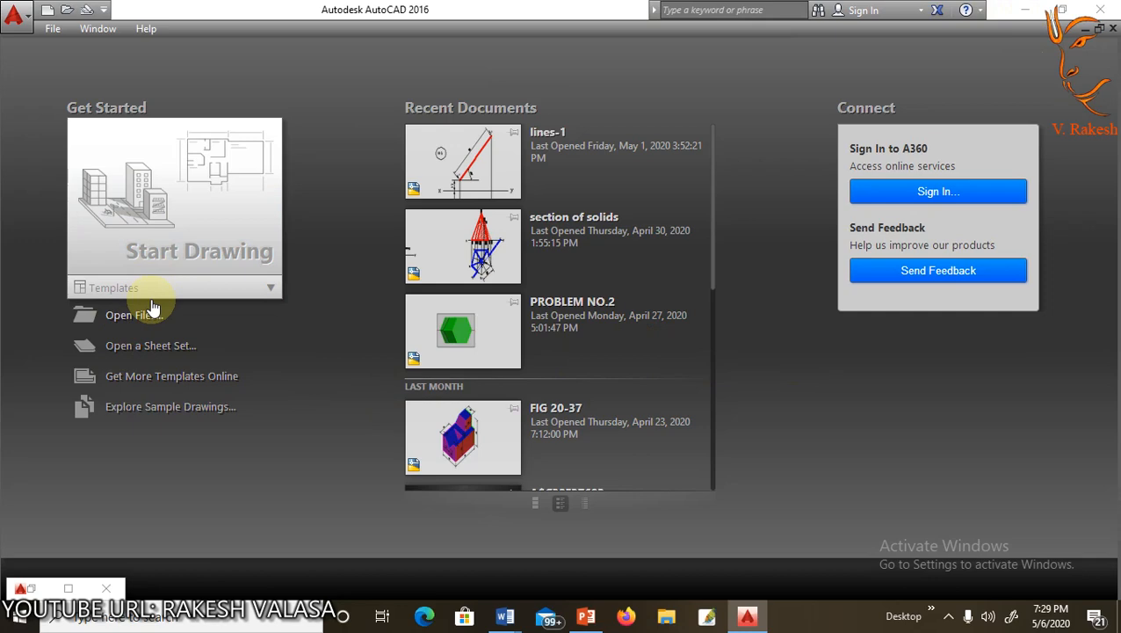
Step: Start a new drawing and turn off the background grid in the drawing area
{"action": "left_click", "coordinate": [200, 246]}
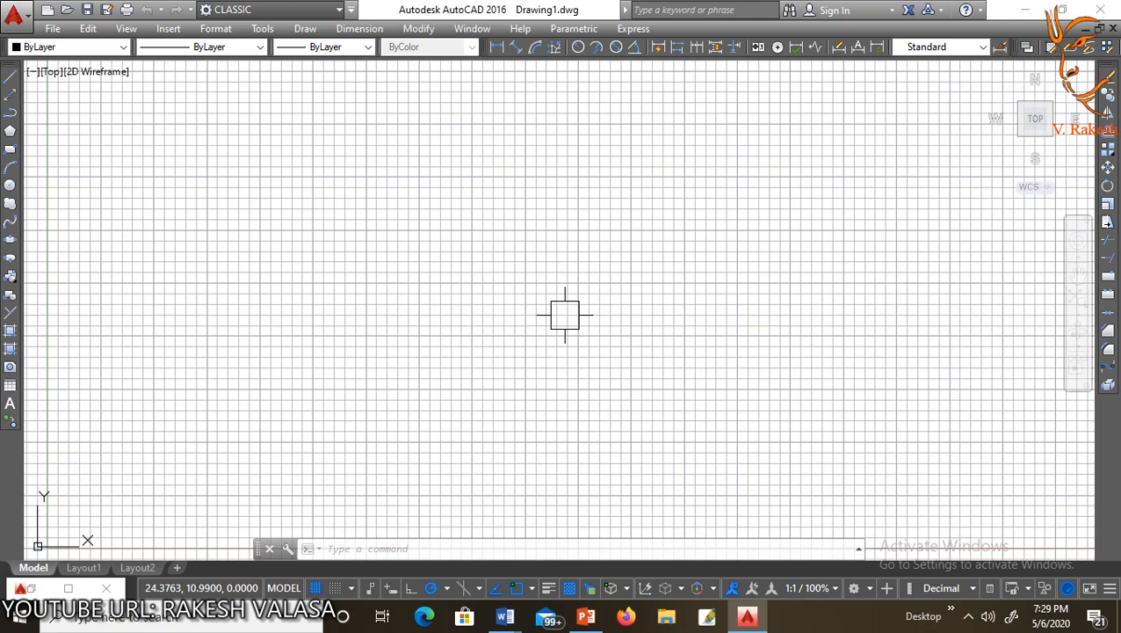
{"action": "key", "text": "F7"}
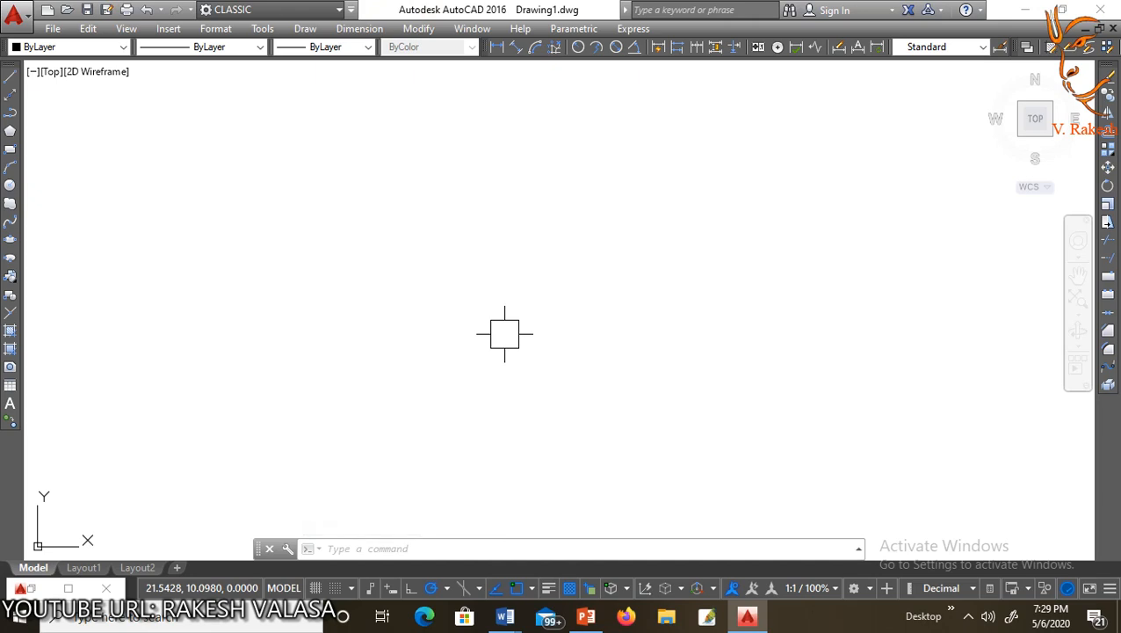
Step: Undock the Draw toolbar and float it horizontally over the upper part of the drawing area
{"action": "mouse_move", "coordinate": [13, 62]}
{"action": "left_mouse_down"}
{"action": "mouse_move", "coordinate": [18, 79]}
{"action": "mouse_move", "coordinate": [368, 171]}
{"action": "left_mouse_up"}
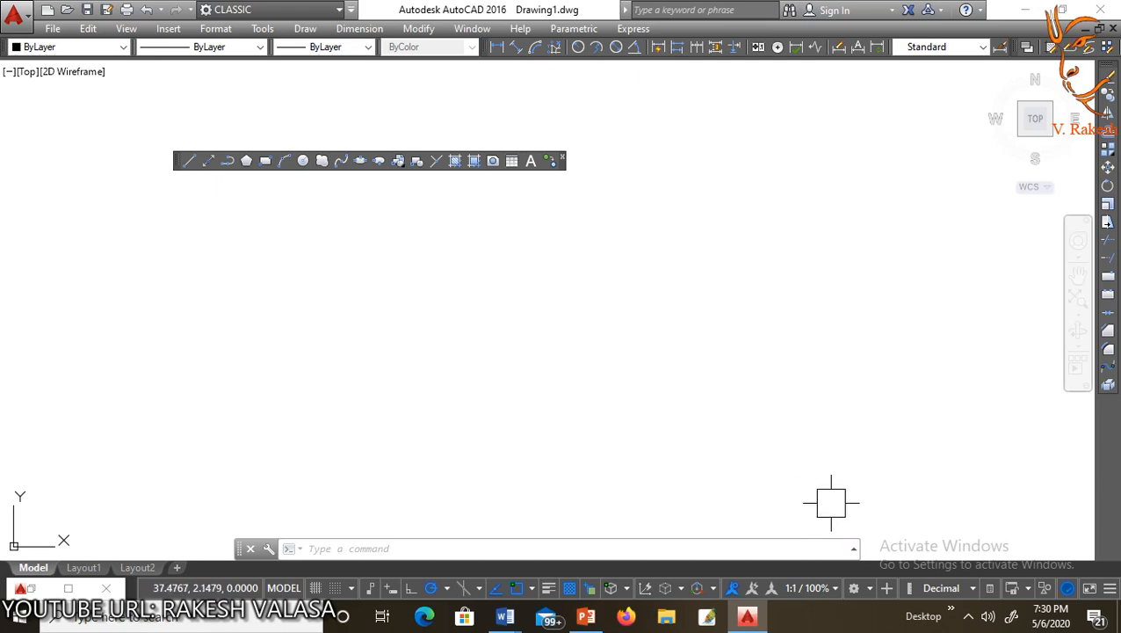
Step: Switch the workspace to Drafting & Annotation and close the floating palette showing the URL loading error
{"action": "left_click", "coordinate": [867, 588]}
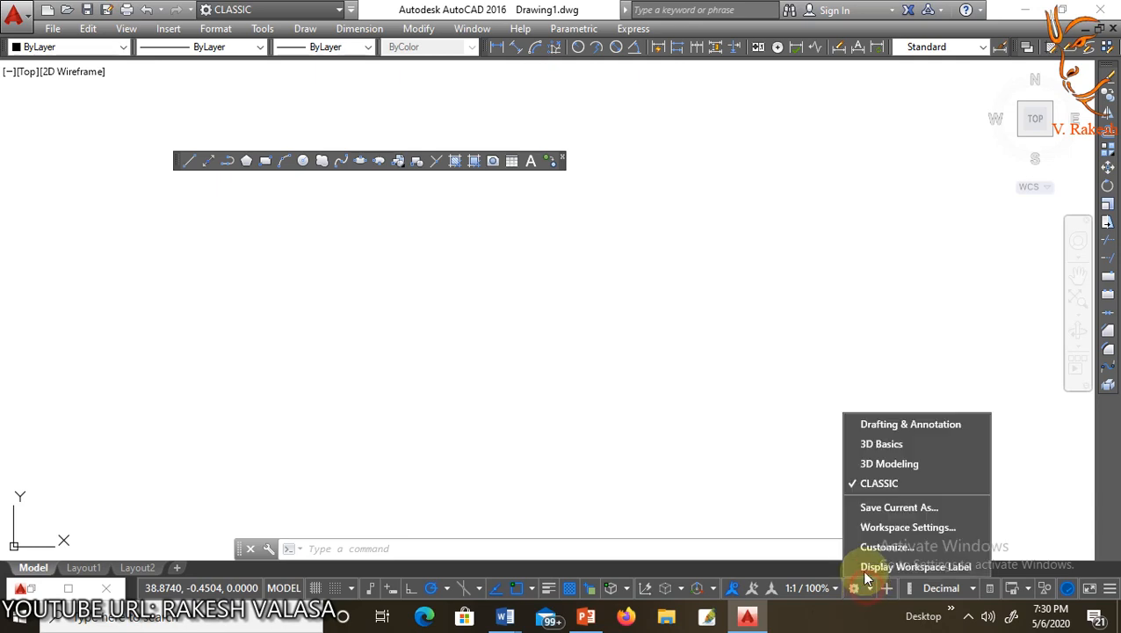
{"action": "left_click", "coordinate": [903, 424]}
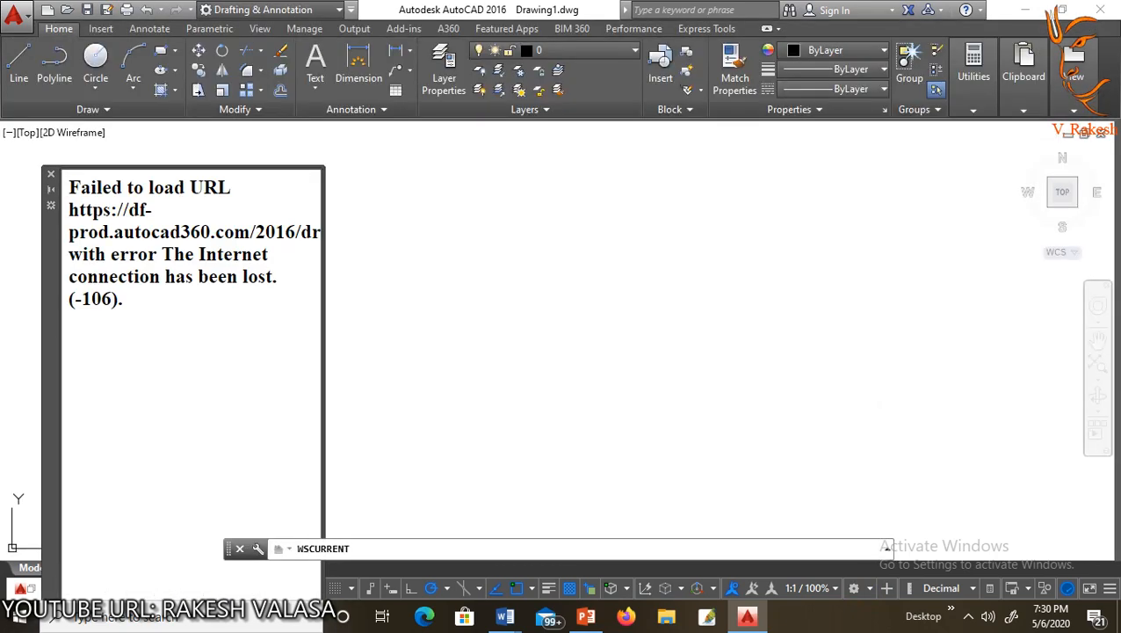
{"action": "left_click", "coordinate": [52, 174]}
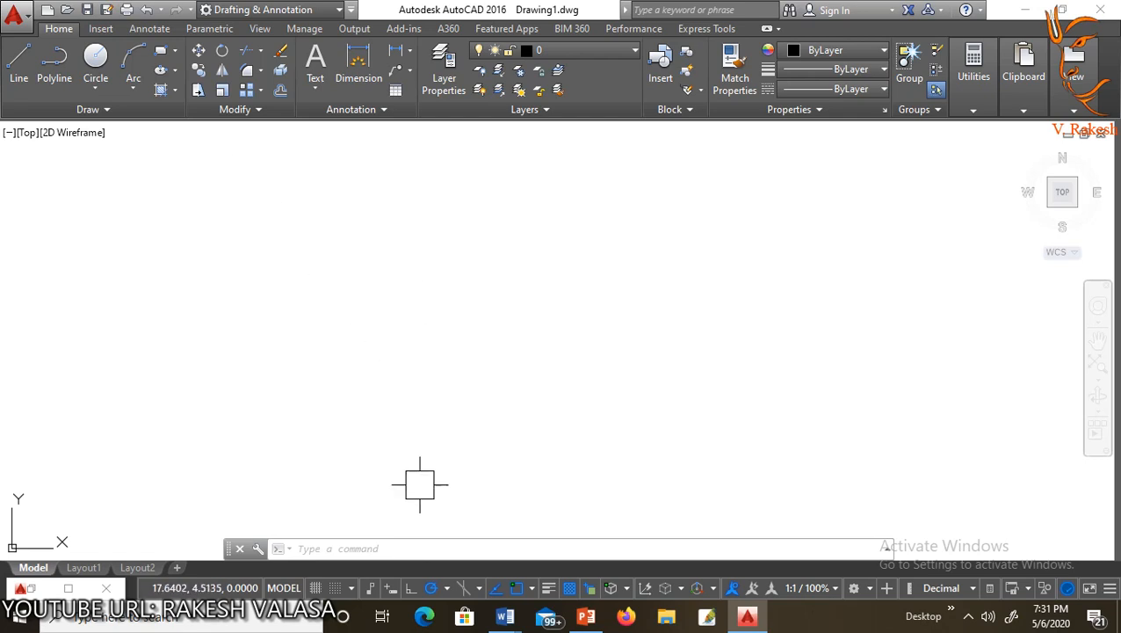
Step: Use the -TOOLBAR command to dock the draw toolbar with the Left option at the default position 0,0
{"action": "left_click", "coordinate": [407, 542]}
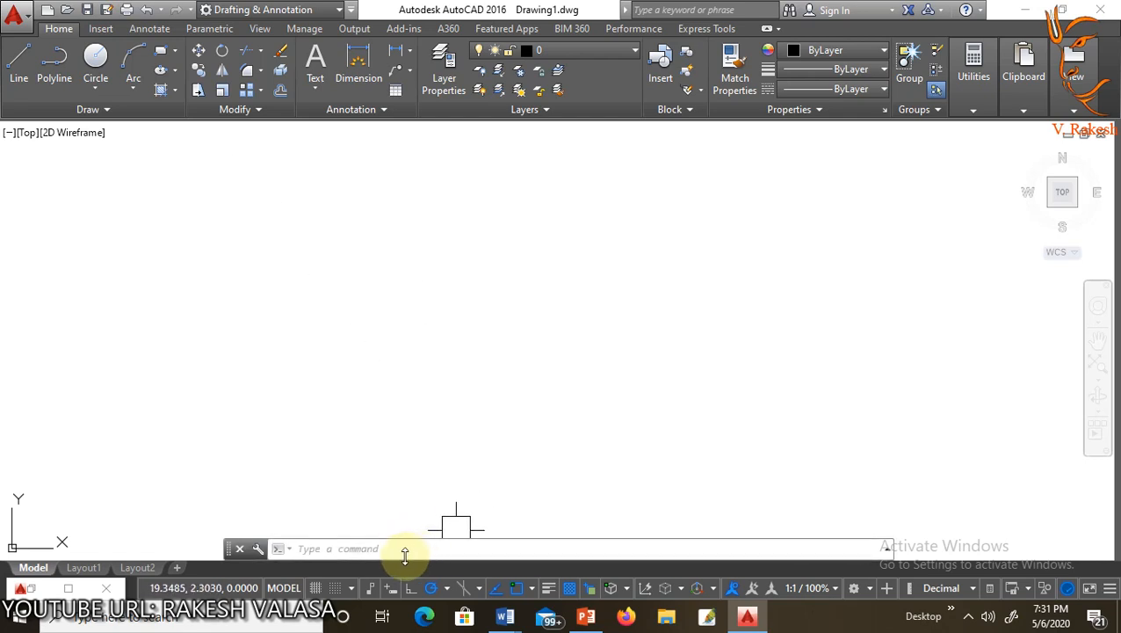
{"action": "left_click", "coordinate": [402, 551]}
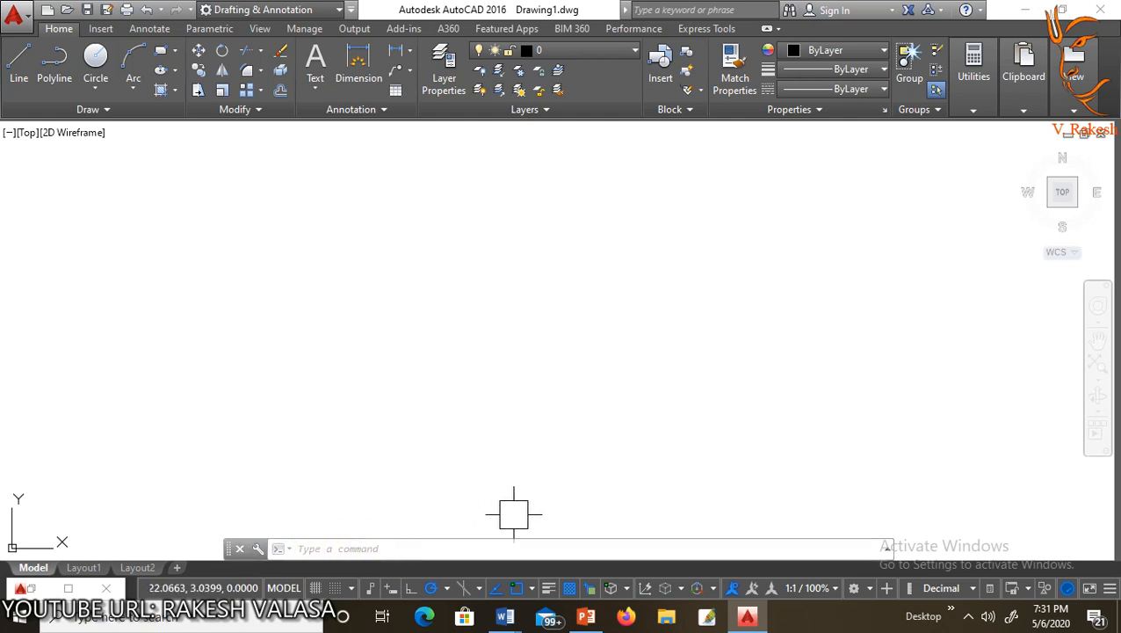
{"action": "left_click", "coordinate": [394, 544]}
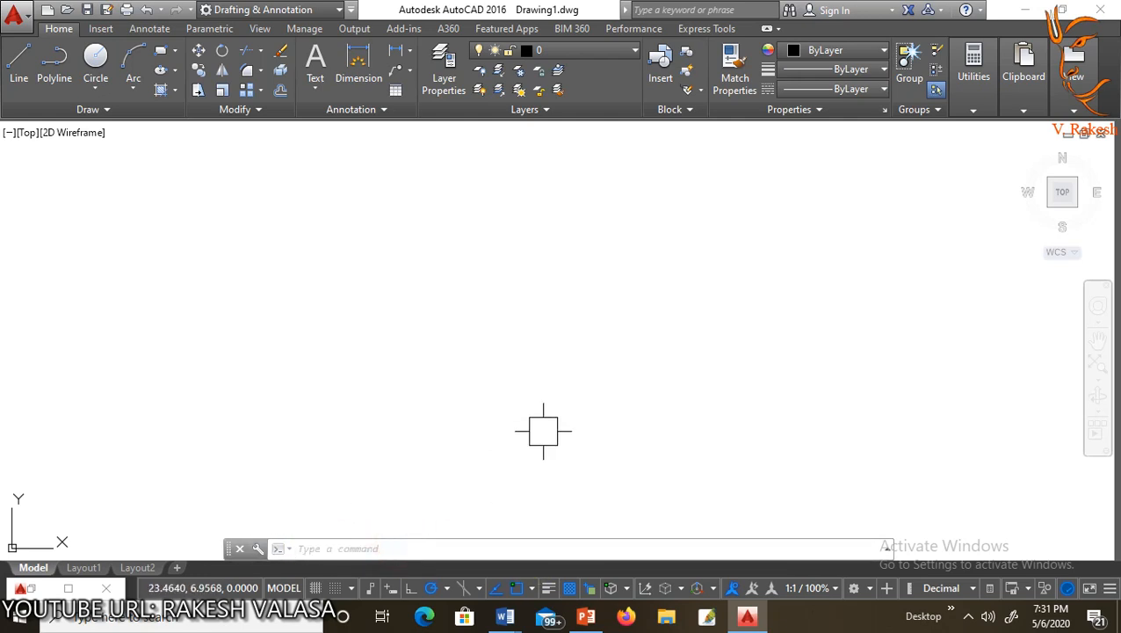
{"action": "type", "text": "-"}
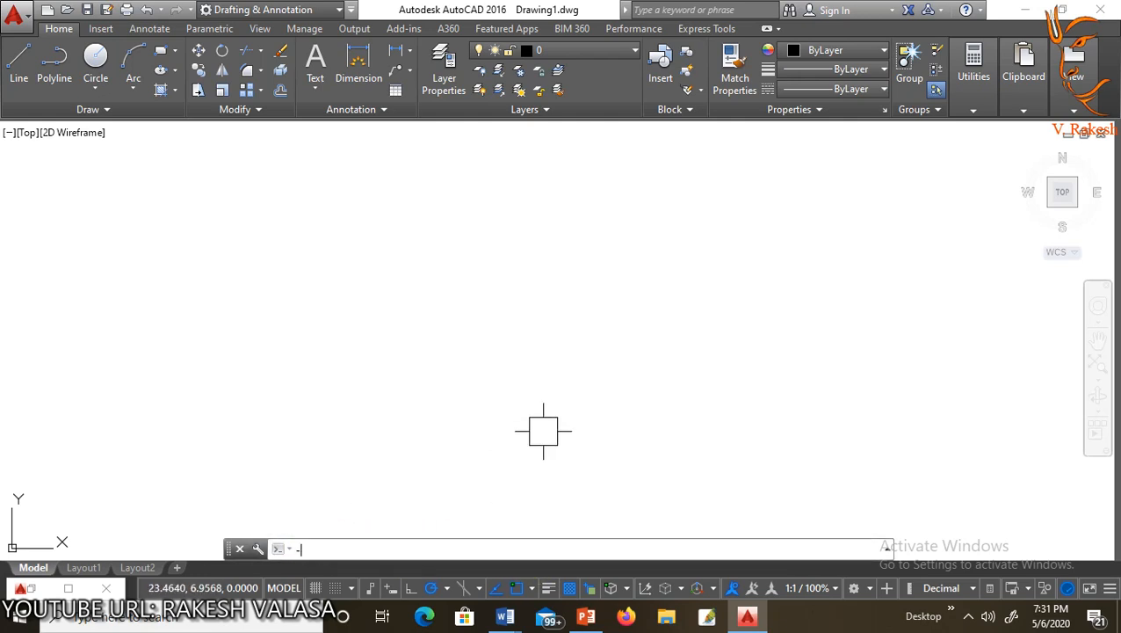
{"action": "type", "text": "too"}
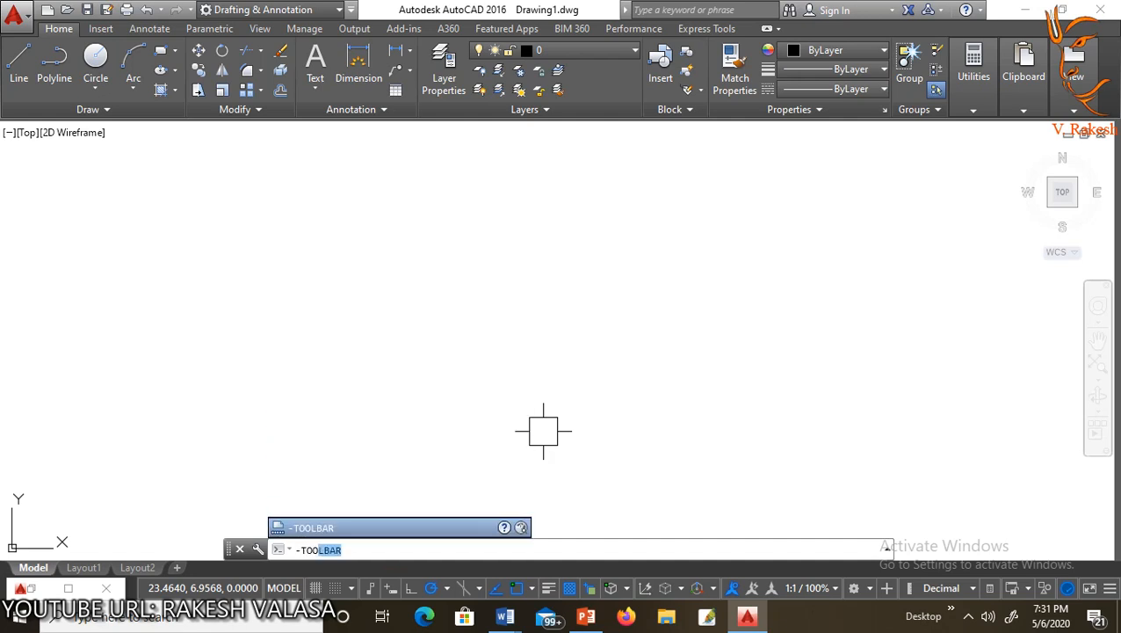
{"action": "key", "text": "Return"}
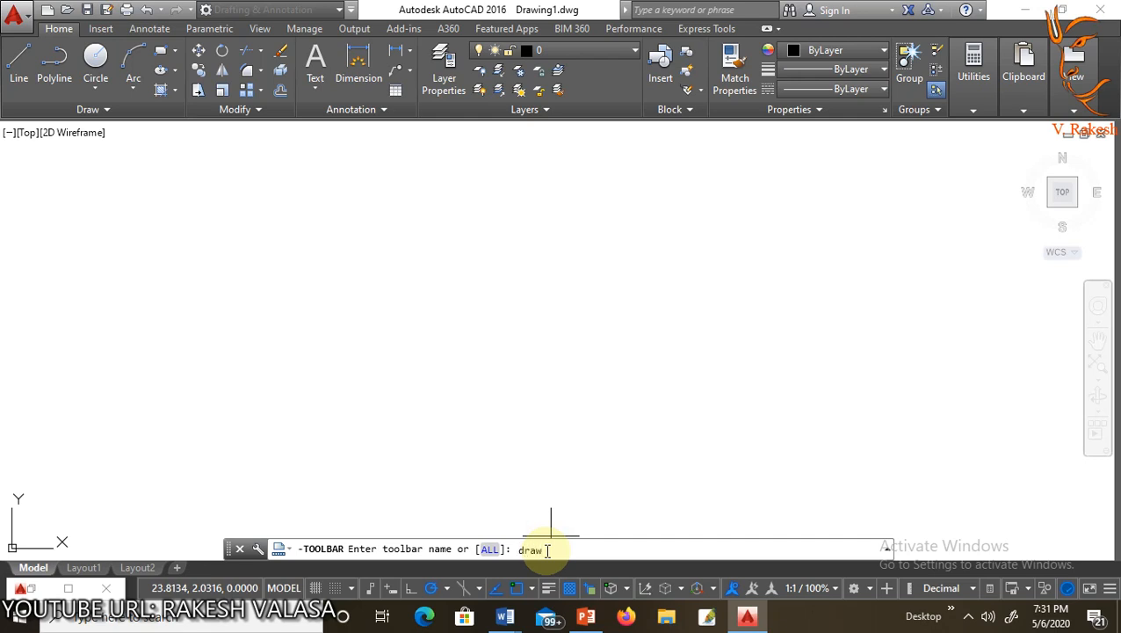
{"action": "key", "text": "Return"}
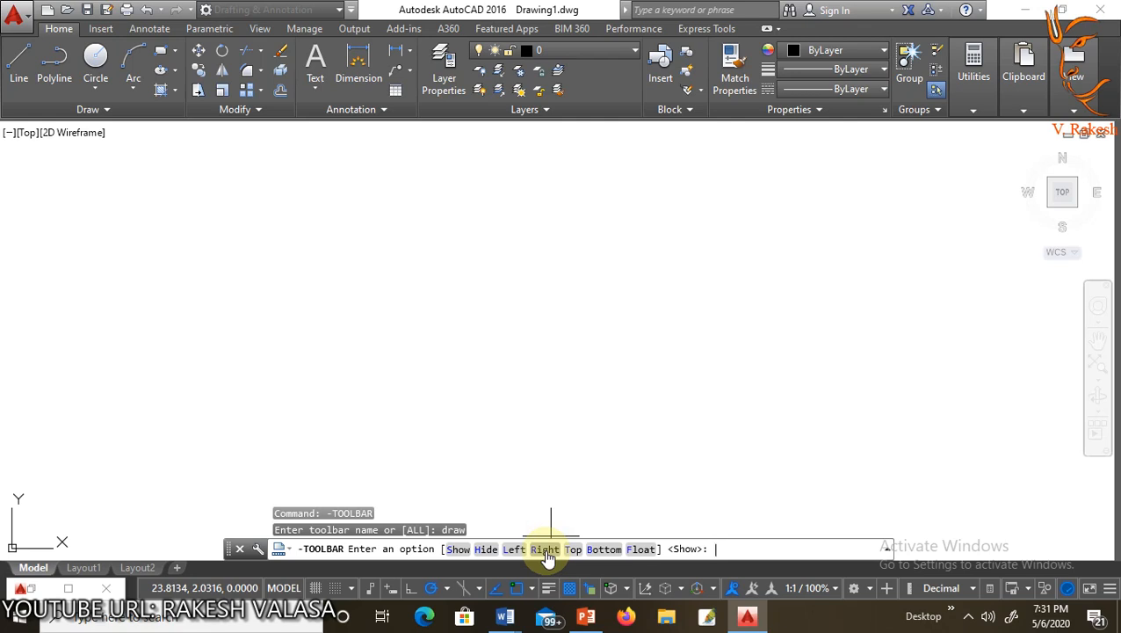
{"action": "type", "text": "l"}
{"action": "key", "text": "Return"}
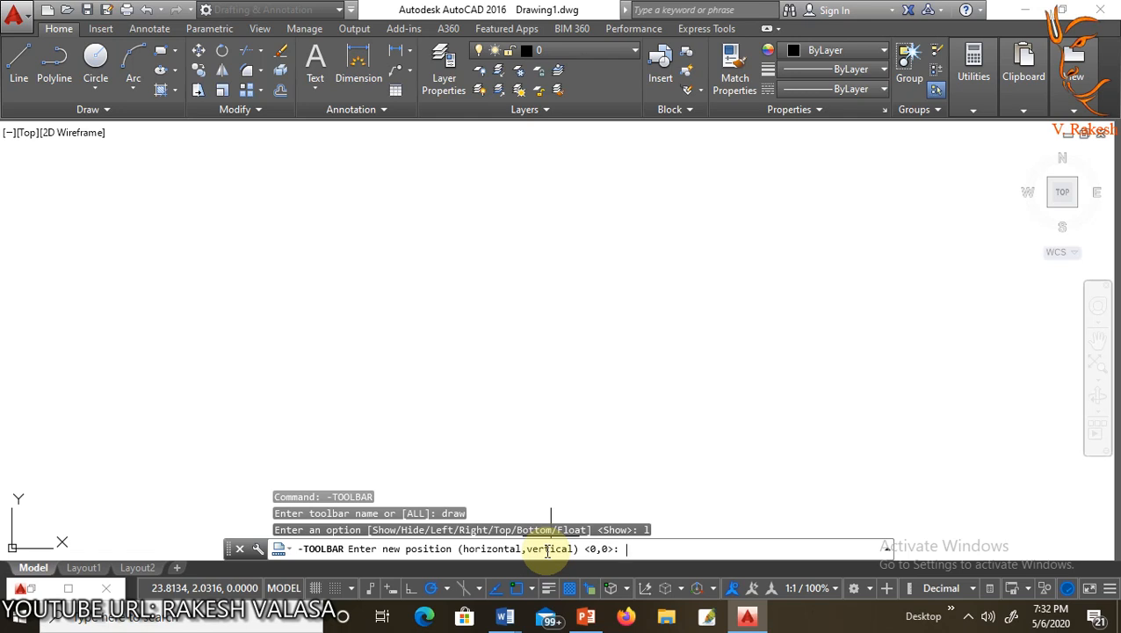
{"action": "key", "text": "Return"}
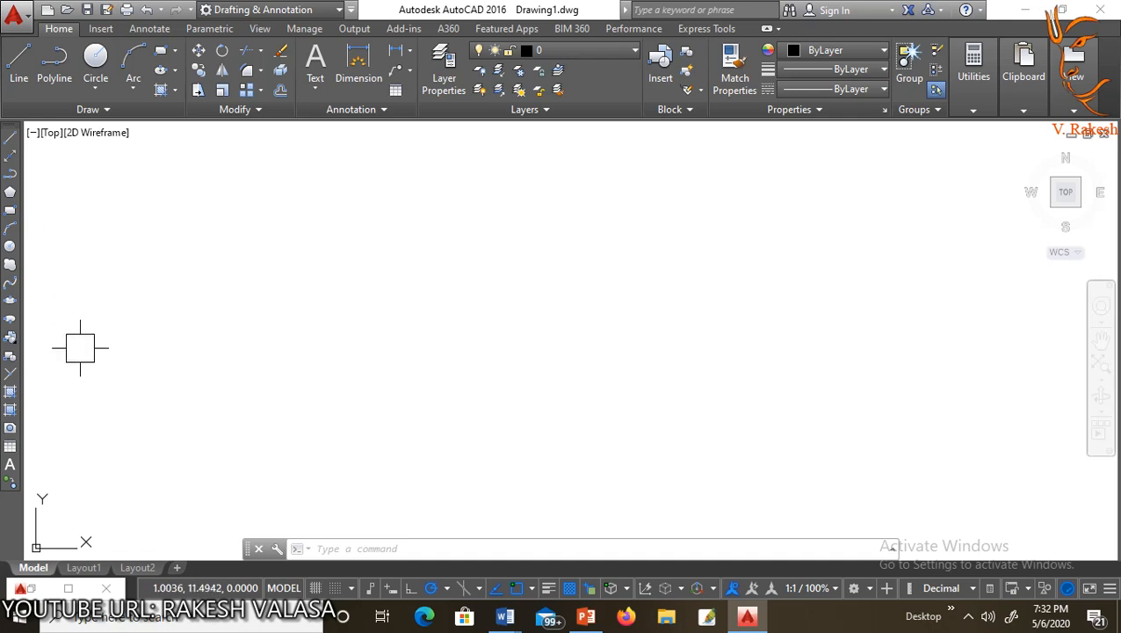
Step: Switch the workspace back to CLASSIC
{"action": "left_click", "coordinate": [868, 589]}
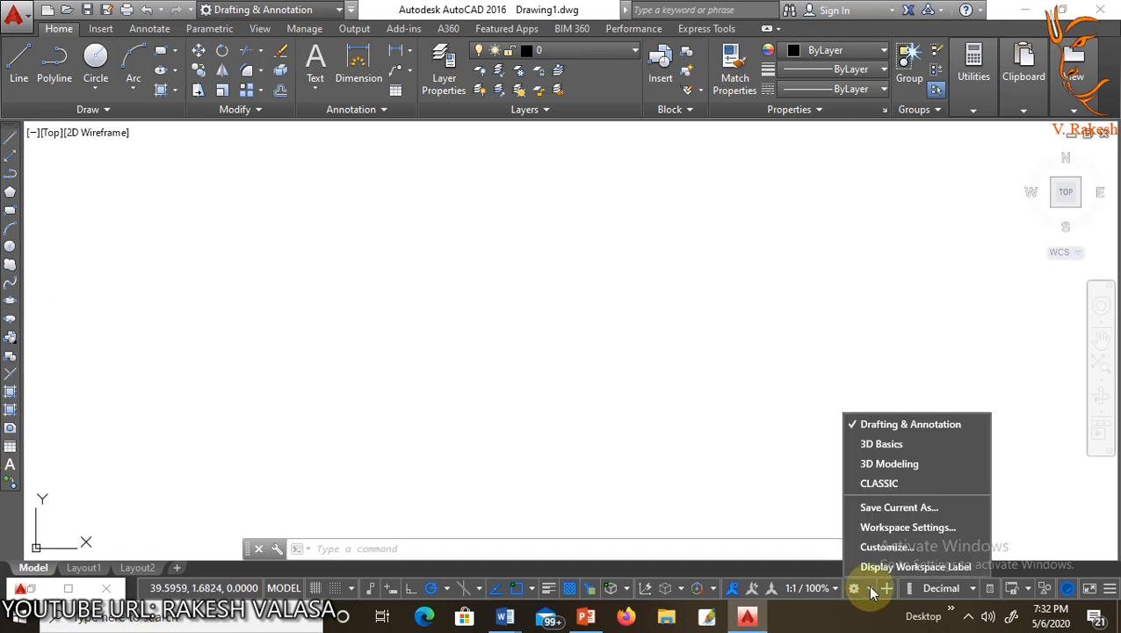
{"action": "left_click", "coordinate": [882, 485]}
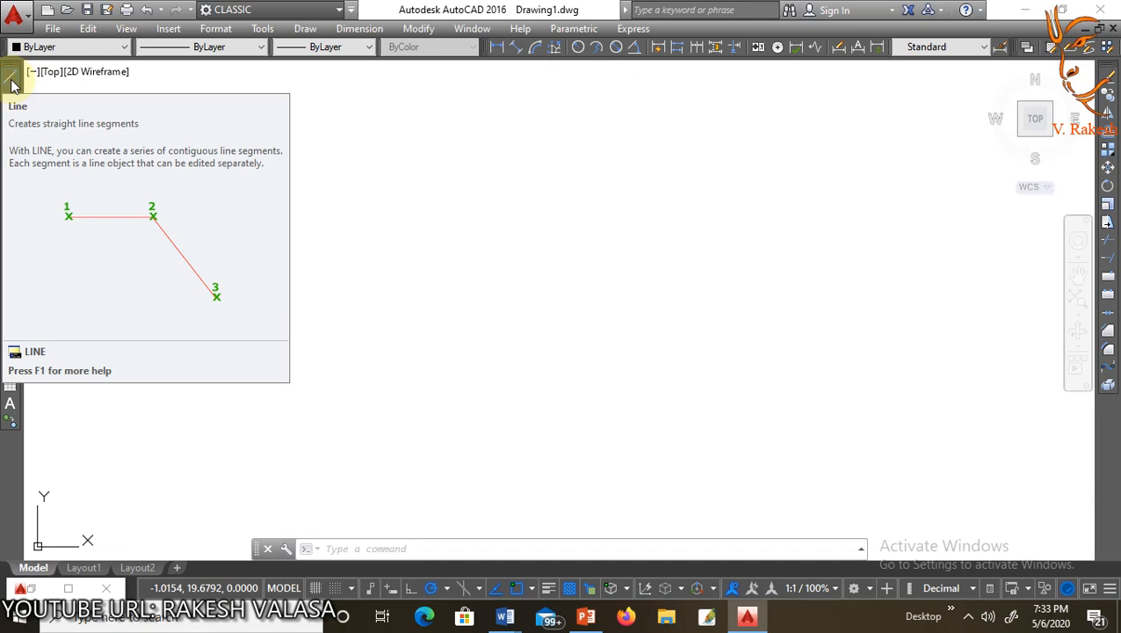
{"action": "left_click", "coordinate": [390, 543]}
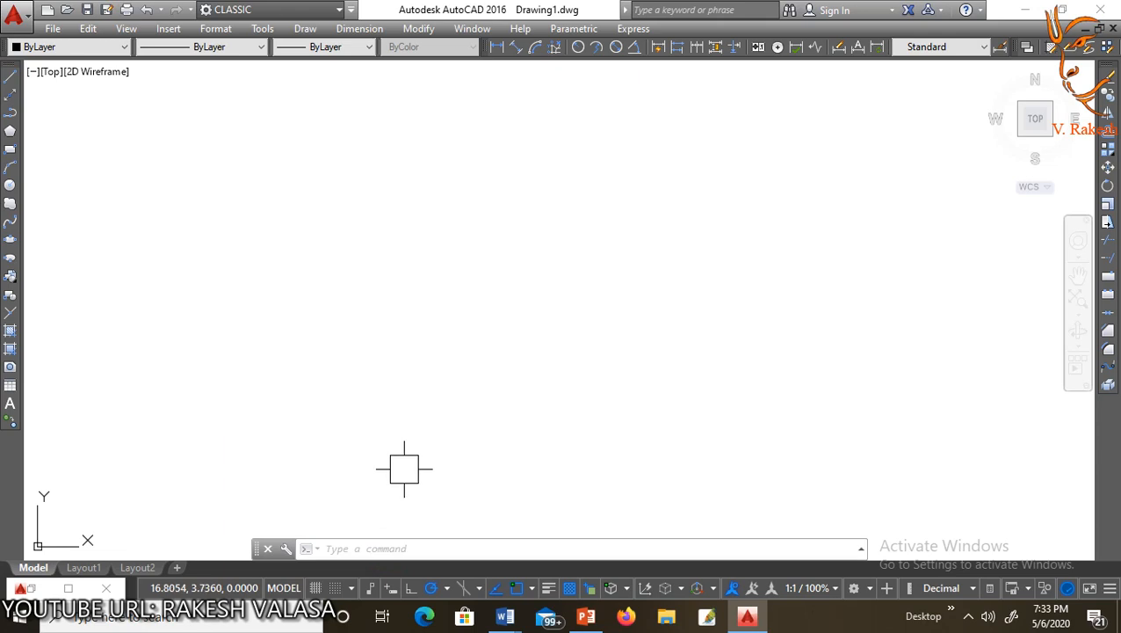
{"action": "type", "text": "l"}
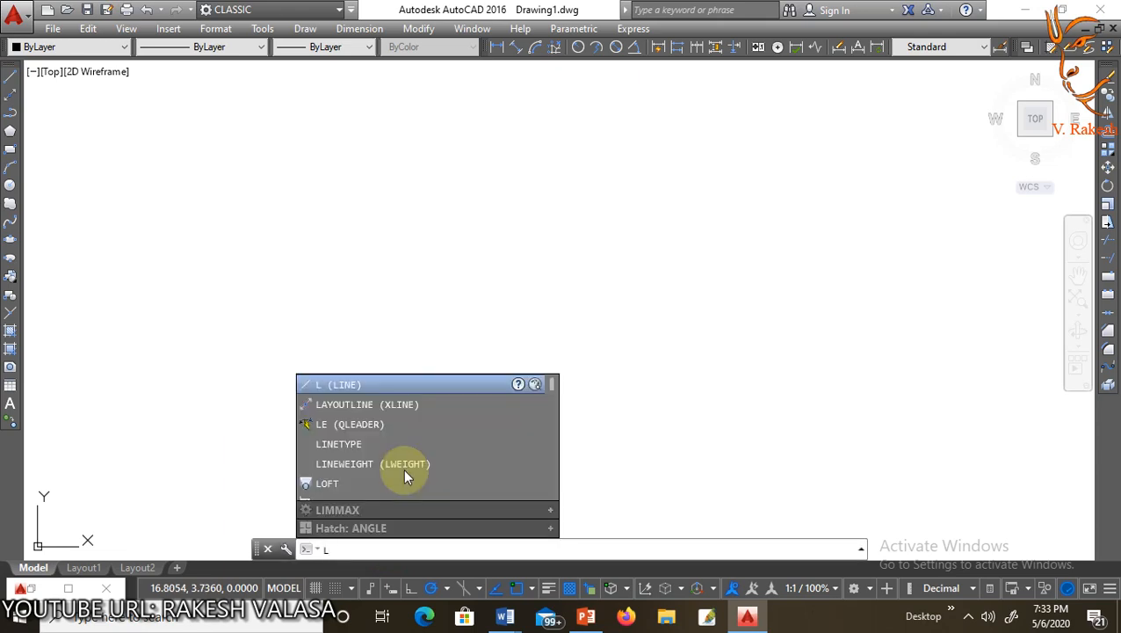
{"action": "key", "text": "Return"}
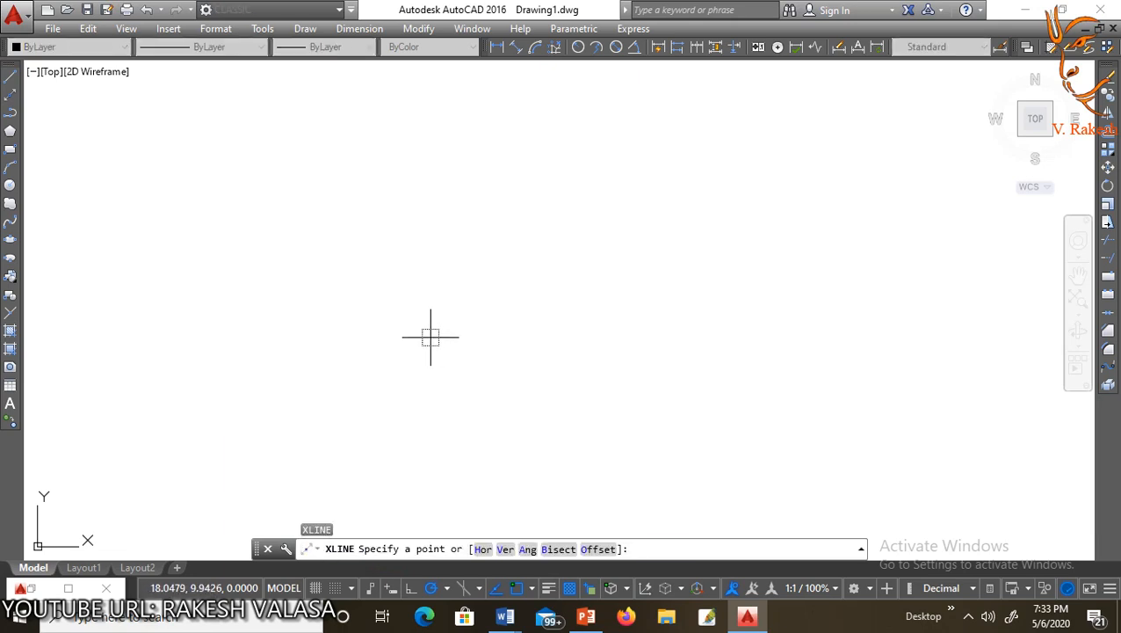
{"action": "key", "text": "Escape"}
Step: Draw an open chain of three connected line segments from about 13.8,10.6 to about 21.4,17.3, and end the Line command
{"action": "type", "text": "l"}
{"action": "key", "text": "Return"}
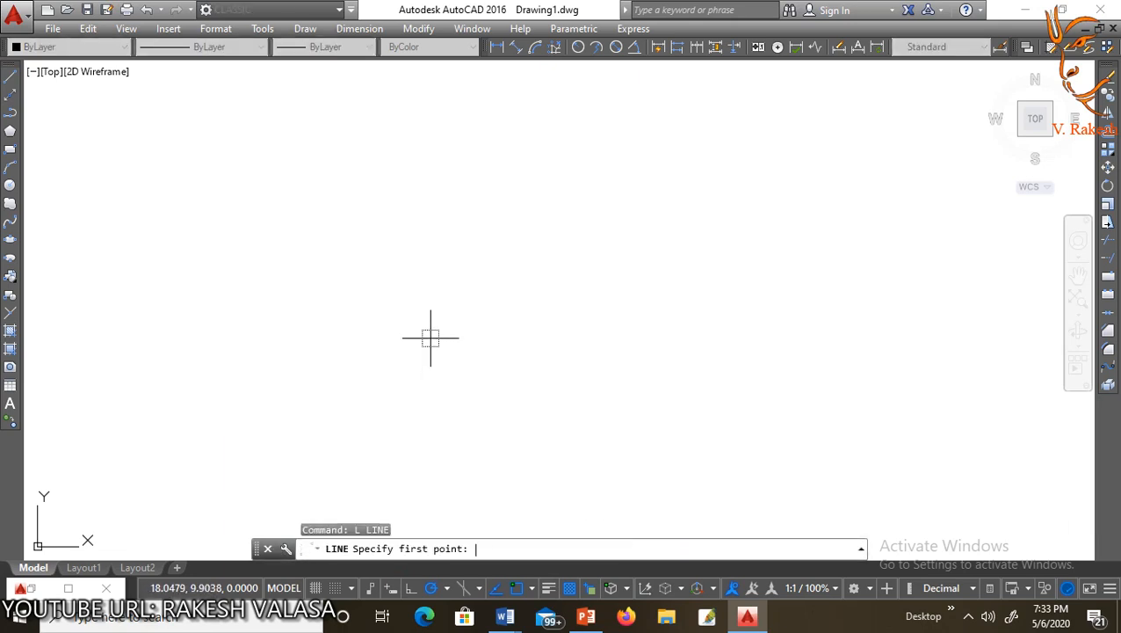
{"action": "left_click", "coordinate": [341, 323]}
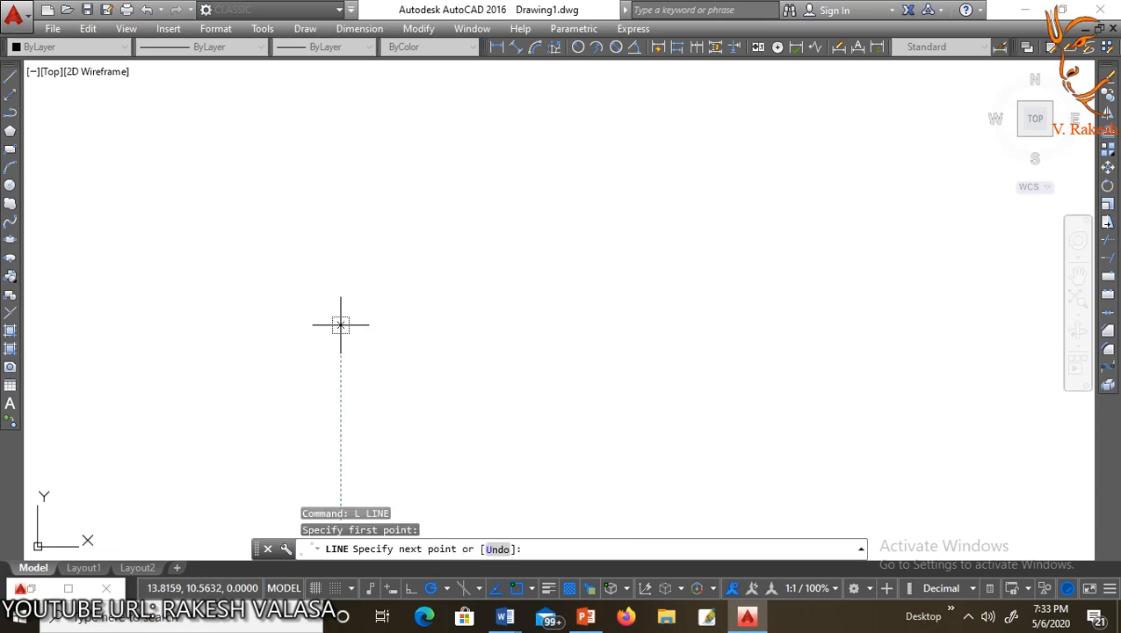
{"action": "left_click", "coordinate": [518, 365]}
{"action": "left_click", "coordinate": [595, 276]}
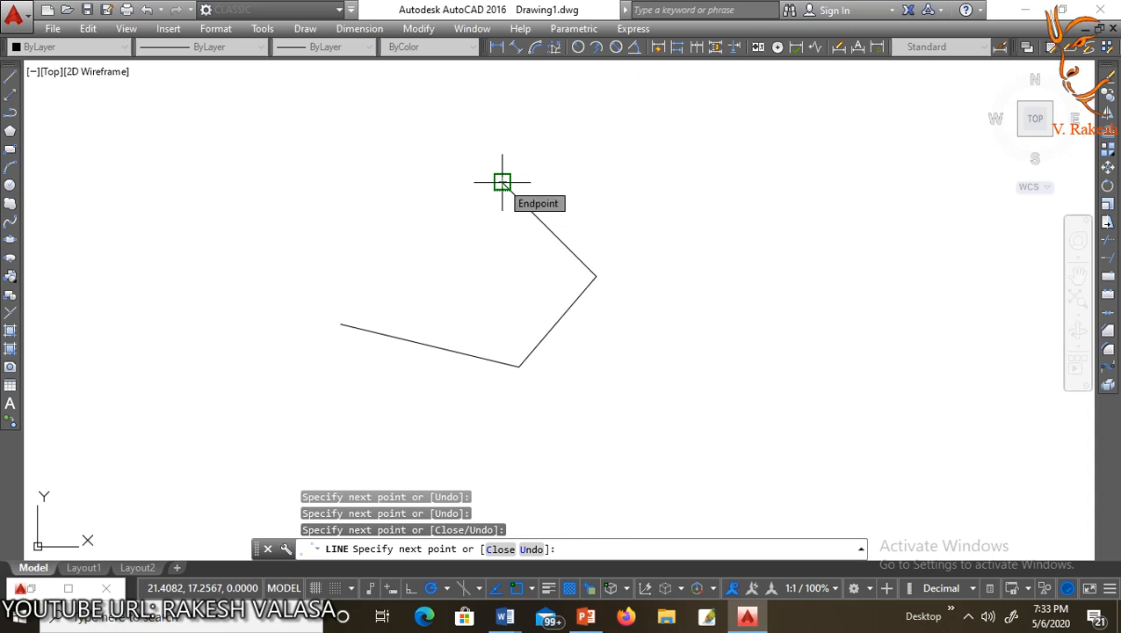
{"action": "left_click", "coordinate": [502, 182]}
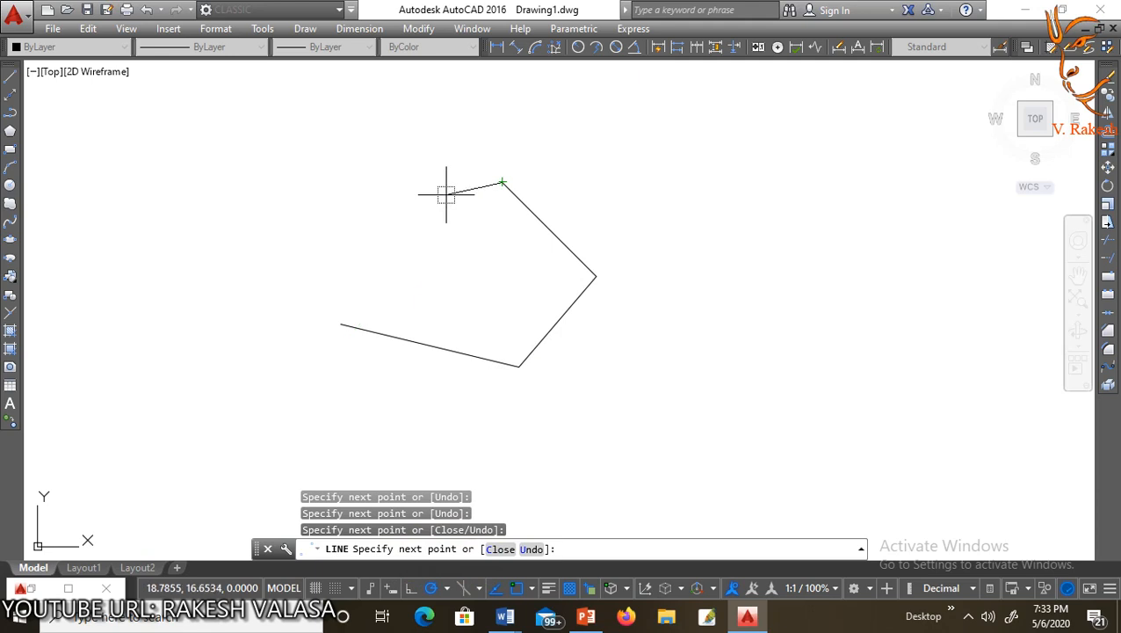
{"action": "key", "text": "Escape"}
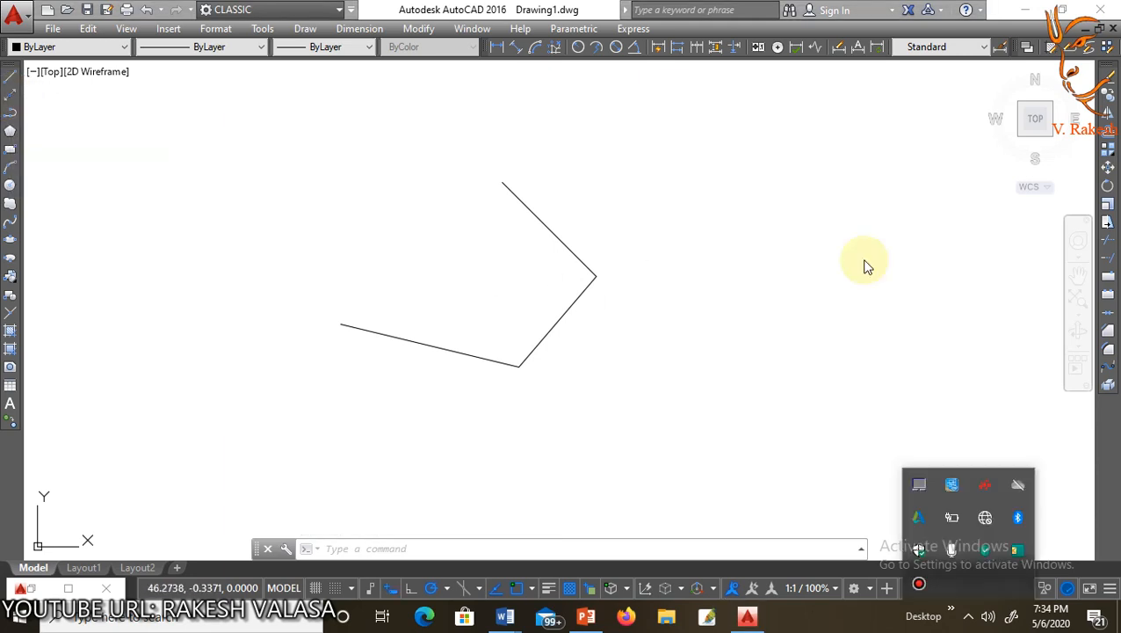
Step: Draw five horizontal construction lines with XLINE, spaced at different heights across and below the open line chain
{"action": "left_click", "coordinate": [15, 93]}
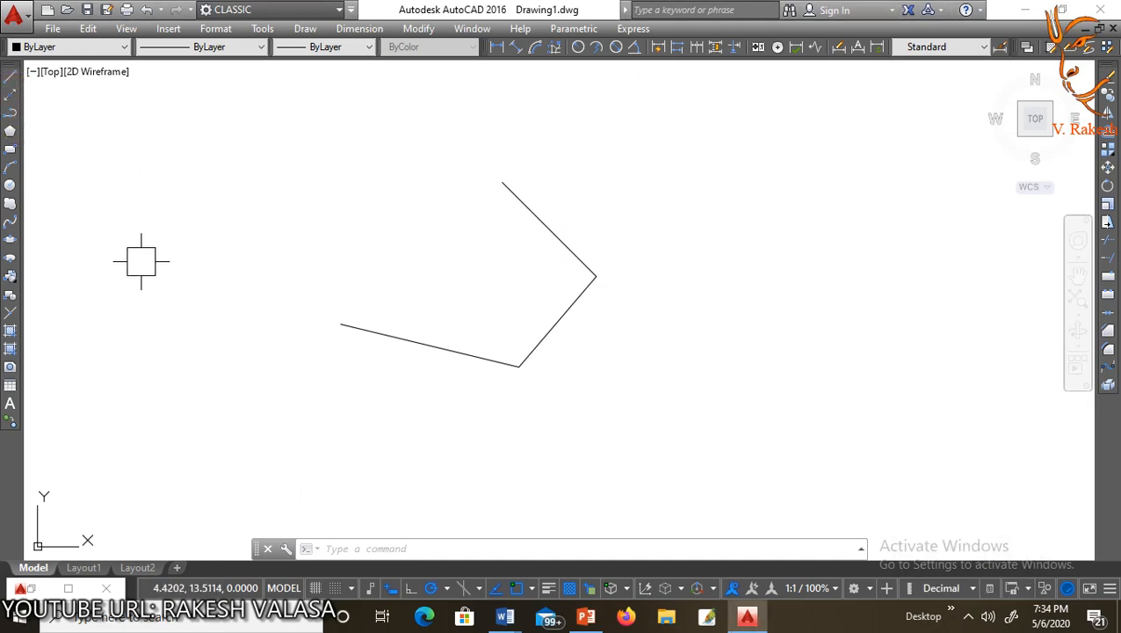
{"action": "left_click", "coordinate": [384, 550]}
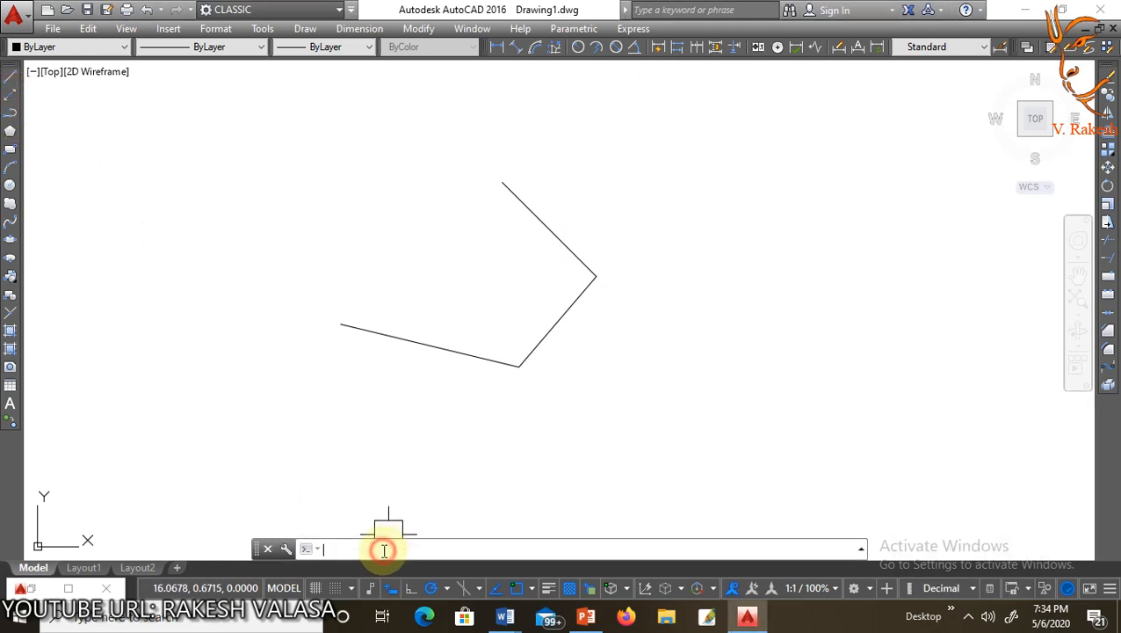
{"action": "type", "text": "xl"}
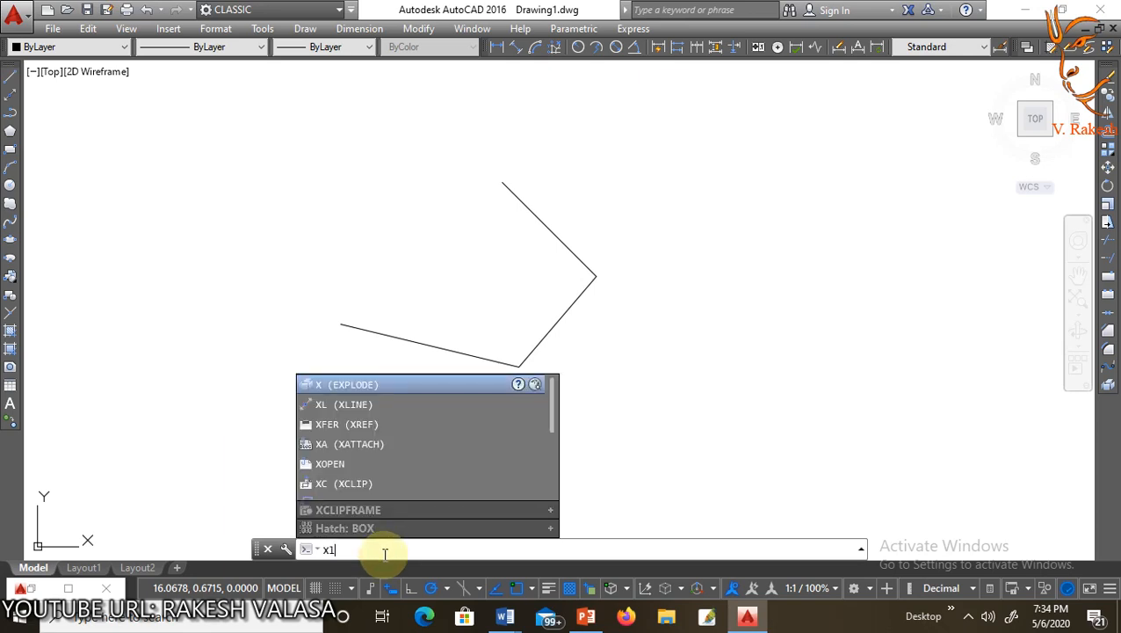
{"action": "key", "text": "Return"}
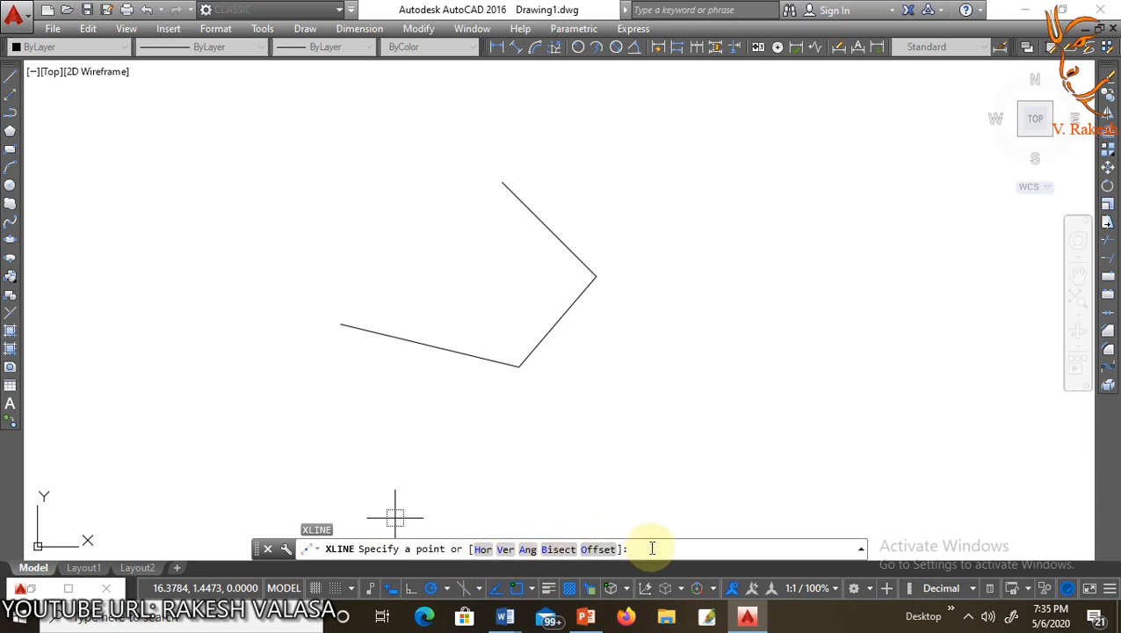
{"action": "left_click", "coordinate": [484, 552]}
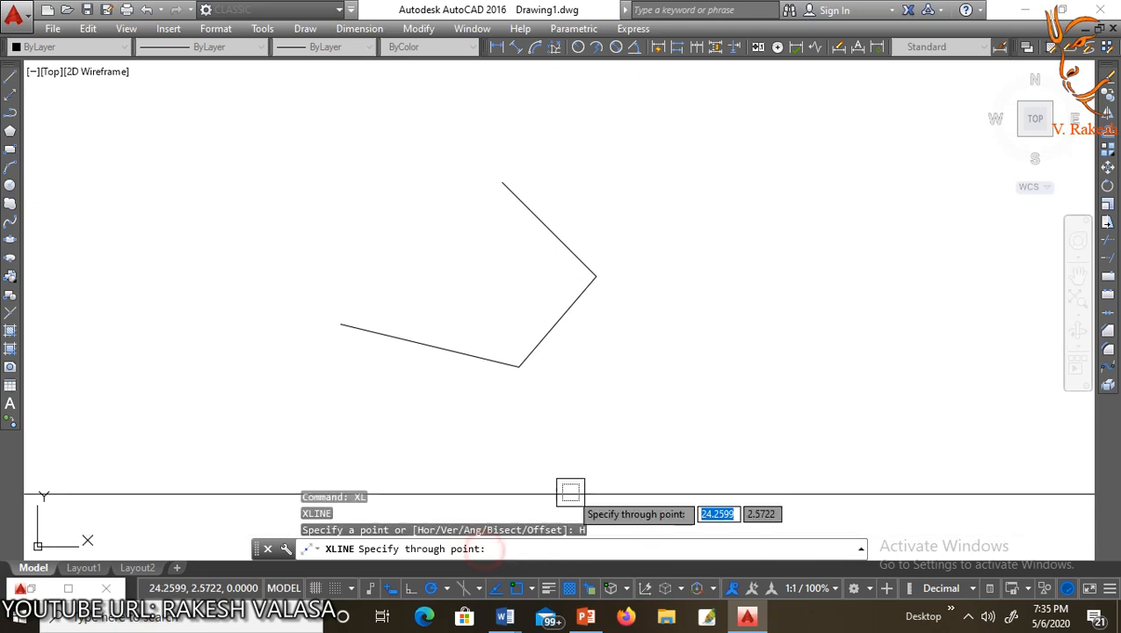
{"action": "left_click", "coordinate": [601, 481]}
{"action": "left_click", "coordinate": [621, 419]}
{"action": "left_click", "coordinate": [638, 321]}
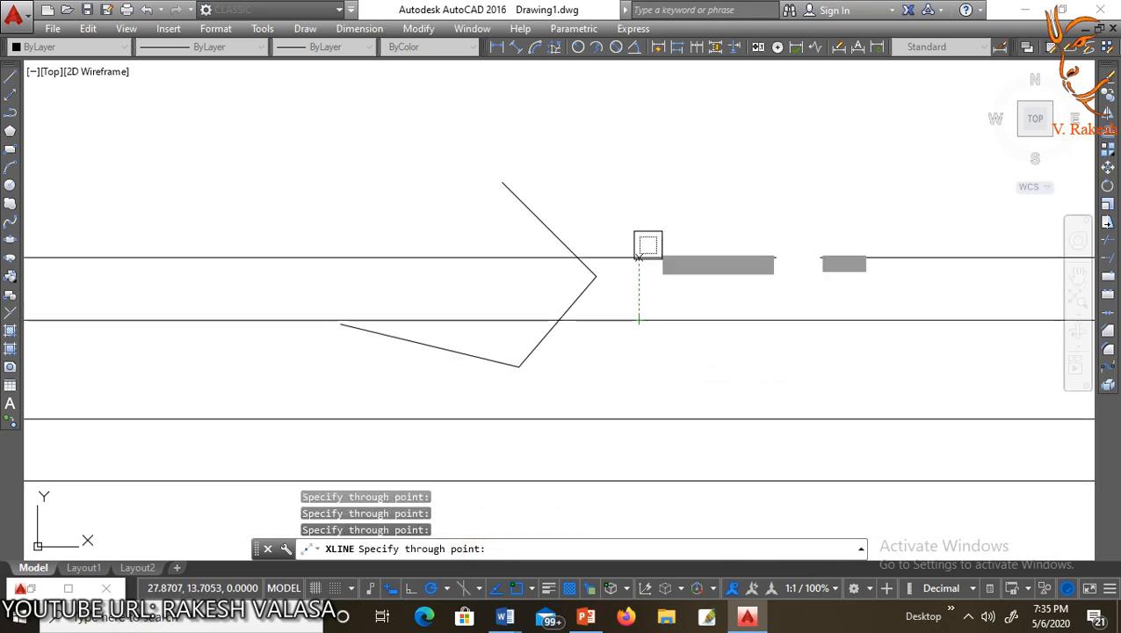
{"action": "left_click", "coordinate": [646, 240]}
{"action": "left_click", "coordinate": [654, 184]}
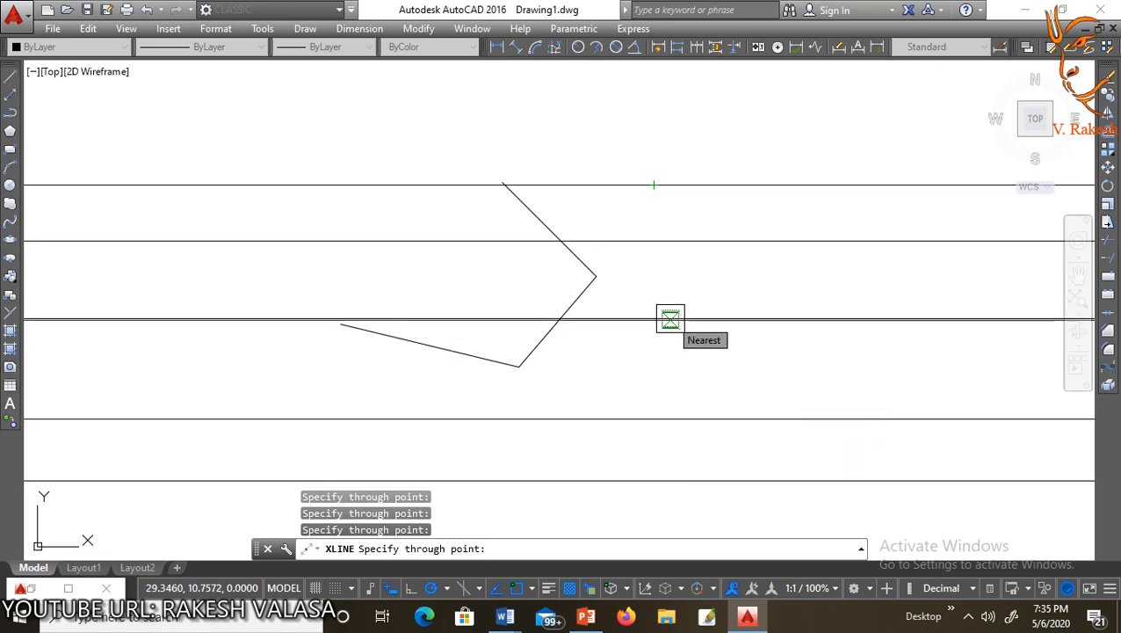
{"action": "key", "text": "Return"}
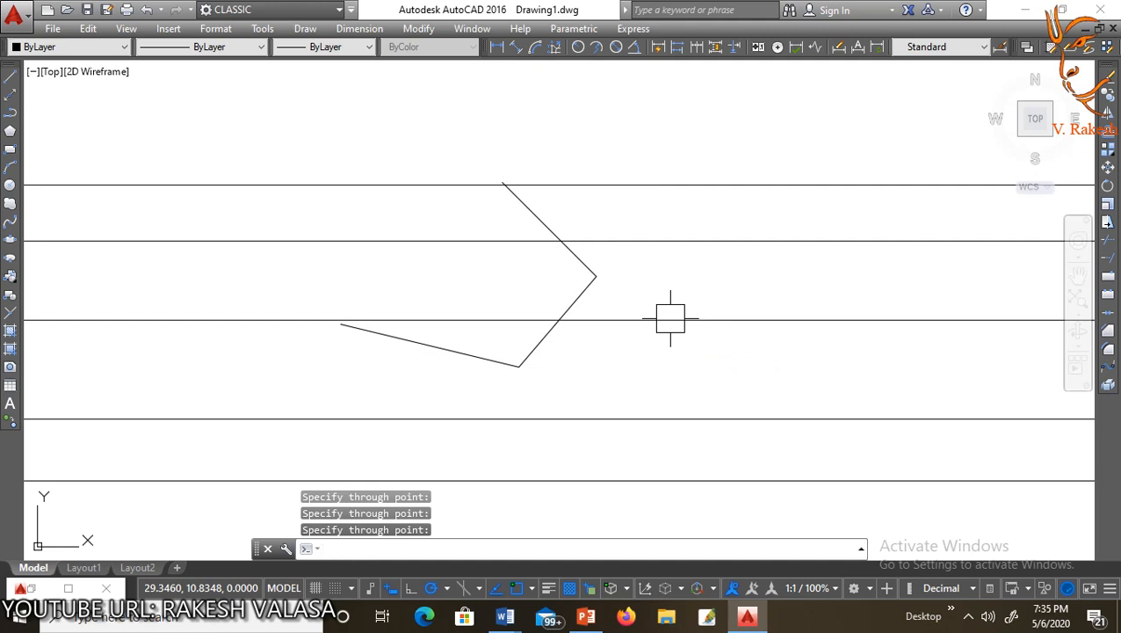
Step: Draw five vertical construction lines with XLINE, spaced at different distances to the right of the open line chain
{"action": "key", "text": "Return"}
{"action": "key", "text": "Return"}
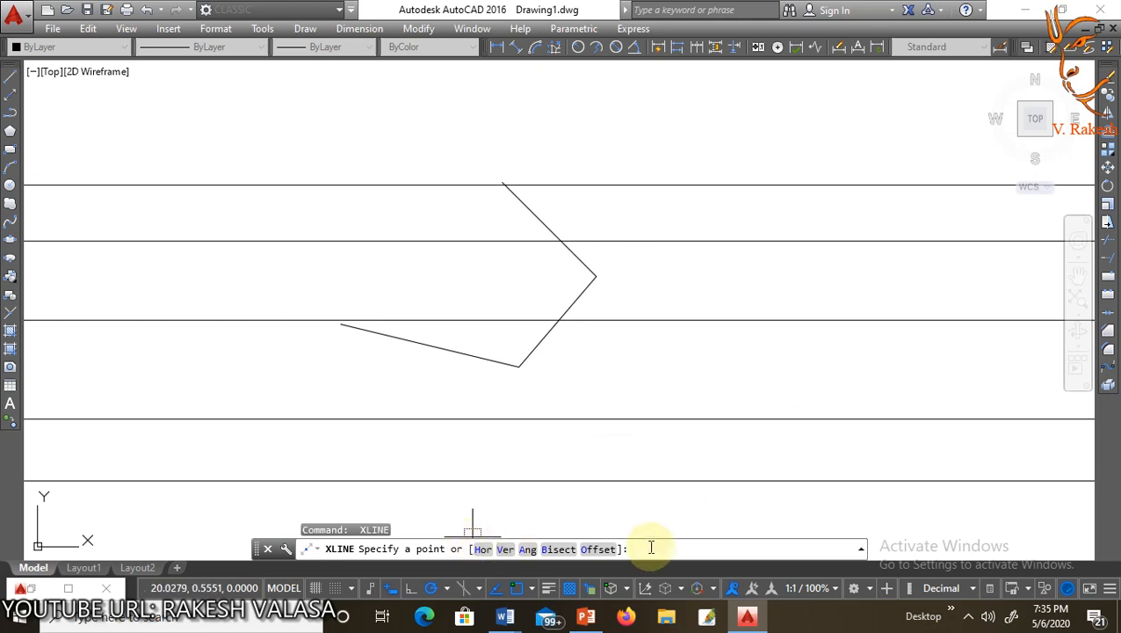
{"action": "type", "text": "v"}
{"action": "key", "text": "Return"}
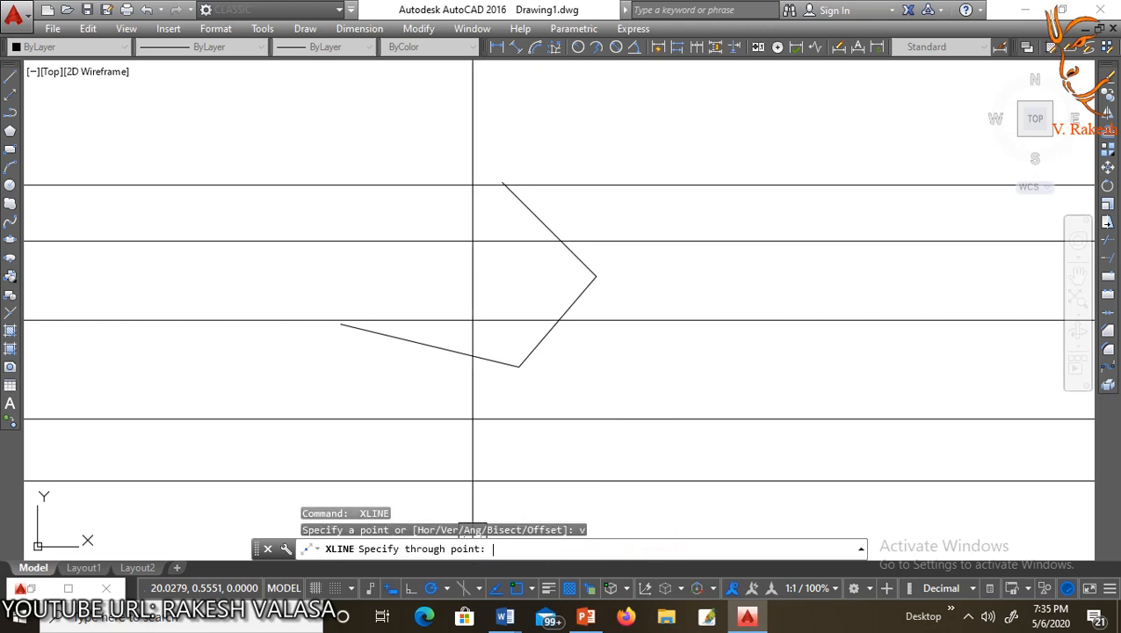
{"action": "left_click", "coordinate": [647, 389]}
{"action": "left_click", "coordinate": [739, 376]}
{"action": "left_click", "coordinate": [806, 375]}
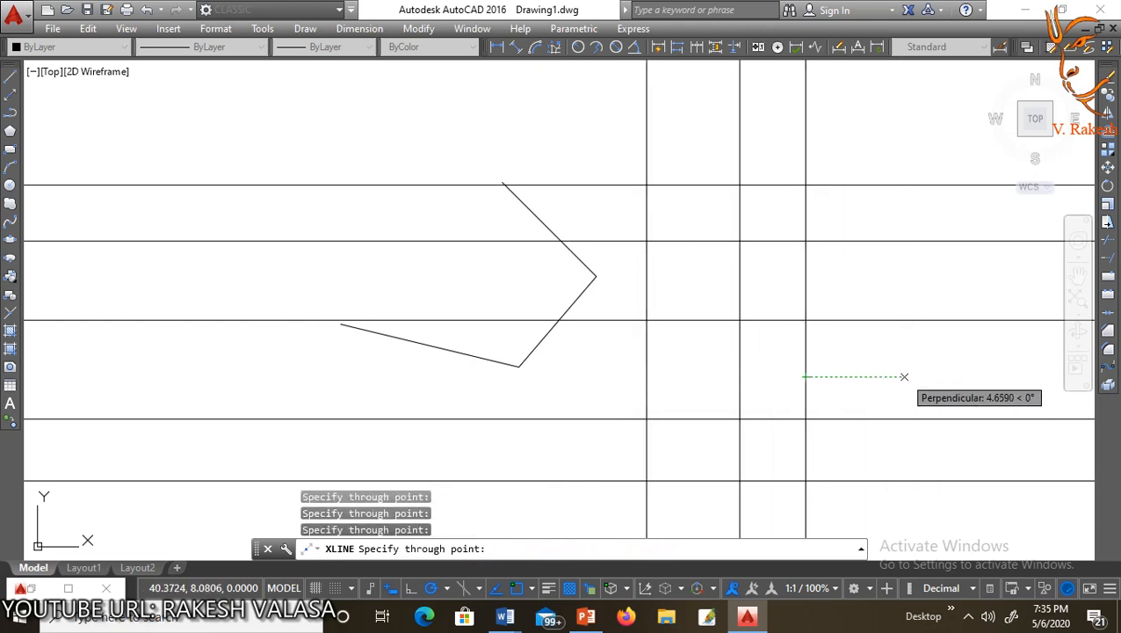
{"action": "left_click", "coordinate": [973, 376]}
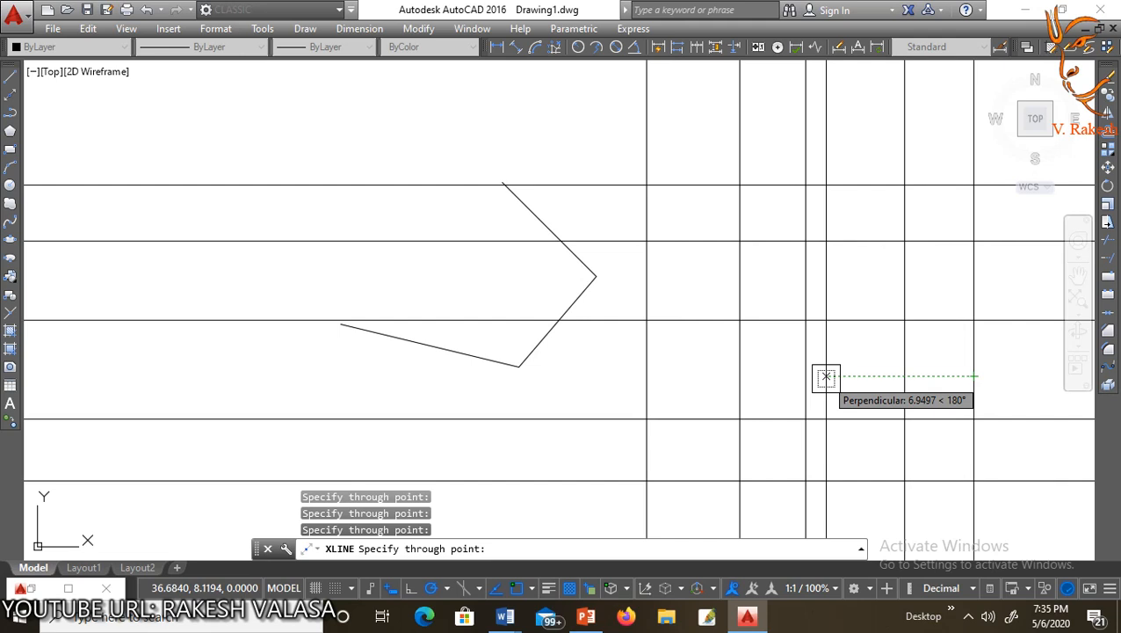
{"action": "key", "text": "Return"}
Step: Draw five parallel construction lines with the XLINE Ang option at 30 degrees, stepping up across the line chain
{"action": "key", "text": "Return"}
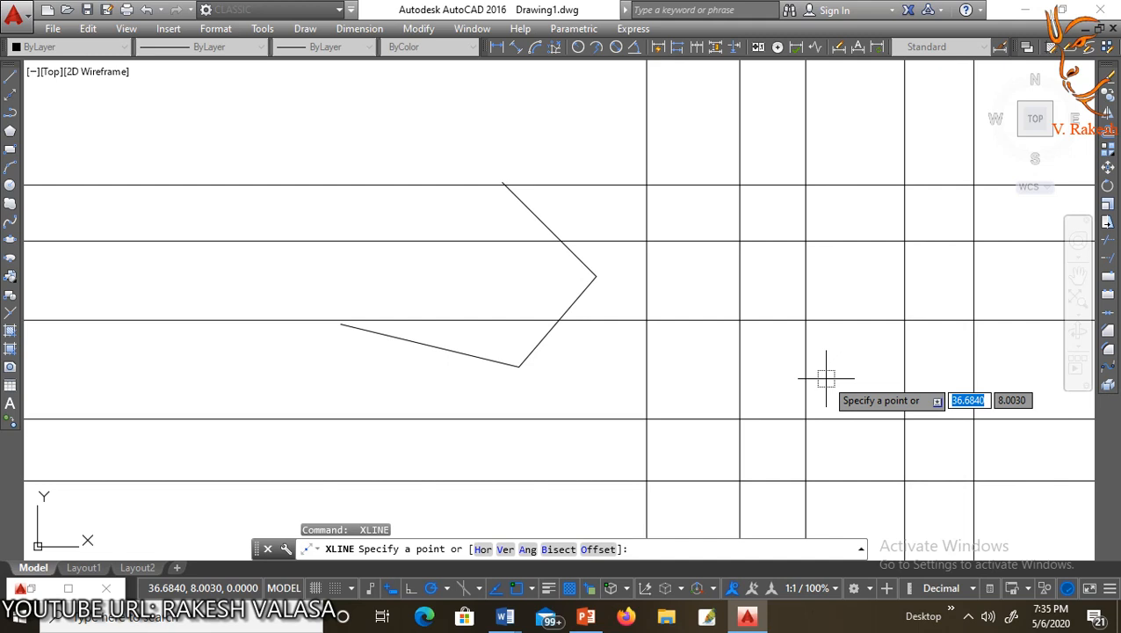
{"action": "left_click", "coordinate": [528, 549]}
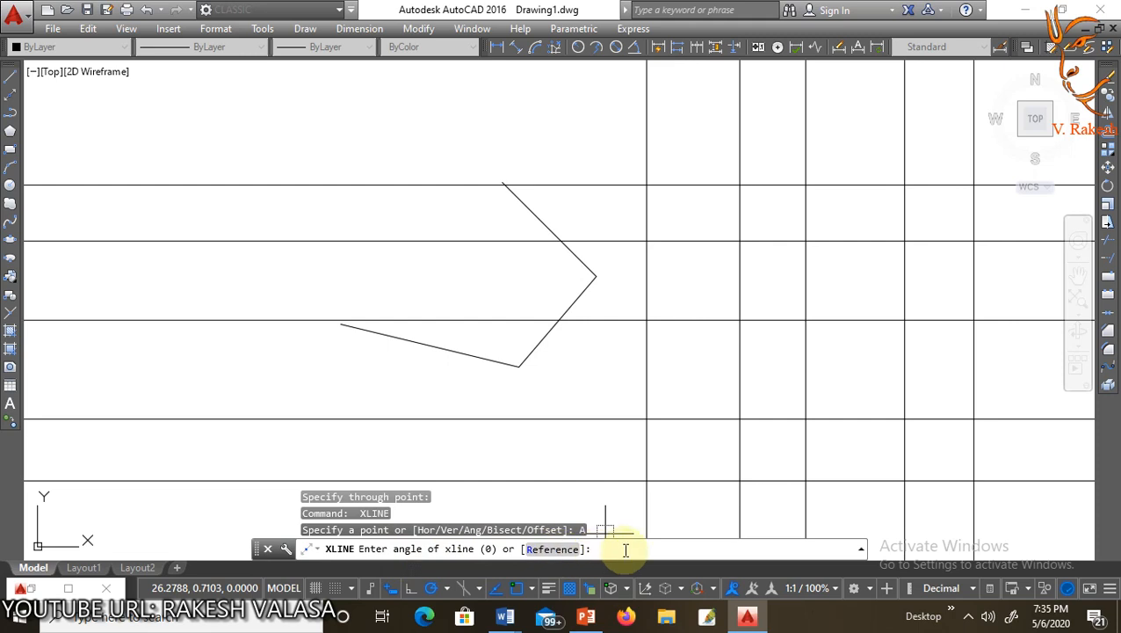
{"action": "type", "text": "30"}
{"action": "key", "text": "Return"}
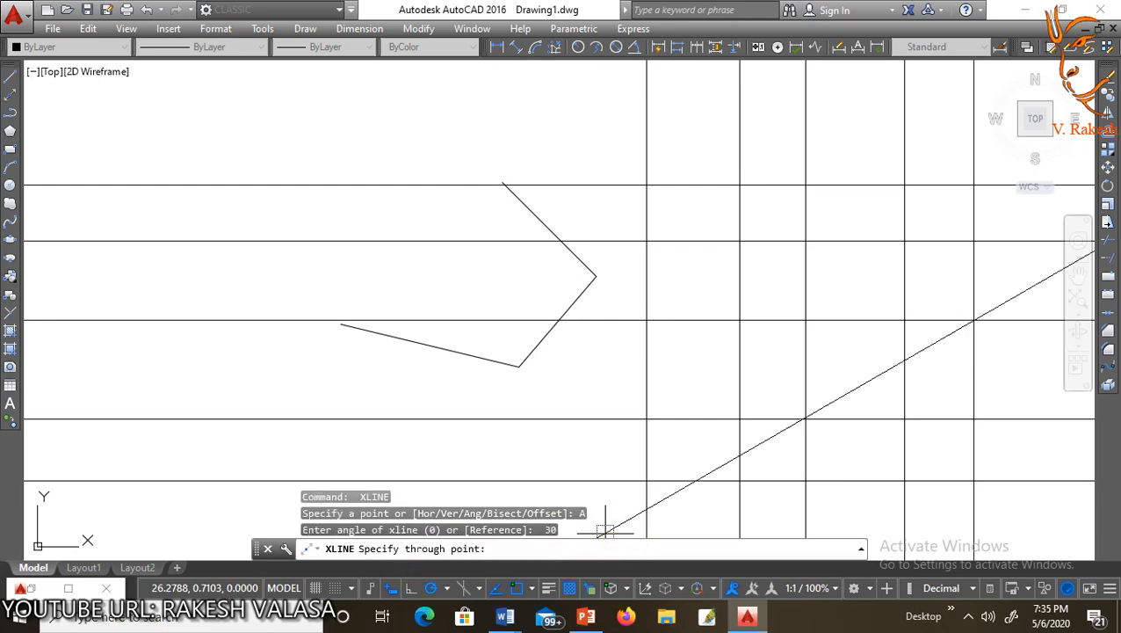
{"action": "left_click", "coordinate": [614, 451]}
{"action": "left_click", "coordinate": [572, 376]}
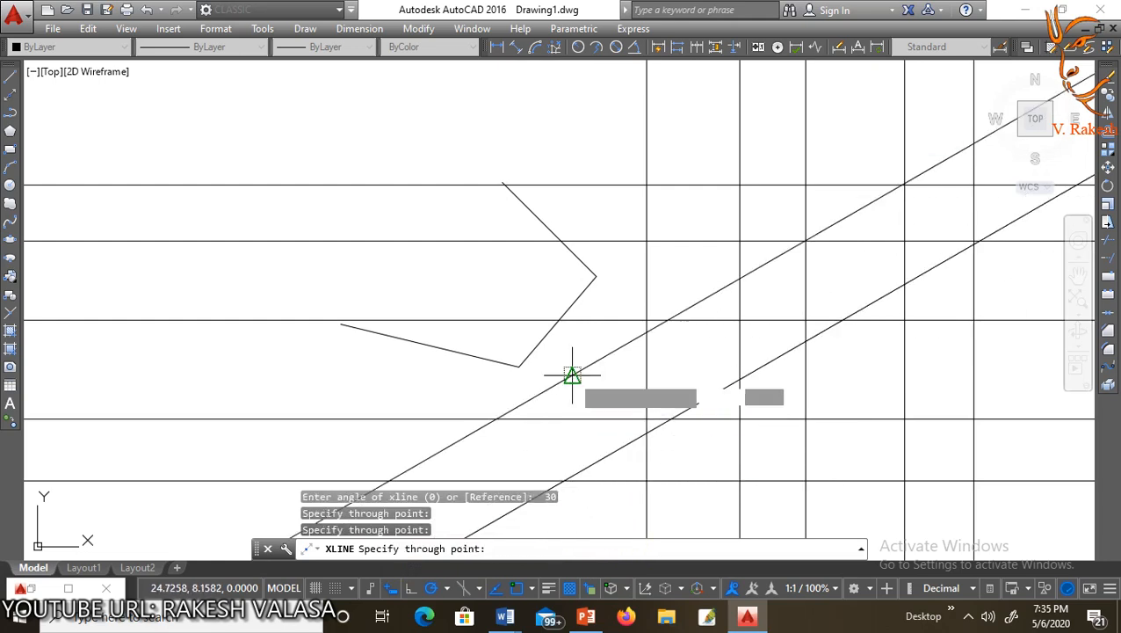
{"action": "left_click", "coordinate": [514, 296]}
{"action": "left_click", "coordinate": [463, 237]}
{"action": "left_click", "coordinate": [428, 133]}
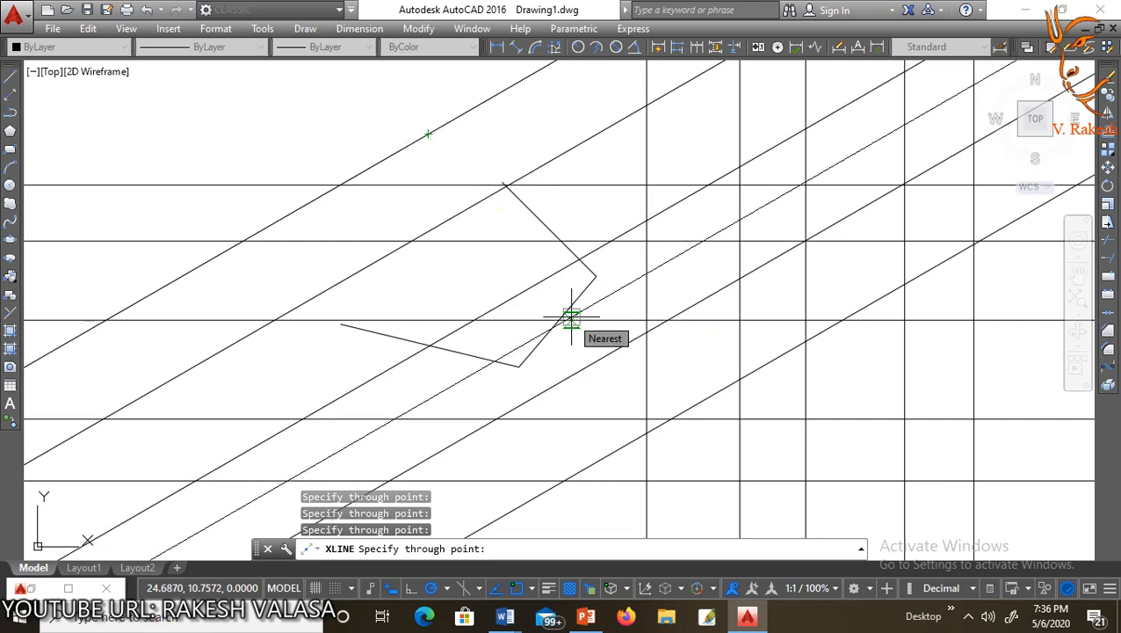
{"action": "key", "text": "Escape"}
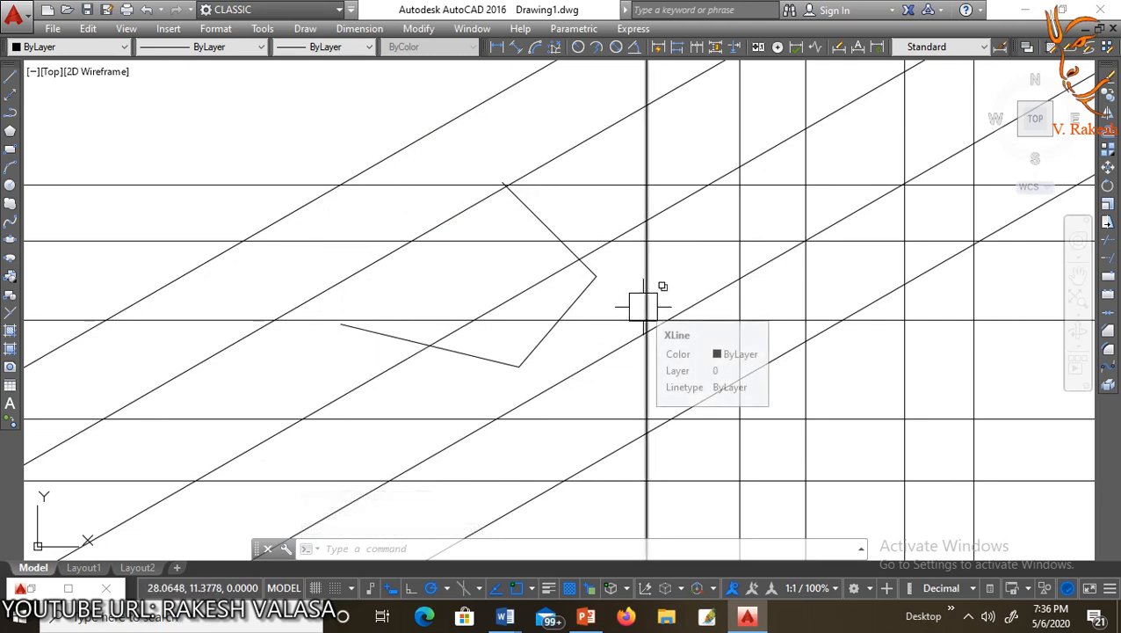
Step: Erase everything in the drawing and start a polyline with three straight segments forming a zigzag
{"action": "key", "text": "ctrl+a"}
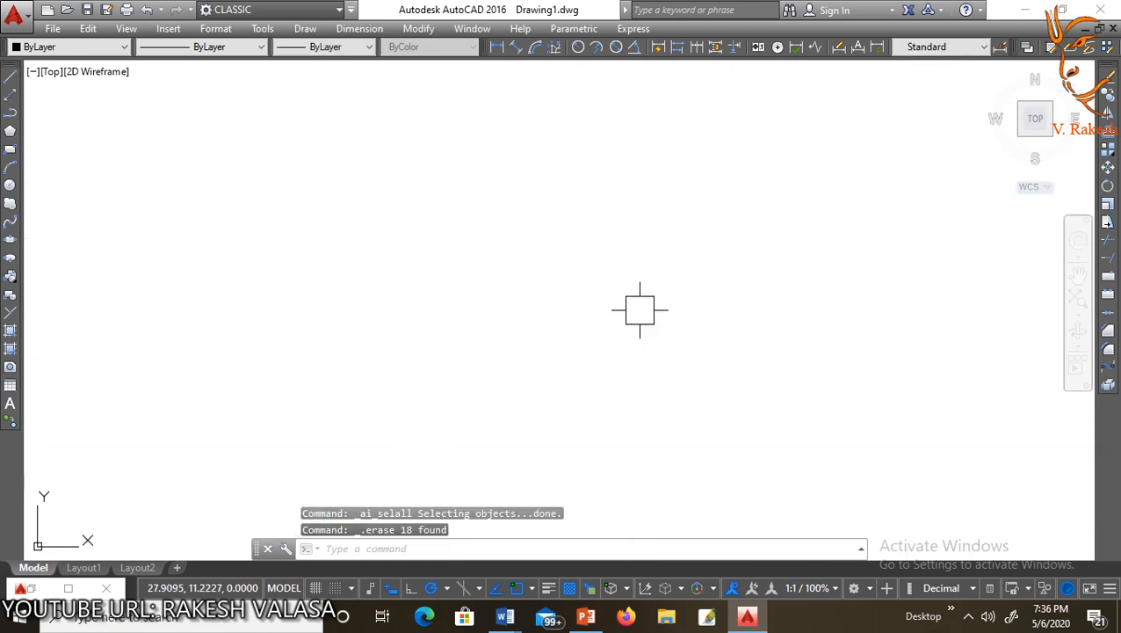
{"action": "key", "text": "Delete"}
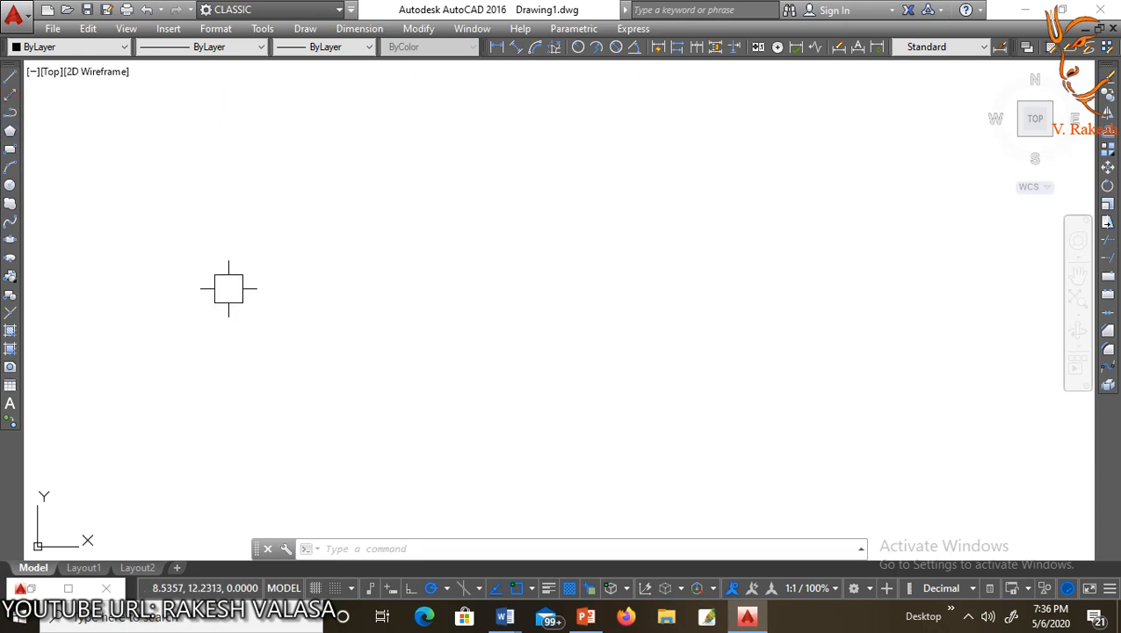
{"action": "type", "text": "p"}
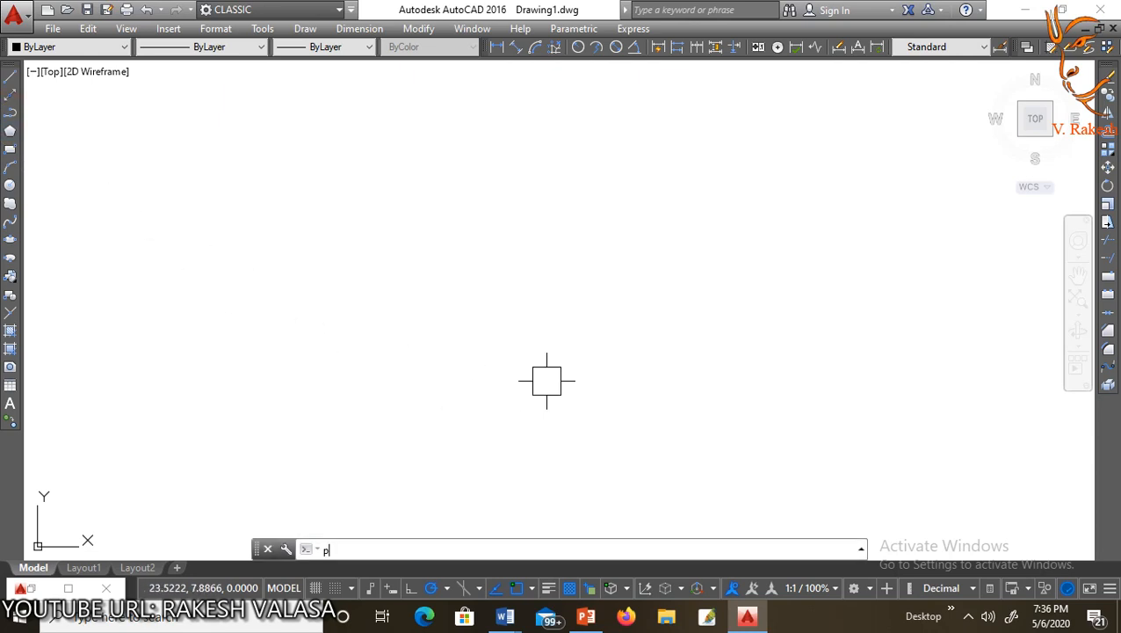
{"action": "type", "text": "l"}
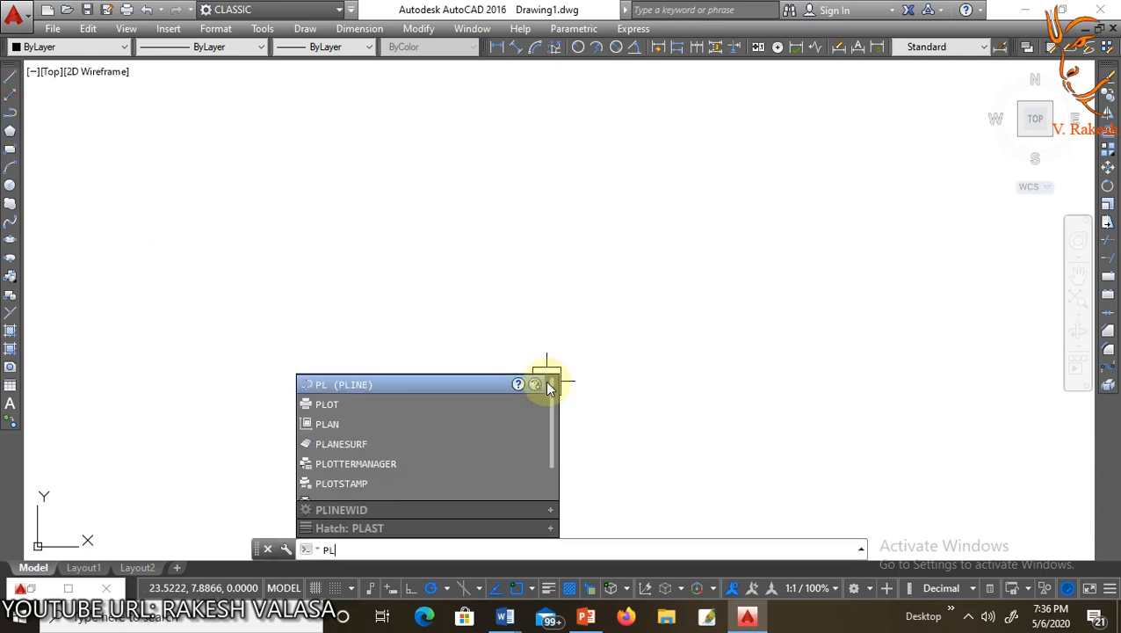
{"action": "key", "text": "Return"}
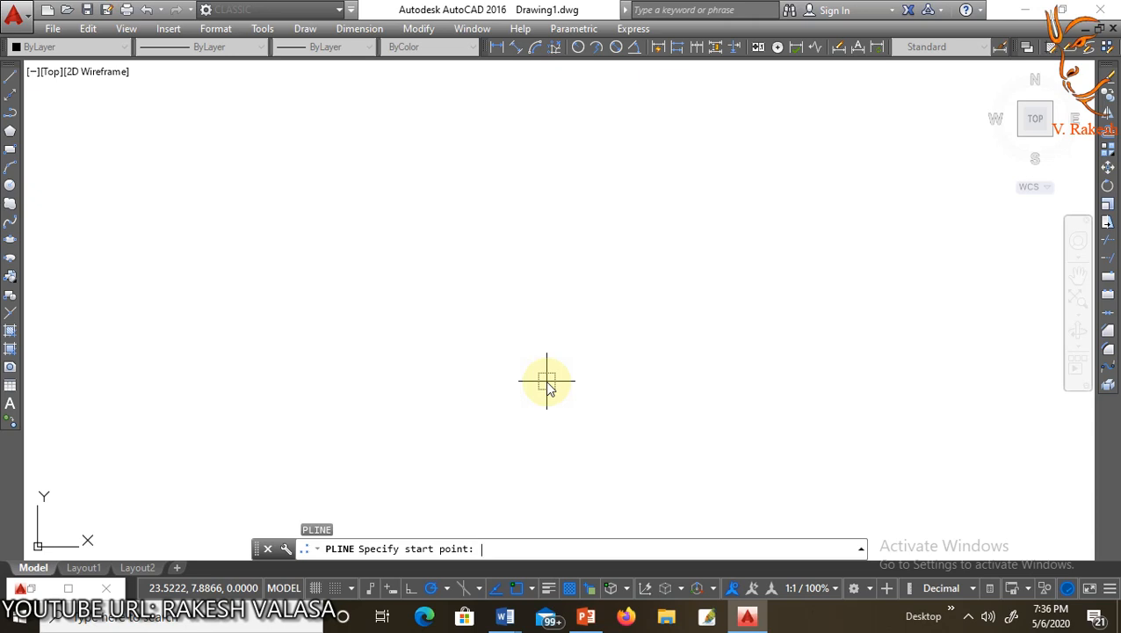
{"action": "left_click", "coordinate": [423, 352]}
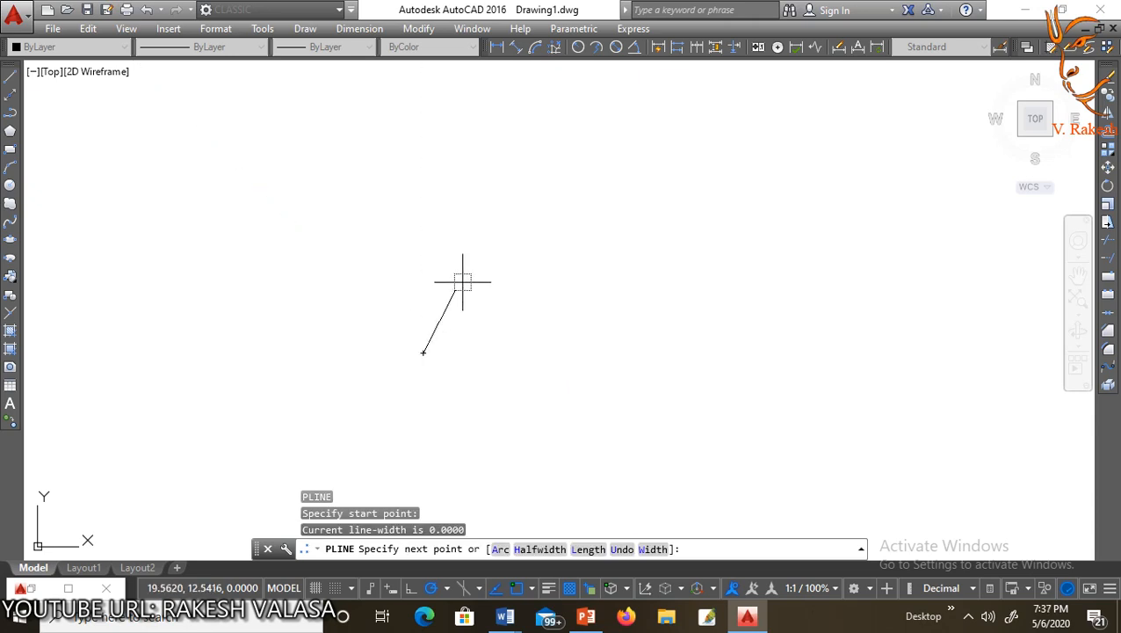
{"action": "left_click", "coordinate": [495, 238]}
{"action": "left_click", "coordinate": [634, 340]}
{"action": "left_click", "coordinate": [693, 242]}
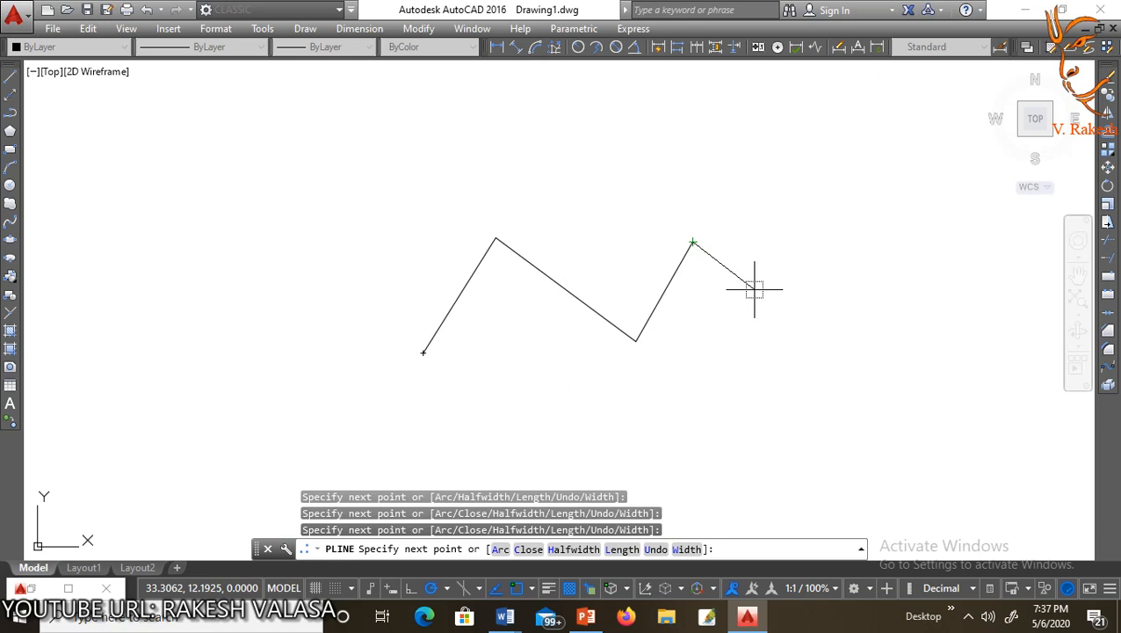
Step: Continue the polyline with five connected arc segments ending at about 44.3,15.9, then finish it and check its selection as one object
{"action": "left_click", "coordinate": [497, 549]}
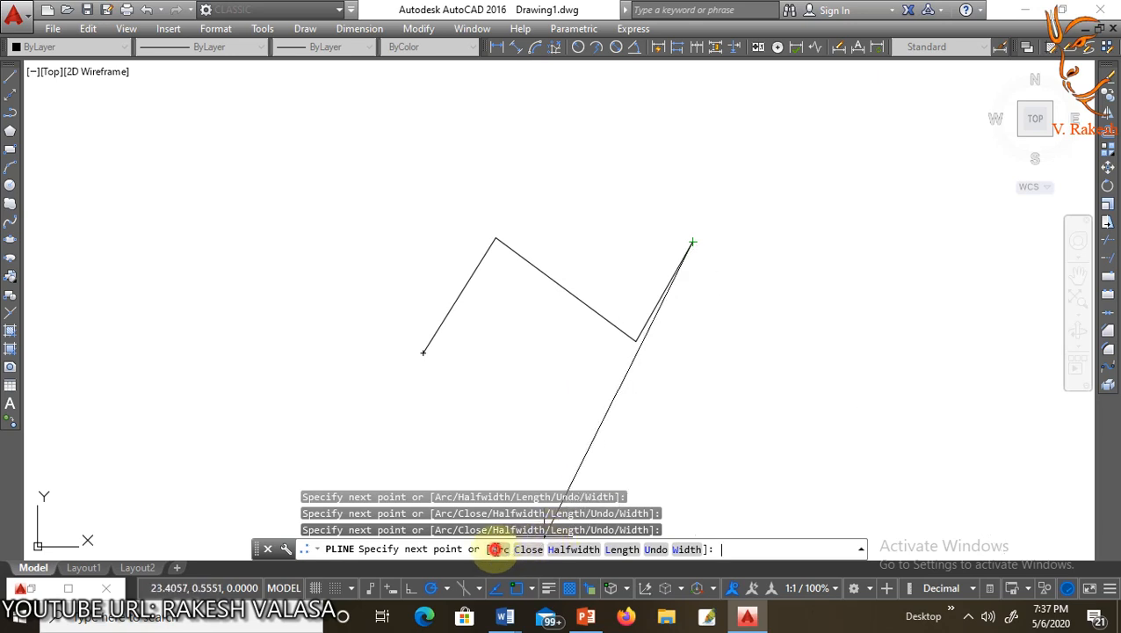
{"action": "left_click", "coordinate": [781, 239]}
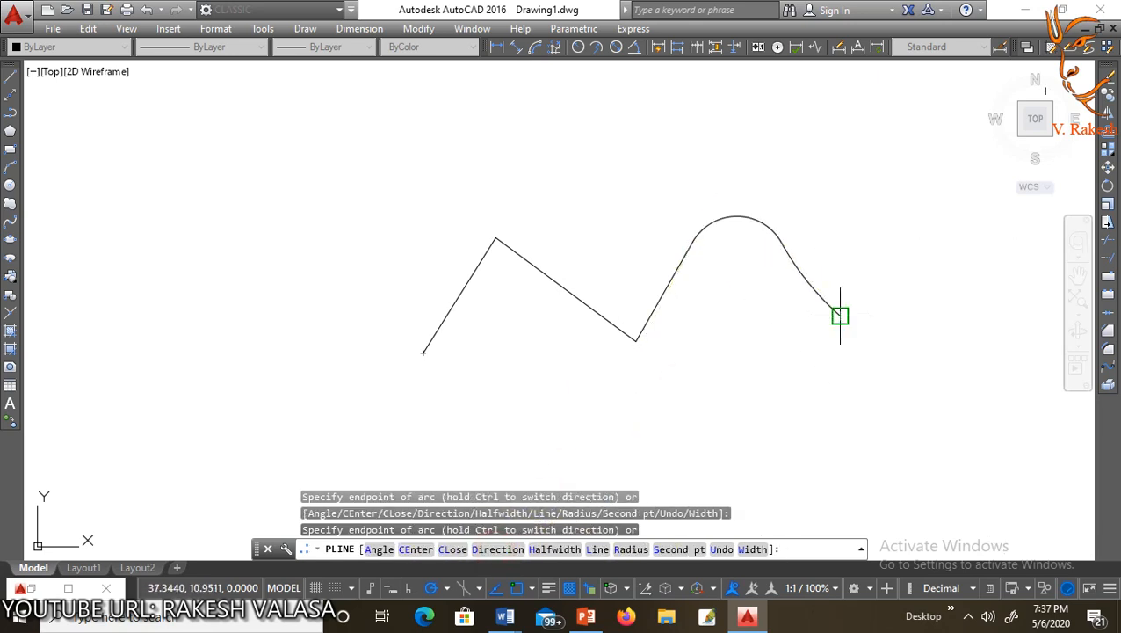
{"action": "left_click", "coordinate": [919, 250]}
{"action": "left_click", "coordinate": [944, 167]}
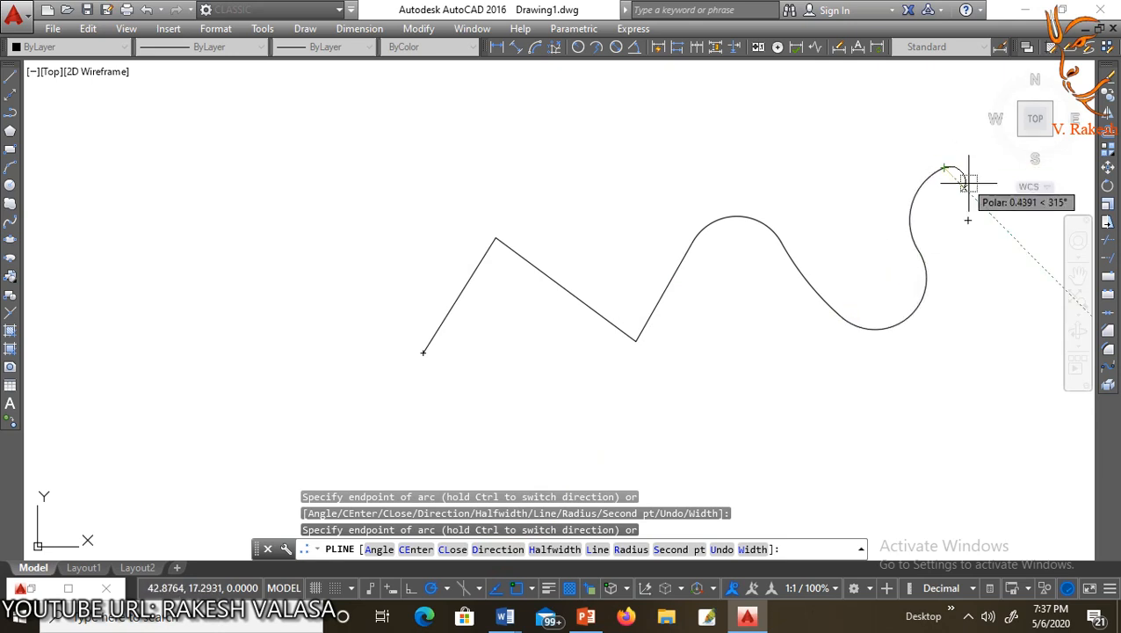
{"action": "left_click", "coordinate": [989, 209]}
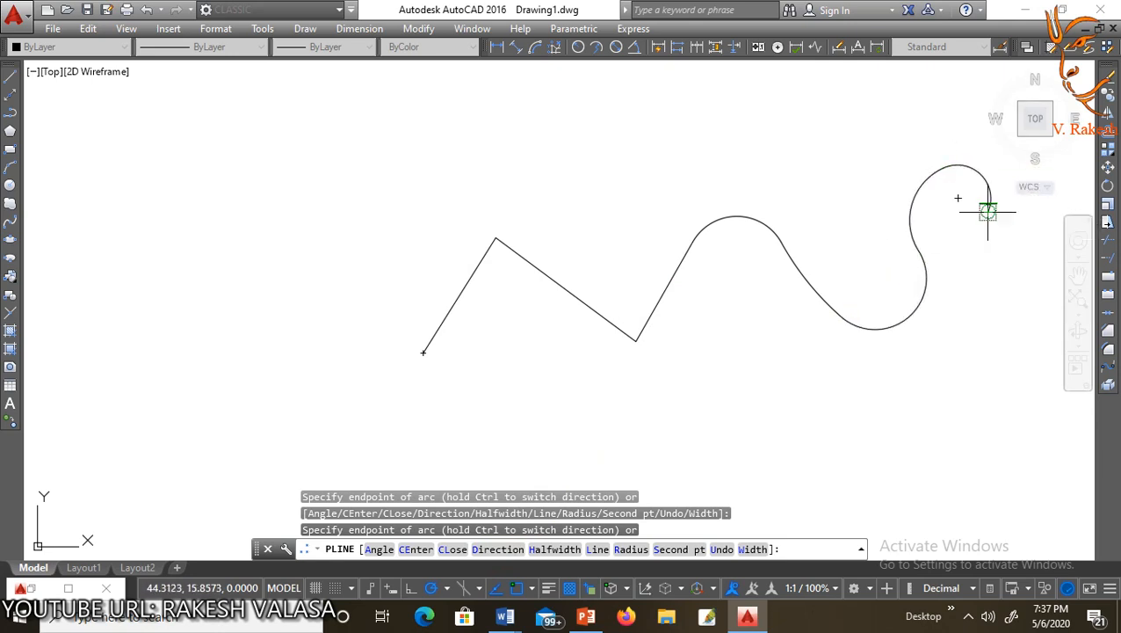
{"action": "key", "text": "Return"}
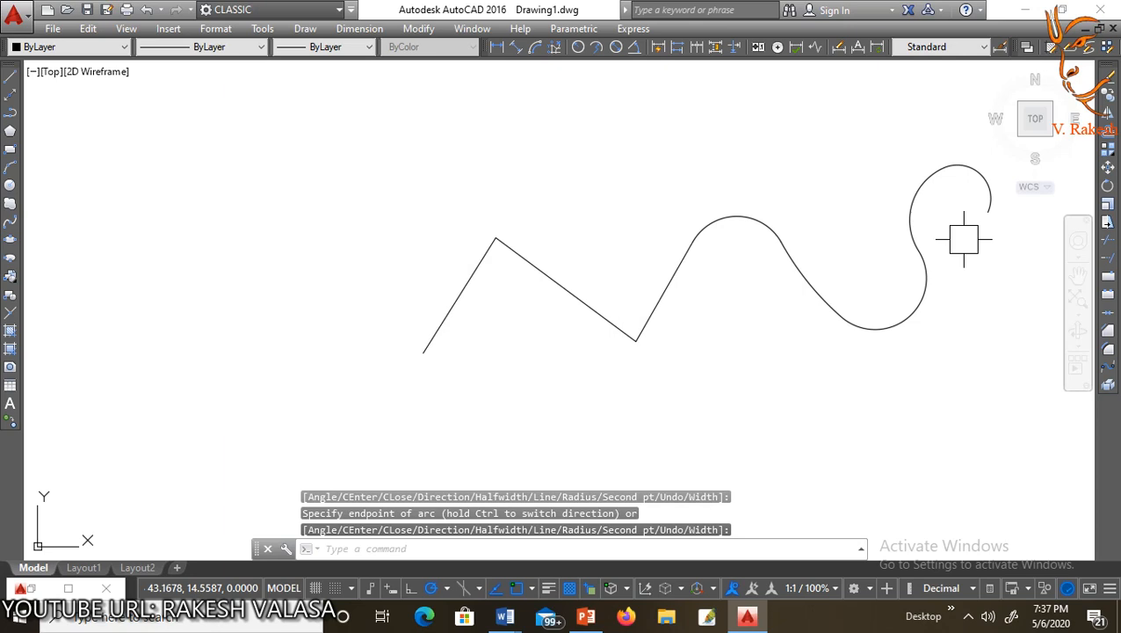
{"action": "left_click", "coordinate": [668, 281]}
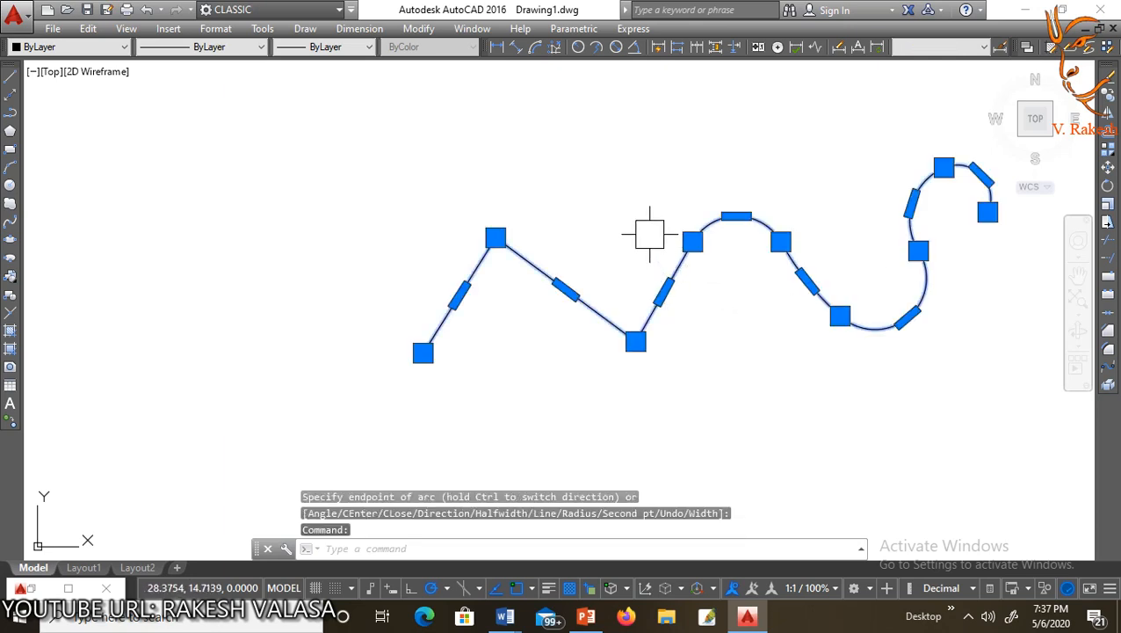
{"action": "key", "text": "Escape"}
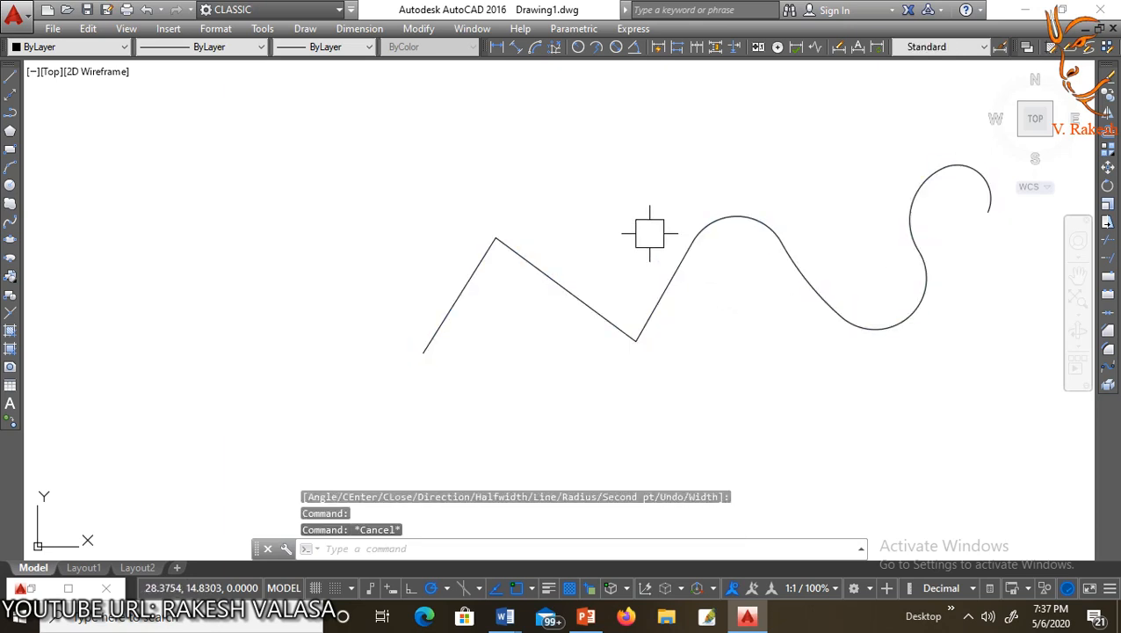
Step: Draw a zigzag of five connected line segments with Line to the left of the polyline, ending at about 11.9,15.6
{"action": "type", "text": "l"}
{"action": "key", "text": "Return"}
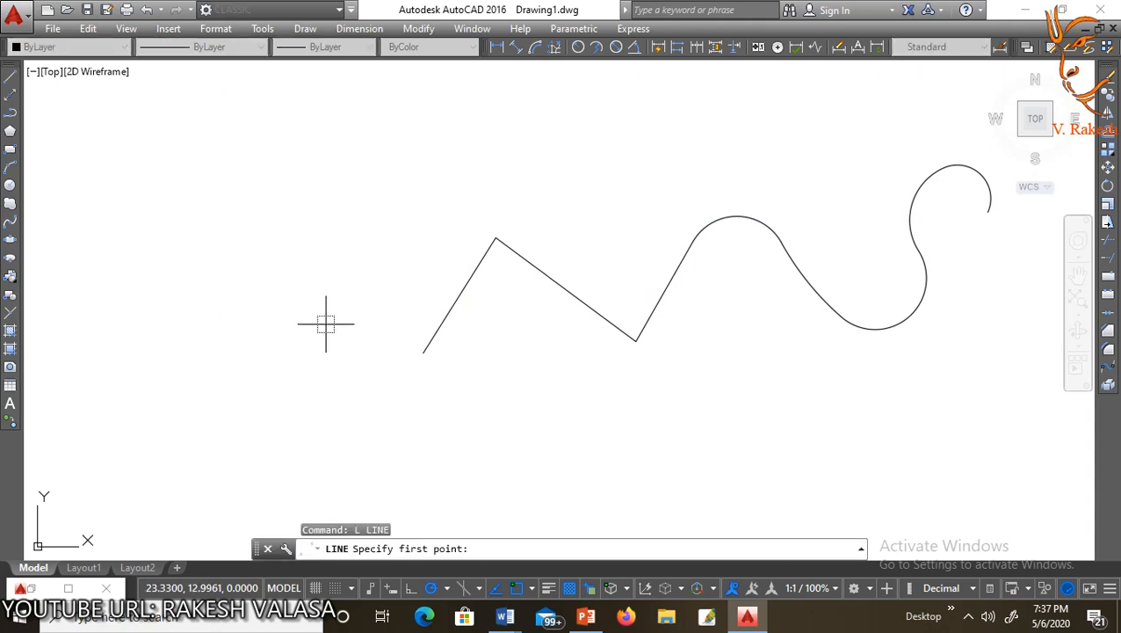
{"action": "left_click", "coordinate": [154, 353]}
{"action": "left_click", "coordinate": [151, 254]}
{"action": "left_click", "coordinate": [227, 327]}
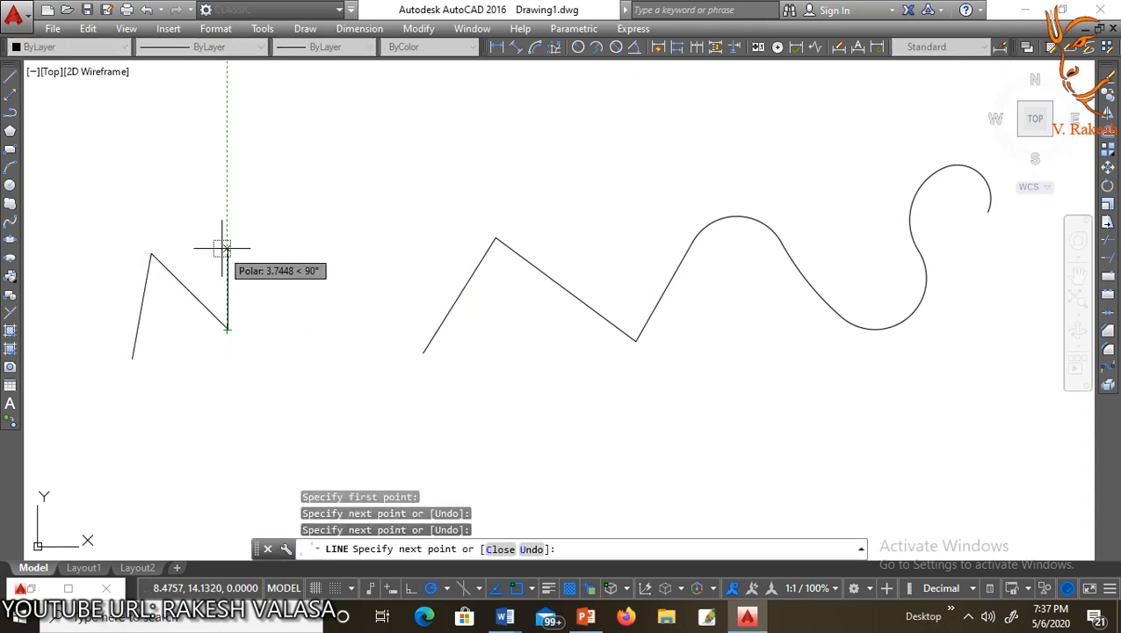
{"action": "left_click", "coordinate": [227, 249]}
{"action": "left_click", "coordinate": [287, 282]}
{"action": "left_click", "coordinate": [300, 217]}
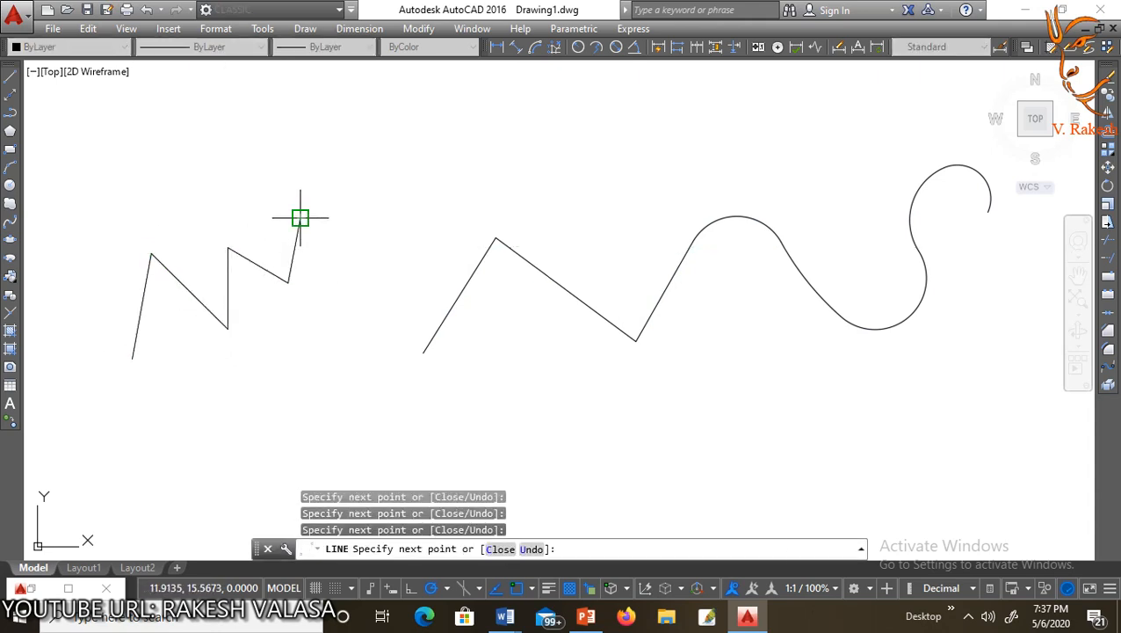
{"action": "key", "text": "Escape"}
Step: Select the zigzag's first line segment and the polyline to compare how each is selected, and clear the selection
{"action": "left_click", "coordinate": [141, 323]}
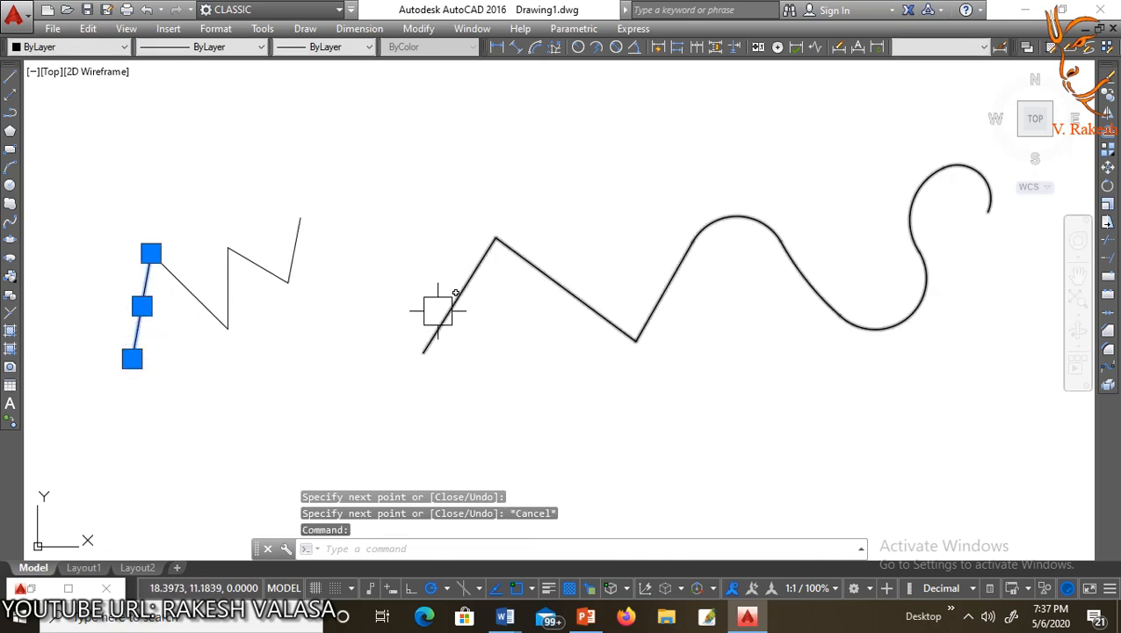
{"action": "left_click", "coordinate": [437, 310]}
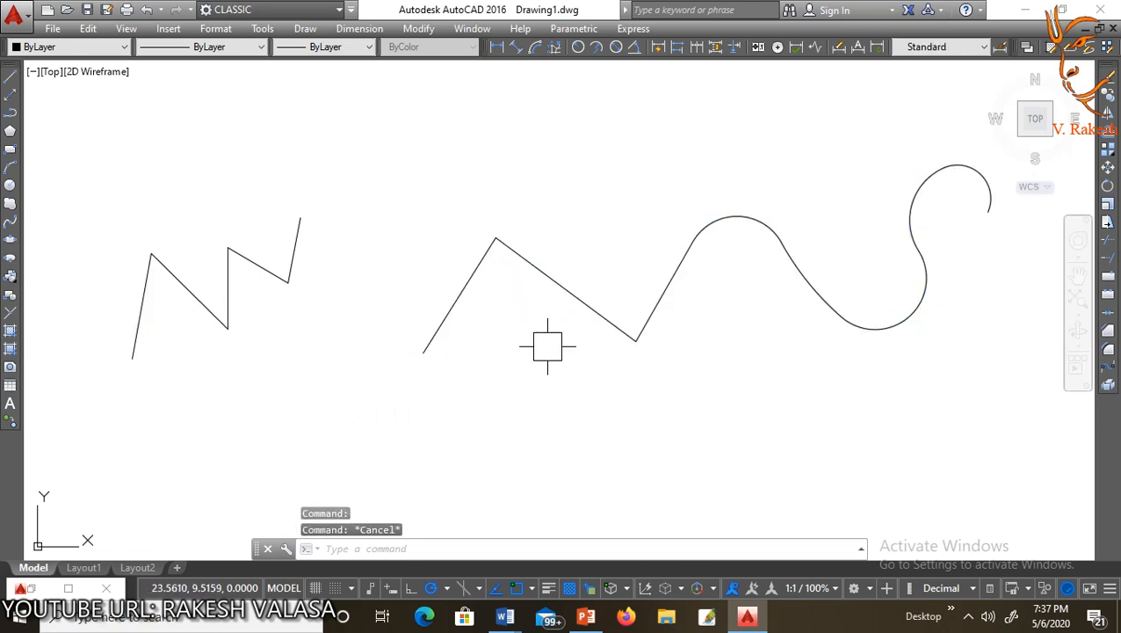
{"action": "key", "text": "Escape"}
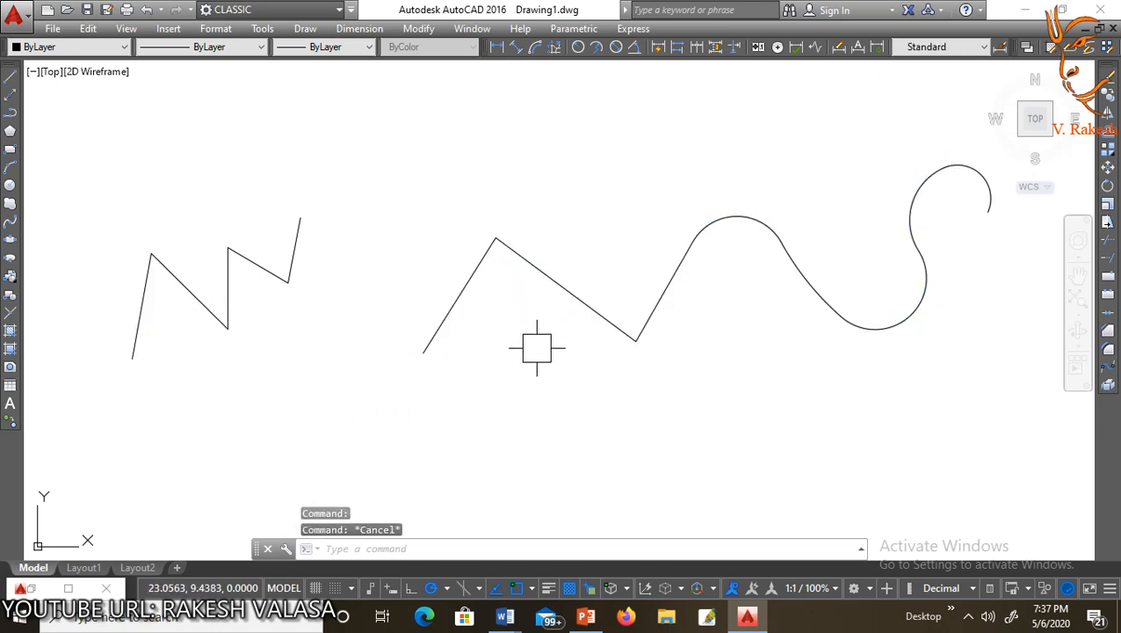
Step: Erase everything in the drawing and draw a 6-sided polygon inscribed in a circle with a radius of about 3.9
{"action": "key", "text": "ctrl+a"}
{"action": "key", "text": "Delete"}
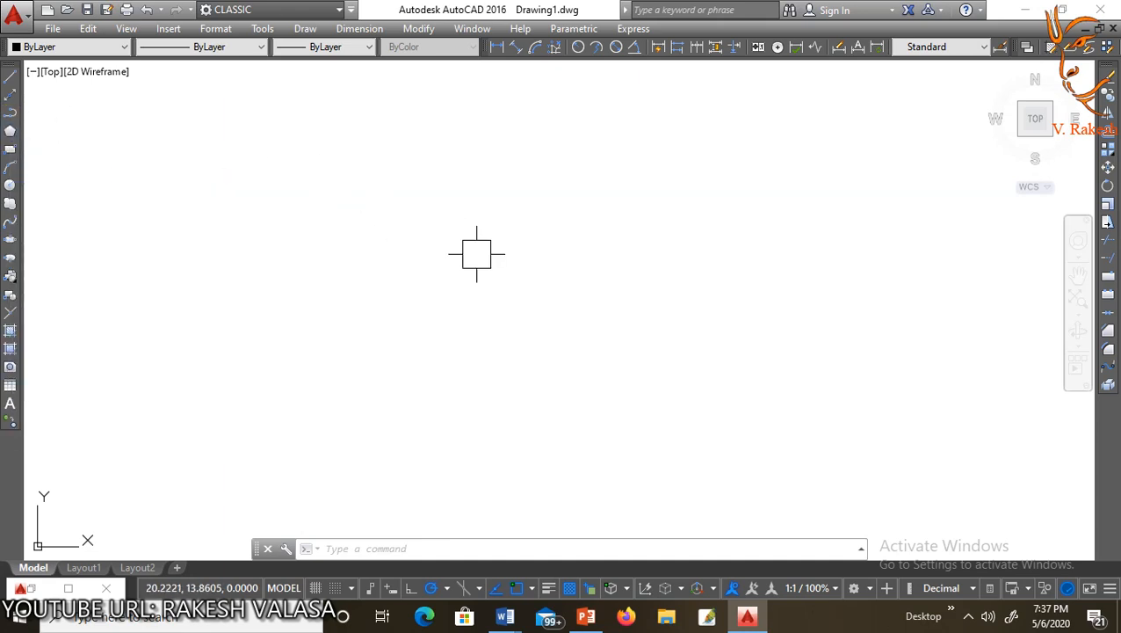
{"action": "type", "text": "pol"}
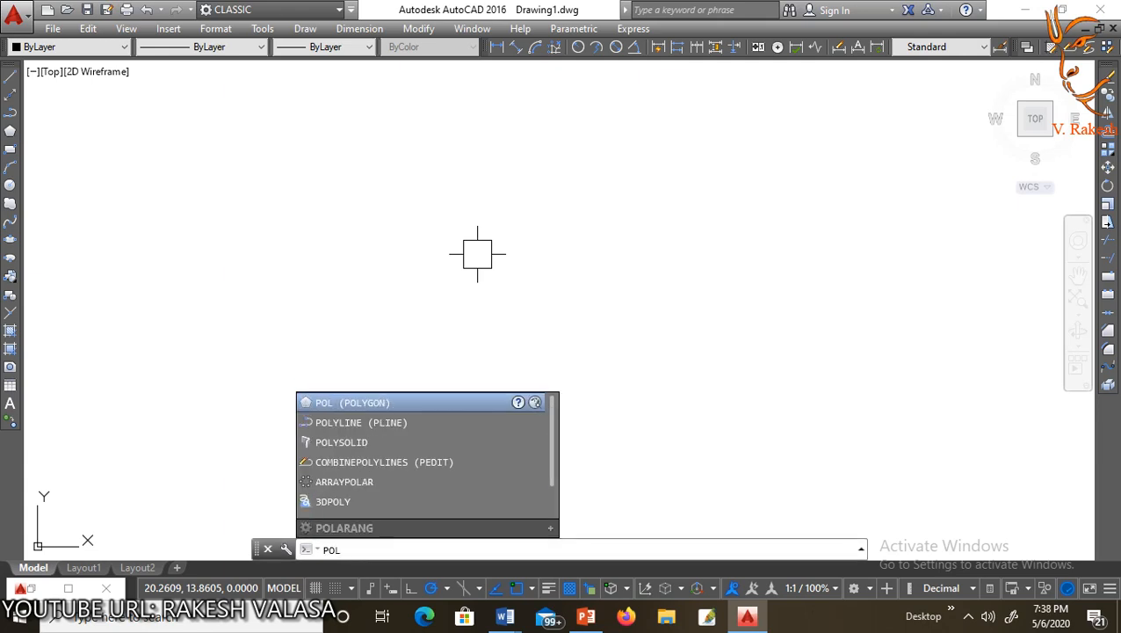
{"action": "key", "text": "Return"}
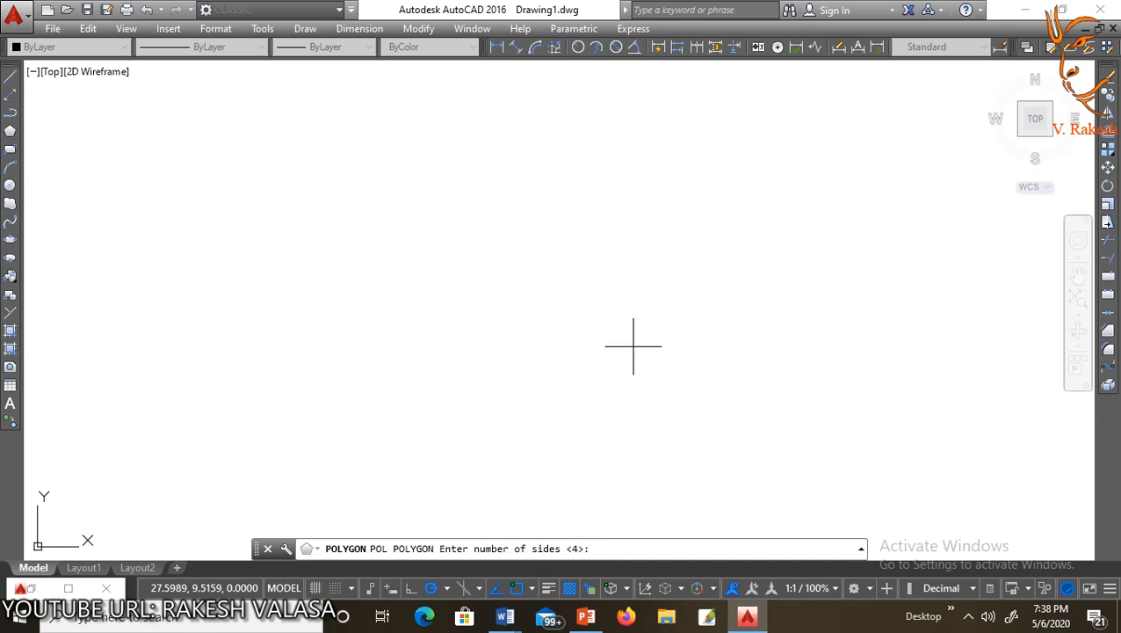
{"action": "type", "text": "6"}
{"action": "key", "text": "Return"}
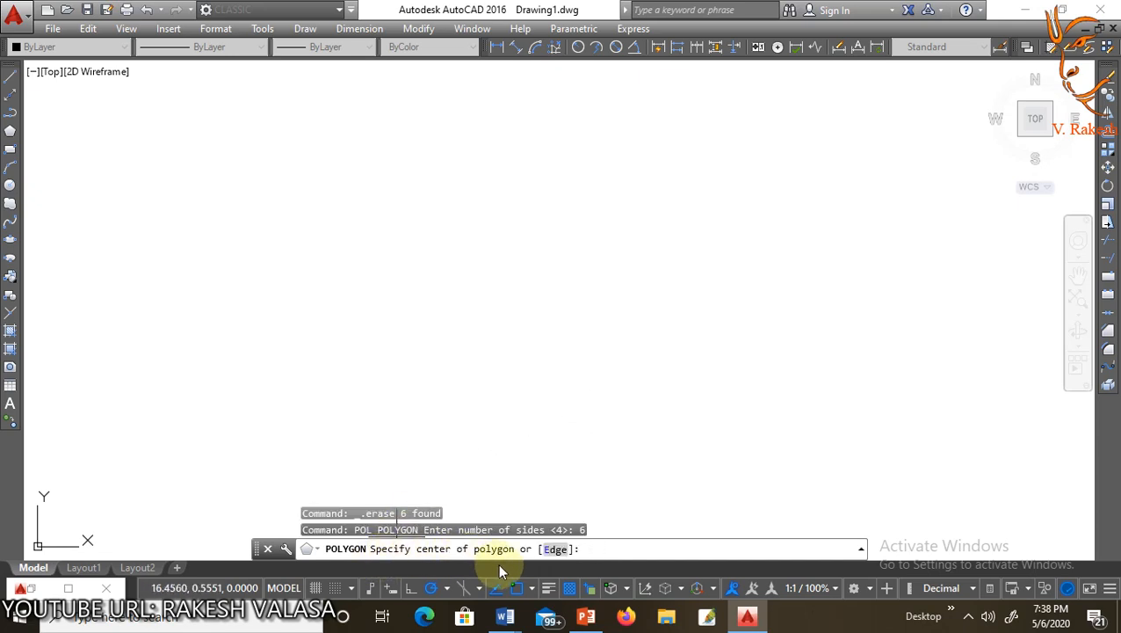
{"action": "left_click", "coordinate": [512, 318]}
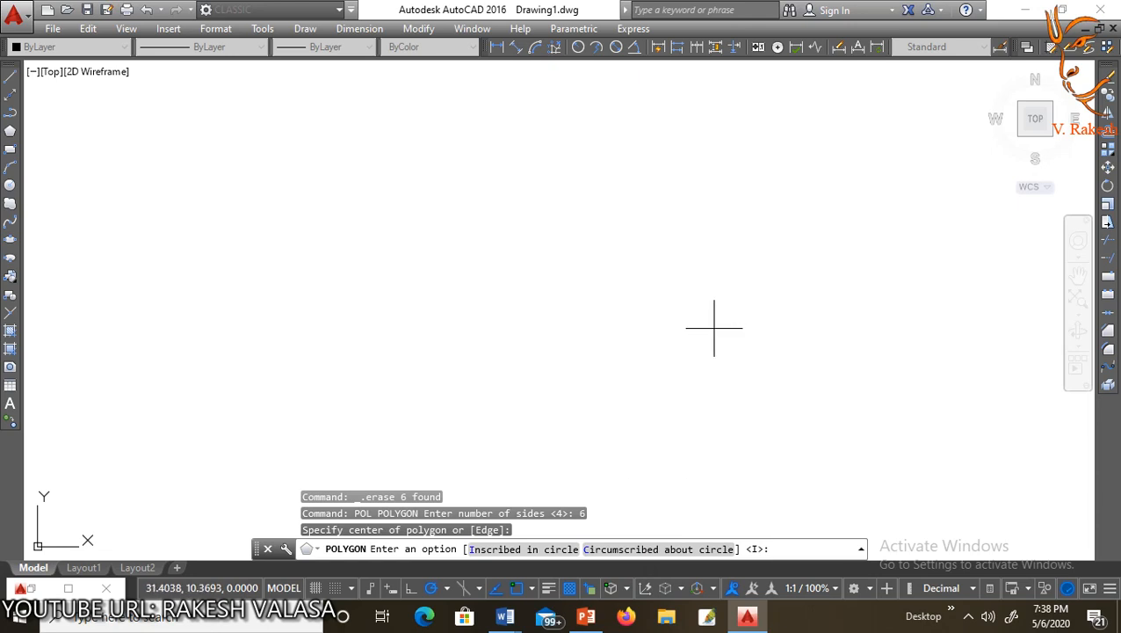
{"action": "type", "text": "i"}
{"action": "key", "text": "Return"}
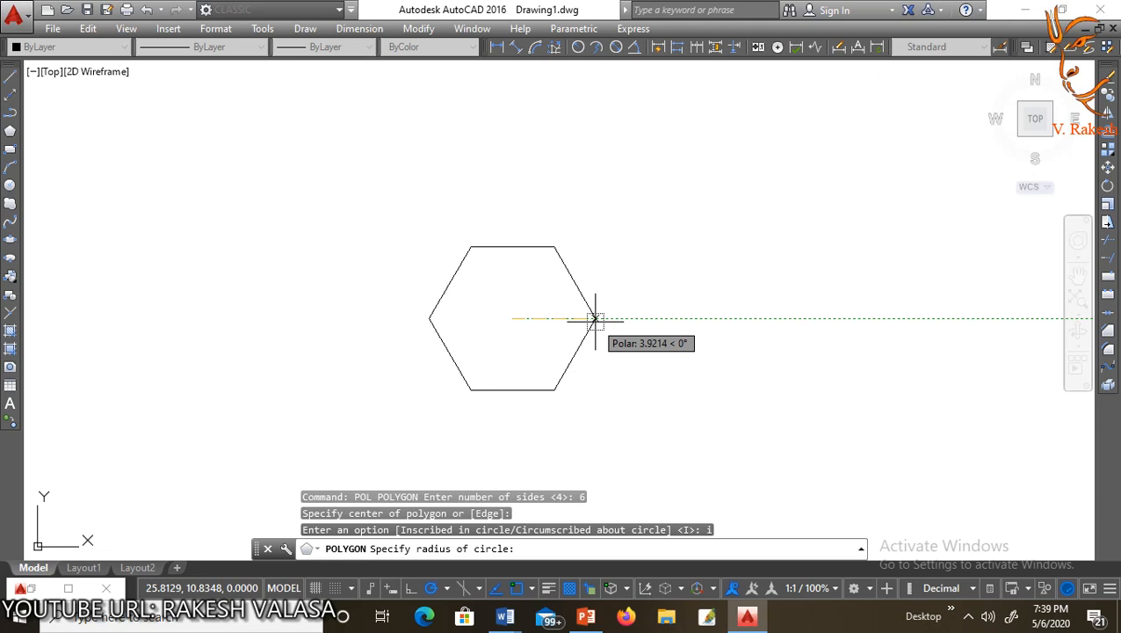
{"action": "left_click", "coordinate": [595, 318]}
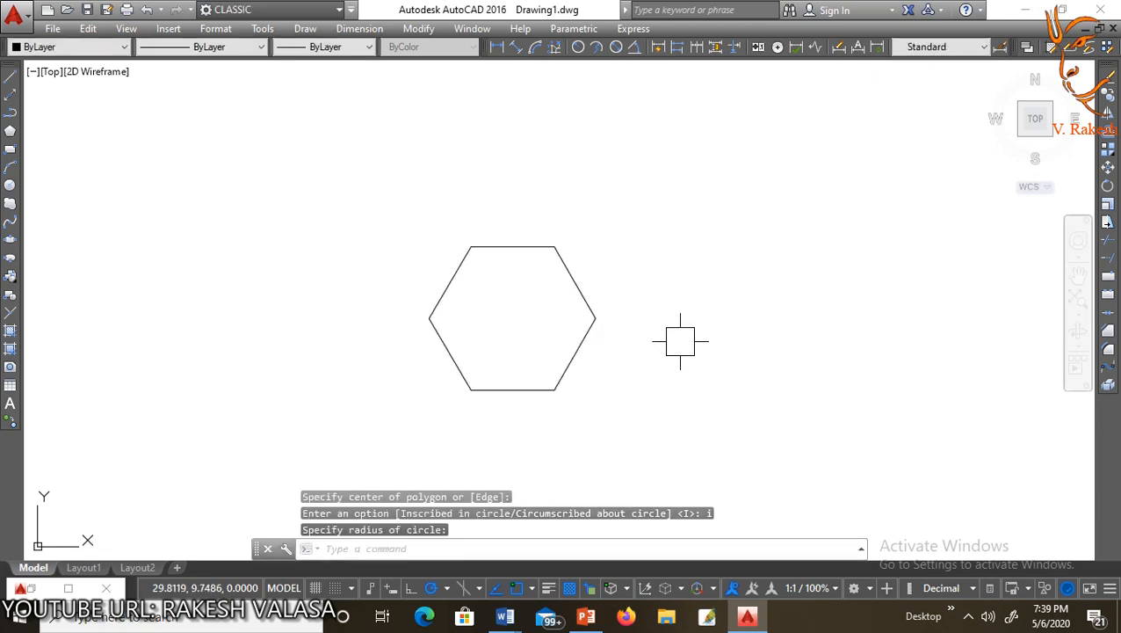
Step: Draw a second 6-sided polygon to the right of the first, circumscribed about a circle, setting its radius at about 37.7,7.8
{"action": "key", "text": "Return"}
{"action": "key", "text": "Return"}
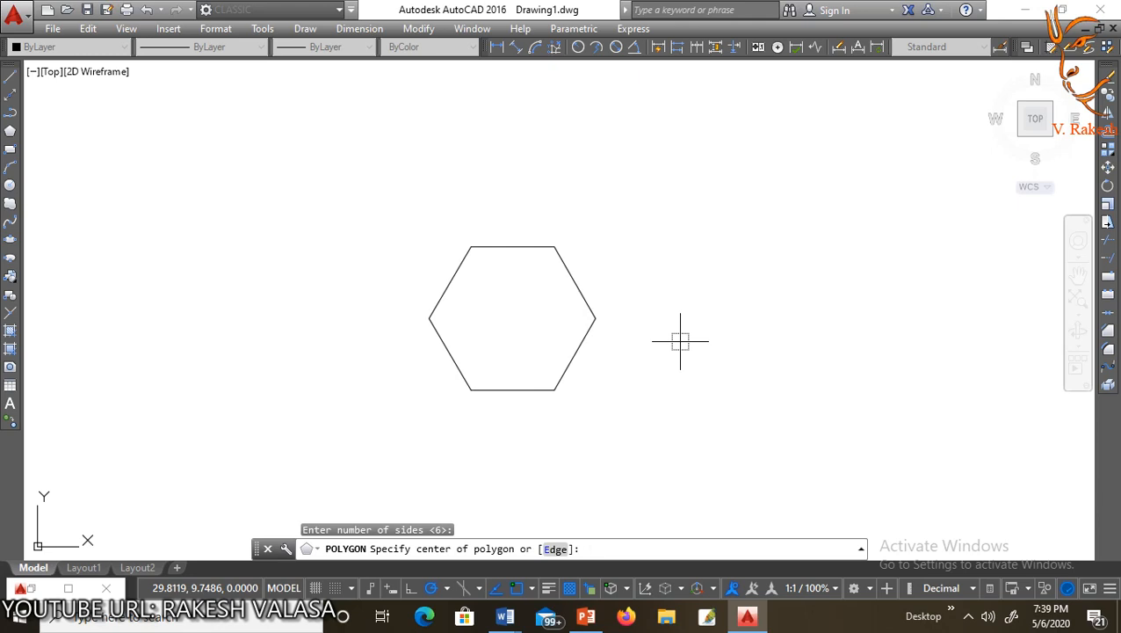
{"action": "left_click", "coordinate": [814, 307]}
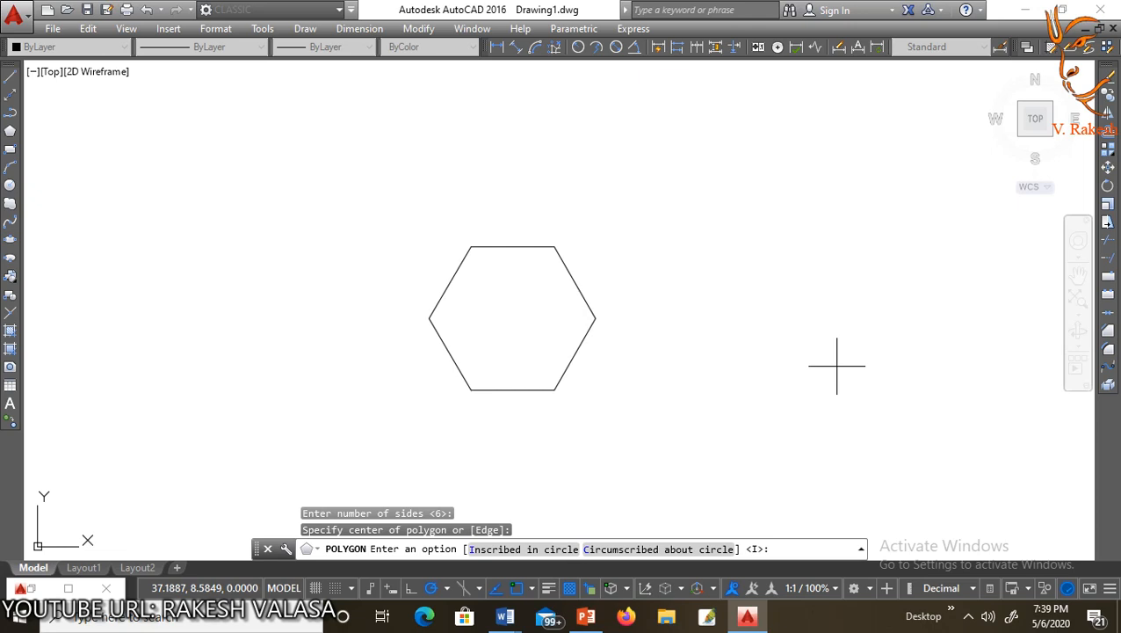
{"action": "type", "text": "c"}
{"action": "key", "text": "Return"}
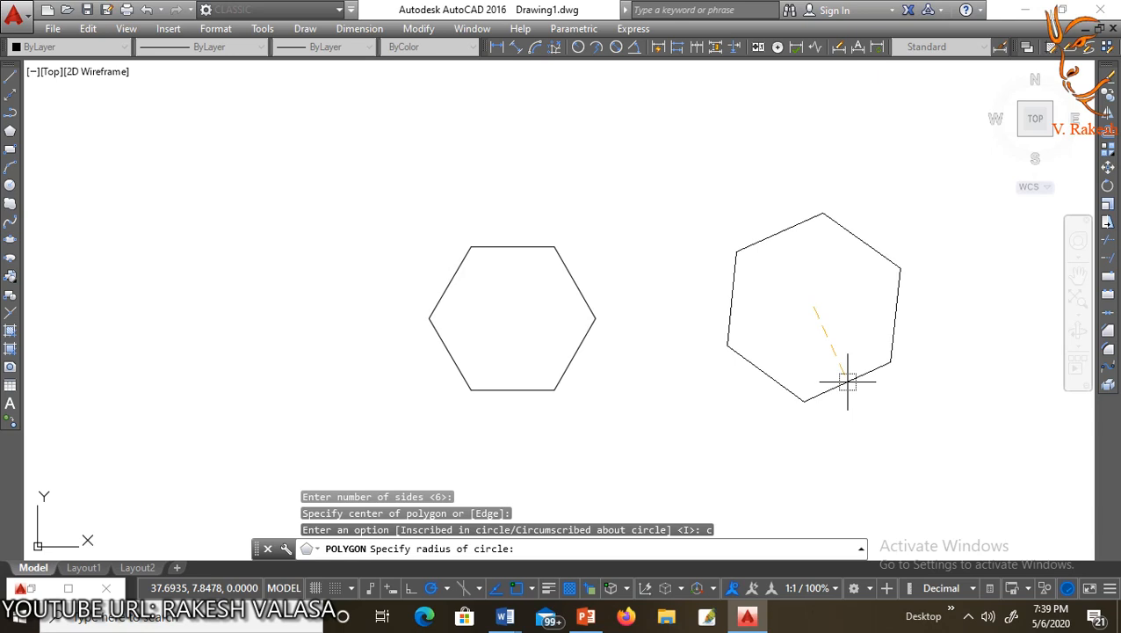
{"action": "left_click", "coordinate": [847, 382]}
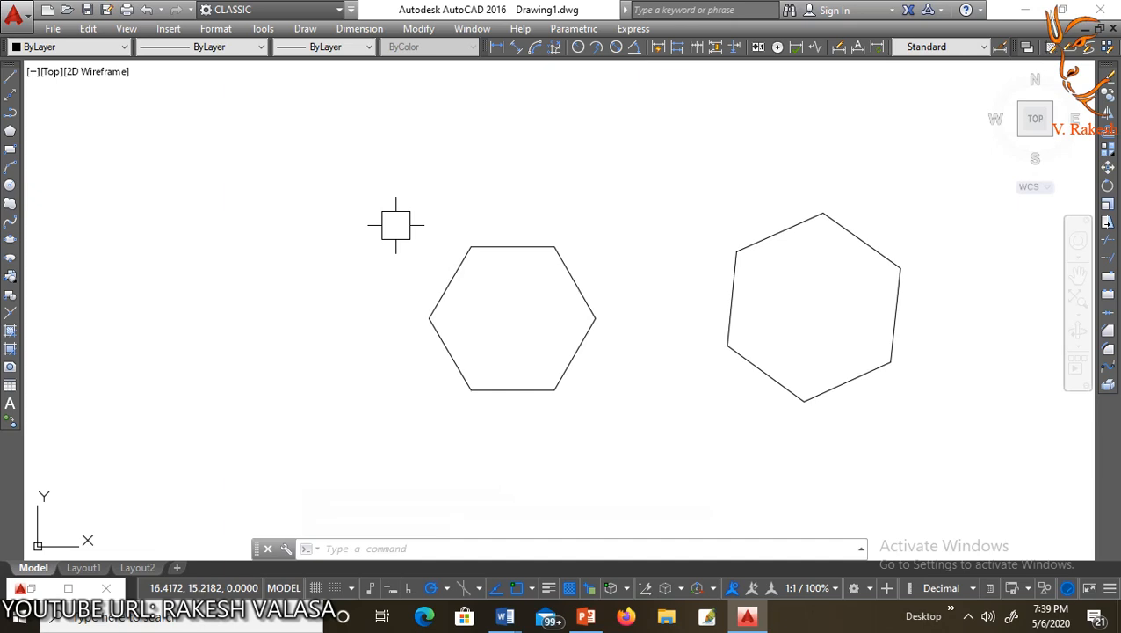
Step: Draw a 5-sided polygon with the Edge option, starting at the lower left of the hexagons with a horizontal edge length of 20
{"action": "type", "text": "pol"}
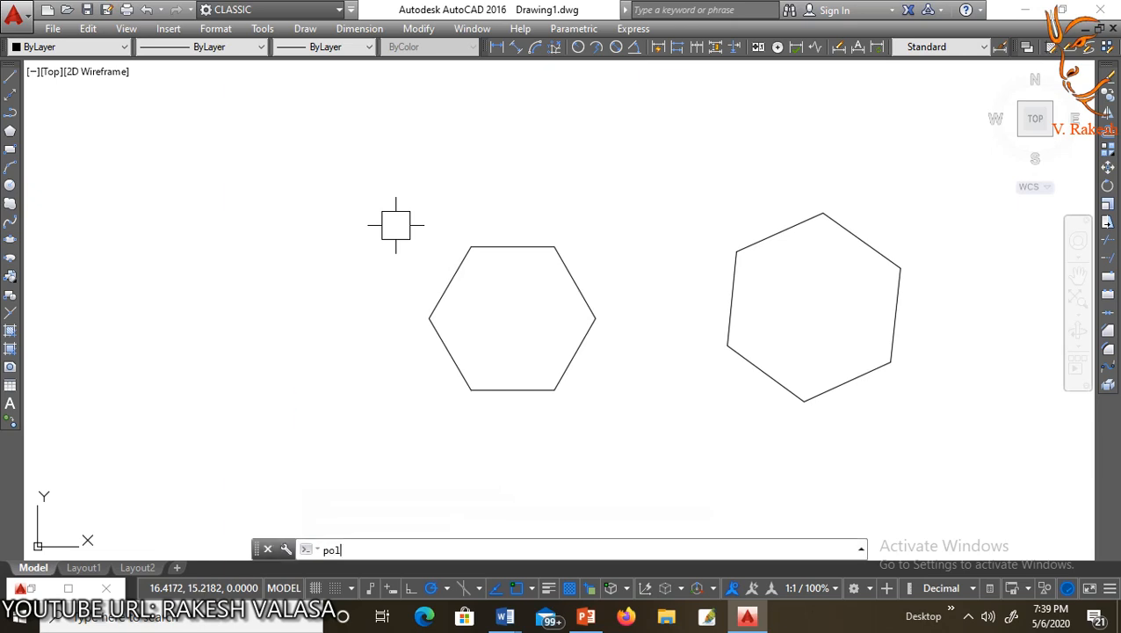
{"action": "key", "text": "Return"}
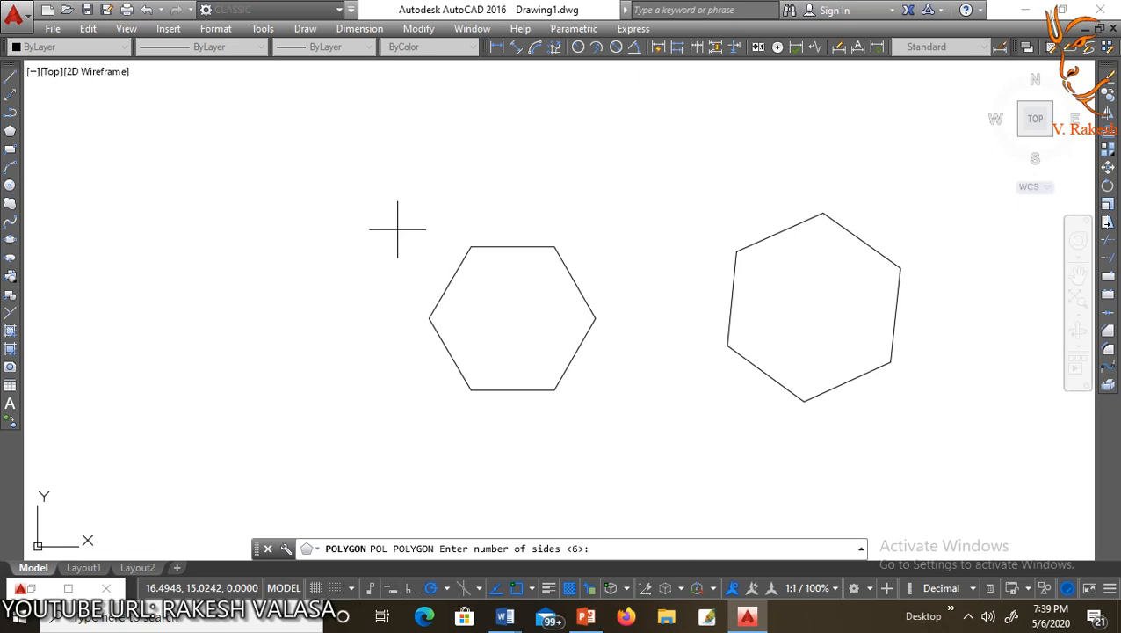
{"action": "type", "text": "5"}
{"action": "key", "text": "Return"}
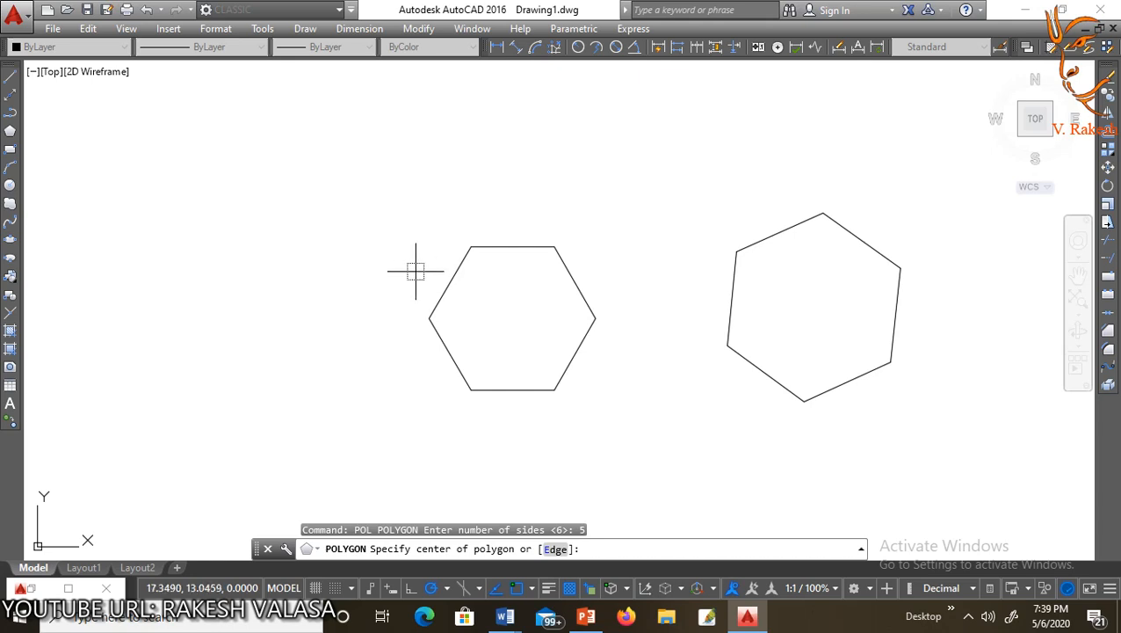
{"action": "left_click", "coordinate": [551, 550]}
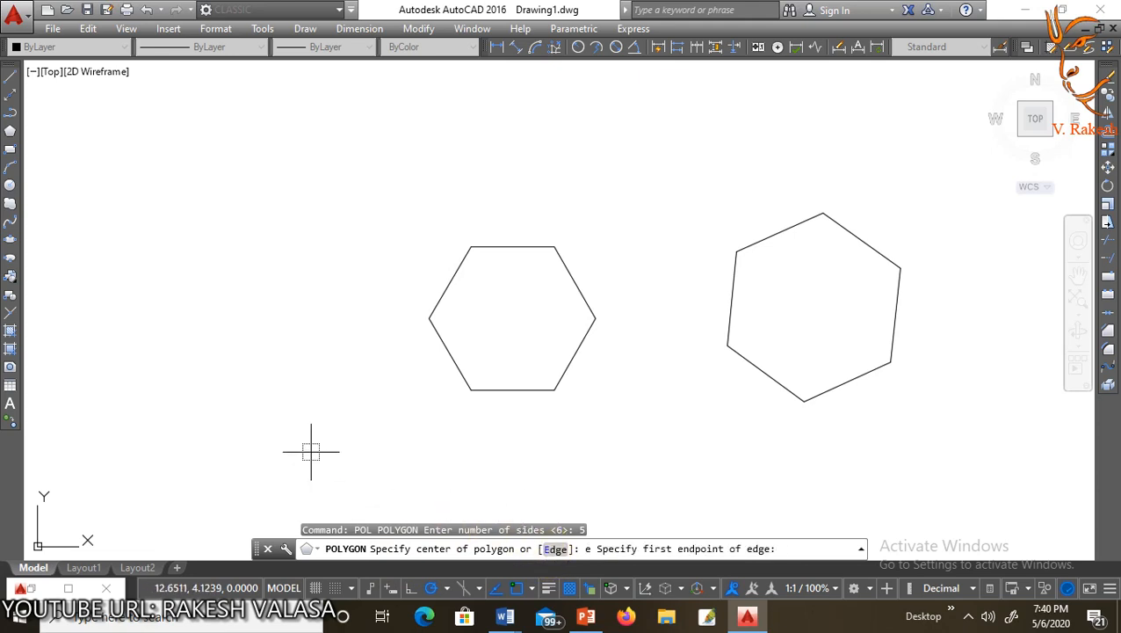
{"action": "left_click", "coordinate": [178, 414]}
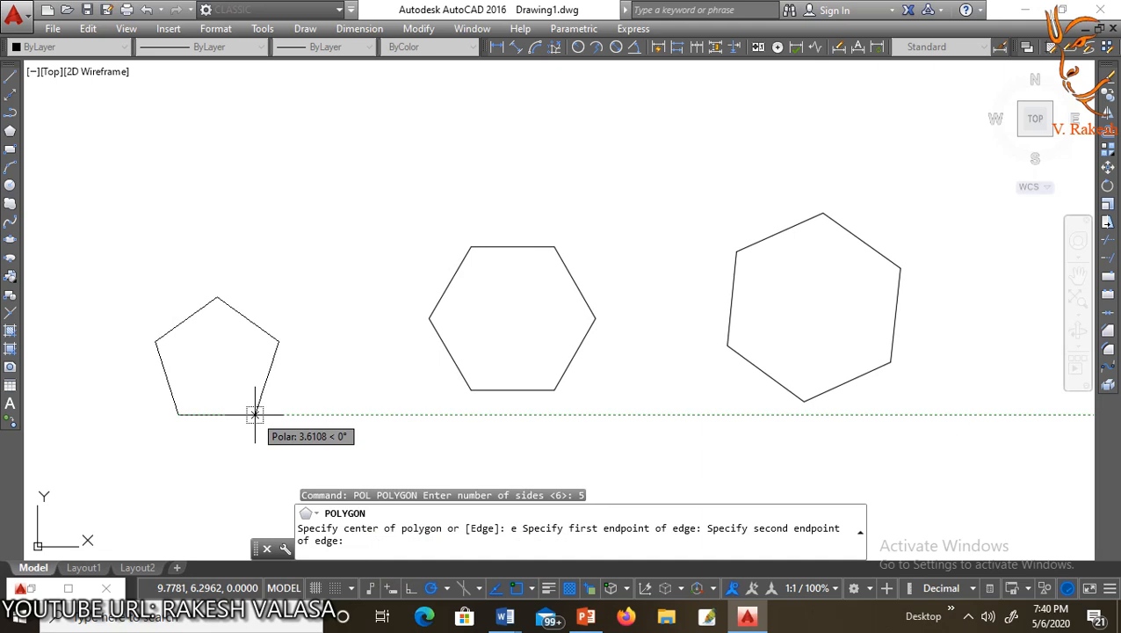
{"action": "type", "text": "20"}
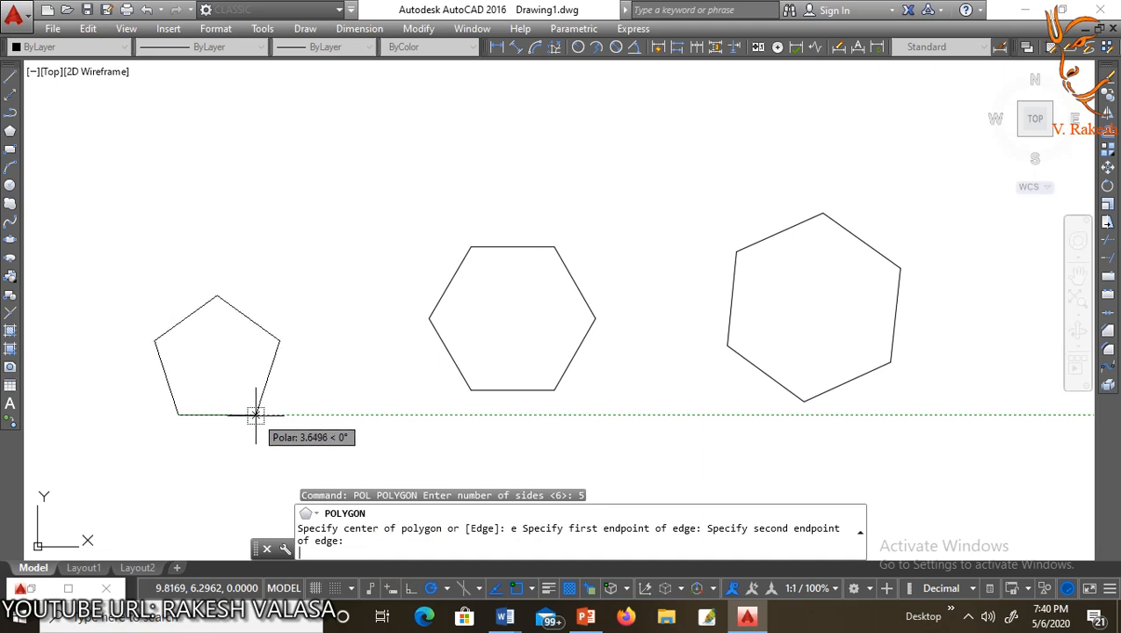
{"action": "key", "text": "Return"}
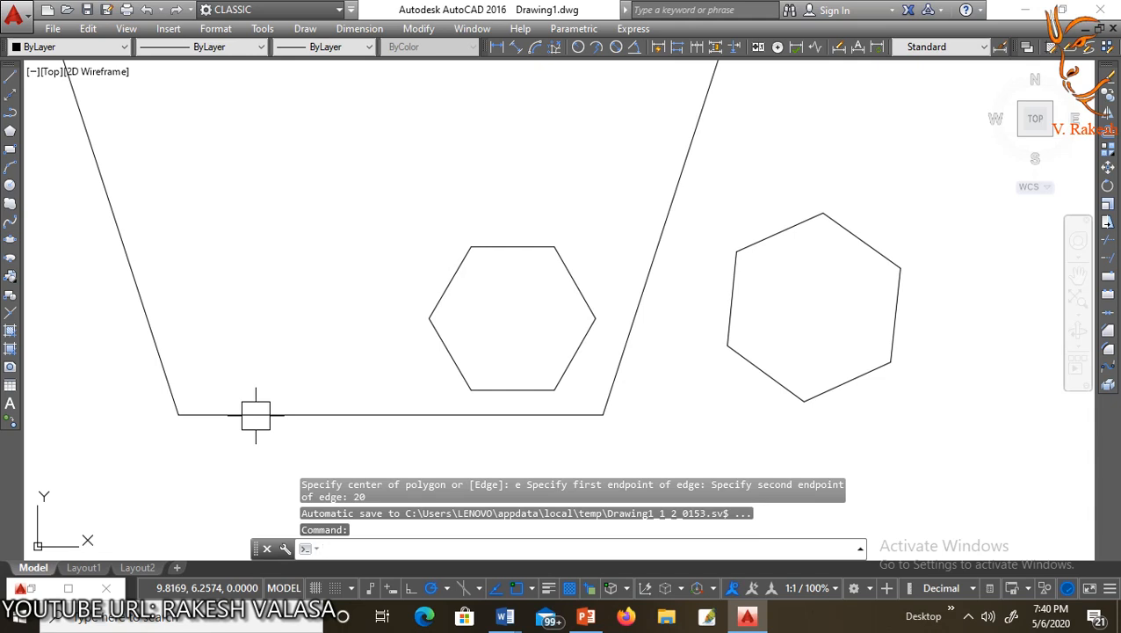
{"action": "scroll", "coordinate": [457, 423], "scroll_direction": "down", "scroll_amount": 4}
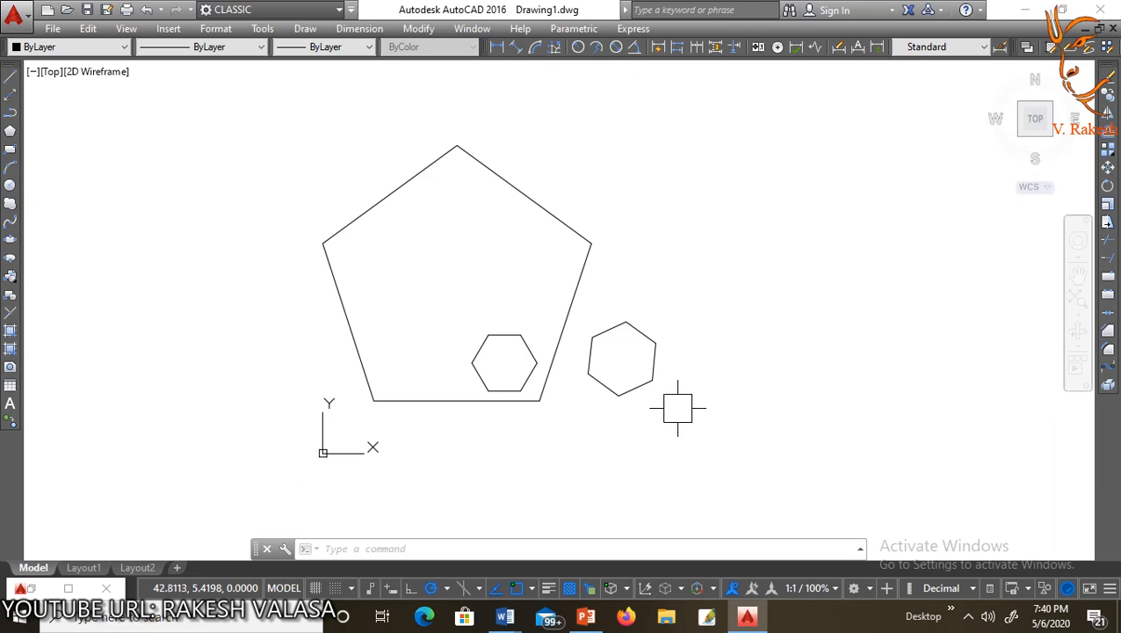
Step: Erase all polygons and draw a rectangle by two corners above the origin, with its lower-right corner at about 24.1,12.6
{"action": "key", "text": "ctrl+a"}
{"action": "key", "text": "Delete"}
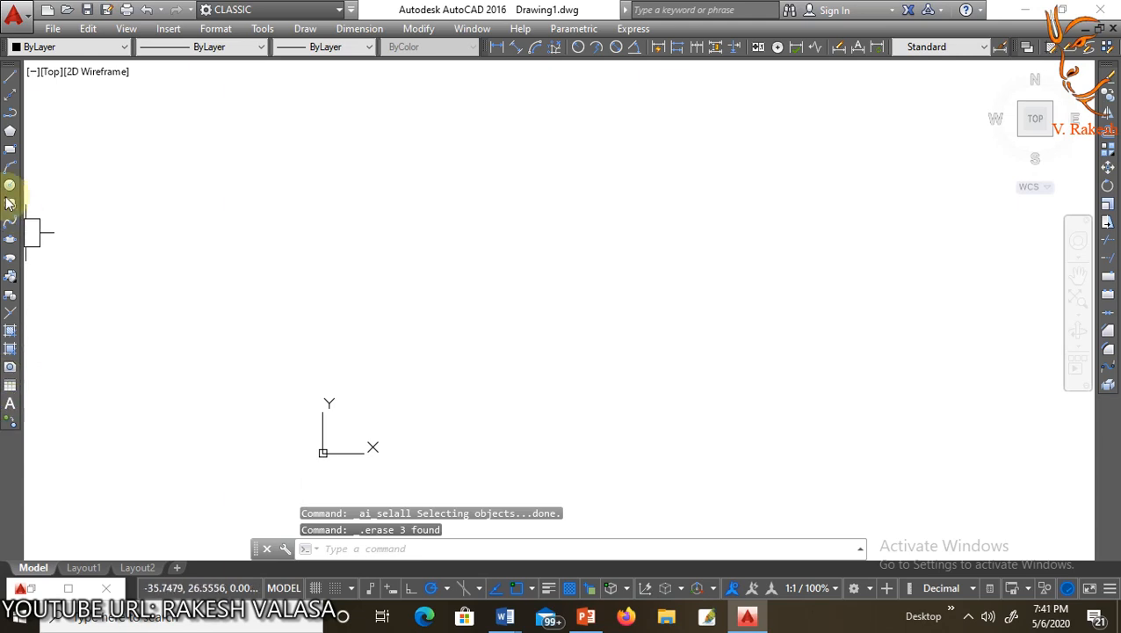
{"action": "left_click", "coordinate": [10, 149]}
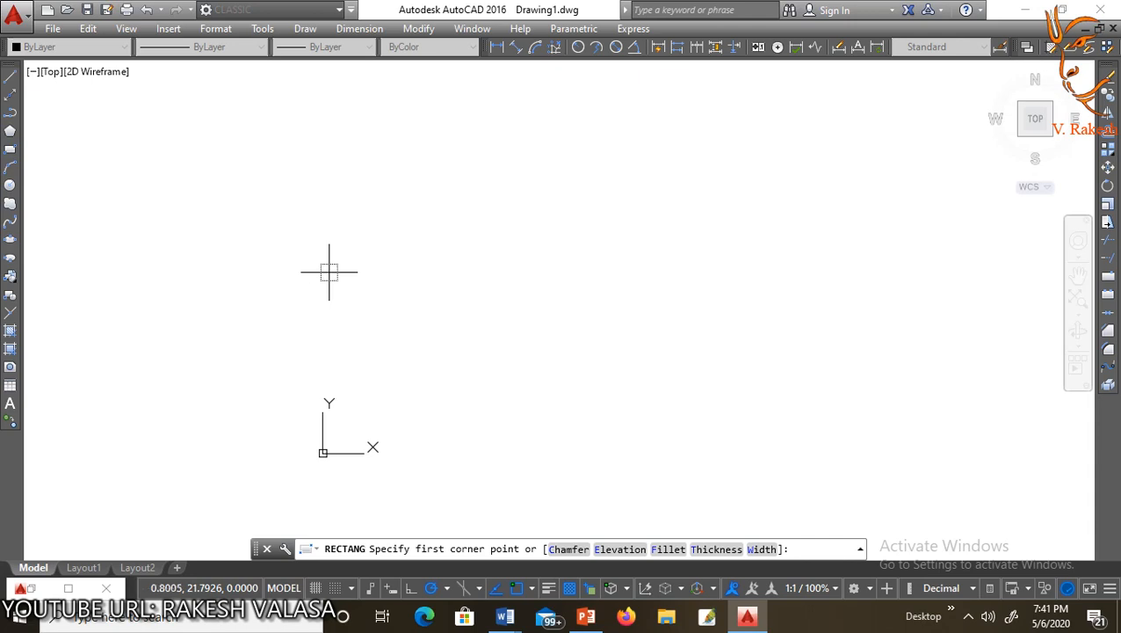
{"action": "left_click", "coordinate": [338, 248]}
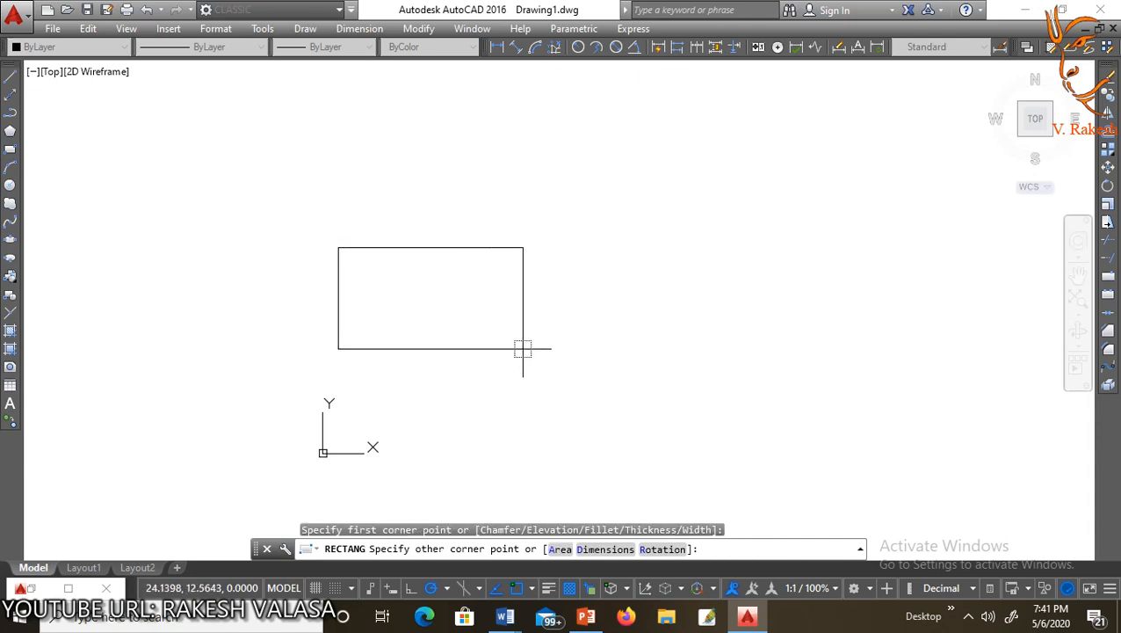
{"action": "left_click", "coordinate": [524, 348]}
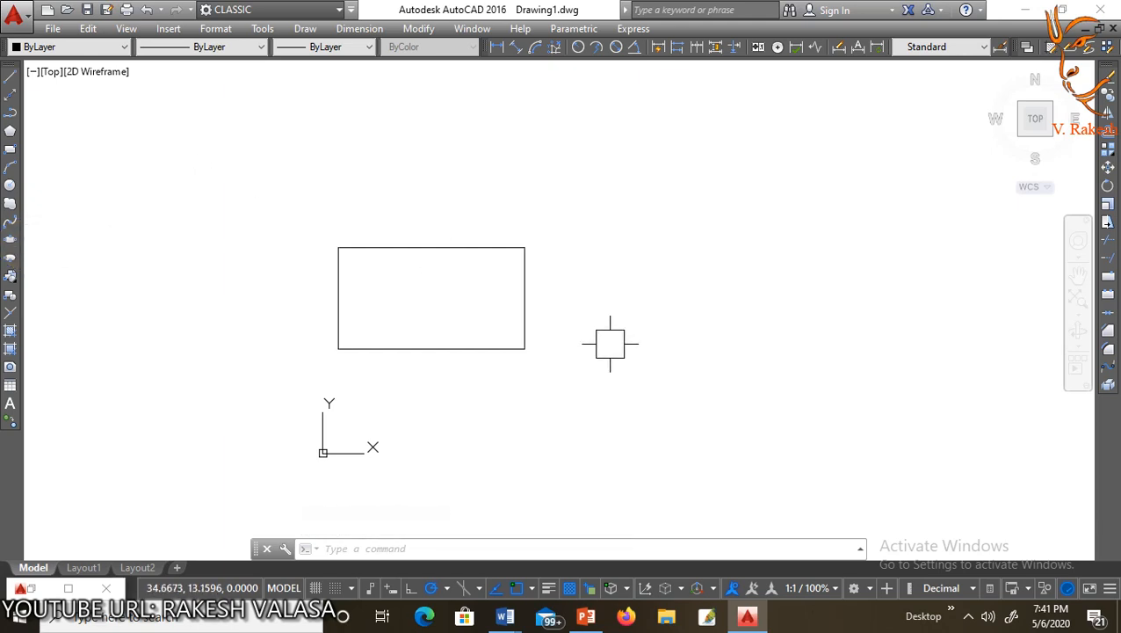
Step: Draw a second rectangle to the right of the first using the Dimensions option, with length 50 and width 25
{"action": "key", "text": "space"}
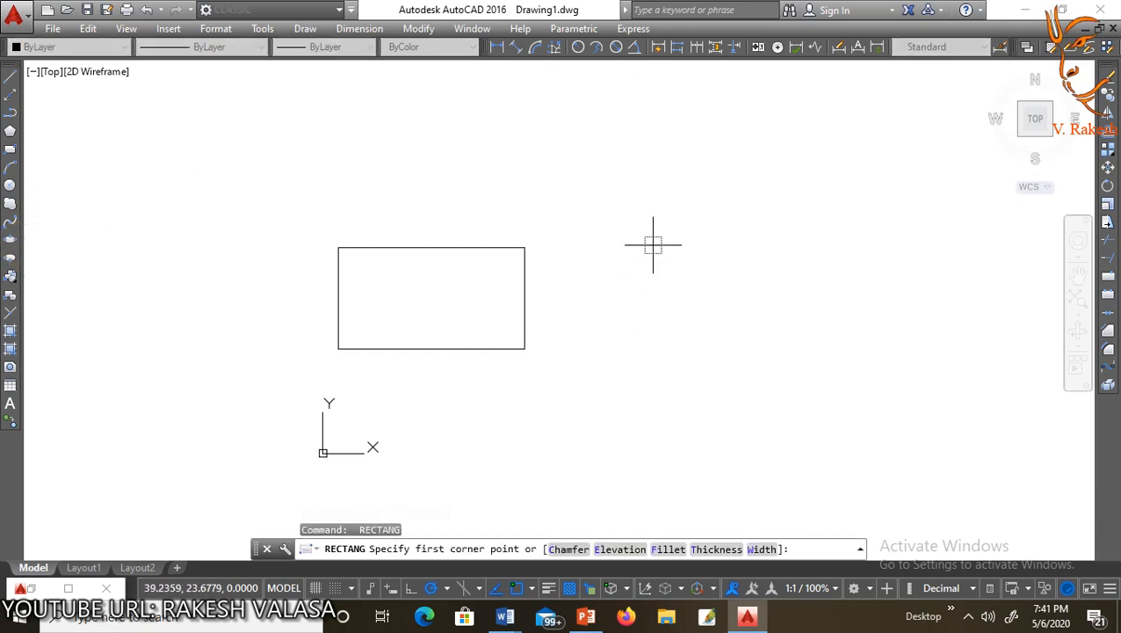
{"action": "left_click", "coordinate": [661, 224]}
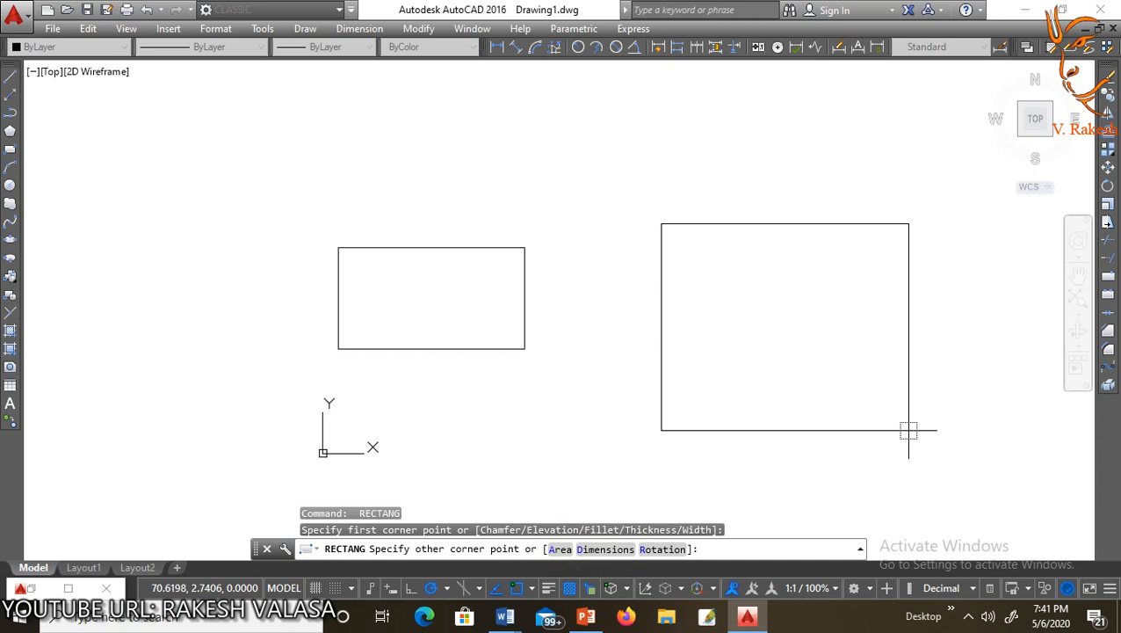
{"action": "type", "text": "d"}
{"action": "key", "text": "Return"}
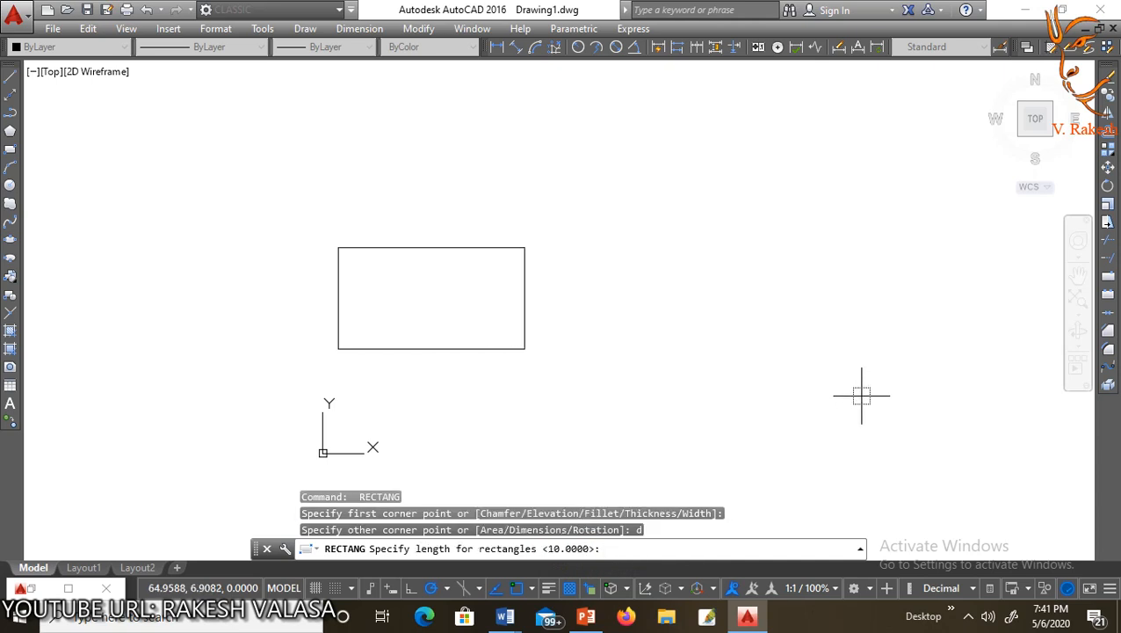
{"action": "type", "text": "50"}
{"action": "key", "text": "Return"}
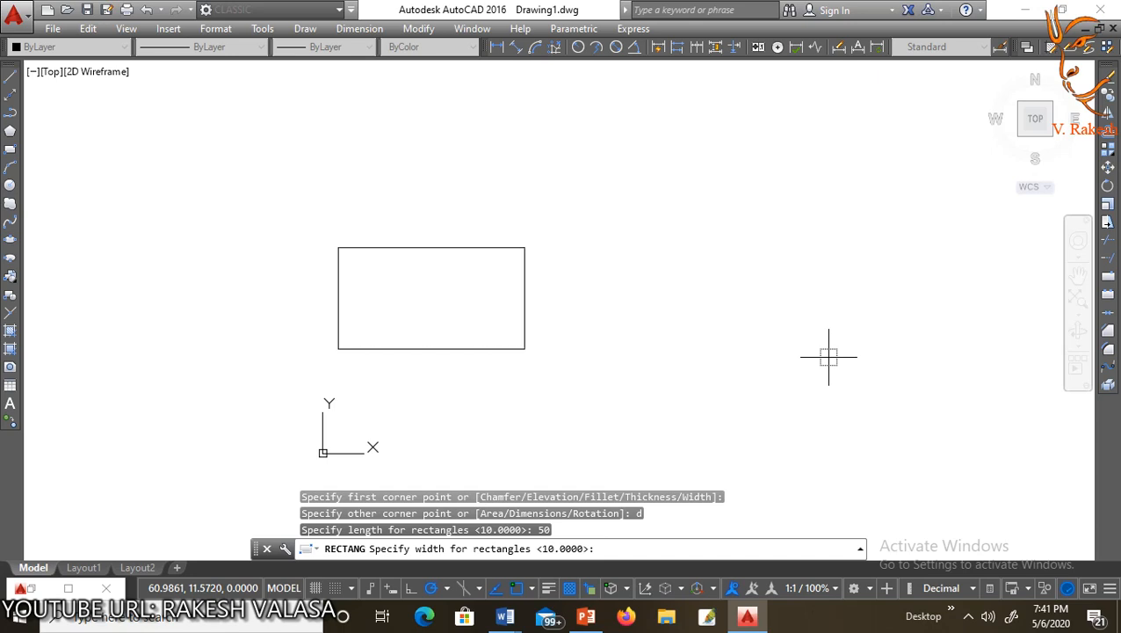
{"action": "type", "text": "25"}
{"action": "key", "text": "Return"}
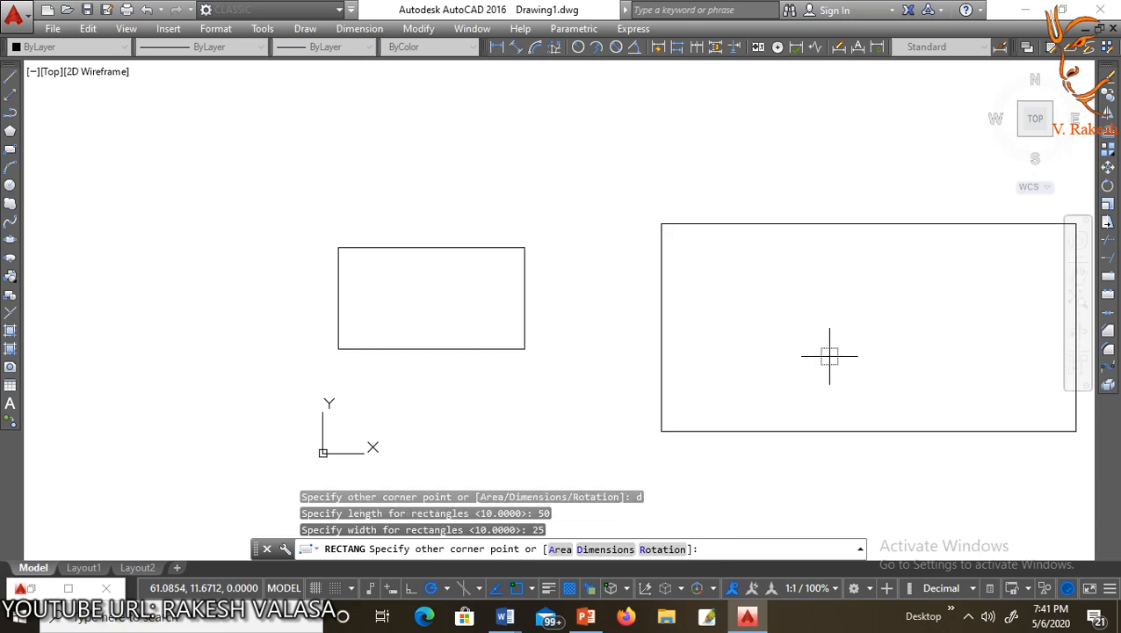
{"action": "left_click", "coordinate": [829, 355]}
{"action": "scroll", "coordinate": [670, 370], "scroll_direction": "down", "scroll_amount": 2}
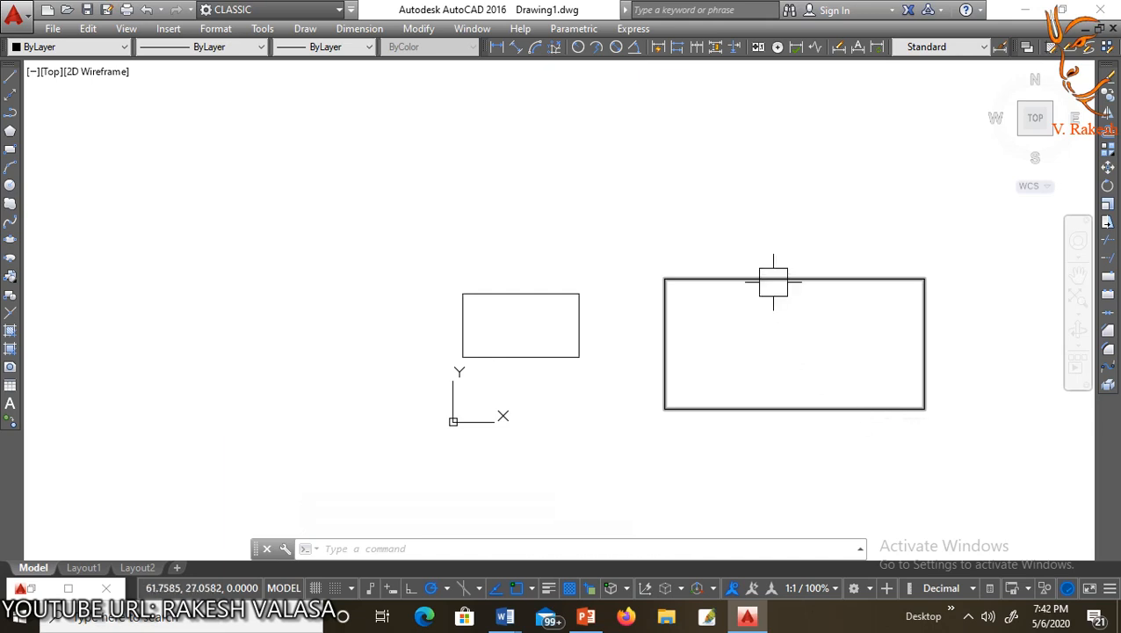
{"action": "mouse_move", "coordinate": [772, 282]}
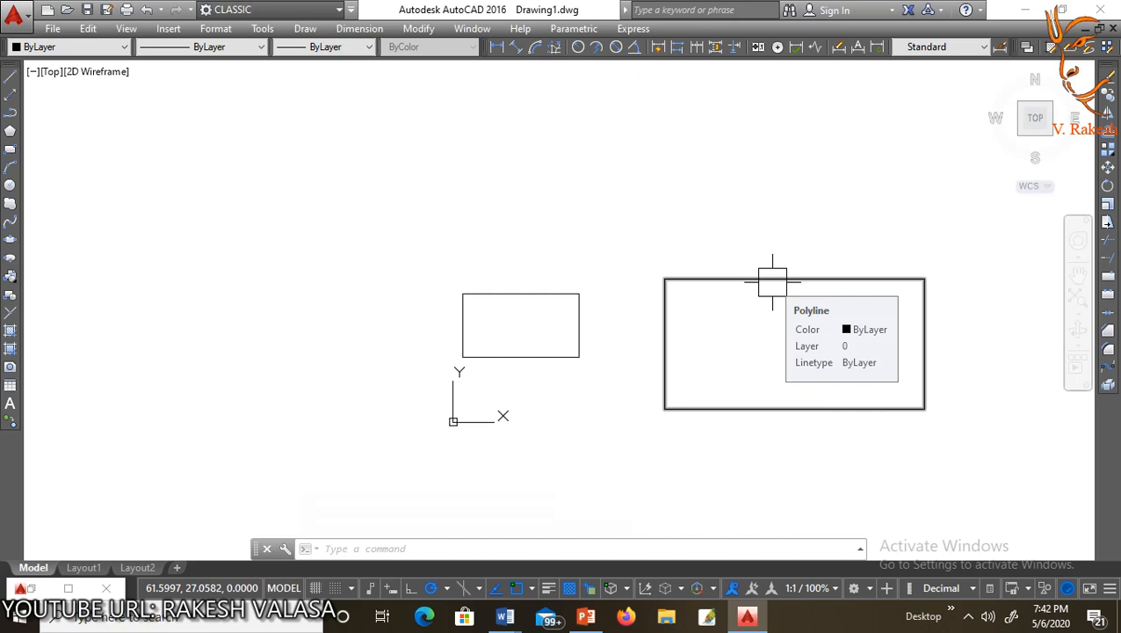
Step: Start a rectangle to the upper left of the small one and set its rotation angle to 45 degrees
{"action": "key", "text": "Return"}
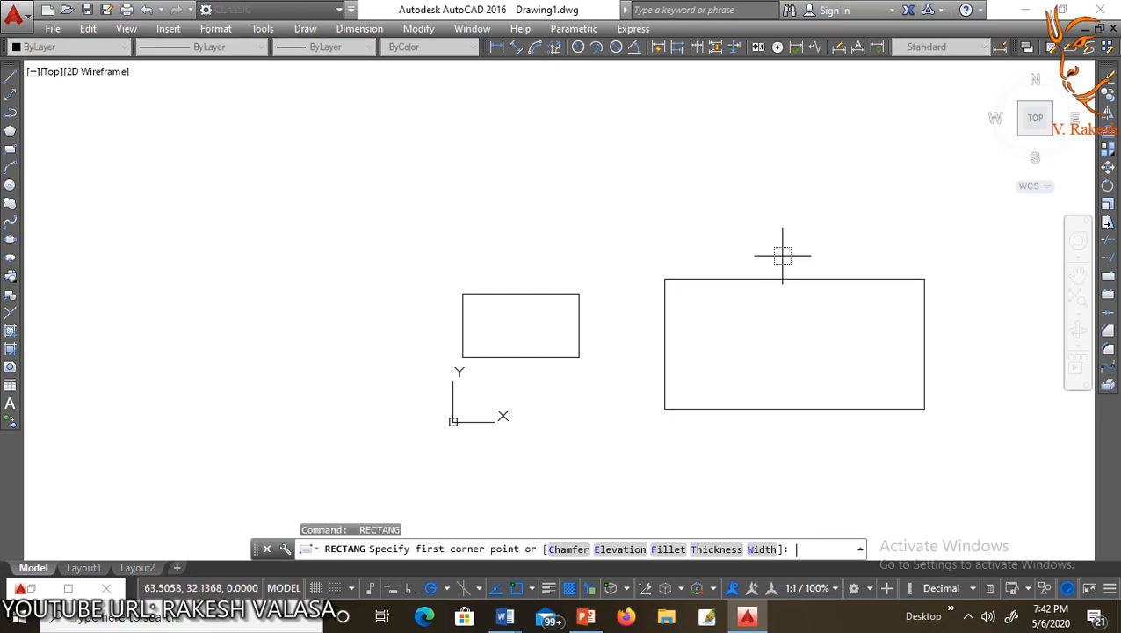
{"action": "left_click", "coordinate": [202, 225]}
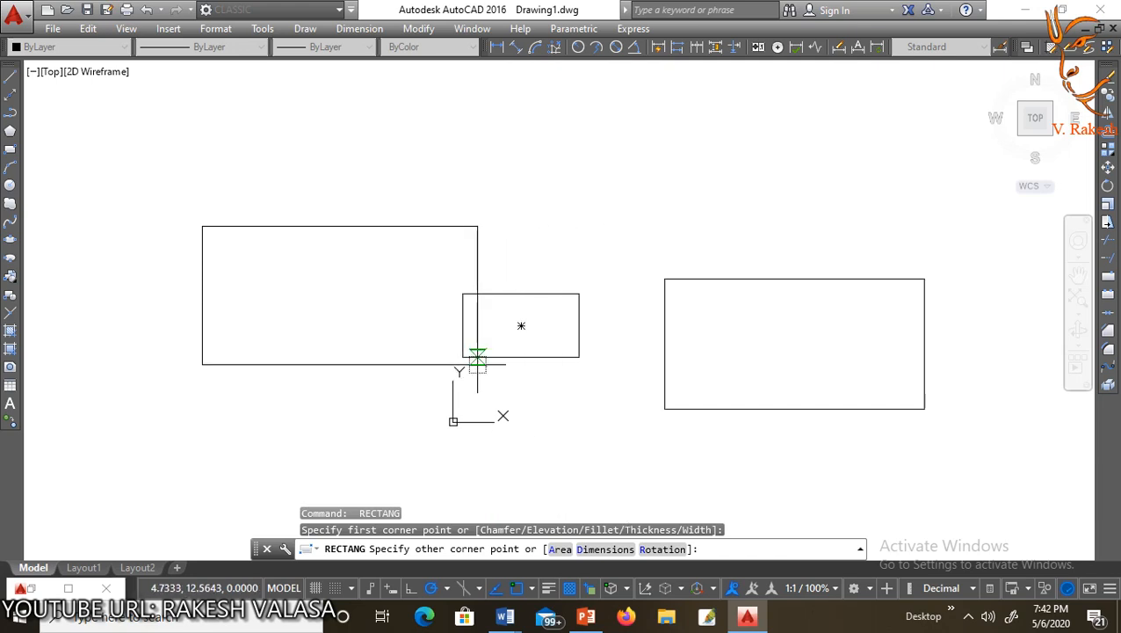
{"action": "type", "text": "r"}
{"action": "key", "text": "Return"}
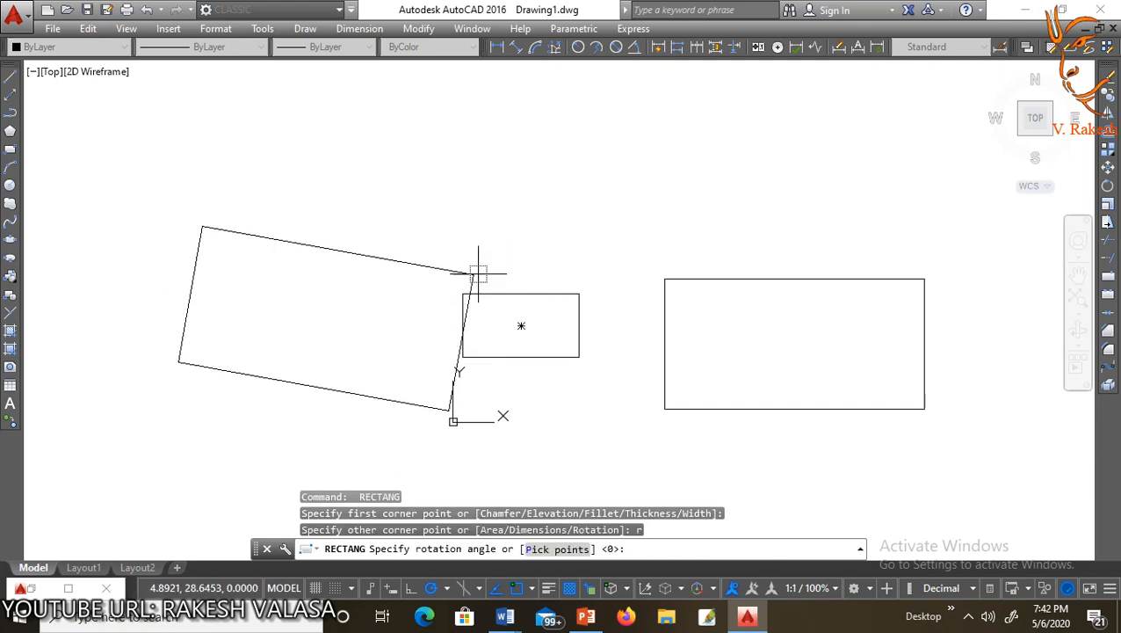
{"action": "type", "text": "45"}
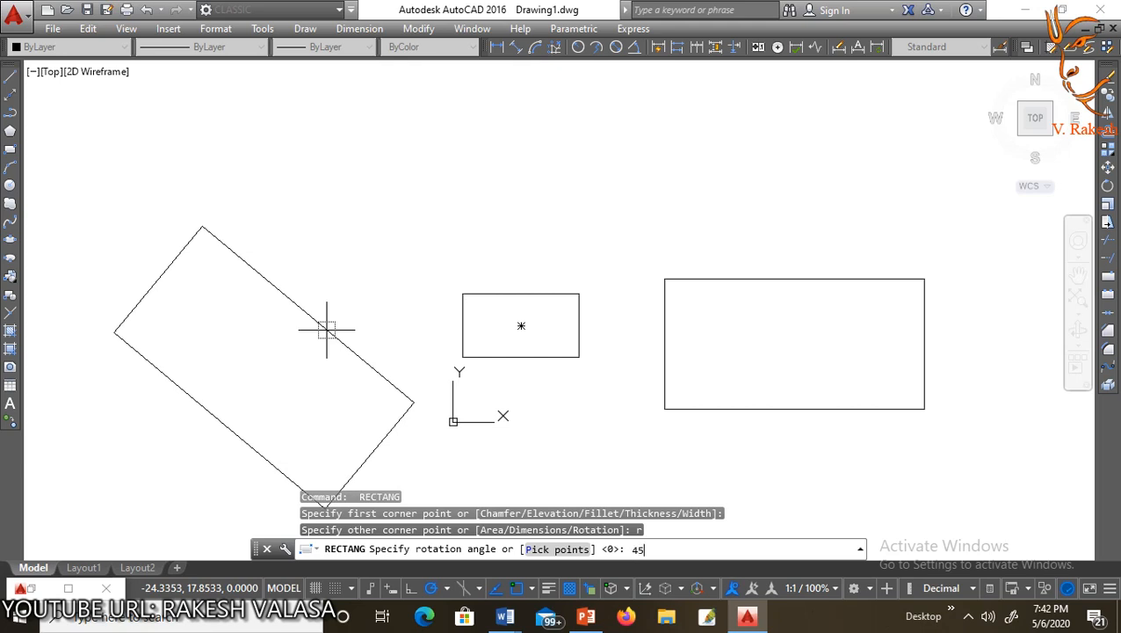
{"action": "key", "text": "Return"}
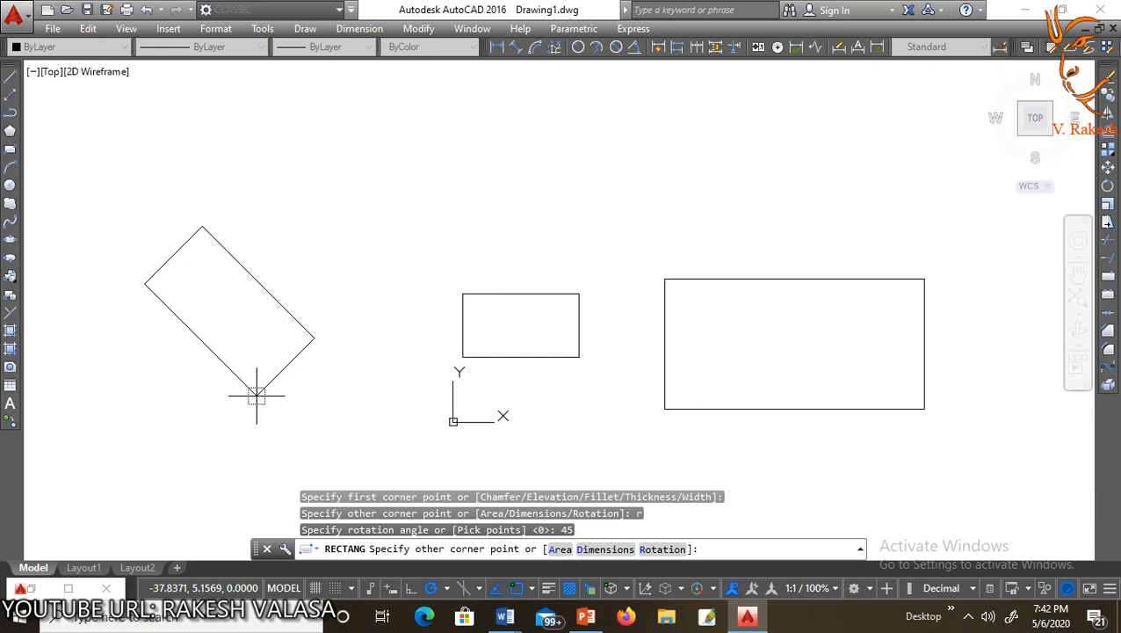
Step: Complete the rotated rectangle with the Dimensions option, using length 50 and width 25
{"action": "type", "text": "d"}
{"action": "key", "text": "Return"}
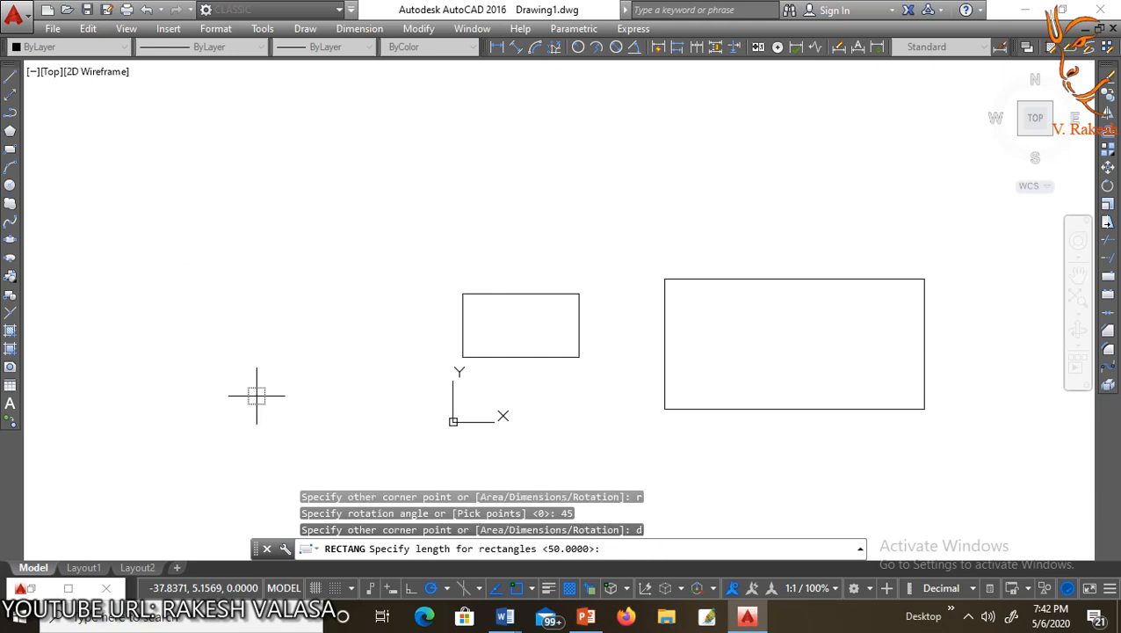
{"action": "type", "text": "50"}
{"action": "key", "text": "Return"}
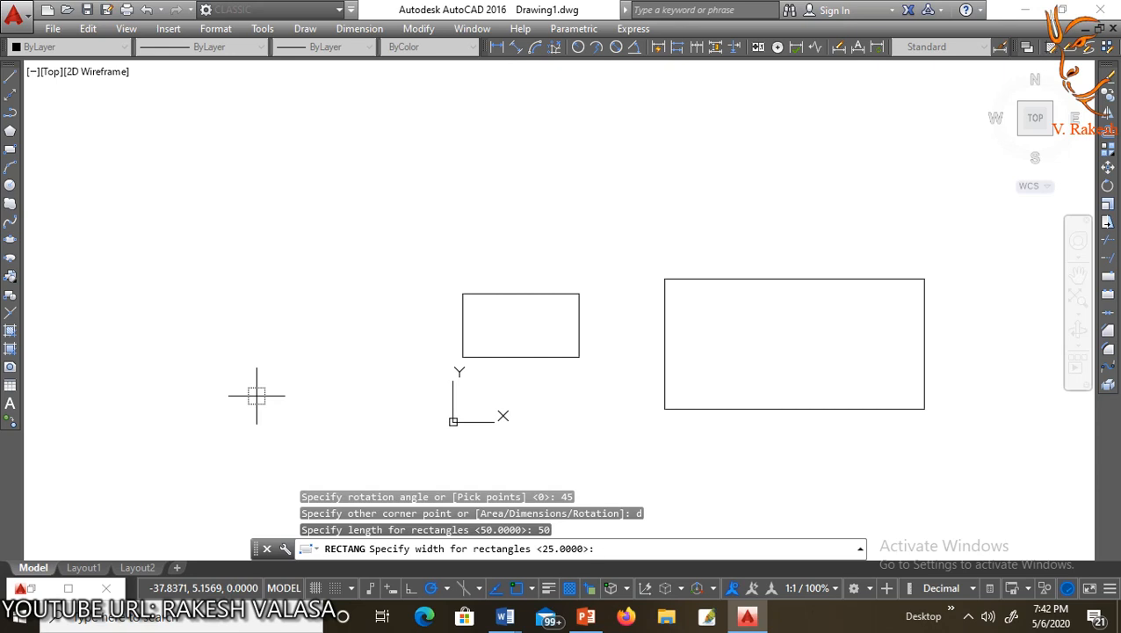
{"action": "type", "text": "25"}
{"action": "key", "text": "Return"}
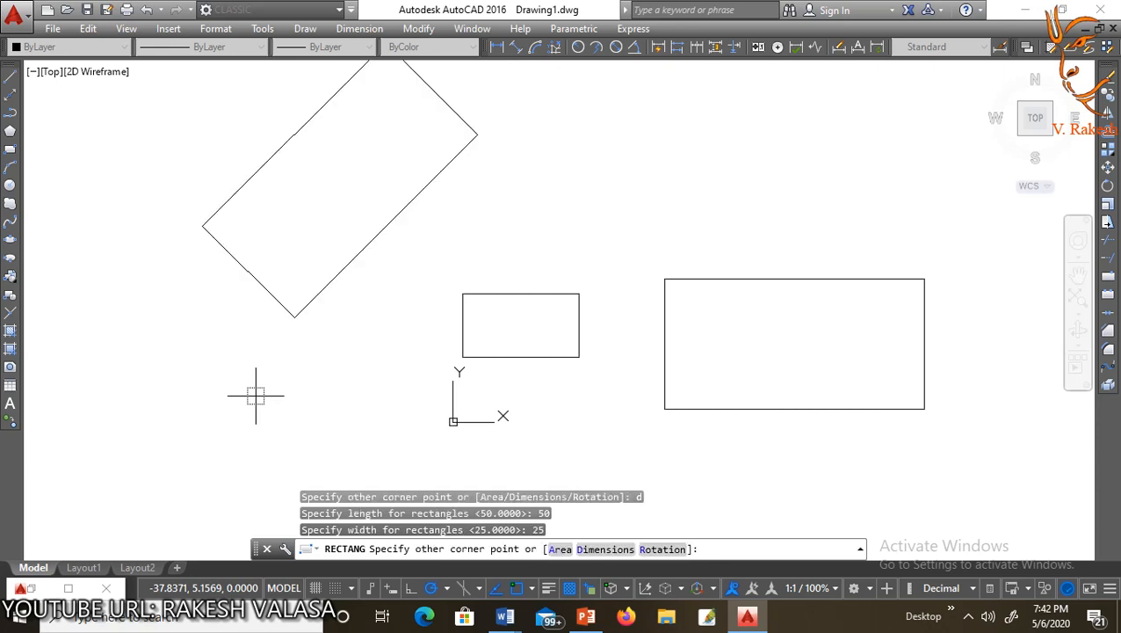
{"action": "left_click", "coordinate": [256, 395]}
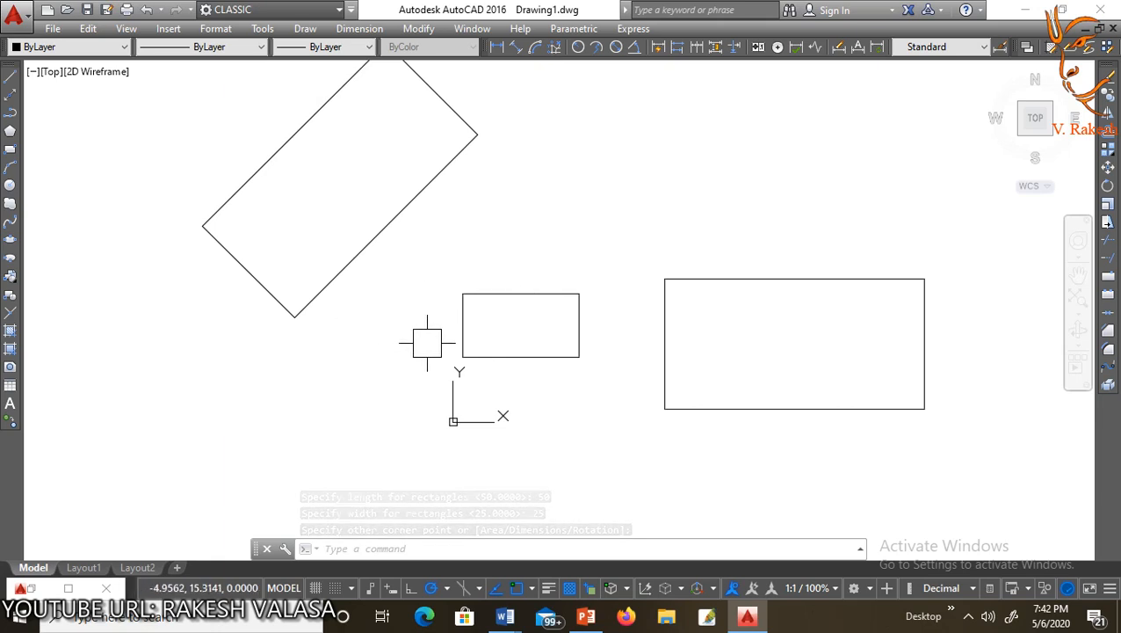
Step: Erase all rectangles and draw one to the upper right of the origin with chamfer distances 2 and 3, its opposite corner at about 84.3,25.1
{"action": "key", "text": "ctrl+a"}
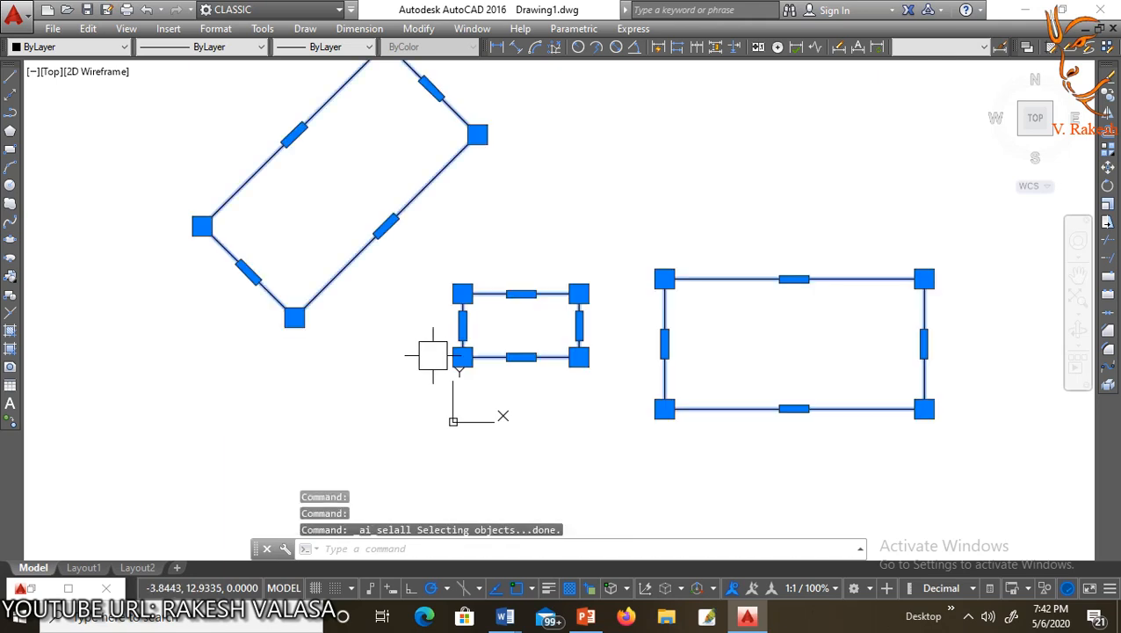
{"action": "key", "text": "Delete"}
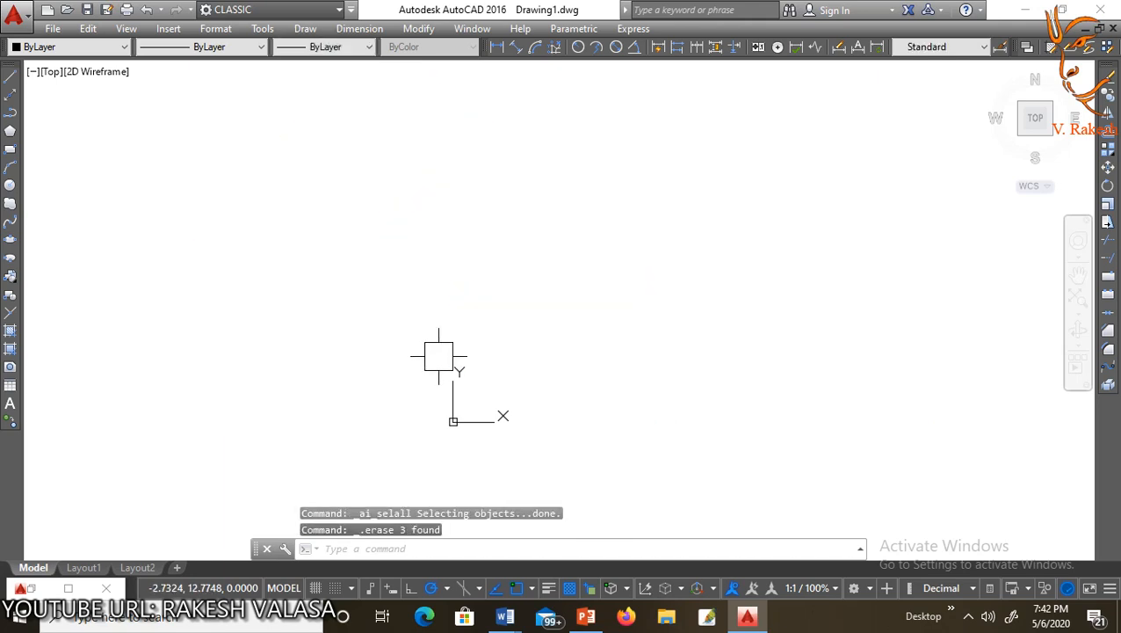
{"action": "type", "text": "rec"}
{"action": "key", "text": "Return"}
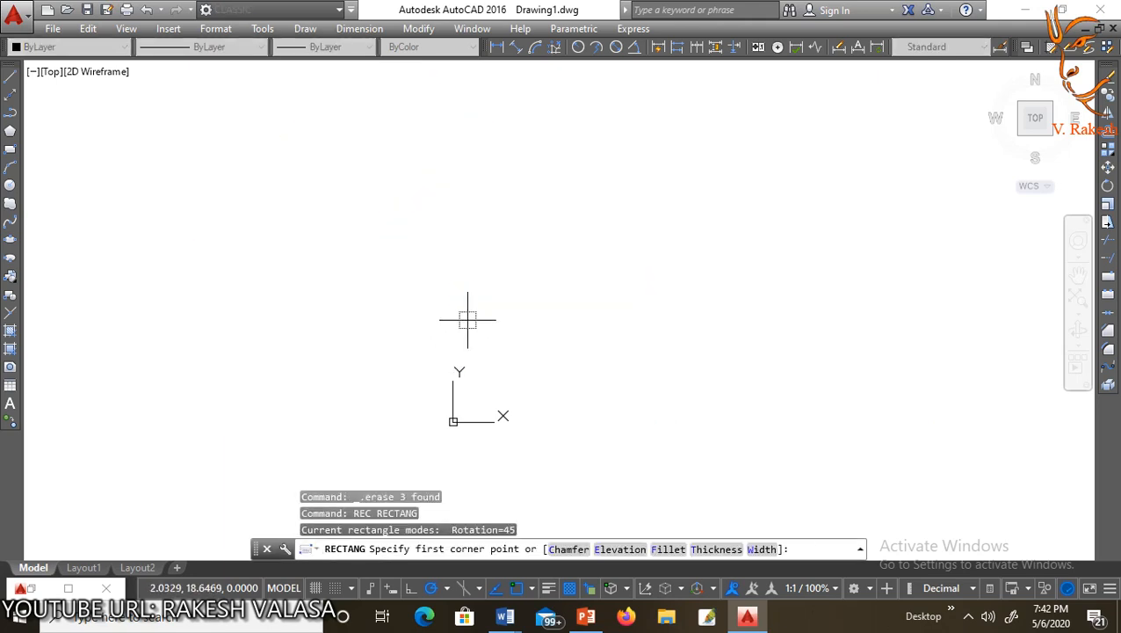
{"action": "left_click", "coordinate": [567, 549]}
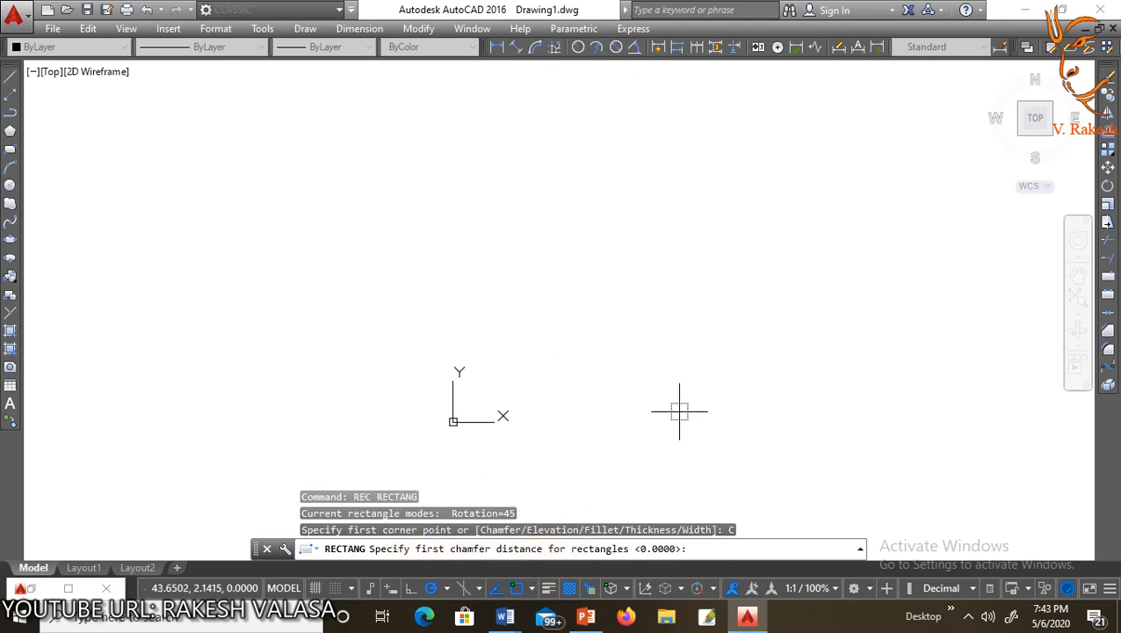
{"action": "type", "text": "2"}
{"action": "key", "text": "Return"}
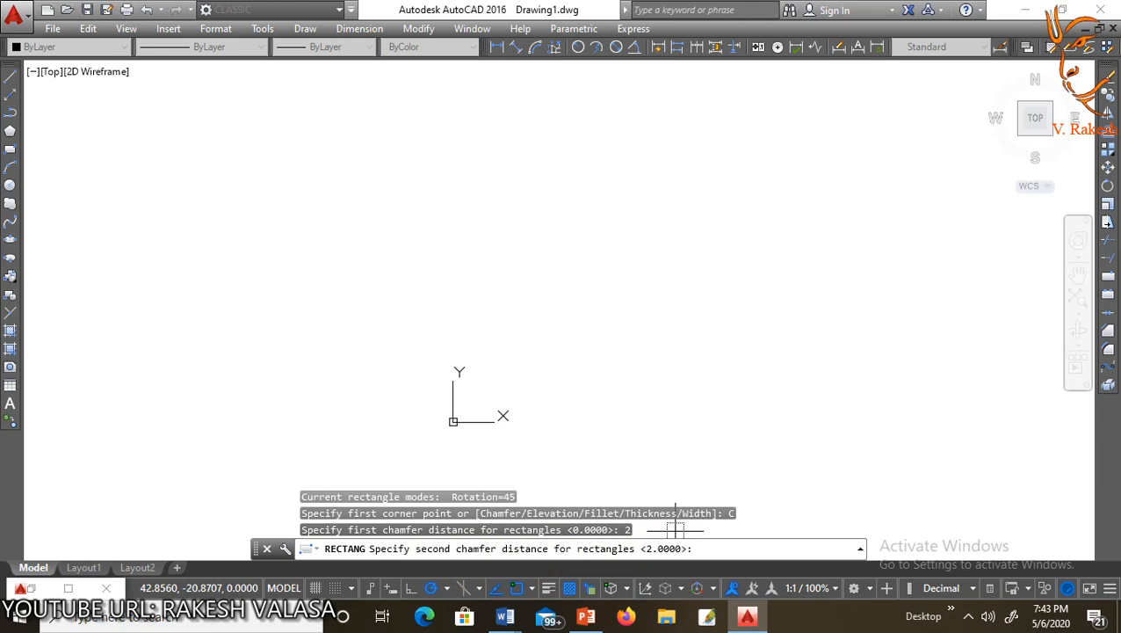
{"action": "key", "text": "Return"}
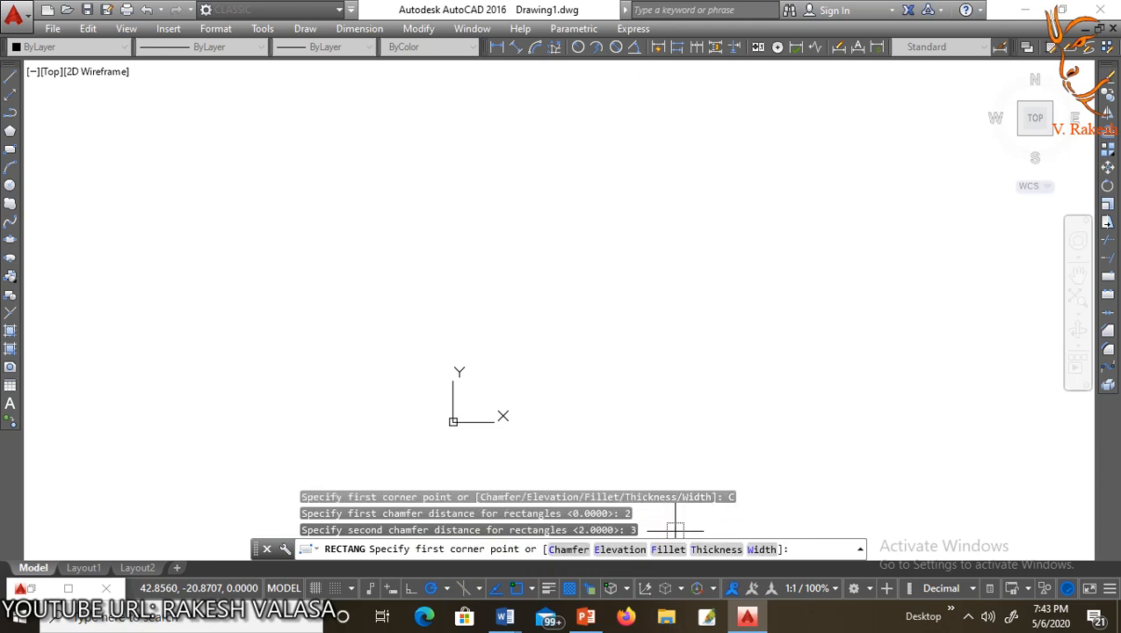
{"action": "left_click", "coordinate": [587, 219]}
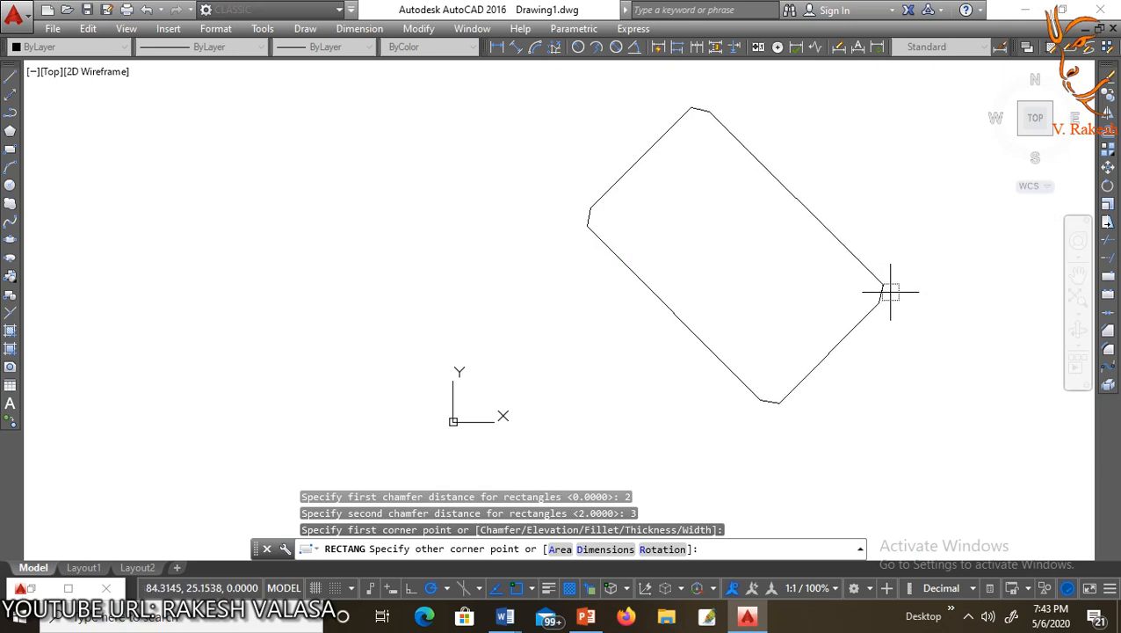
{"action": "left_click", "coordinate": [890, 291]}
Step: Examine the chamfered corners of the rectangle up close, especially its leftmost corner
{"action": "scroll", "coordinate": [611, 237], "scroll_direction": "up", "scroll_amount": 5}
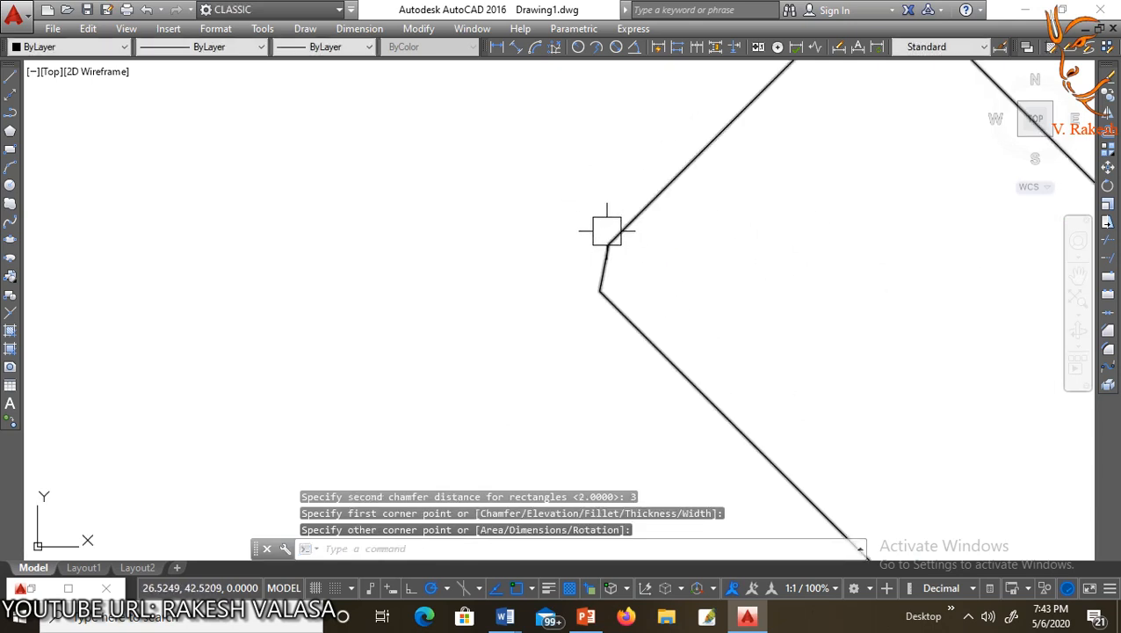
{"action": "scroll", "coordinate": [606, 295], "scroll_direction": "down", "scroll_amount": 2}
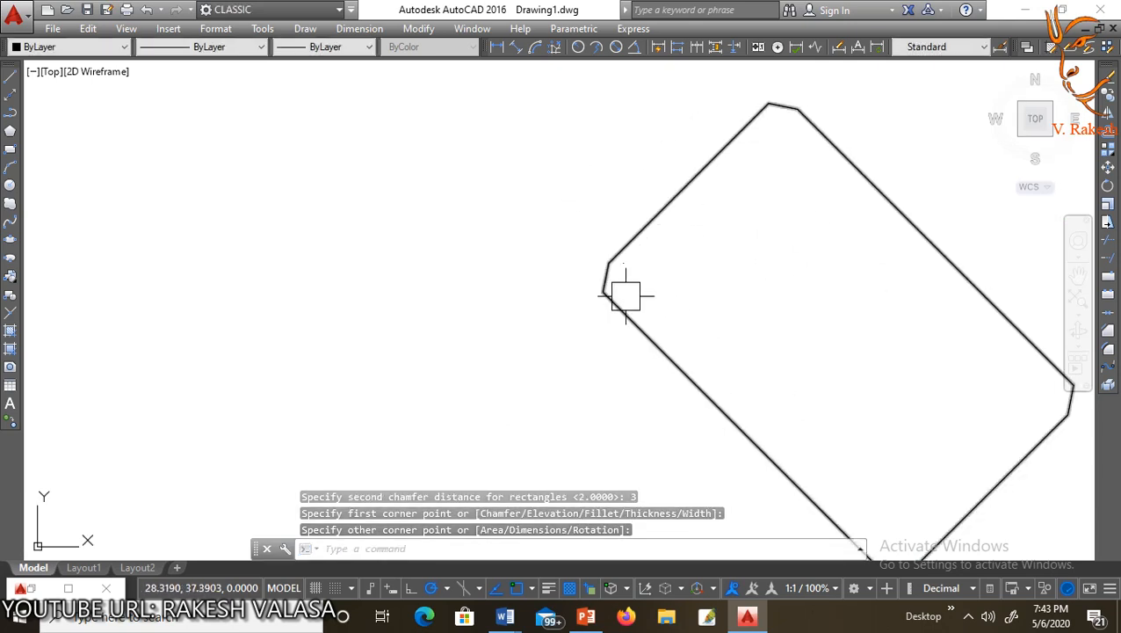
{"action": "scroll", "coordinate": [608, 277], "scroll_direction": "up", "scroll_amount": 2}
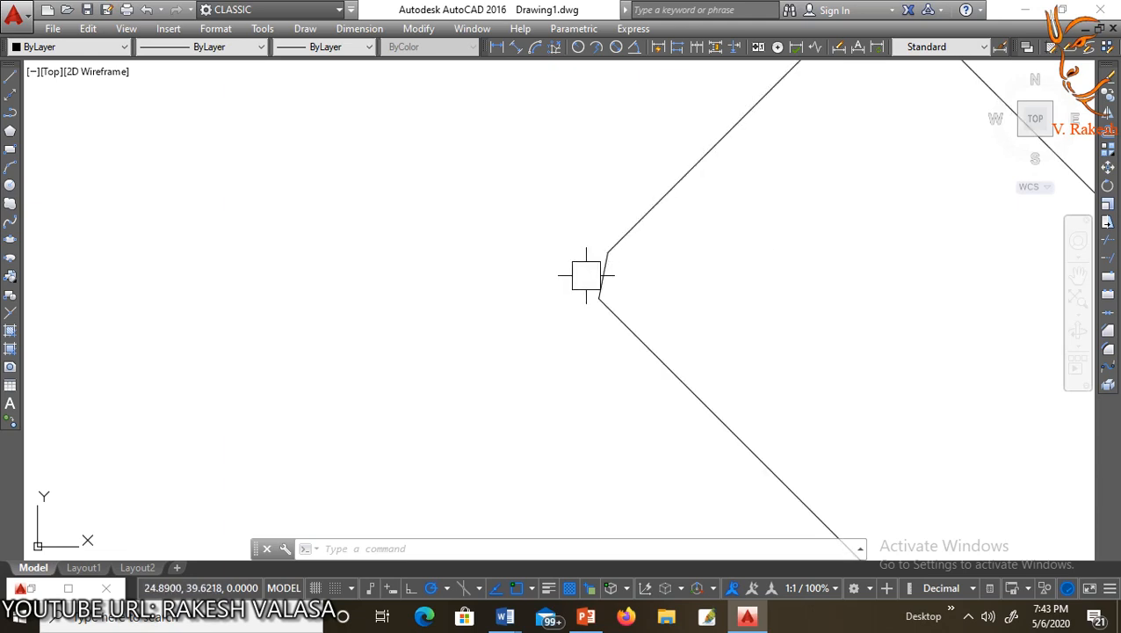
{"action": "scroll", "coordinate": [495, 260], "scroll_direction": "down", "scroll_amount": 3}
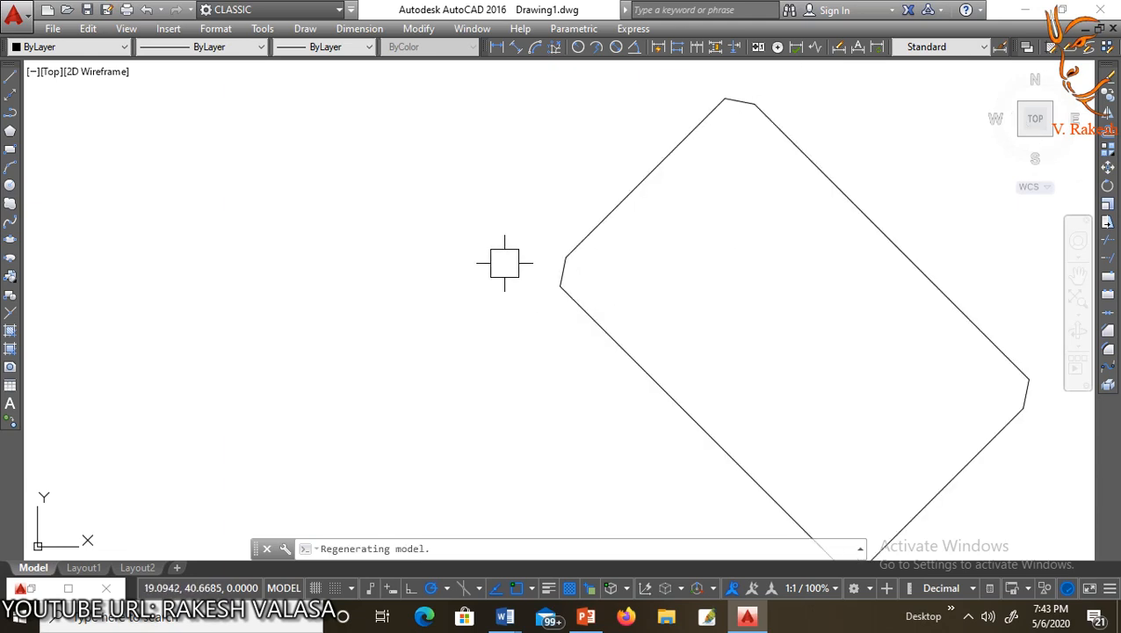
{"action": "scroll", "coordinate": [549, 273], "scroll_direction": "down", "scroll_amount": 2}
{"action": "scroll", "coordinate": [549, 272], "scroll_direction": "up", "scroll_amount": 3}
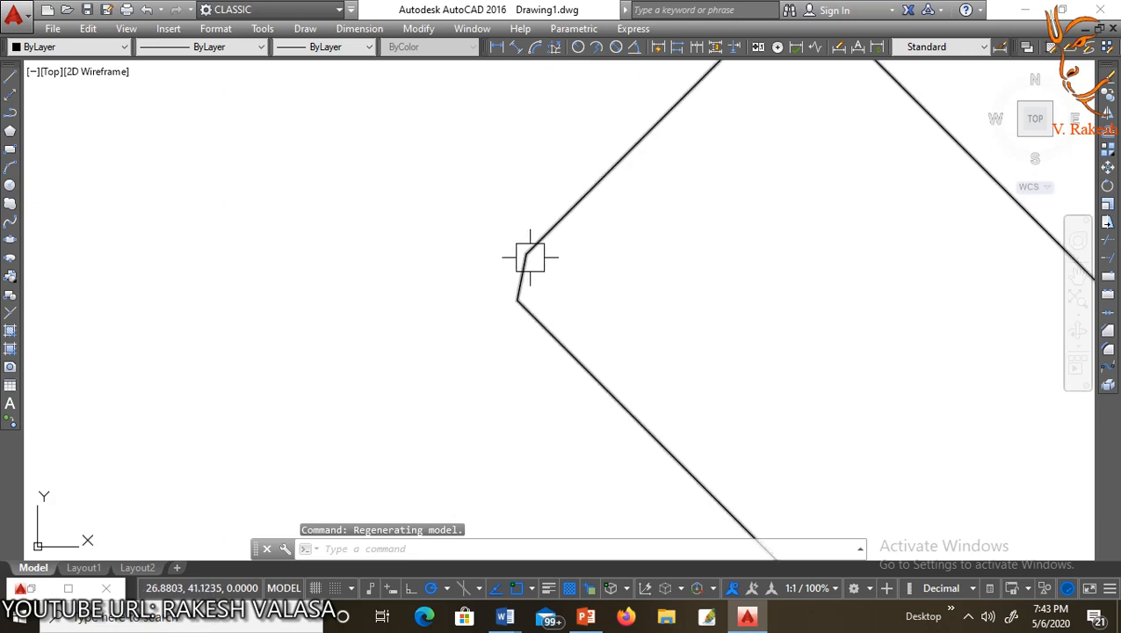
{"action": "scroll", "coordinate": [492, 300], "scroll_direction": "down", "scroll_amount": 3}
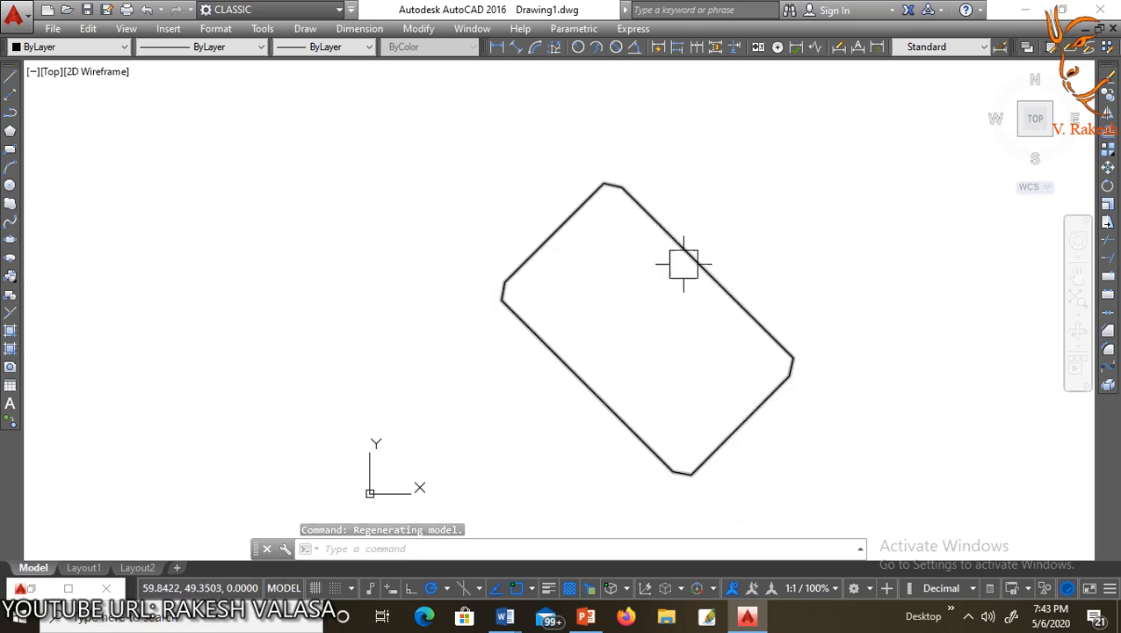
{"action": "scroll", "coordinate": [680, 299], "scroll_direction": "down", "scroll_amount": 2}
{"action": "scroll", "coordinate": [558, 309], "scroll_direction": "up", "scroll_amount": 2}
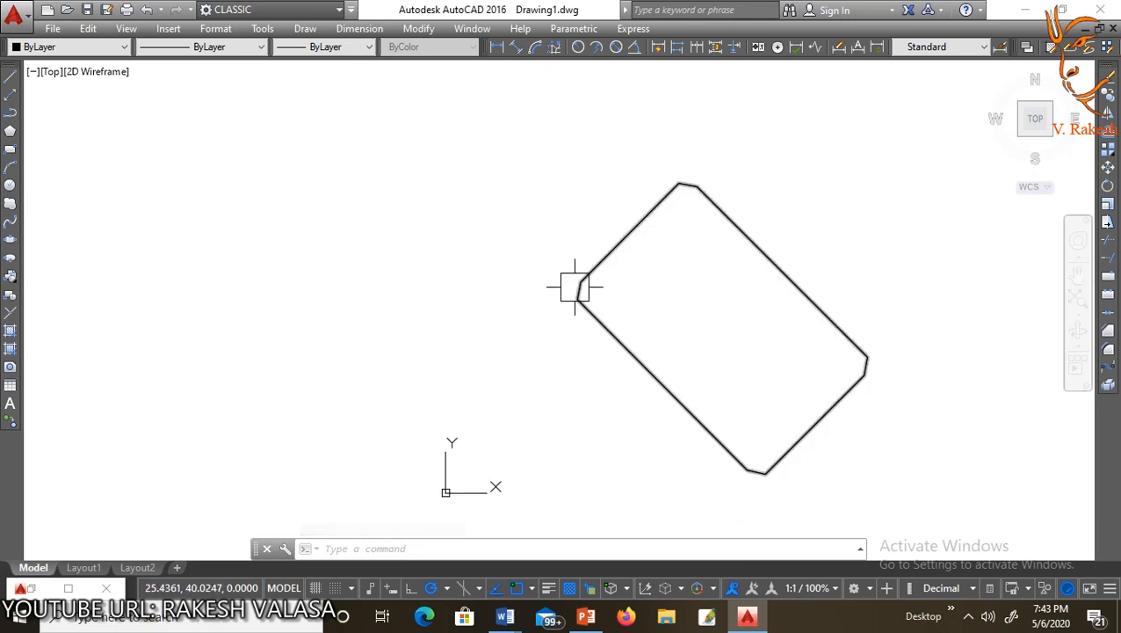
Step: Draw a smaller rectangle to the left of the chamfered one using the Elevation option, picking two points for an elevation of about 37.4
{"action": "key", "text": "Return"}
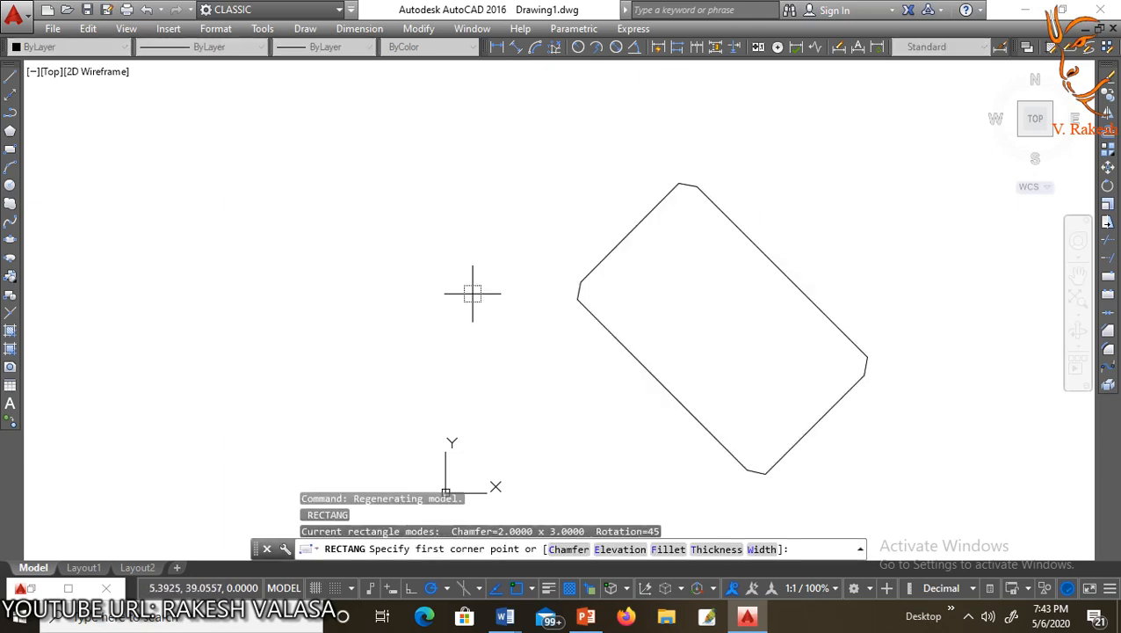
{"action": "left_click", "coordinate": [599, 552]}
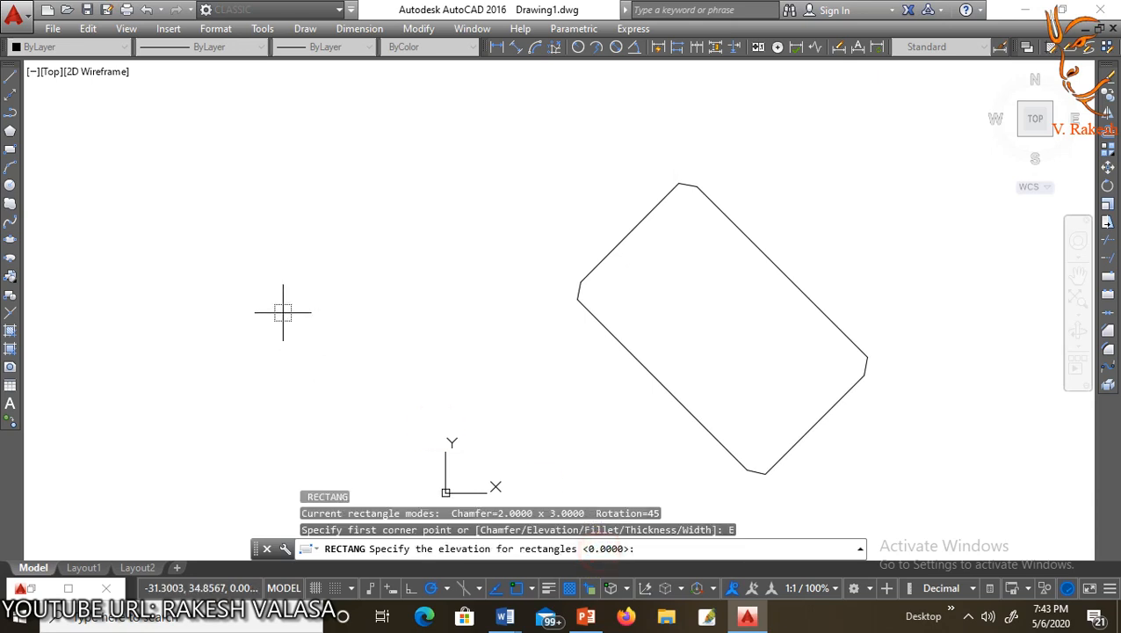
{"action": "left_click", "coordinate": [245, 232]}
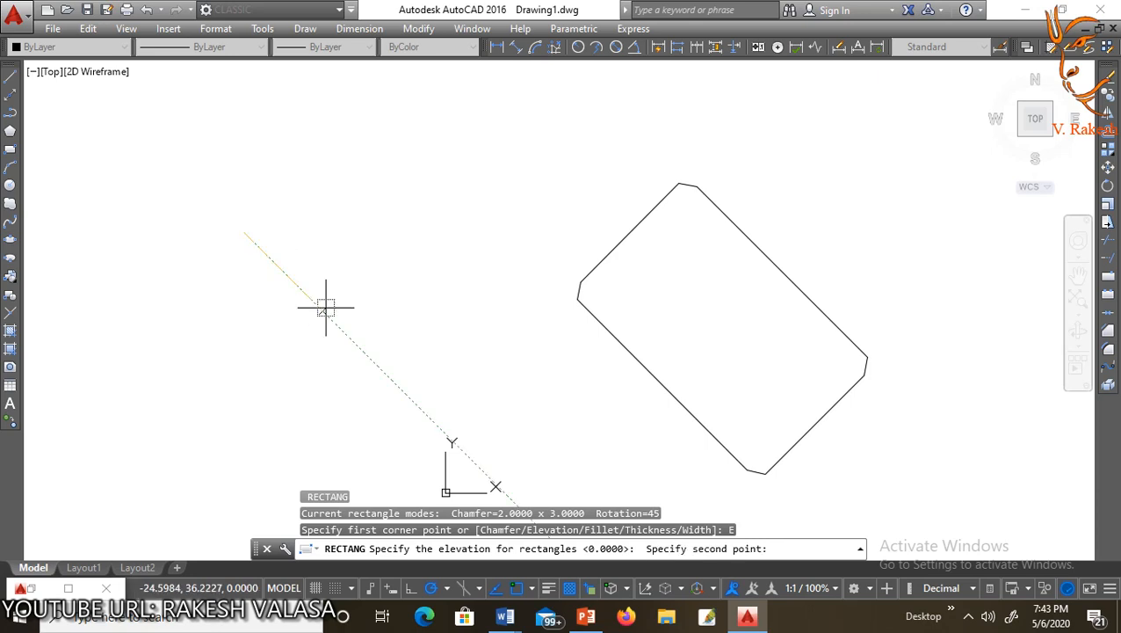
{"action": "left_click", "coordinate": [430, 275]}
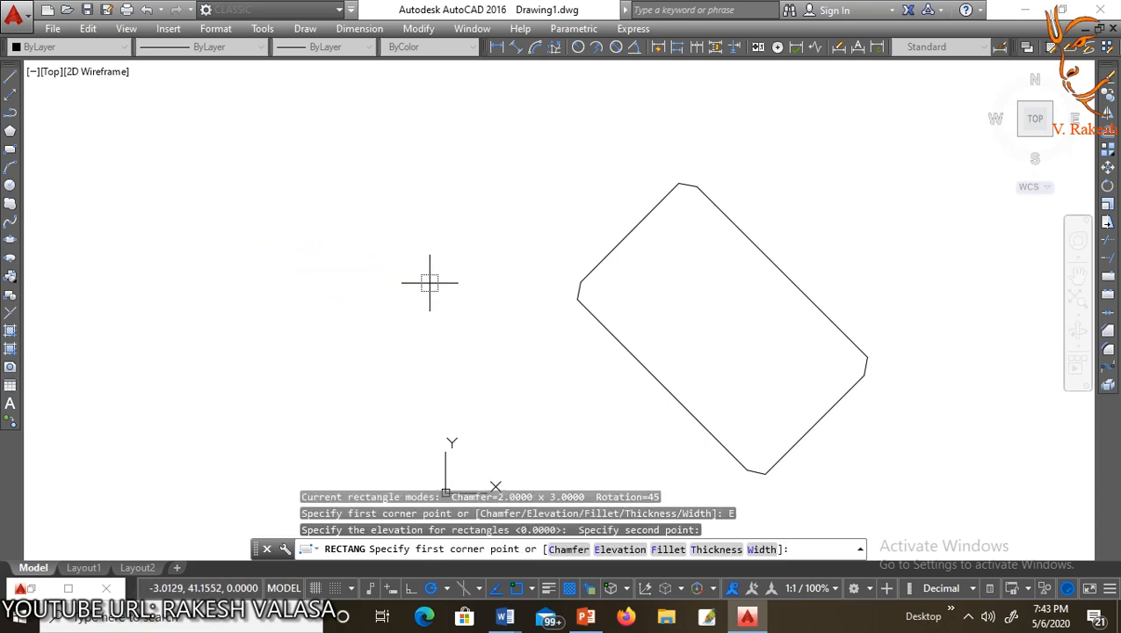
{"action": "left_click", "coordinate": [270, 209]}
{"action": "left_click", "coordinate": [486, 261]}
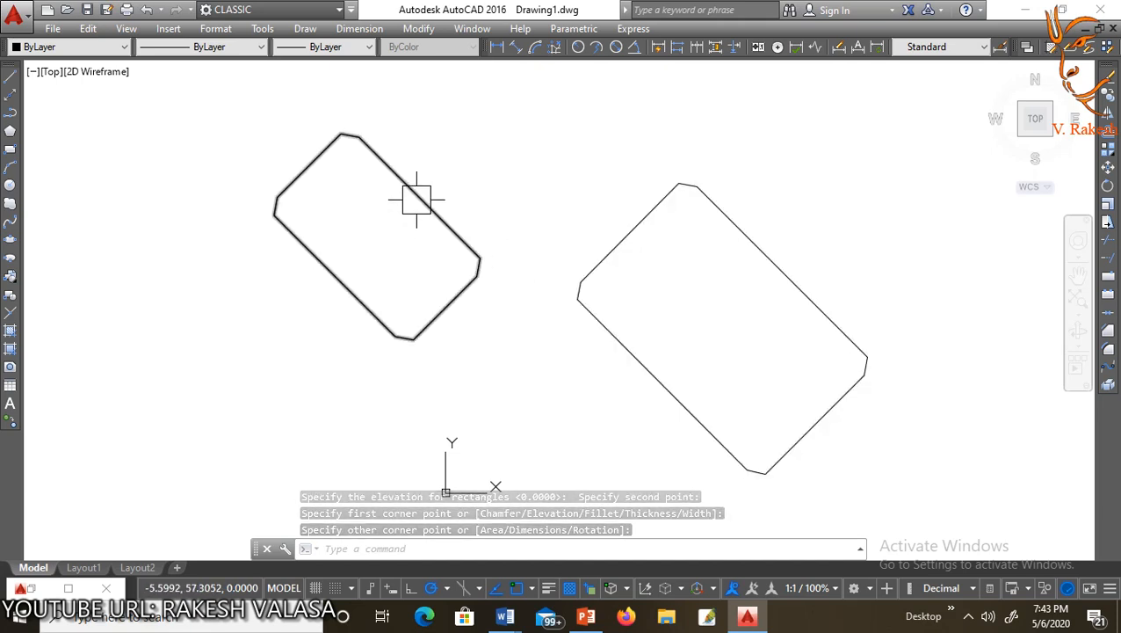
{"action": "scroll", "coordinate": [396, 160], "scroll_direction": "up", "scroll_amount": 2}
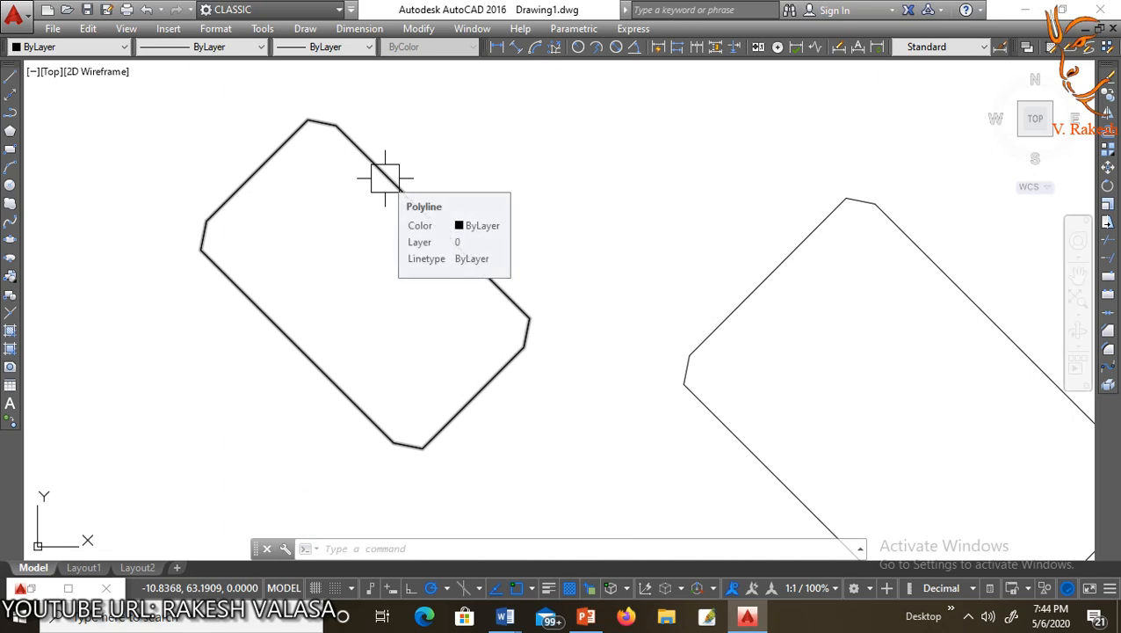
{"action": "scroll", "coordinate": [385, 179], "scroll_direction": "down", "scroll_amount": 2}
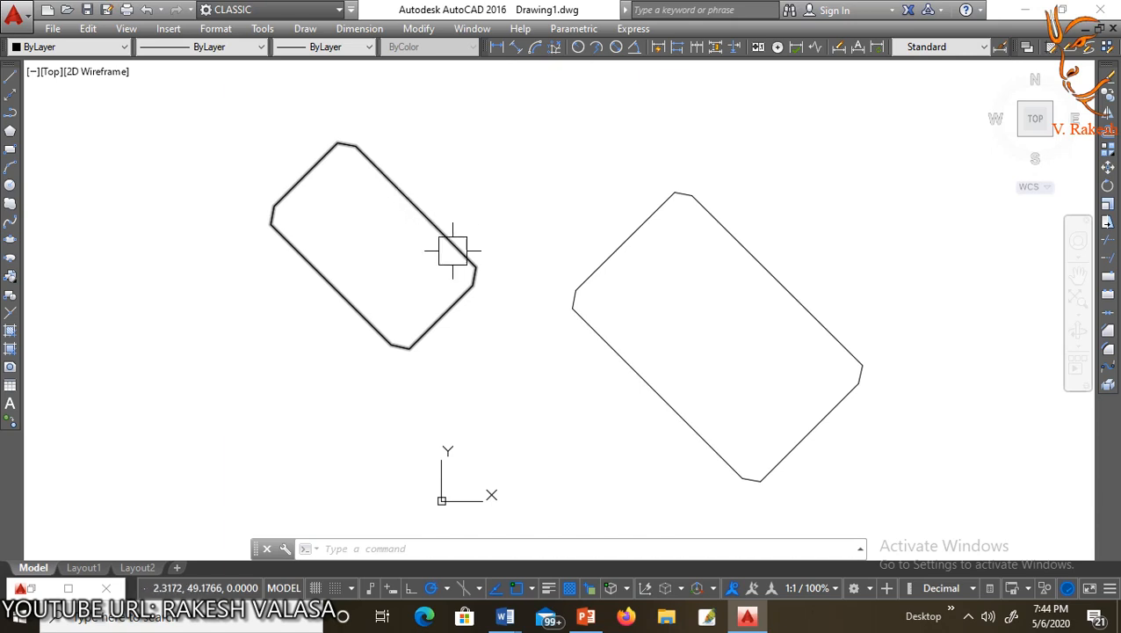
Step: Draw a rectangle to the lower left of the other two using the Fillet option with radius 3
{"action": "key", "text": "Return"}
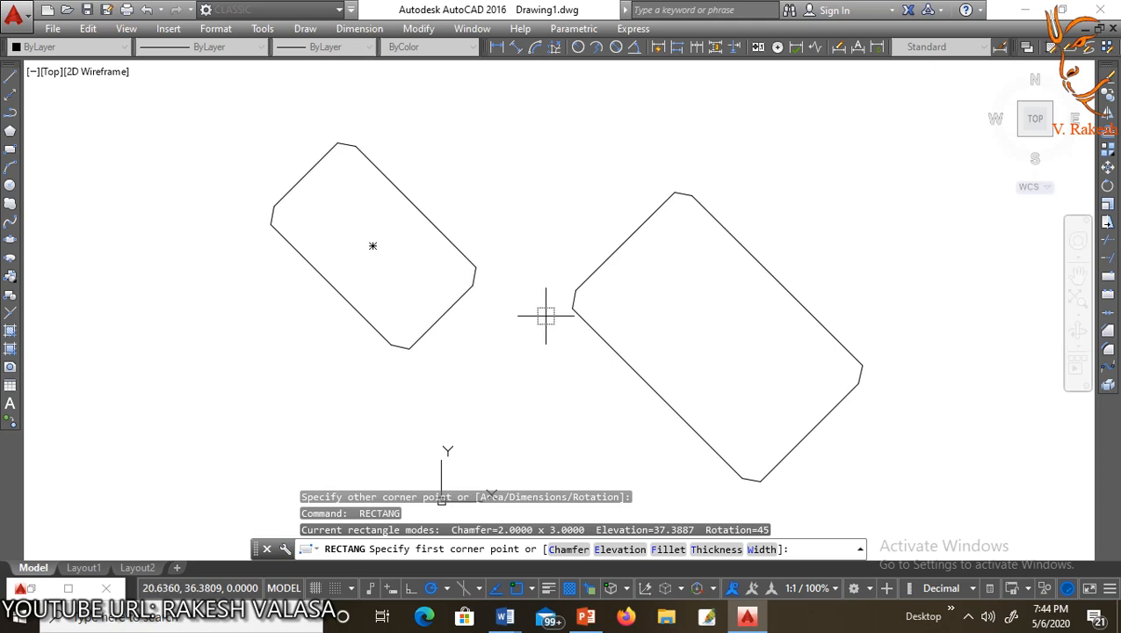
{"action": "key", "text": "Return"}
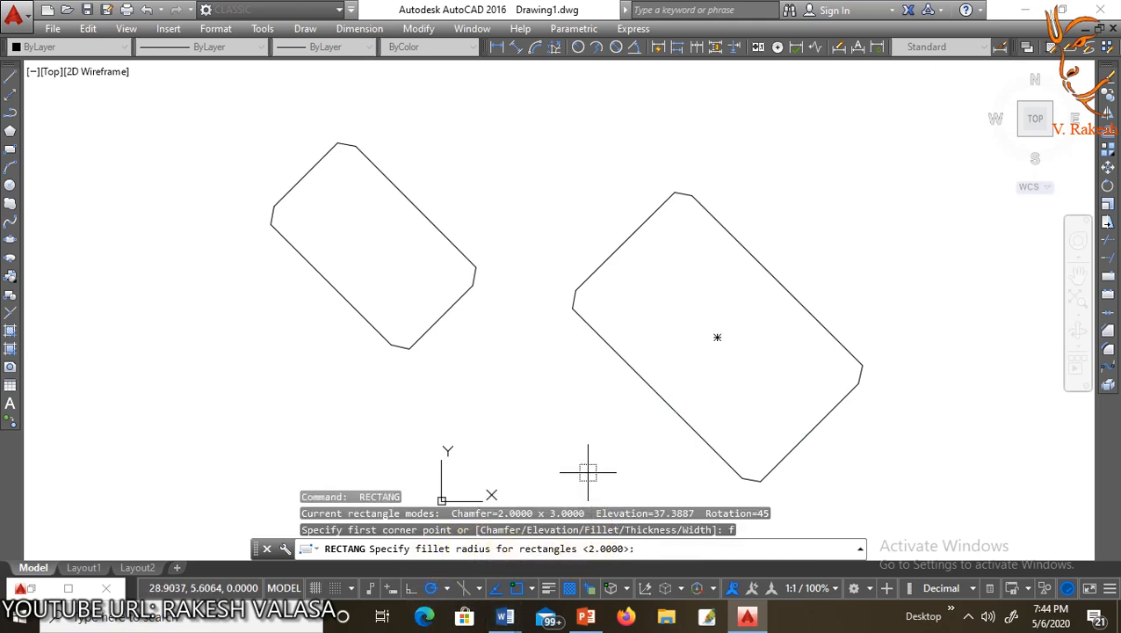
{"action": "type", "text": "3"}
{"action": "key", "text": "Return"}
{"action": "left_click", "coordinate": [123, 316]}
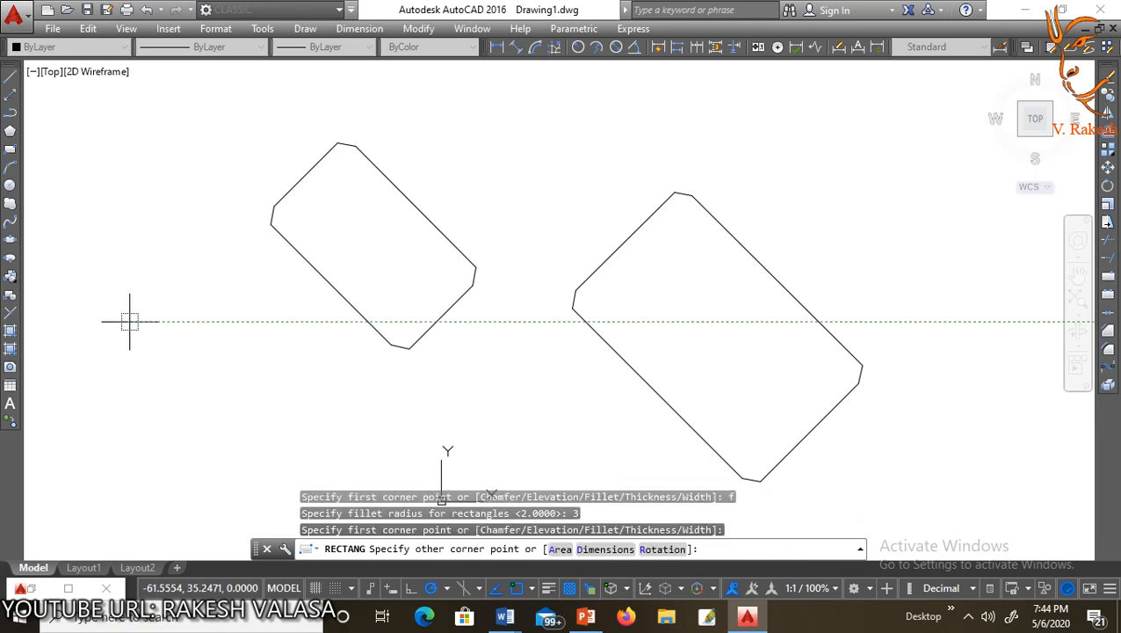
{"action": "left_click", "coordinate": [347, 405]}
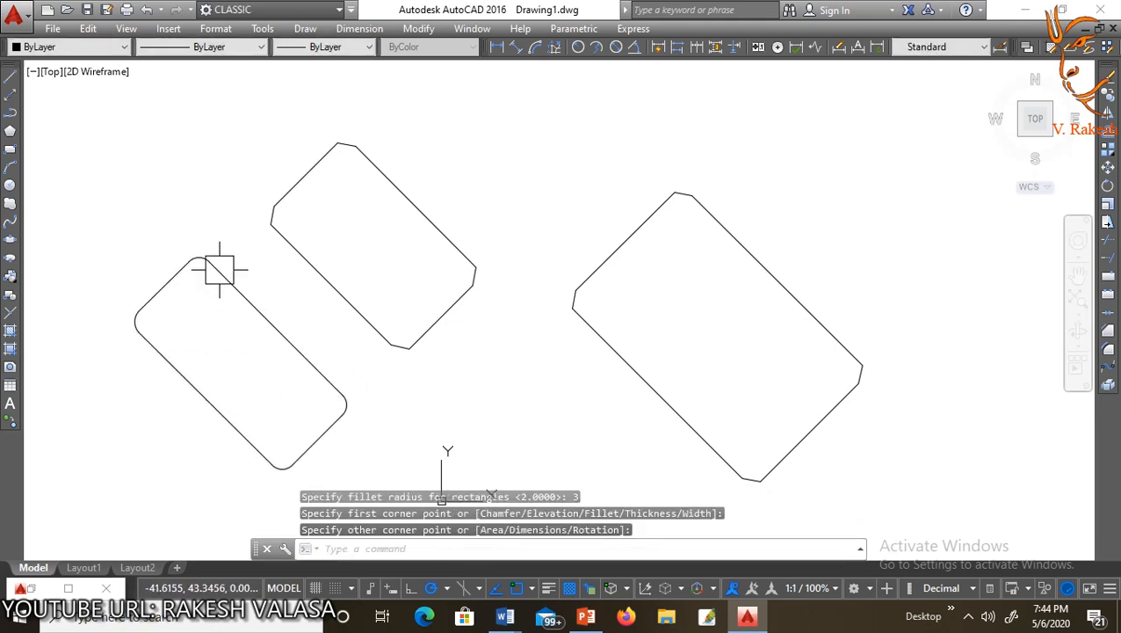
{"action": "scroll", "coordinate": [270, 203], "scroll_direction": "up", "scroll_amount": 2}
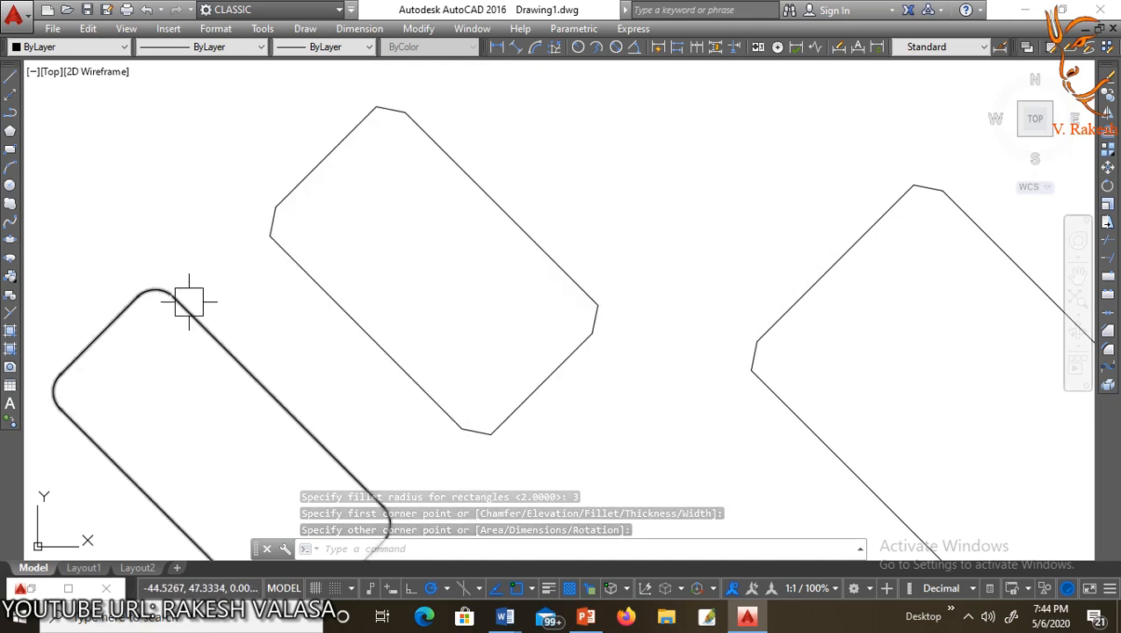
{"action": "scroll", "coordinate": [154, 283], "scroll_direction": "down", "scroll_amount": 2}
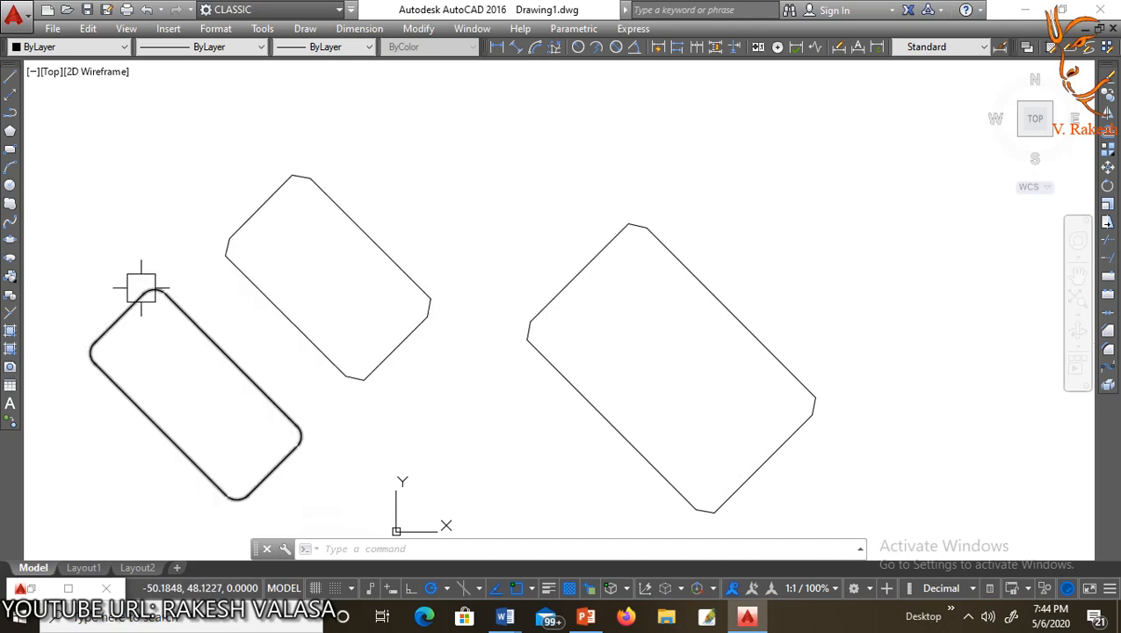
{"action": "scroll", "coordinate": [141, 288], "scroll_direction": "up", "scroll_amount": 2}
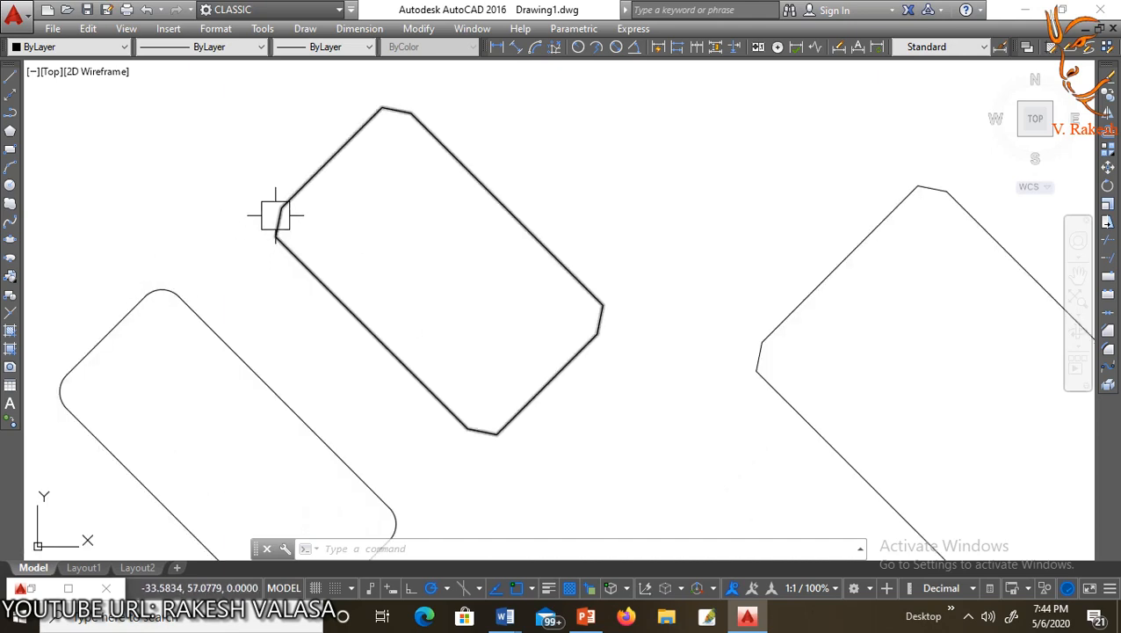
{"action": "scroll", "coordinate": [152, 299], "scroll_direction": "up", "scroll_amount": 2}
{"action": "scroll", "coordinate": [158, 286], "scroll_direction": "down", "scroll_amount": 3}
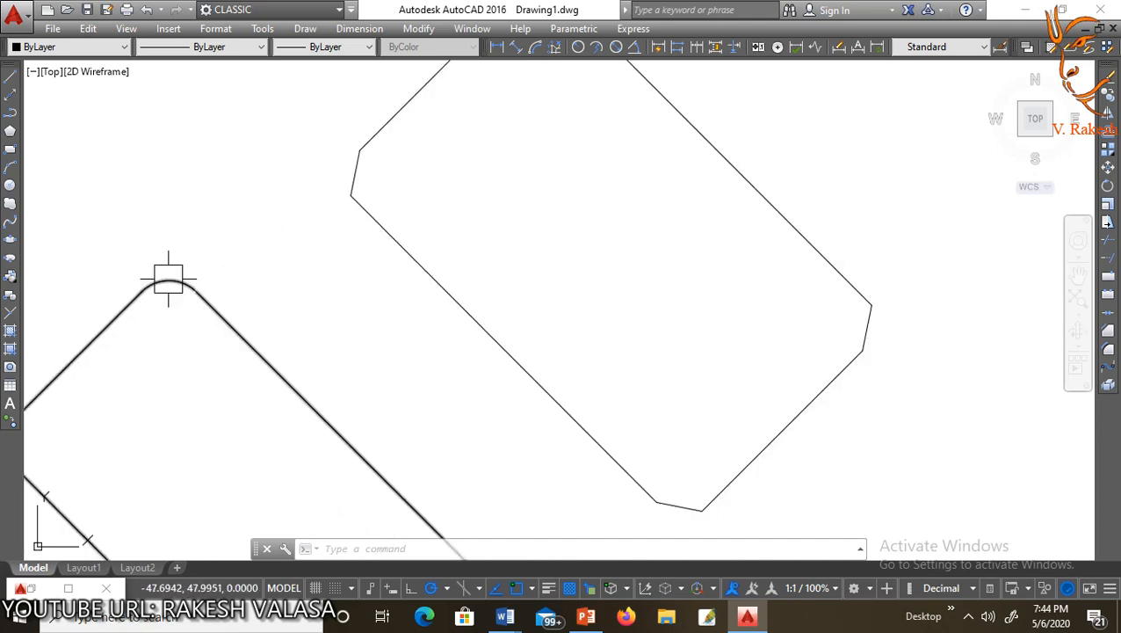
{"action": "key", "text": "Return"}
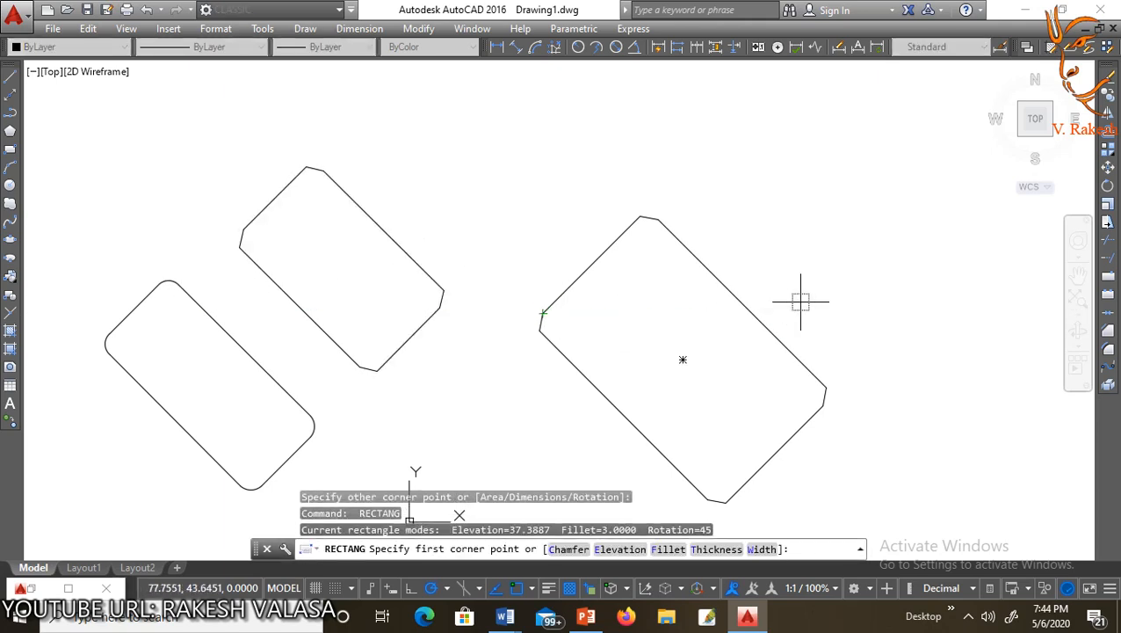
{"action": "type", "text": "t"}
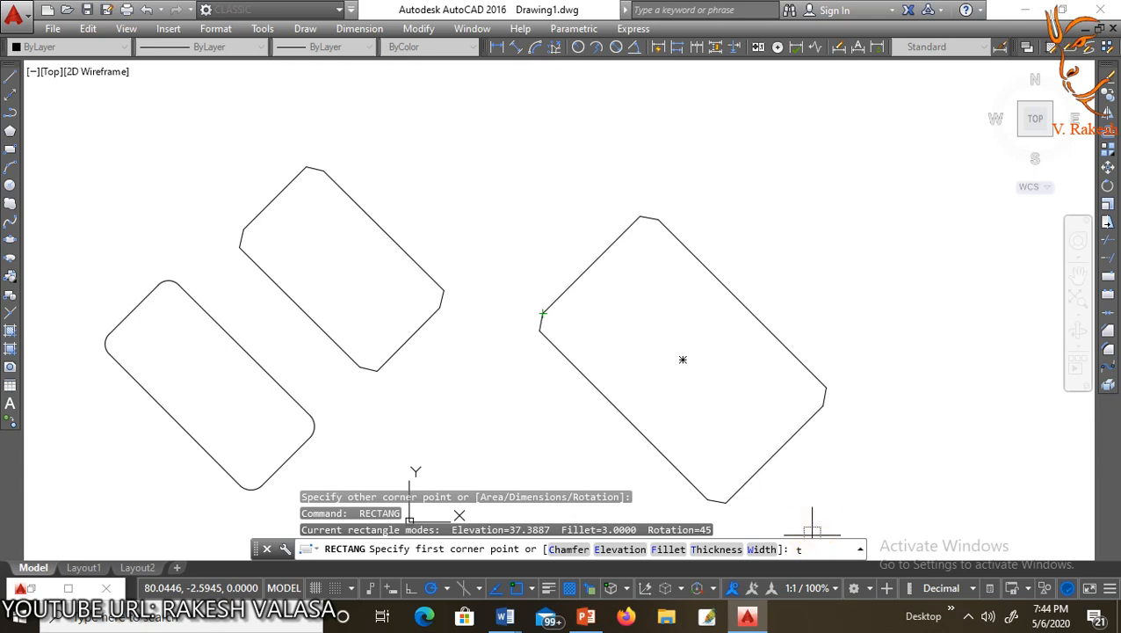
{"action": "key", "text": "Return"}
{"action": "left_click", "coordinate": [798, 218]}
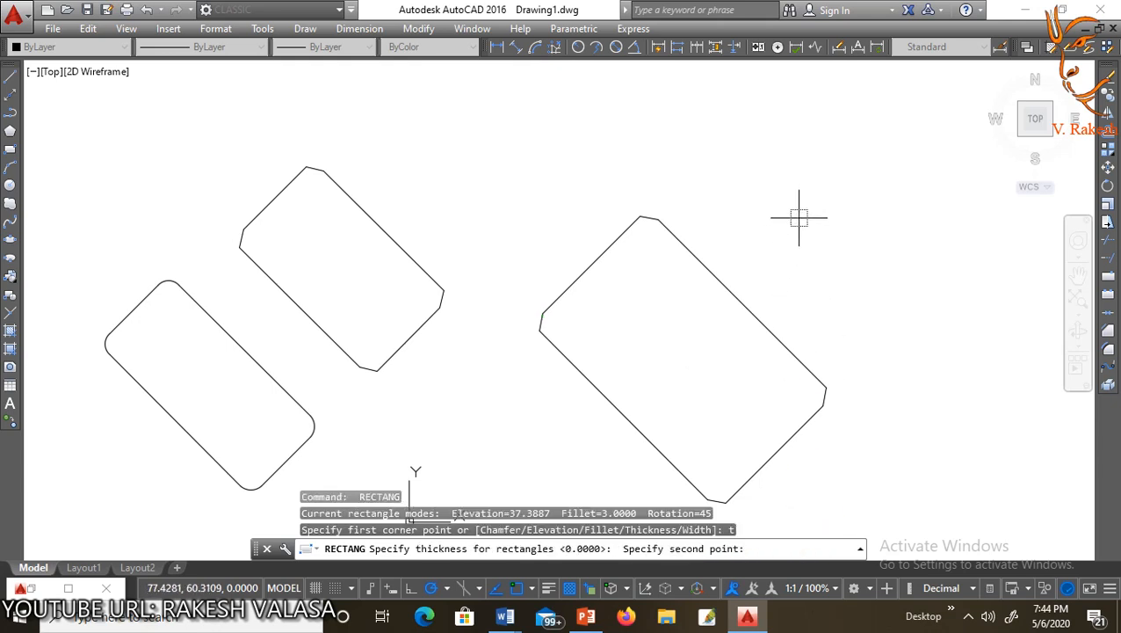
{"action": "key", "text": "Escape"}
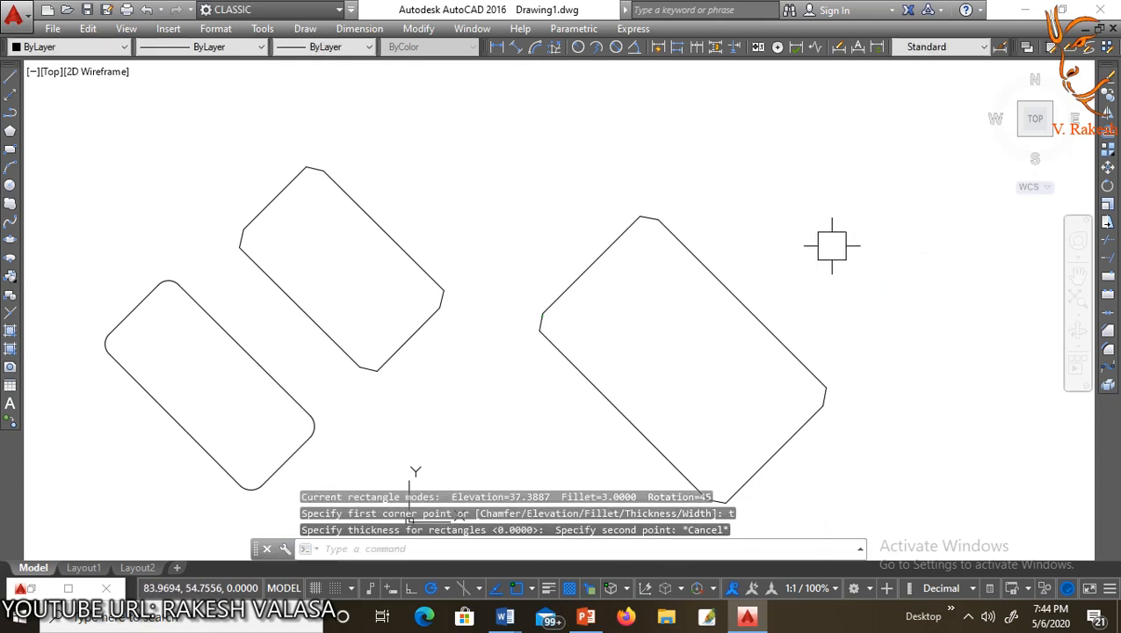
Step: Draw a rectangle with thickness 2, length 50 and width 25 to the upper right of the large chamfered rectangle
{"action": "type", "text": "rec"}
{"action": "key", "text": "Return"}
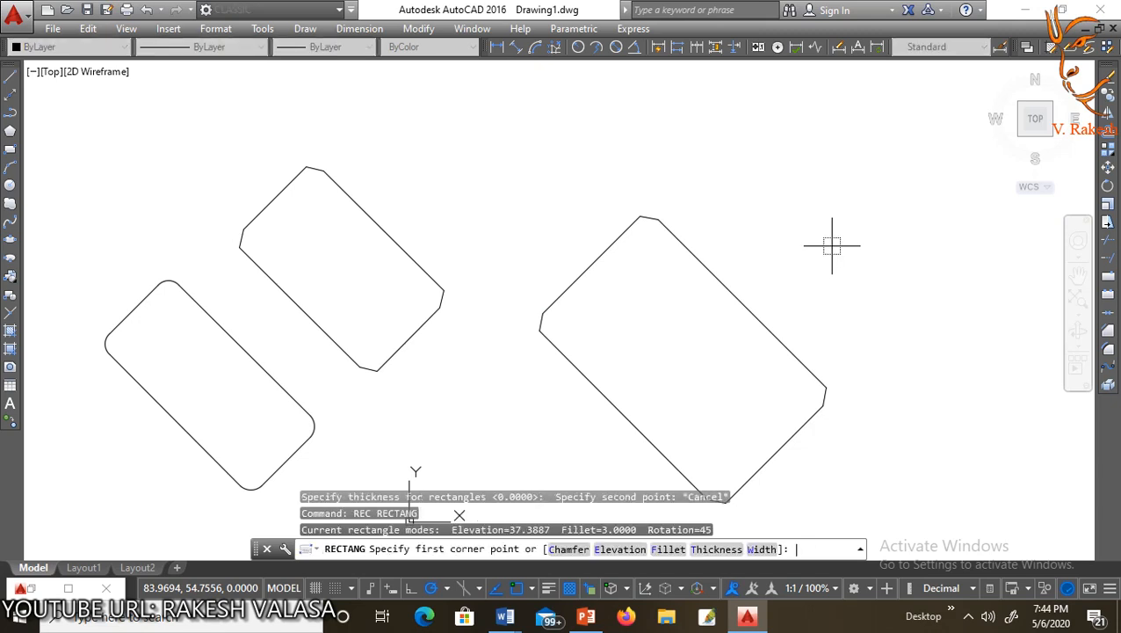
{"action": "key", "text": "Return"}
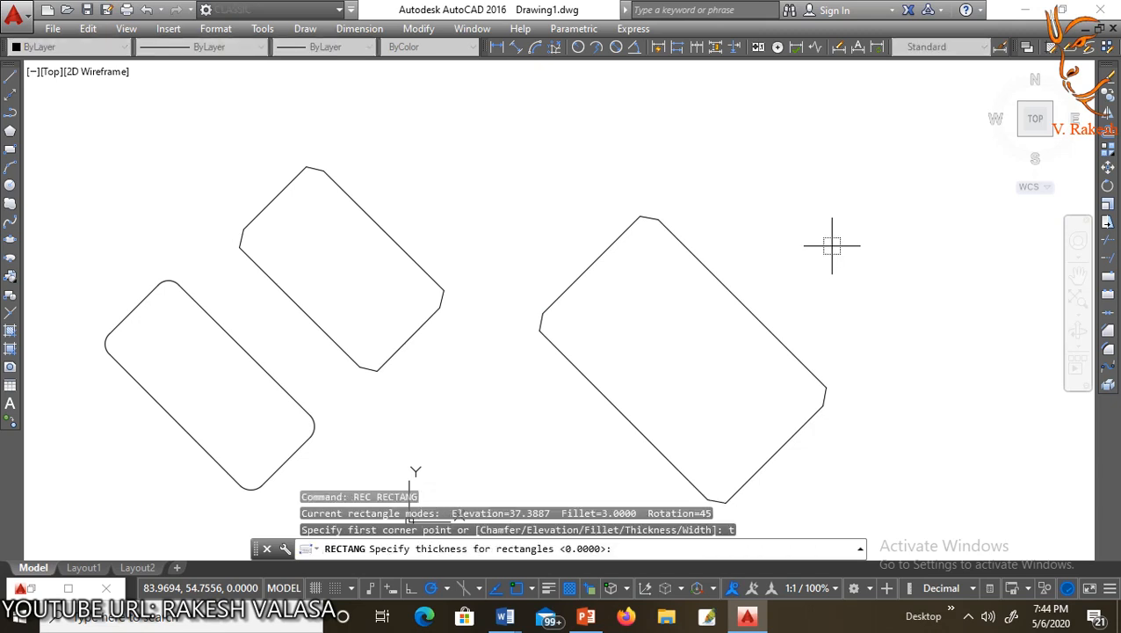
{"action": "key", "text": "Return"}
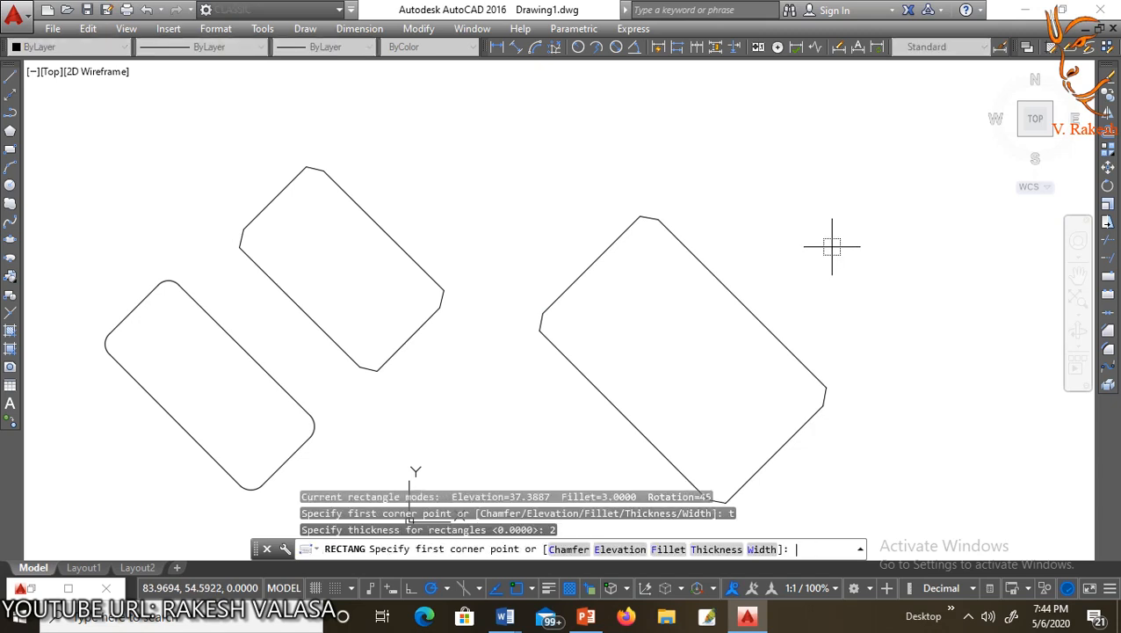
{"action": "left_click", "coordinate": [826, 215]}
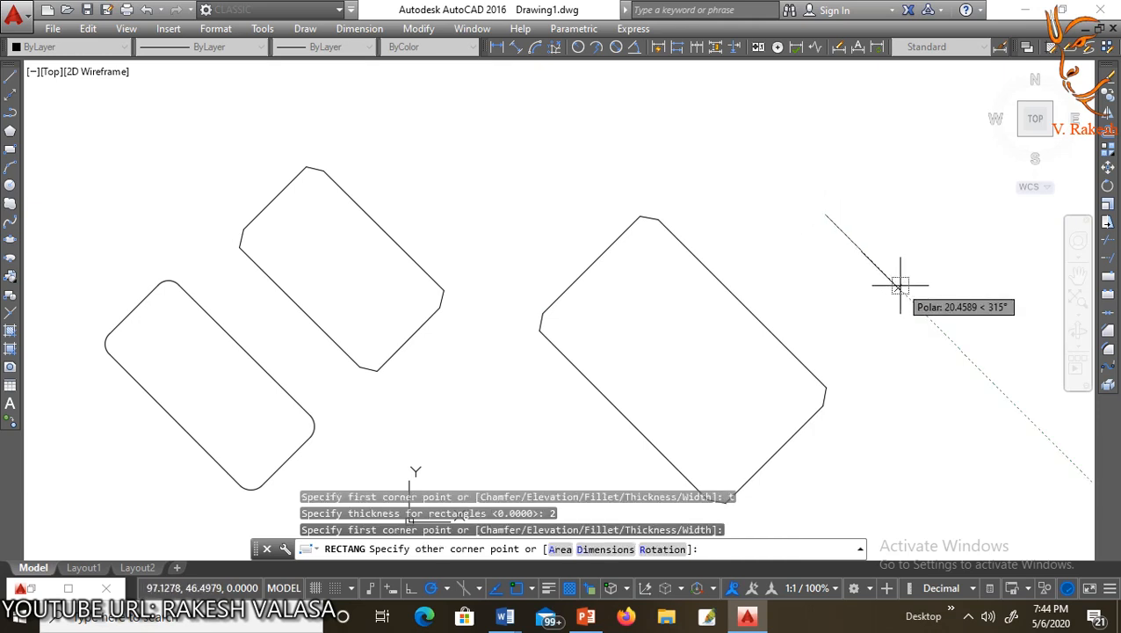
{"action": "type", "text": "d"}
{"action": "key", "text": "Return"}
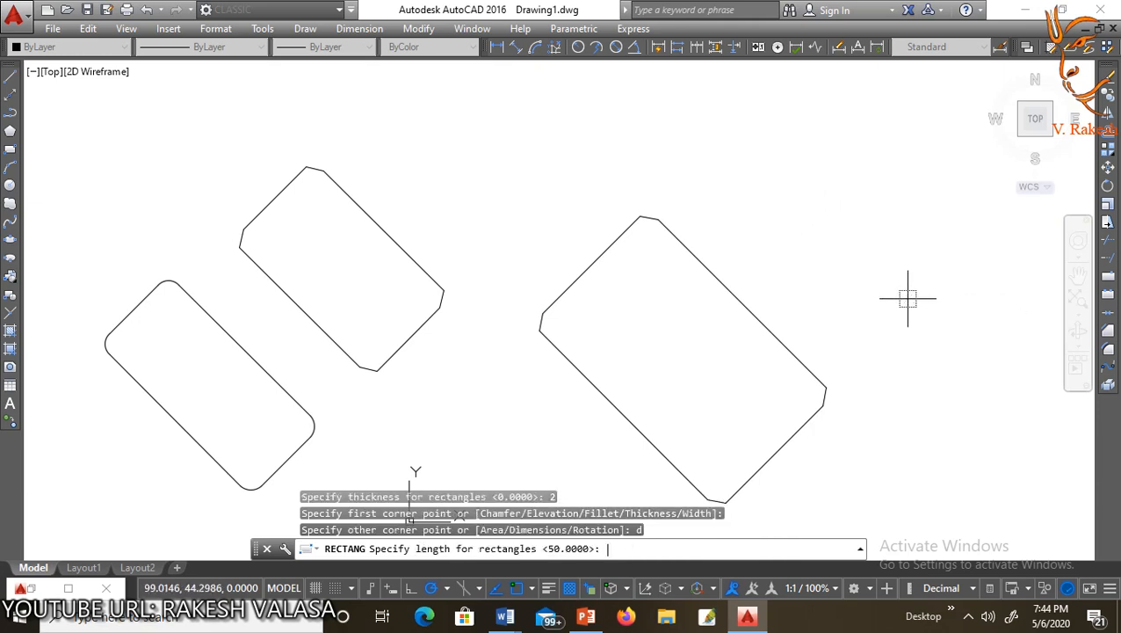
{"action": "key", "text": "Return"}
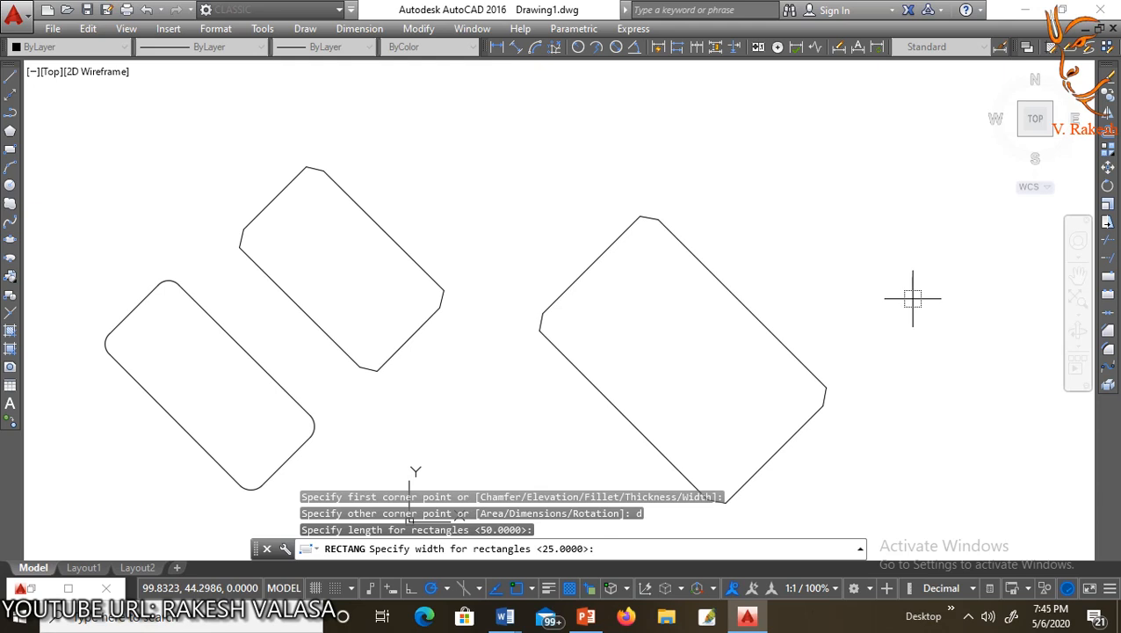
{"action": "key", "text": "Return"}
{"action": "left_click", "coordinate": [898, 286]}
{"action": "scroll", "coordinate": [861, 342], "scroll_direction": "down", "scroll_amount": 2}
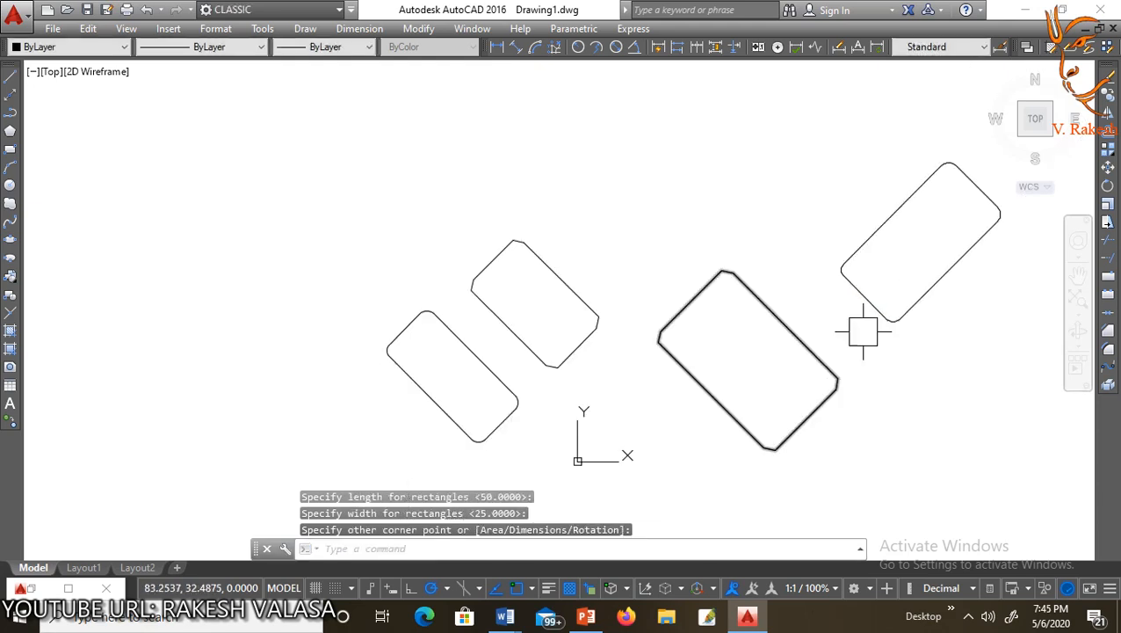
{"action": "scroll", "coordinate": [926, 207], "scroll_direction": "up", "scroll_amount": 2}
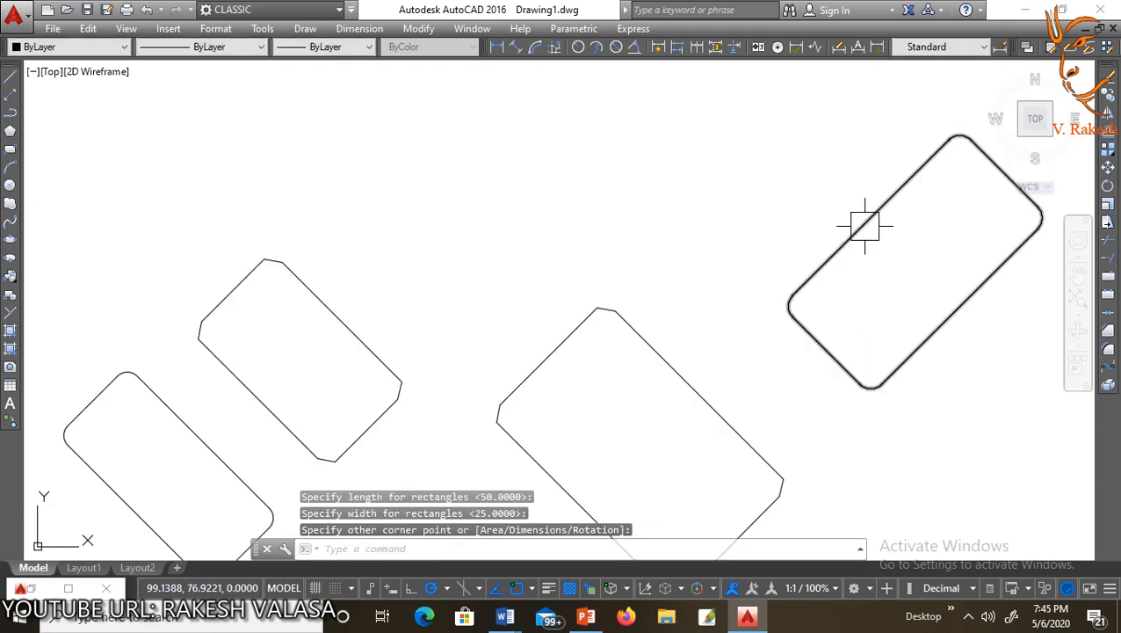
Step: Draw a rectangle with line width 2 in the empty area above the two chamfered rectangles
{"action": "left_click", "coordinate": [651, 244]}
{"action": "key", "text": "Return"}
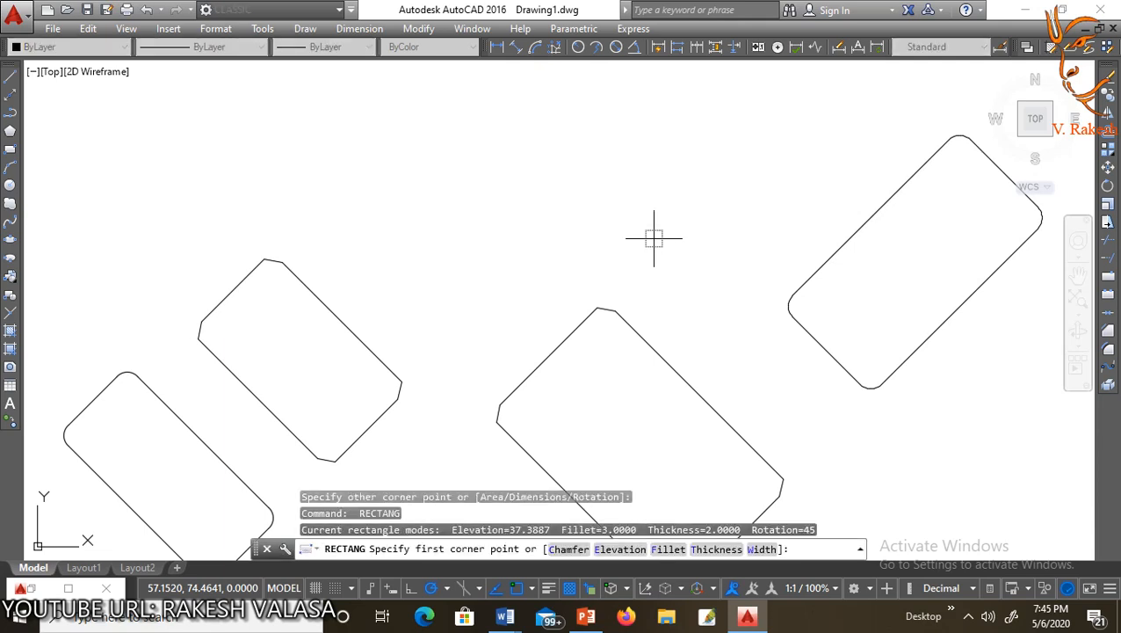
{"action": "type", "text": "w"}
{"action": "key", "text": "Return"}
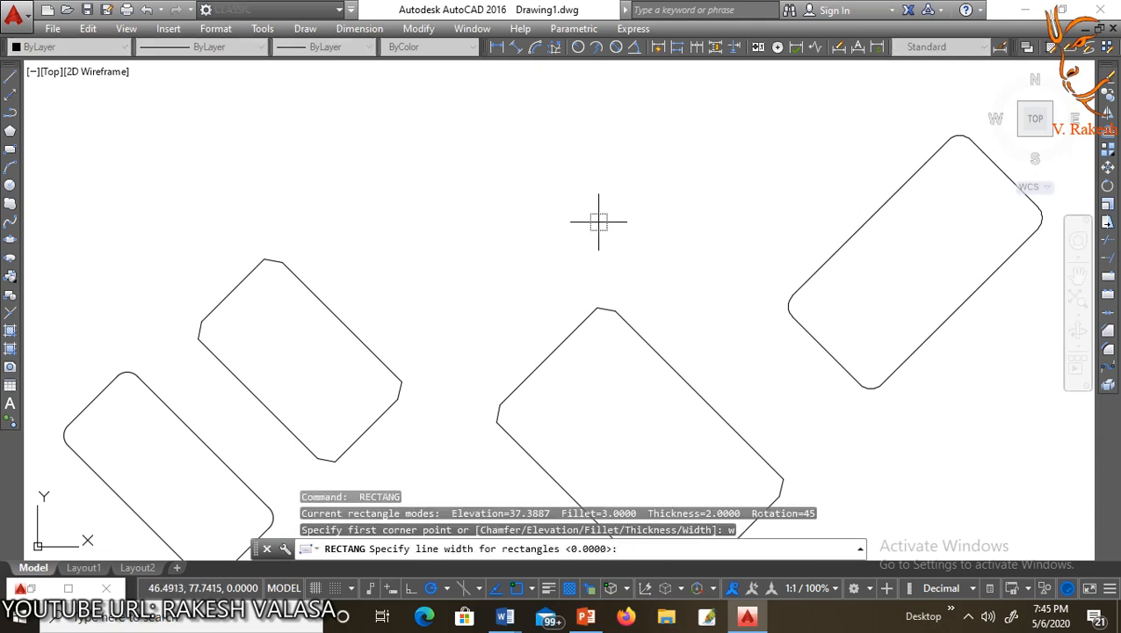
{"action": "type", "text": "2"}
{"action": "key", "text": "Return"}
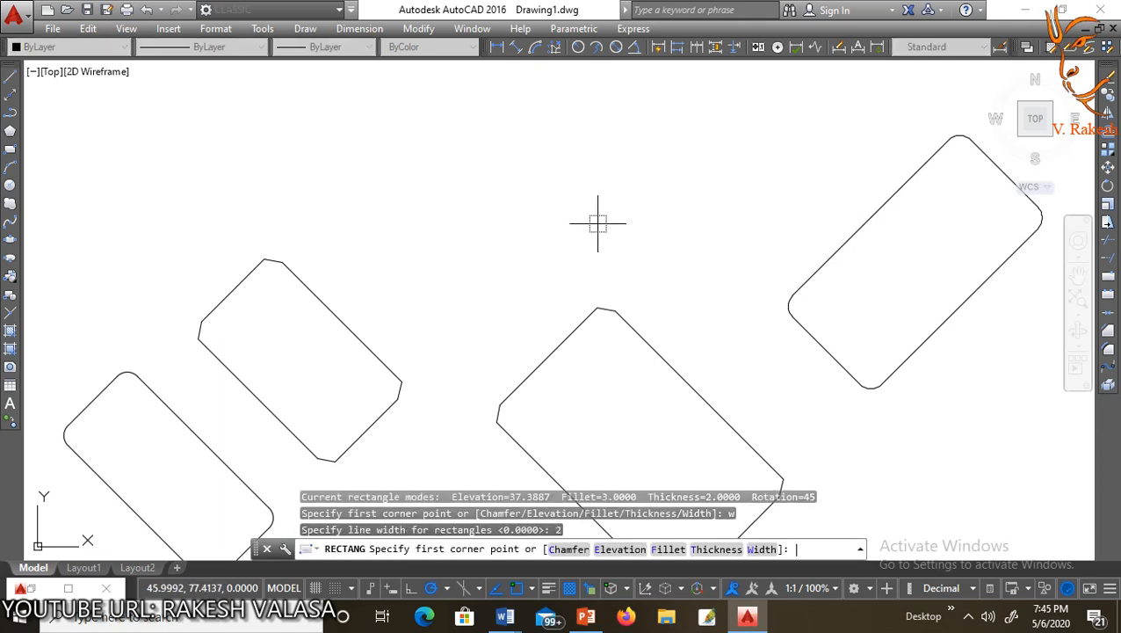
{"action": "left_click", "coordinate": [376, 183]}
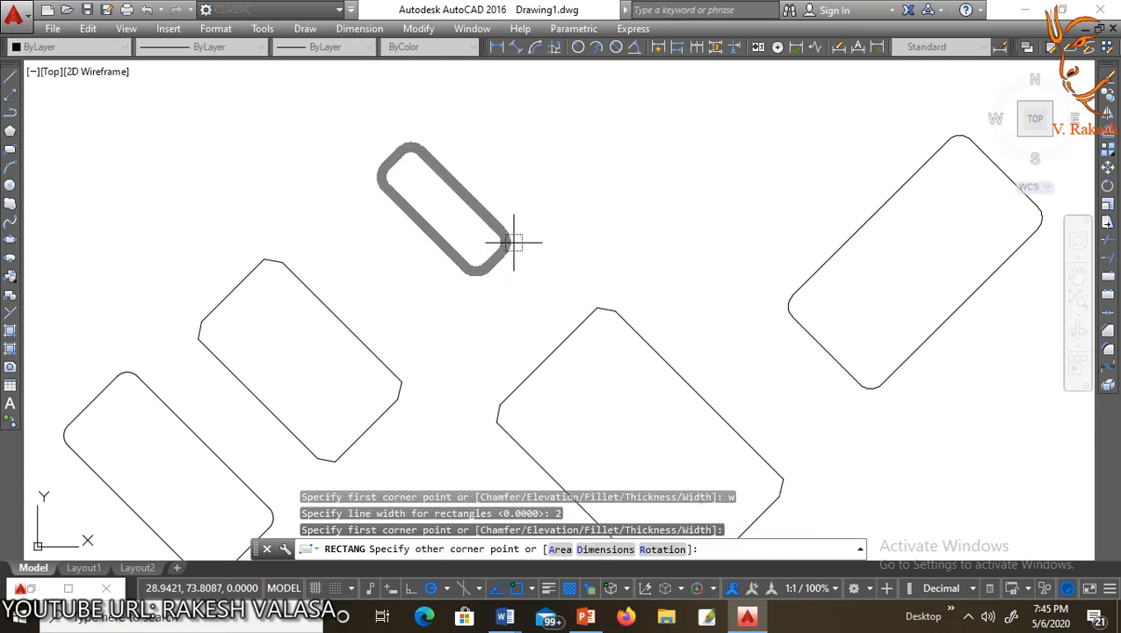
{"action": "left_click", "coordinate": [631, 241]}
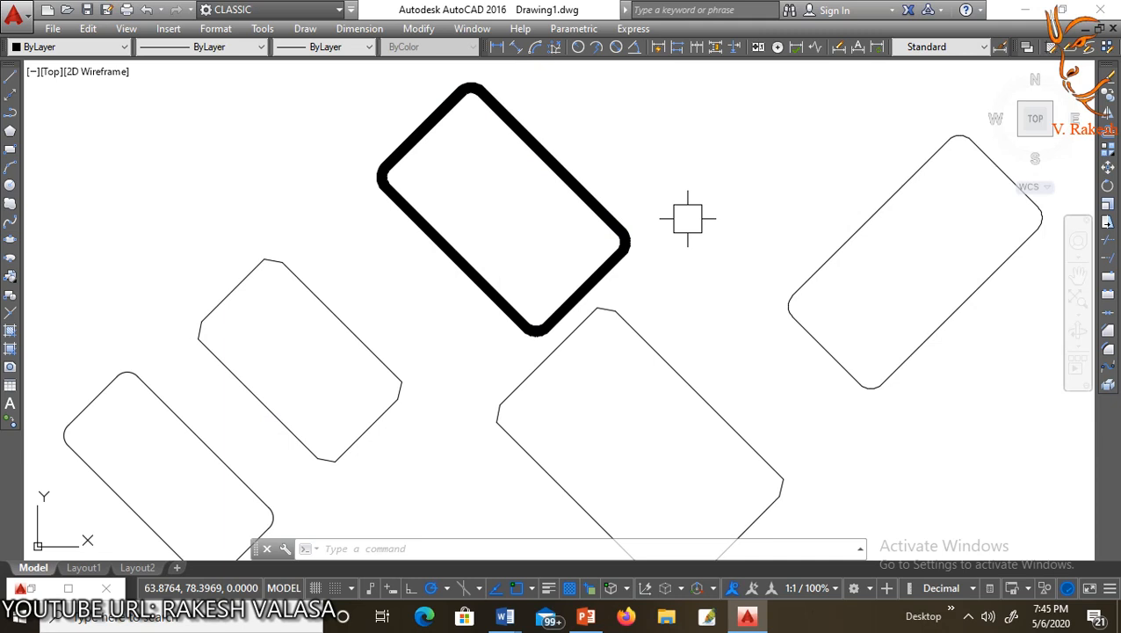
Step: Erase all rectangles and draw a three-point arc bulging to the right, with its second point at about 52.1,65.8
{"action": "key", "text": "ctrl+a"}
{"action": "key", "text": "Delete"}
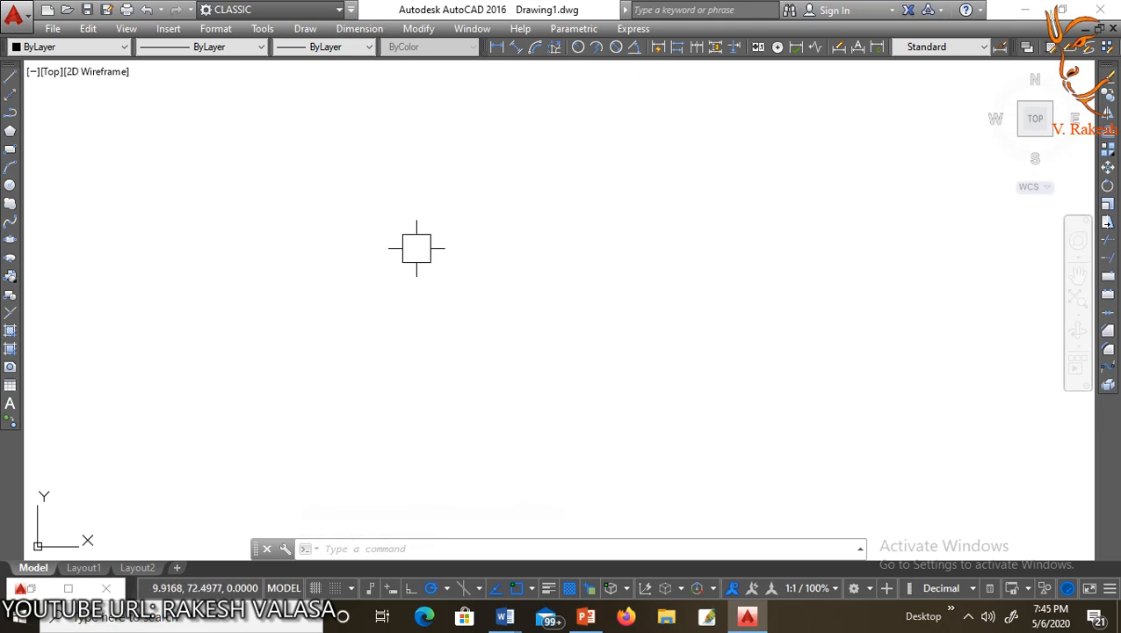
{"action": "type", "text": "a"}
{"action": "key", "text": "Return"}
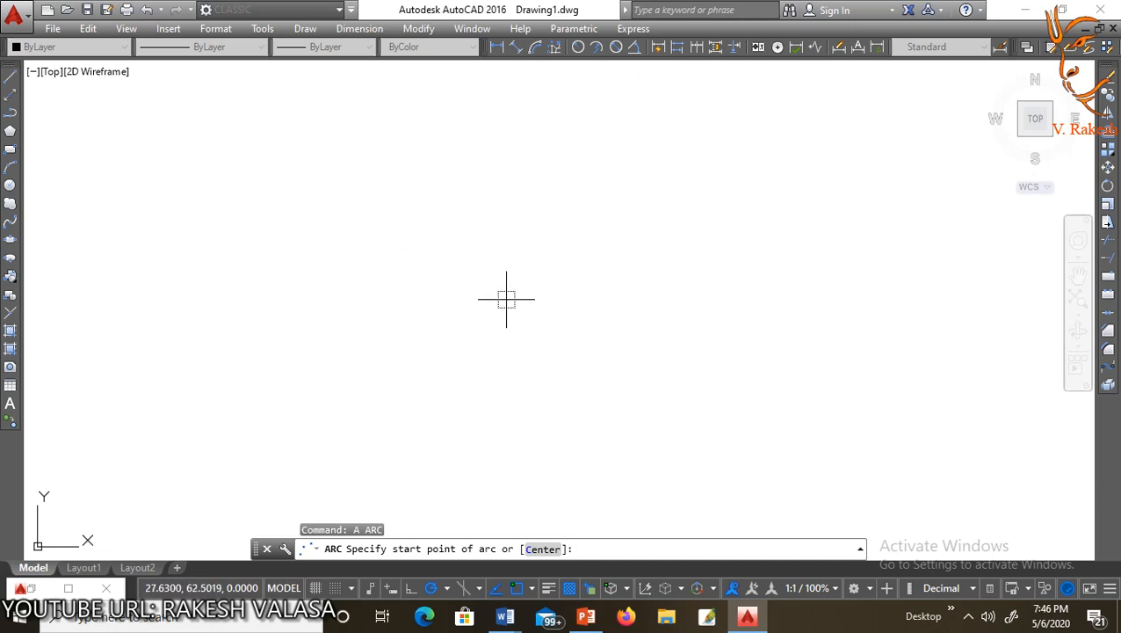
{"action": "left_click", "coordinate": [536, 346]}
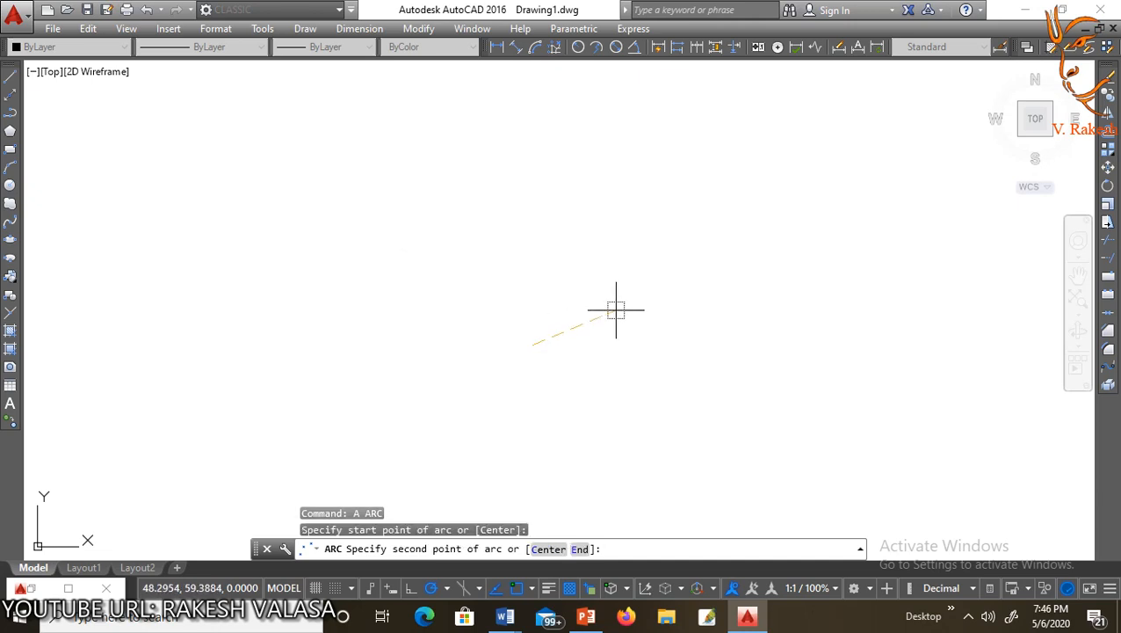
{"action": "left_click", "coordinate": [628, 282]}
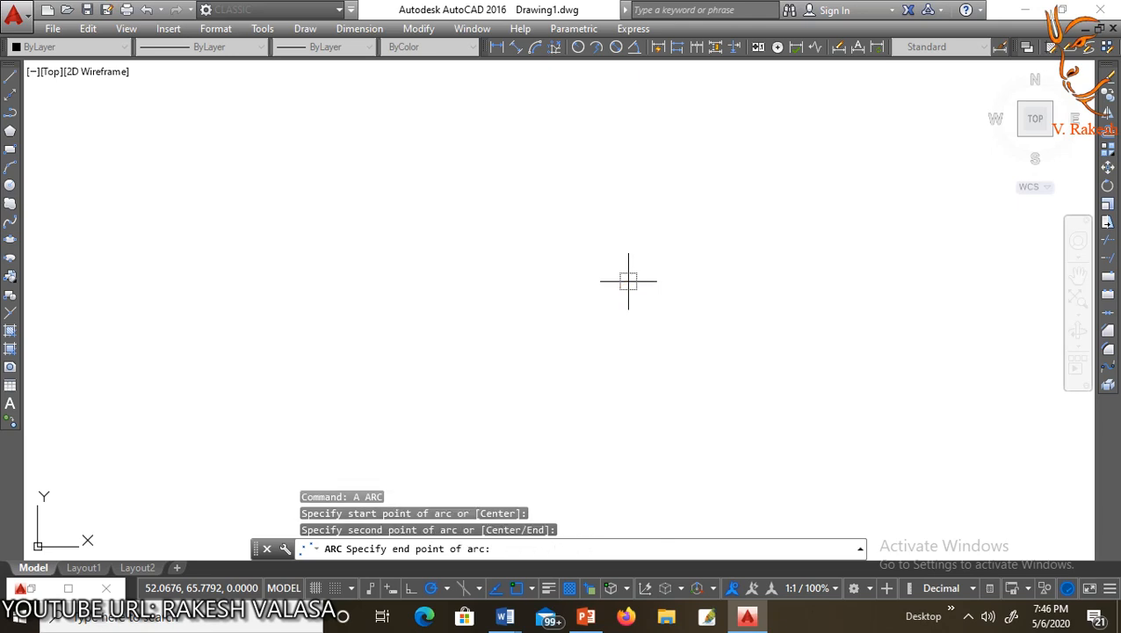
{"action": "left_click", "coordinate": [615, 179]}
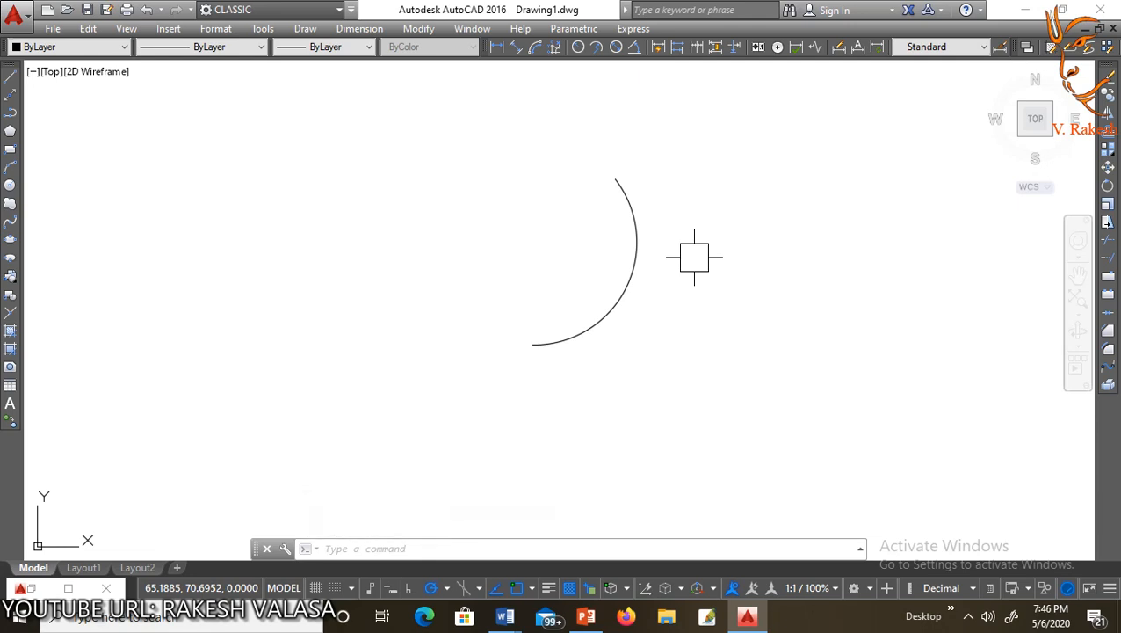
Step: Draw an arc with the Center option, centred on the first arc's lower endpoint, starting outside that arc and ending to the upper left across it
{"action": "type", "text": "a"}
{"action": "key", "text": "Return"}
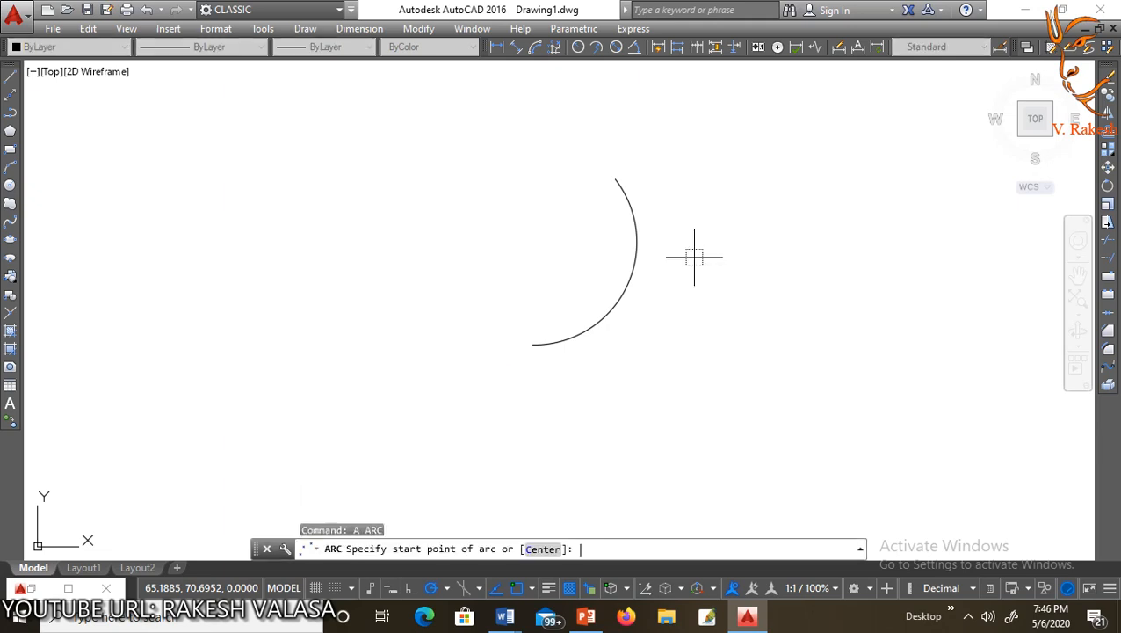
{"action": "left_click", "coordinate": [534, 554]}
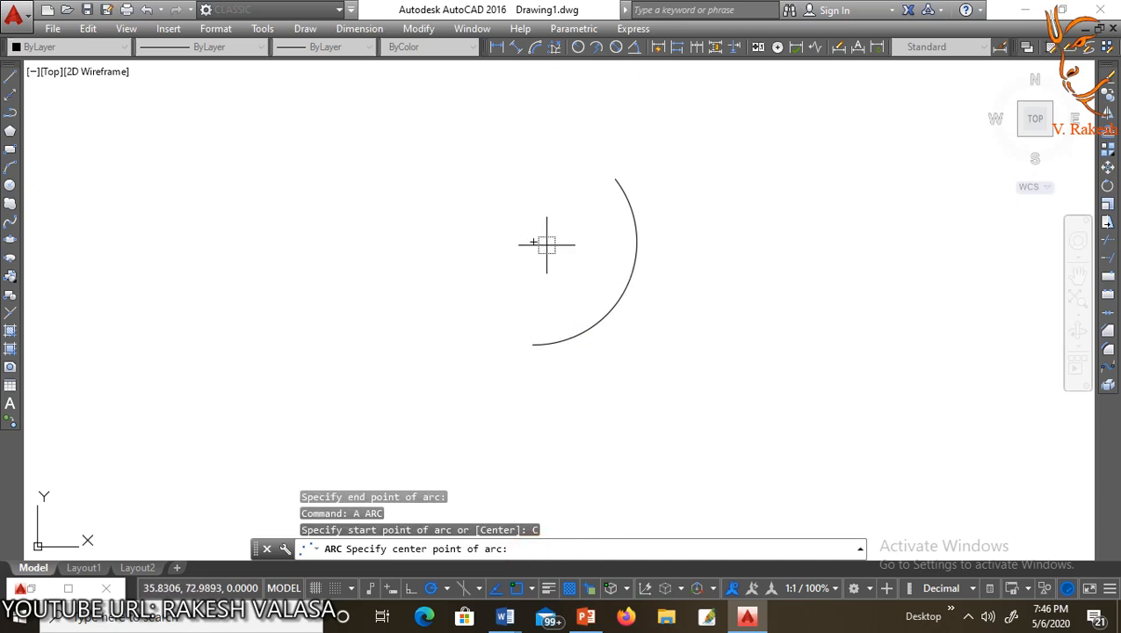
{"action": "left_click", "coordinate": [534, 343]}
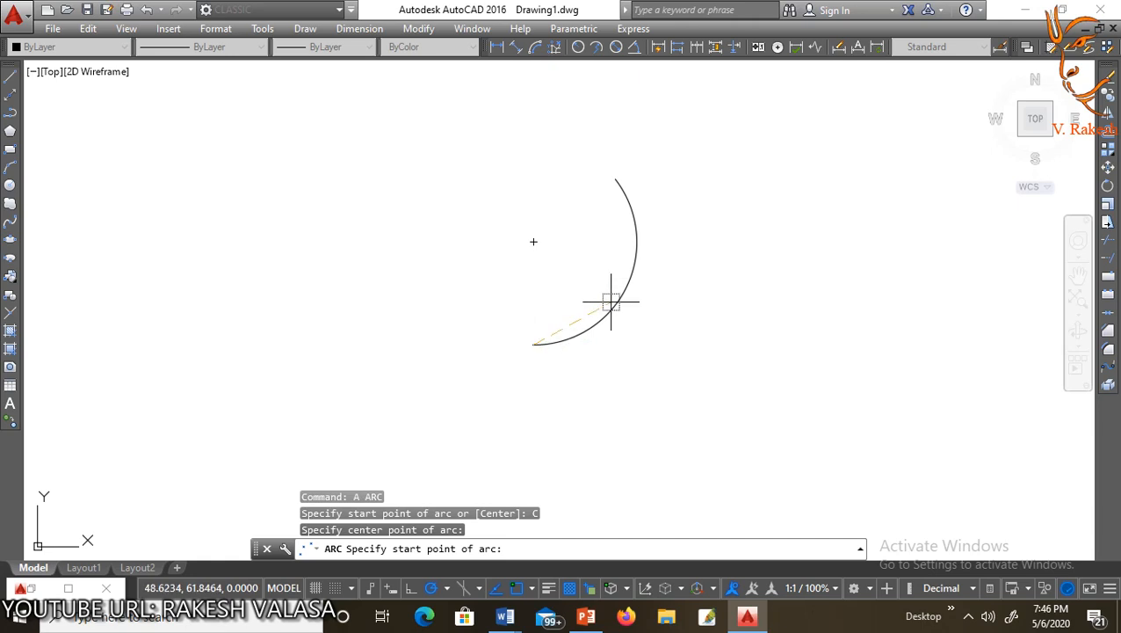
{"action": "left_click", "coordinate": [673, 241]}
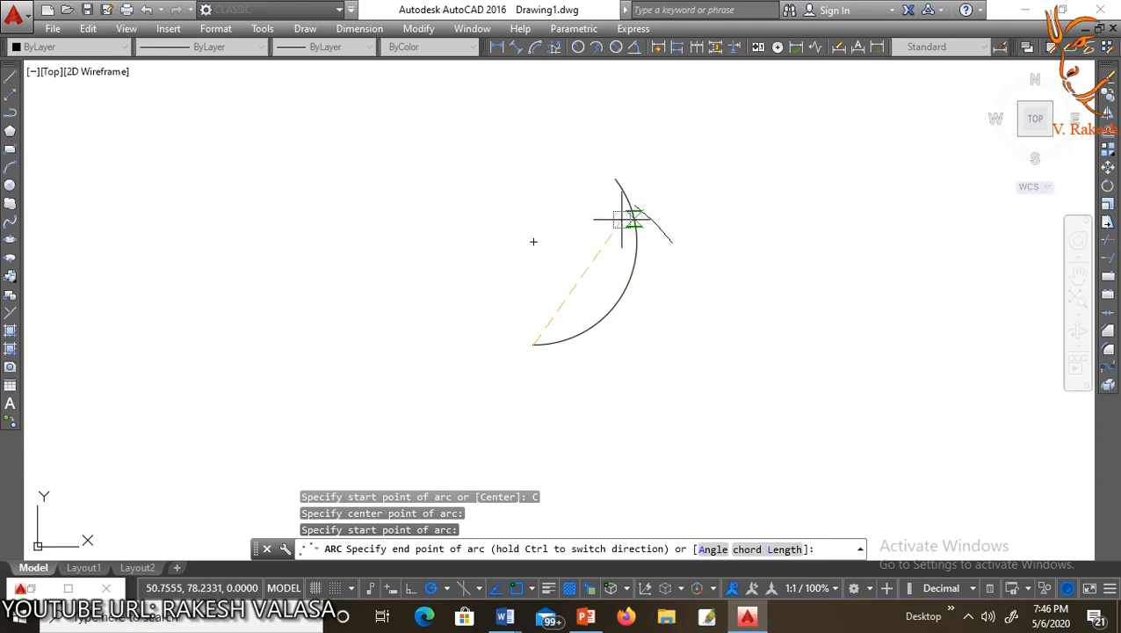
{"action": "left_click", "coordinate": [572, 201]}
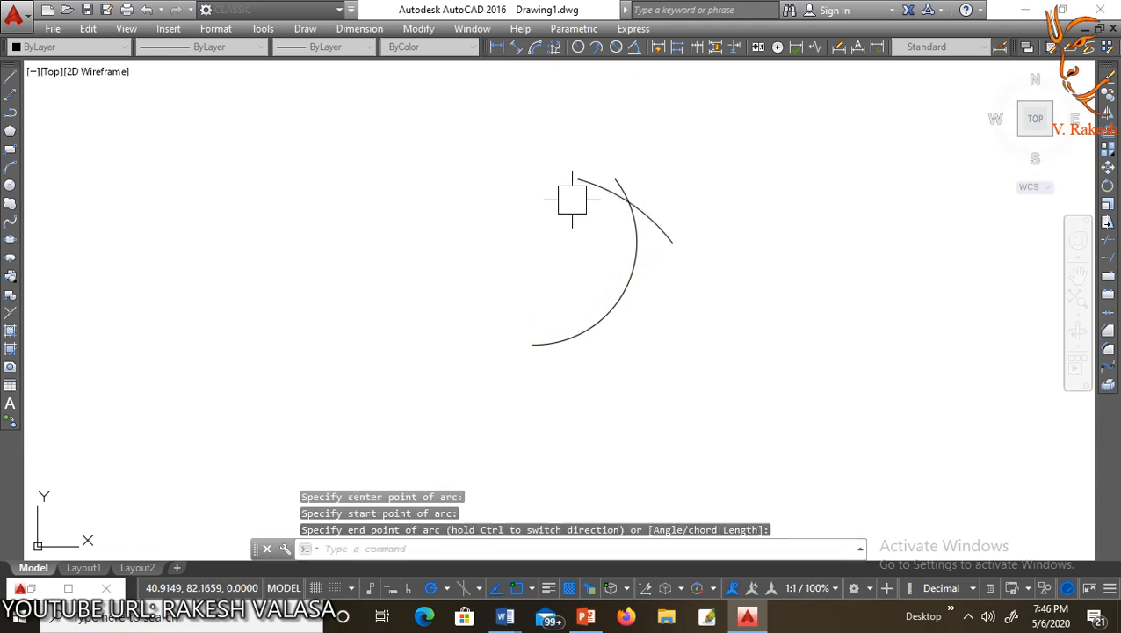
Step: Draw a thick-lined rectangle to the left of the two arcs by two opposite corners, keeping the current rectangle modes
{"action": "type", "text": "re"}
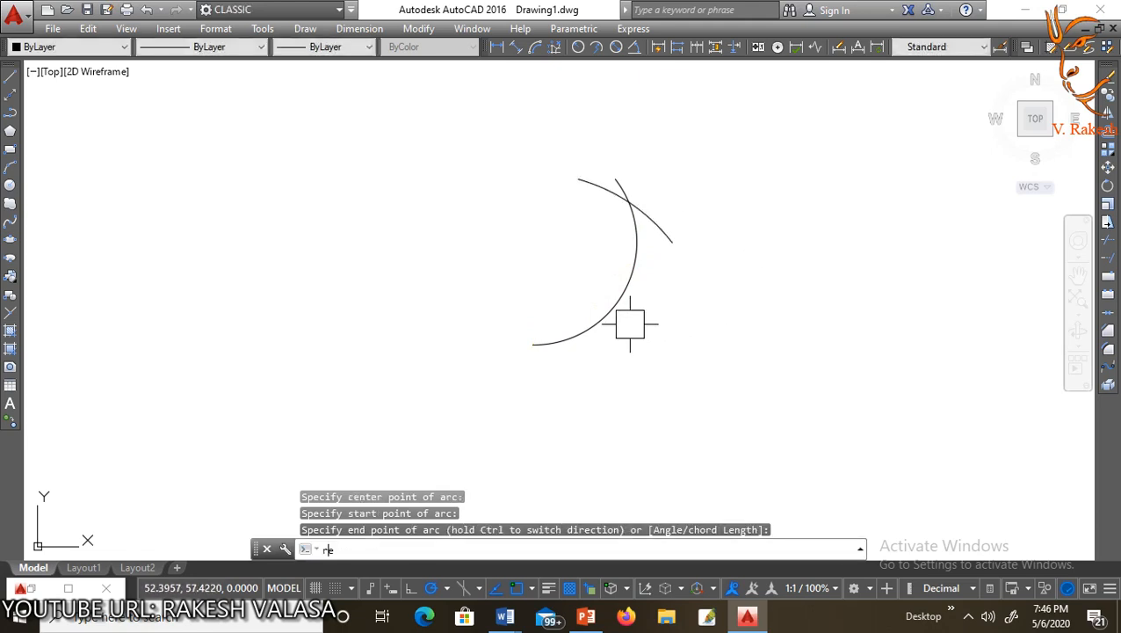
{"action": "type", "text": "c"}
{"action": "key", "text": "Return"}
{"action": "left_click", "coordinate": [295, 234]}
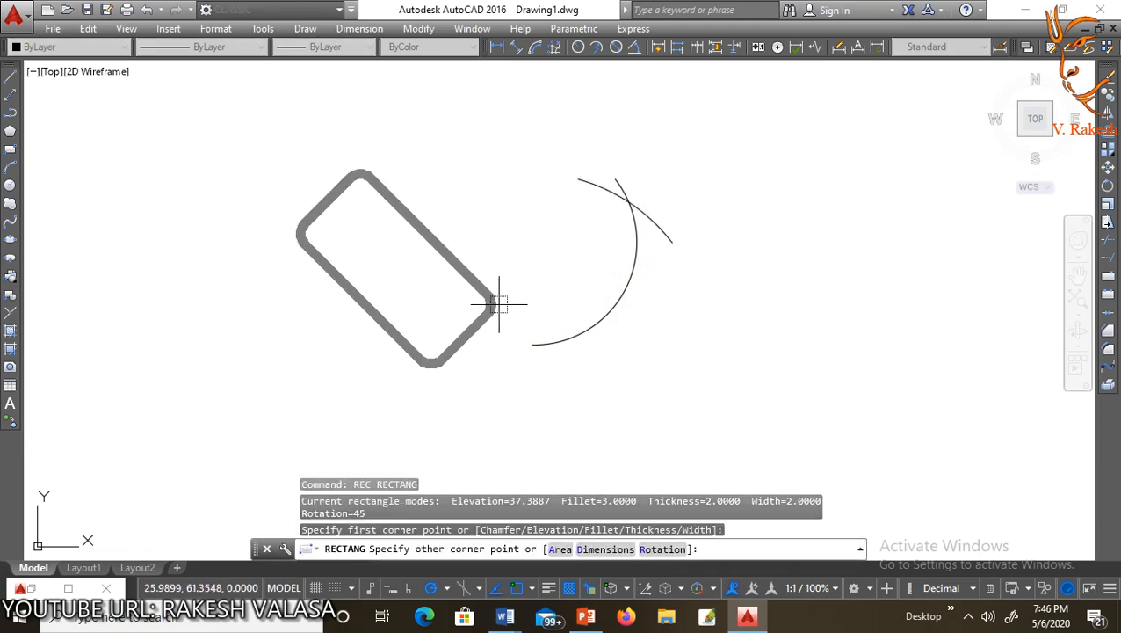
{"action": "left_click", "coordinate": [528, 293]}
{"action": "key", "text": "Escape"}
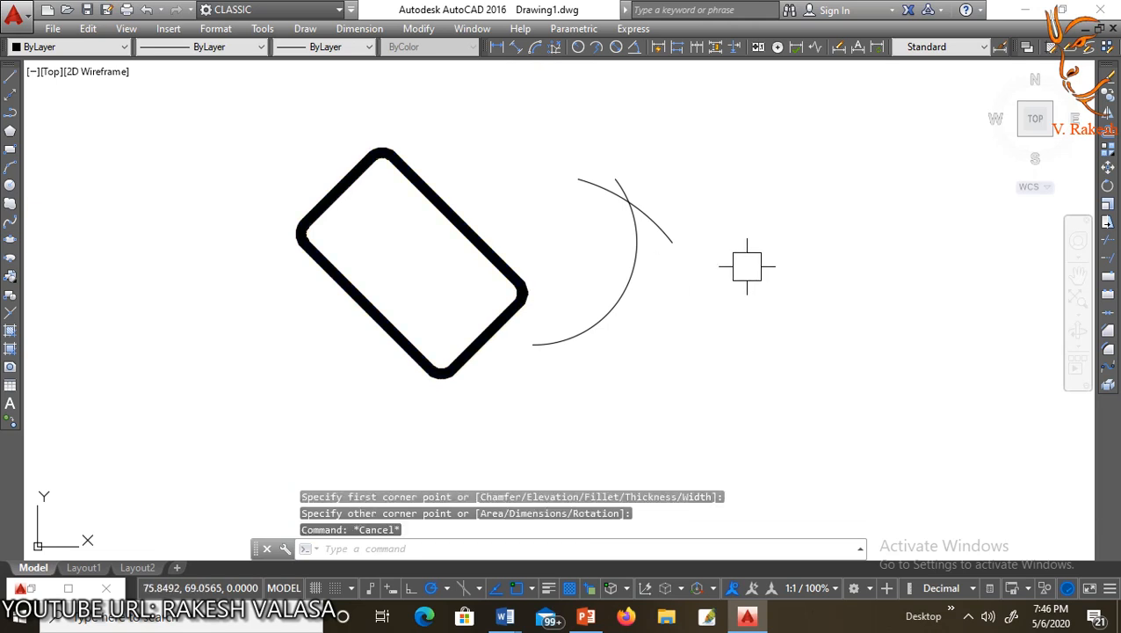
Step: Draw an arc with the Center option, centred at the thick rectangle's lowest corner, starting outside its upper-right side and ending inside the rectangle
{"action": "type", "text": "a"}
{"action": "key", "text": "Return"}
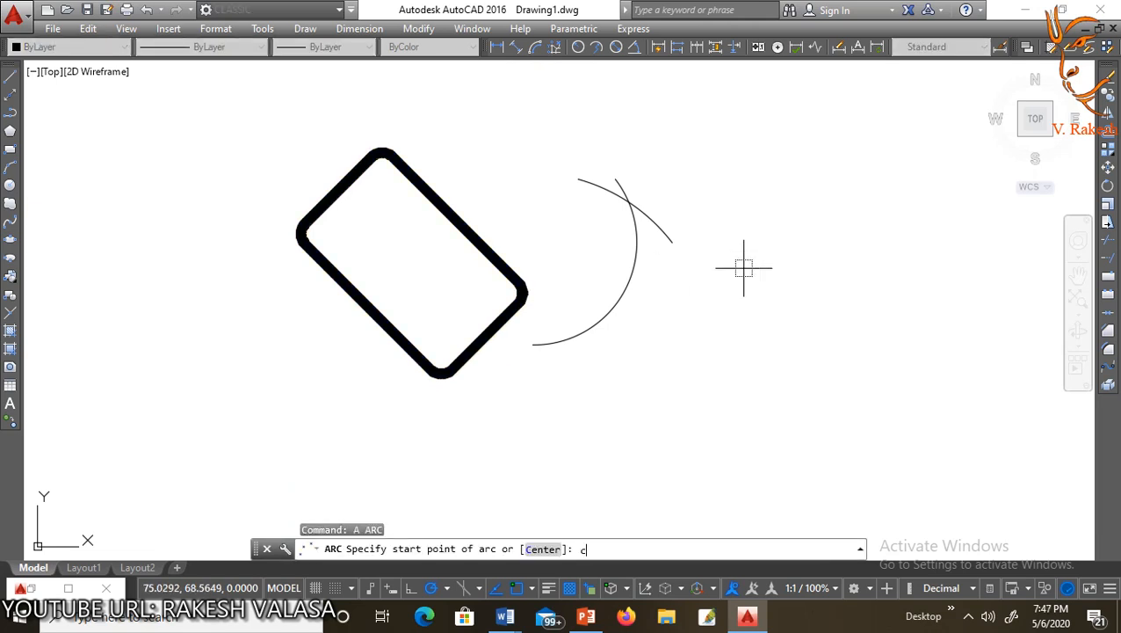
{"action": "type", "text": "c"}
{"action": "key", "text": "Return"}
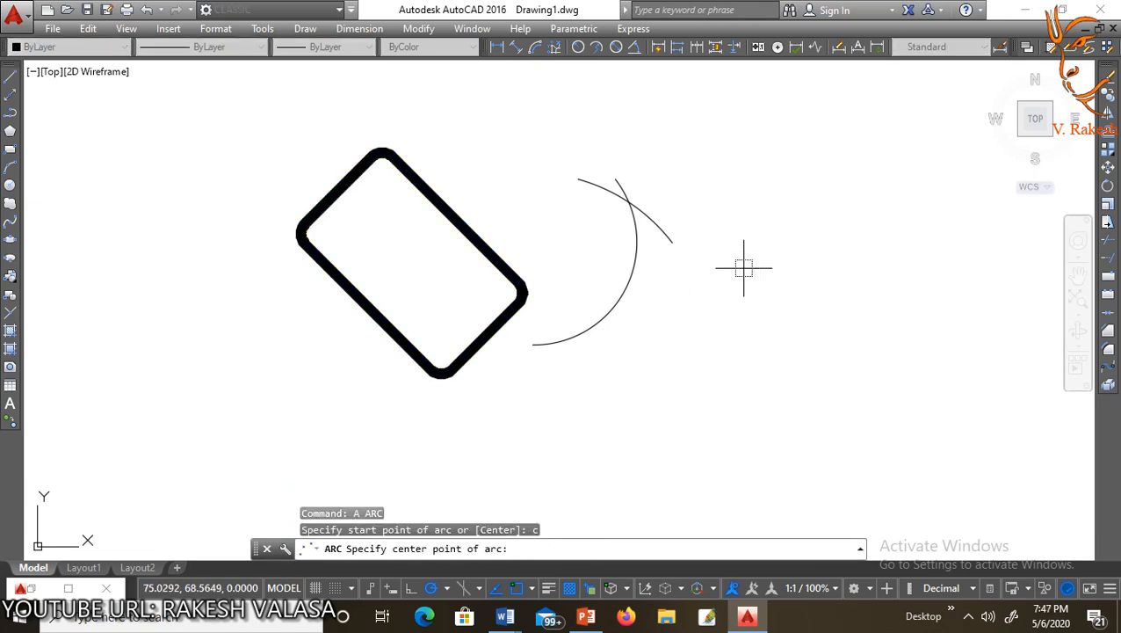
{"action": "left_click", "coordinate": [441, 374]}
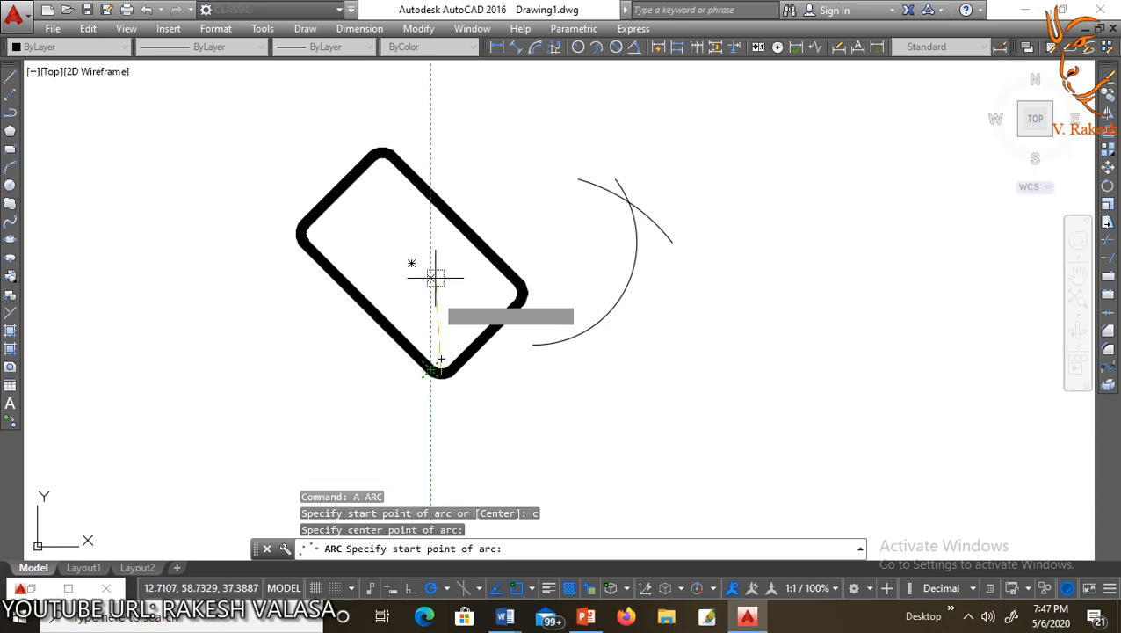
{"action": "left_click", "coordinate": [480, 200]}
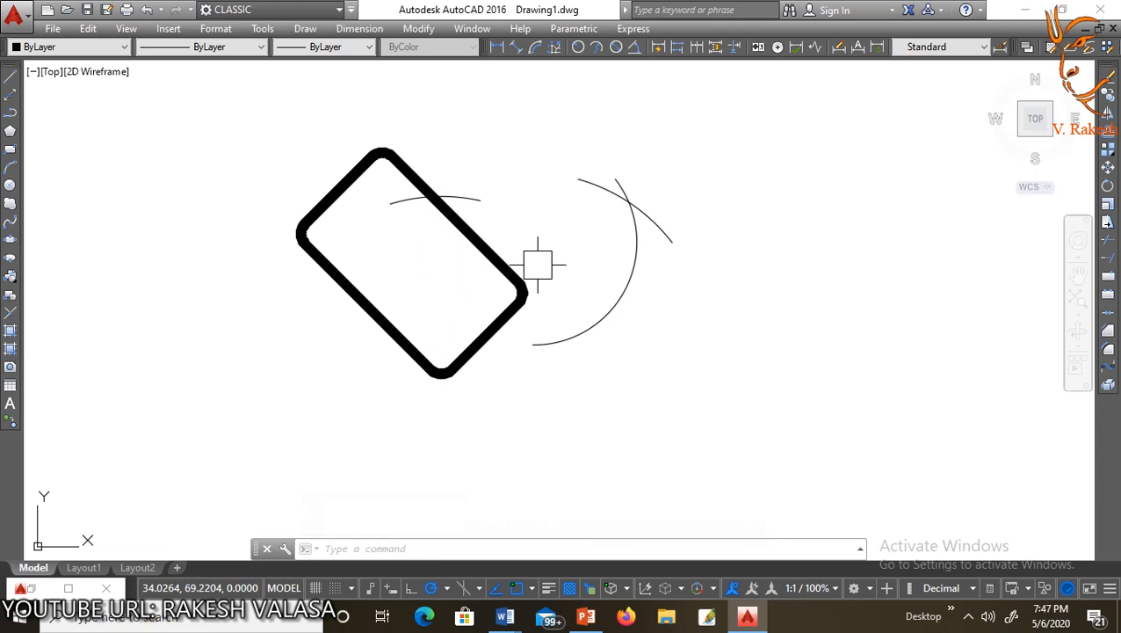
Step: Erase all objects and draw a circle of radius 10 near the middle of the drawing area
{"action": "key", "text": "ctrl+a"}
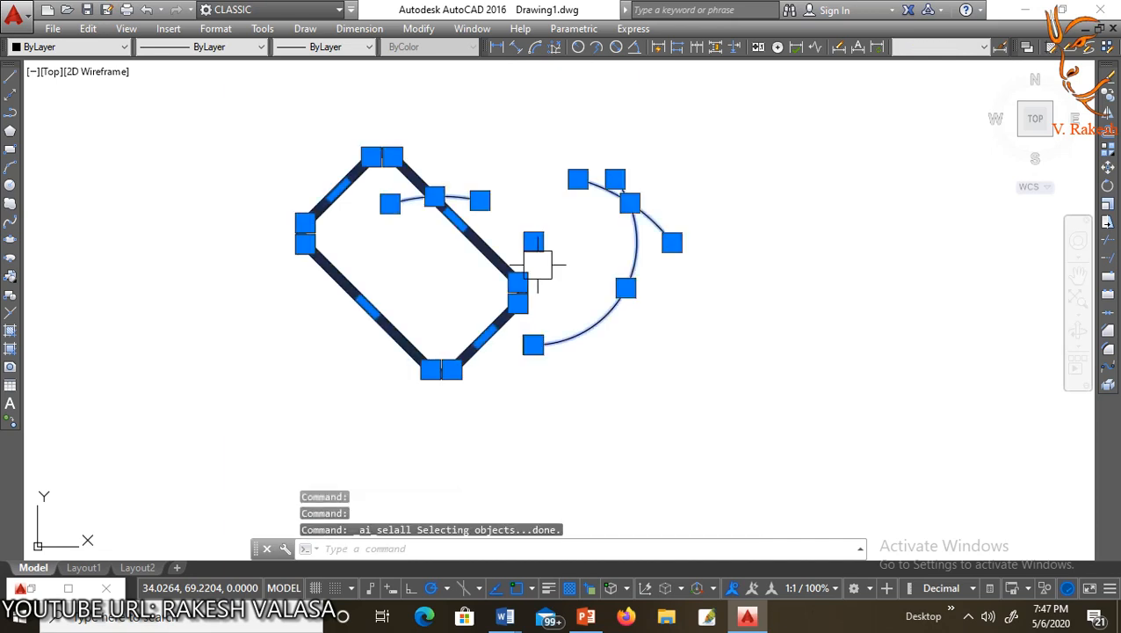
{"action": "key", "text": "Delete"}
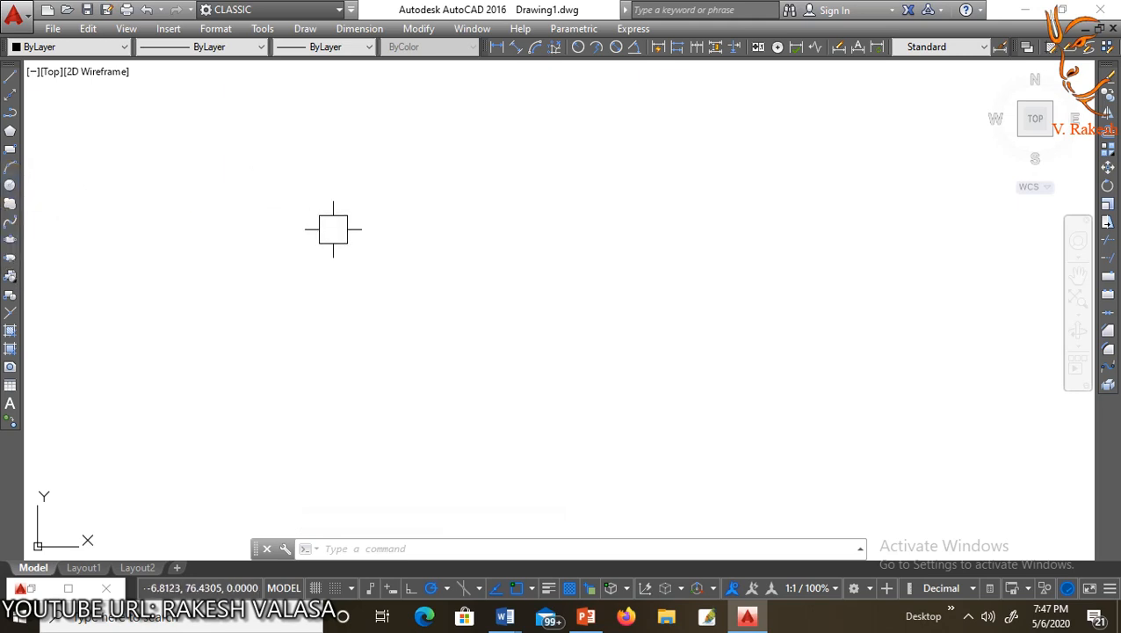
{"action": "type", "text": "c"}
{"action": "key", "text": "Return"}
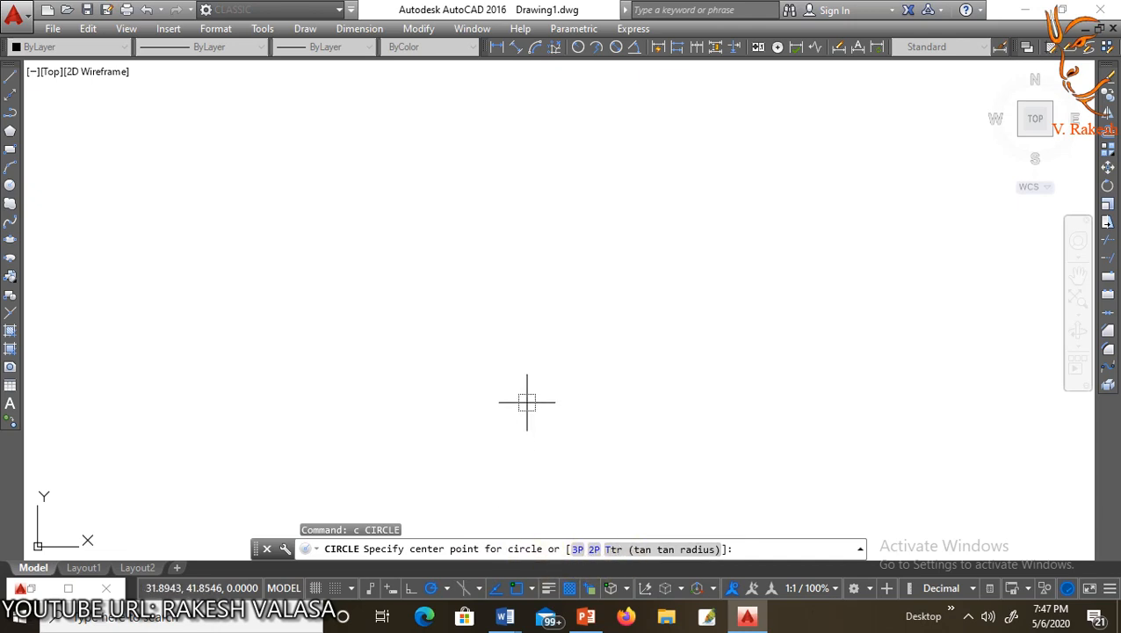
{"action": "left_click", "coordinate": [500, 300]}
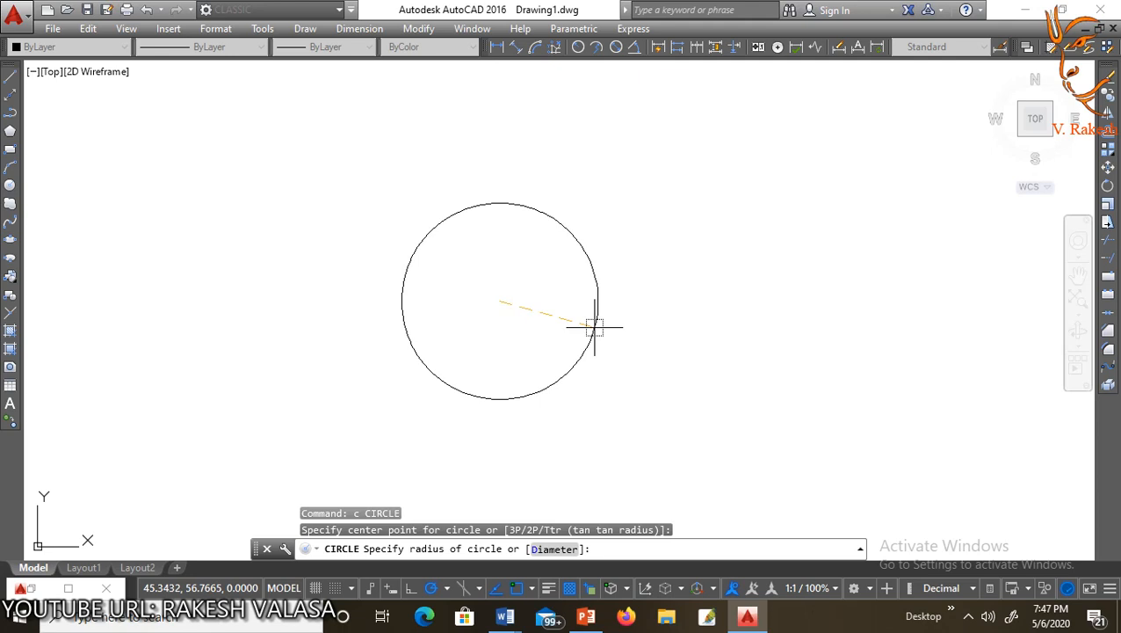
{"action": "key", "text": "Return"}
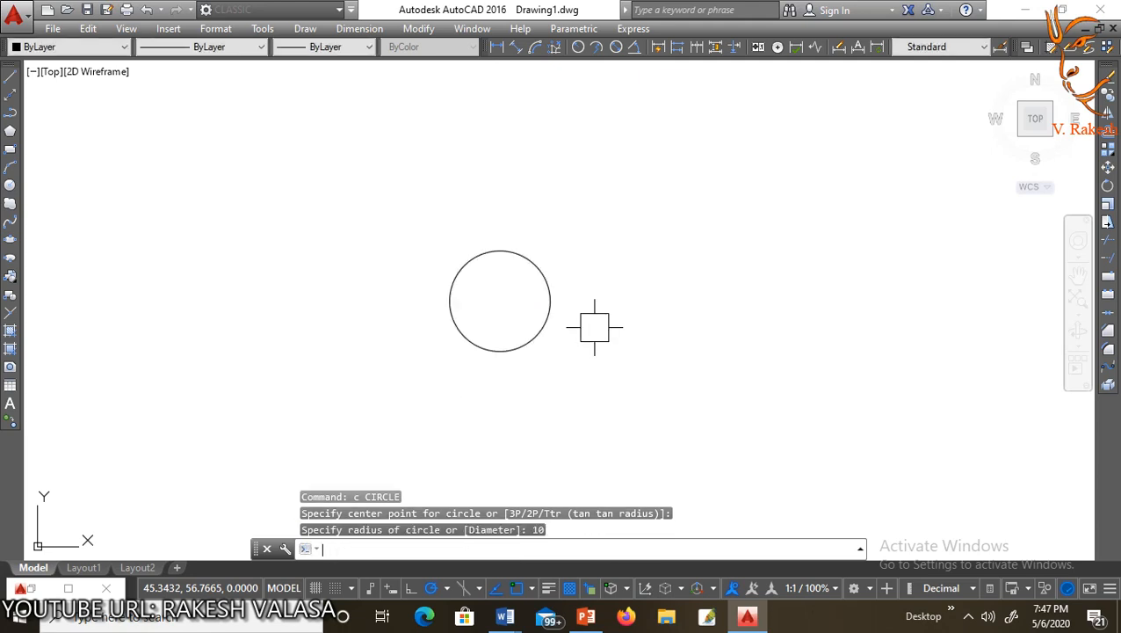
Step: Draw a second circle to the upper right of the first one, using the Diameter option with a diameter of 20
{"action": "type", "text": "c"}
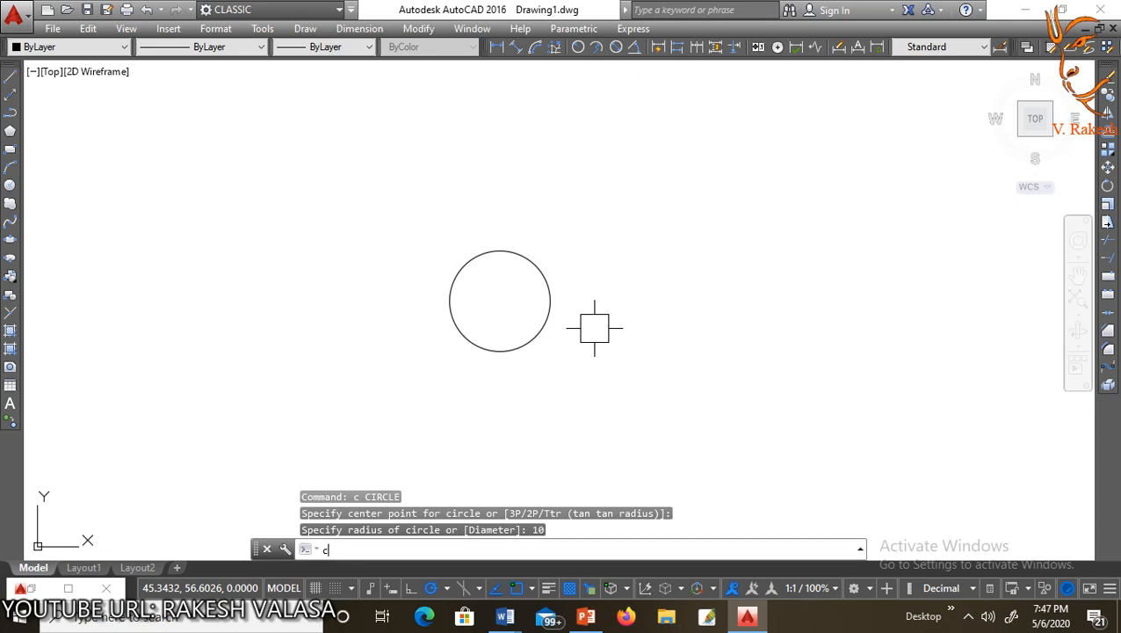
{"action": "key", "text": "Return"}
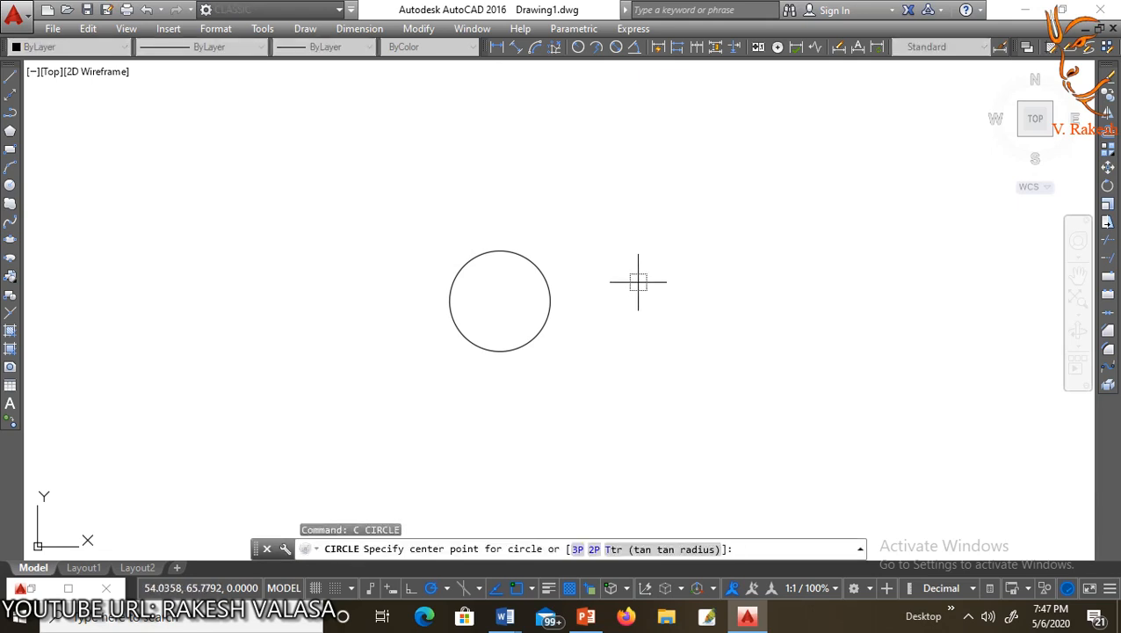
{"action": "left_click", "coordinate": [677, 270]}
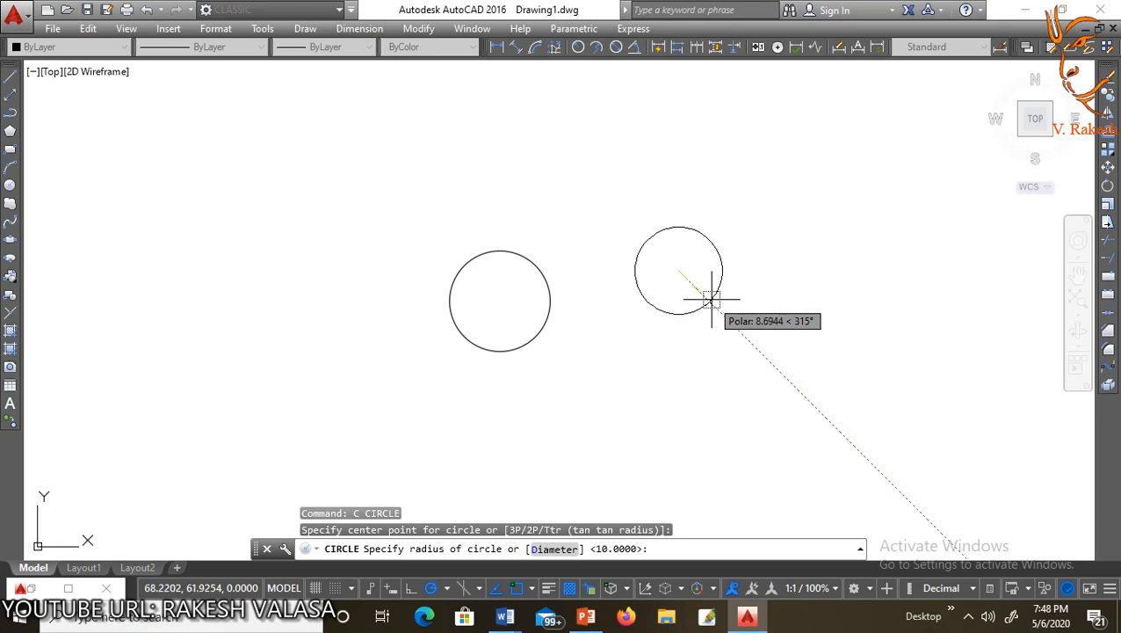
{"action": "type", "text": "d"}
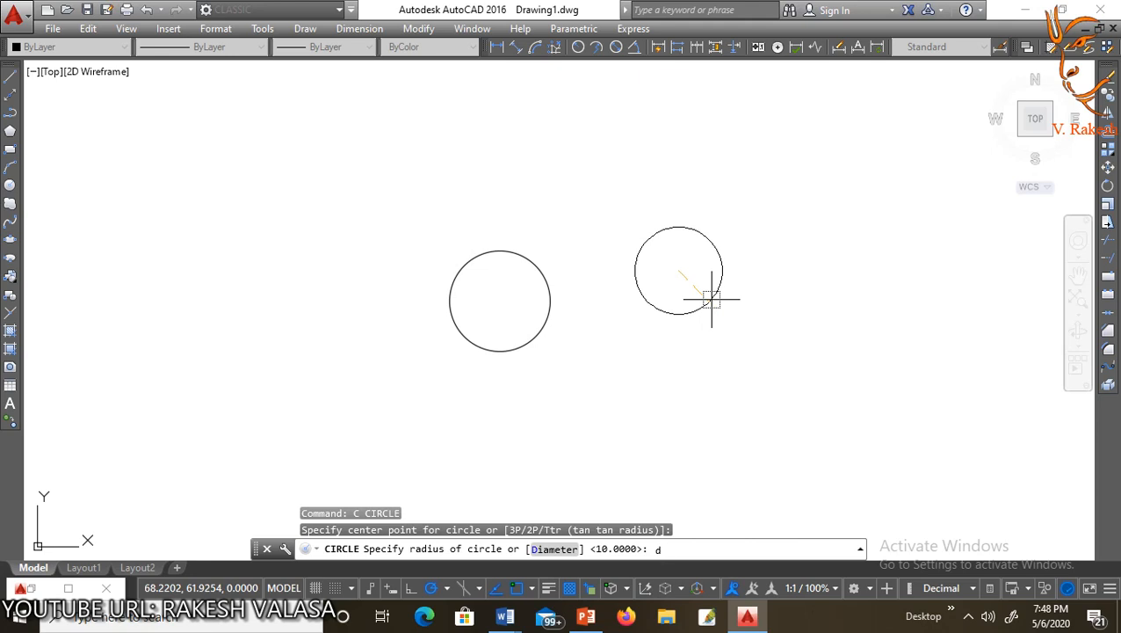
{"action": "key", "text": "Return"}
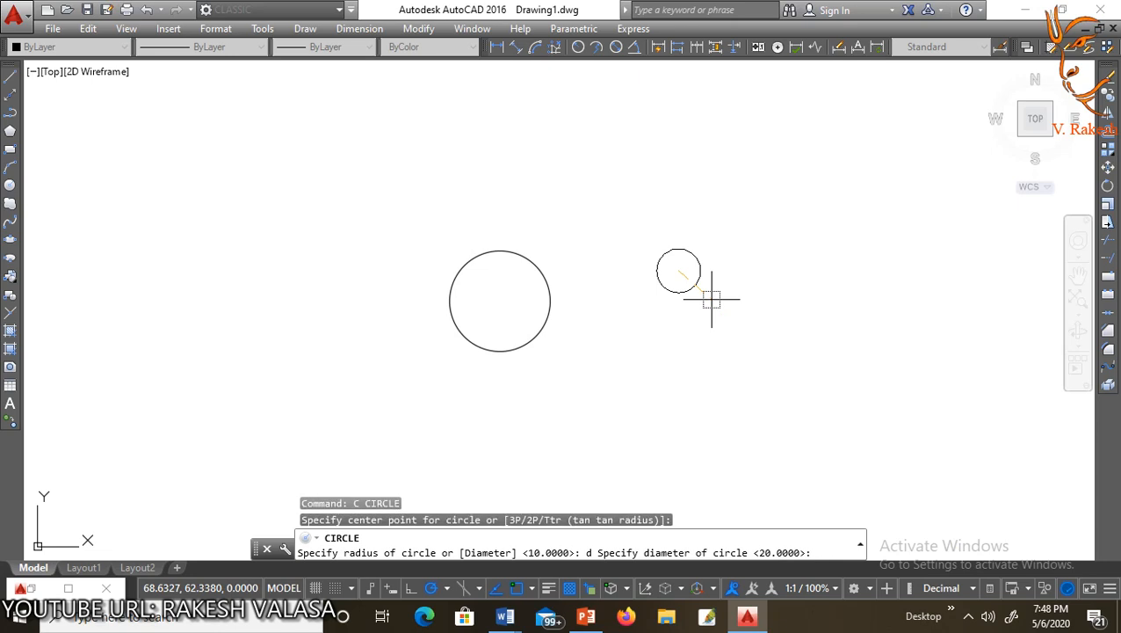
{"action": "type", "text": "20"}
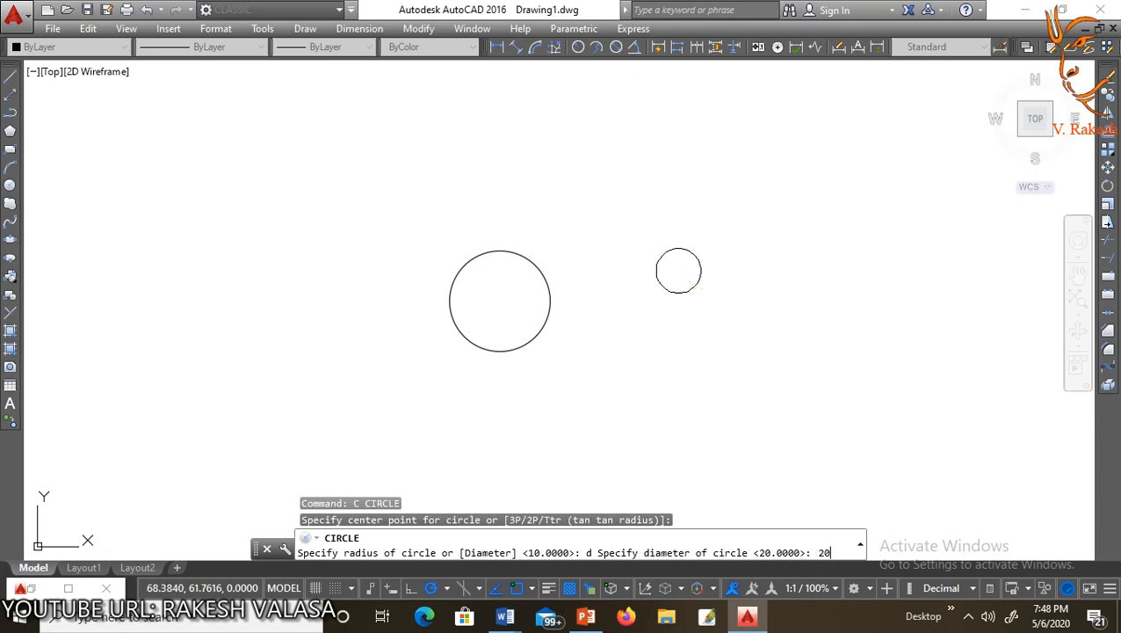
{"action": "key", "text": "Return"}
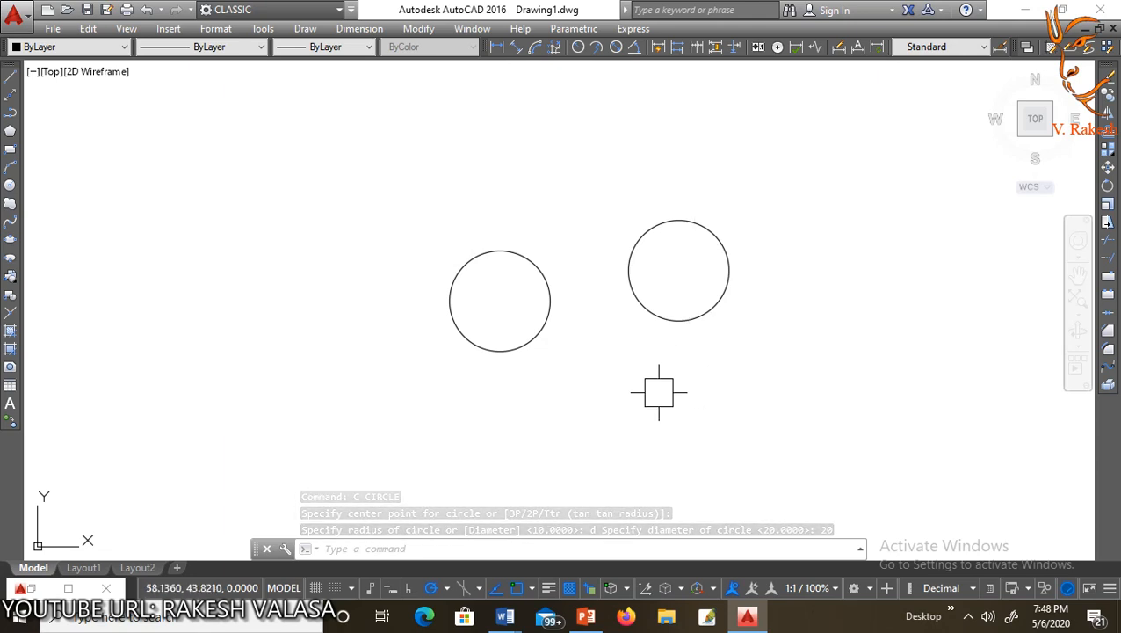
Step: Draw a circle with the 3P option between the two circles, starting on the left circle's upper right and ending at the right circle's left edge
{"action": "key", "text": "Return"}
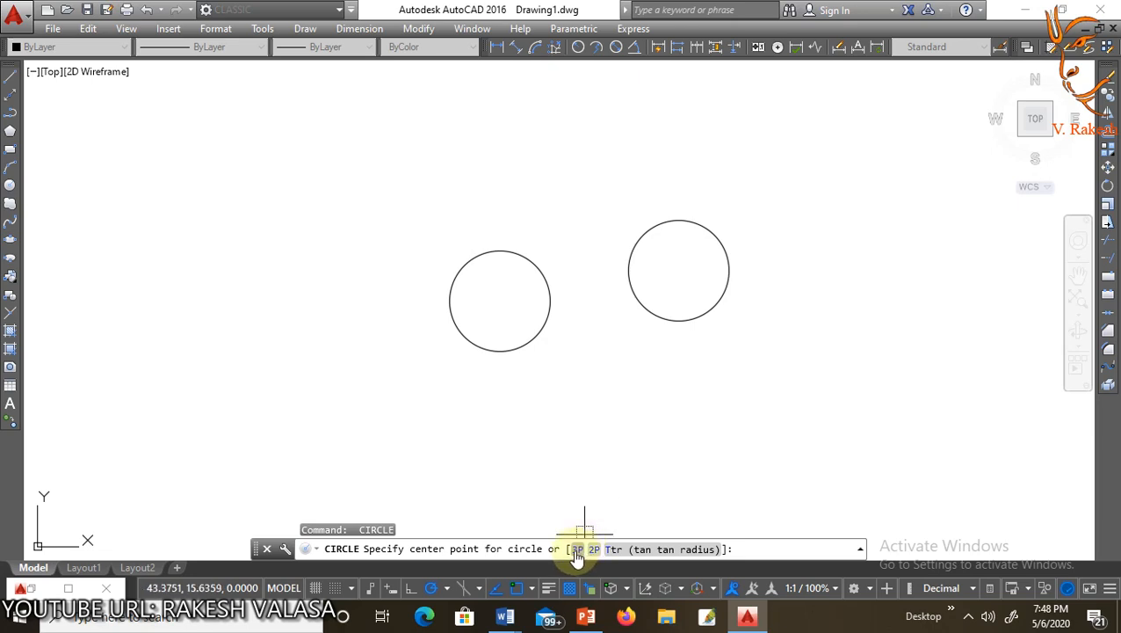
{"action": "left_click", "coordinate": [576, 551]}
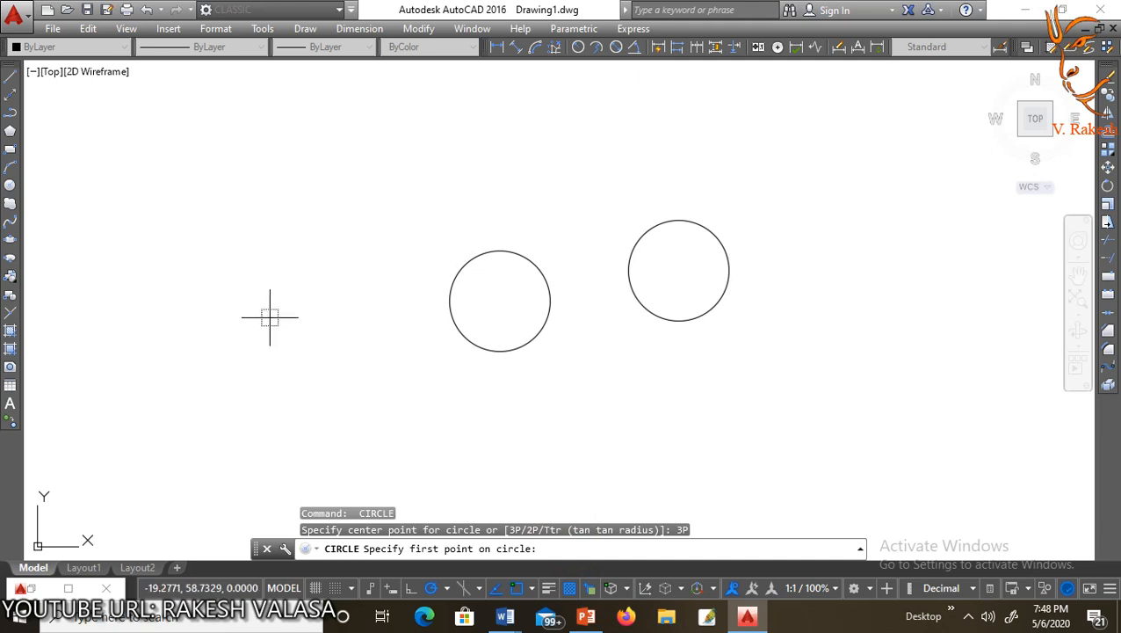
{"action": "left_click", "coordinate": [535, 265]}
{"action": "left_click", "coordinate": [600, 213]}
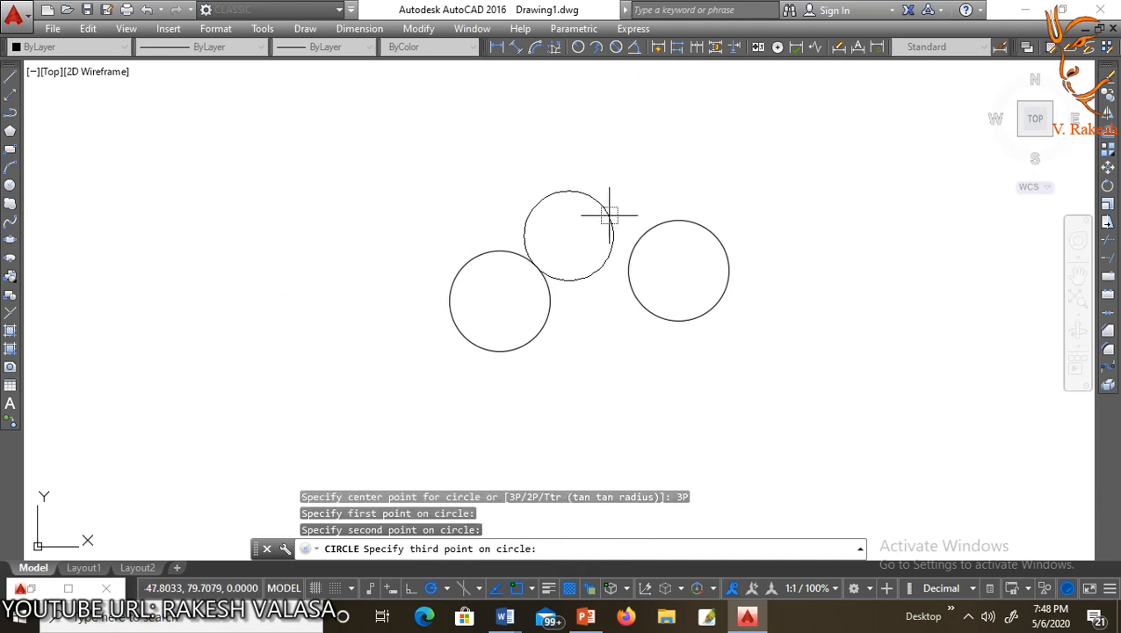
{"action": "left_click", "coordinate": [627, 256]}
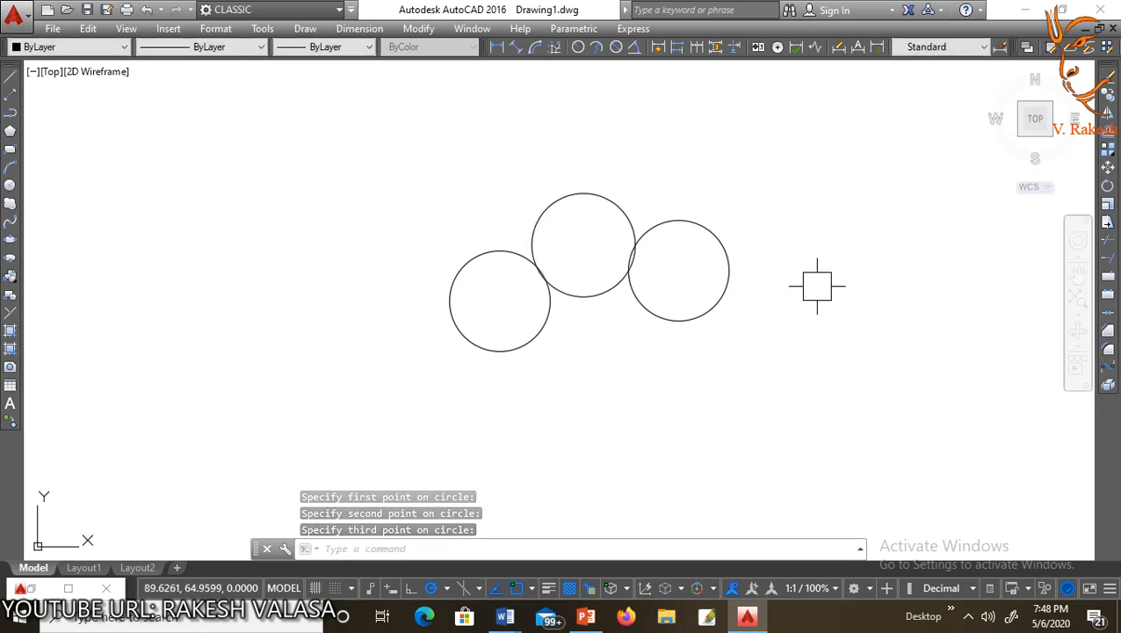
{"action": "key", "text": "Escape"}
{"action": "type", "text": "r"}
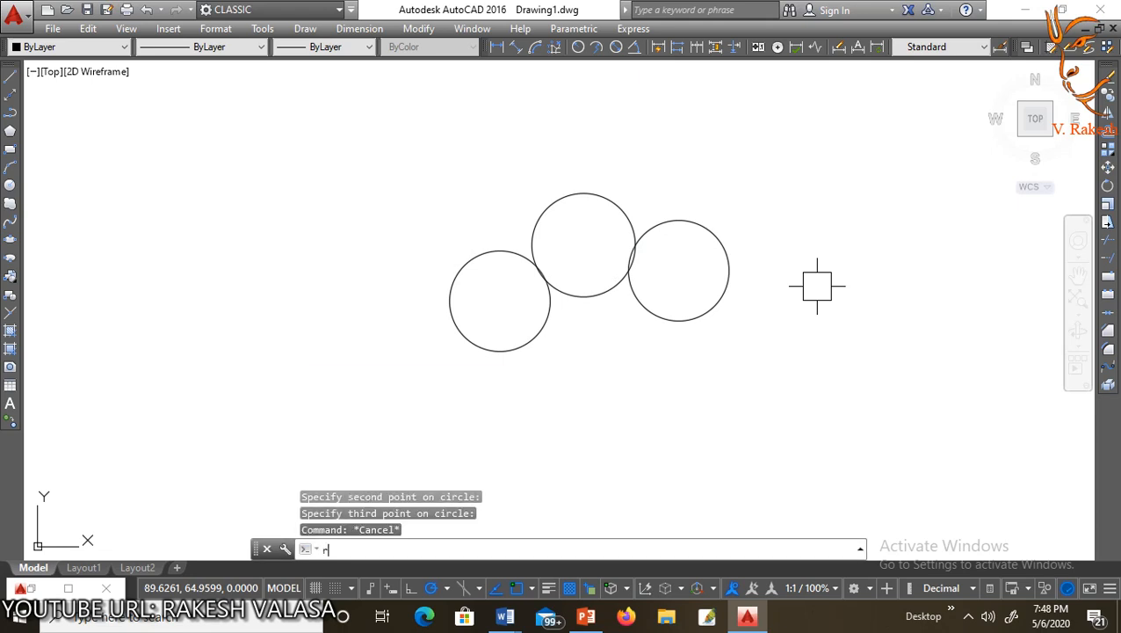
{"action": "type", "text": "ec"}
{"action": "key", "text": "Return"}
{"action": "left_click", "coordinate": [263, 251]}
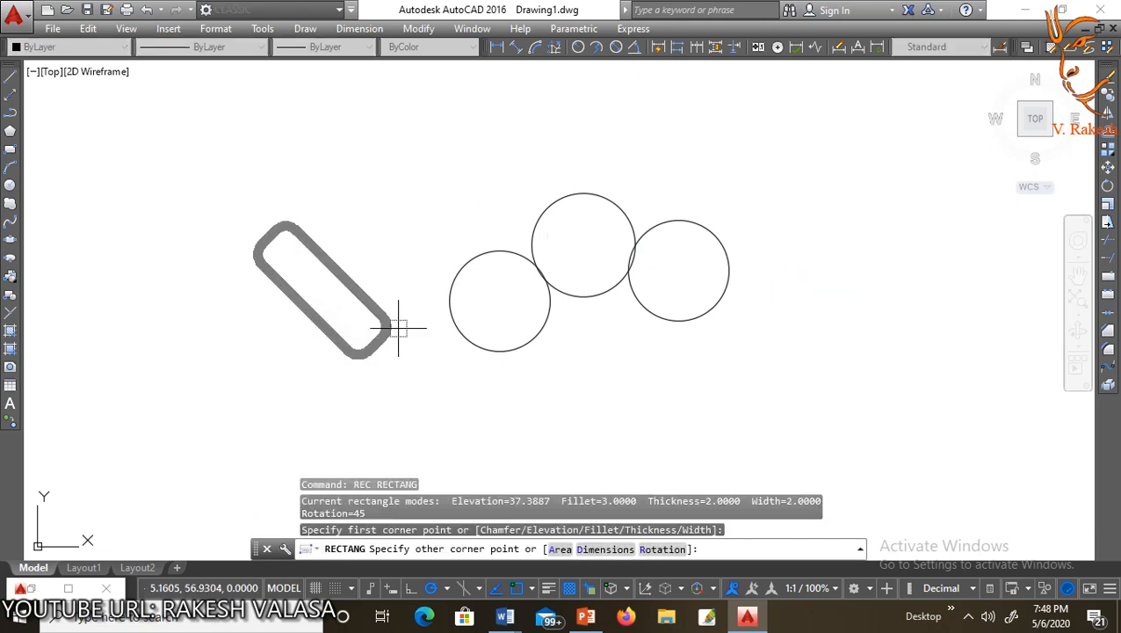
{"action": "key", "text": "Escape"}
Step: Set the rectangle line width to 0 and draw a narrow rectangle to the left of the circles by two opposite corners
{"action": "type", "text": "rec"}
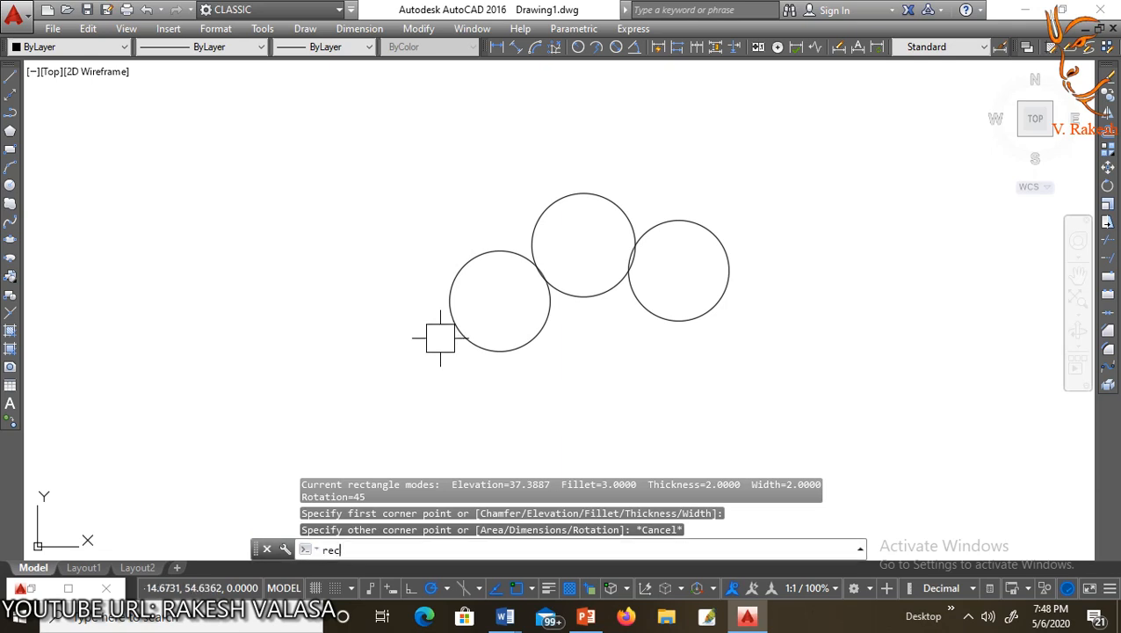
{"action": "key", "text": "Return"}
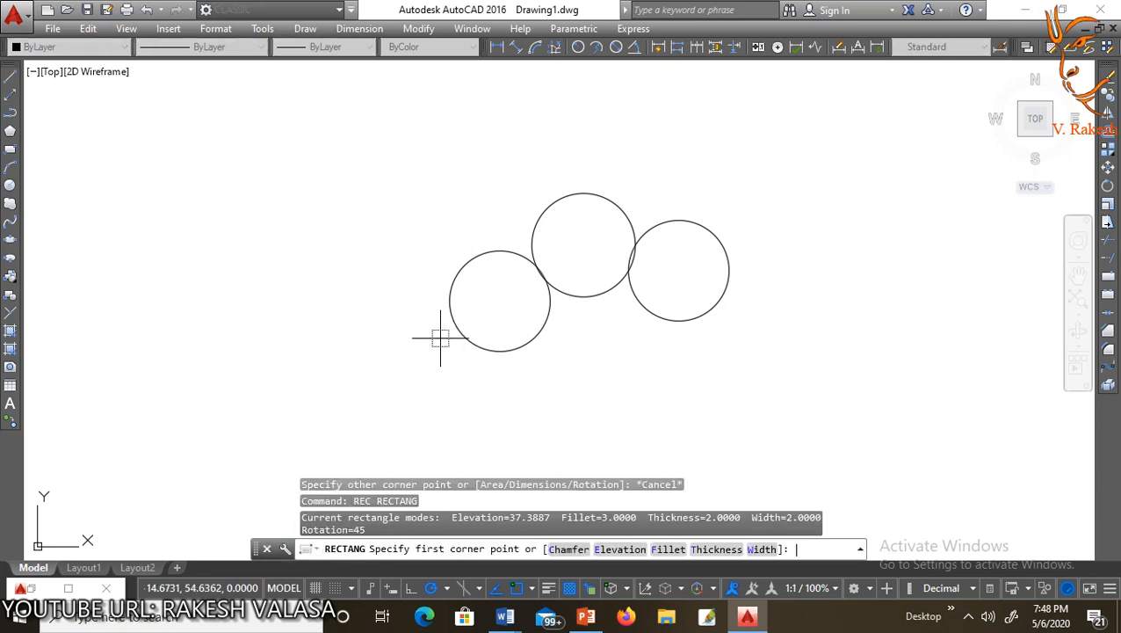
{"action": "type", "text": "w"}
{"action": "key", "text": "Return"}
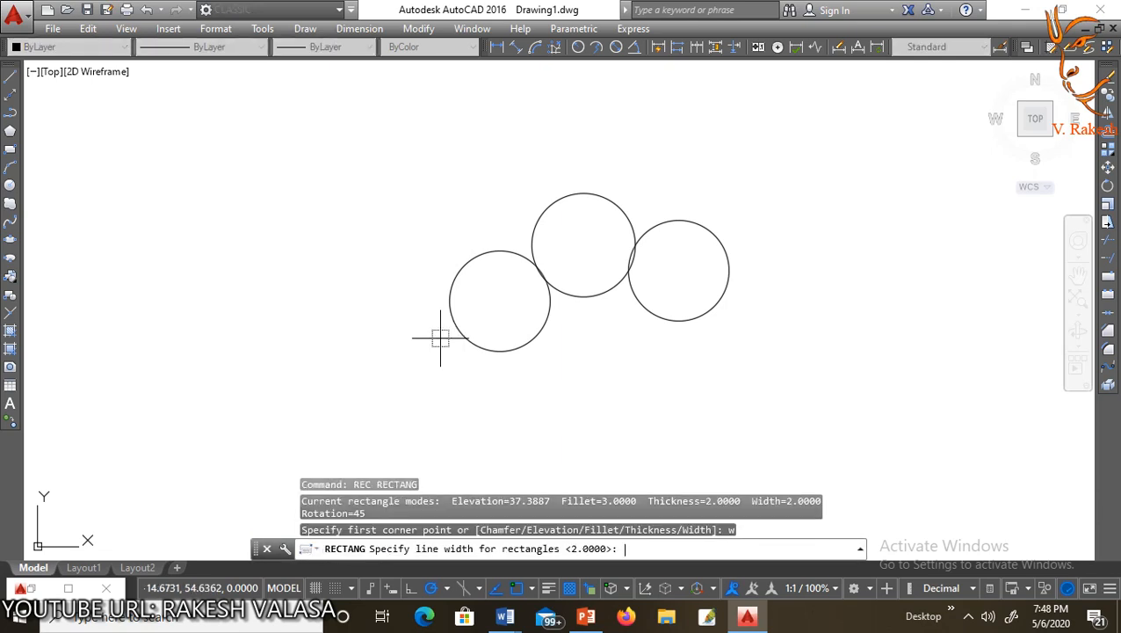
{"action": "type", "text": "0"}
{"action": "key", "text": "Return"}
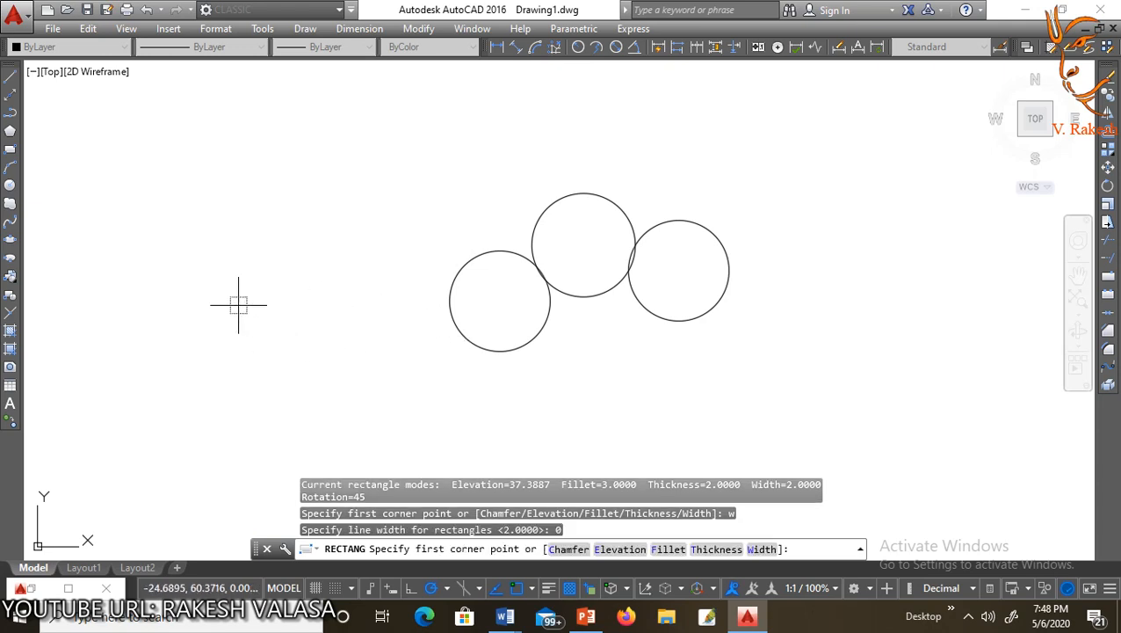
{"action": "left_click", "coordinate": [217, 278]}
{"action": "left_click", "coordinate": [355, 374]}
{"action": "key", "text": "Escape"}
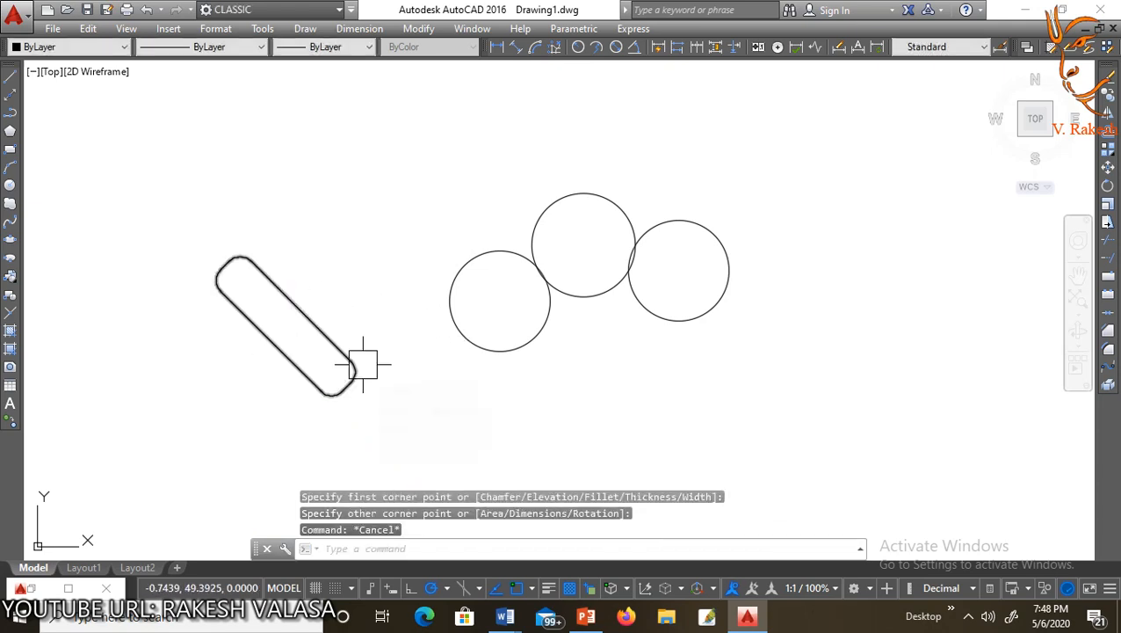
Step: Draw a larger rectangle above the narrow one by two opposite corners, keeping the current rectangle modes
{"action": "type", "text": "rec"}
{"action": "key", "text": "Return"}
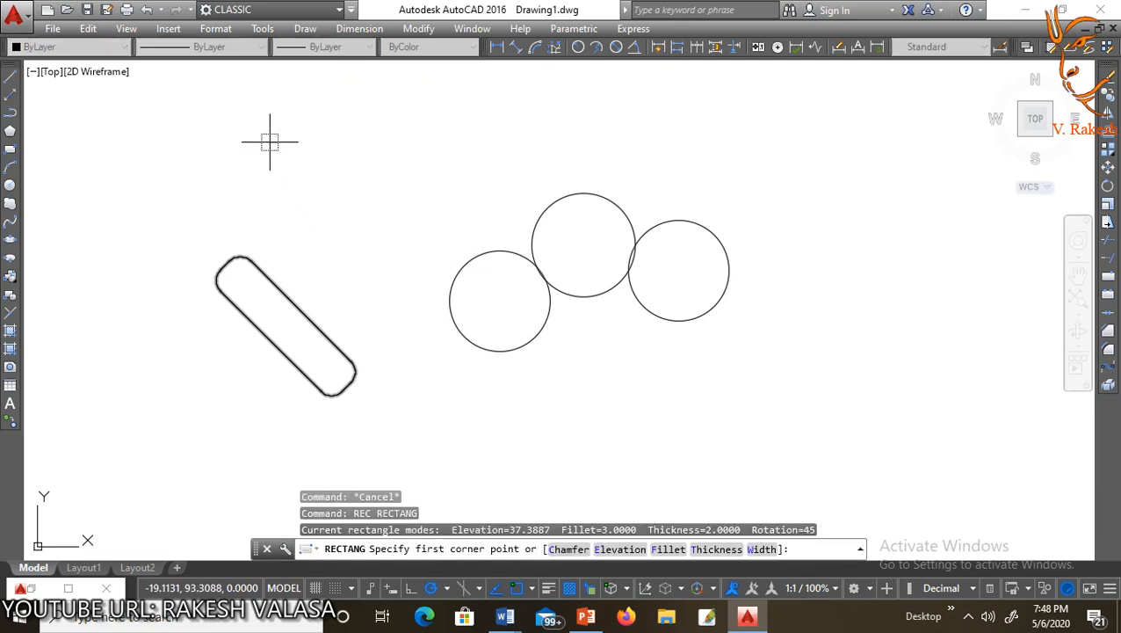
{"action": "left_click", "coordinate": [270, 138]}
{"action": "left_click", "coordinate": [482, 186]}
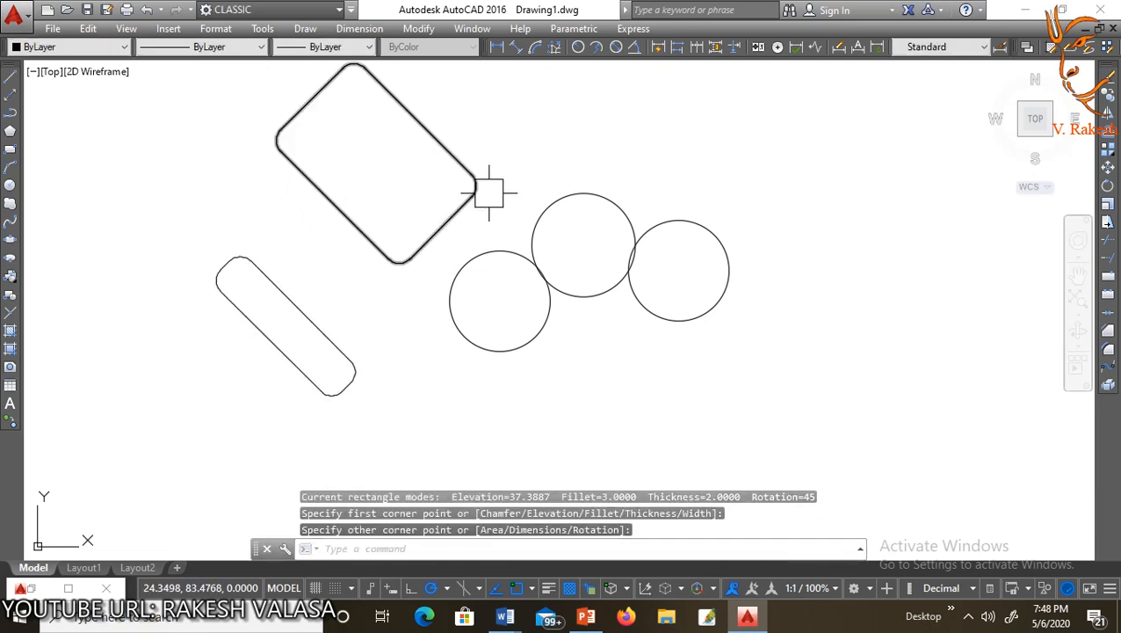
{"action": "key", "text": "Escape"}
Step: Draw a circle with the 3P option inside the larger rotated rectangle, through points on its lower-right, upper-right and lower-left sides
{"action": "scroll", "coordinate": [453, 363], "scroll_direction": "down", "scroll_amount": 2}
{"action": "scroll", "coordinate": [413, 206], "scroll_direction": "up", "scroll_amount": 4}
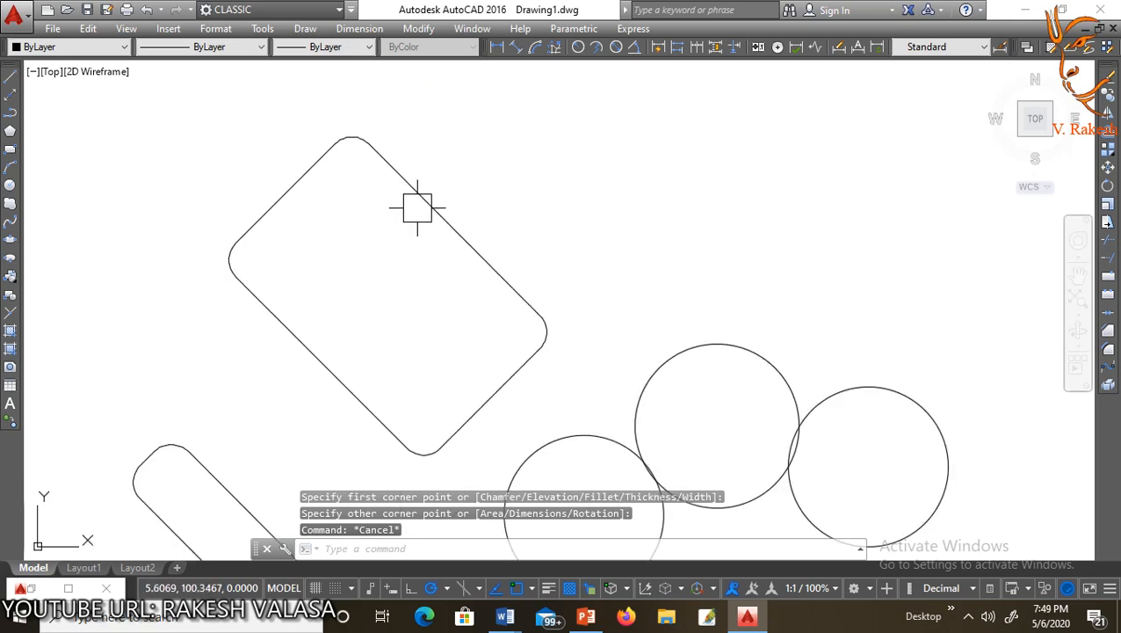
{"action": "type", "text": "c"}
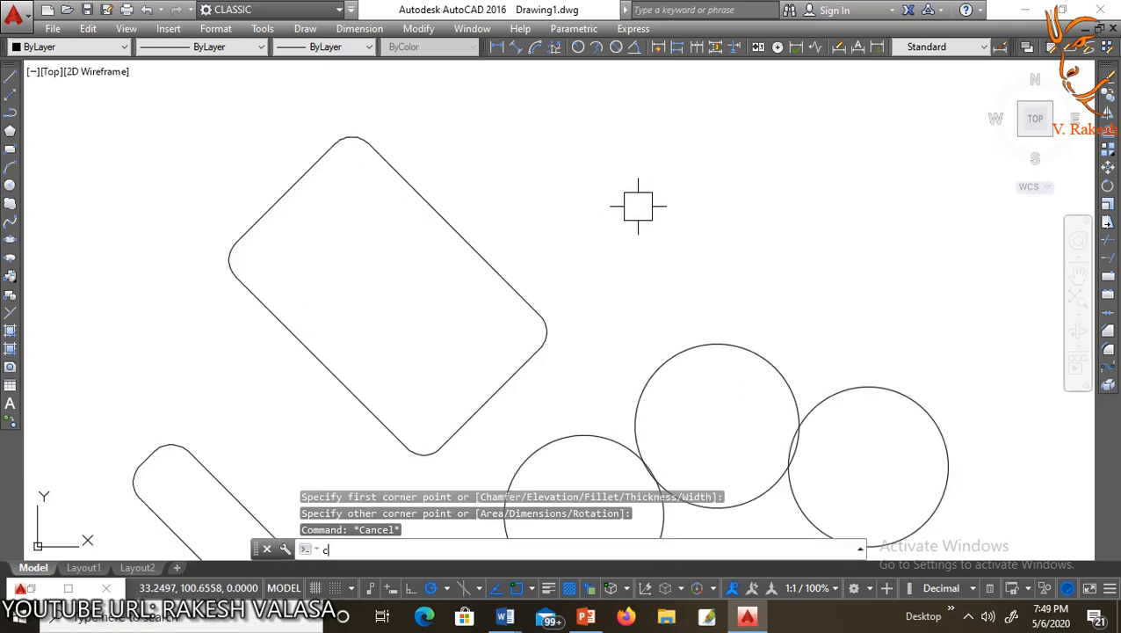
{"action": "key", "text": "Return"}
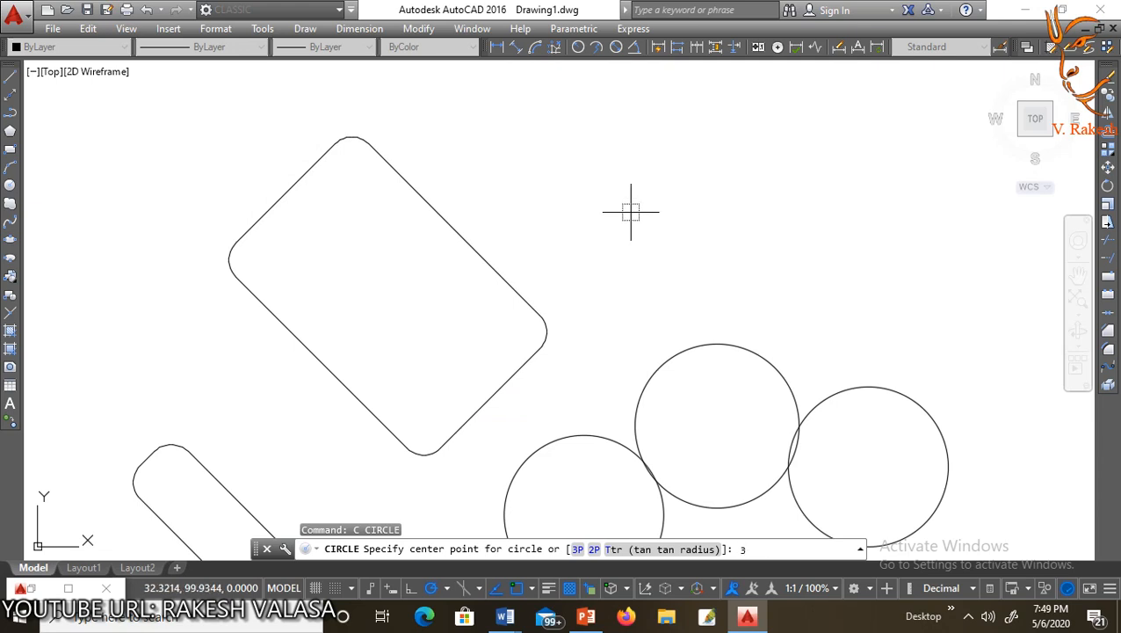
{"action": "type", "text": "3p"}
{"action": "key", "text": "Return"}
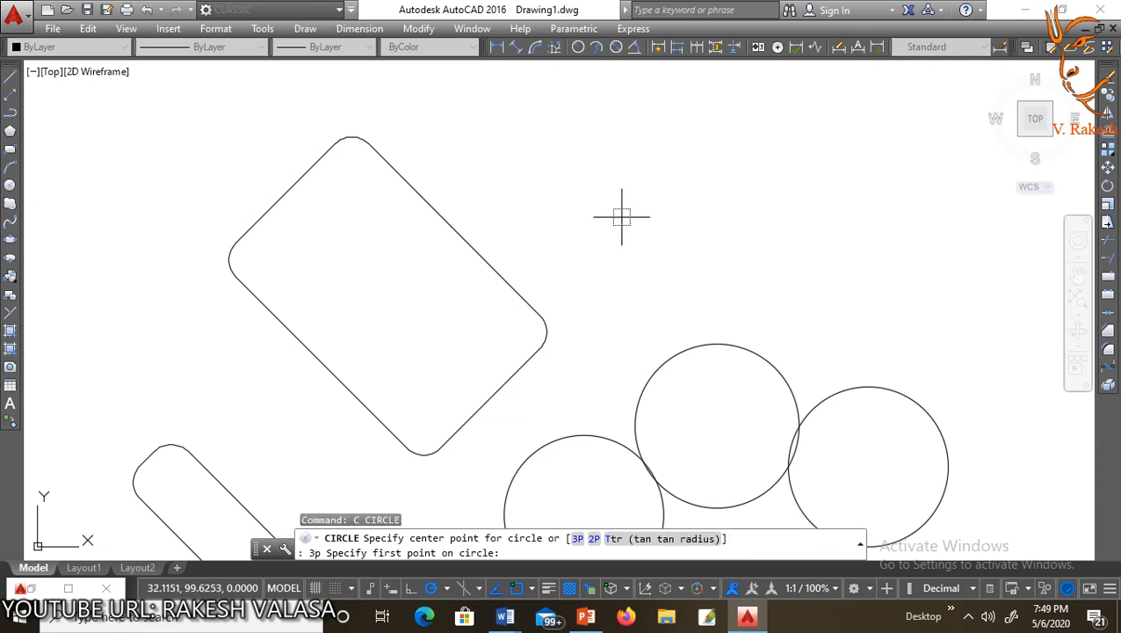
{"action": "left_click", "coordinate": [489, 398]}
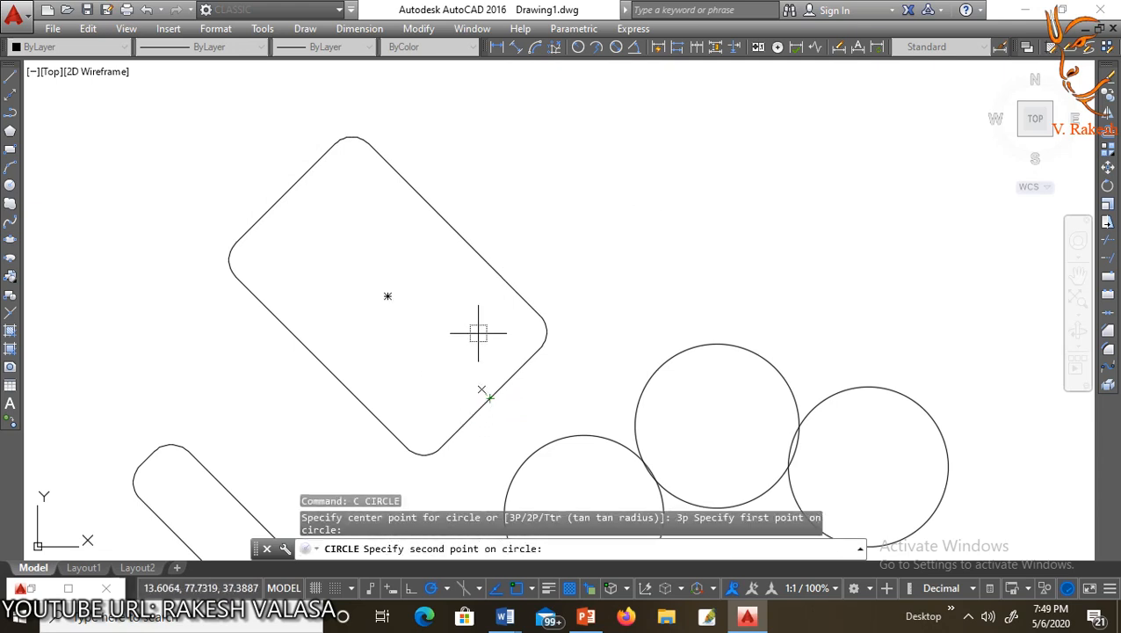
{"action": "left_click", "coordinate": [454, 229]}
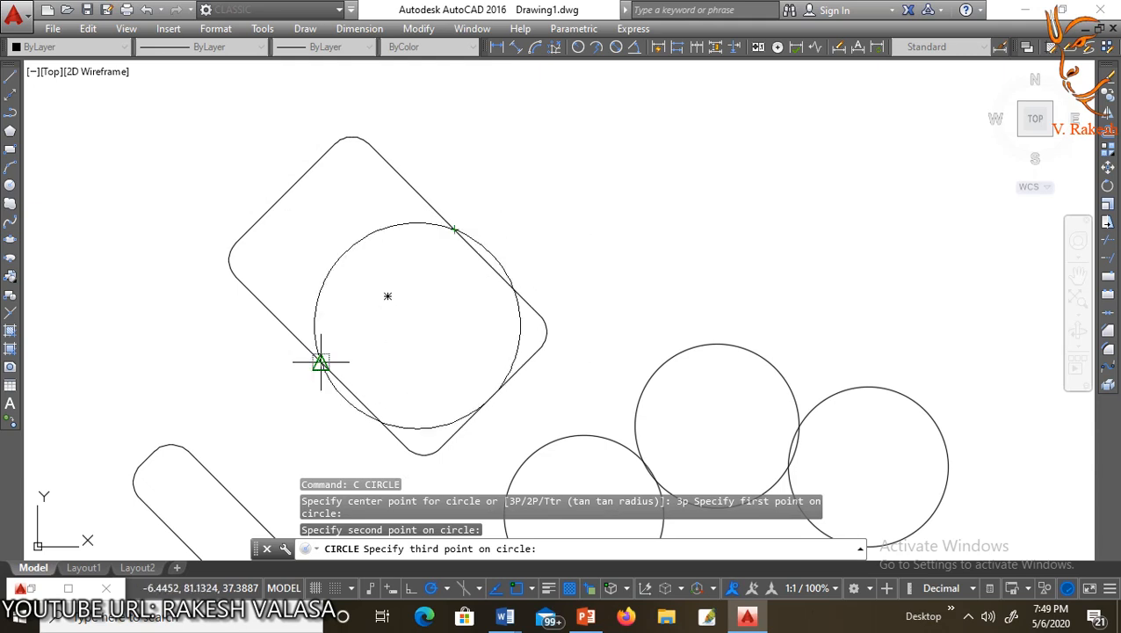
{"action": "left_click", "coordinate": [360, 401]}
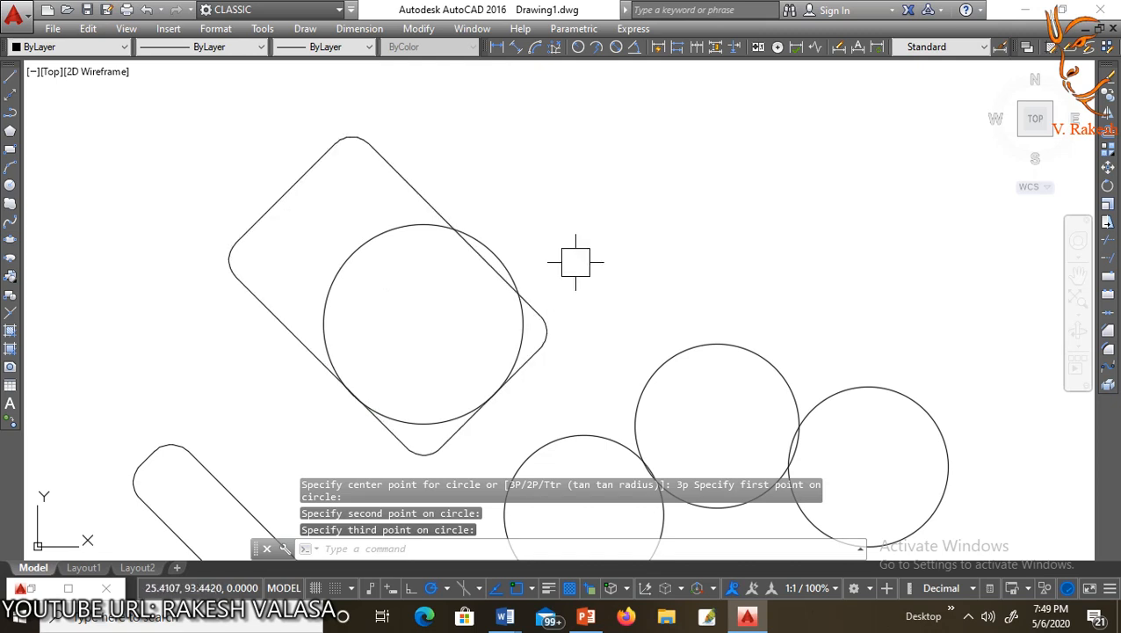
Step: Delete the three-point circle and draw a 2P circle with its diameter between the midpoints of the rectangle's two long sides
{"action": "left_click", "coordinate": [363, 236]}
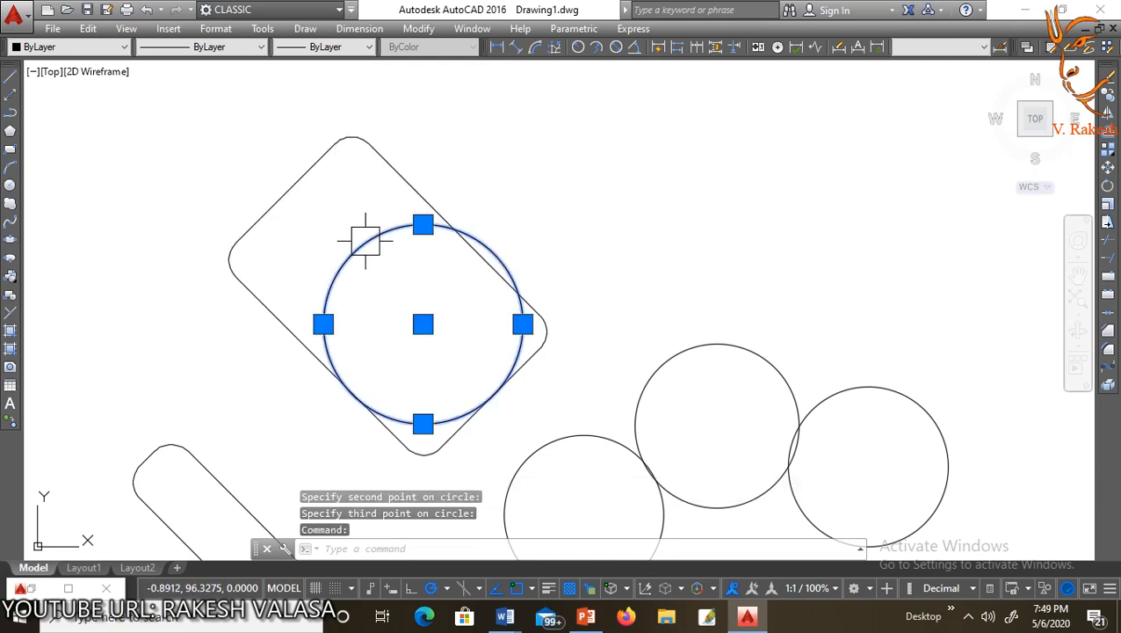
{"action": "key", "text": "Delete"}
{"action": "type", "text": "2p"}
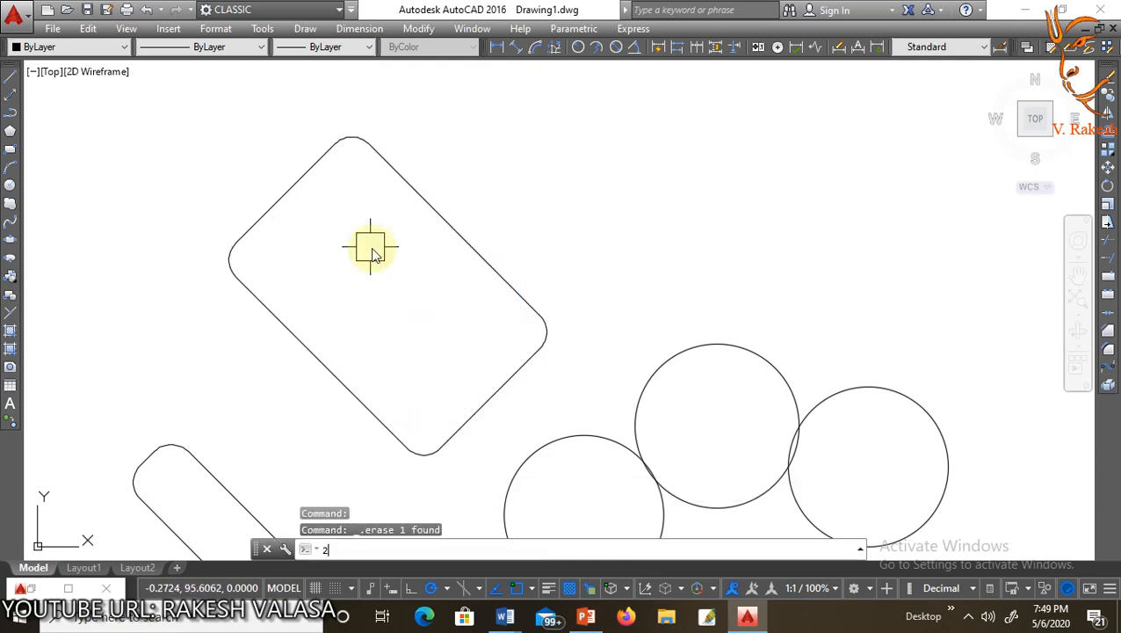
{"action": "key", "text": "BackSpace"}
{"action": "key", "text": "BackSpace"}
{"action": "type", "text": "c"}
{"action": "key", "text": "Return"}
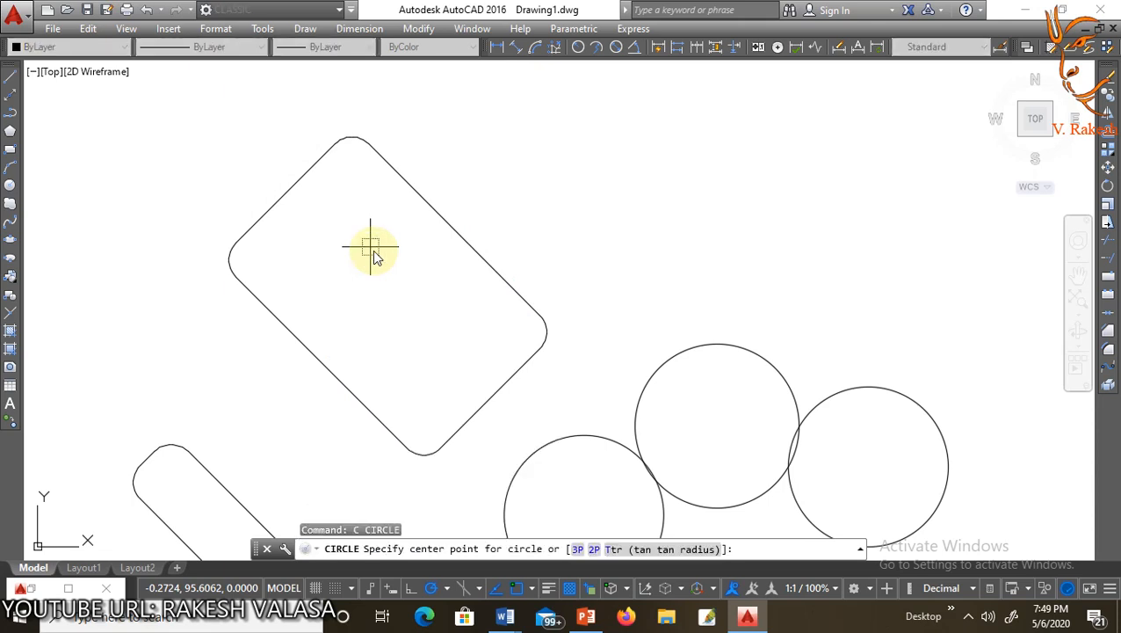
{"action": "type", "text": "2p"}
{"action": "key", "text": "Return"}
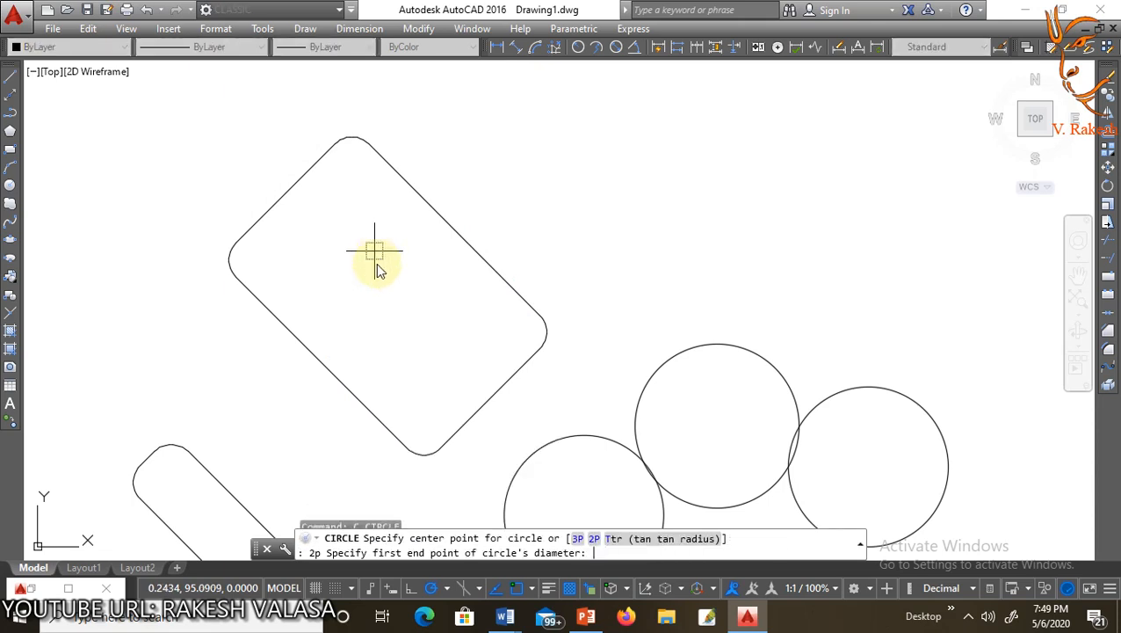
{"action": "left_click", "coordinate": [321, 362]}
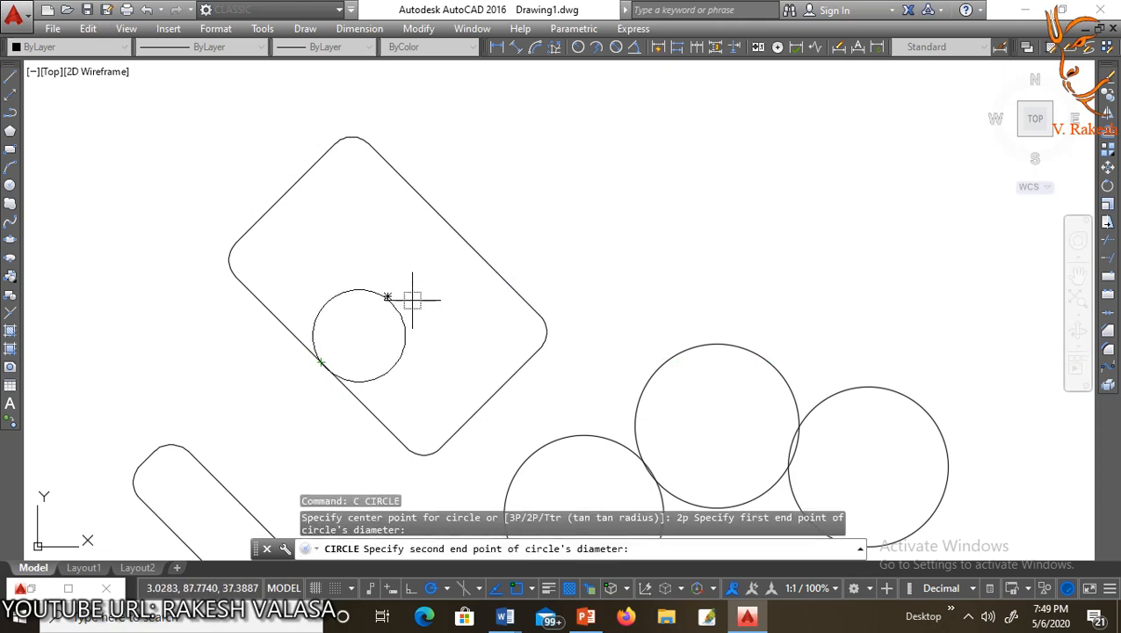
{"action": "left_click", "coordinate": [454, 229]}
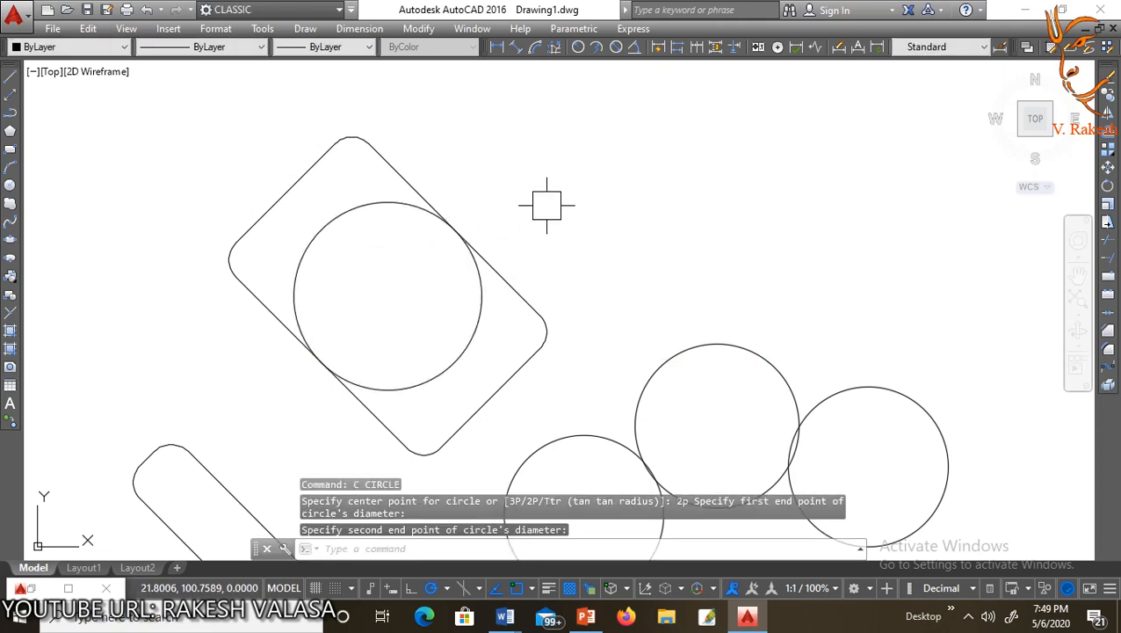
Step: Undo the 2P circle and the previous deletion, and erase all objects from the drawing
{"action": "key", "text": "ctrl+z"}
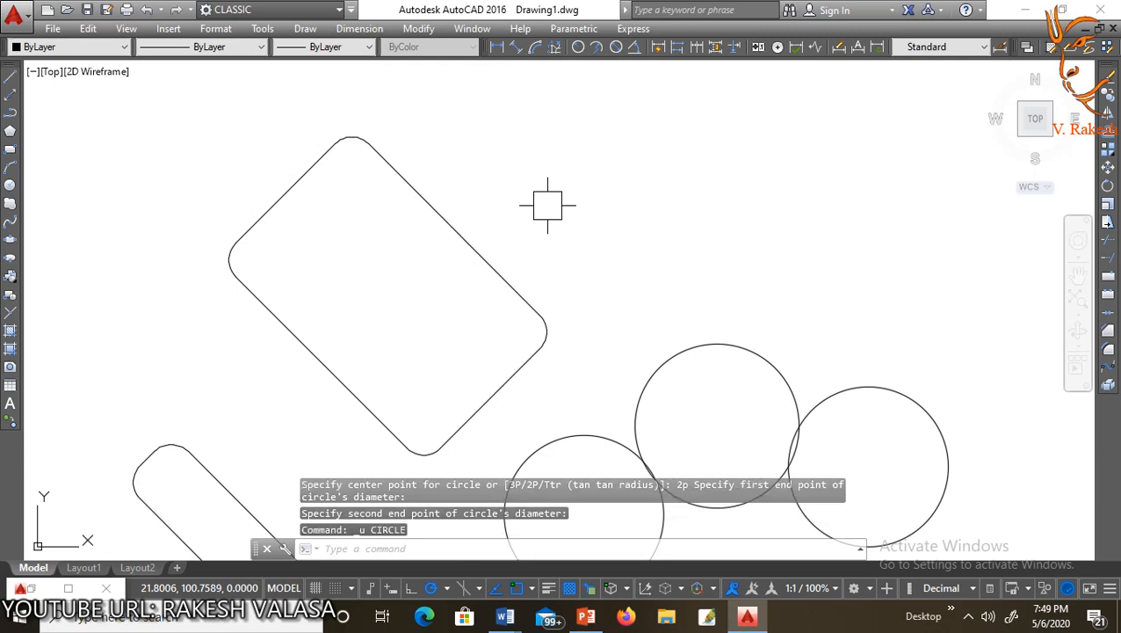
{"action": "type", "text": "u"}
{"action": "key", "text": "Return"}
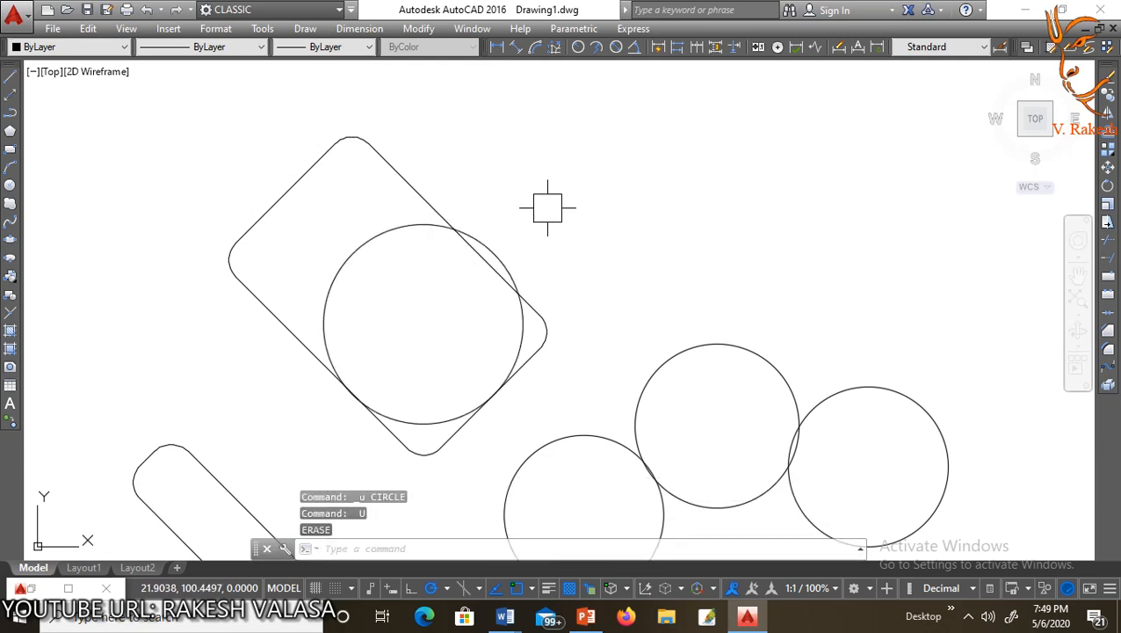
{"action": "key", "text": "ctrl+a"}
{"action": "key", "text": "Delete"}
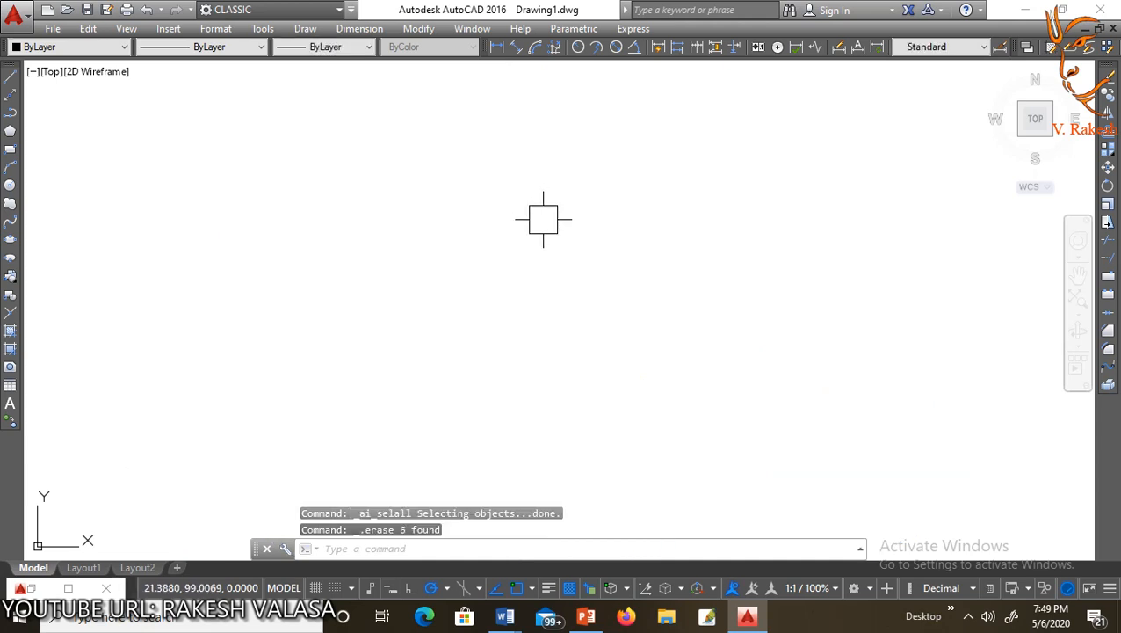
Step: Draw a rectangle by two opposite corners in the middle of the empty drawing, keeping the current rectangle modes
{"action": "type", "text": "rec"}
{"action": "key", "text": "Return"}
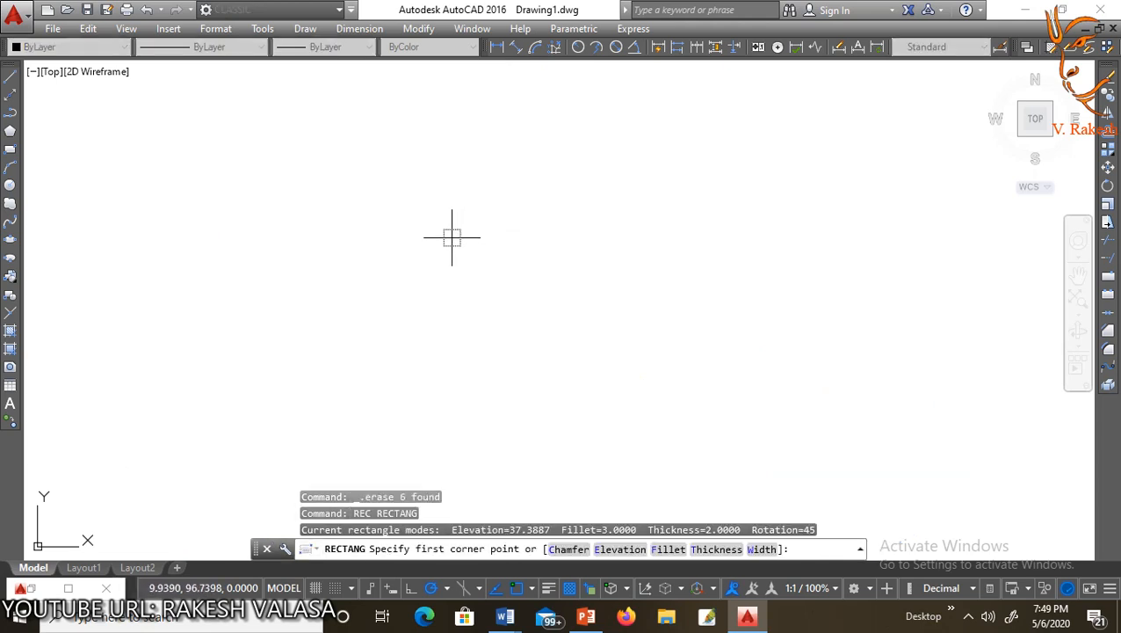
{"action": "left_click", "coordinate": [458, 238]}
{"action": "left_click", "coordinate": [713, 302]}
{"action": "key", "text": "Escape"}
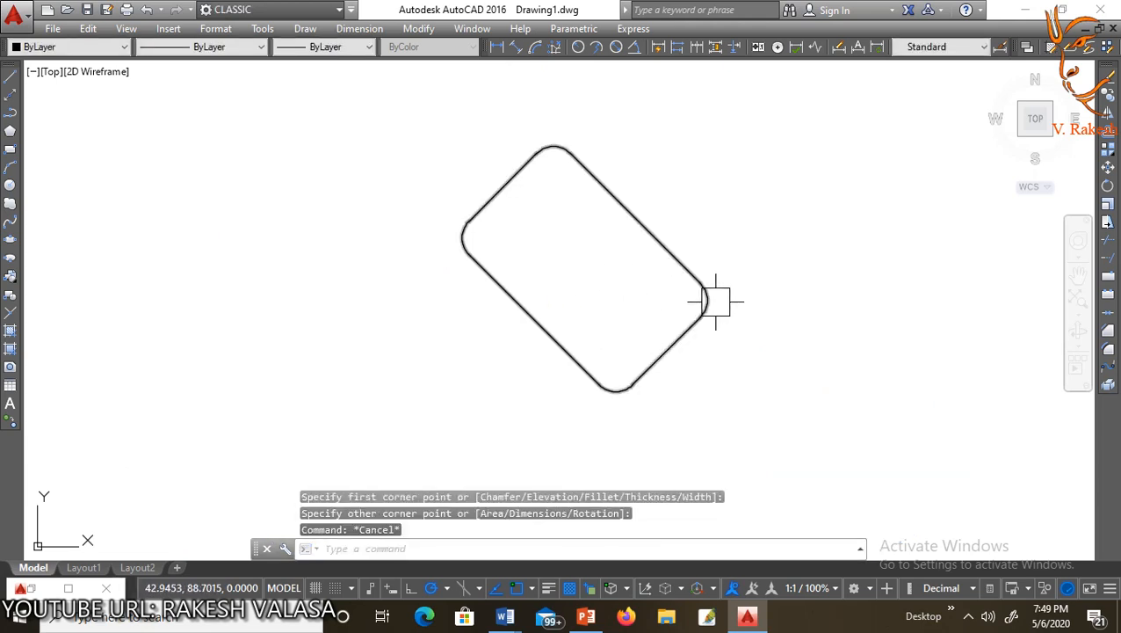
Step: Draw a Ttr circle of radius 20 tangent to the rectangle's lower-left and lower-right sides, and erase all objects
{"action": "type", "text": "c"}
{"action": "key", "text": "Return"}
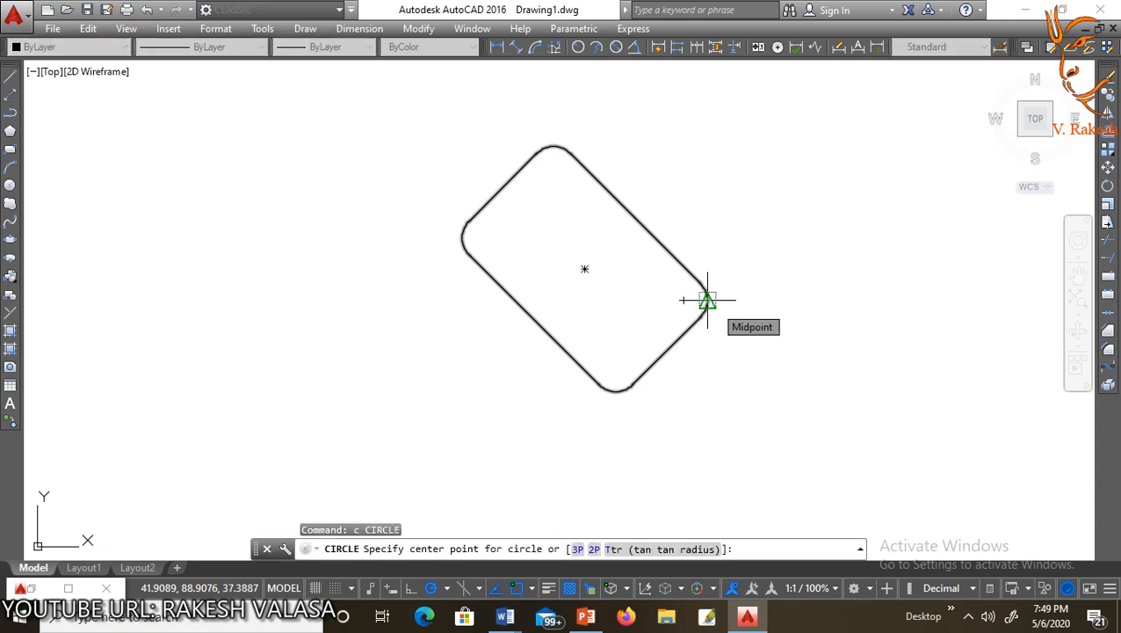
{"action": "type", "text": "t"}
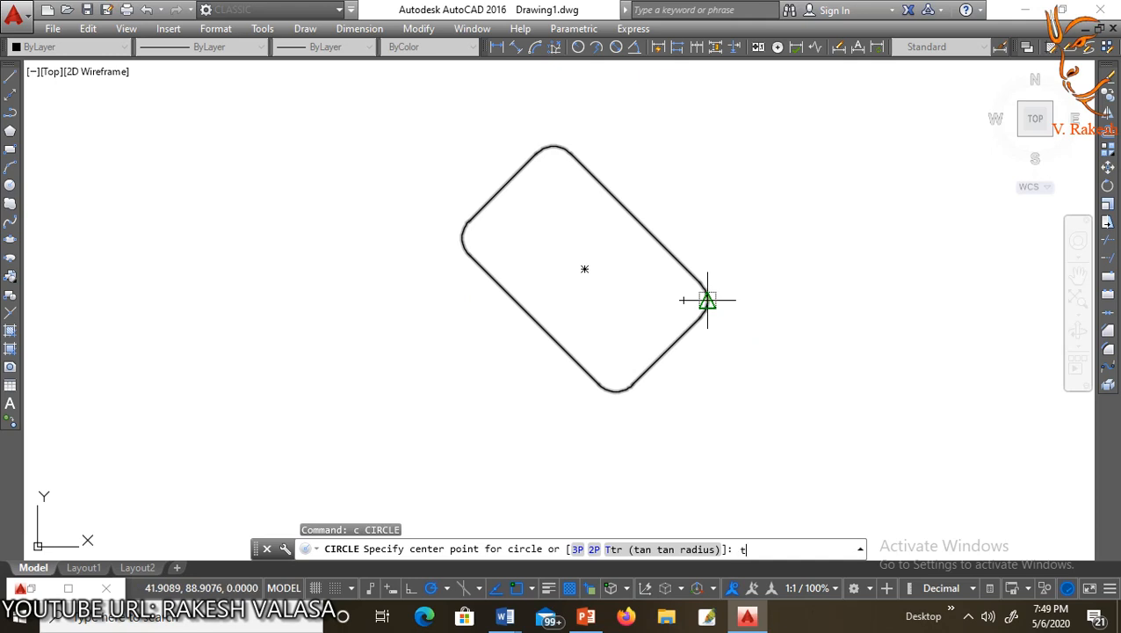
{"action": "key", "text": "Return"}
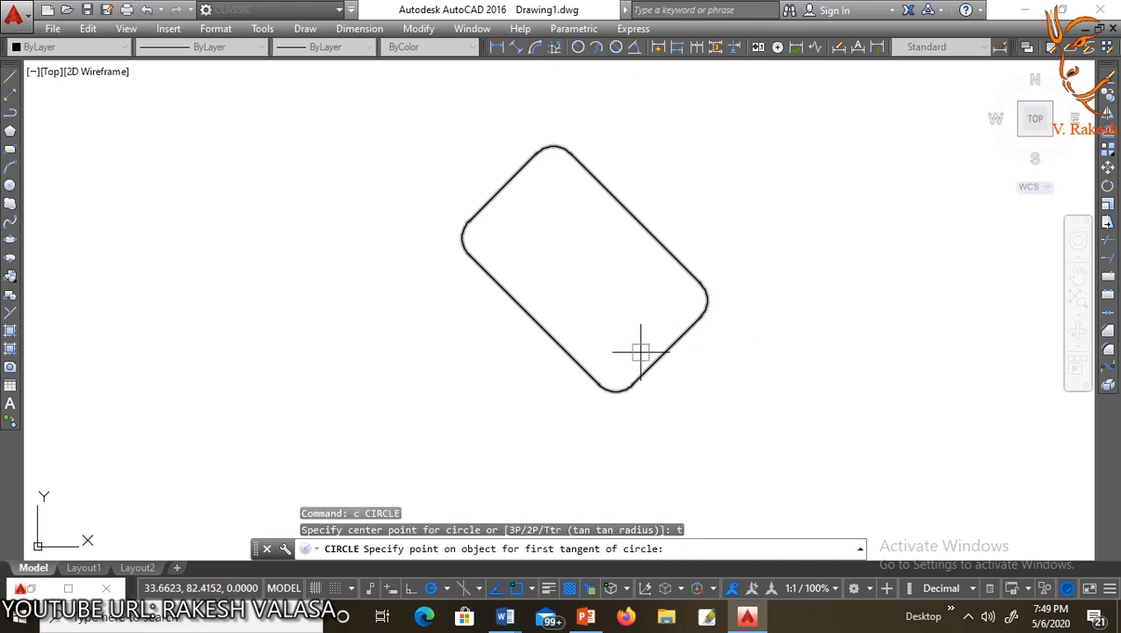
{"action": "left_click", "coordinate": [547, 334]}
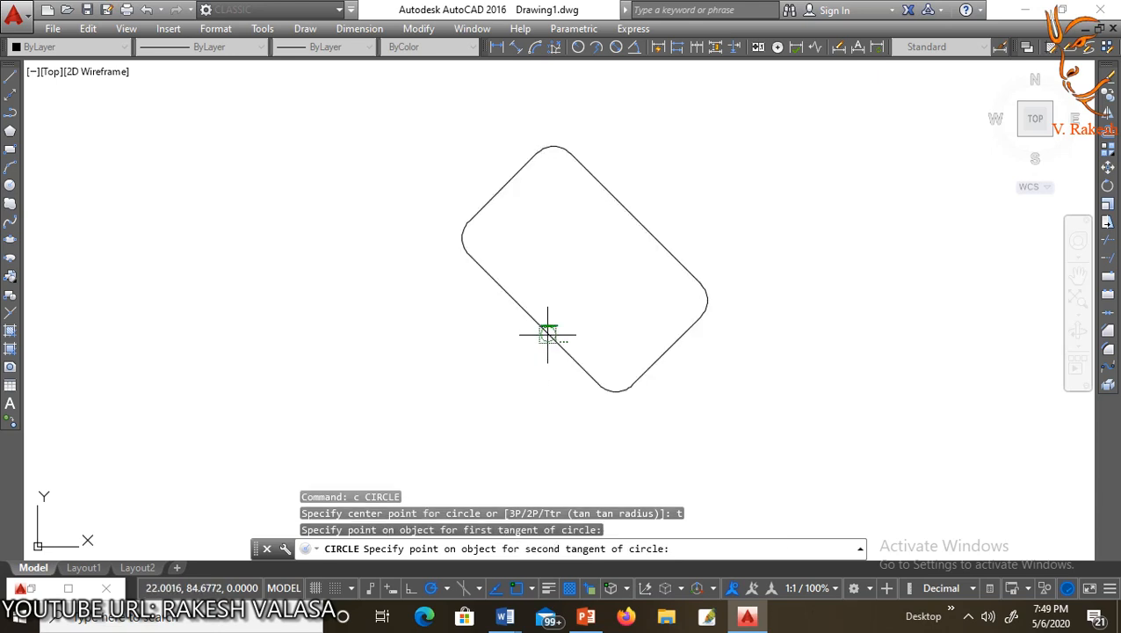
{"action": "left_click", "coordinate": [667, 350]}
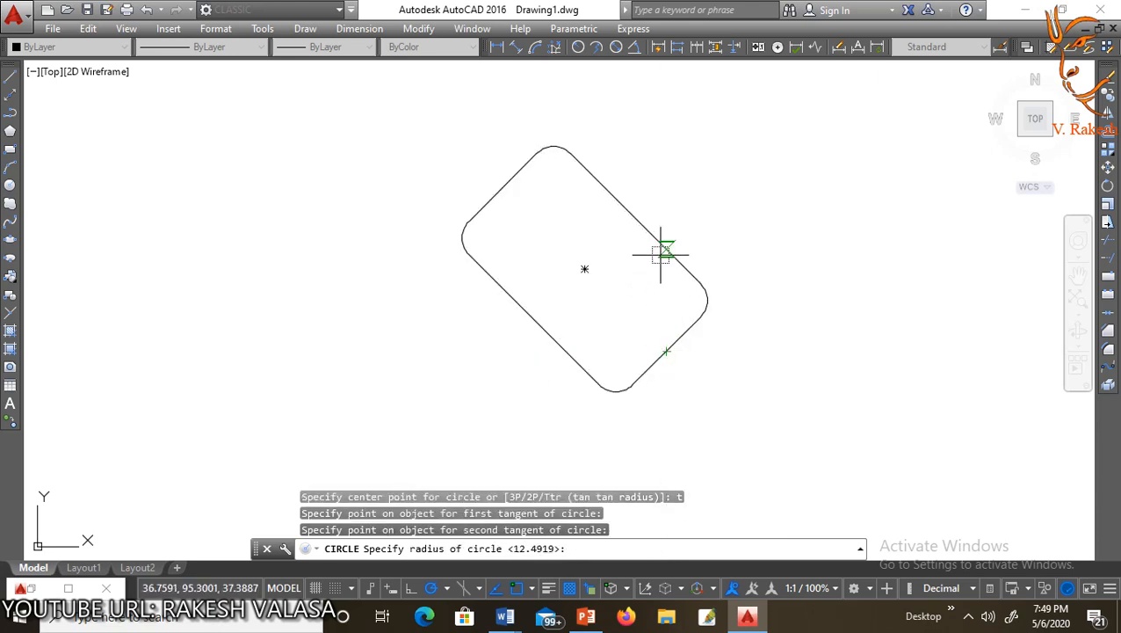
{"action": "type", "text": "20"}
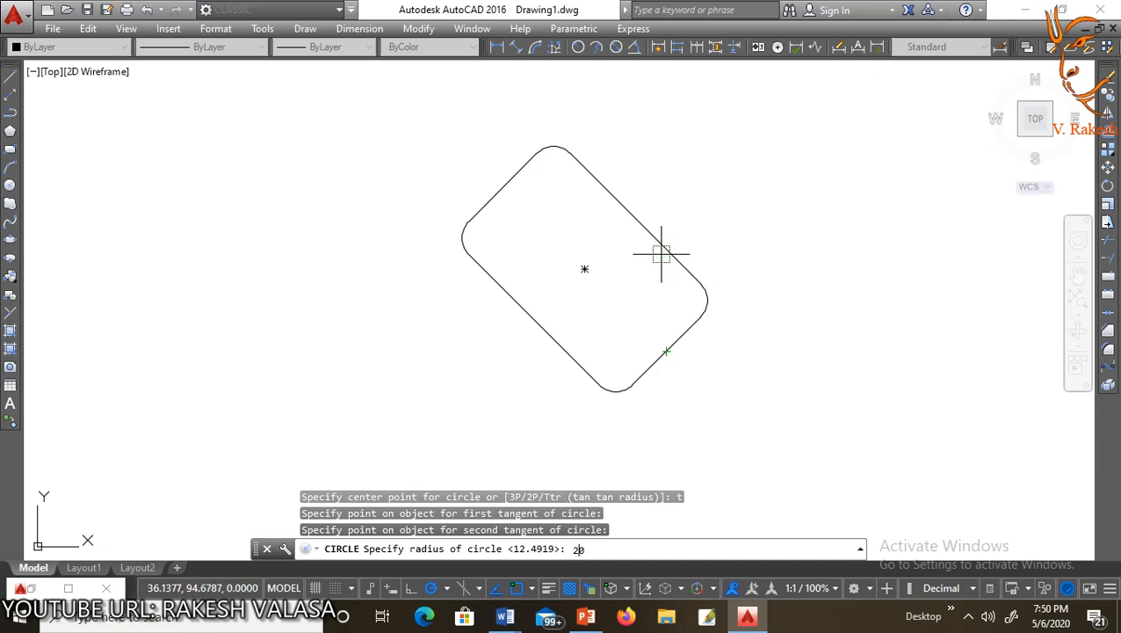
{"action": "key", "text": "Return"}
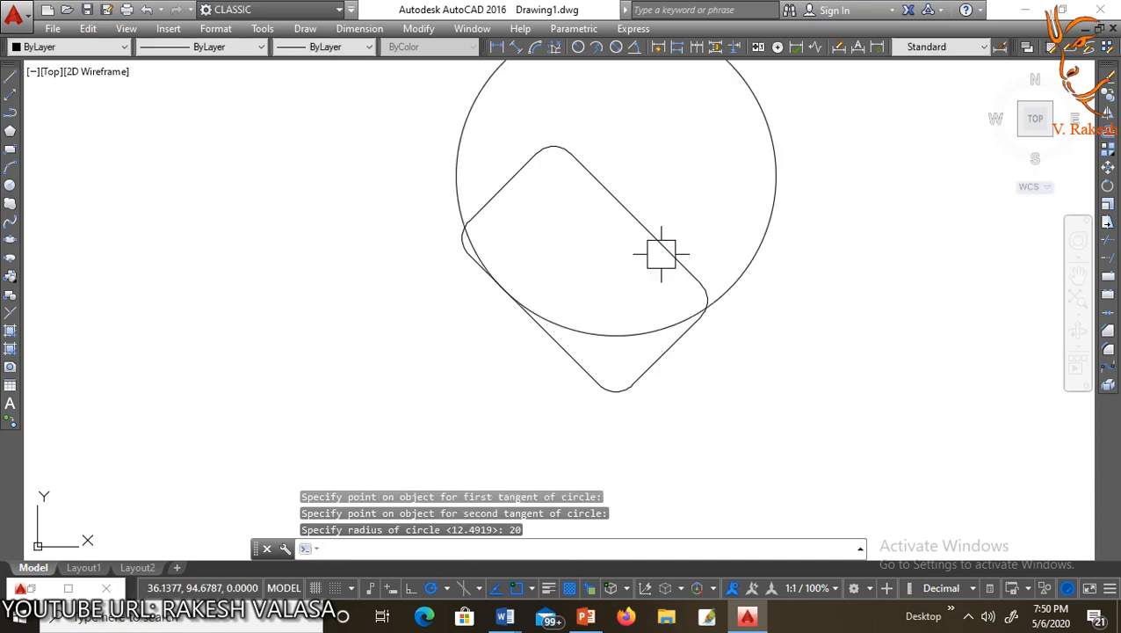
{"action": "key", "text": "ctrl+a"}
{"action": "key", "text": "Delete"}
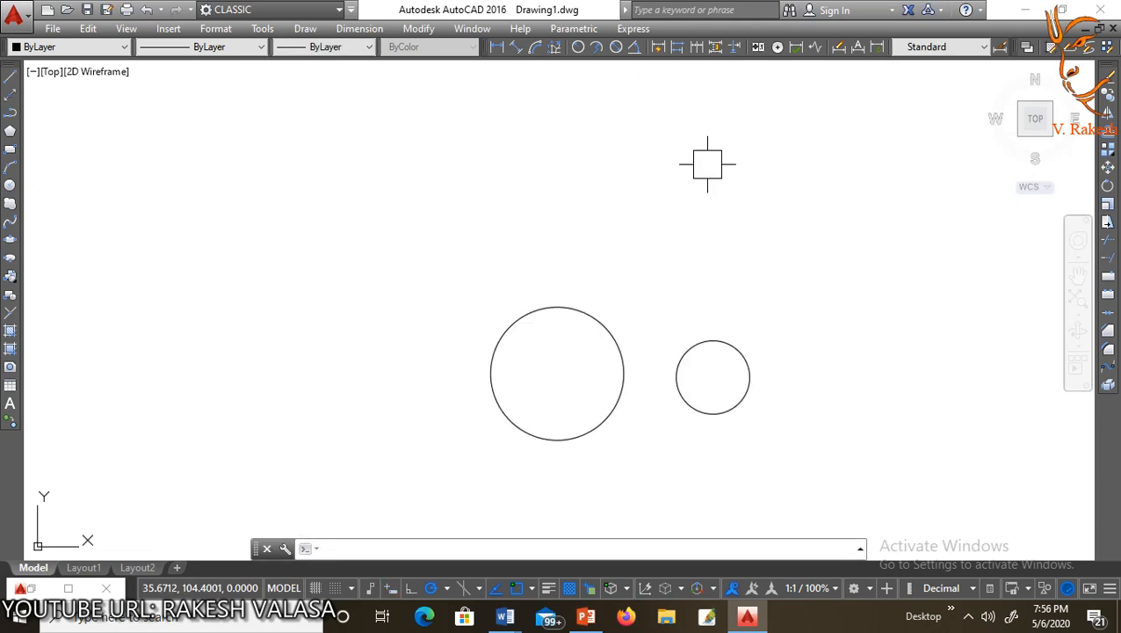
{"action": "left_click", "coordinate": [968, 615]}
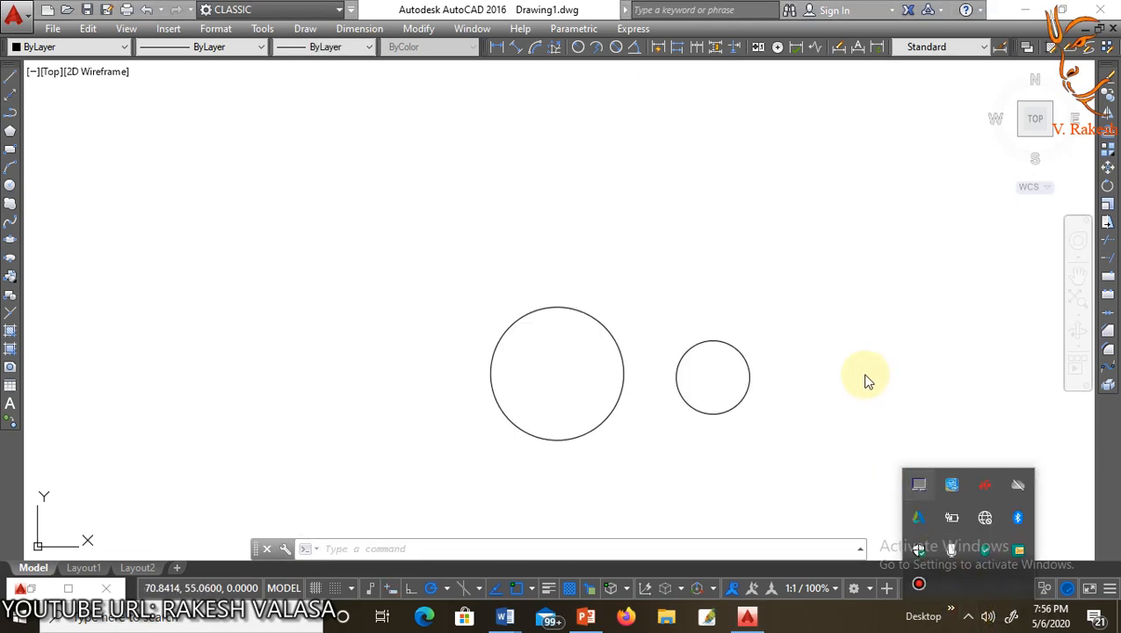
{"action": "left_click", "coordinate": [835, 310]}
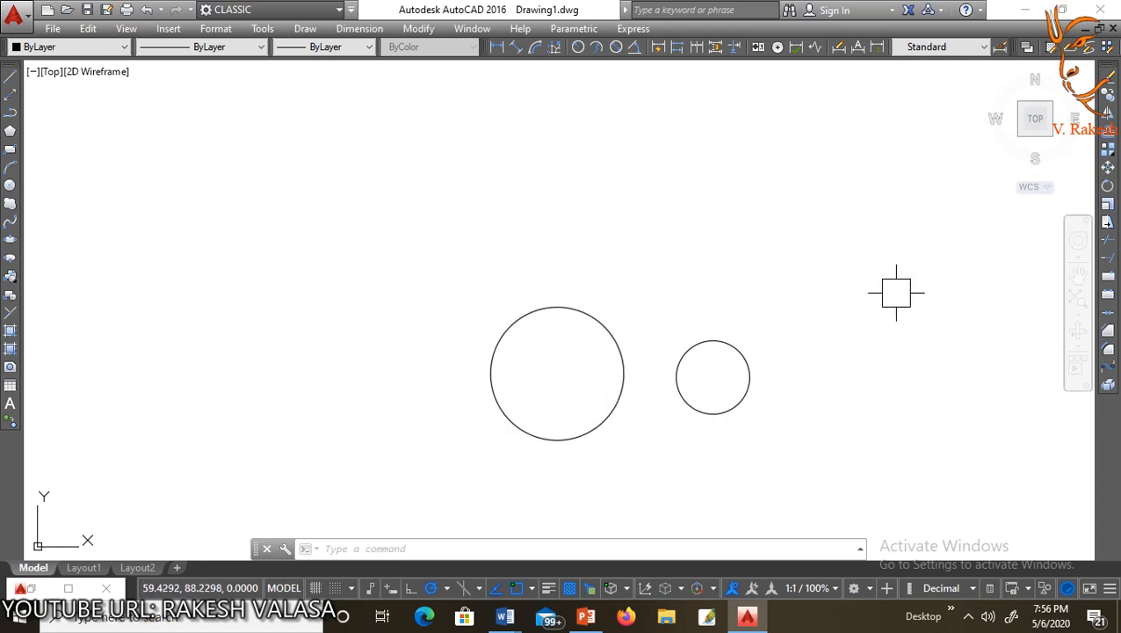
Step: Draw a circle of radius 10 with the Ttr option, tangent to the large circle and the small circle beside it
{"action": "type", "text": "c"}
{"action": "key", "text": "Return"}
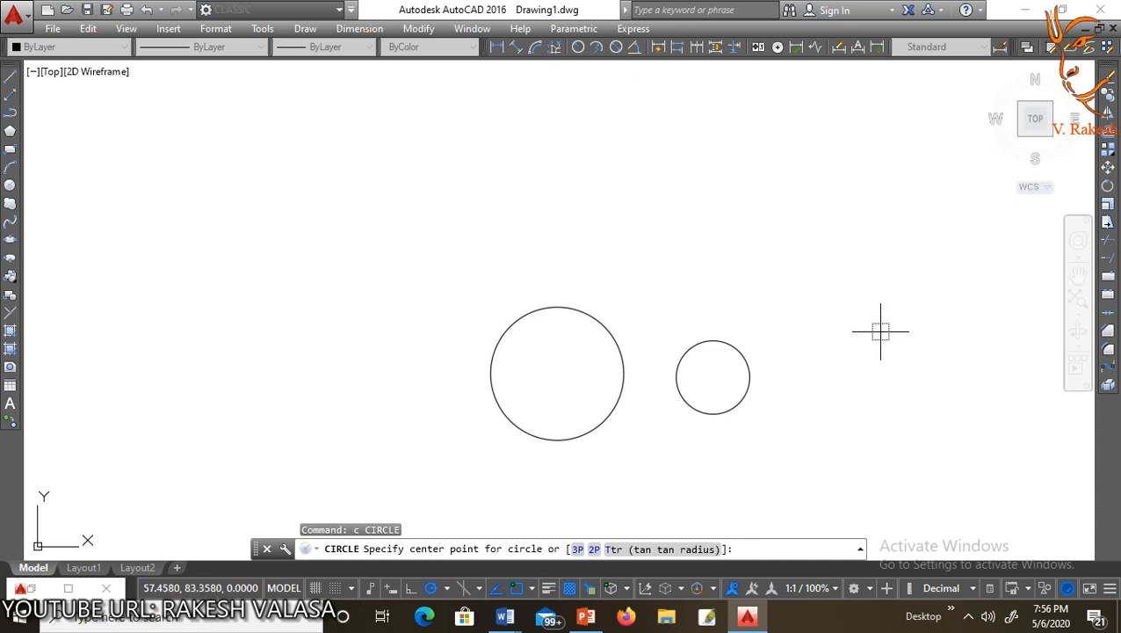
{"action": "left_click", "coordinate": [661, 553]}
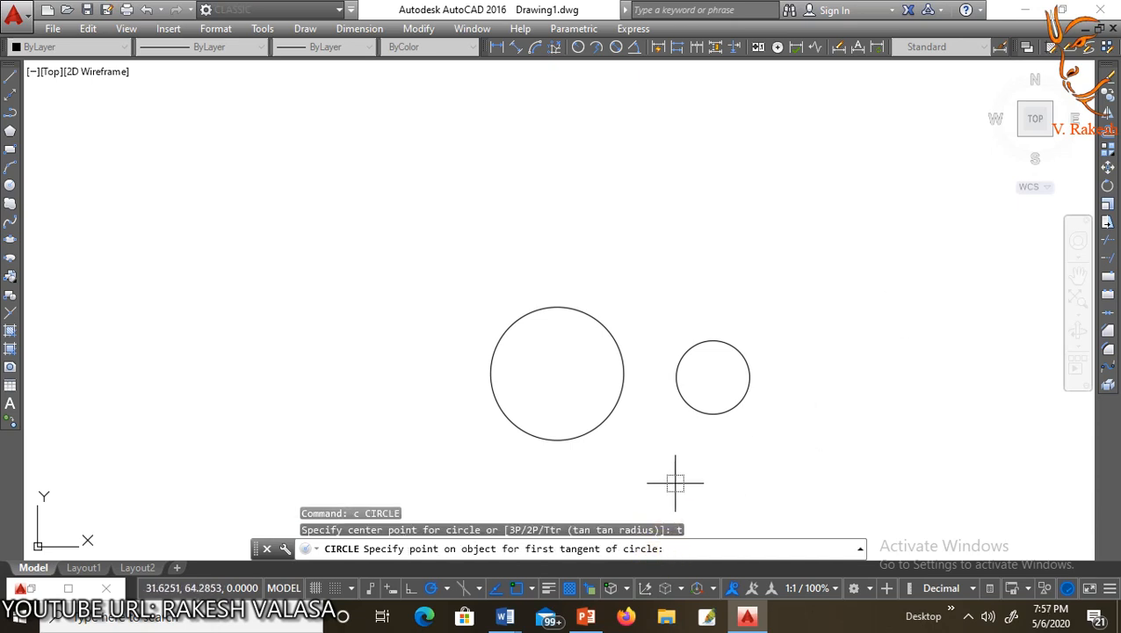
{"action": "left_click", "coordinate": [622, 366]}
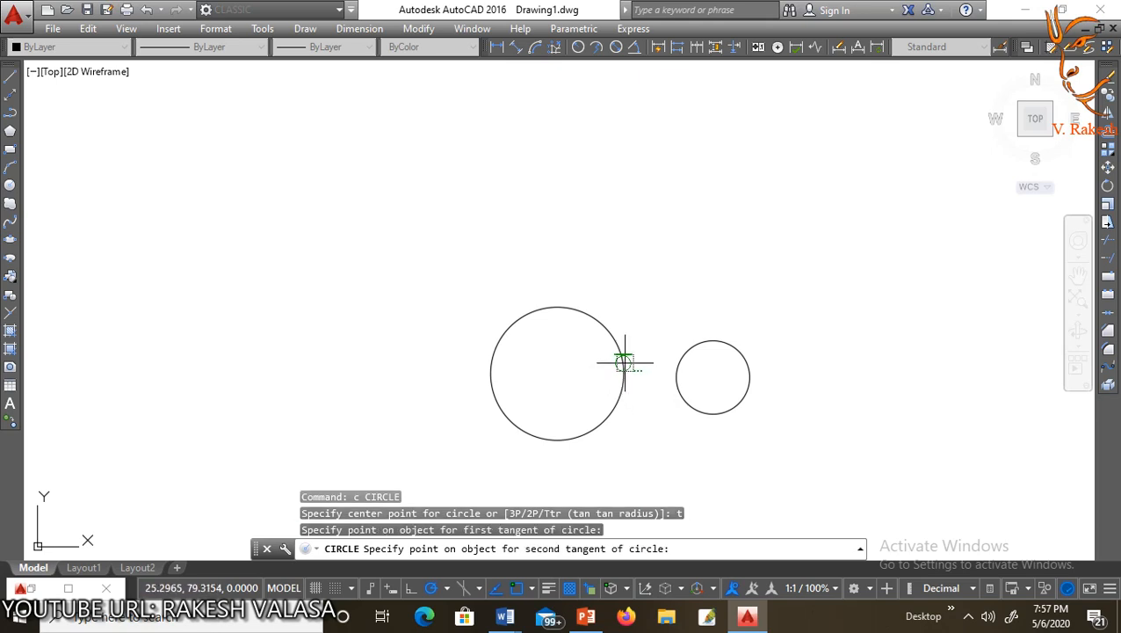
{"action": "left_click", "coordinate": [679, 356]}
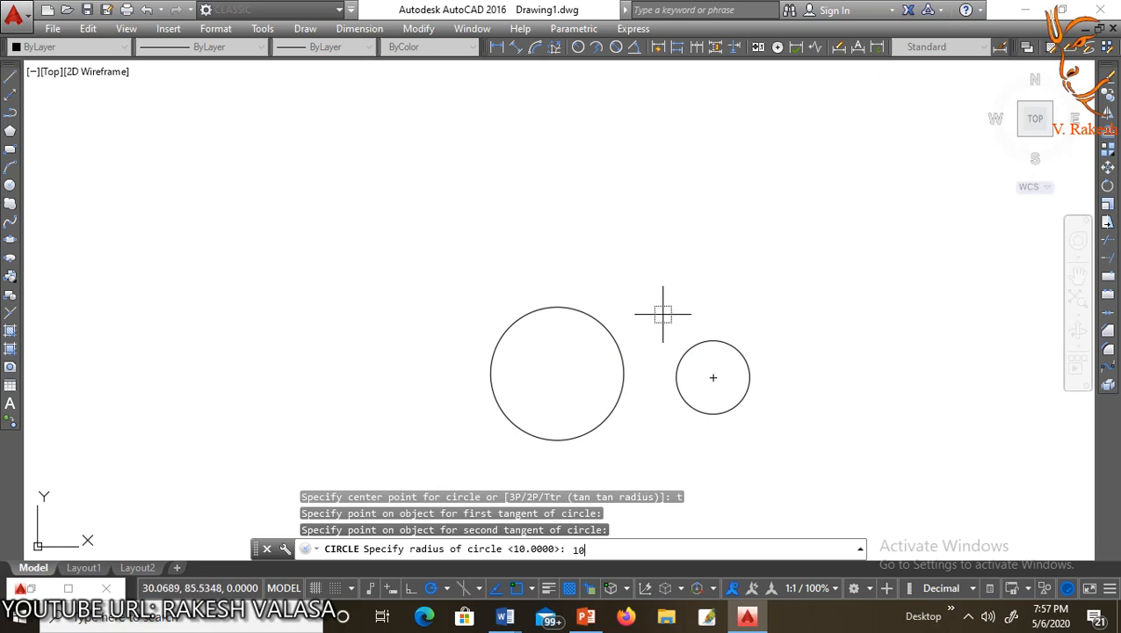
{"action": "key", "text": "Return"}
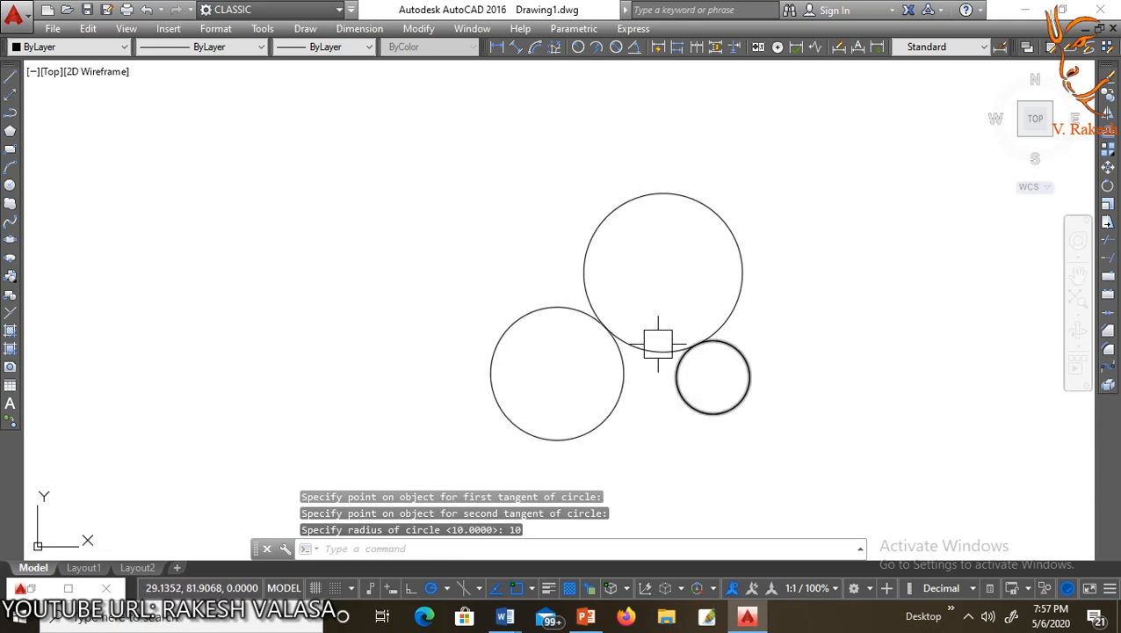
{"action": "mouse_move", "coordinate": [732, 304]}
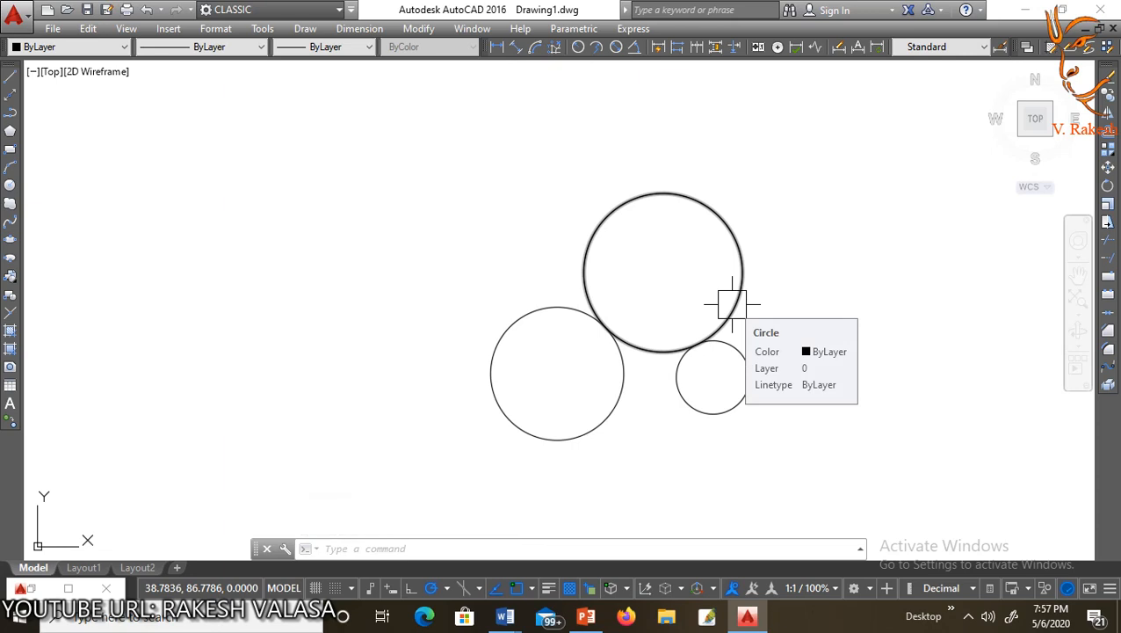
{"action": "left_click", "coordinate": [9, 208]}
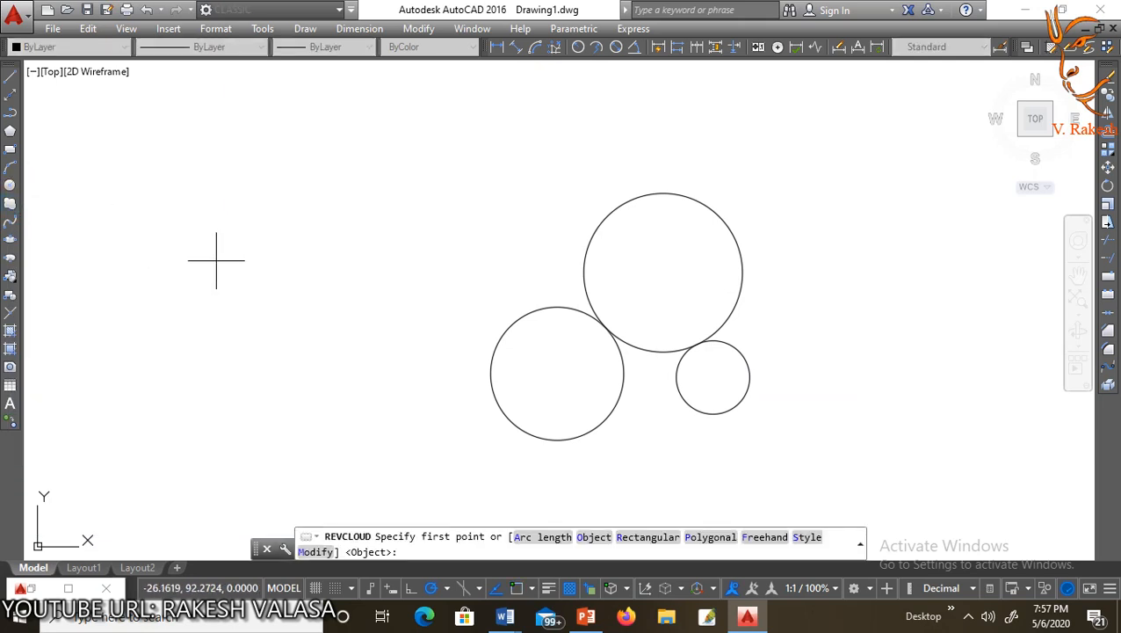
{"action": "type", "text": "F"}
{"action": "key", "text": "Return"}
{"action": "key", "text": "Escape"}
Step: Draw a closed freehand revision cloud in the empty area to the left of the three circles
{"action": "type", "text": "REV"}
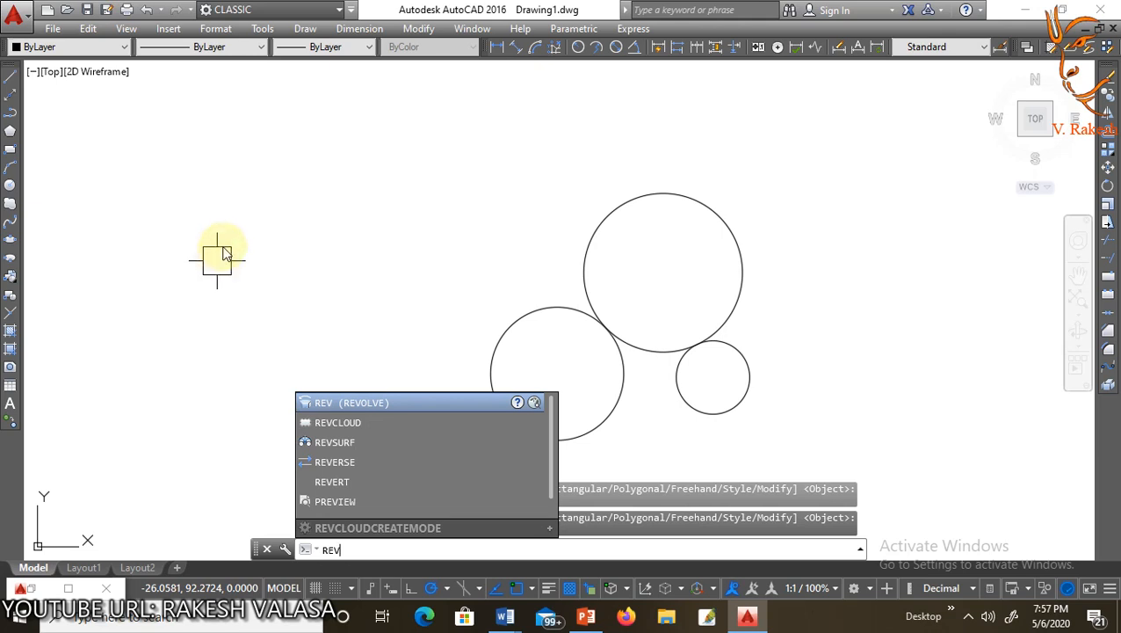
{"action": "key", "text": "Down"}
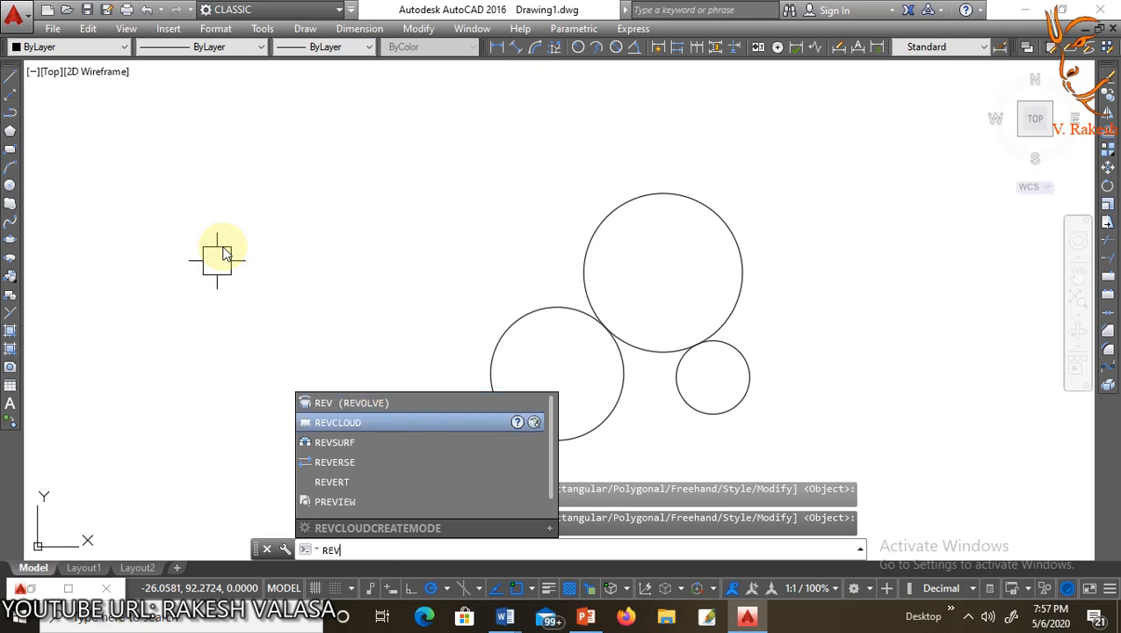
{"action": "key", "text": "Return"}
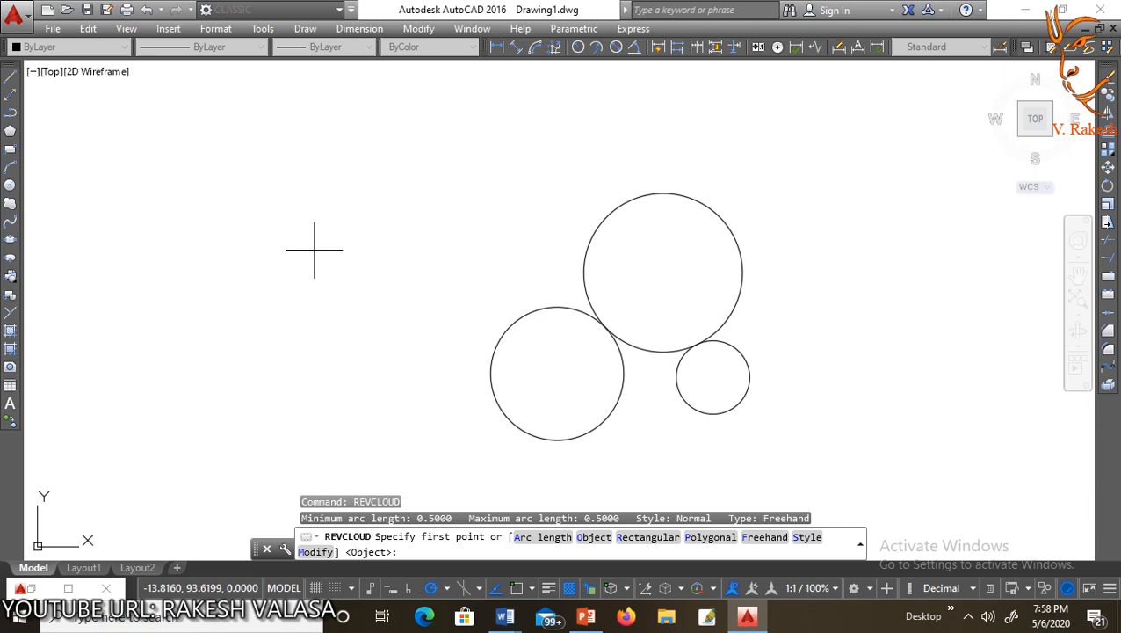
{"action": "left_click", "coordinate": [314, 249]}
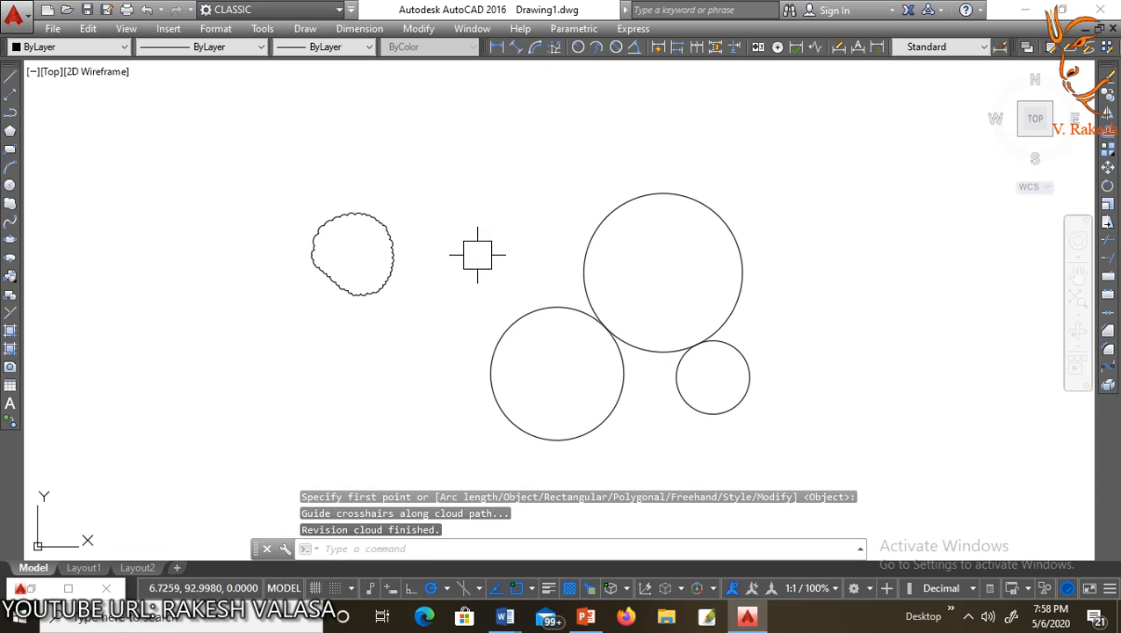
{"action": "key", "text": "Escape"}
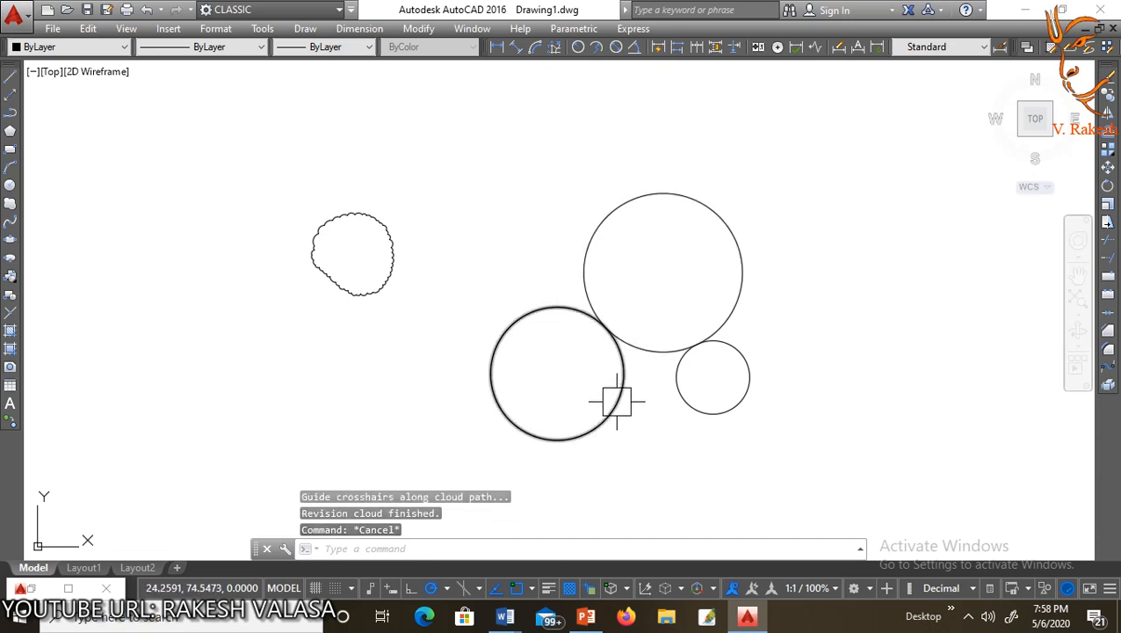
Step: Draw a second closed freehand revision cloud around the area where the two larger circles touch
{"action": "type", "text": "revcloud"}
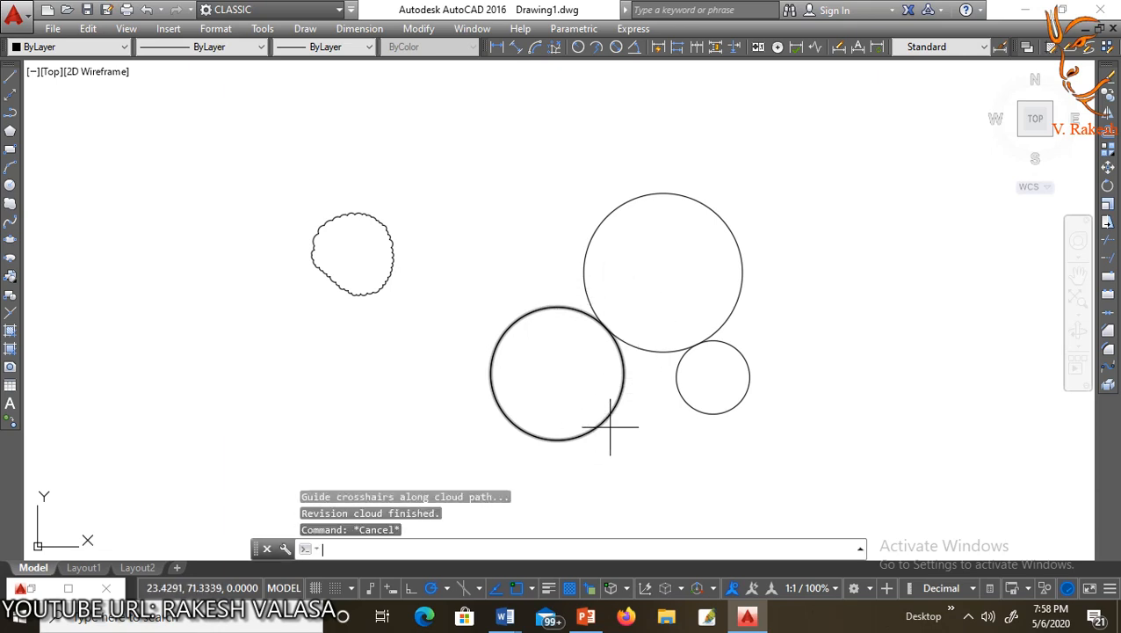
{"action": "key", "text": "Return"}
{"action": "left_click", "coordinate": [601, 288]}
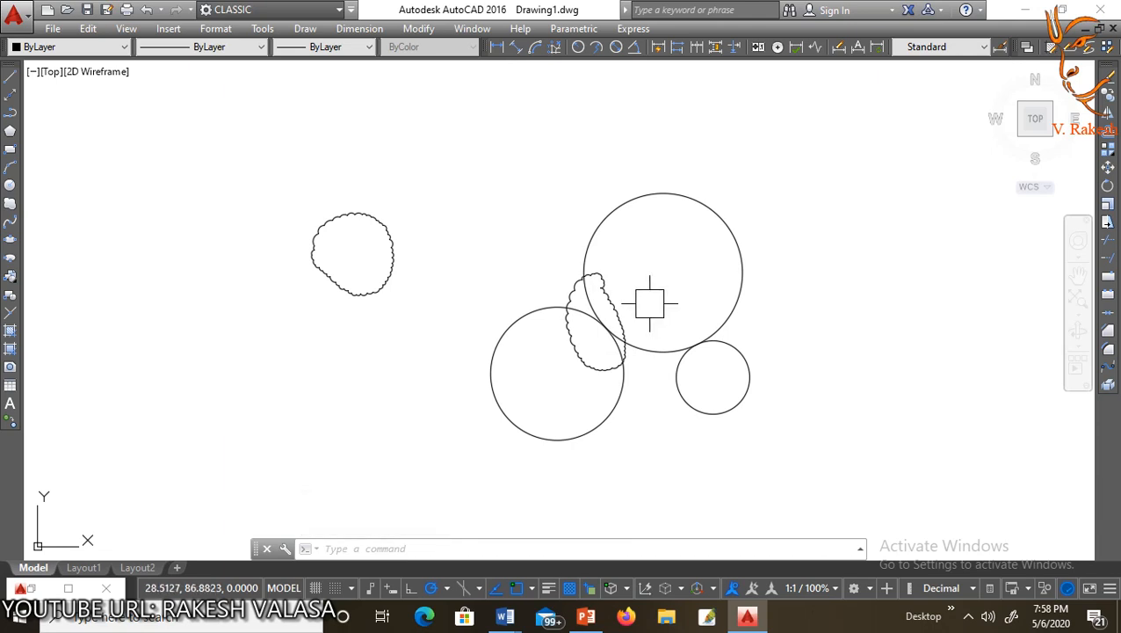
Step: Erase all the circles and both revision clouds with one window selection
{"action": "left_click", "coordinate": [237, 147]}
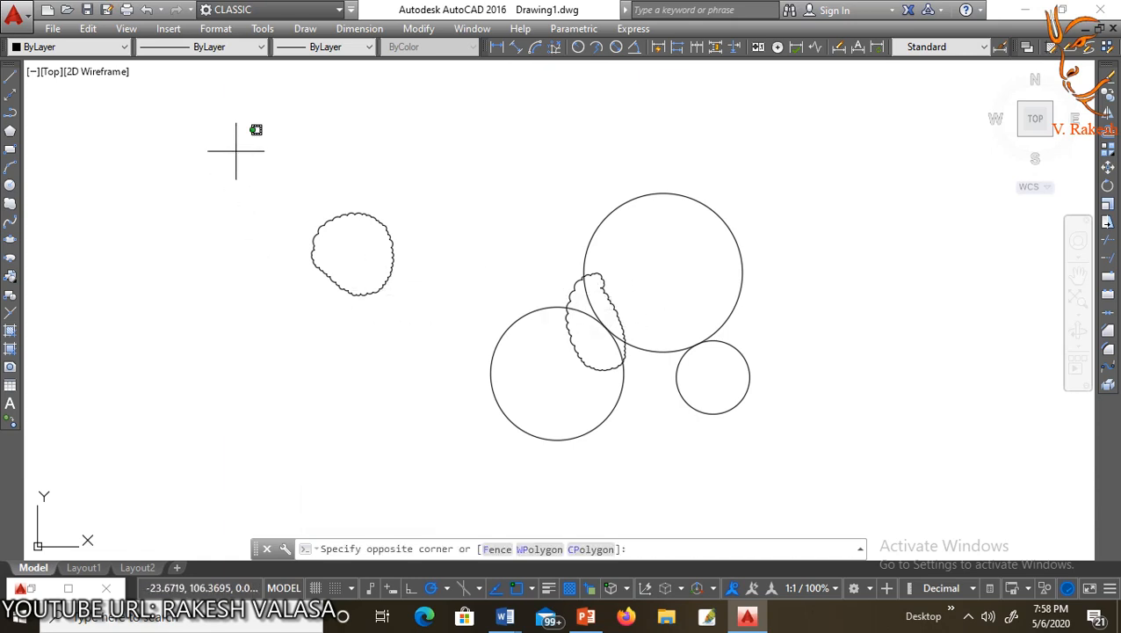
{"action": "left_click", "coordinate": [799, 471]}
{"action": "key", "text": "Delete"}
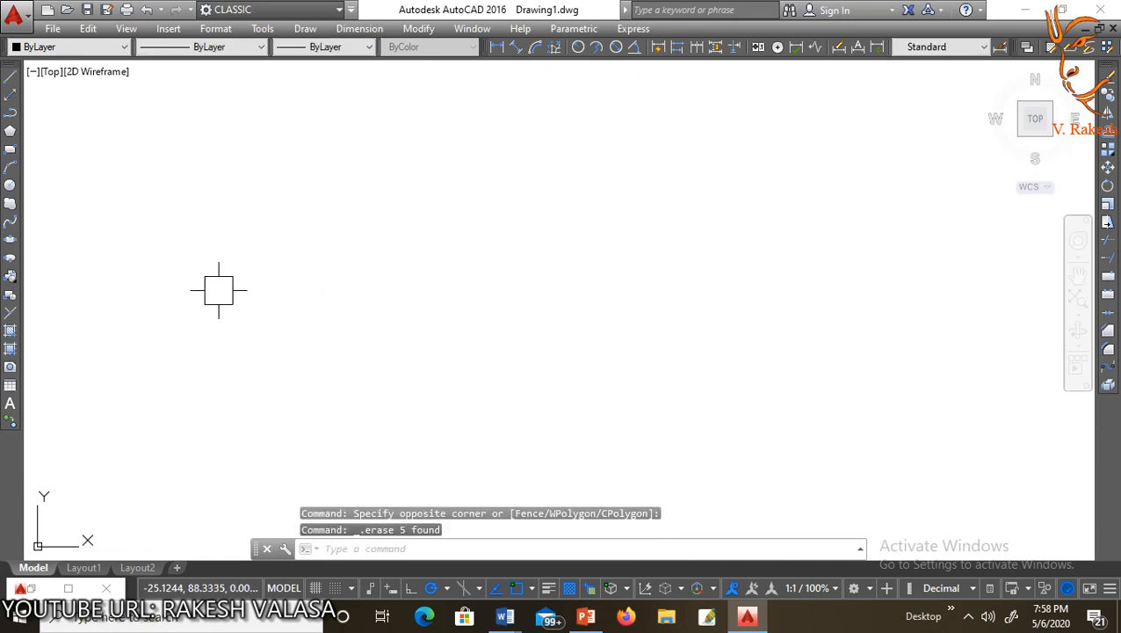
Step: Draw a horizontal wavy spline through ten fit points alternating up and down across the middle of the drawing
{"action": "left_click", "coordinate": [11, 227]}
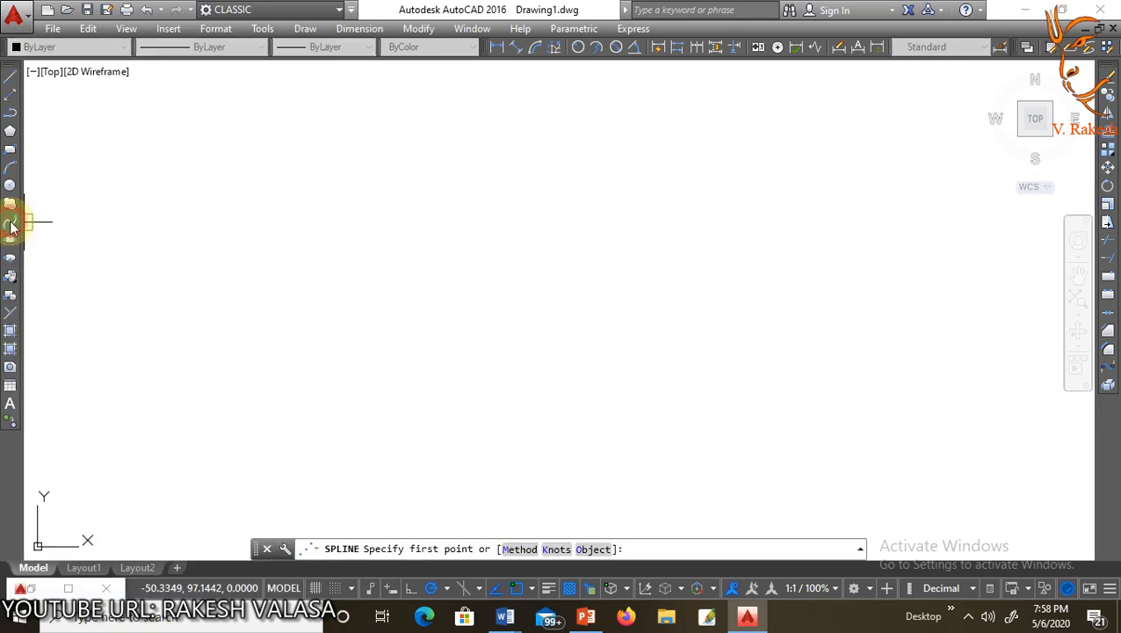
{"action": "left_click", "coordinate": [255, 345]}
{"action": "left_click", "coordinate": [321, 269]}
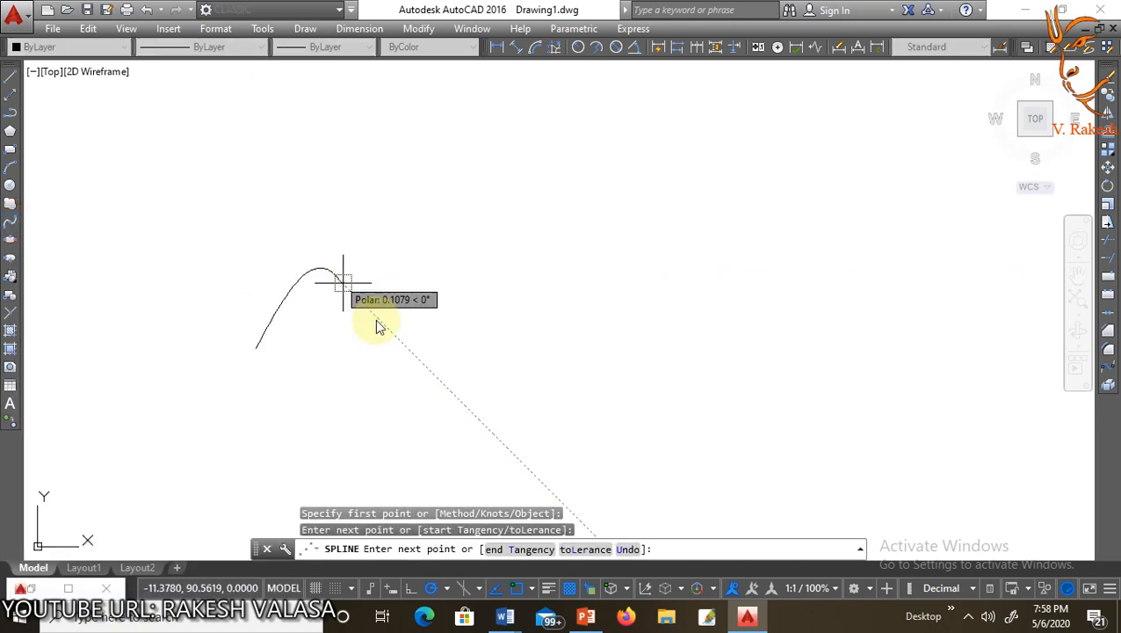
{"action": "left_click", "coordinate": [395, 336]}
{"action": "left_click", "coordinate": [456, 282]}
{"action": "left_click", "coordinate": [500, 332]}
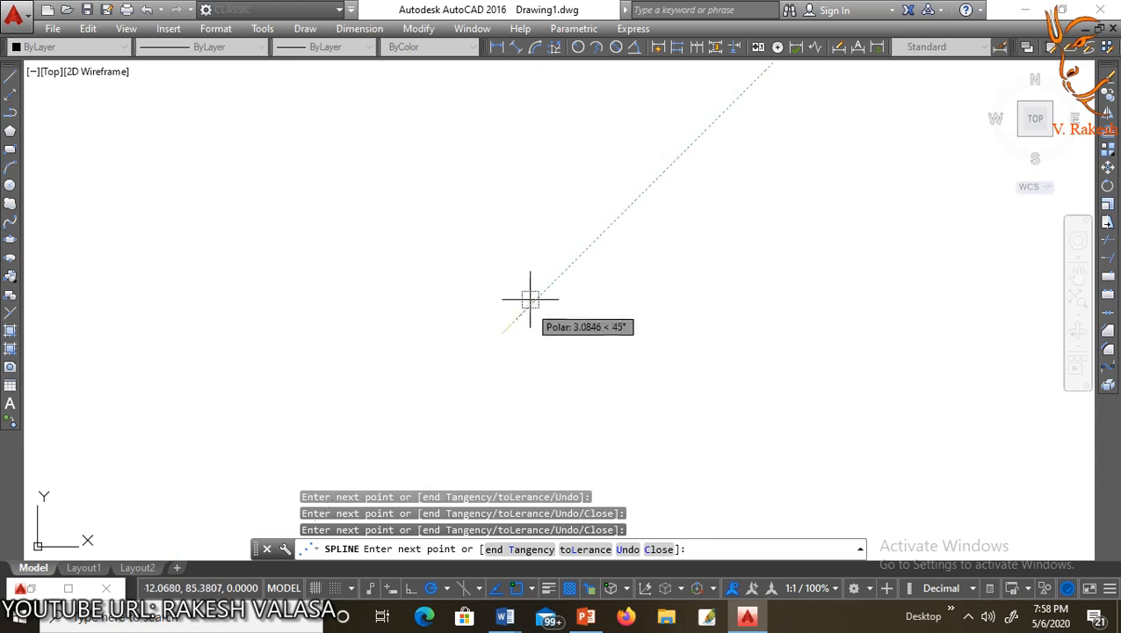
{"action": "left_click", "coordinate": [547, 272]}
{"action": "left_click", "coordinate": [612, 341]}
{"action": "left_click", "coordinate": [653, 270]}
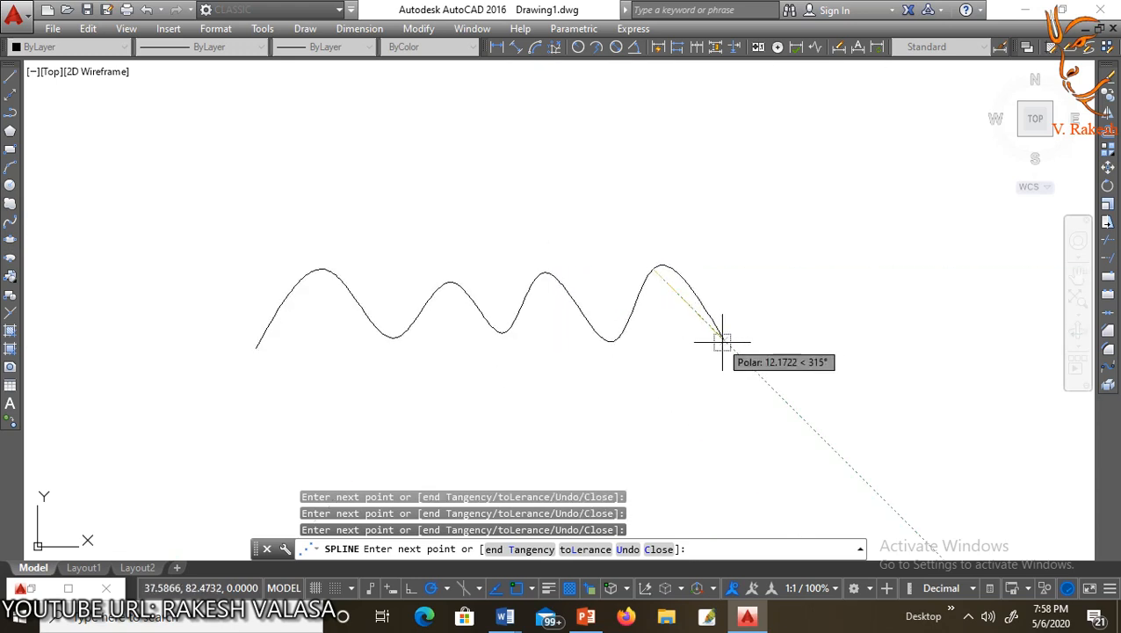
{"action": "left_click", "coordinate": [728, 342]}
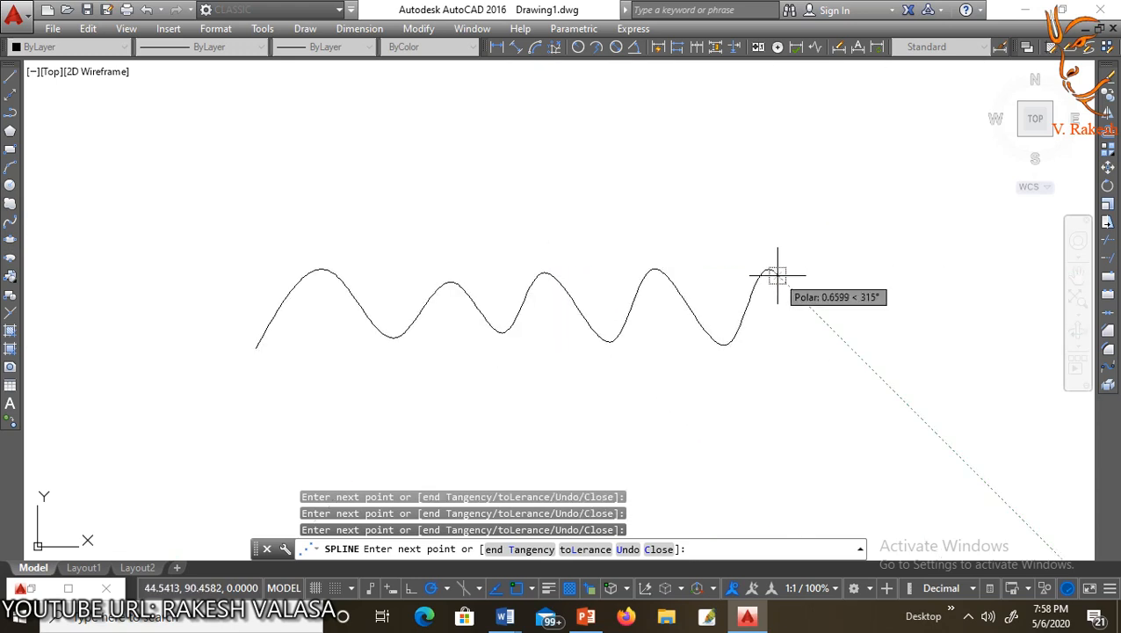
{"action": "left_click", "coordinate": [776, 275]}
{"action": "key", "text": "Return"}
Step: Select everything in the drawing and erase the wavy spline
{"action": "key", "text": "Return"}
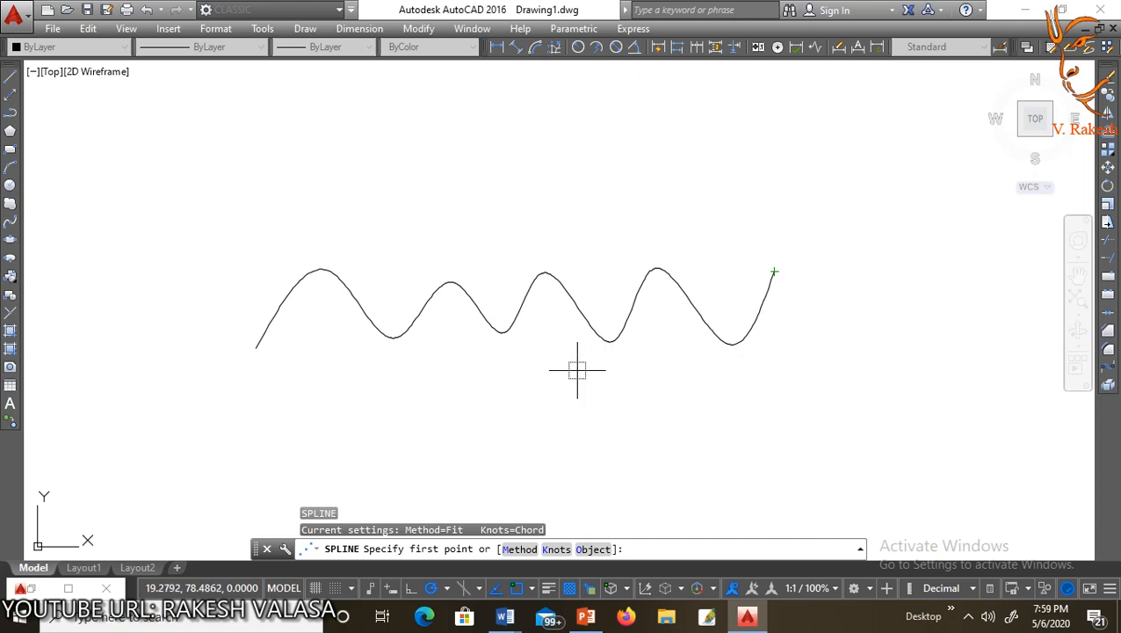
{"action": "key", "text": "ctrl+a"}
{"action": "key", "text": "Delete"}
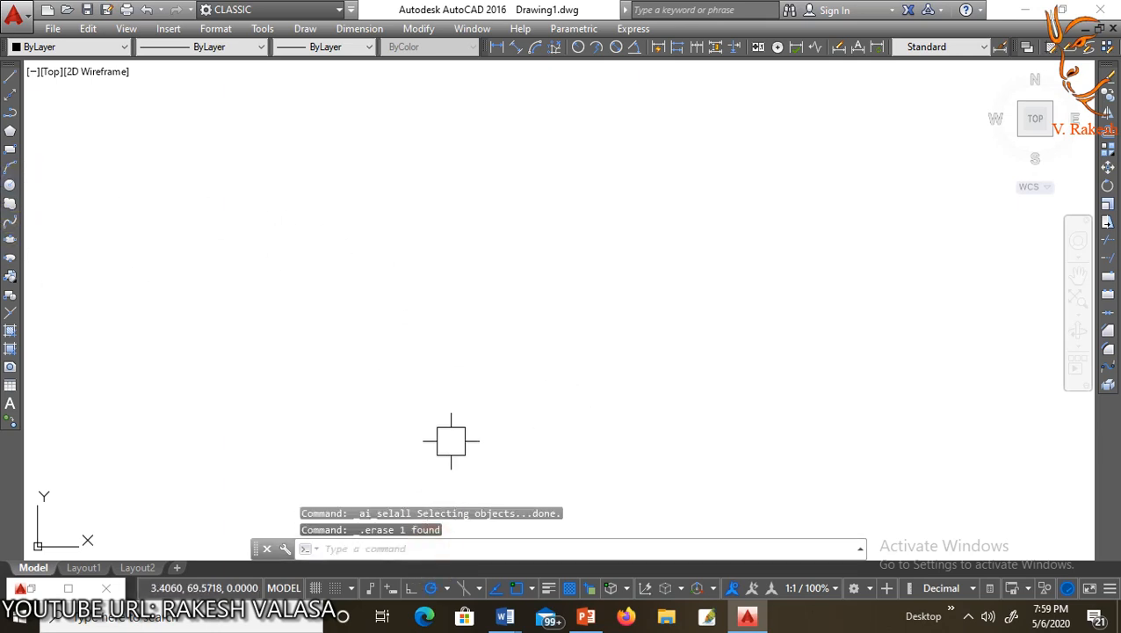
Step: Draw a new wavy spline through seven fit points, running from the left part to the middle of the drawing
{"action": "type", "text": "pl"}
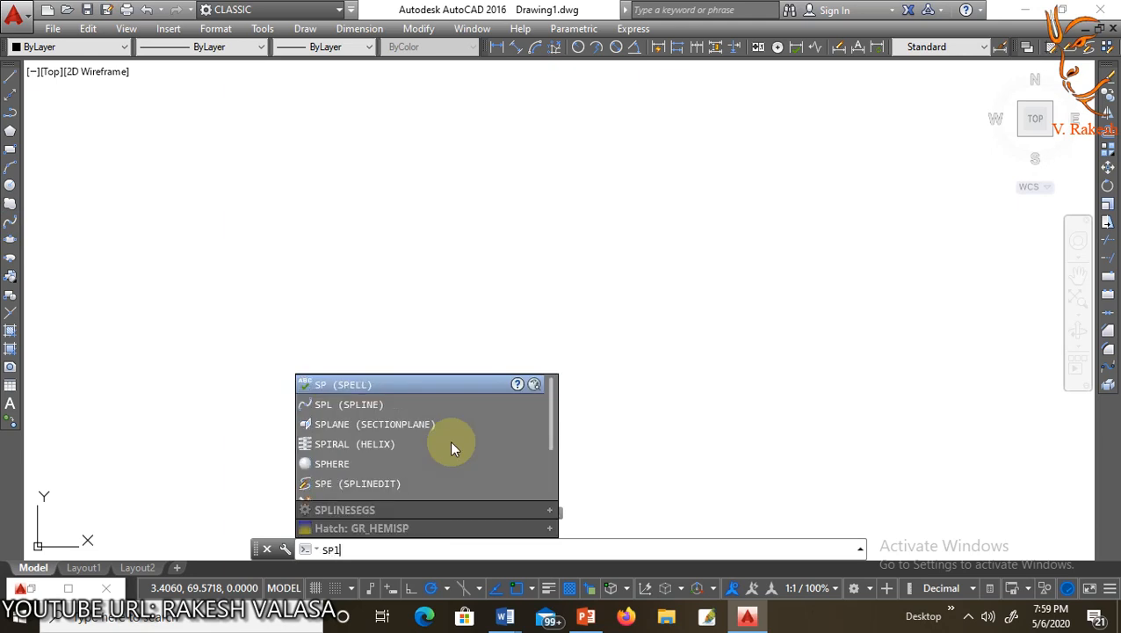
{"action": "key", "text": "Return"}
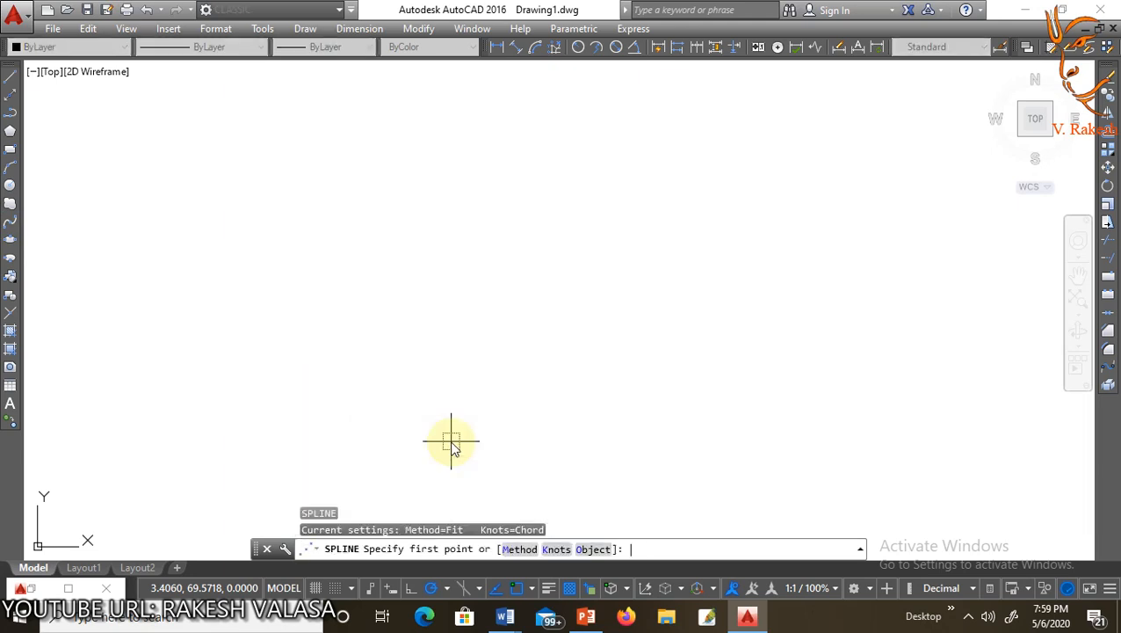
{"action": "left_click", "coordinate": [208, 325]}
{"action": "left_click", "coordinate": [263, 272]}
{"action": "left_click", "coordinate": [337, 347]}
{"action": "left_click", "coordinate": [396, 261]}
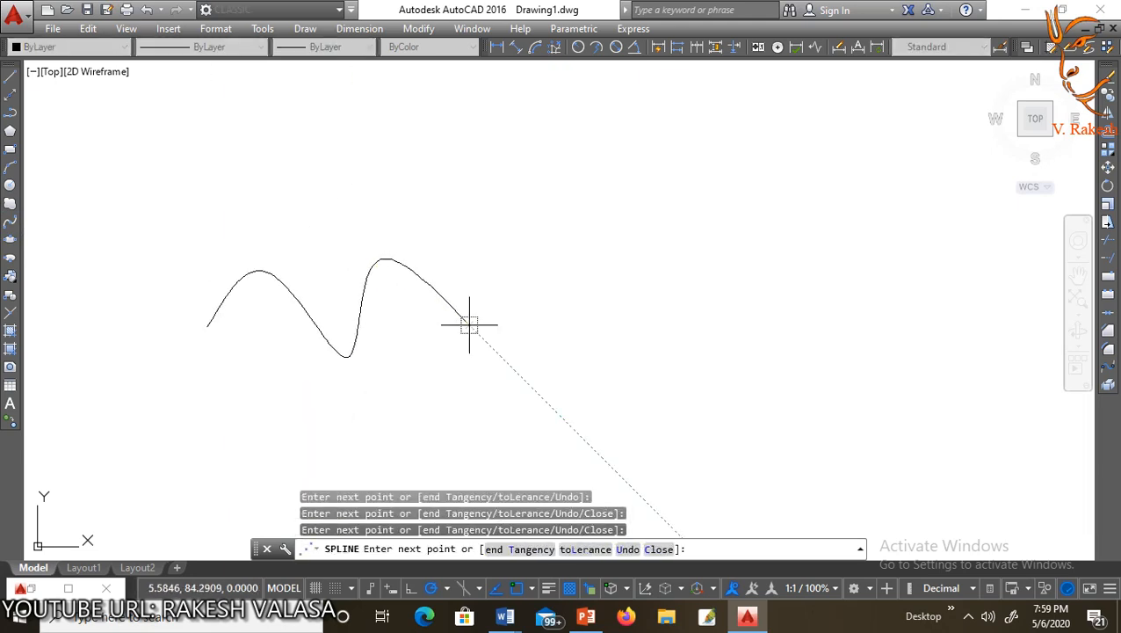
{"action": "left_click", "coordinate": [472, 322]}
{"action": "left_click", "coordinate": [650, 313]}
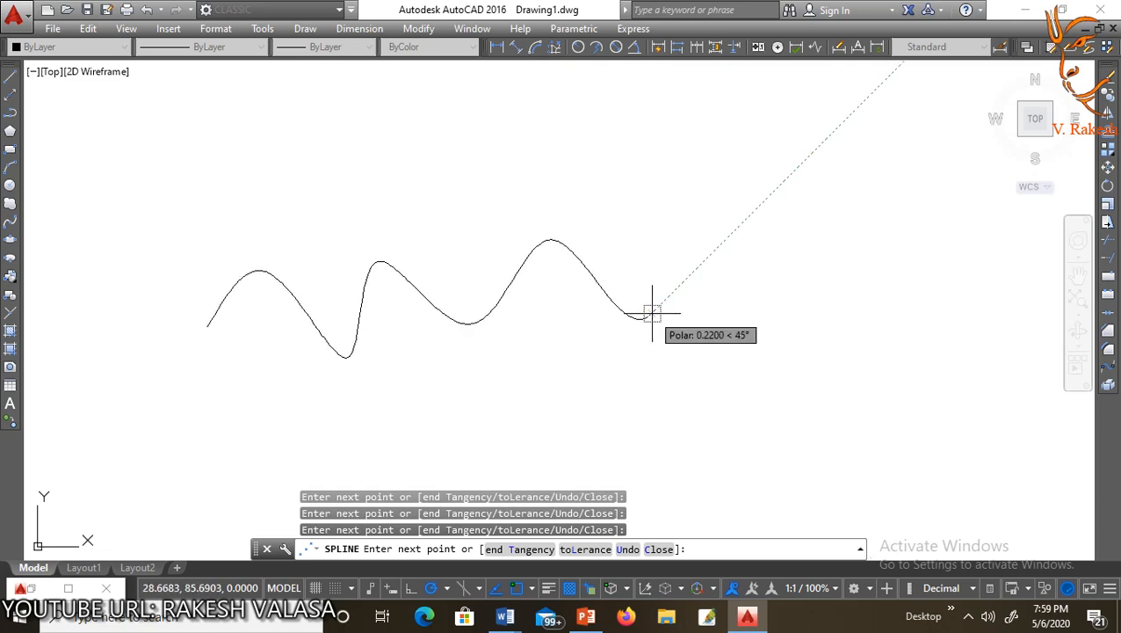
{"action": "key", "text": "Return"}
{"action": "key", "text": "Return"}
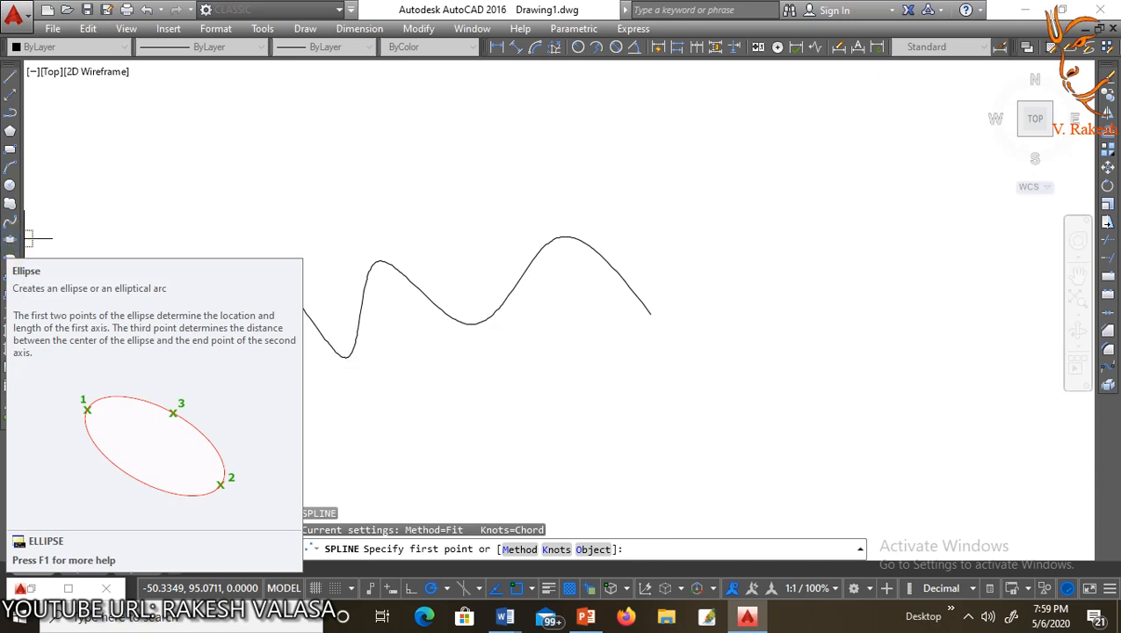
{"action": "left_click", "coordinate": [328, 150]}
{"action": "key", "text": "Escape"}
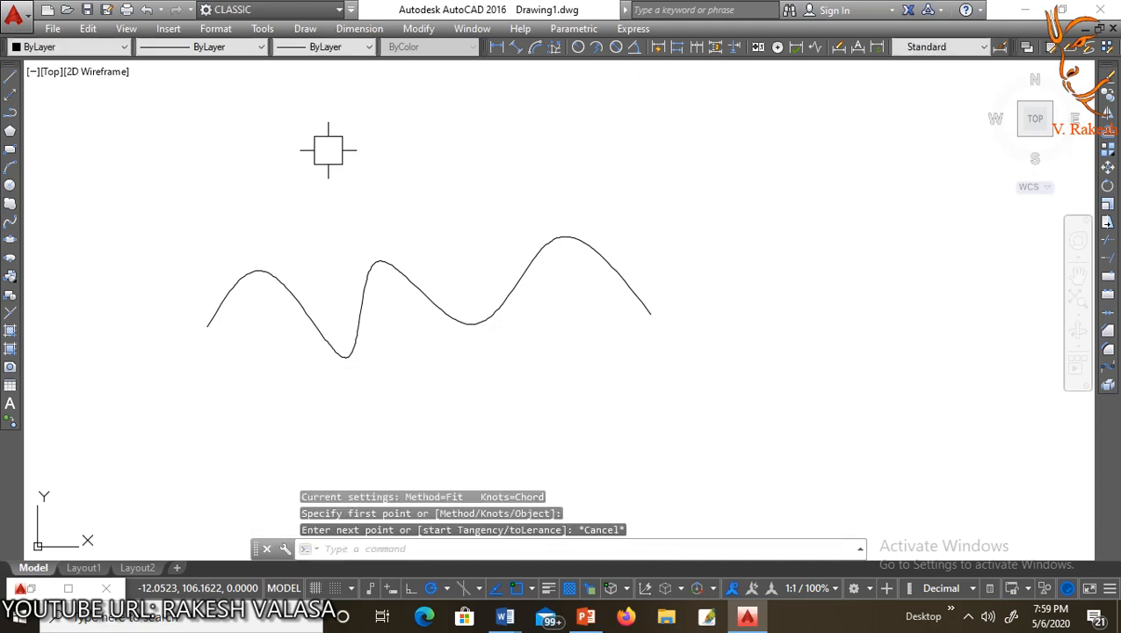
Step: Draw an ellipse with a horizontal long axis below the spline's right end, using two axis endpoints and the other axis distance
{"action": "type", "text": "El"}
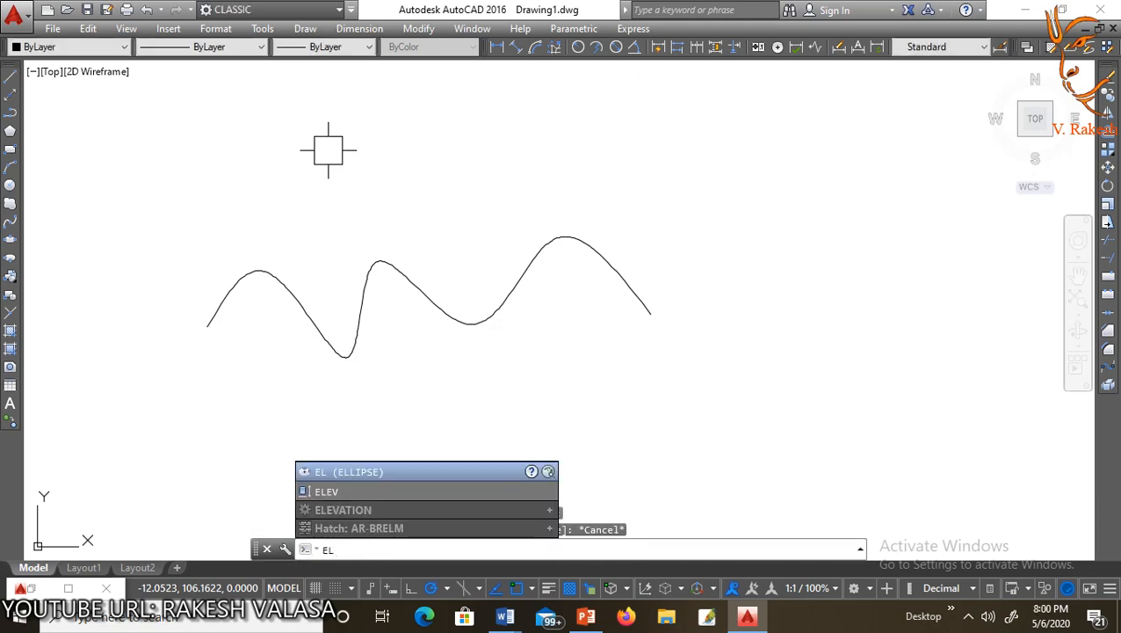
{"action": "key", "text": "Return"}
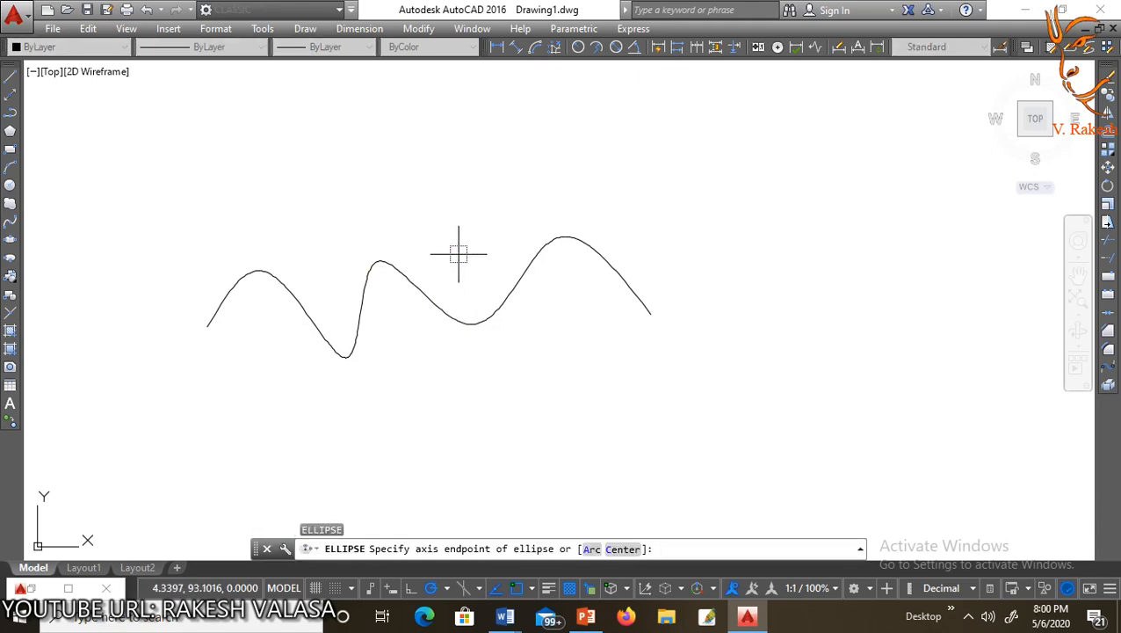
{"action": "left_click", "coordinate": [525, 406]}
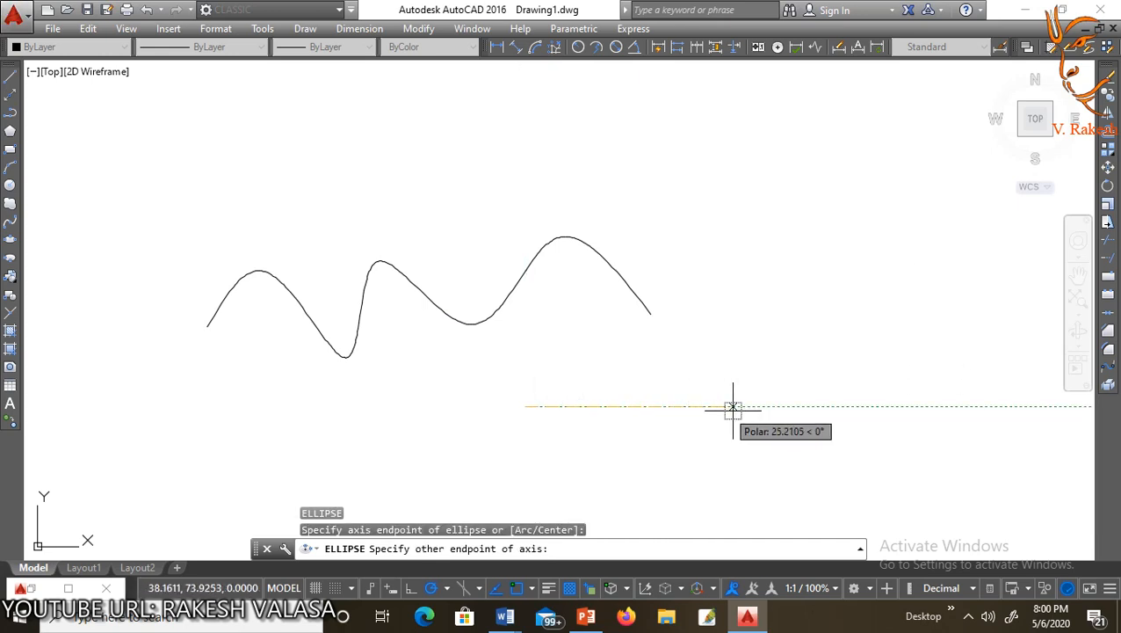
{"action": "left_click", "coordinate": [768, 406]}
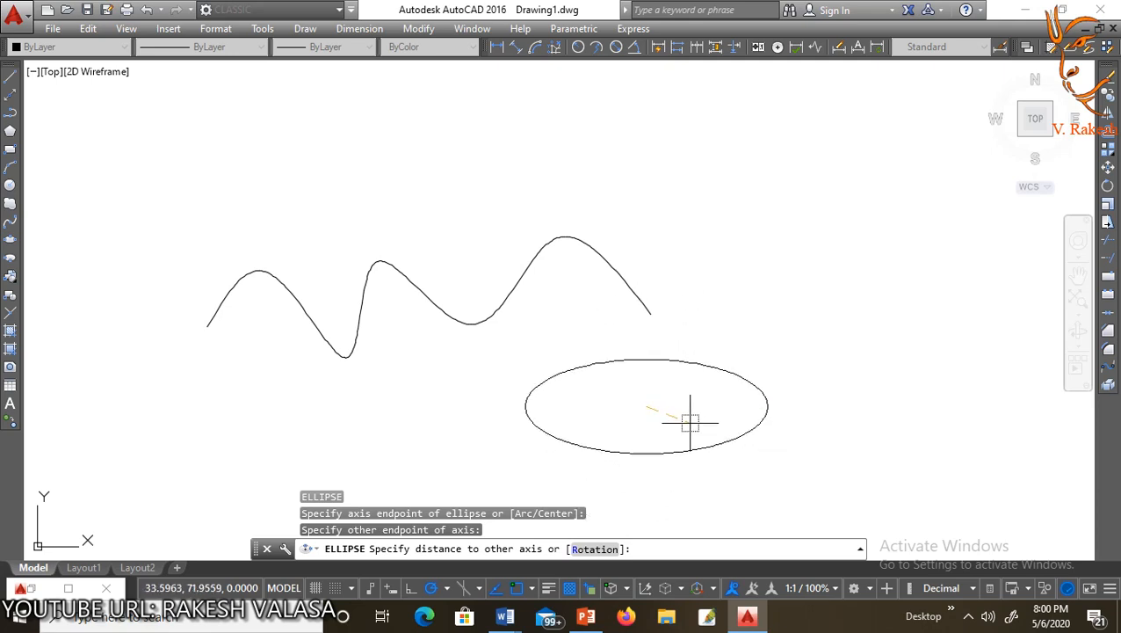
{"action": "left_click", "coordinate": [647, 451]}
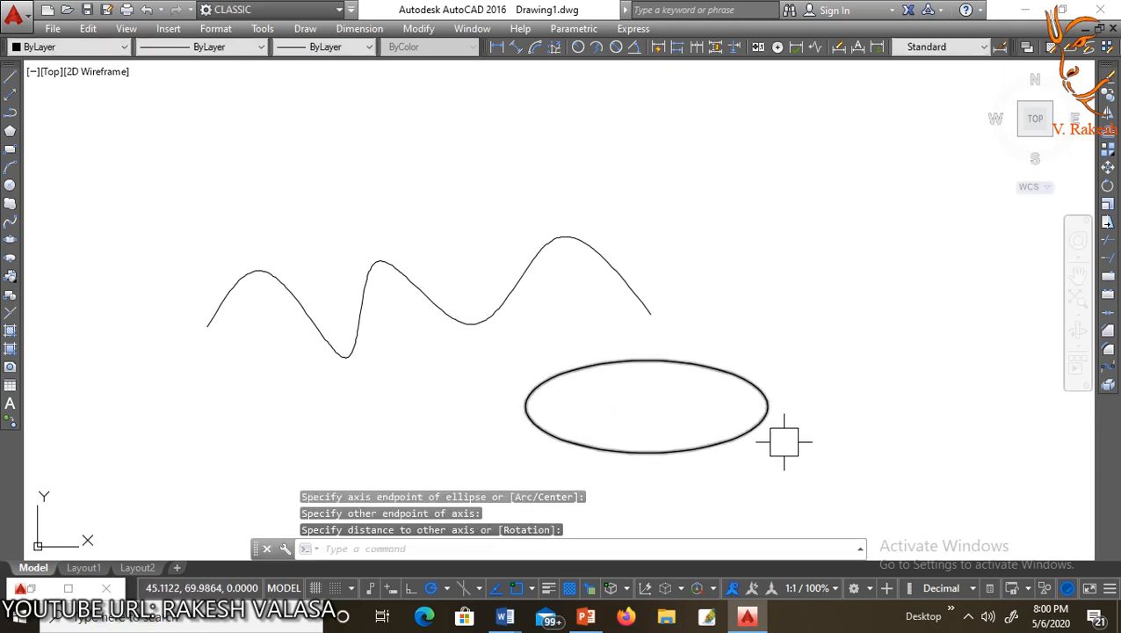
Step: Erase the spline and the ellipse together with a crossing selection
{"action": "left_click", "coordinate": [813, 478]}
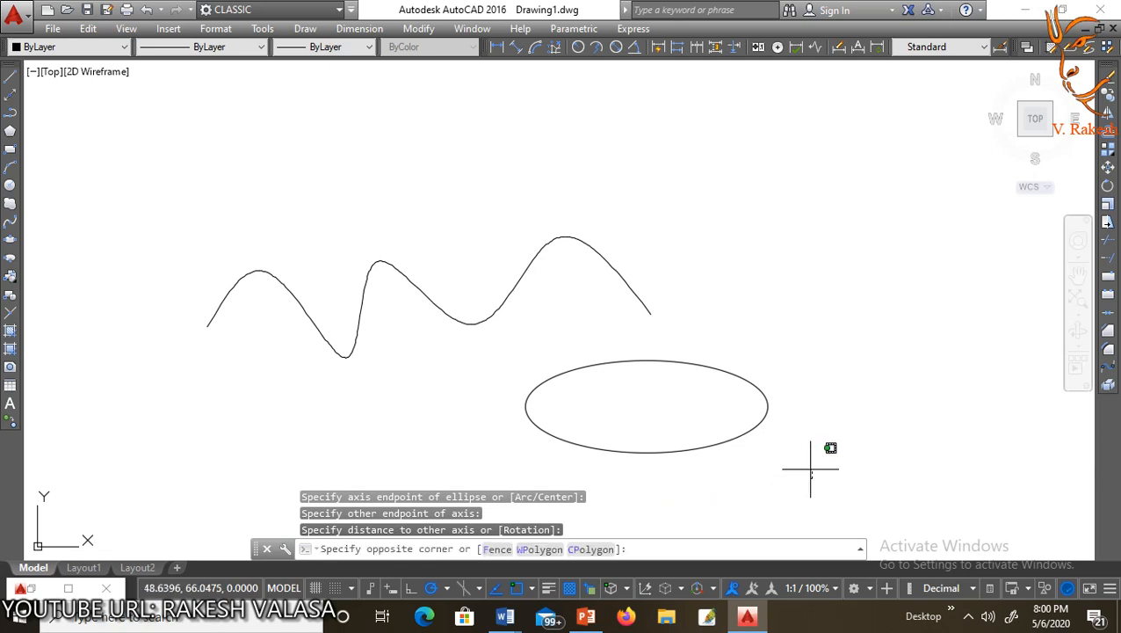
{"action": "left_click", "coordinate": [204, 204]}
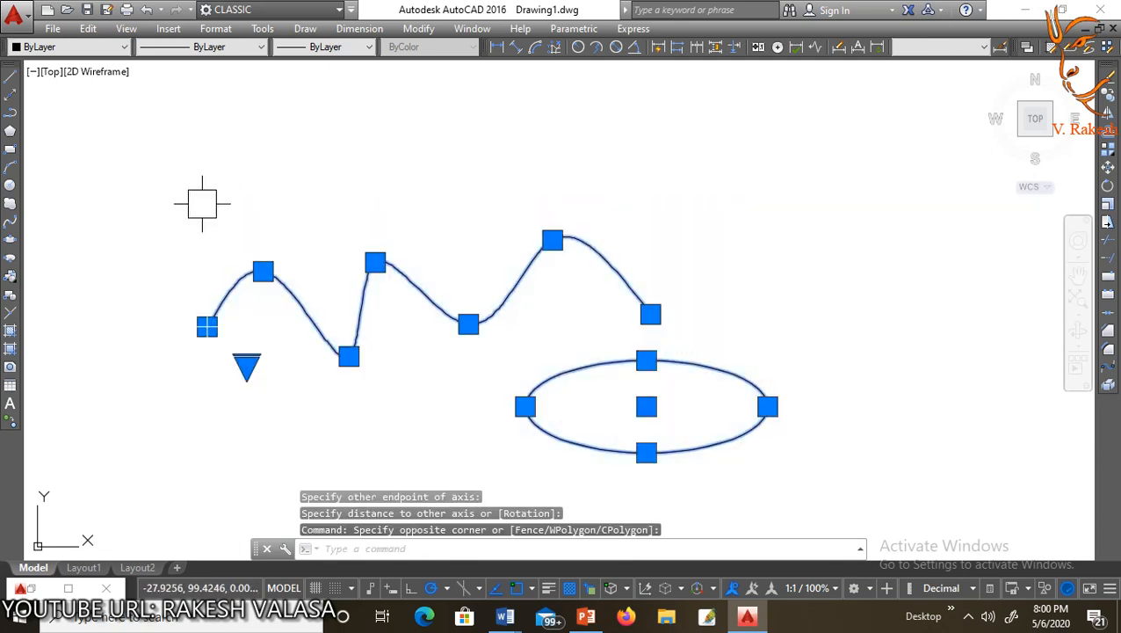
{"action": "key", "text": "Delete"}
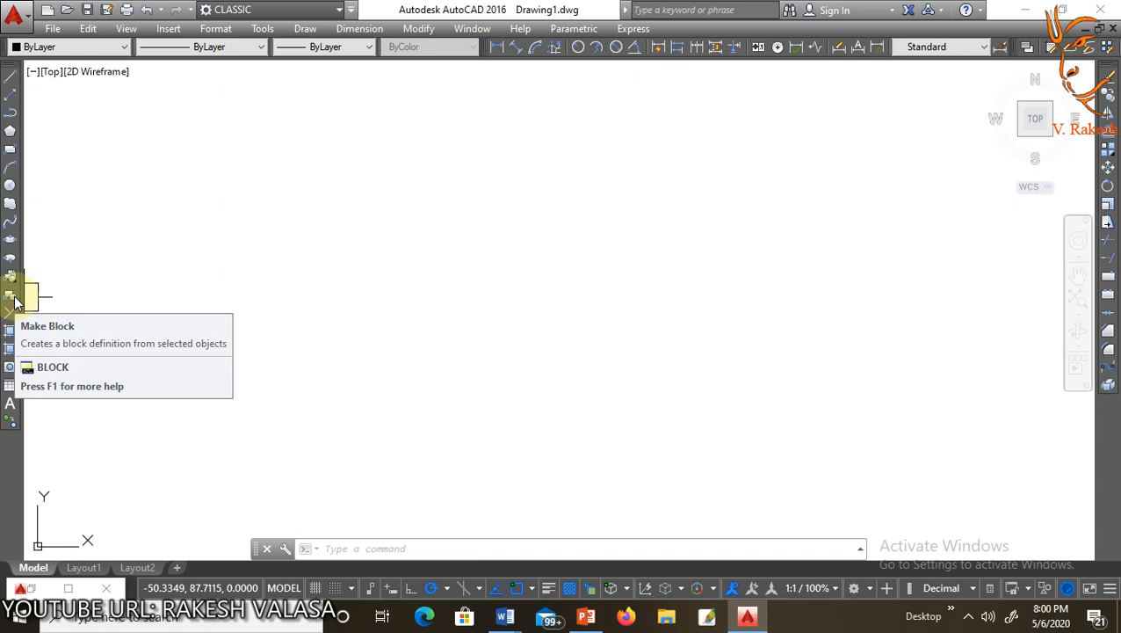
{"action": "key", "text": "Escape"}
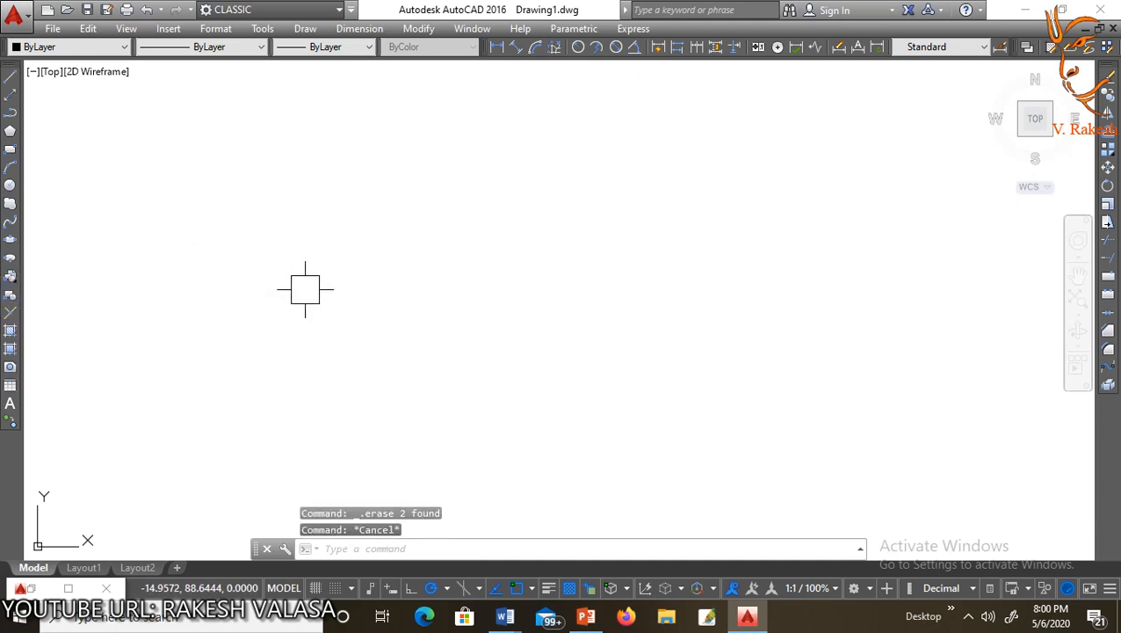
Step: Draw a six-sided polygon circumscribed about a circle, centred left of the middle of the drawing, picking its tilt and radius freehand
{"action": "type", "text": "pol"}
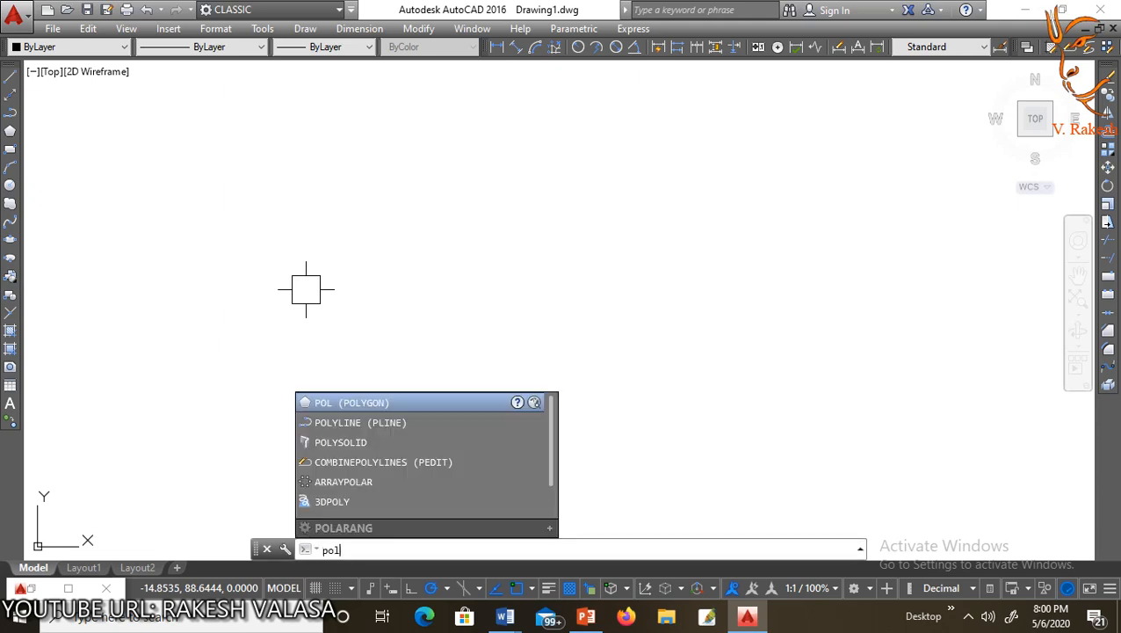
{"action": "key", "text": "Return"}
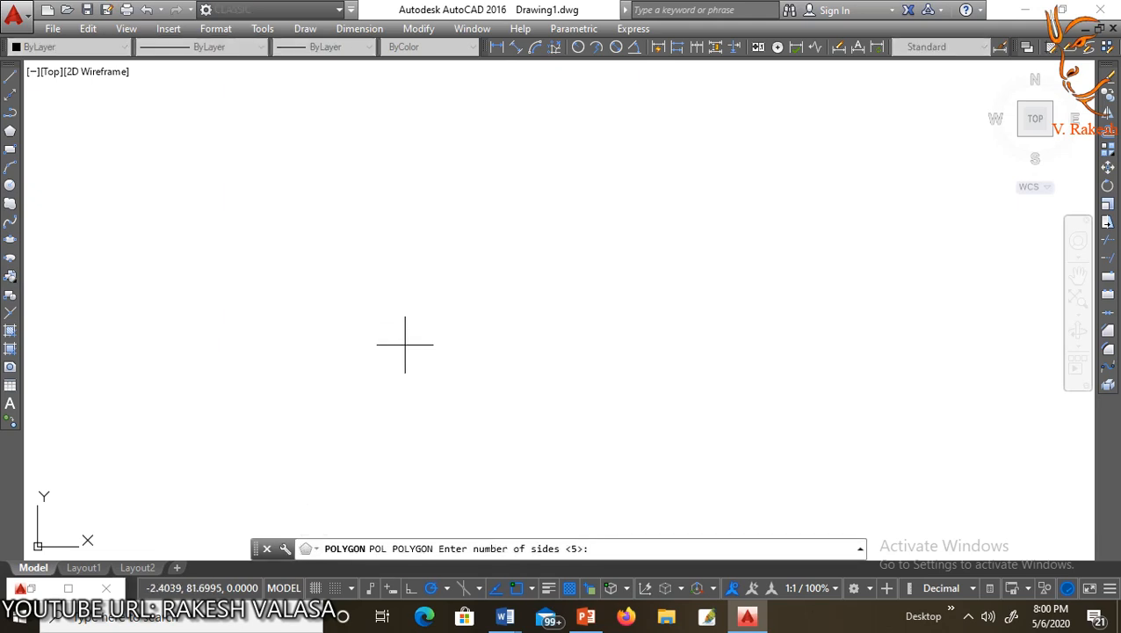
{"action": "type", "text": "6"}
{"action": "key", "text": "Return"}
{"action": "left_click", "coordinate": [405, 345]}
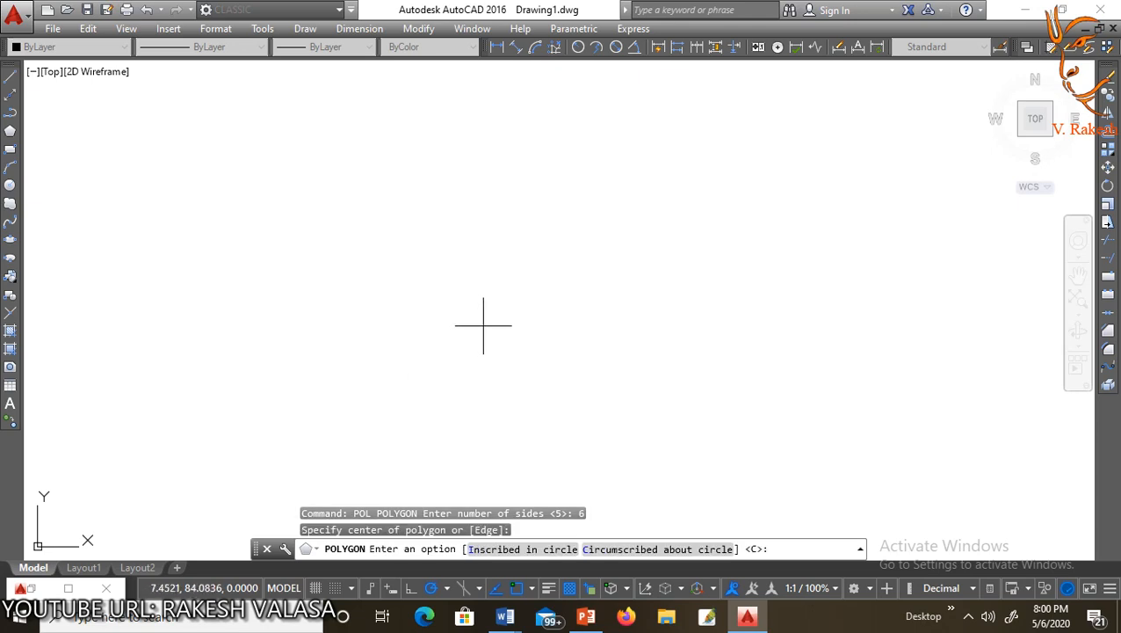
{"action": "key", "text": "Return"}
{"action": "left_click", "coordinate": [486, 271]}
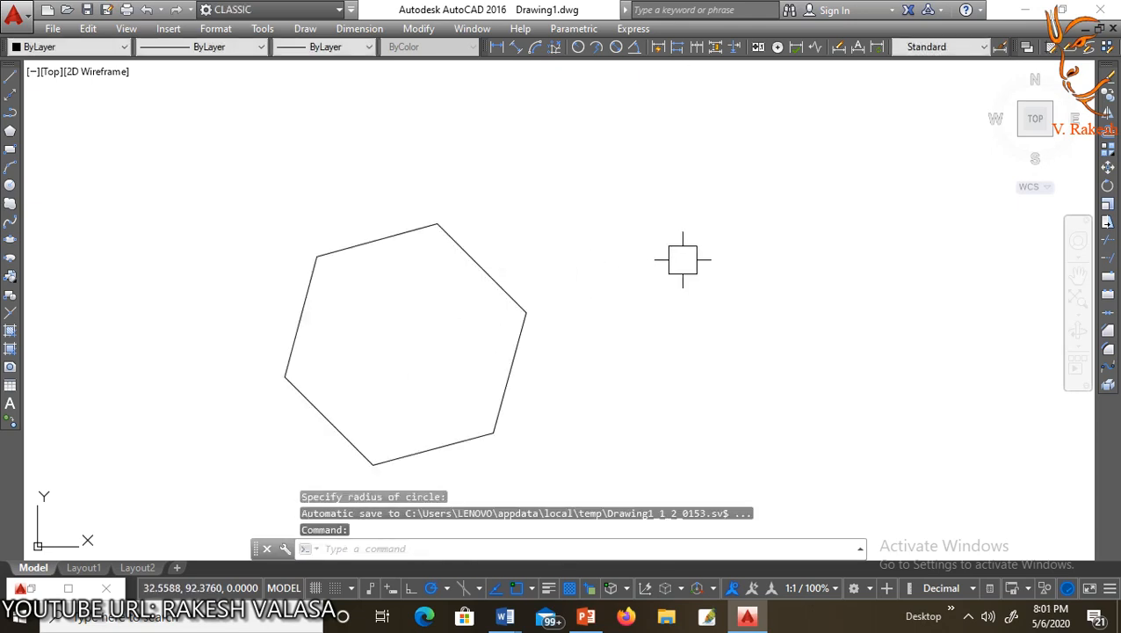
{"action": "key", "text": "Escape"}
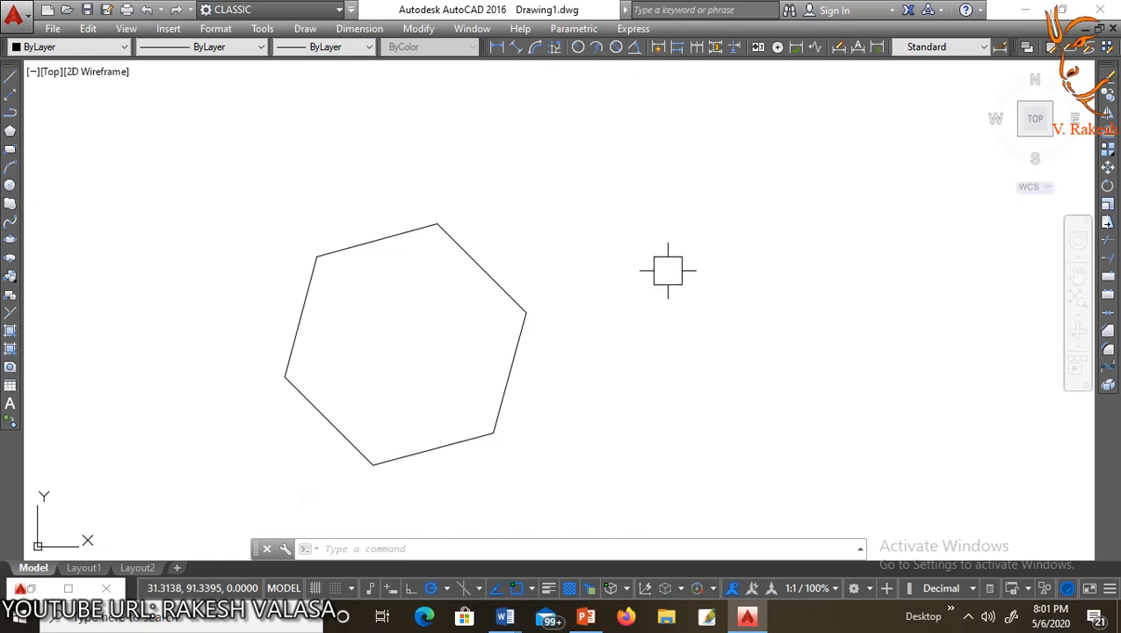
Step: Define a block named hexagon from the six-sided polygon, converting the original into the block and keeping the base point at 0,0,0
{"action": "scroll", "coordinate": [481, 258], "scroll_direction": "down", "scroll_amount": 1}
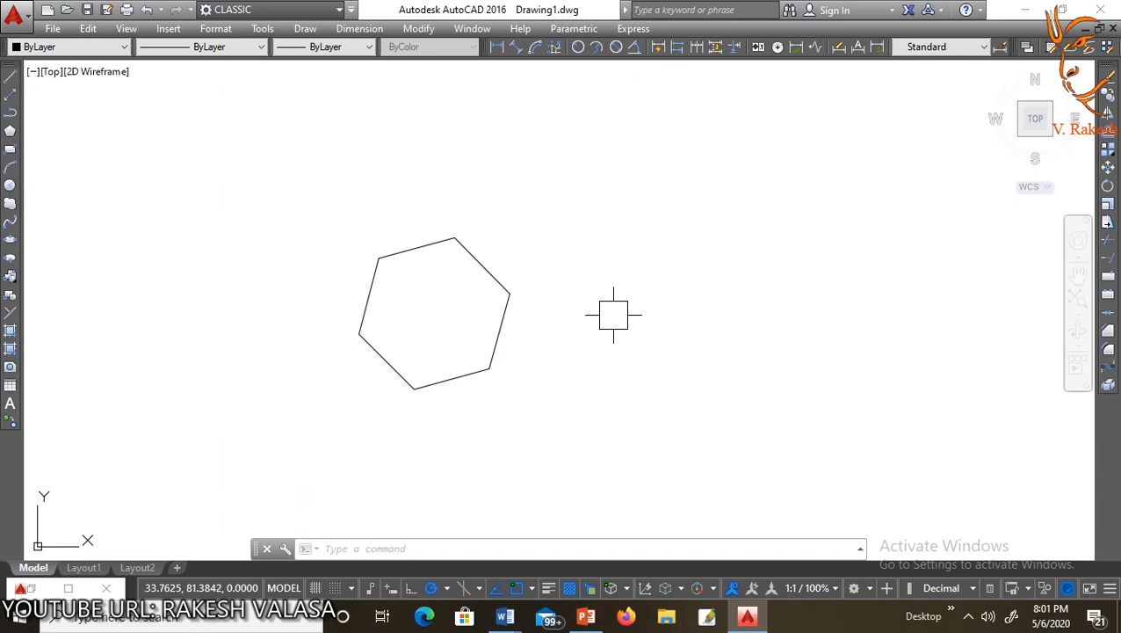
{"action": "type", "text": "B"}
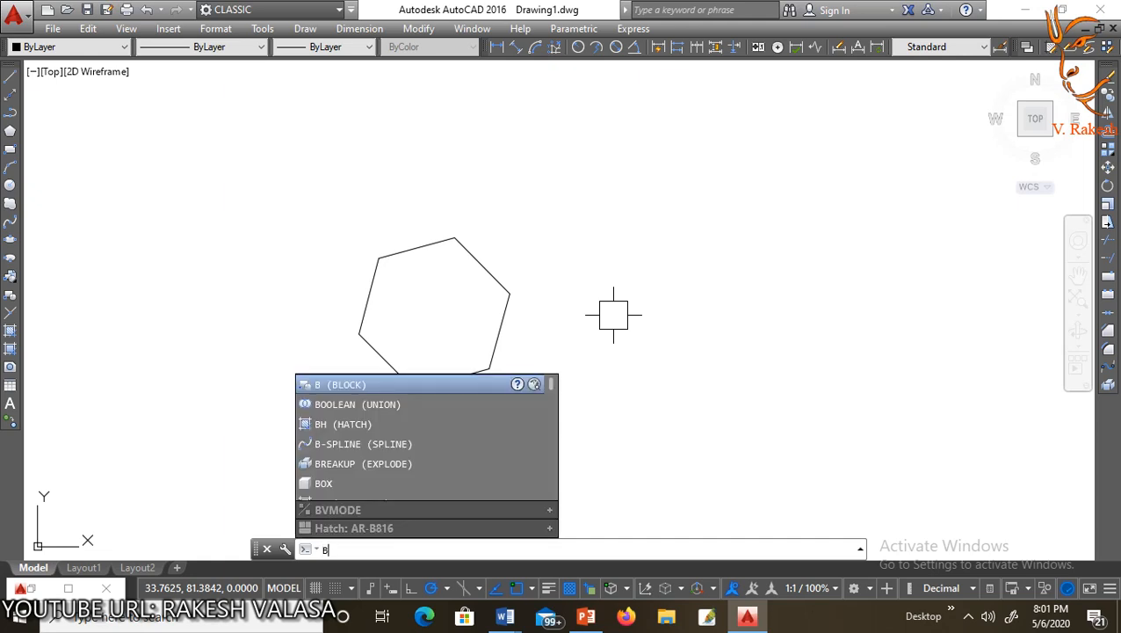
{"action": "key", "text": "Escape"}
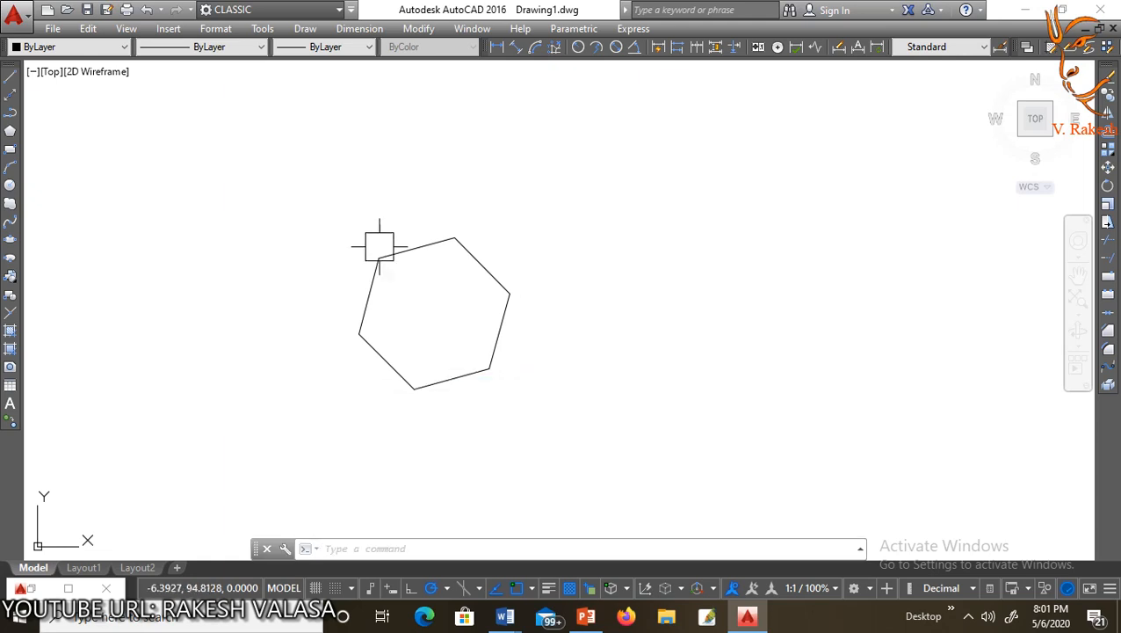
{"action": "left_click", "coordinate": [11, 300]}
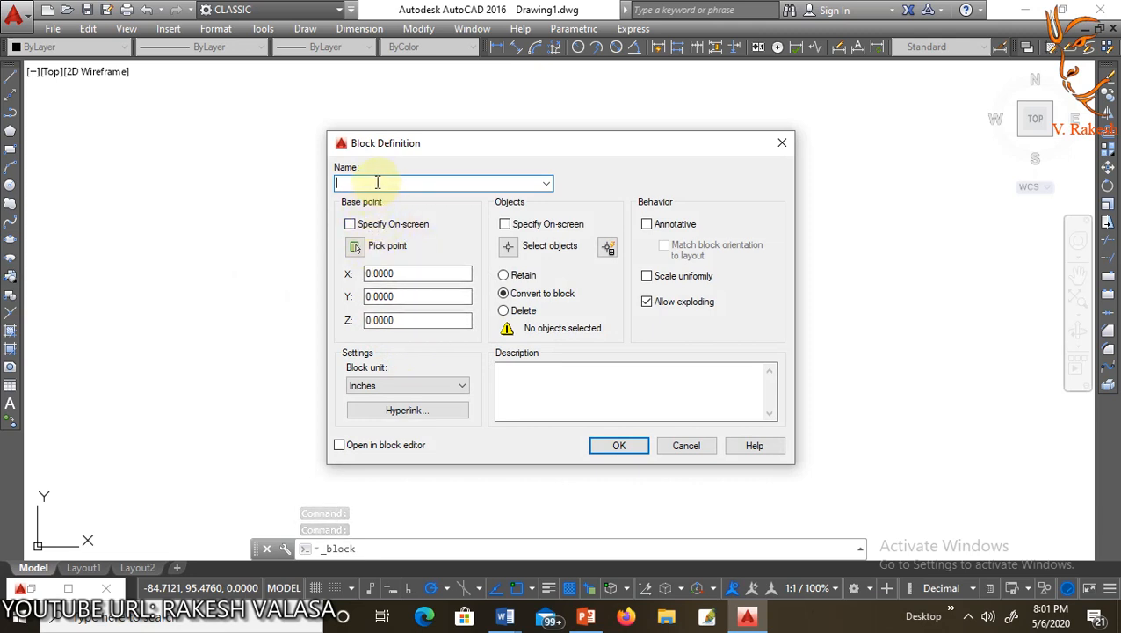
{"action": "type", "text": "hex"}
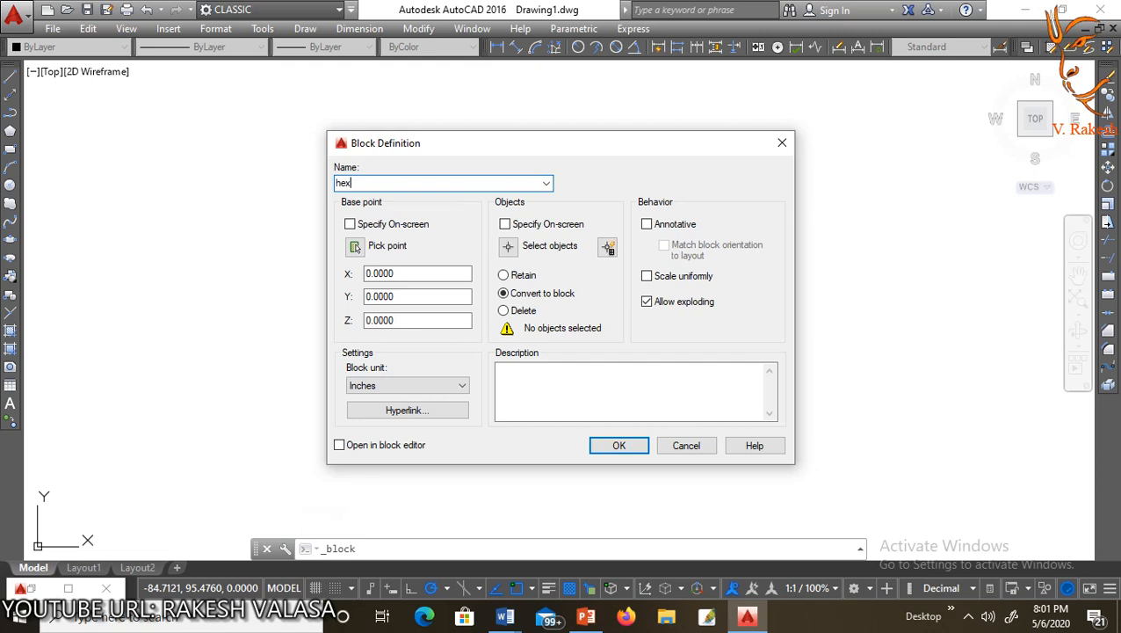
{"action": "type", "text": "agon"}
{"action": "left_click", "coordinate": [510, 247]}
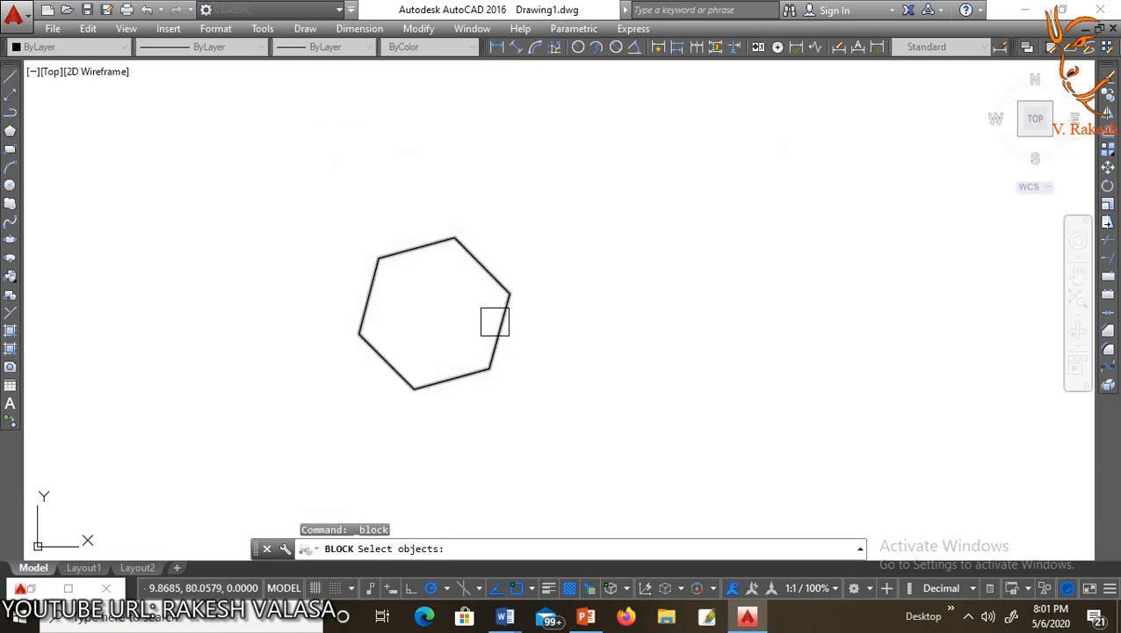
{"action": "left_click", "coordinate": [497, 323]}
{"action": "key", "text": "Return"}
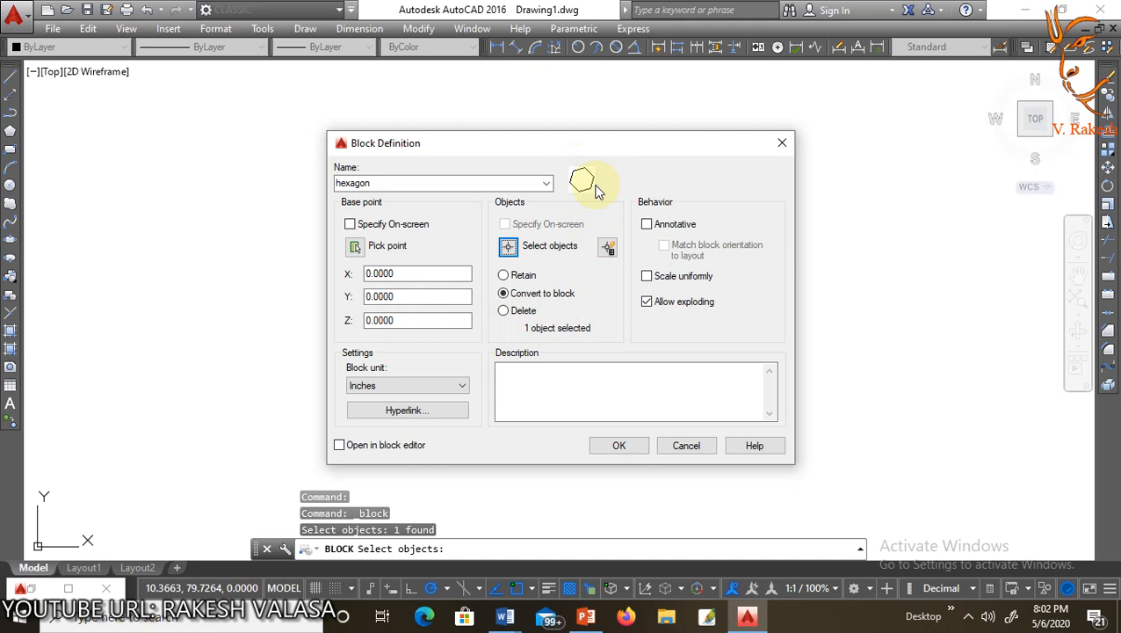
{"action": "left_click", "coordinate": [619, 446]}
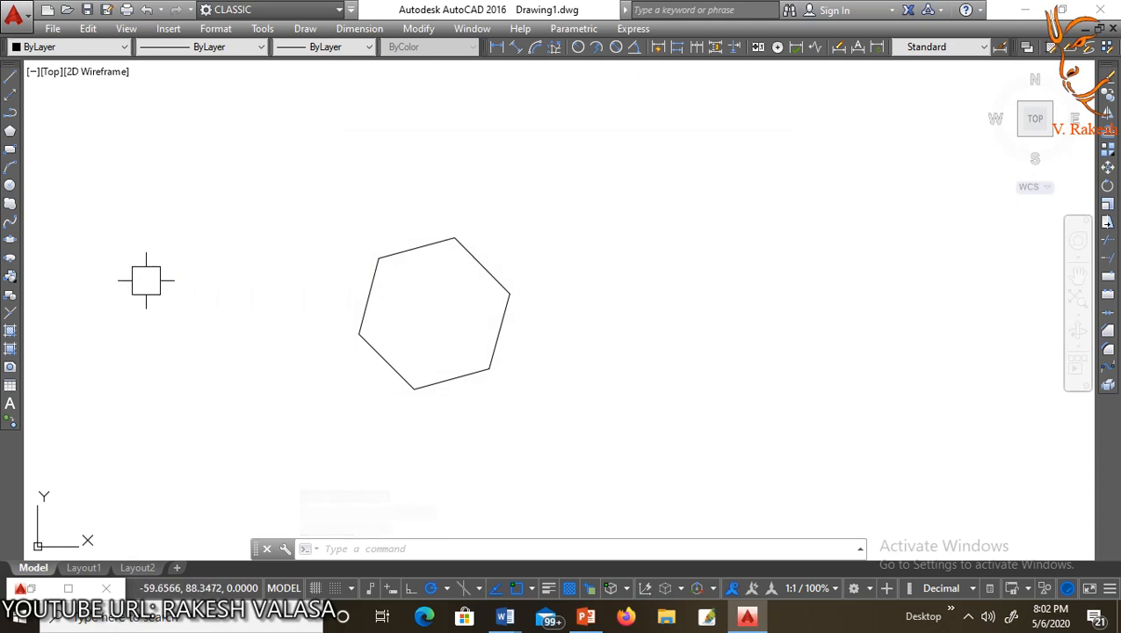
Step: Try inserting the hexagon block at scale 1 and rotation 0, using the Basepoint option to pick a different base point
{"action": "left_click", "coordinate": [13, 278]}
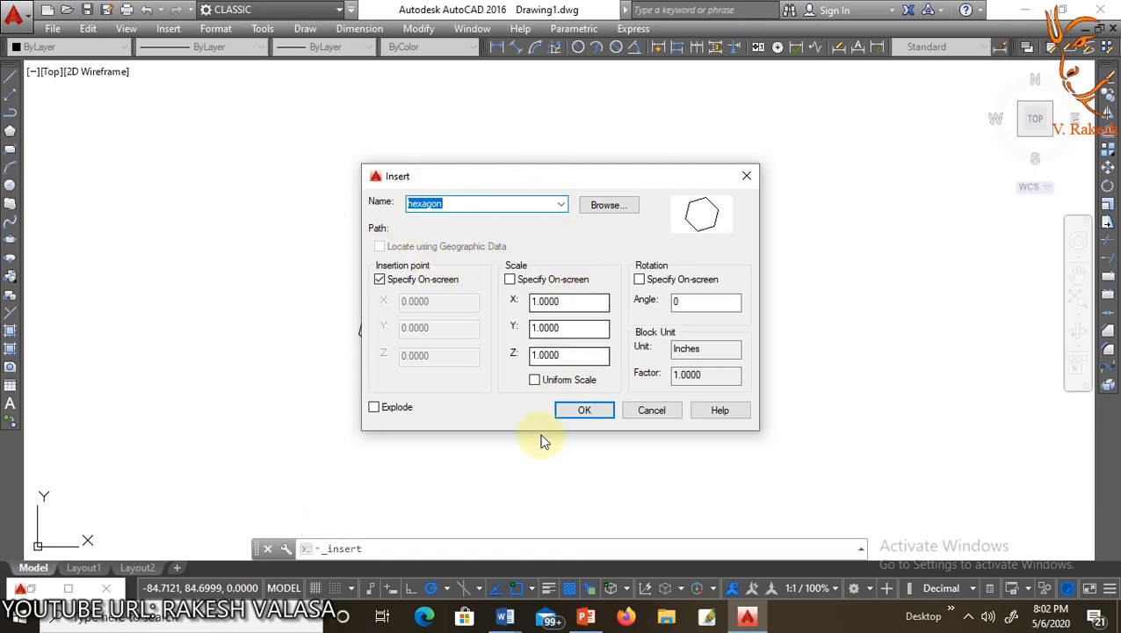
{"action": "left_click", "coordinate": [572, 411]}
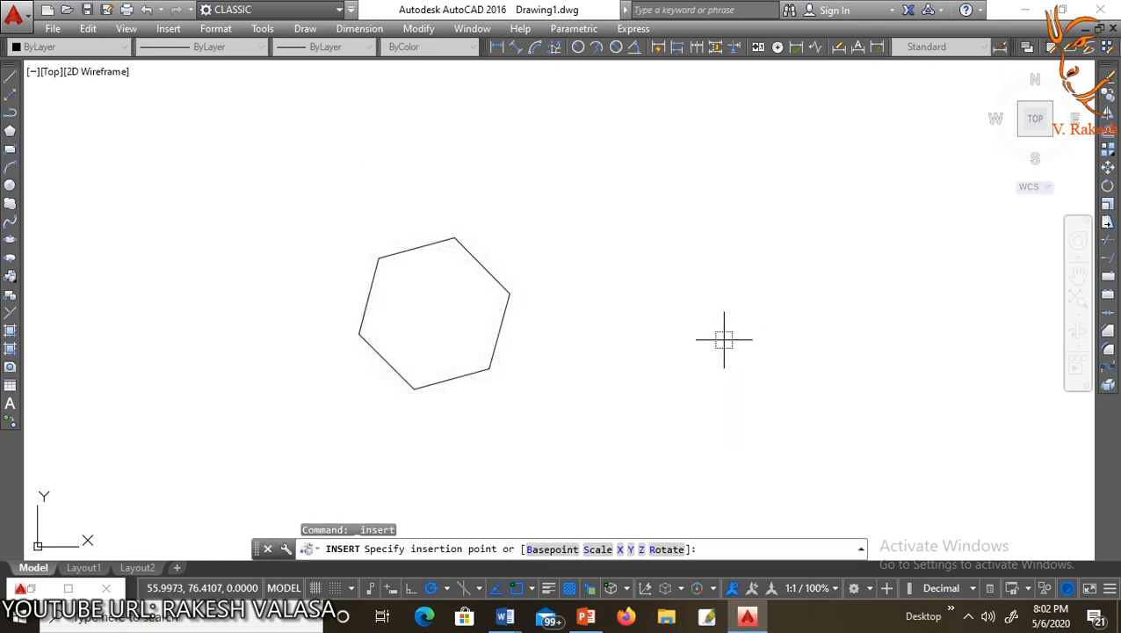
{"action": "type", "text": "b"}
{"action": "key", "text": "Return"}
{"action": "left_click", "coordinate": [698, 400]}
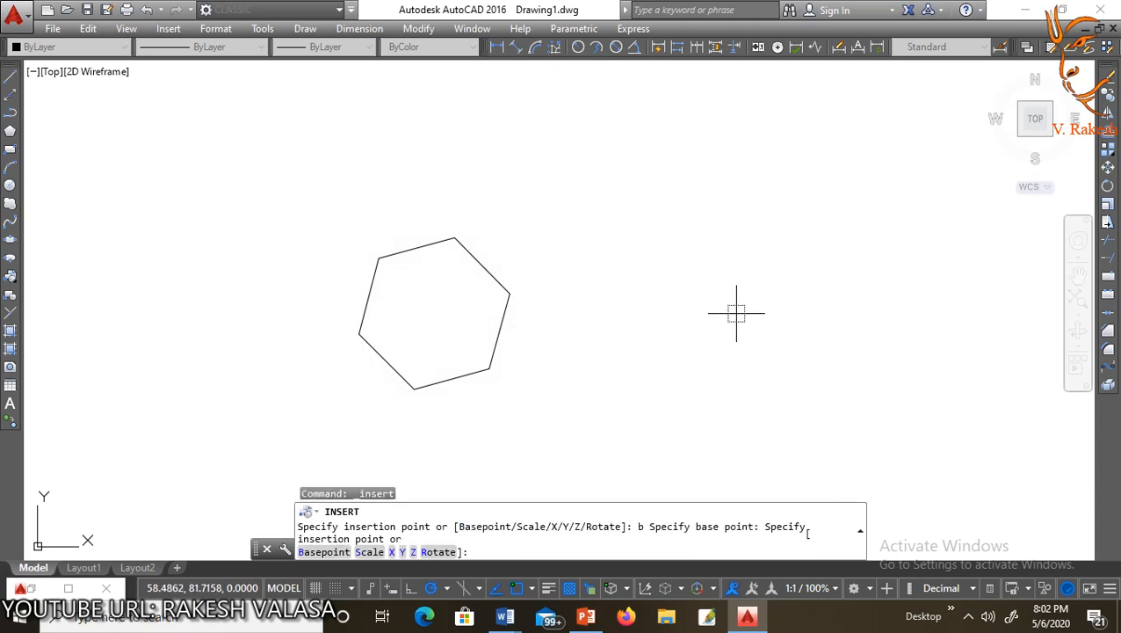
{"action": "key", "text": "Escape"}
Step: Erase the stray hexagon block insertions, keeping the original hexagon
{"action": "left_click", "coordinate": [780, 341]}
{"action": "key", "text": "Escape"}
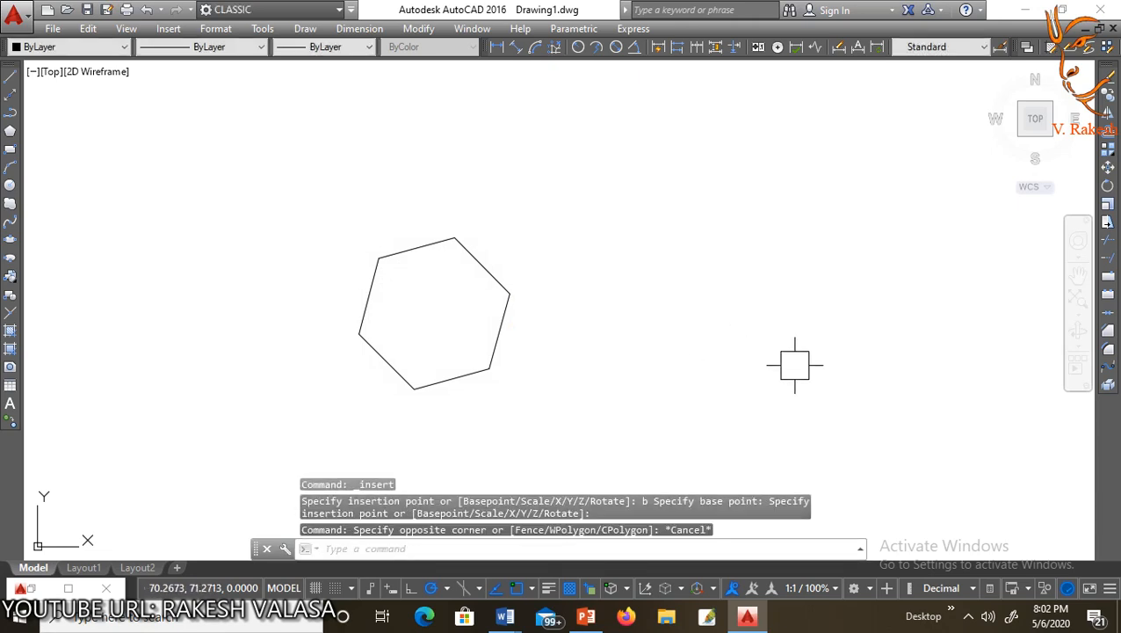
{"action": "key", "text": "Delete"}
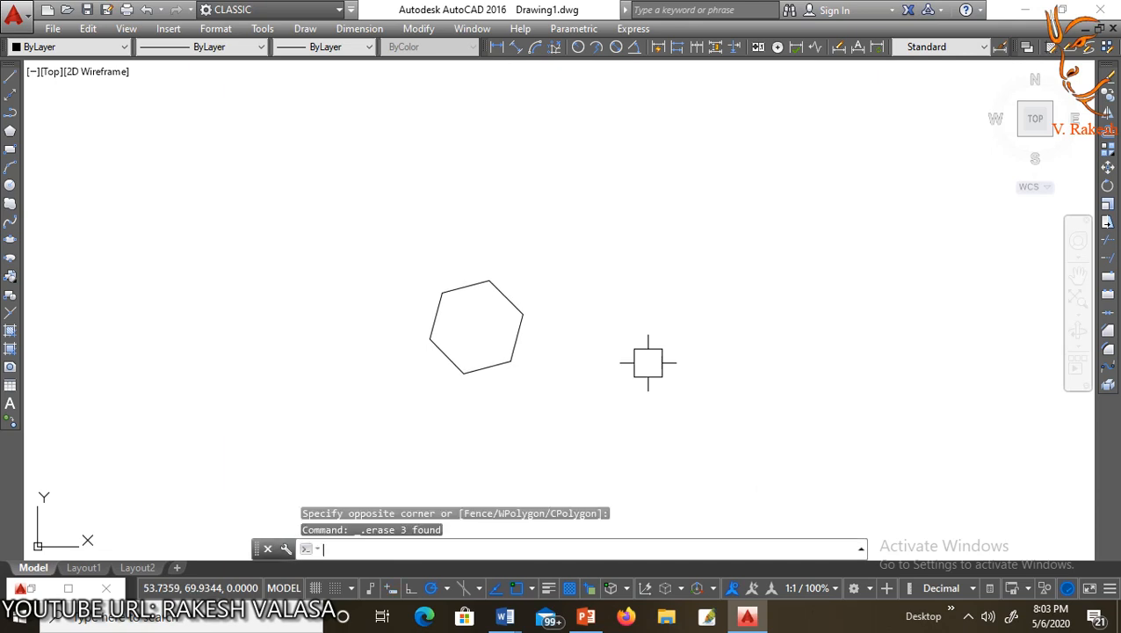
Step: Insert a copy of the hexagon block at scale 1 and rotation 0, above and to the right of the original
{"action": "left_click", "coordinate": [10, 279]}
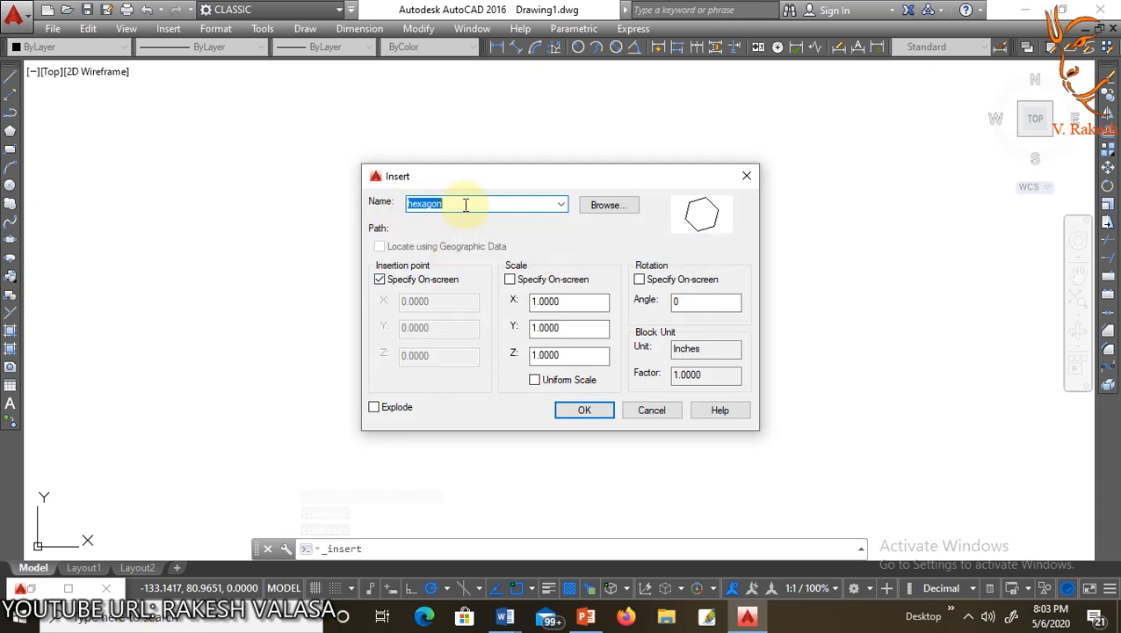
{"action": "left_click", "coordinate": [576, 415]}
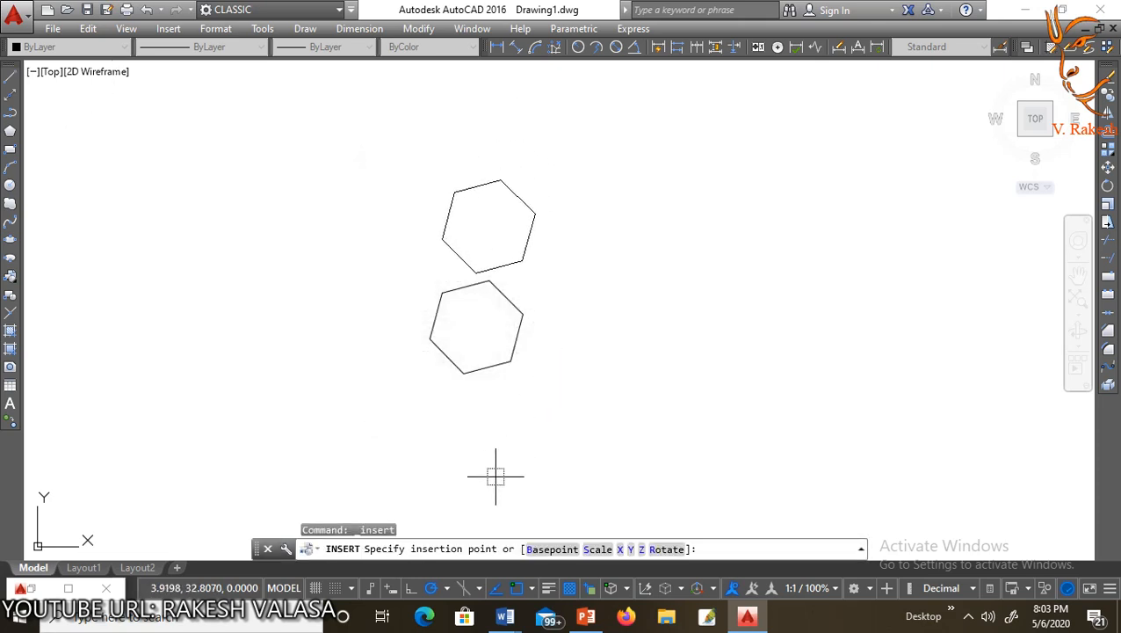
{"action": "left_click", "coordinate": [598, 474]}
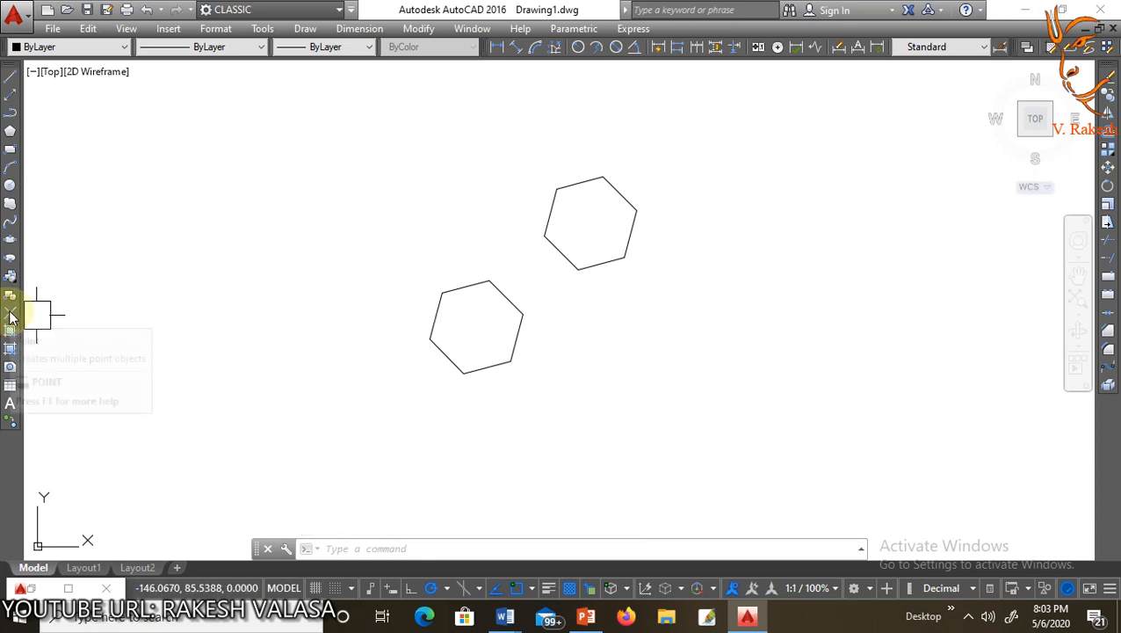
Step: Place three separate points in the empty area to the left of the lower hexagon
{"action": "type", "text": "PO"}
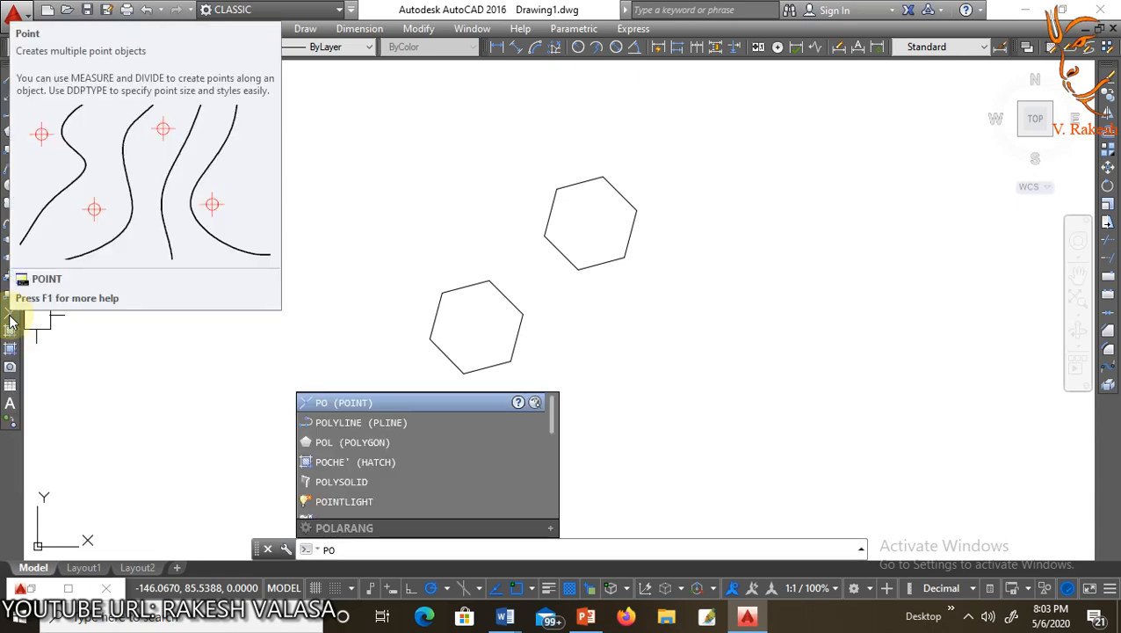
{"action": "key", "text": "Return"}
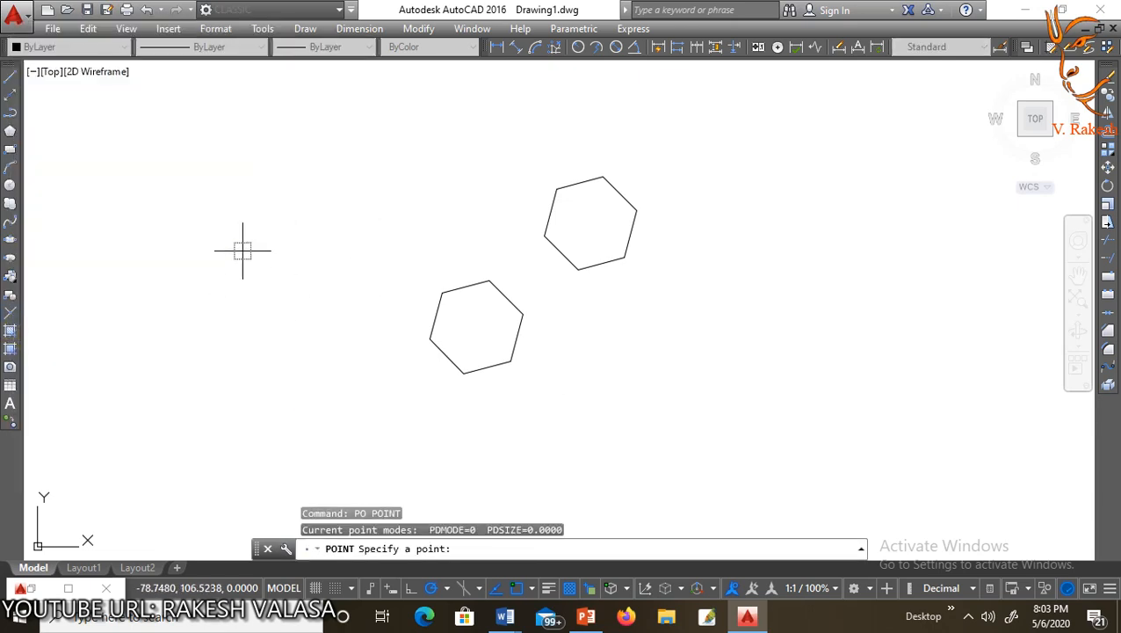
{"action": "left_click", "coordinate": [242, 250]}
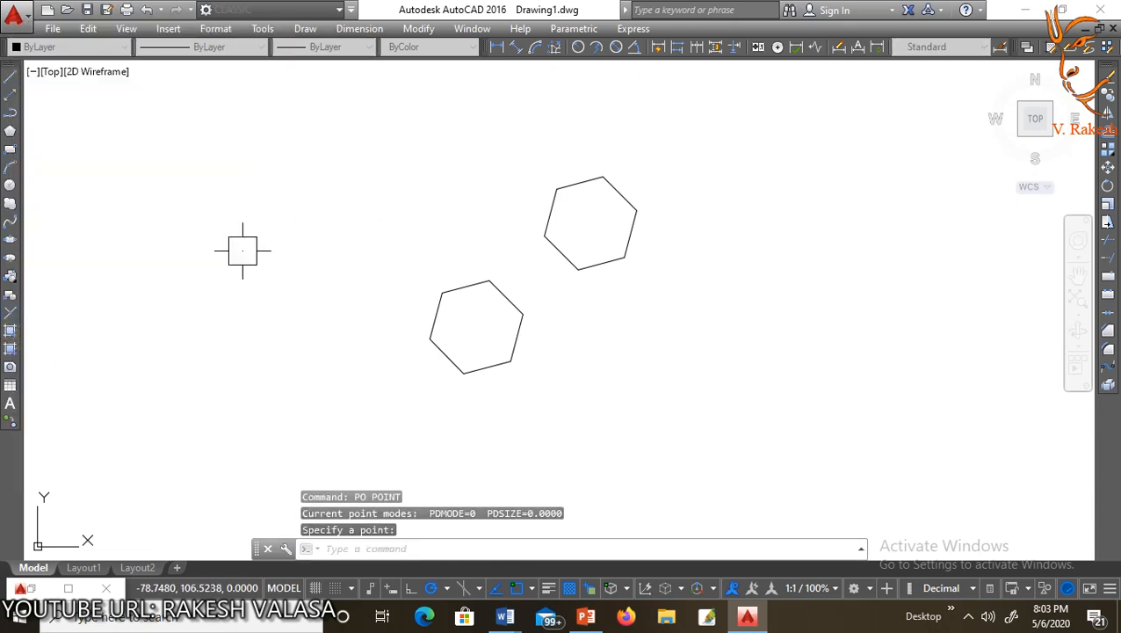
{"action": "key", "text": "Return"}
{"action": "left_click", "coordinate": [264, 349]}
{"action": "left_click", "coordinate": [335, 245]}
{"action": "key", "text": "Return"}
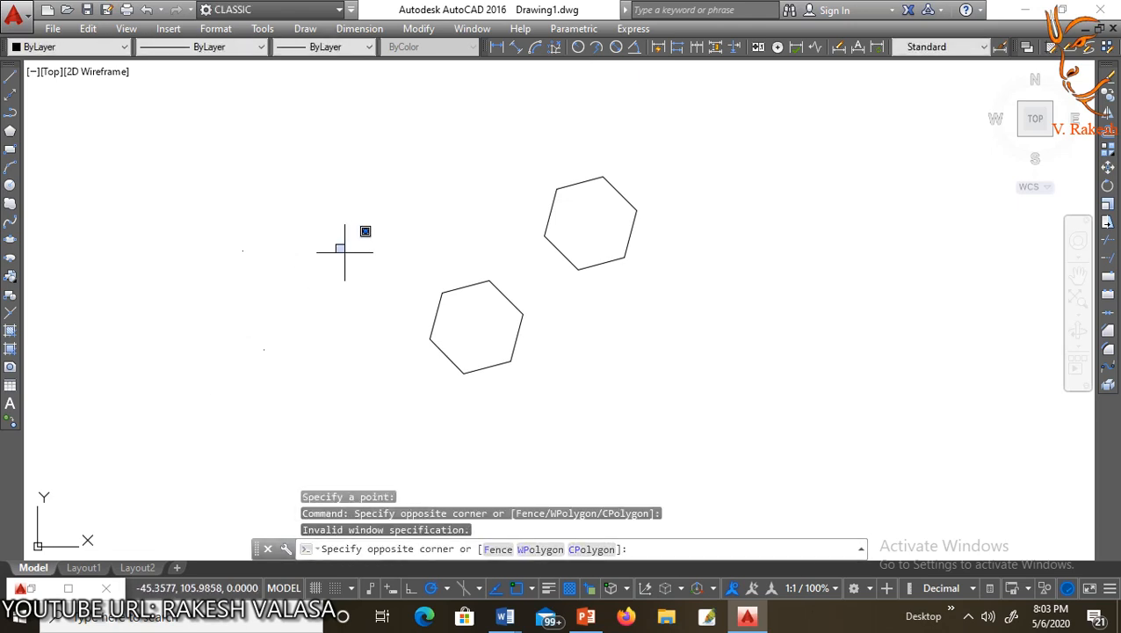
{"action": "left_click", "coordinate": [350, 260]}
{"action": "key", "text": "Return"}
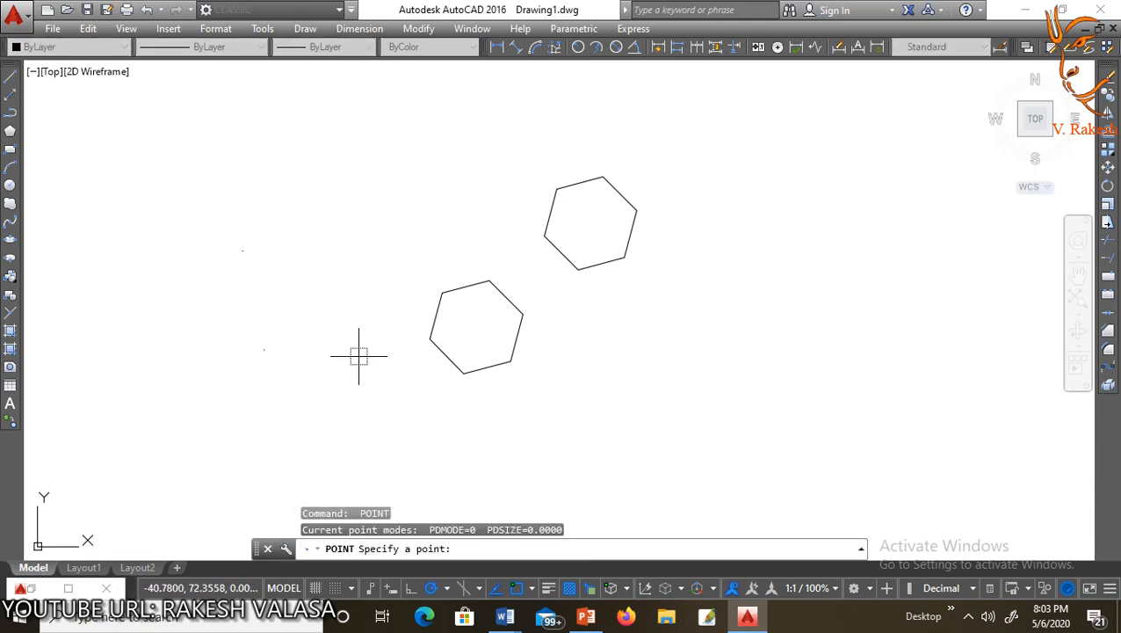
{"action": "key", "text": "Return"}
{"action": "left_click", "coordinate": [355, 362]}
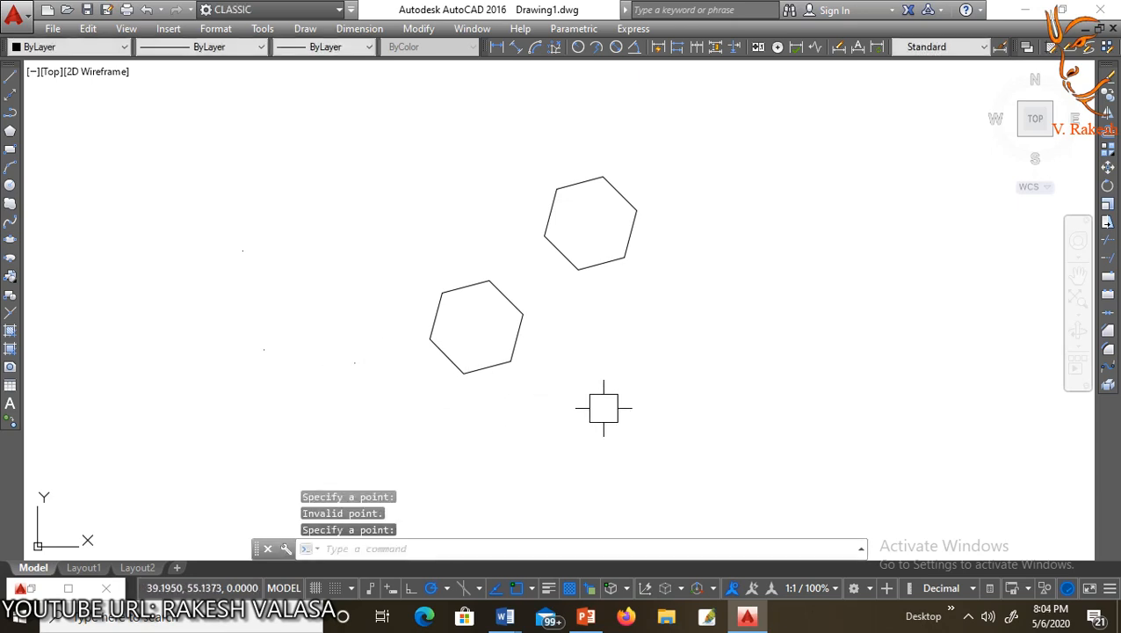
Step: Place another point below and to the right of the lower hexagon
{"action": "key", "text": "Escape"}
{"action": "type", "text": "po"}
{"action": "key", "text": "Return"}
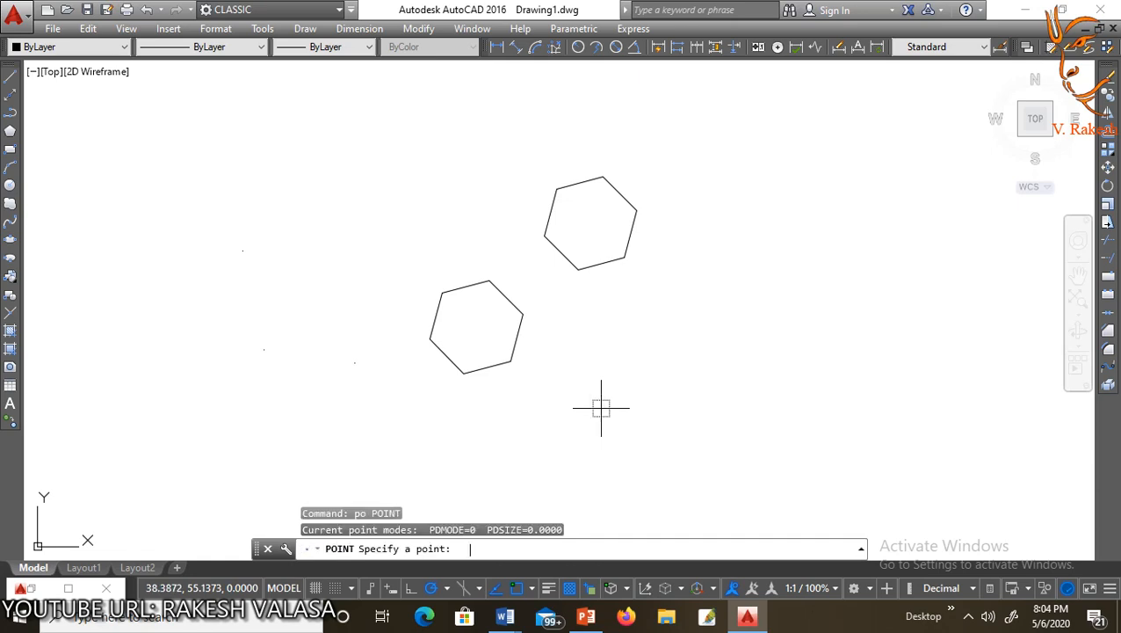
{"action": "left_click", "coordinate": [601, 408]}
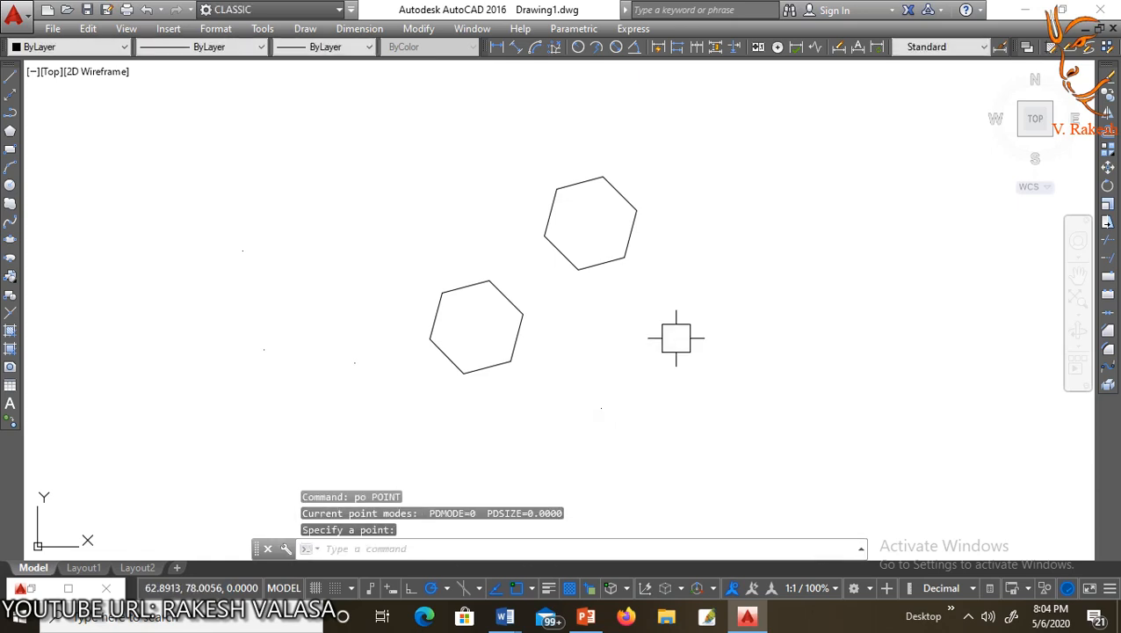
{"action": "key", "text": "Escape"}
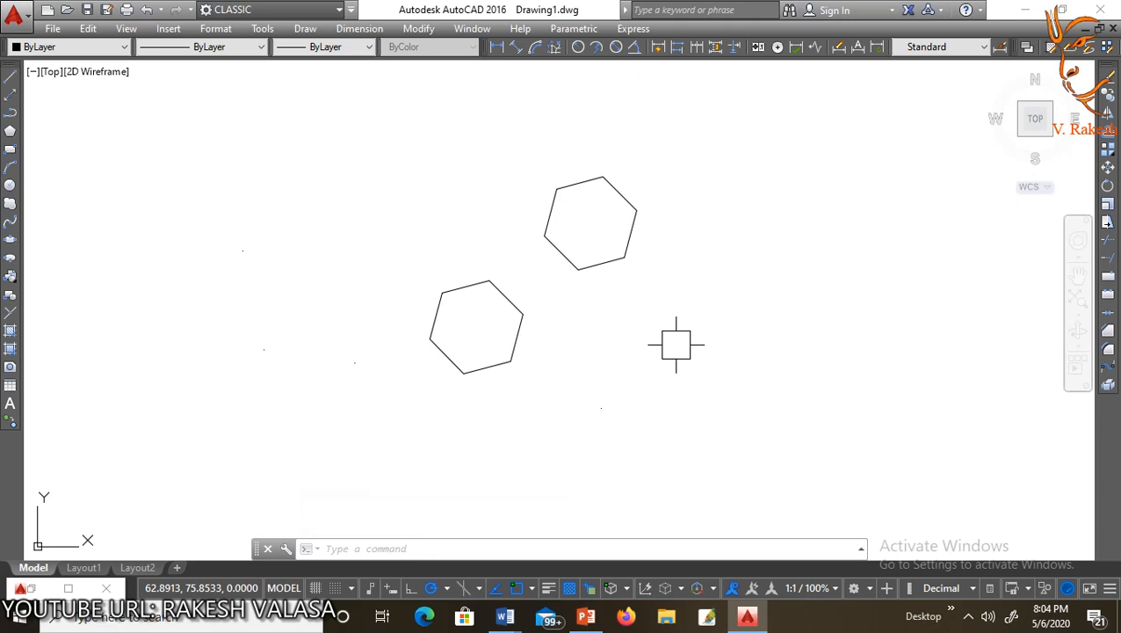
Step: Set the point style to a circle with a plus cross through it
{"action": "type", "text": "DDPTy"}
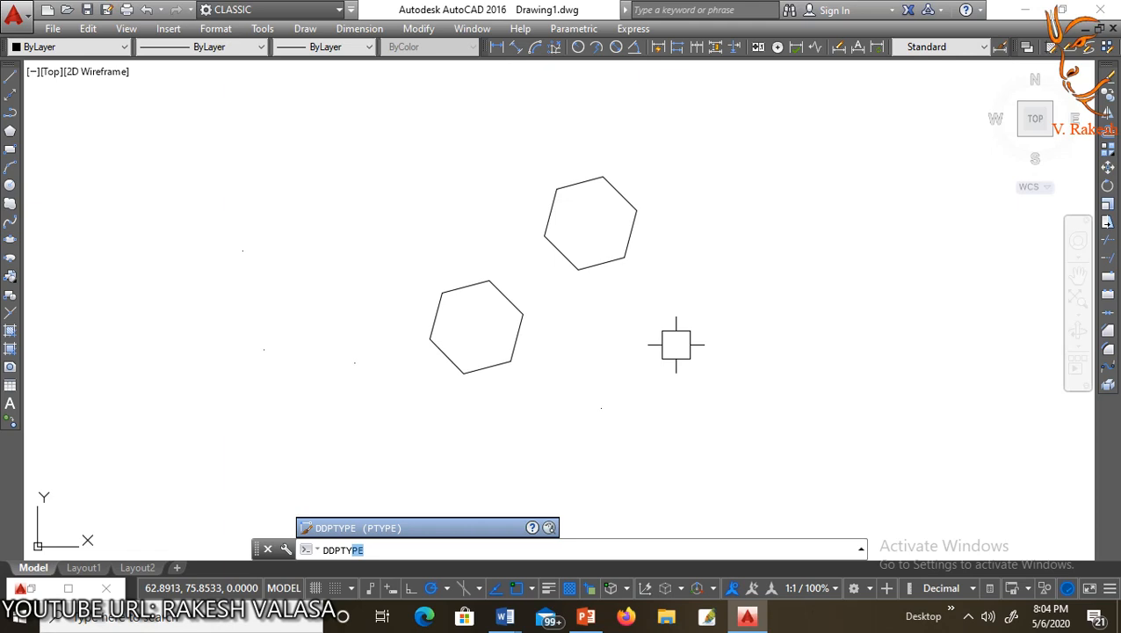
{"action": "key", "text": "Return"}
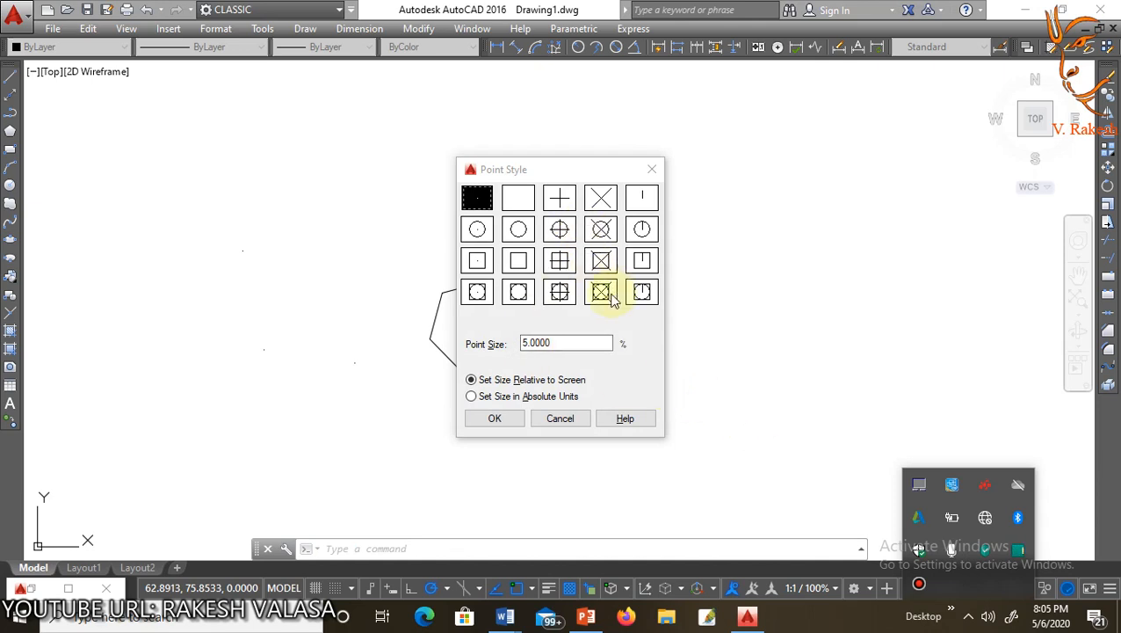
{"action": "left_click", "coordinate": [561, 230]}
{"action": "left_click", "coordinate": [498, 420]}
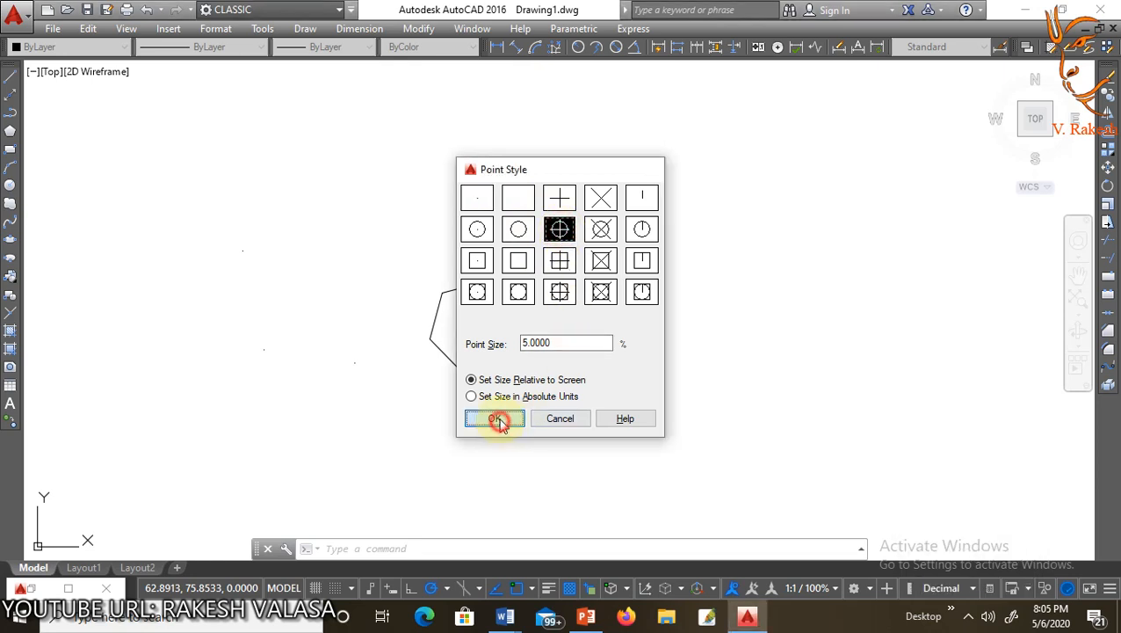
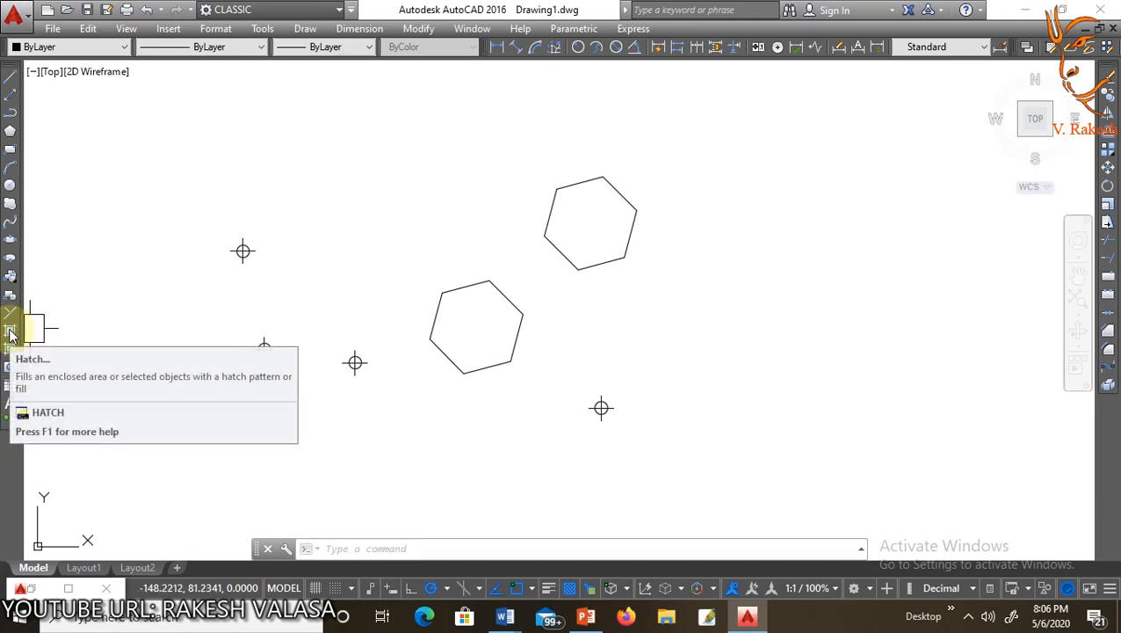
Step: Start the Hatch command and examine the available ANSI, ISO, Other Predefined and Custom hatch patterns
{"action": "type", "text": "H"}
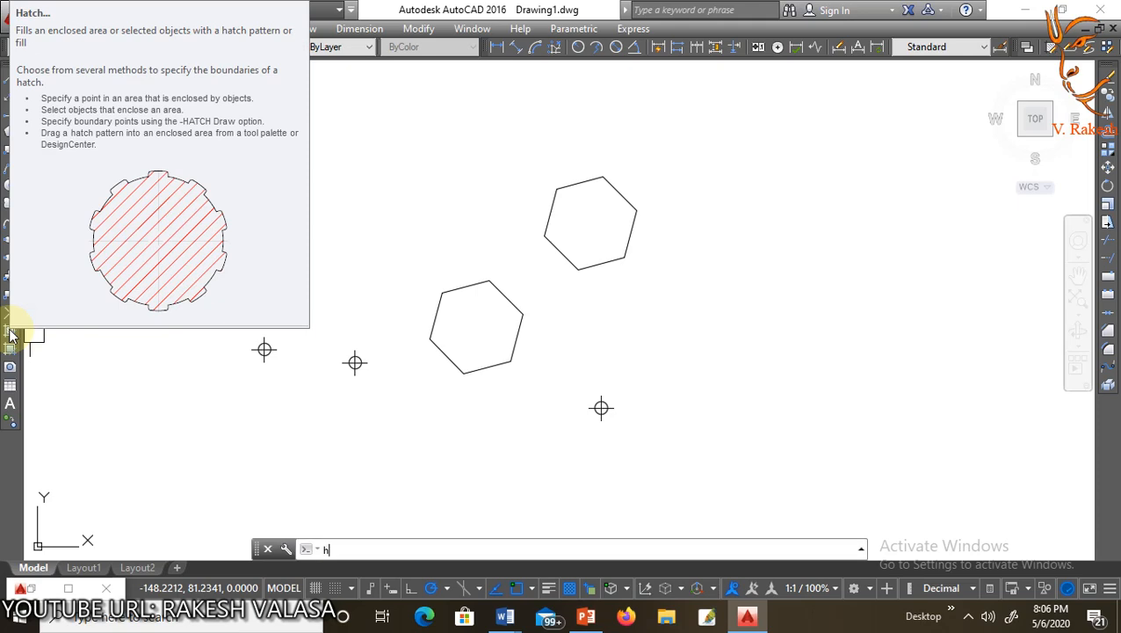
{"action": "key", "text": "Return"}
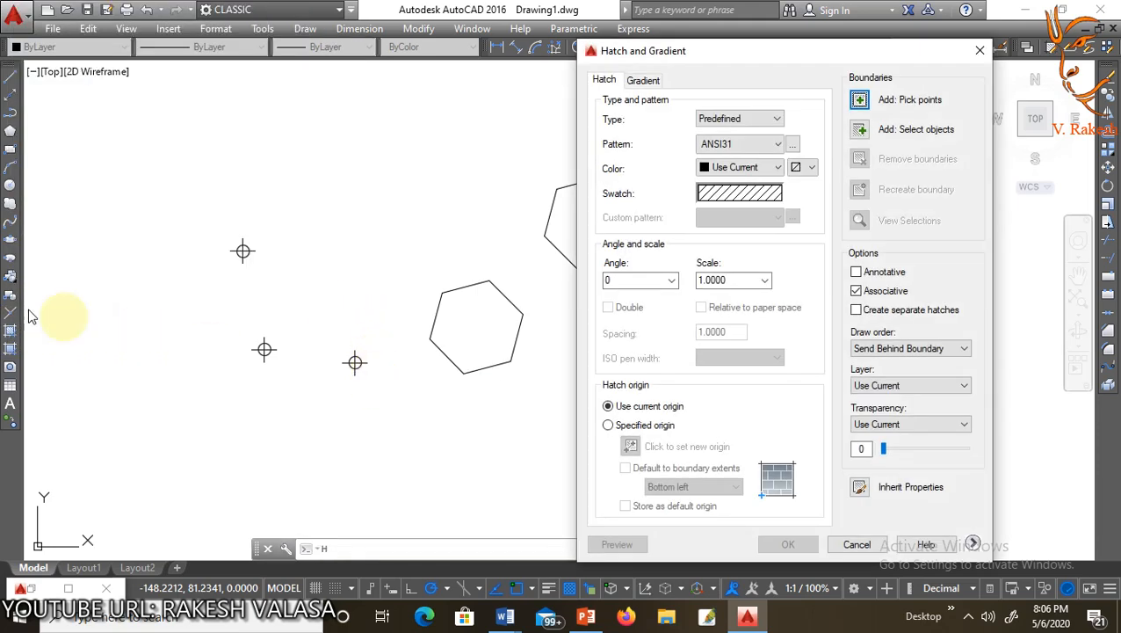
{"action": "left_click_drag", "start_coordinate": [681, 50], "coordinate": [681, 20]}
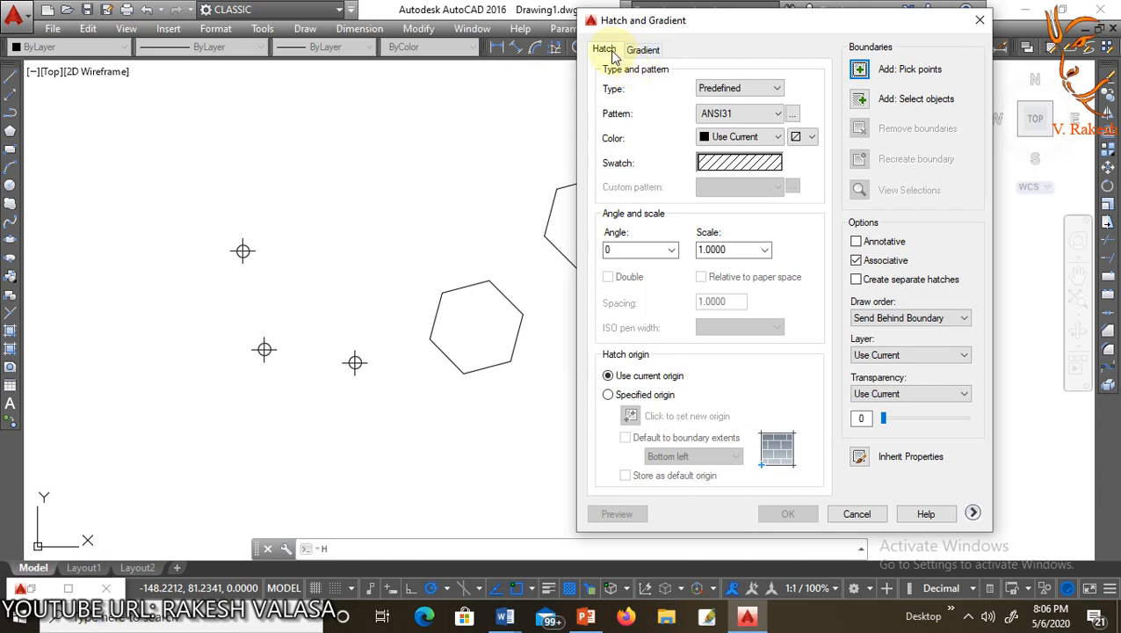
{"action": "left_click", "coordinate": [777, 88]}
{"action": "left_click", "coordinate": [776, 88]}
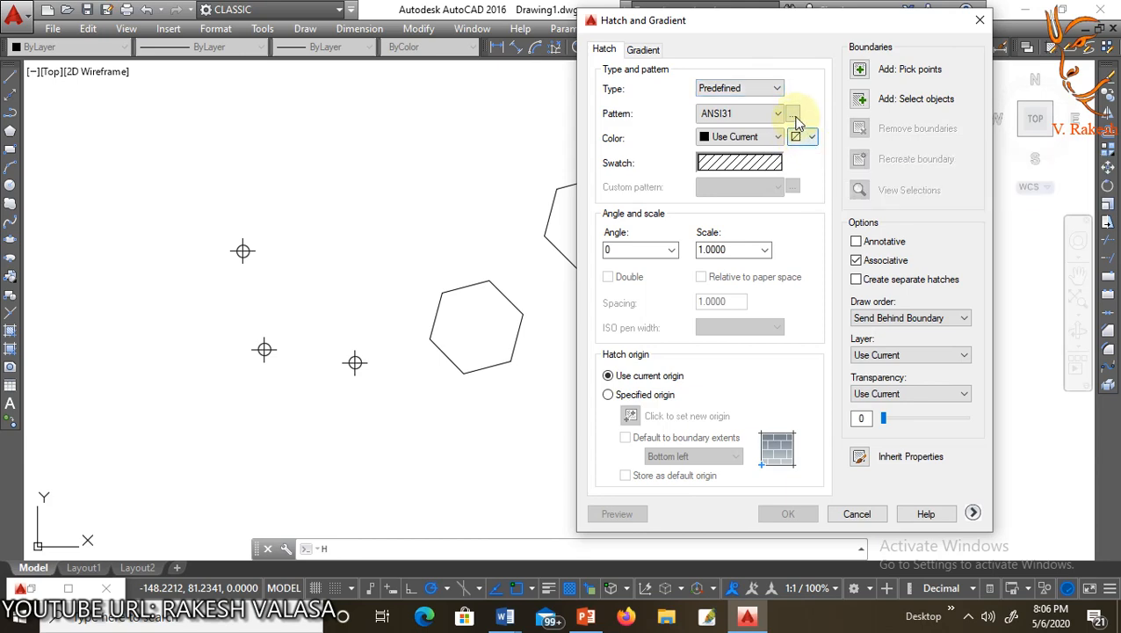
{"action": "left_click", "coordinate": [794, 111]}
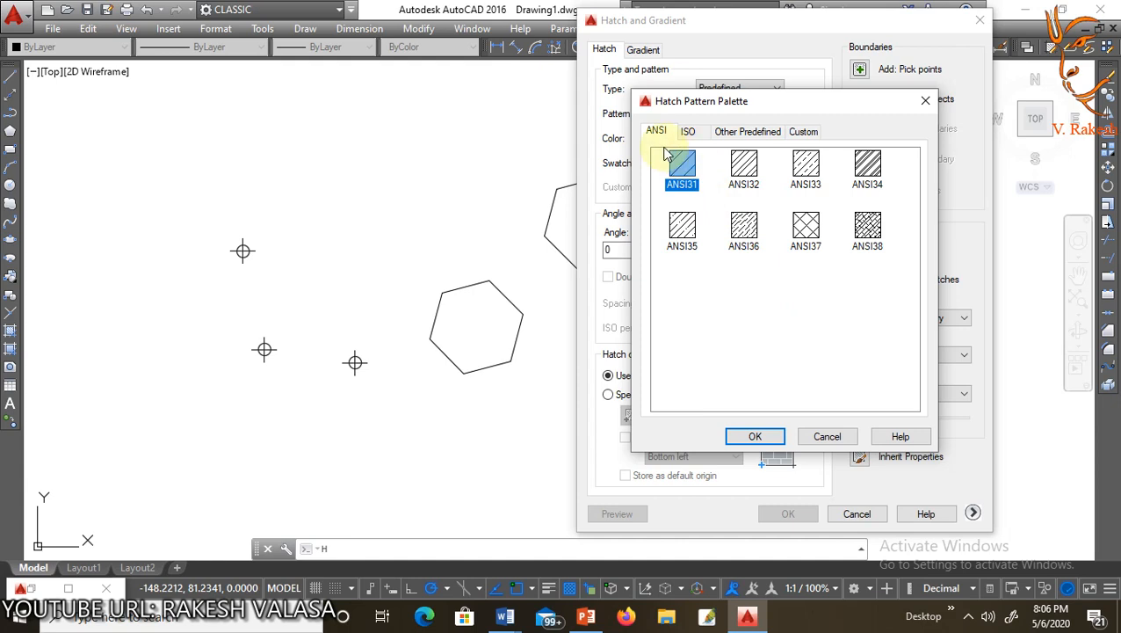
{"action": "left_click", "coordinate": [689, 132]}
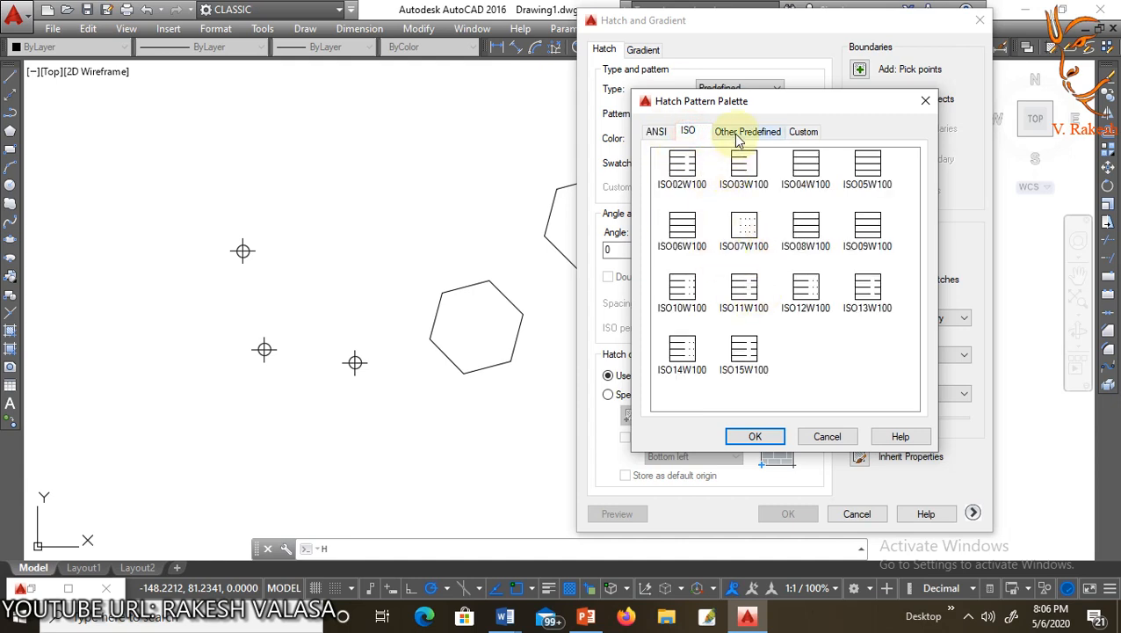
{"action": "left_click", "coordinate": [738, 133]}
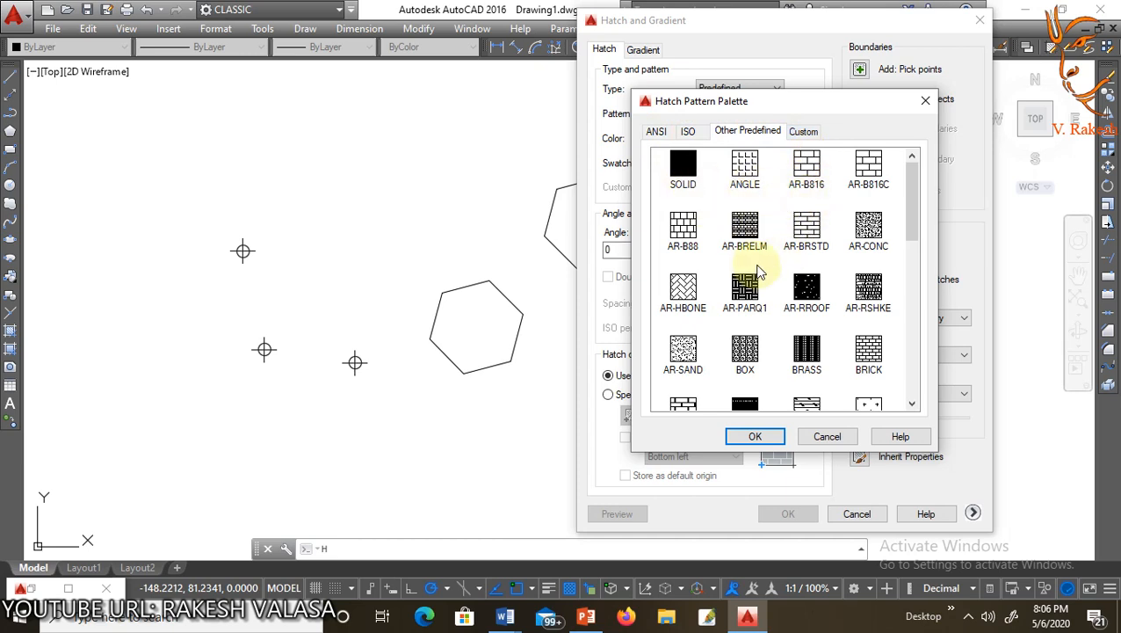
{"action": "scroll", "coordinate": [760, 272], "scroll_direction": "down", "scroll_amount": 3}
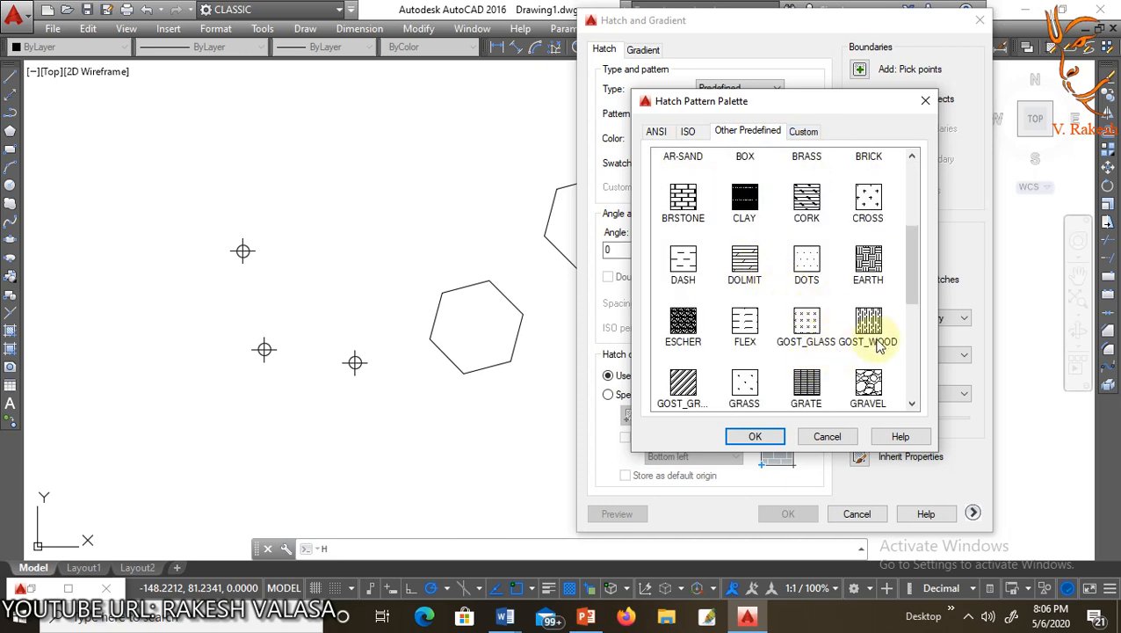
{"action": "scroll", "coordinate": [781, 321], "scroll_direction": "down", "scroll_amount": 3}
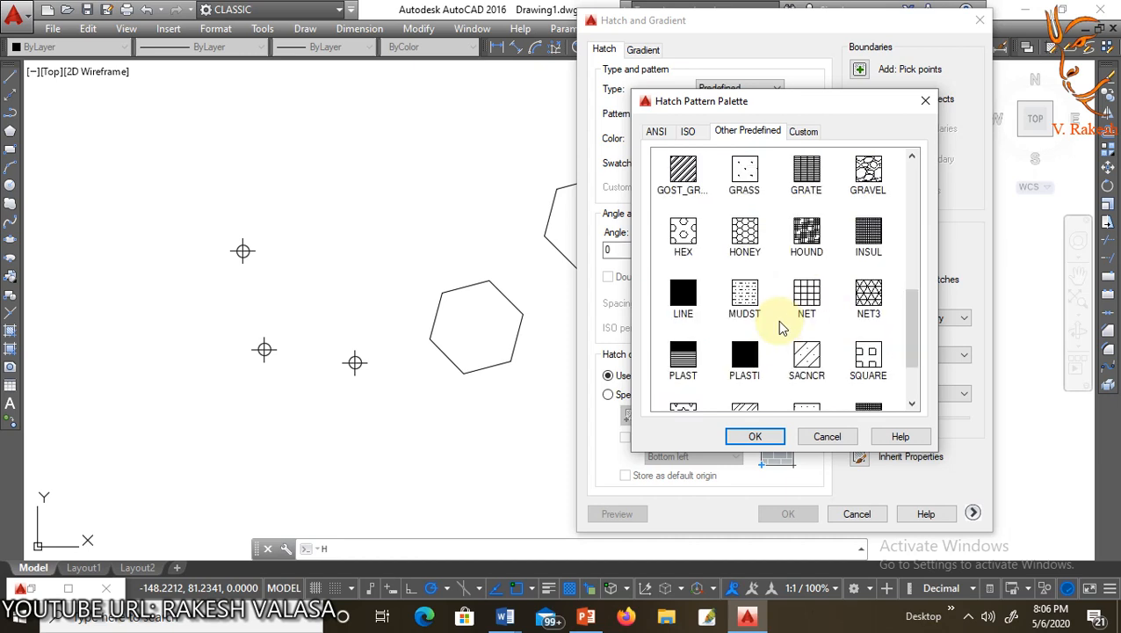
{"action": "left_click", "coordinate": [803, 134]}
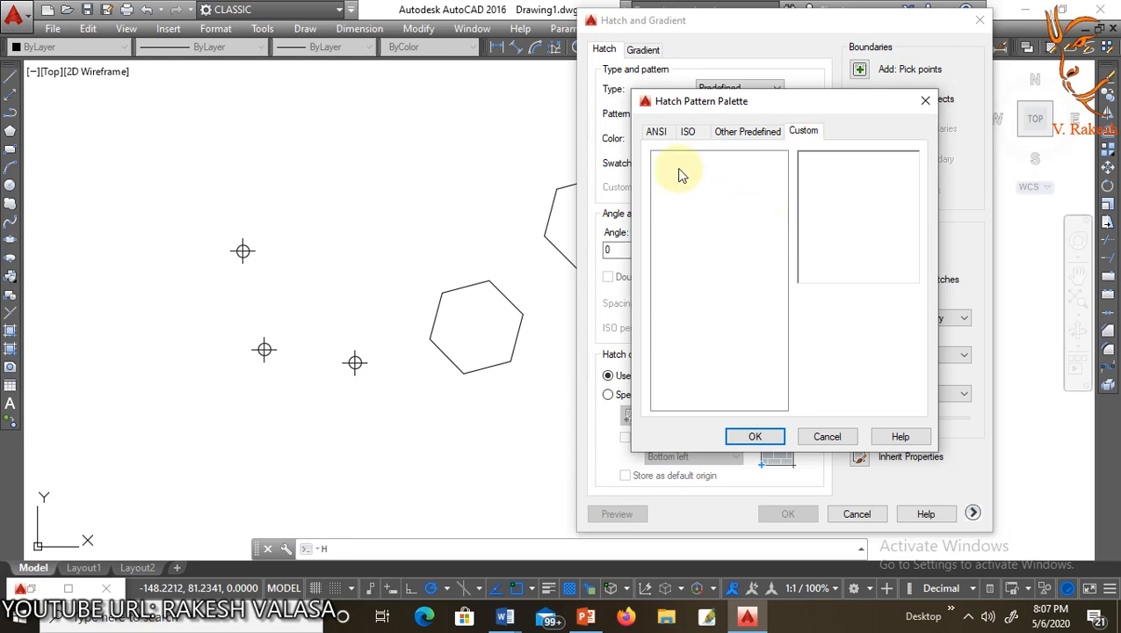
{"action": "left_click", "coordinate": [827, 437]}
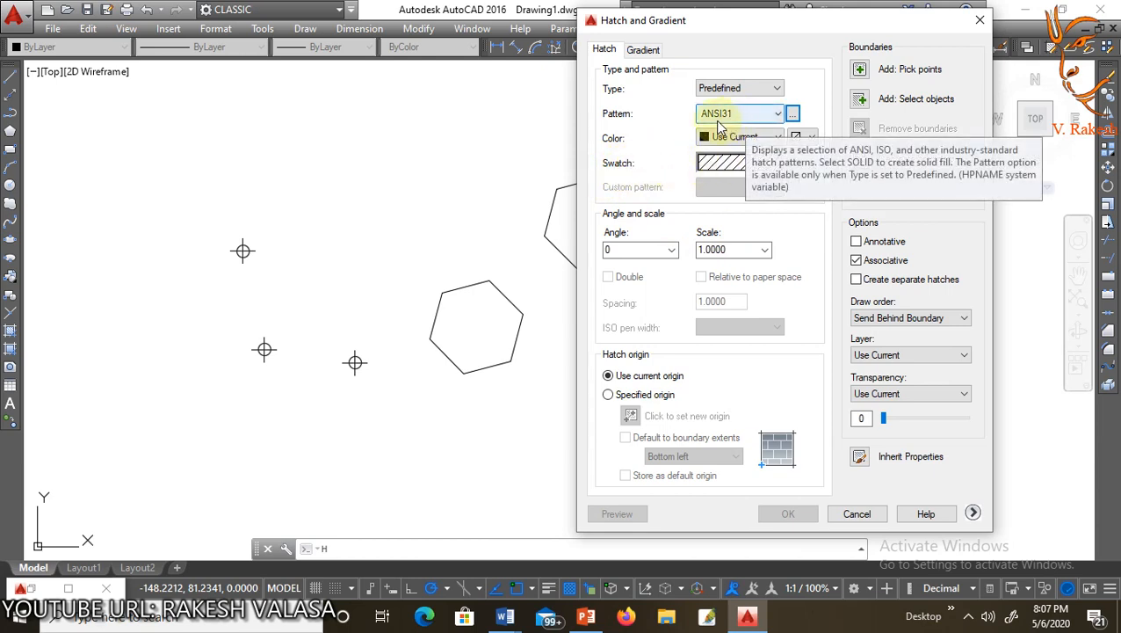
{"action": "left_click", "coordinate": [793, 115]}
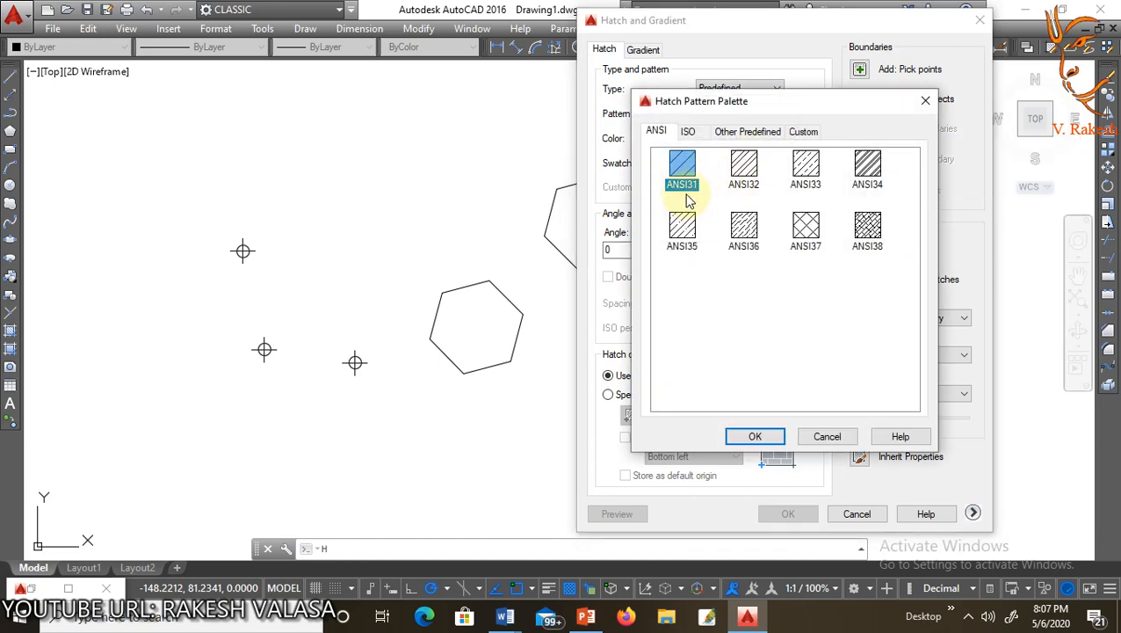
{"action": "left_click", "coordinate": [827, 437]}
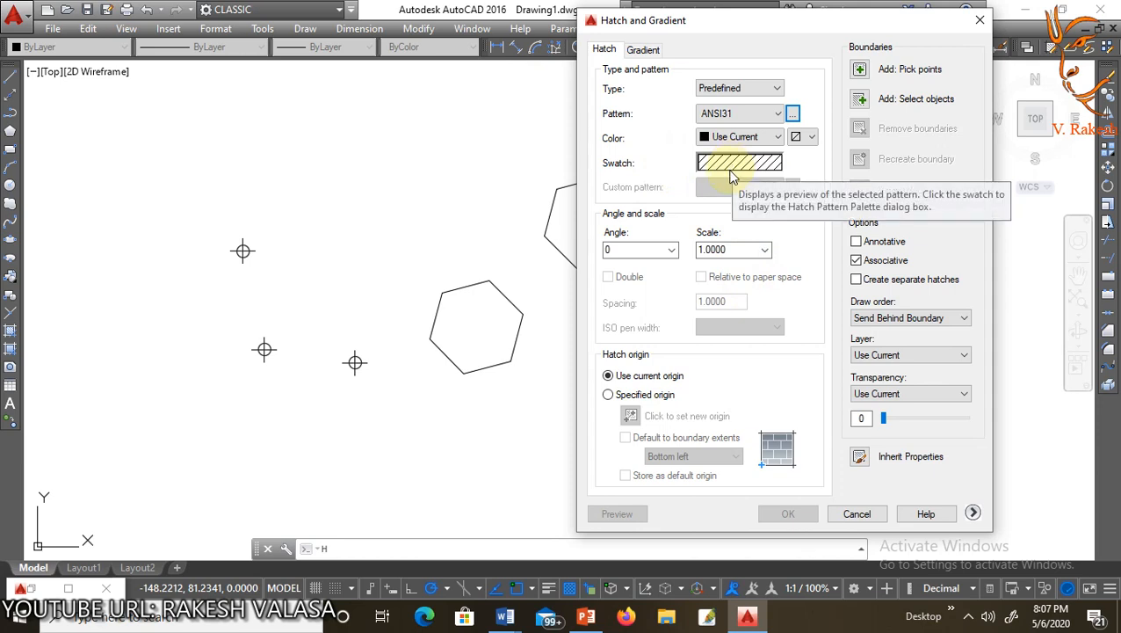
Step: Hatch the inside of the lower hexagon with the ANSI31 pattern at angle 0 and scale 1
{"action": "left_click", "coordinate": [860, 70]}
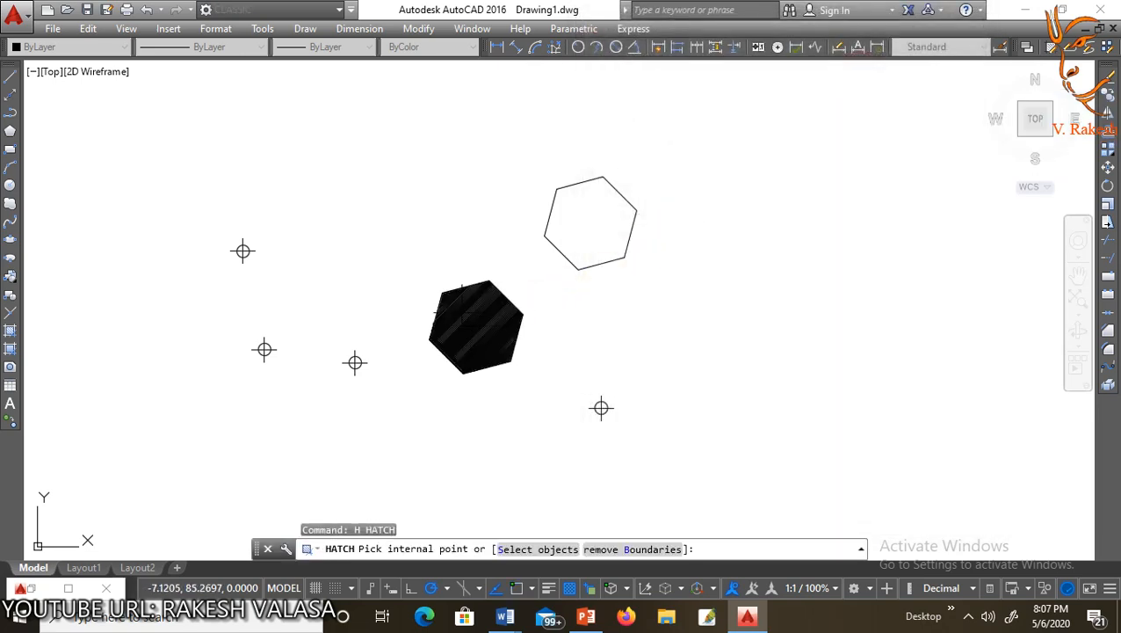
{"action": "left_click", "coordinate": [484, 334]}
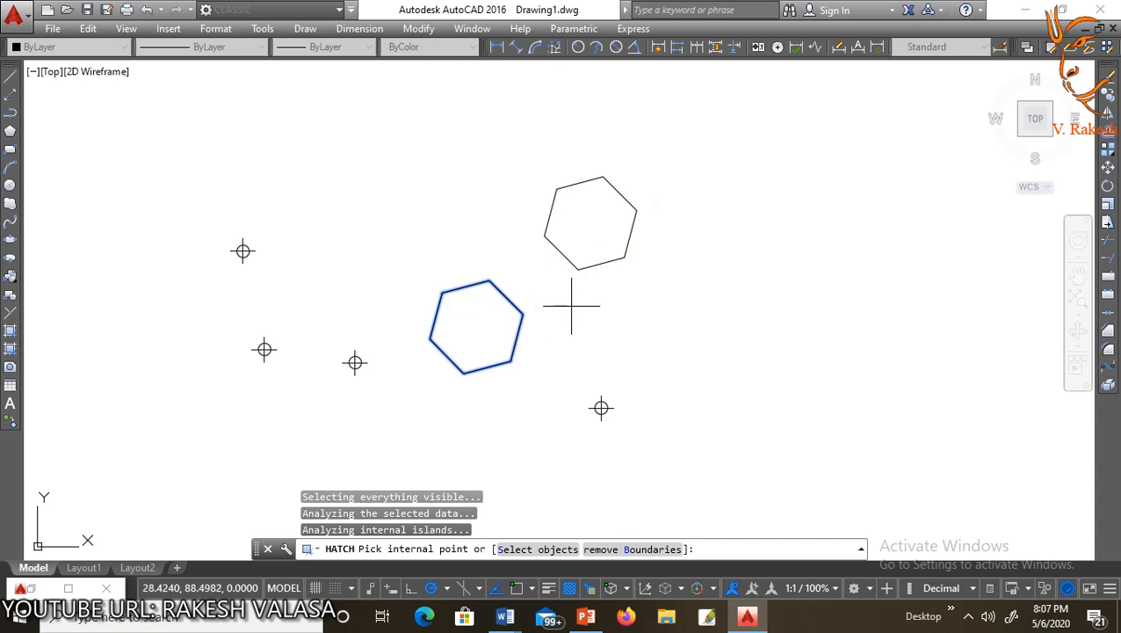
{"action": "key", "text": "Return"}
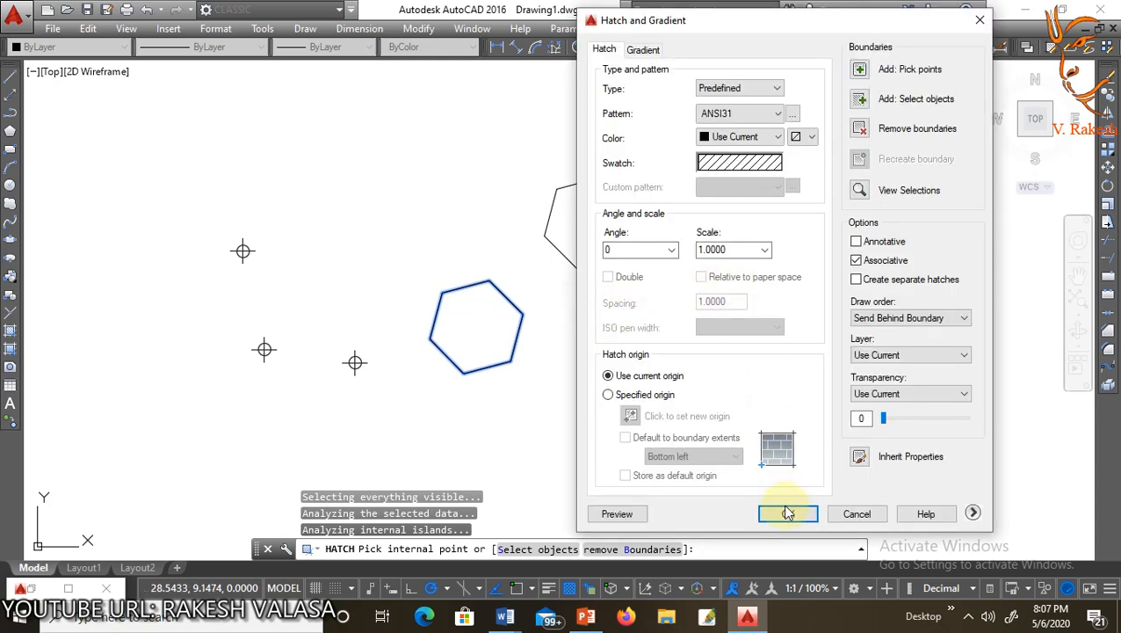
{"action": "left_click", "coordinate": [785, 514]}
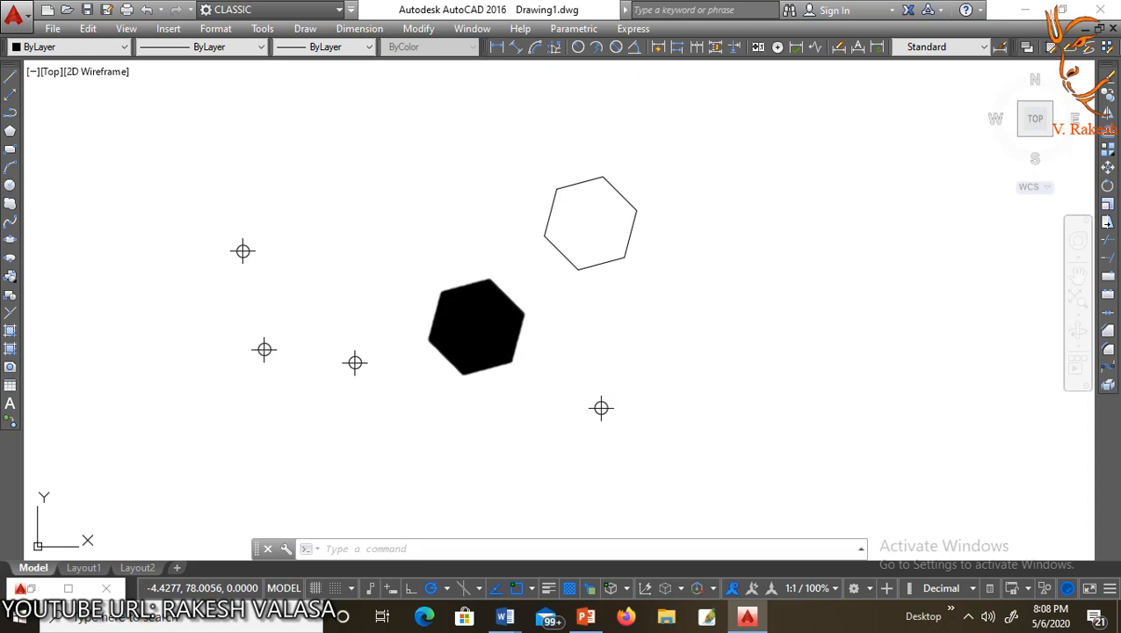
Step: Set the scale of the lower hexagon's hatch first to 10 and finally to 15, and deselect the hatch
{"action": "left_click", "coordinate": [472, 332]}
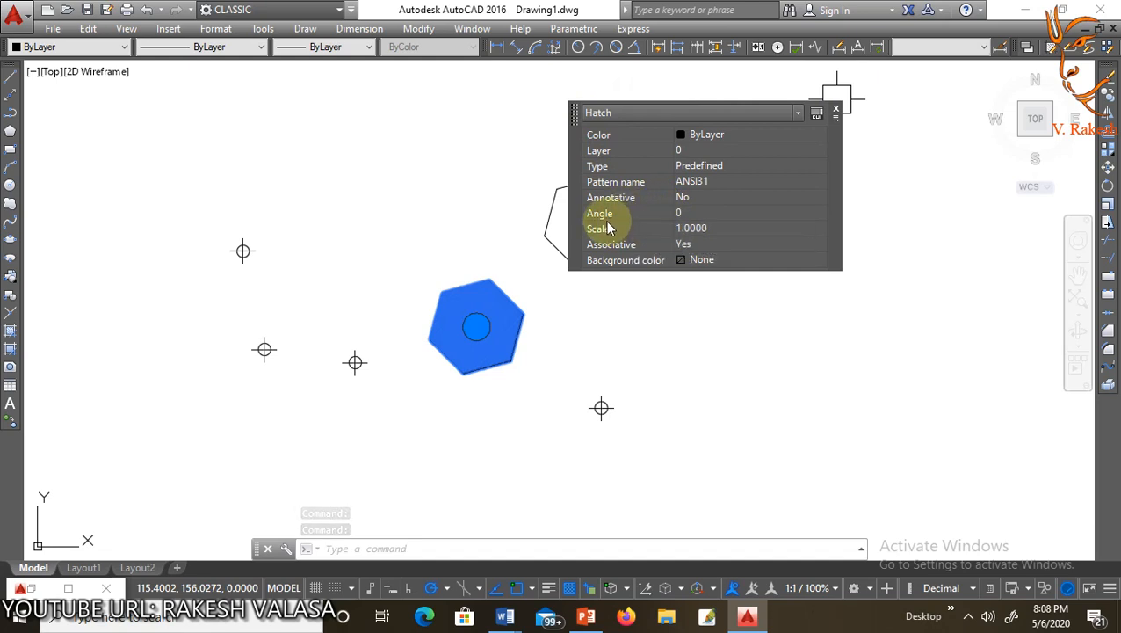
{"action": "left_click", "coordinate": [706, 231]}
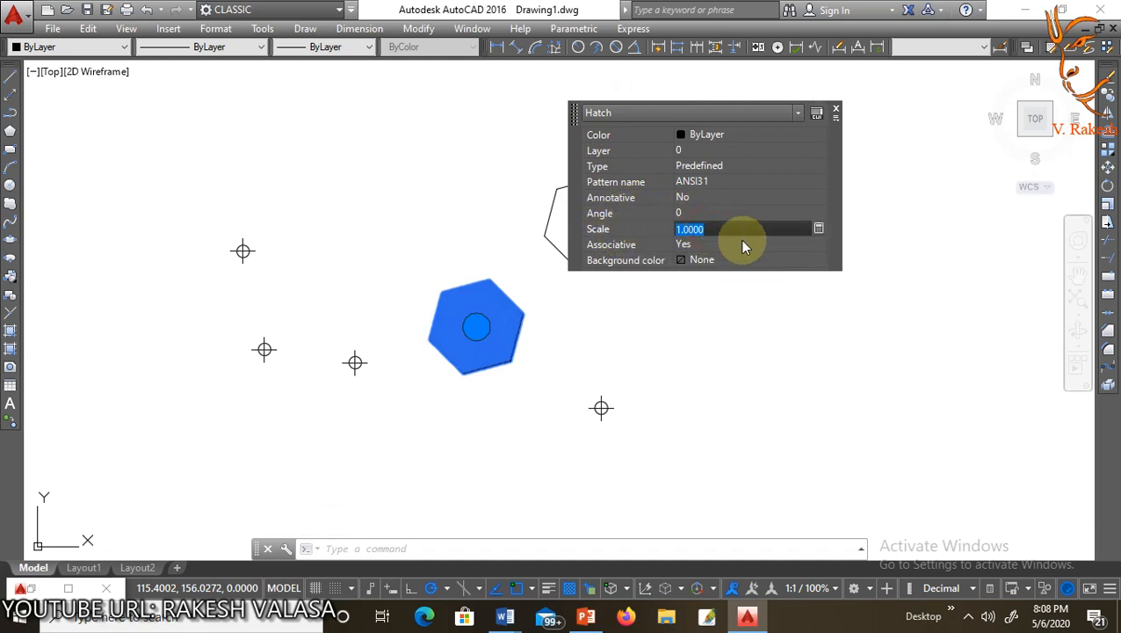
{"action": "type", "text": "10"}
{"action": "key", "text": "Return"}
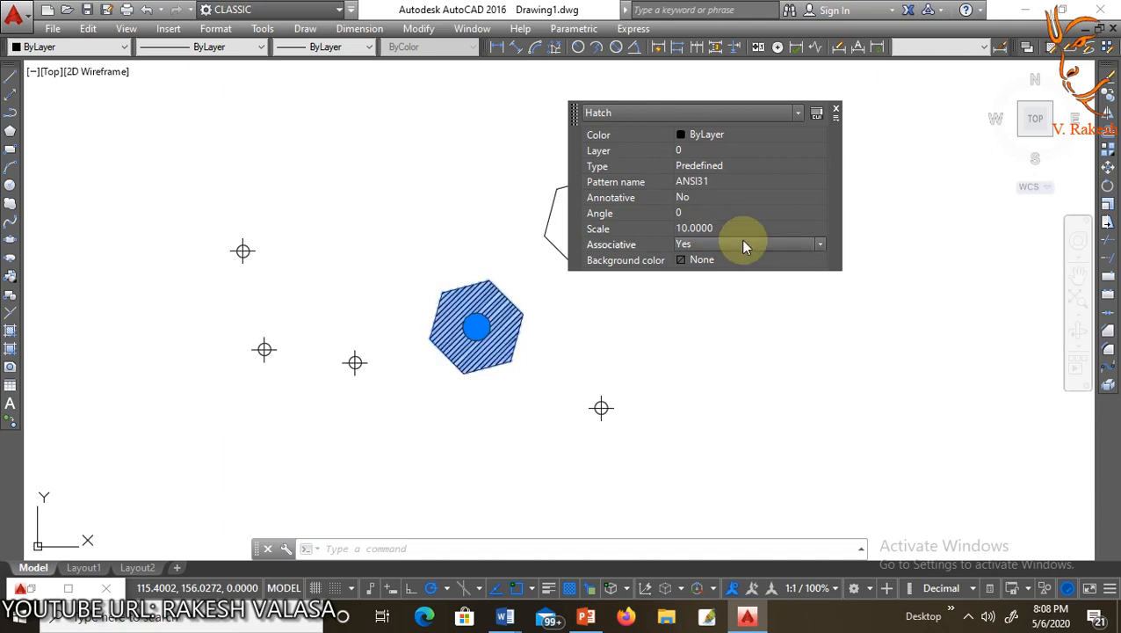
{"action": "left_click", "coordinate": [732, 230]}
{"action": "type", "text": "15"}
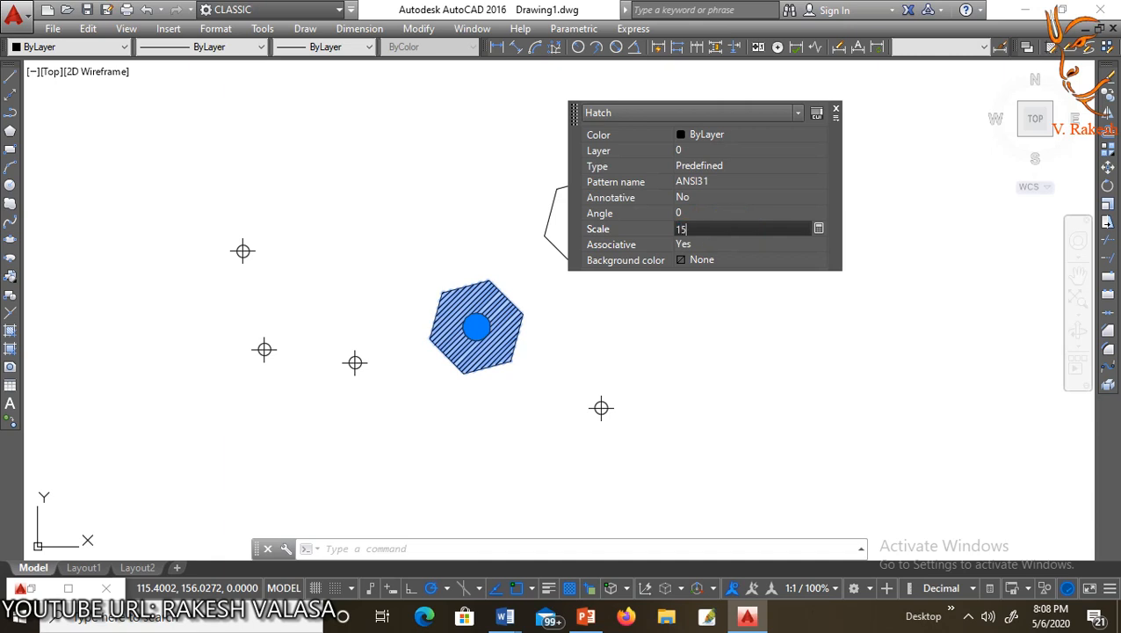
{"action": "key", "text": "Return"}
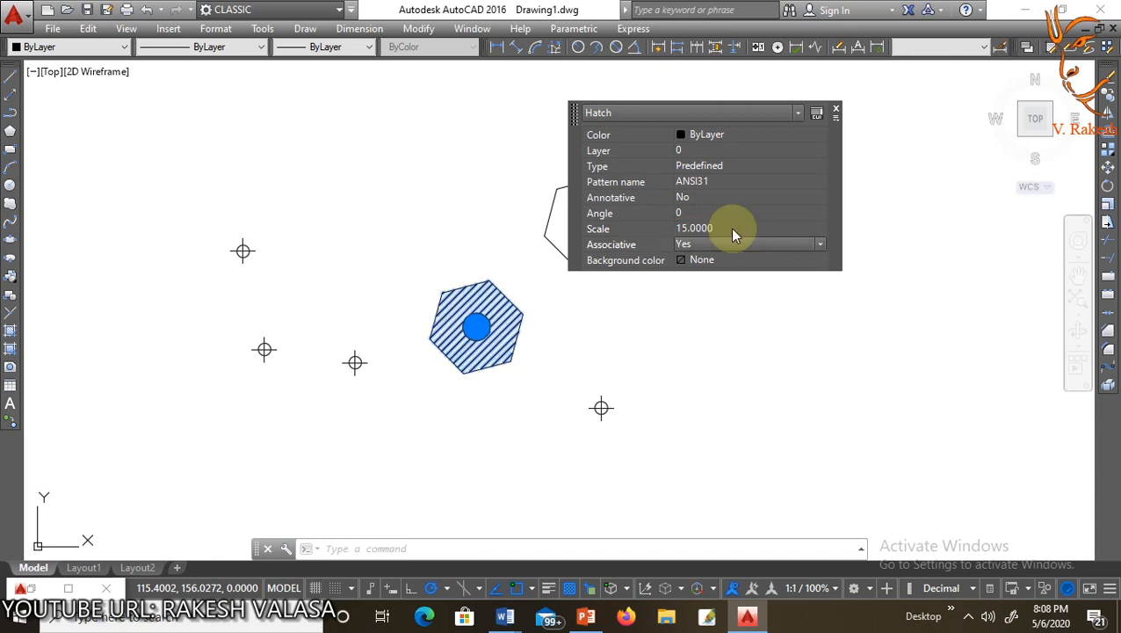
{"action": "left_click", "coordinate": [839, 109]}
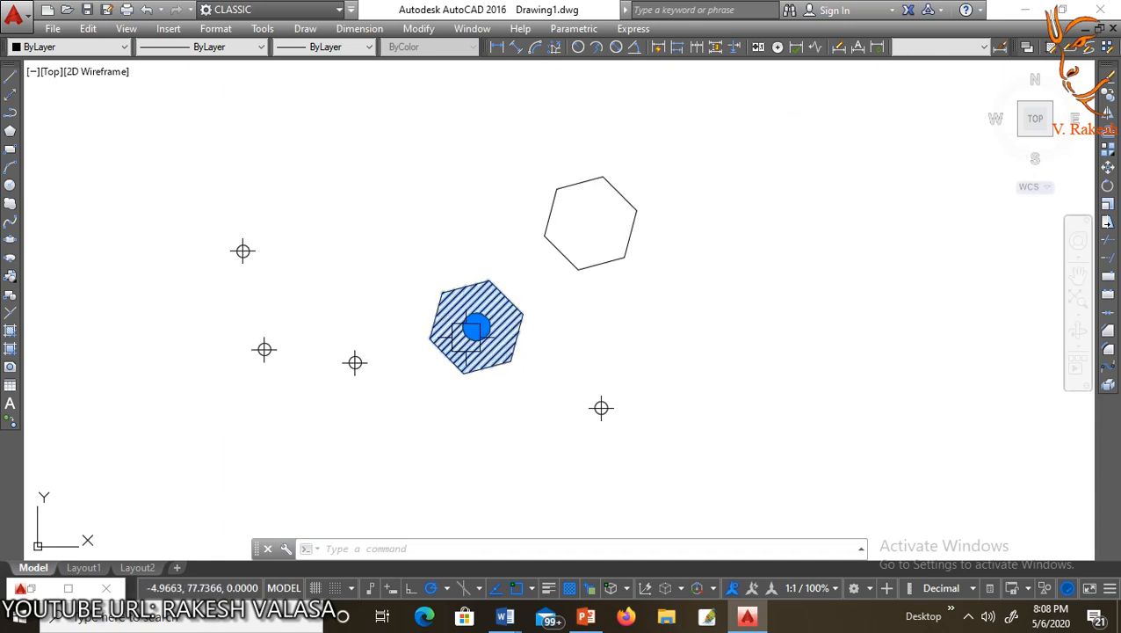
{"action": "scroll", "coordinate": [492, 338], "scroll_direction": "up", "scroll_amount": 2}
{"action": "key", "text": "Escape"}
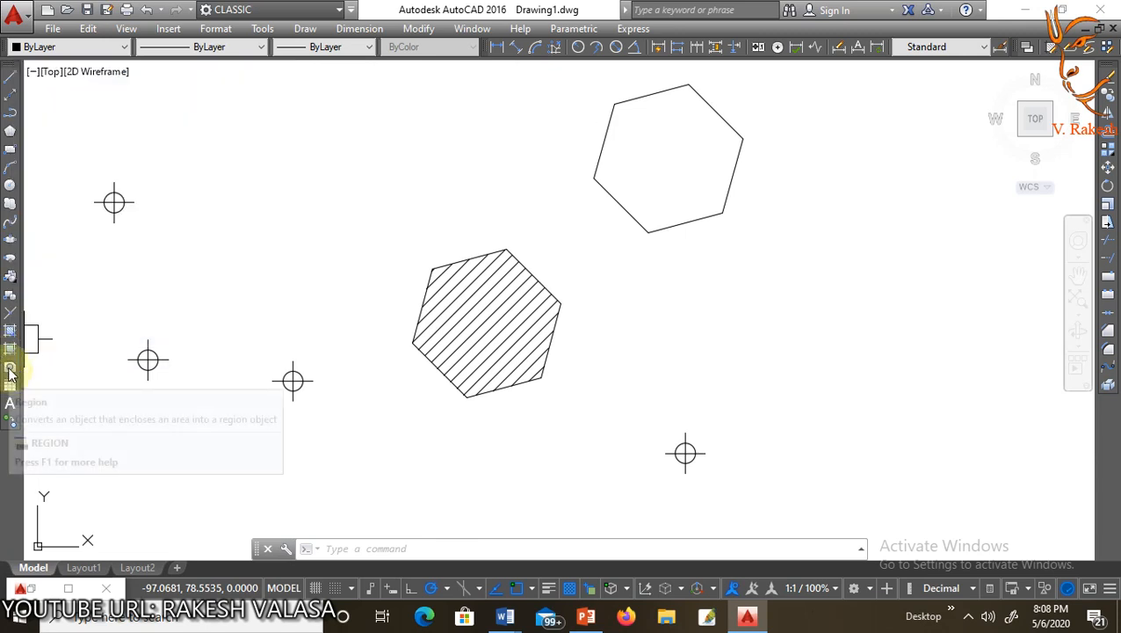
Step: Start the Gradient command and choose a two-color fill using the radial pattern with a blue centre and yellow edges
{"action": "left_click", "coordinate": [344, 554]}
{"action": "type", "text": "g"}
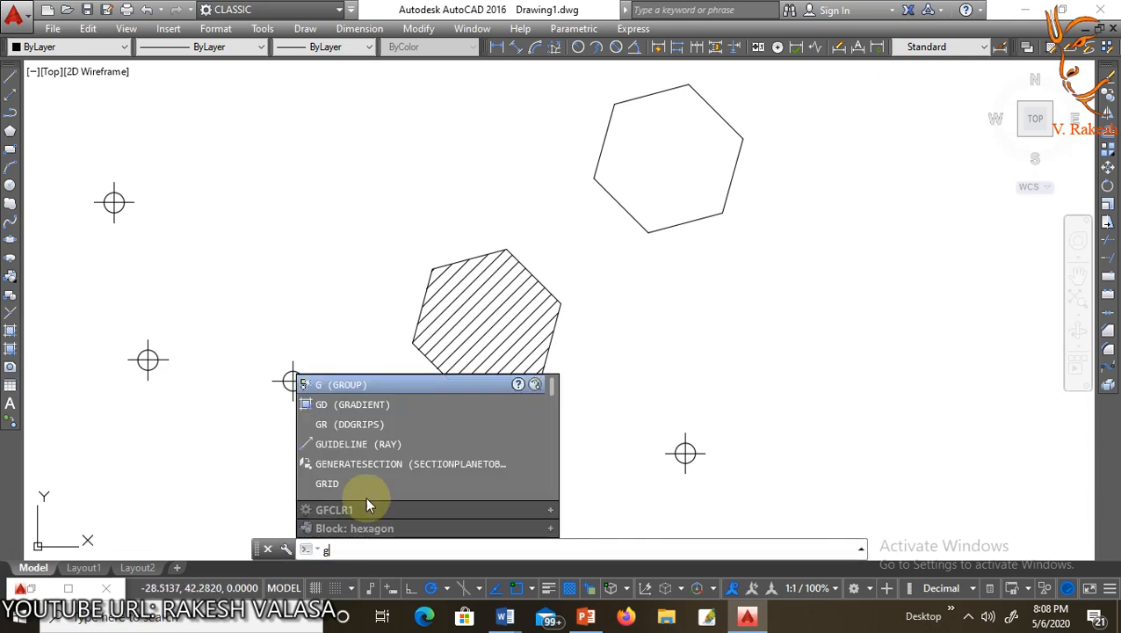
{"action": "scroll", "coordinate": [366, 496], "scroll_direction": "down", "scroll_amount": 1}
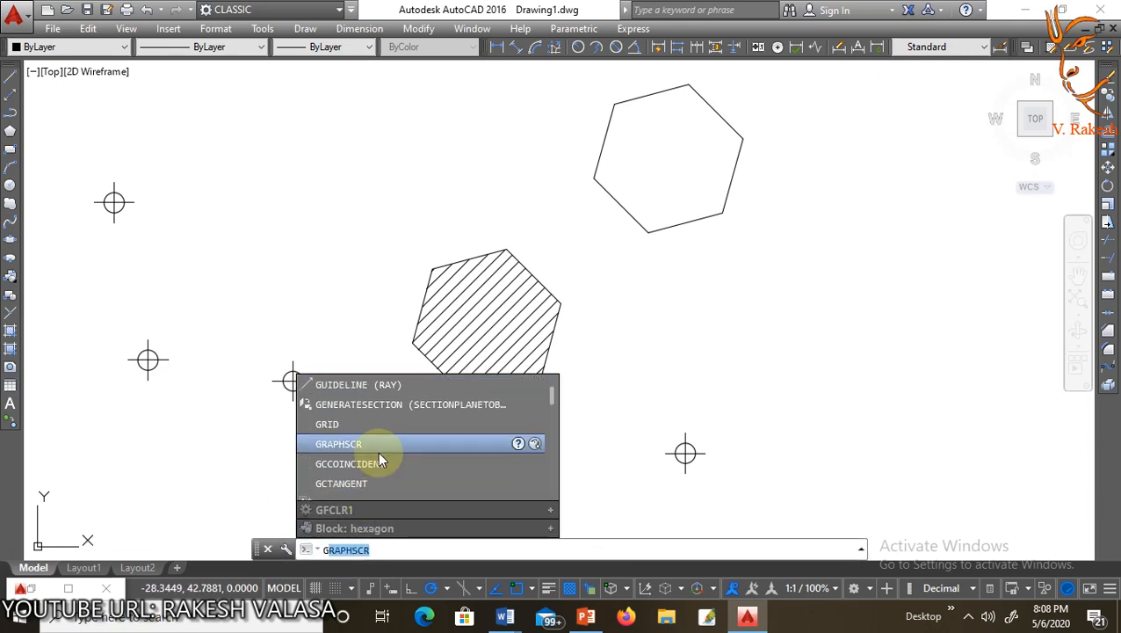
{"action": "type", "text": "d"}
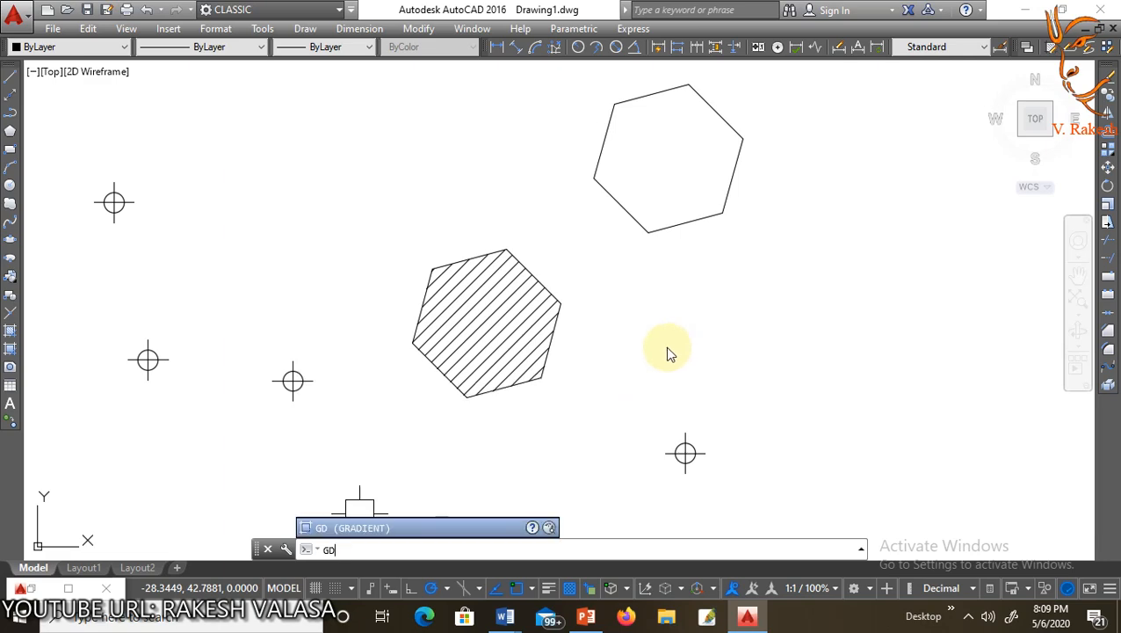
{"action": "key", "text": "Return"}
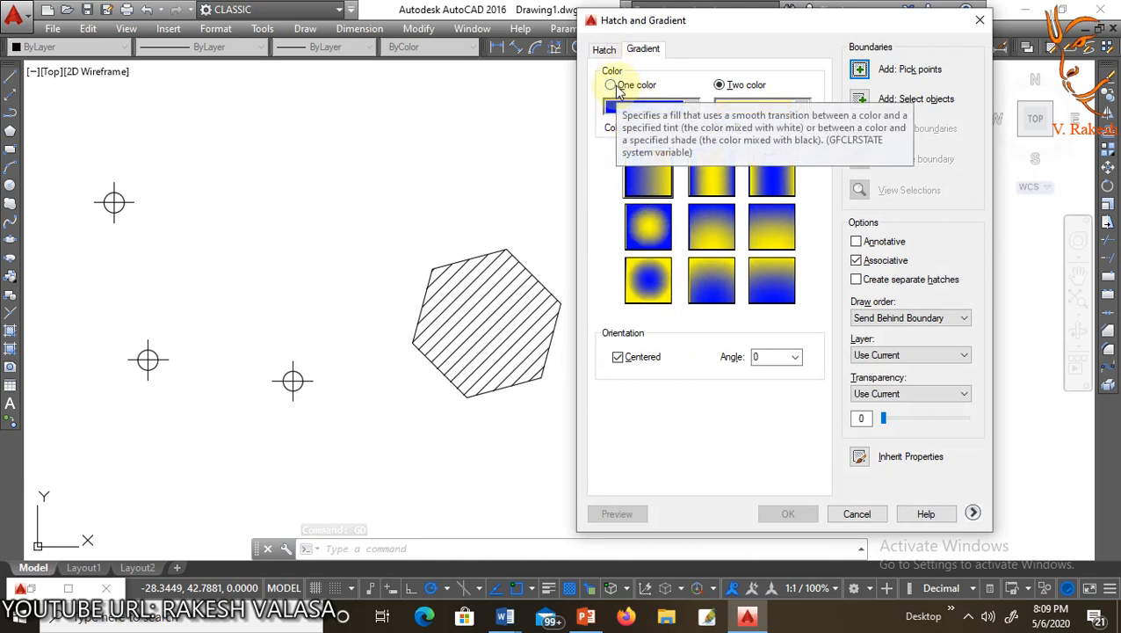
{"action": "left_click", "coordinate": [741, 87]}
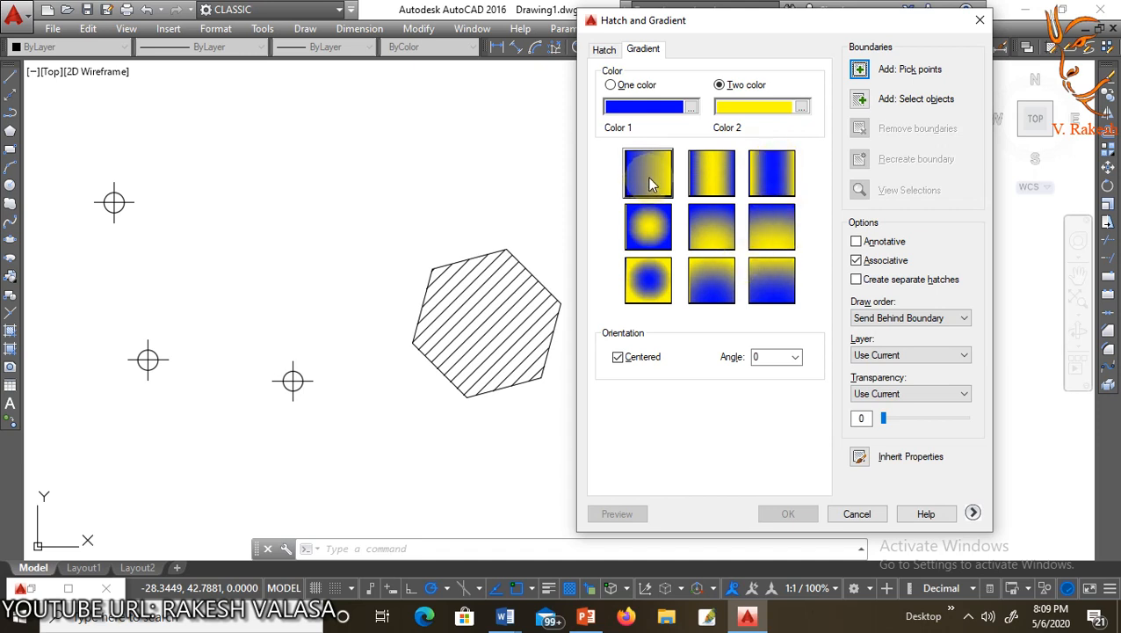
{"action": "left_click", "coordinate": [762, 293]}
{"action": "left_click", "coordinate": [651, 227]}
{"action": "left_click", "coordinate": [648, 282]}
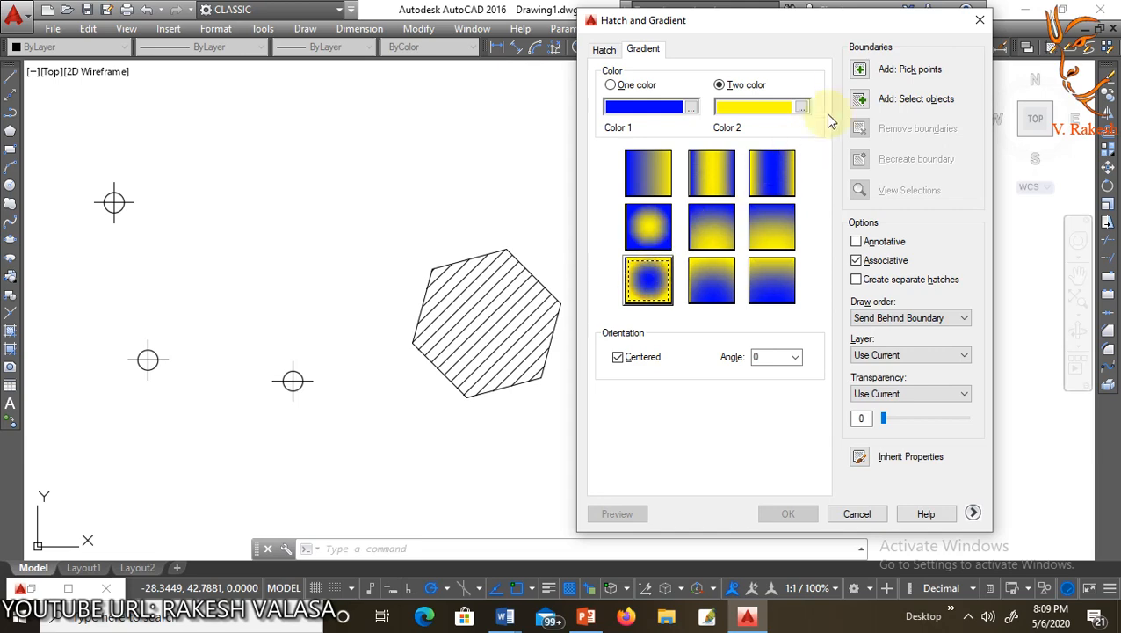
Step: Apply the blue and yellow radial gradient to the inside of the upper hexagon
{"action": "left_click", "coordinate": [861, 75]}
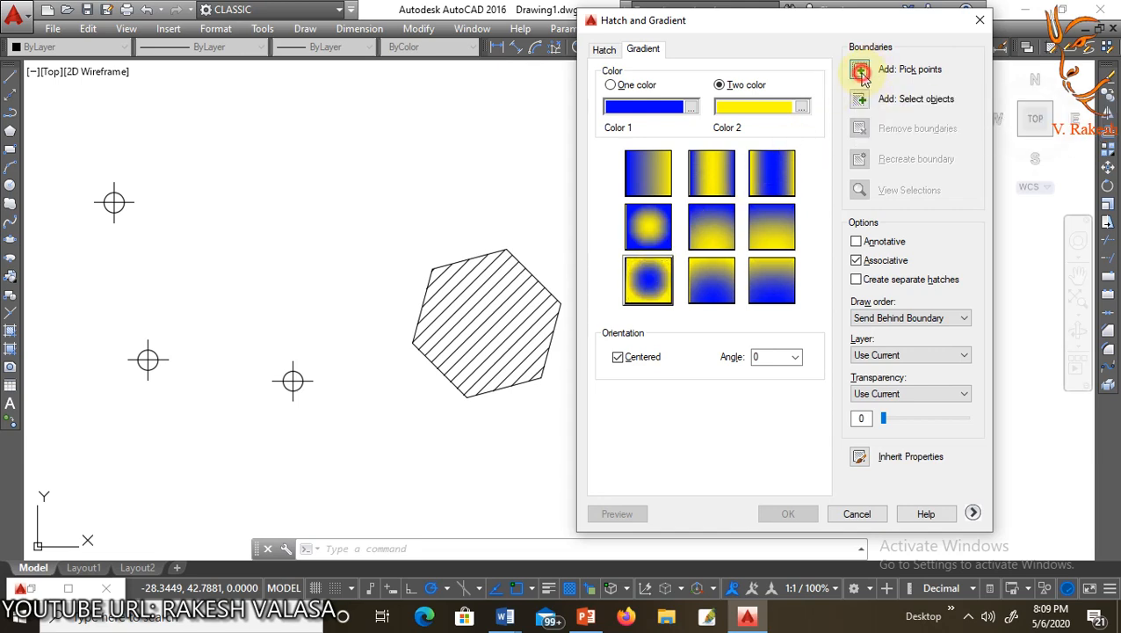
{"action": "left_click", "coordinate": [674, 155]}
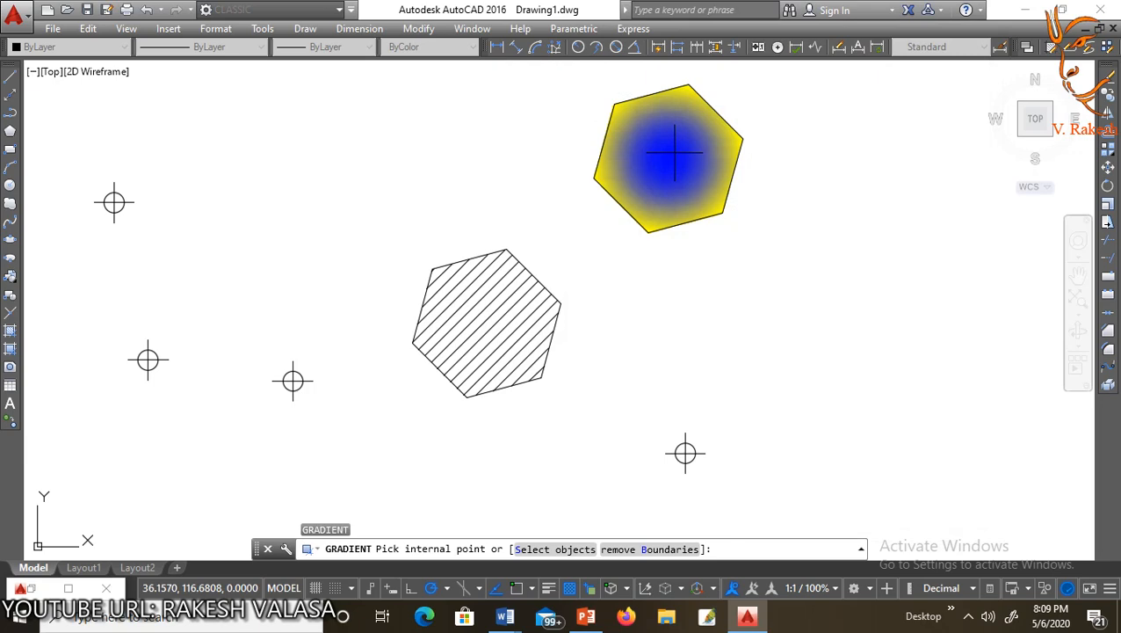
{"action": "left_click", "coordinate": [675, 153]}
{"action": "key", "text": "Return"}
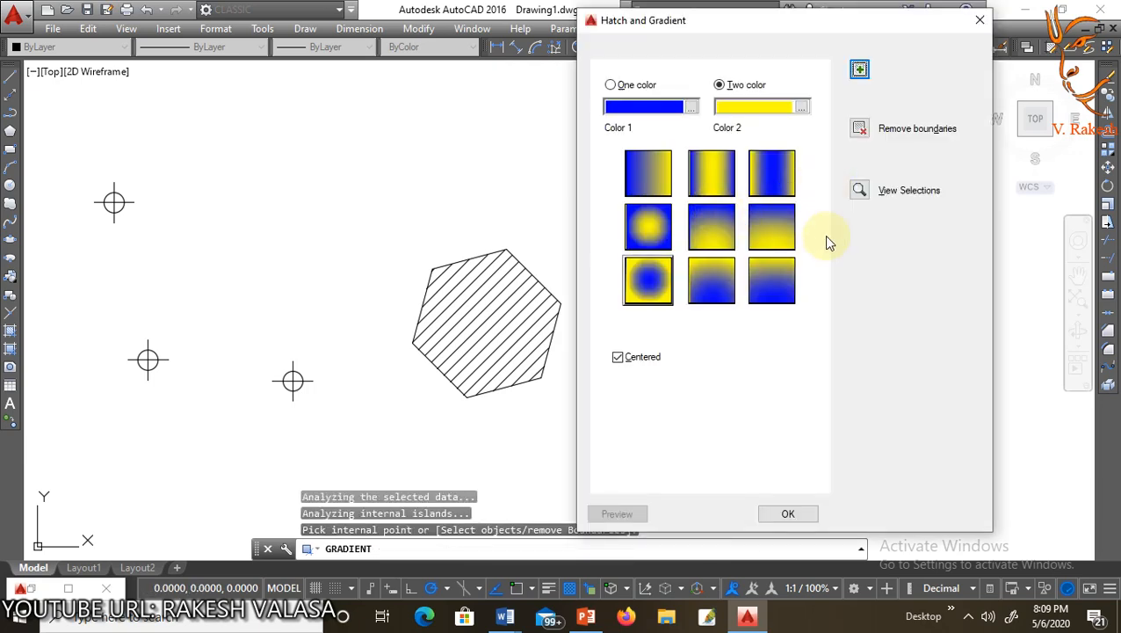
{"action": "left_click", "coordinate": [788, 515]}
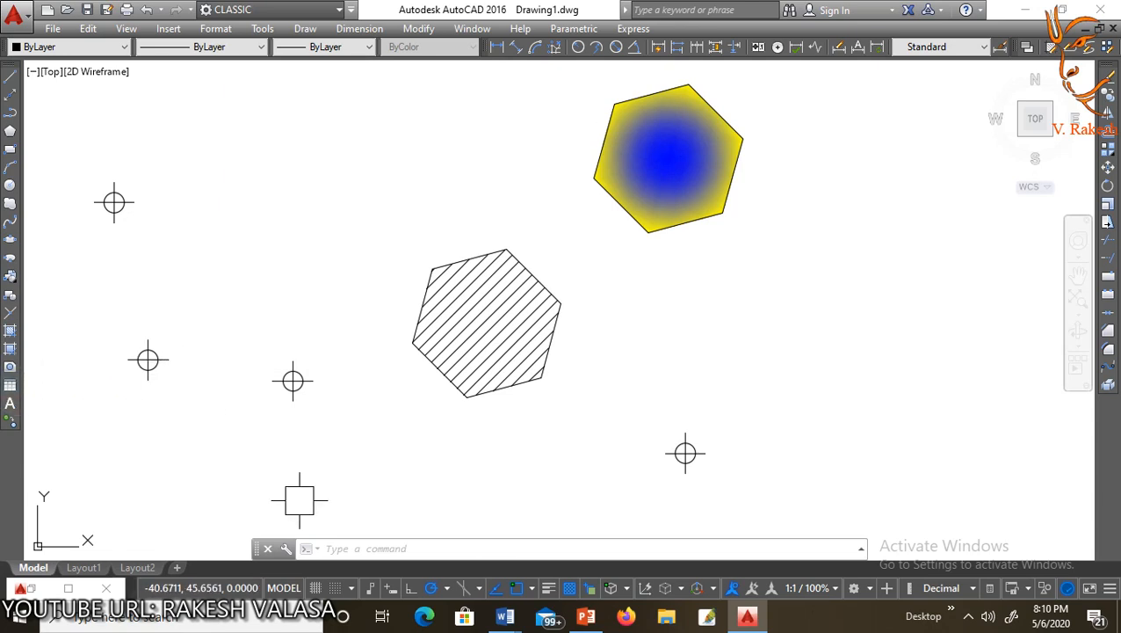
{"action": "type", "text": "reg"}
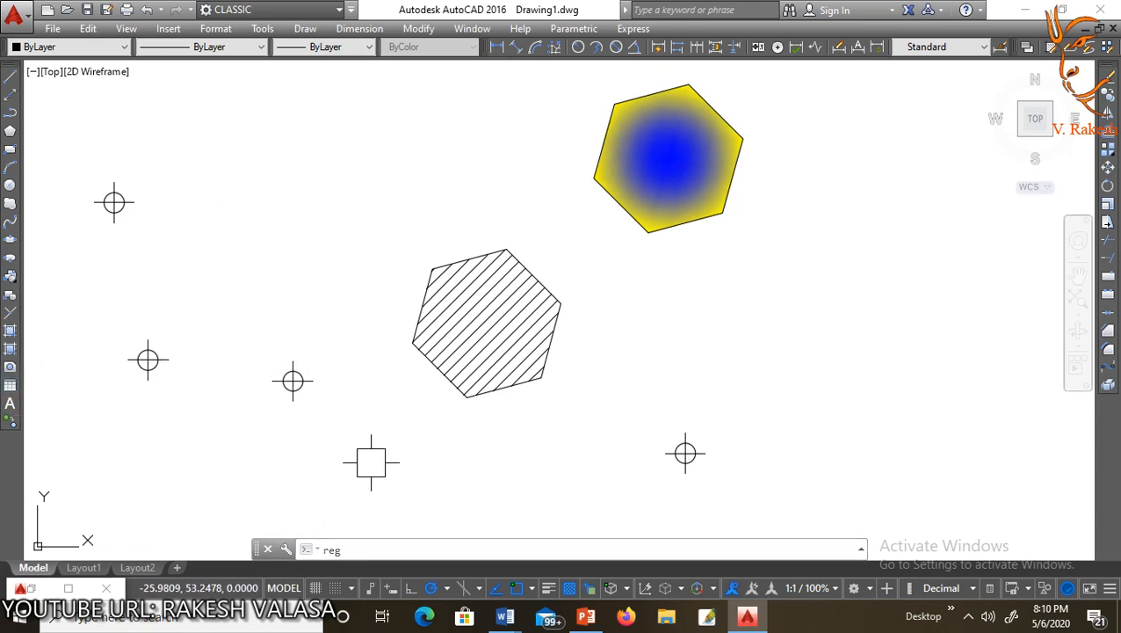
{"action": "key", "text": "Return"}
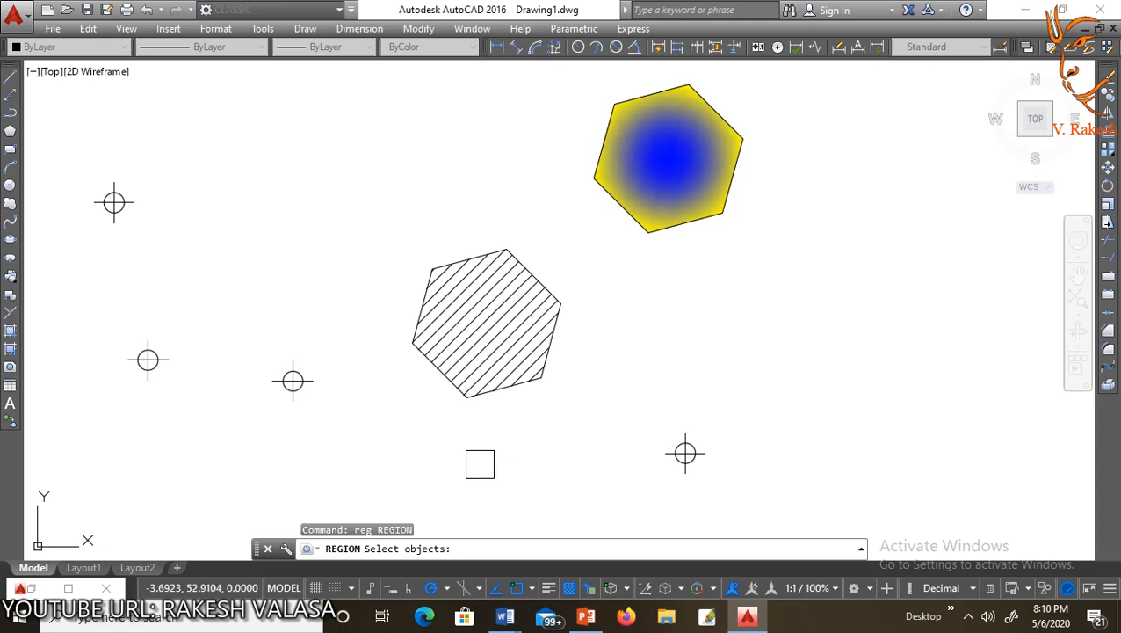
{"action": "key", "text": "Escape"}
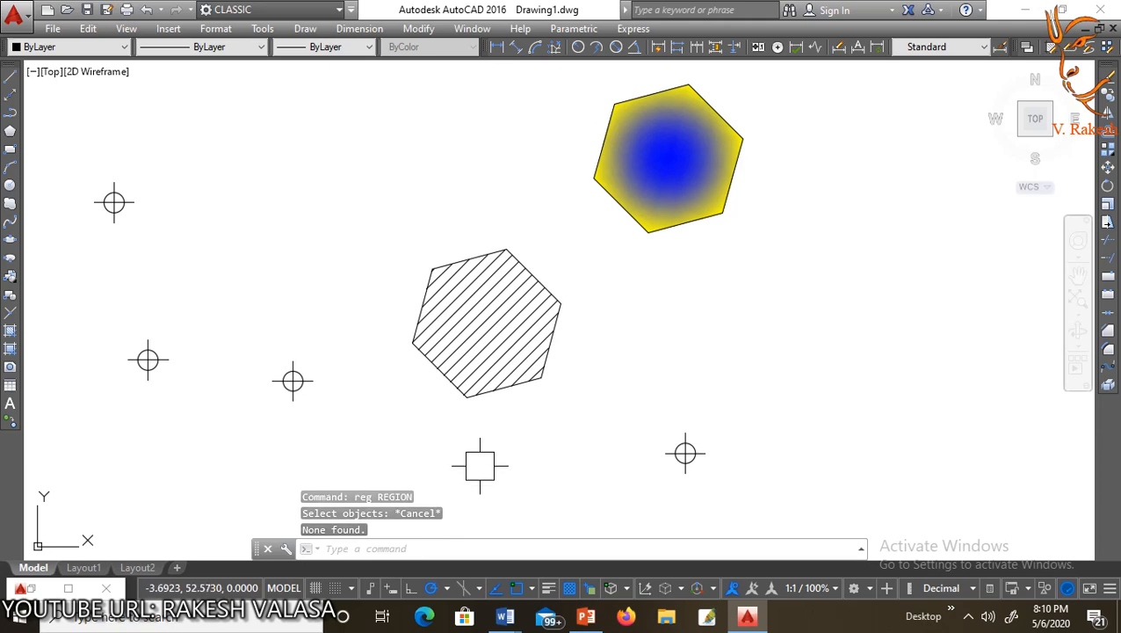
Step: Draw a closed, irregular seven-sided outline with connected lines in the empty area below and right of the gradient-filled hexagon
{"action": "type", "text": "l"}
{"action": "key", "text": "Return"}
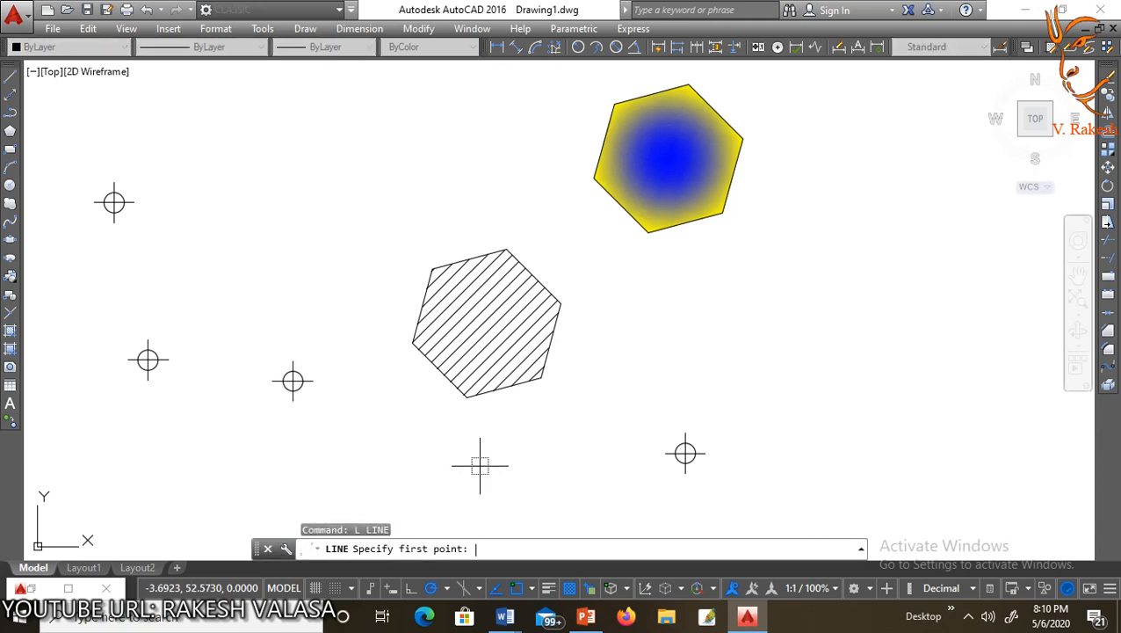
{"action": "left_click", "coordinate": [744, 320]}
{"action": "left_click", "coordinate": [820, 219]}
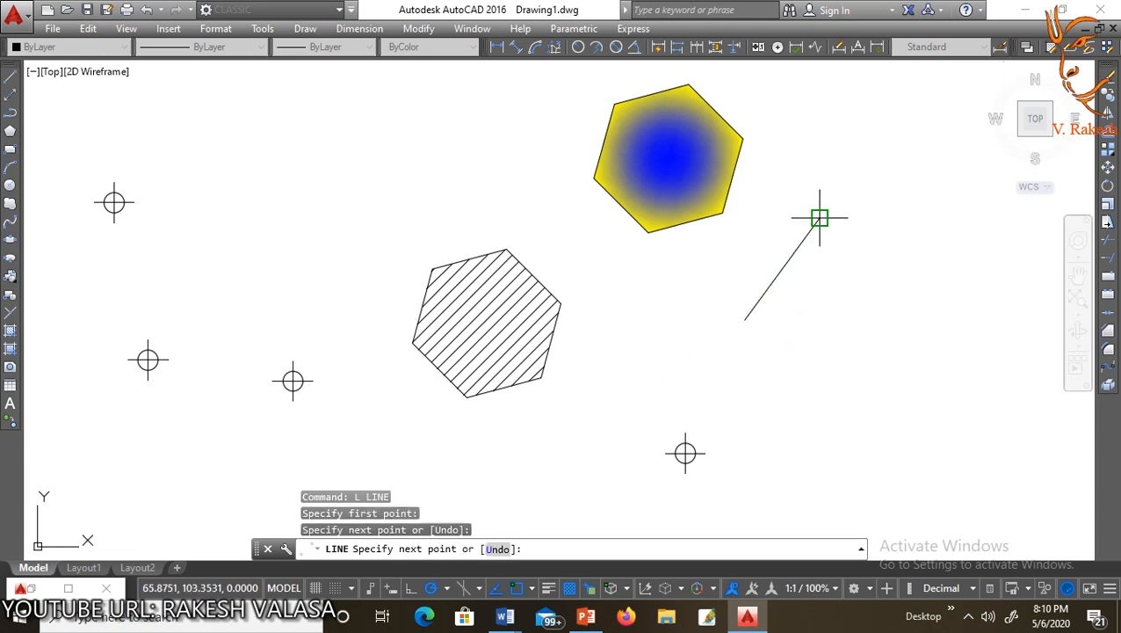
{"action": "left_click", "coordinate": [927, 312]}
{"action": "left_click", "coordinate": [902, 452]}
{"action": "left_click", "coordinate": [826, 436]}
{"action": "left_click", "coordinate": [690, 386]}
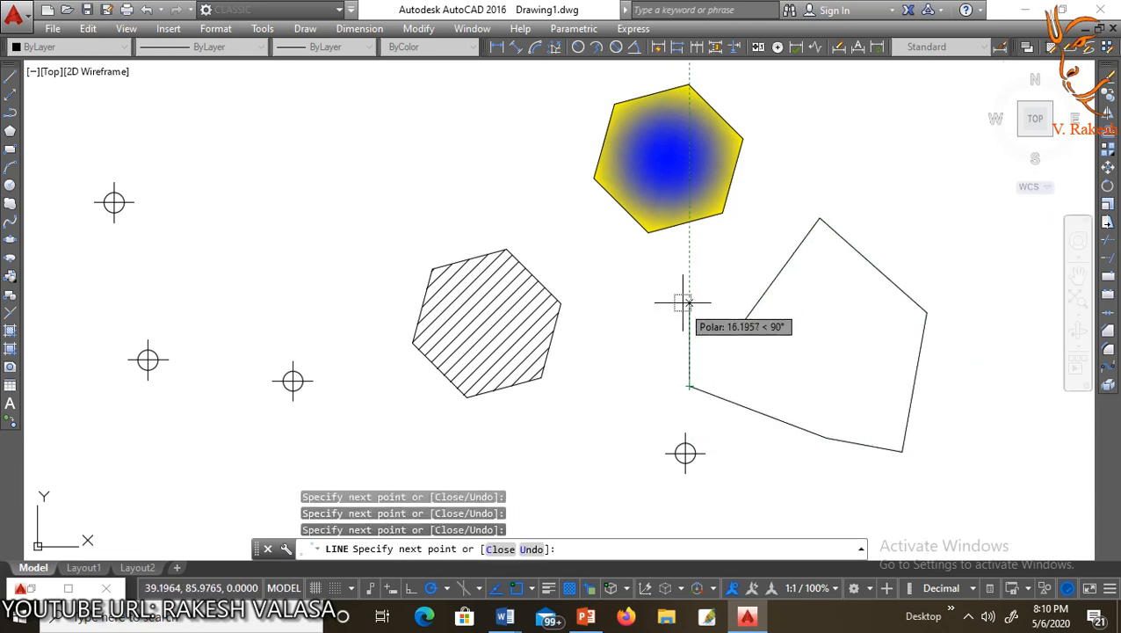
{"action": "left_click", "coordinate": [690, 303]}
{"action": "left_click", "coordinate": [744, 320]}
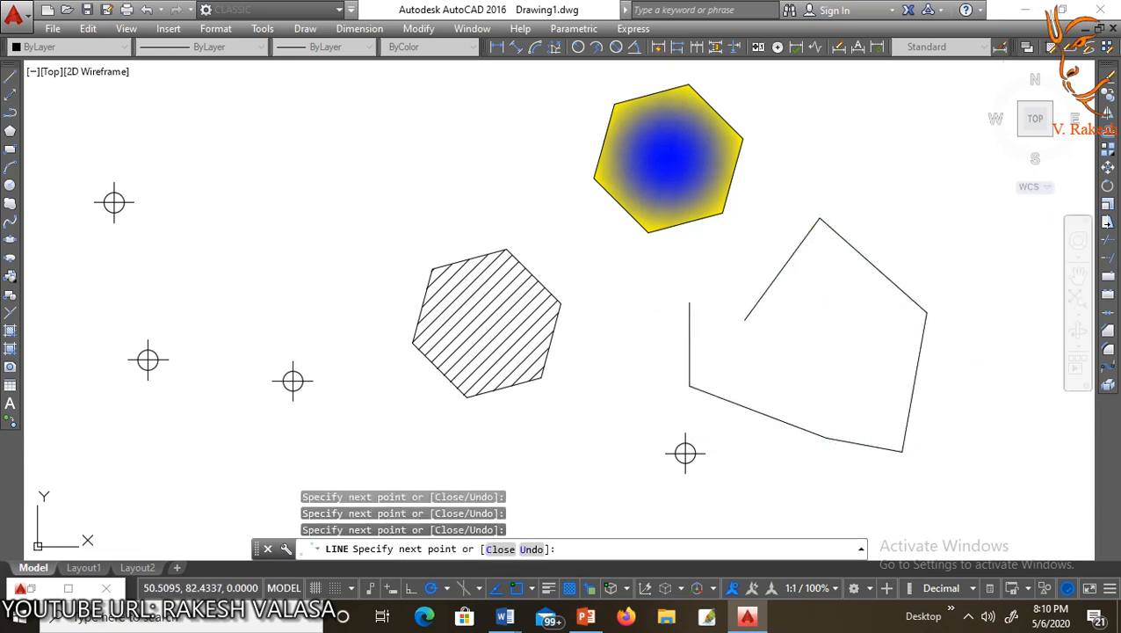
{"action": "key", "text": "Escape"}
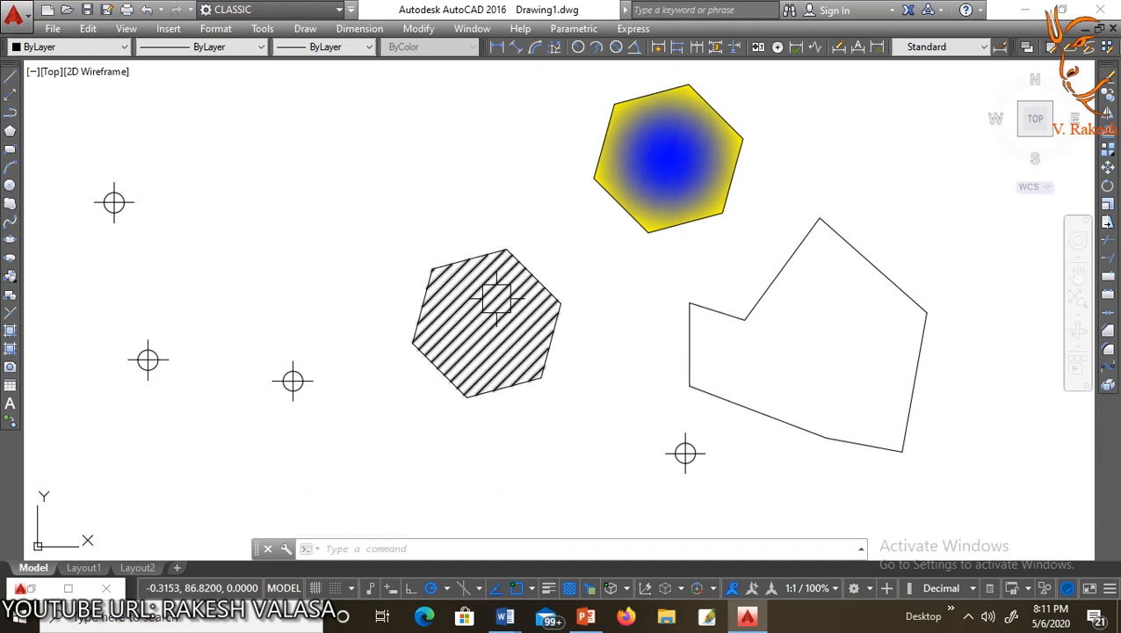
Step: Convert the seven lines of the irregular outline into a region, excluding the nearby point marker from the selection
{"action": "type", "text": "r"}
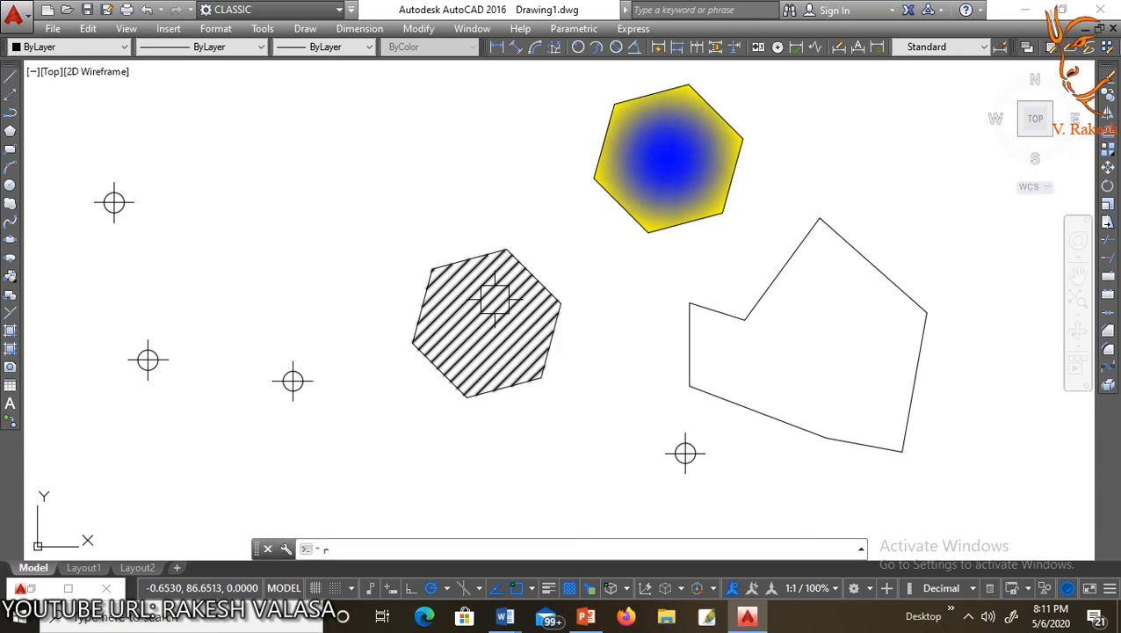
{"action": "type", "text": "eg"}
{"action": "key", "text": "Return"}
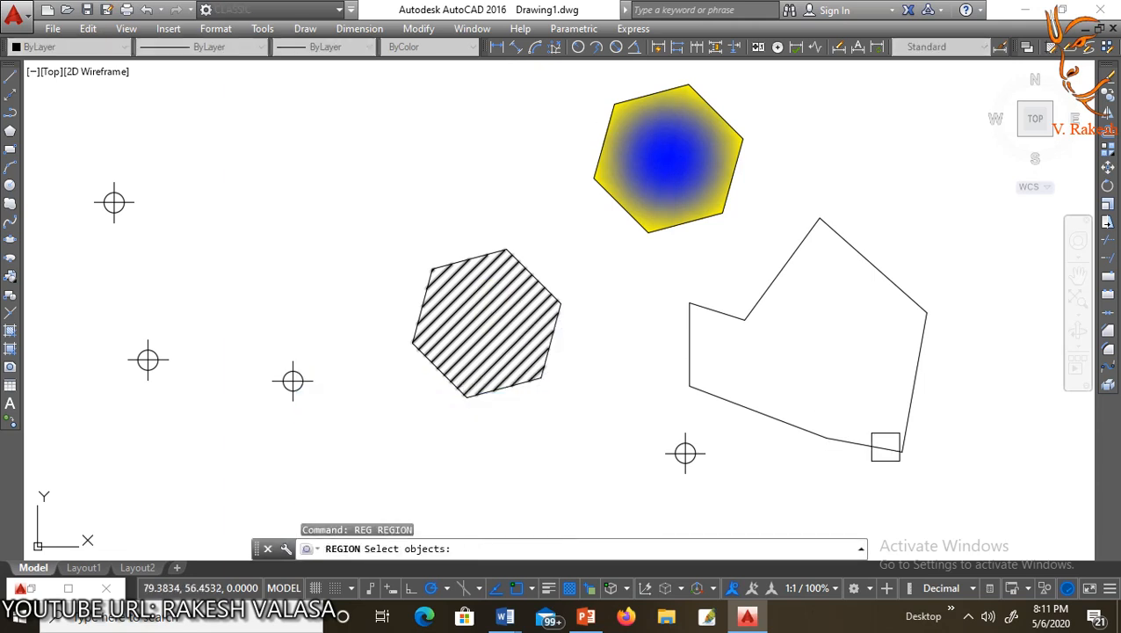
{"action": "left_click", "coordinate": [997, 491]}
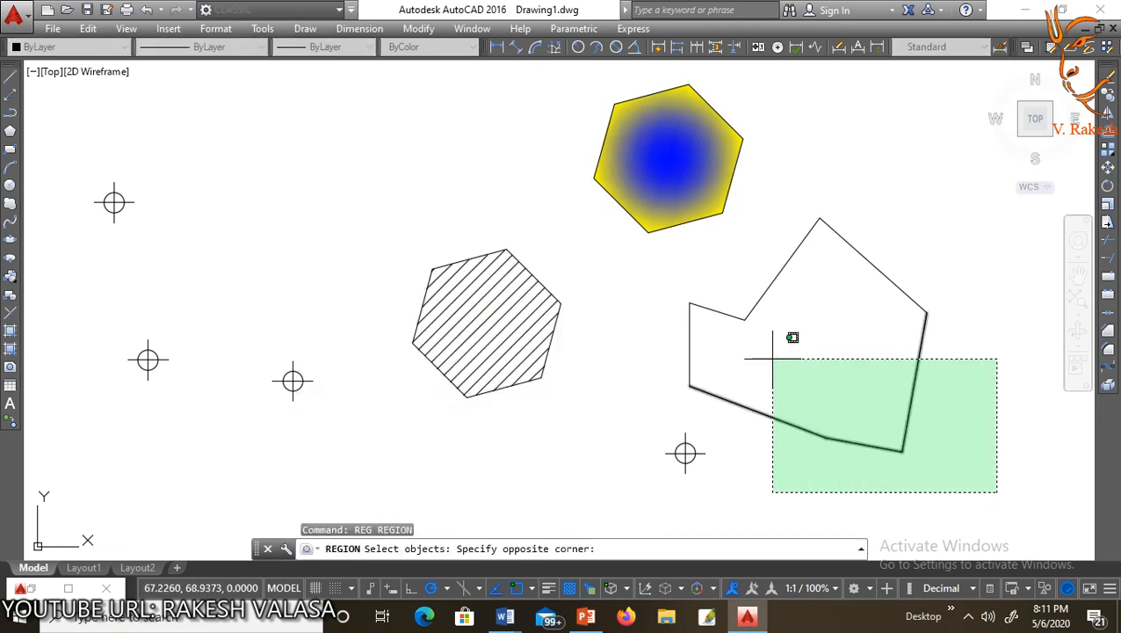
{"action": "left_click", "coordinate": [659, 256]}
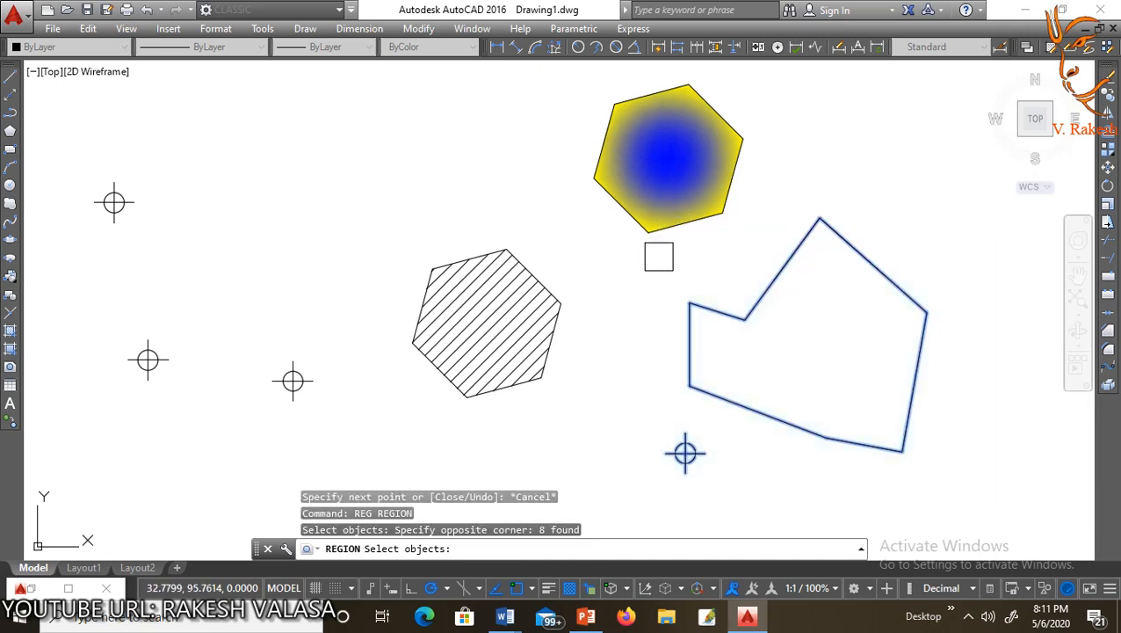
{"action": "left_click", "coordinate": [705, 448], "text": "shift"}
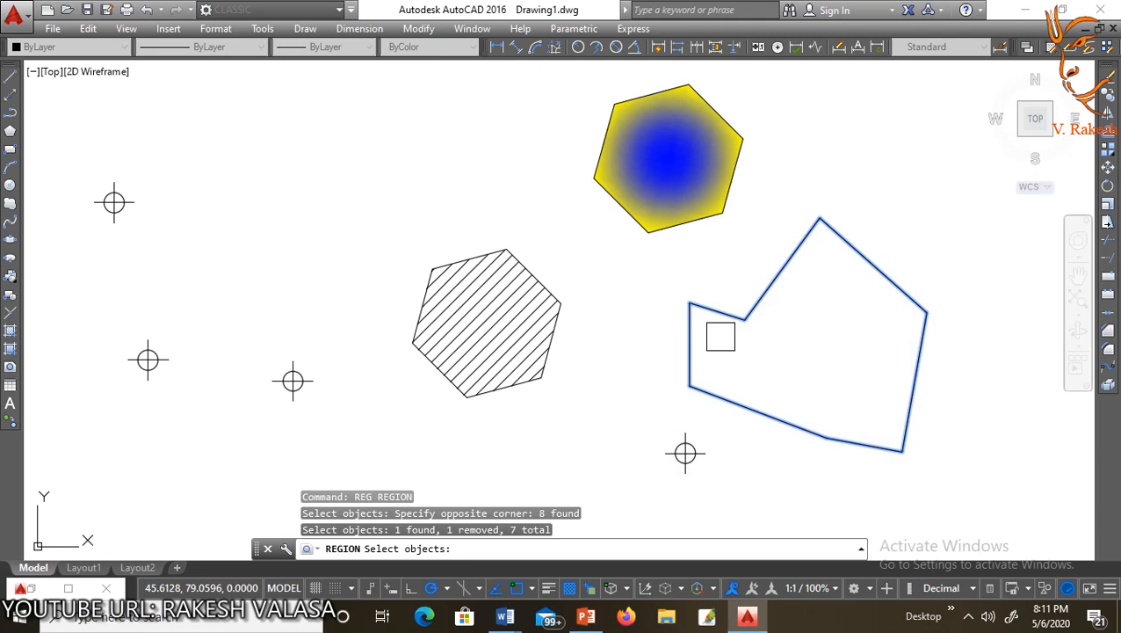
{"action": "key", "text": "Return"}
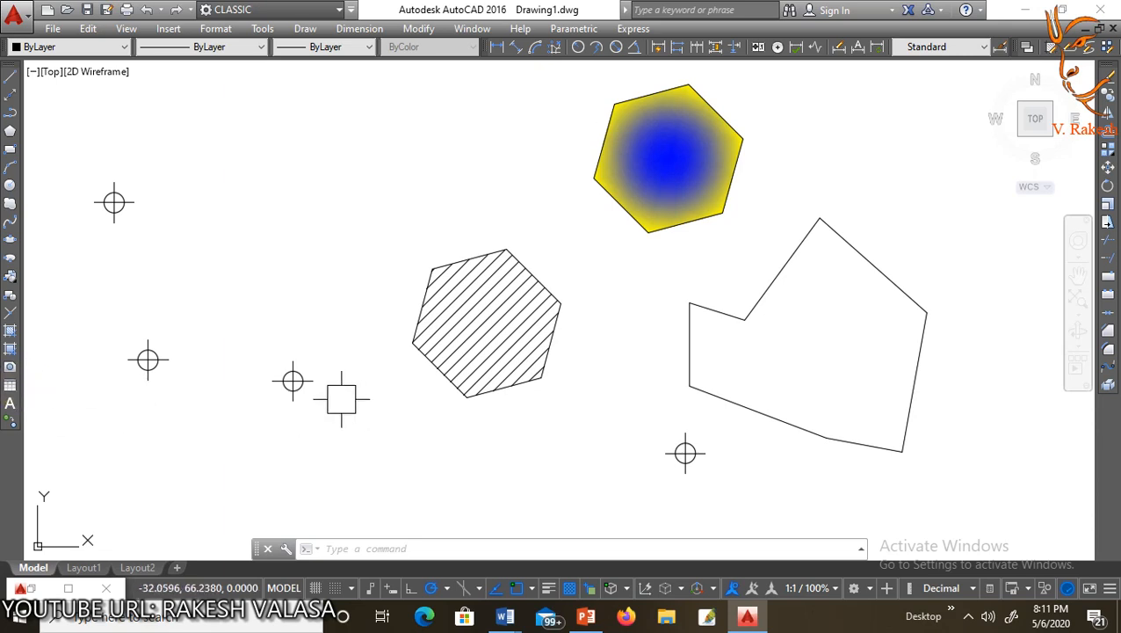
Step: Erase all objects from the drawing
{"action": "key", "text": "ctrl+a"}
{"action": "key", "text": "Delete"}
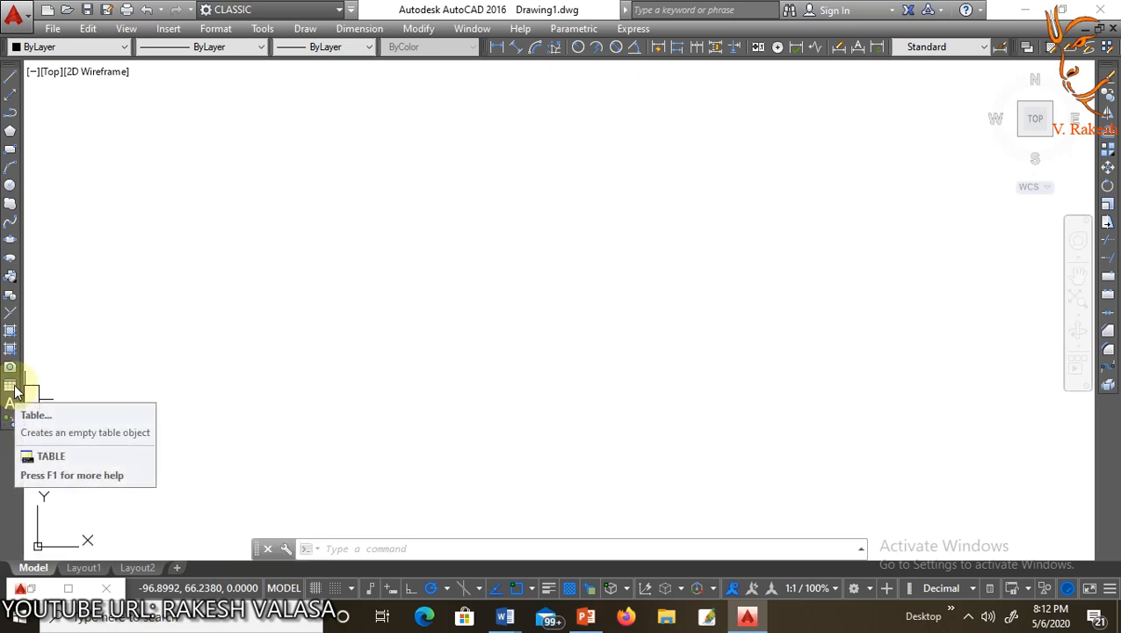
Step: Insert an empty Standard table with 2 columns of width 2.5 and 5 data rows of height 1, without entering cell text
{"action": "left_click", "coordinate": [10, 386]}
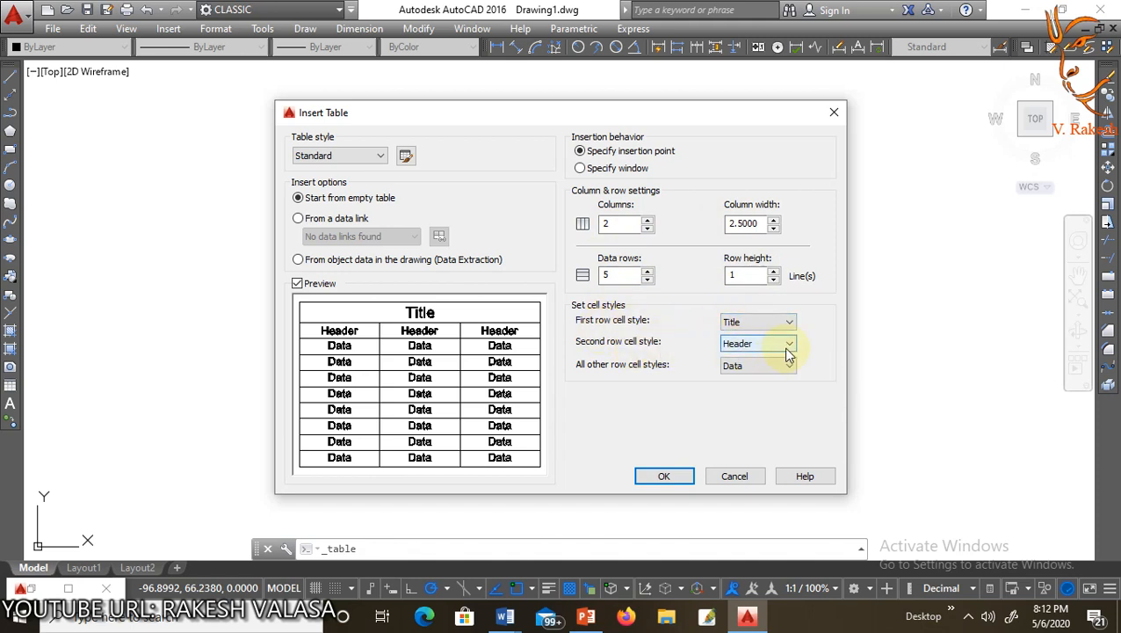
{"action": "left_click", "coordinate": [788, 344]}
{"action": "left_click", "coordinate": [788, 346]}
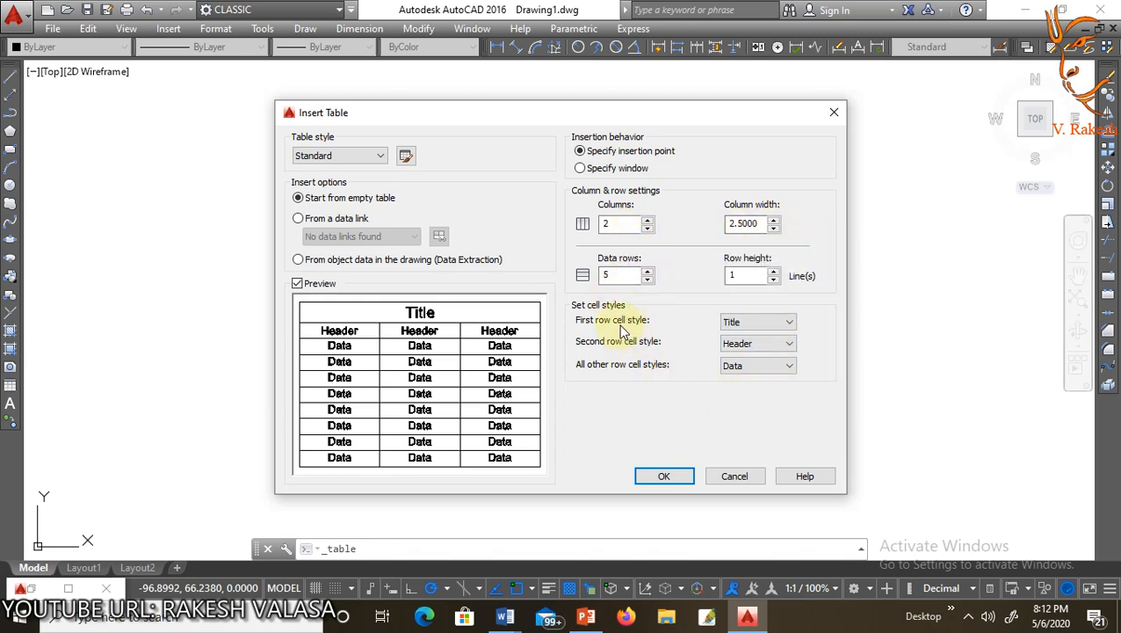
{"action": "left_click", "coordinate": [773, 321]}
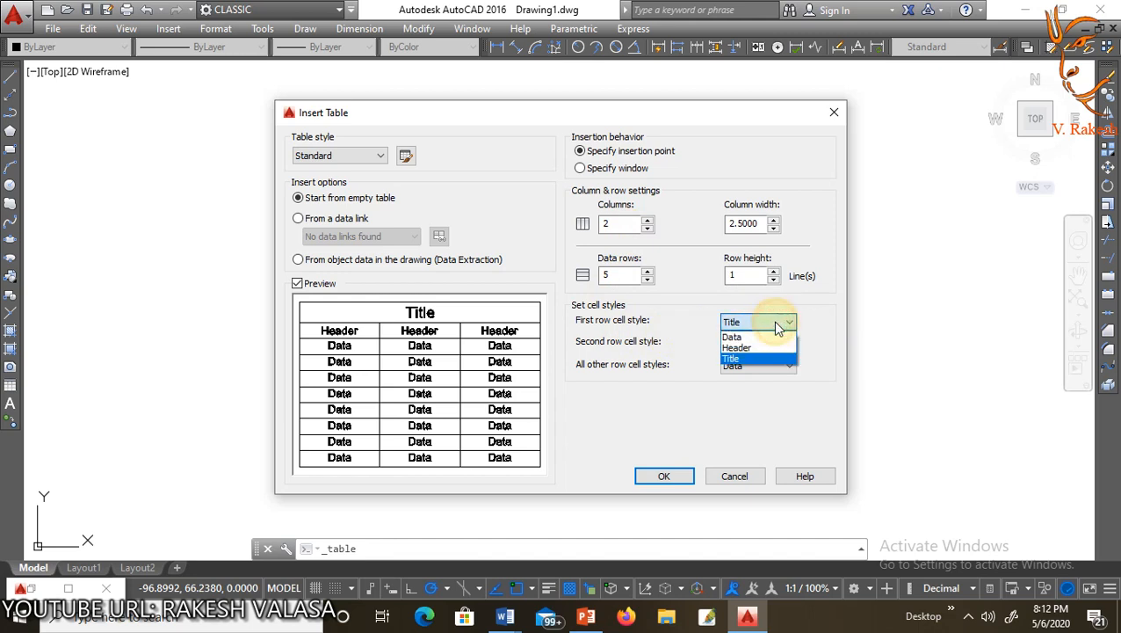
{"action": "left_click", "coordinate": [773, 322]}
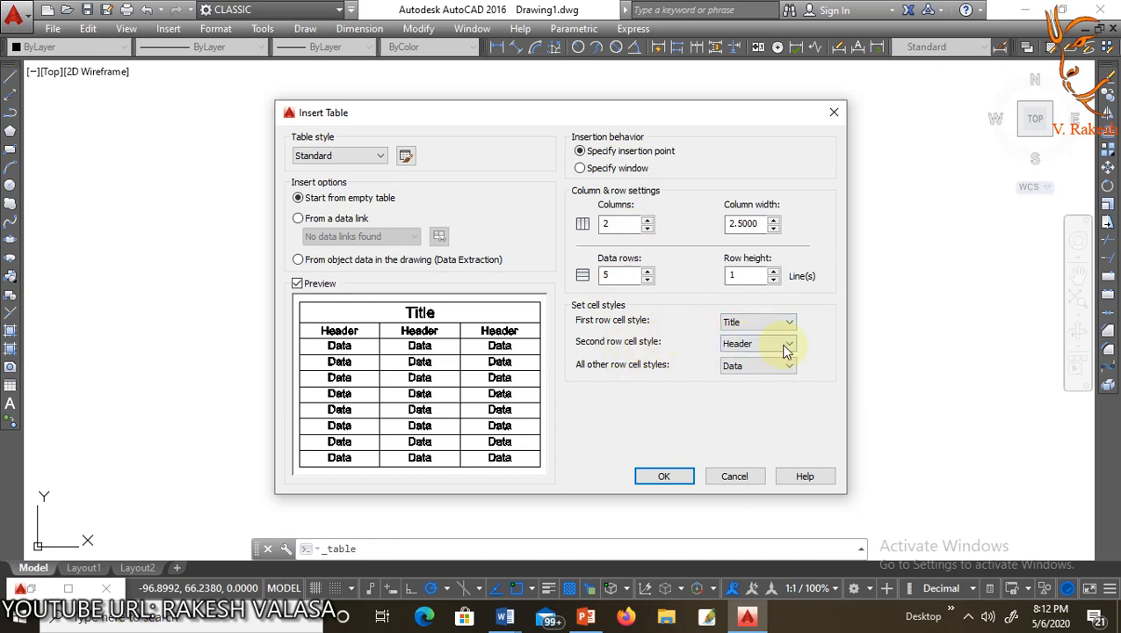
{"action": "left_click", "coordinate": [789, 345]}
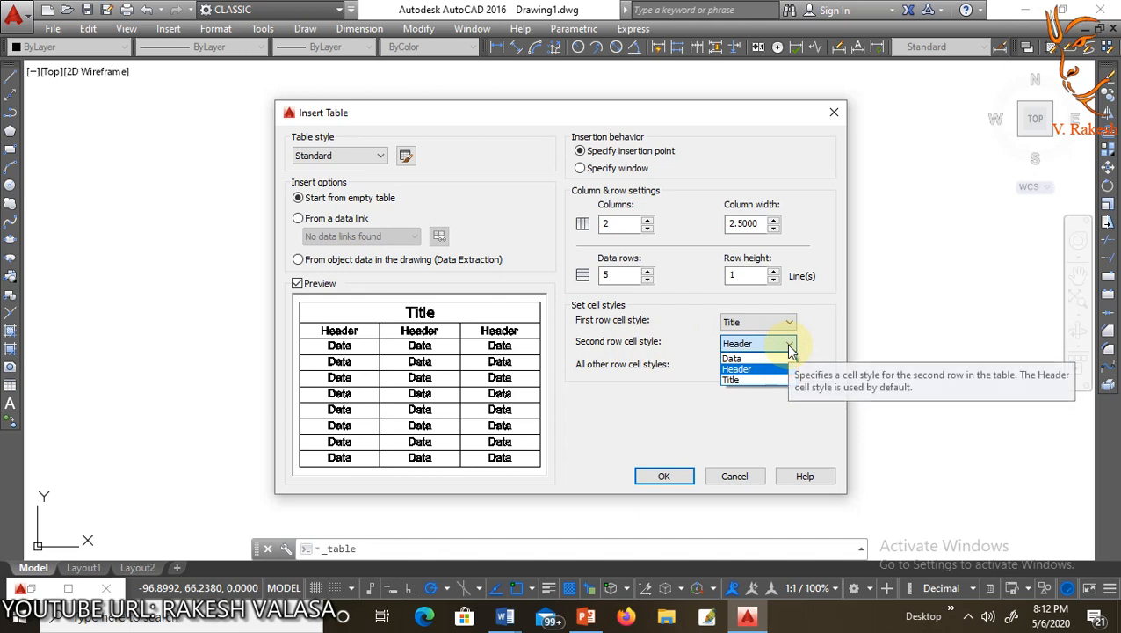
{"action": "left_click", "coordinate": [790, 346]}
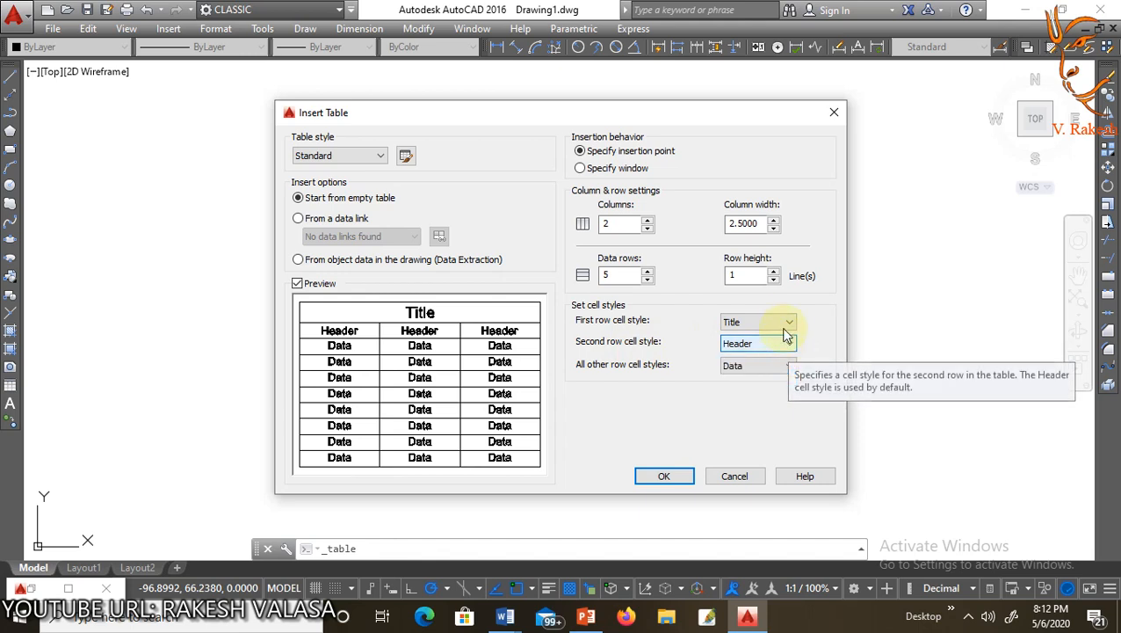
{"action": "left_click", "coordinate": [662, 478]}
{"action": "left_click", "coordinate": [546, 342]}
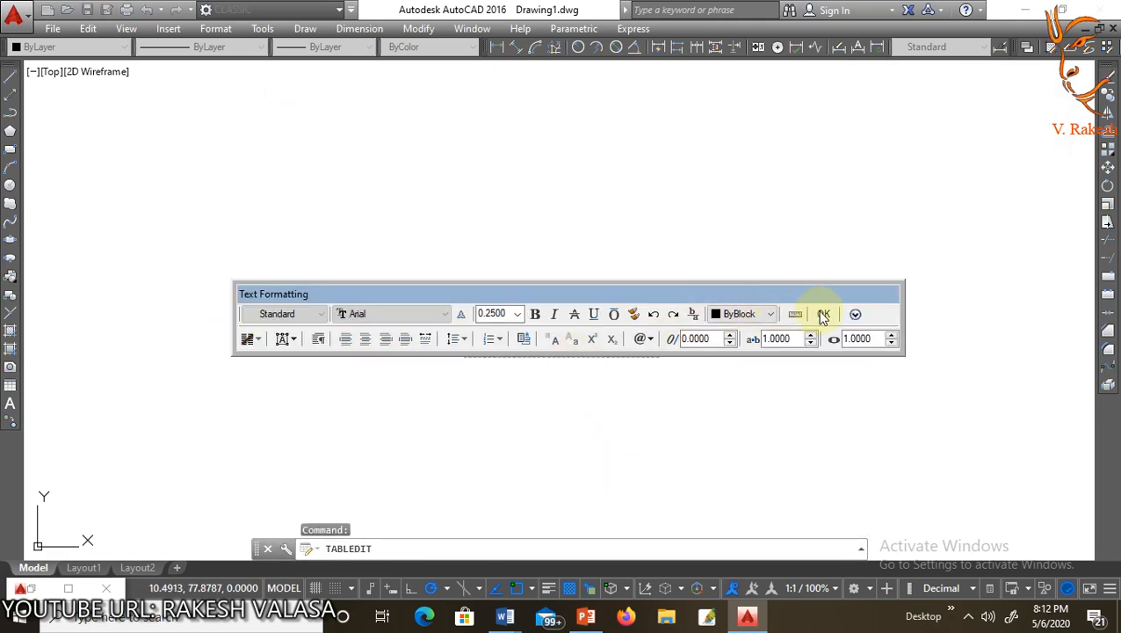
{"action": "key", "text": "Escape"}
Step: Merge the two cells of the table's second row by row and deselect the table
{"action": "scroll", "coordinate": [527, 352], "scroll_direction": "up", "scroll_amount": 5}
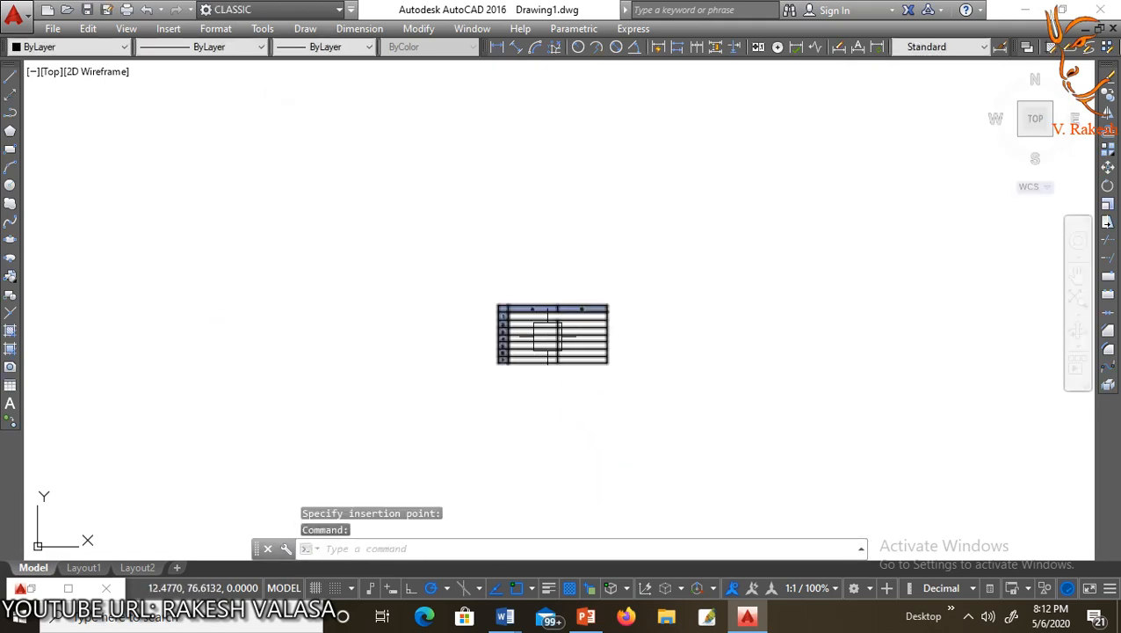
{"action": "scroll", "coordinate": [538, 340], "scroll_direction": "up", "scroll_amount": 5}
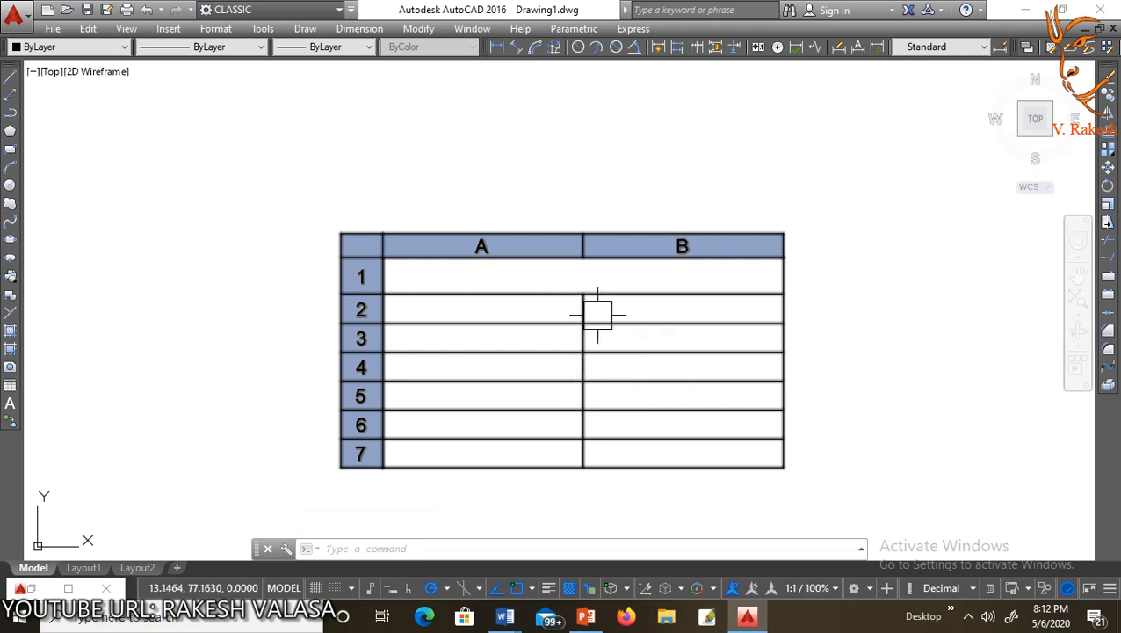
{"action": "left_click", "coordinate": [548, 308]}
{"action": "left_click", "coordinate": [626, 309]}
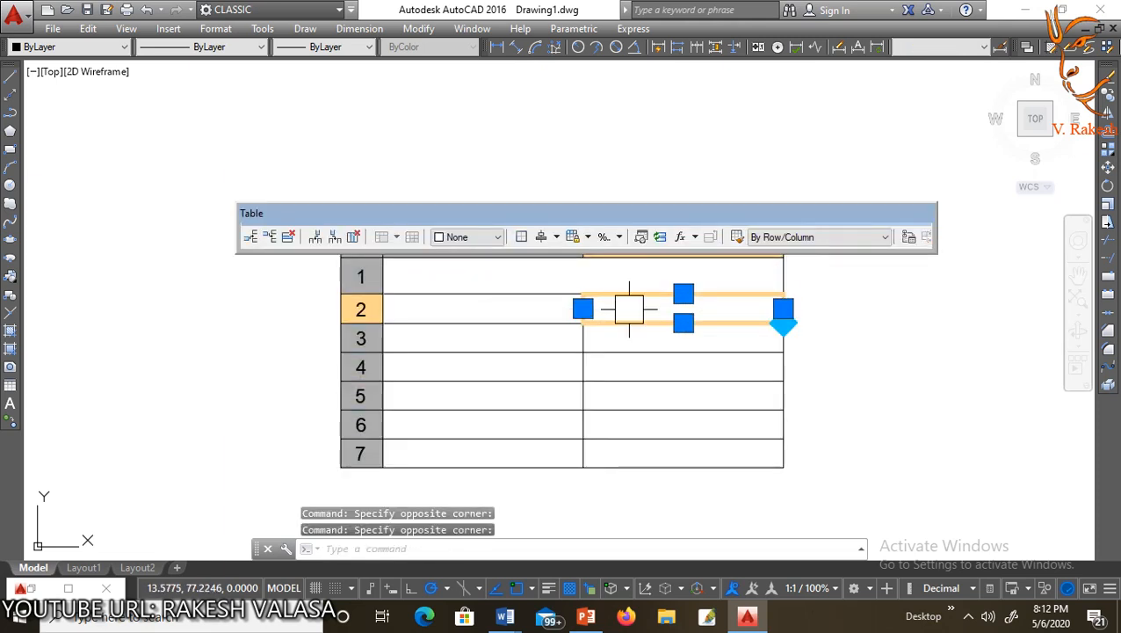
{"action": "left_click", "coordinate": [533, 308]}
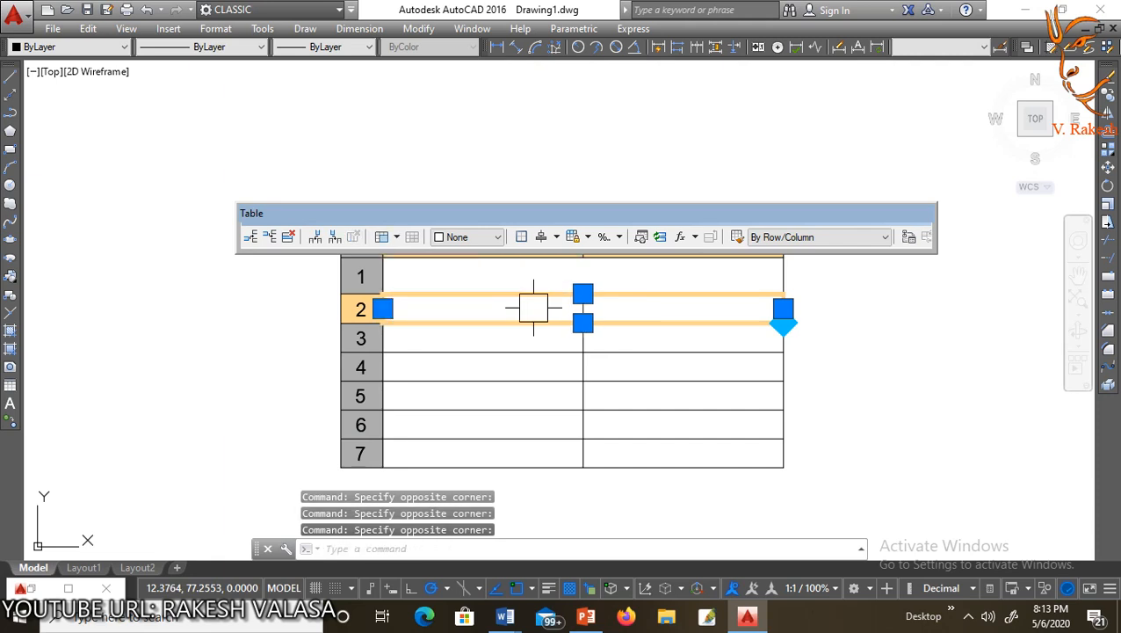
{"action": "right_click", "coordinate": [534, 309]}
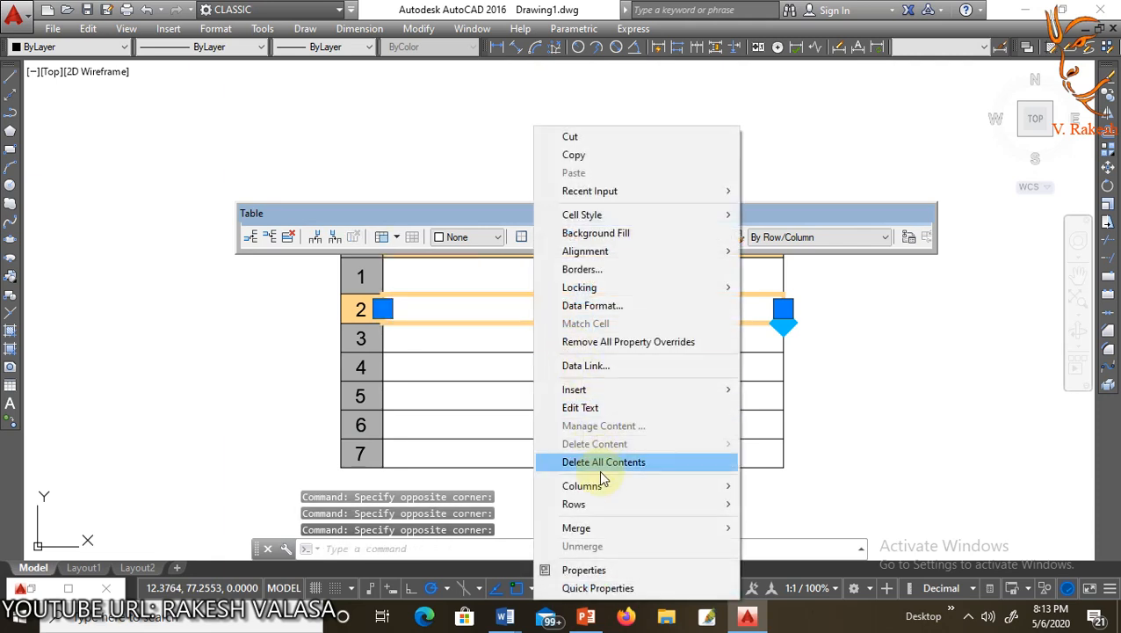
{"action": "mouse_move", "coordinate": [645, 532]}
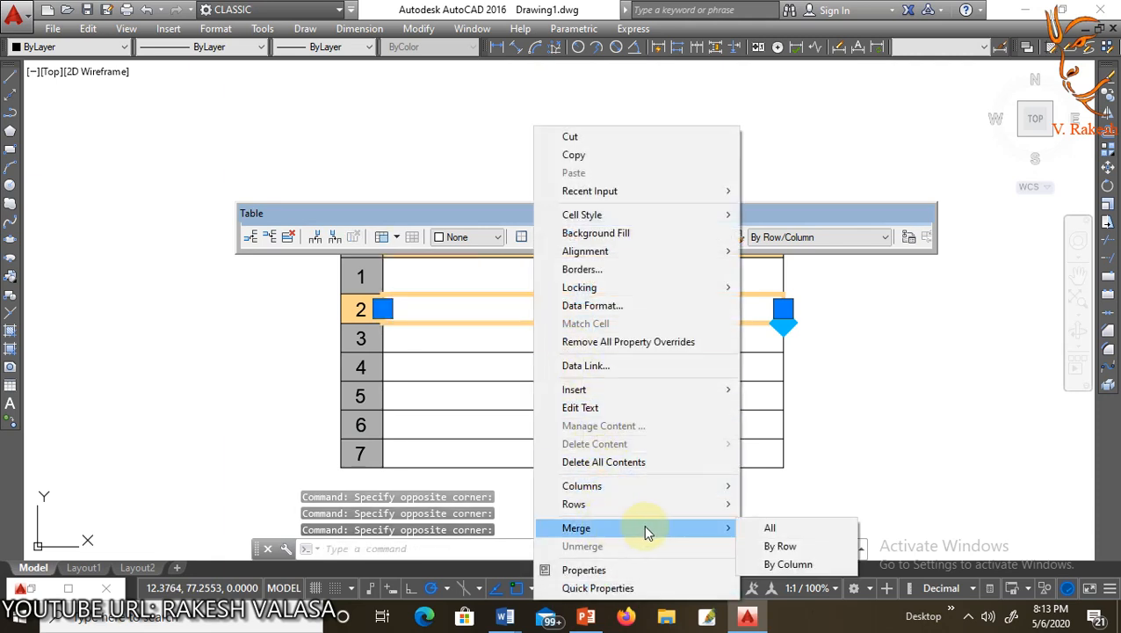
{"action": "left_click", "coordinate": [784, 551]}
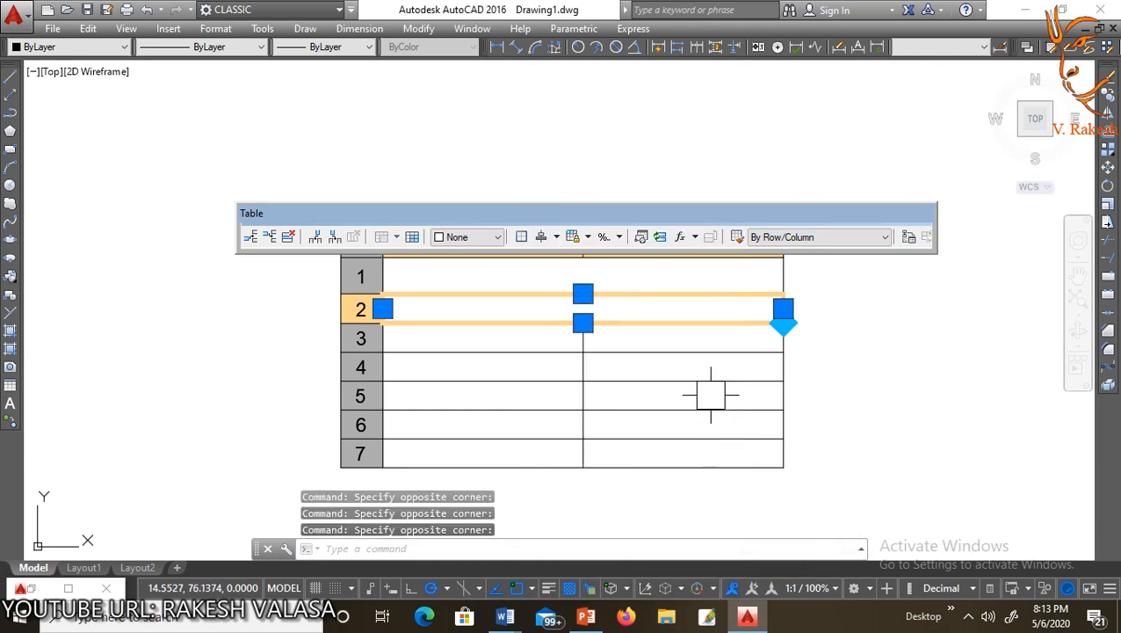
{"action": "key", "text": "Escape"}
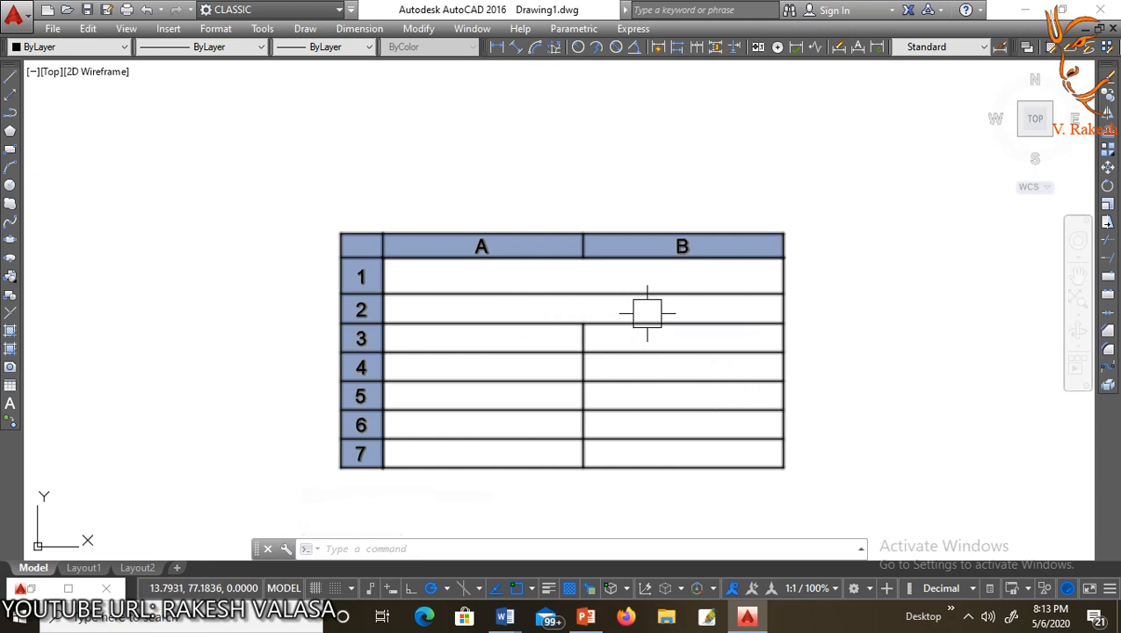
{"action": "key", "text": "Escape"}
{"action": "key", "text": "Escape"}
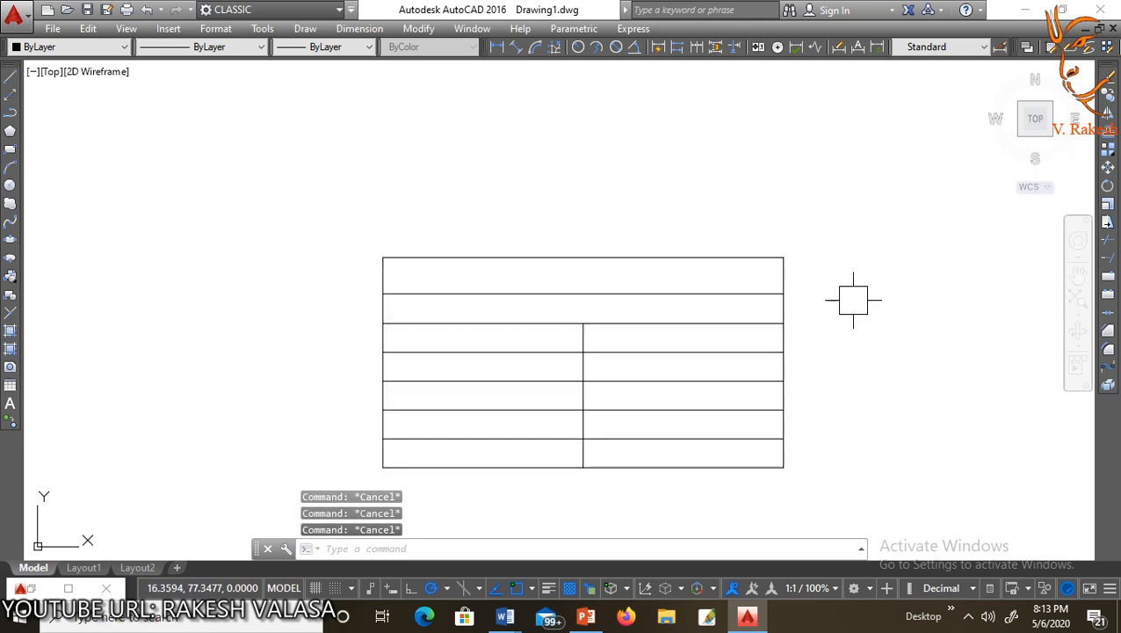
Step: Create a multiline text box spanning the table's full-width title row and enter the text "mechanical"
{"action": "left_click", "coordinate": [12, 407]}
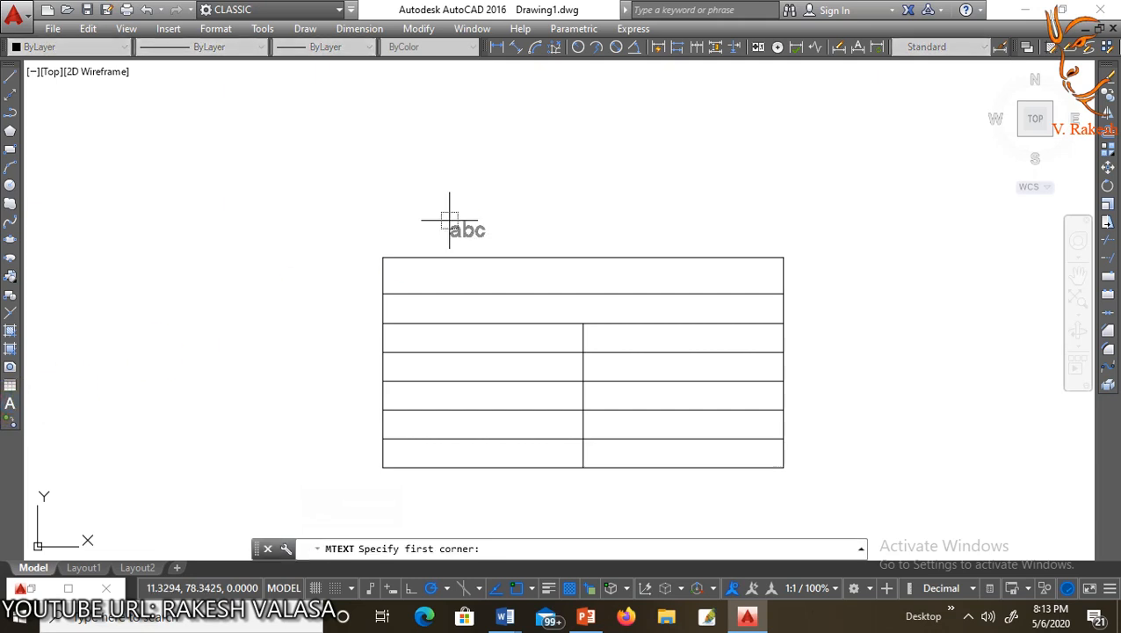
{"action": "scroll", "coordinate": [446, 268], "scroll_direction": "up", "scroll_amount": 4}
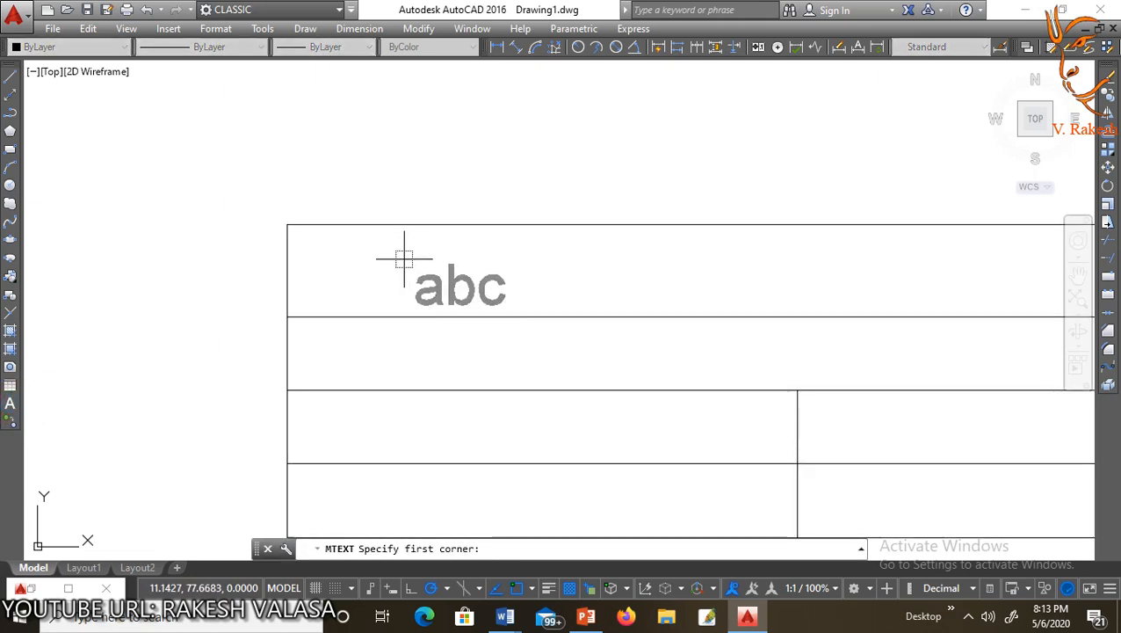
{"action": "left_click", "coordinate": [288, 225]}
{"action": "scroll", "coordinate": [413, 293], "scroll_direction": "down", "scroll_amount": 4}
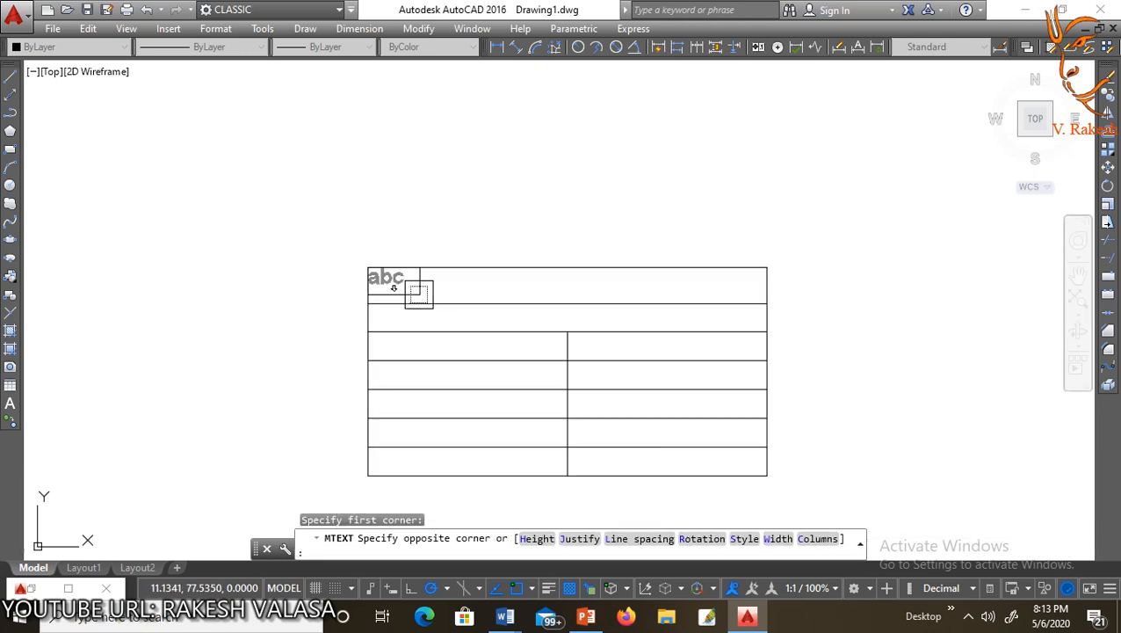
{"action": "left_click", "coordinate": [765, 303]}
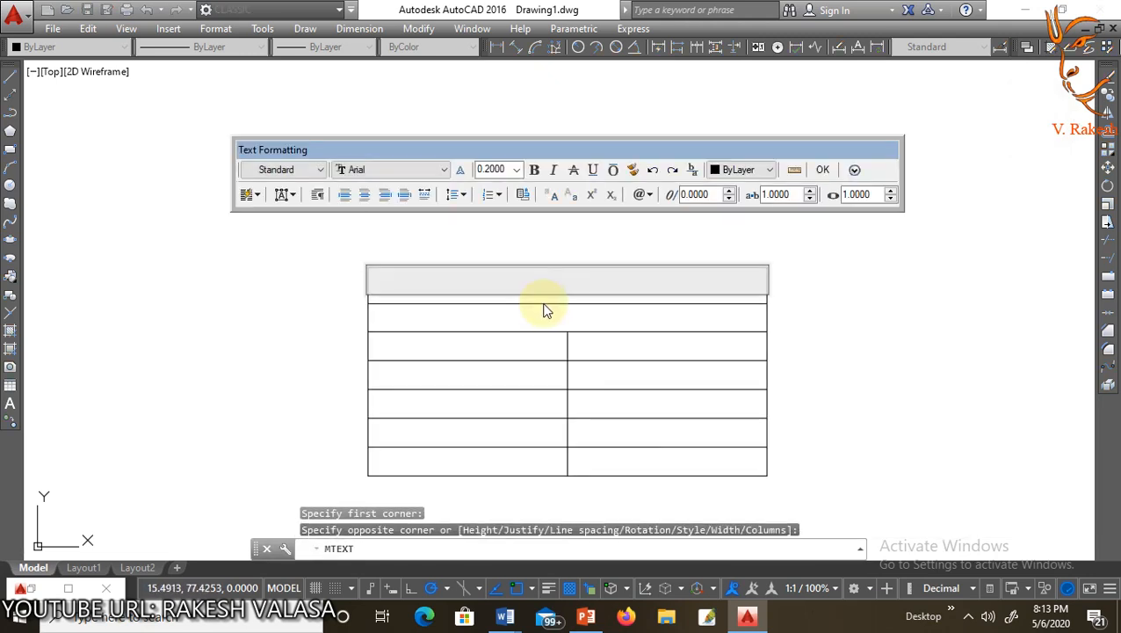
{"action": "type", "text": "m"}
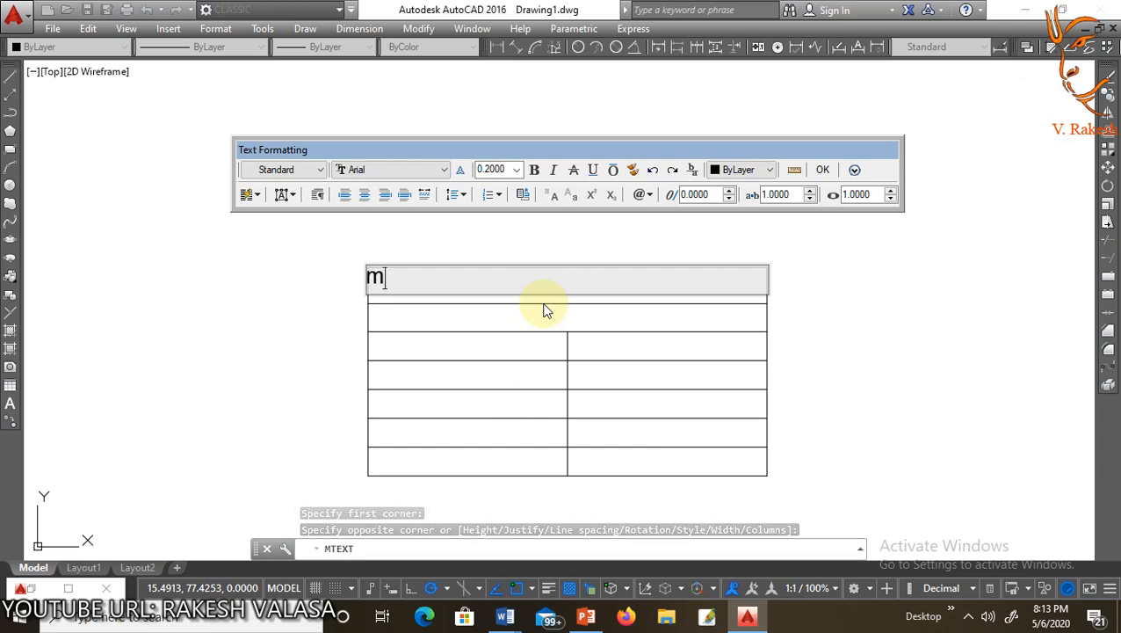
{"action": "type", "text": "echanical"}
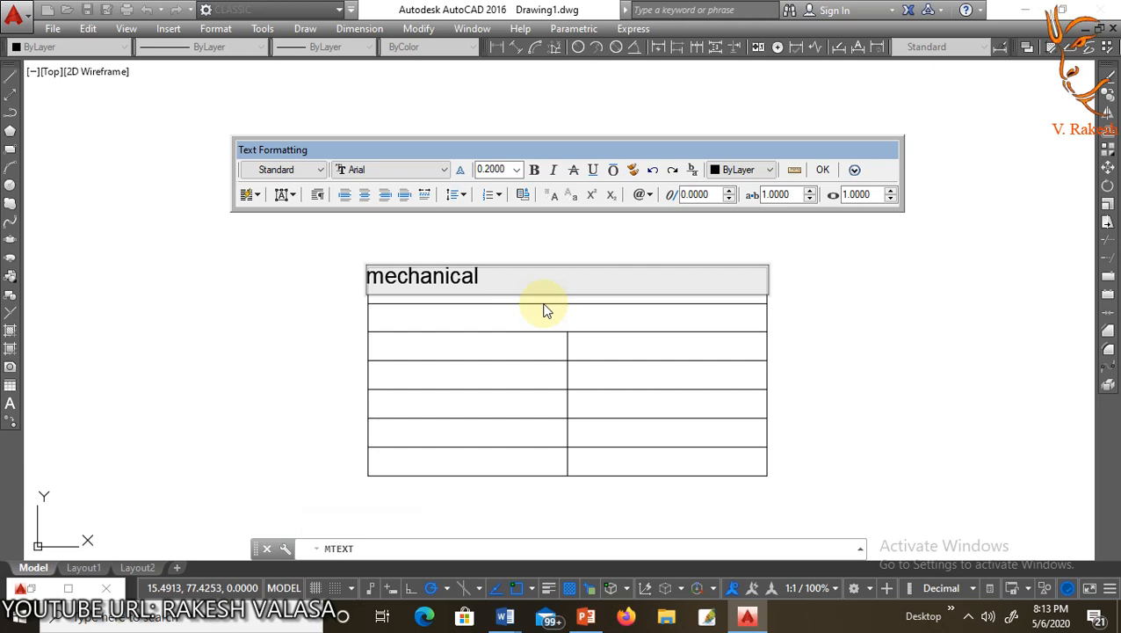
Step: Change the font of the whole word in the title row to Times New Roman, leaving the text style as Standard
{"action": "left_click", "coordinate": [319, 175]}
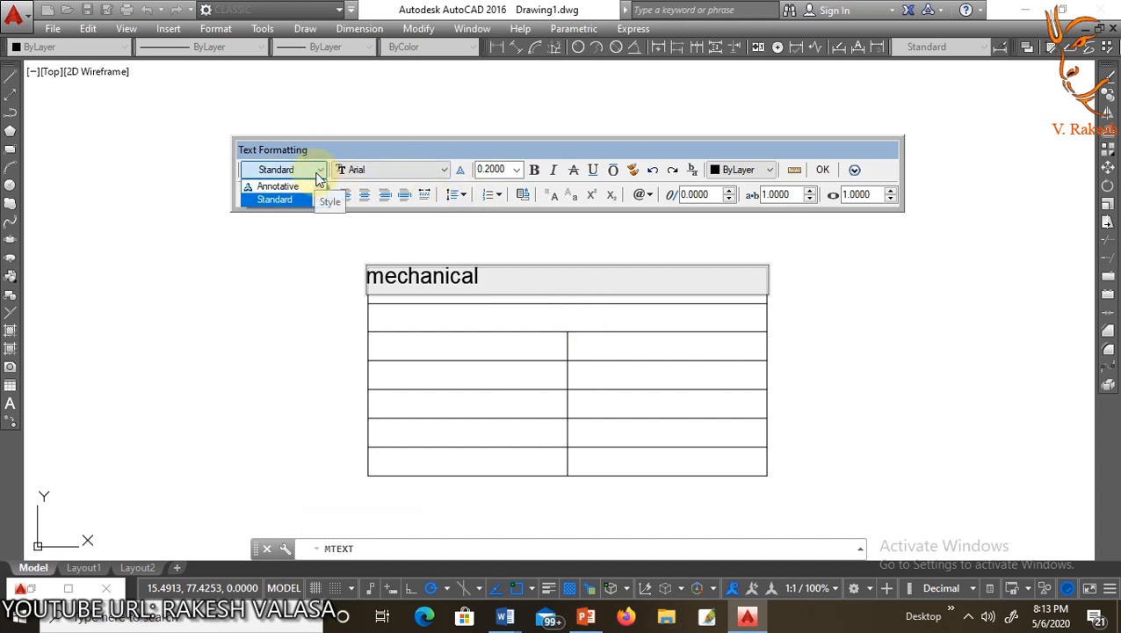
{"action": "left_click", "coordinate": [320, 173]}
{"action": "left_click", "coordinate": [431, 172]}
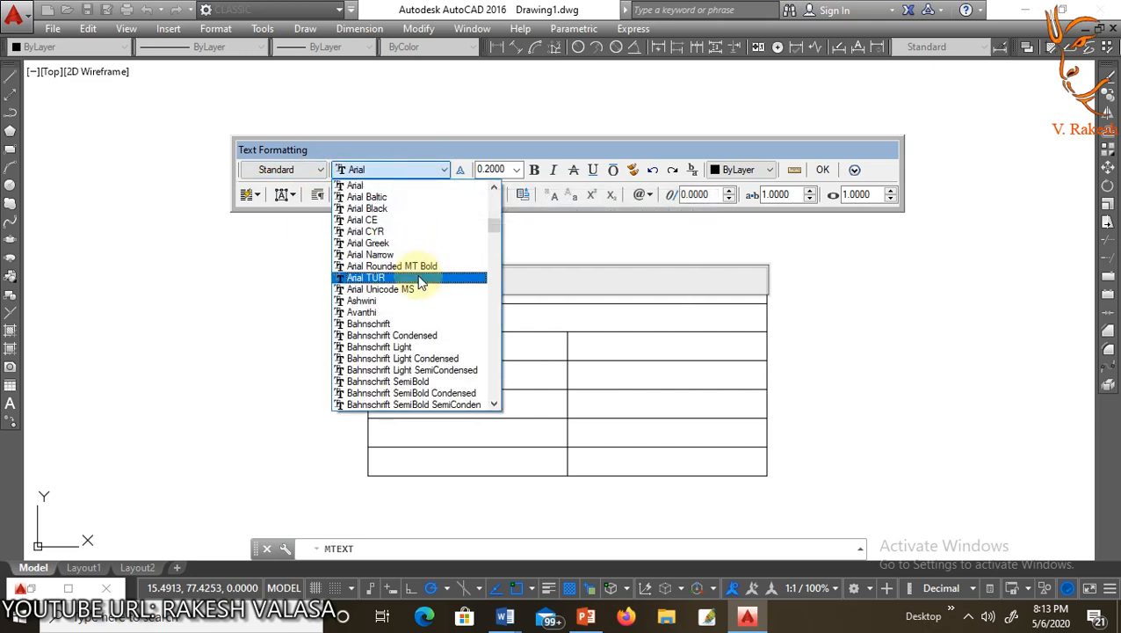
{"action": "type", "text": "ti"}
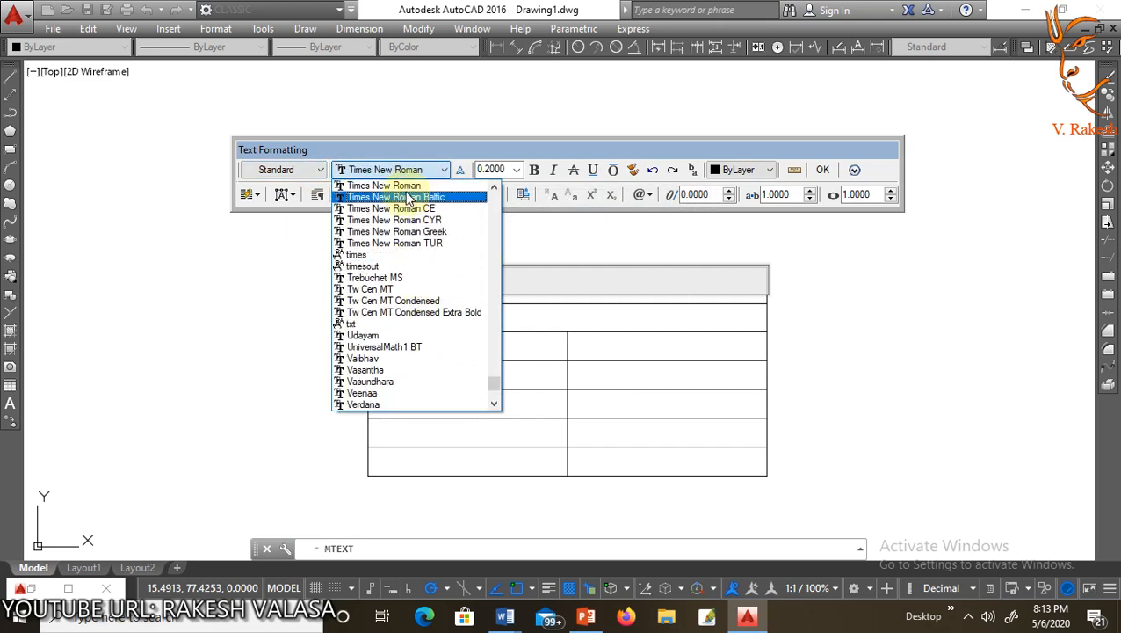
{"action": "left_click", "coordinate": [407, 186]}
{"action": "left_click_drag", "start_coordinate": [495, 276], "coordinate": [358, 276]}
{"action": "left_click", "coordinate": [431, 170]}
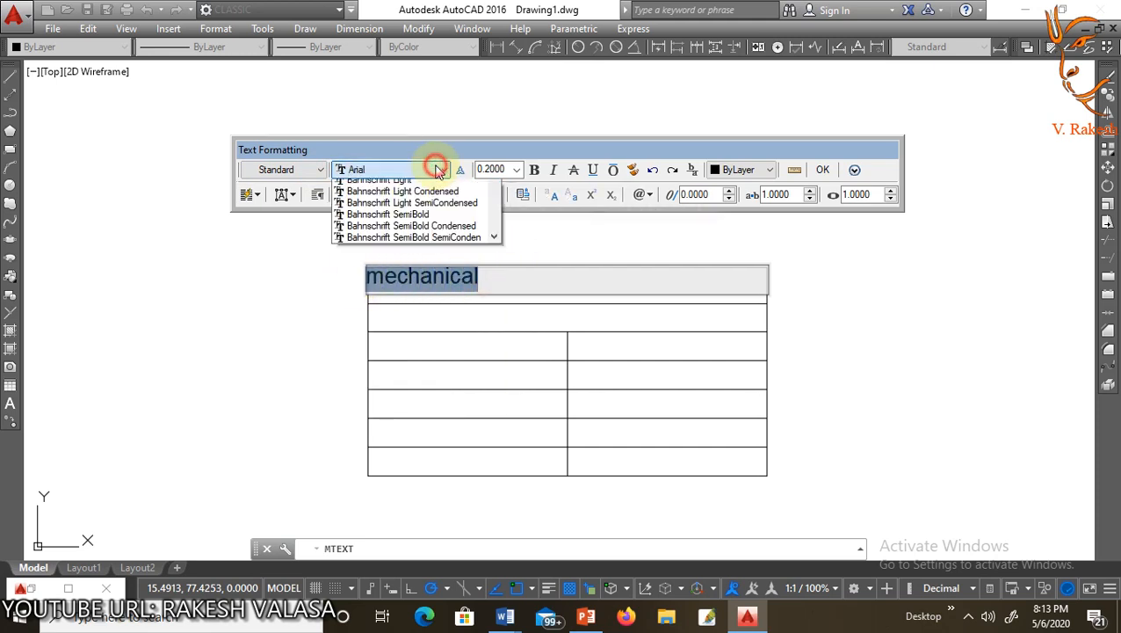
{"action": "type", "text": "ti"}
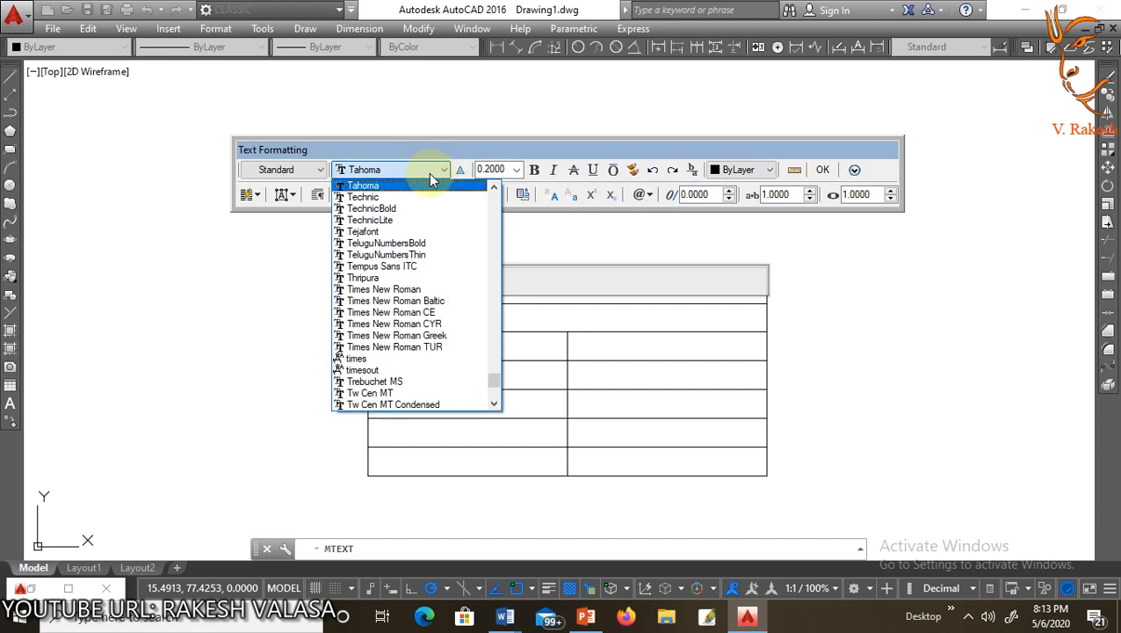
{"action": "left_click", "coordinate": [426, 185]}
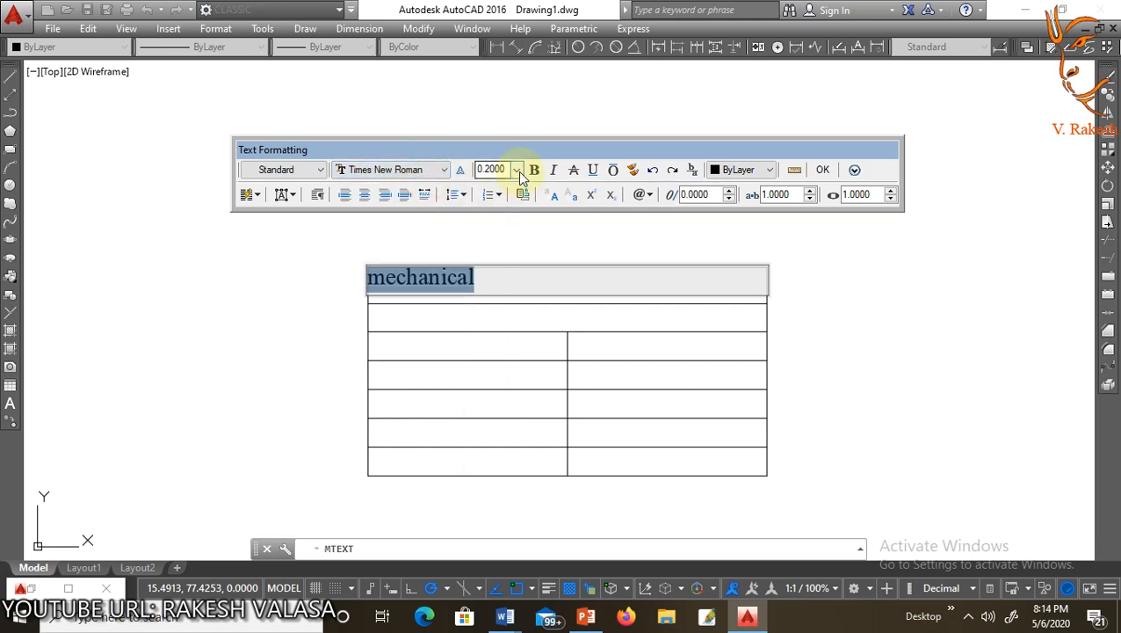
Step: Replace the selected word in the title row with a degree symbol
{"action": "left_click", "coordinate": [517, 170]}
{"action": "left_click", "coordinate": [518, 169]}
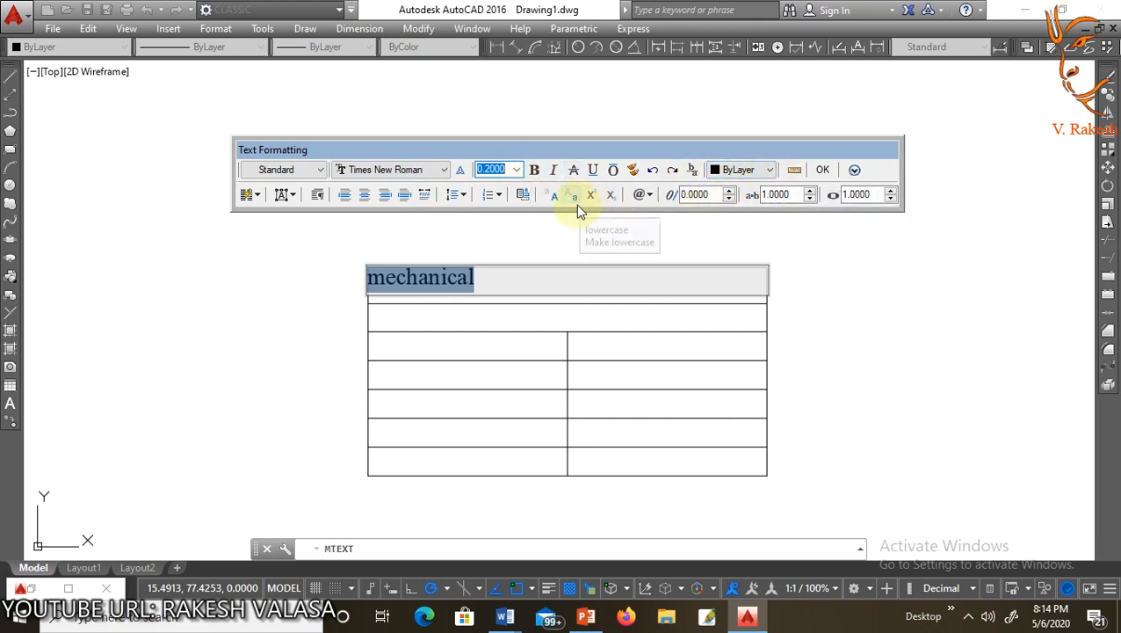
{"action": "left_click", "coordinate": [645, 195]}
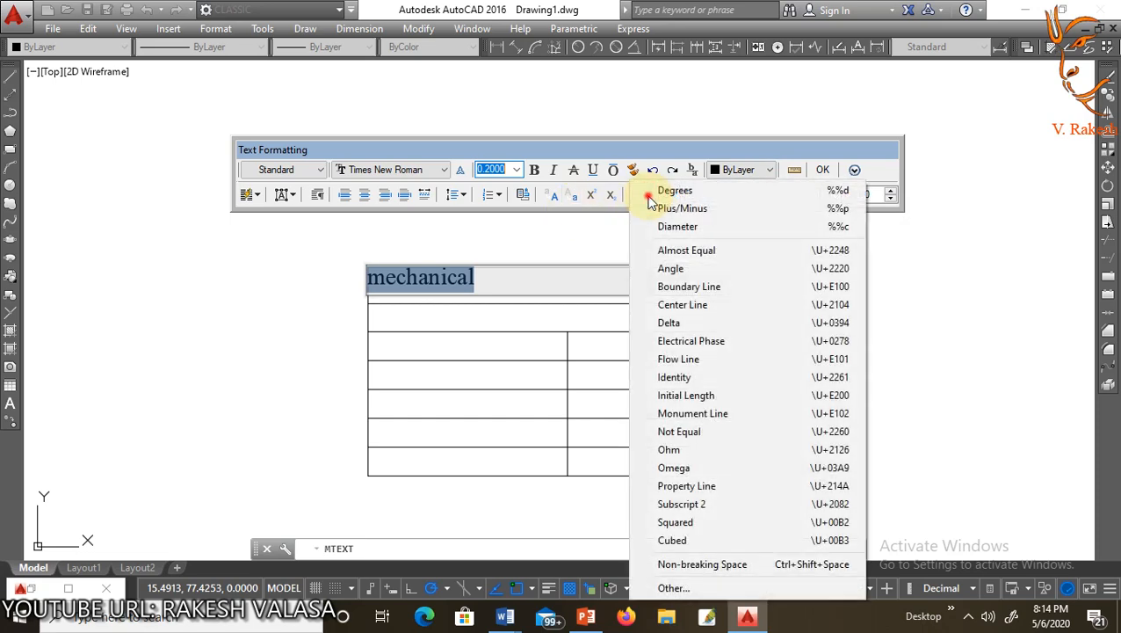
{"action": "left_click", "coordinate": [658, 191]}
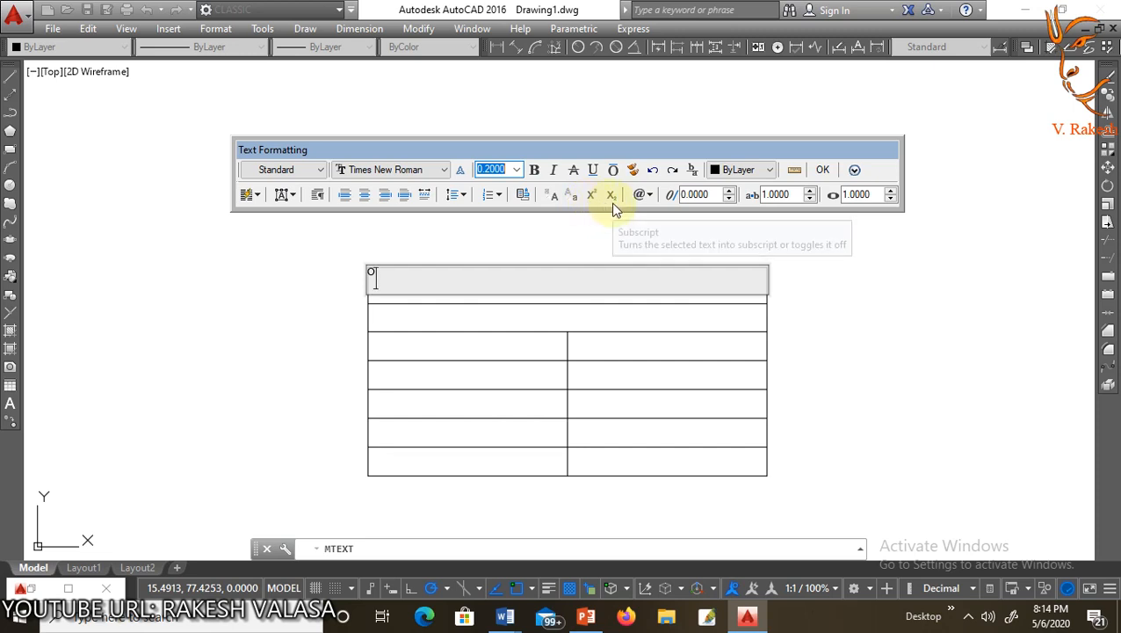
Step: Try to delete the degree symbol from the title row text and finish the text editing
{"action": "left_click", "coordinate": [439, 278]}
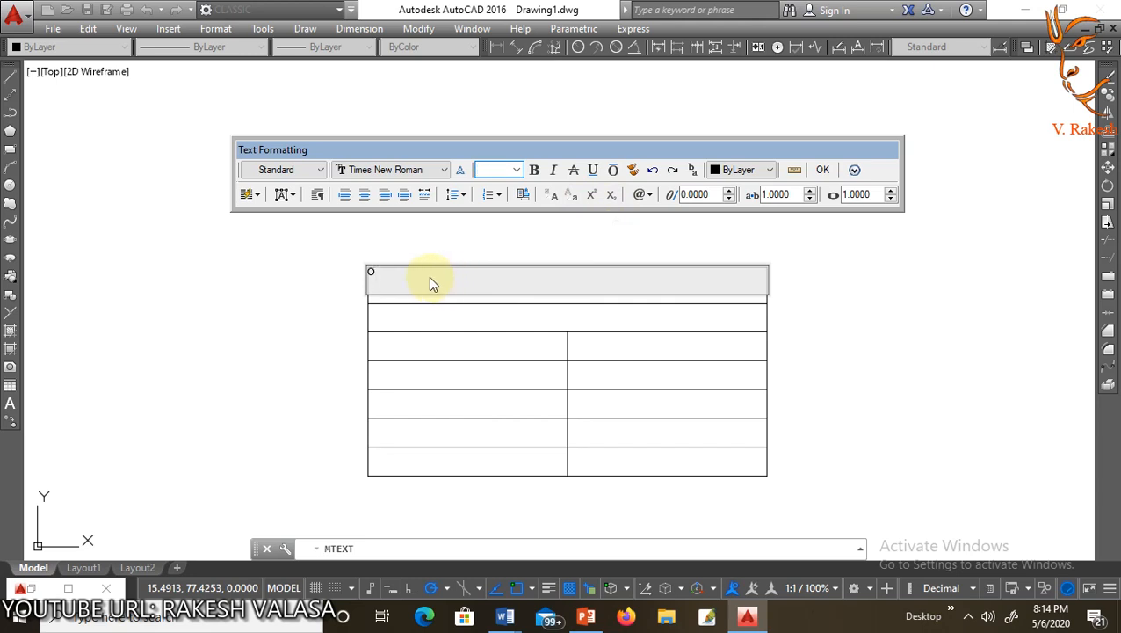
{"action": "left_click", "coordinate": [430, 277]}
{"action": "key", "text": "BackSpace"}
{"action": "left_click", "coordinate": [819, 173]}
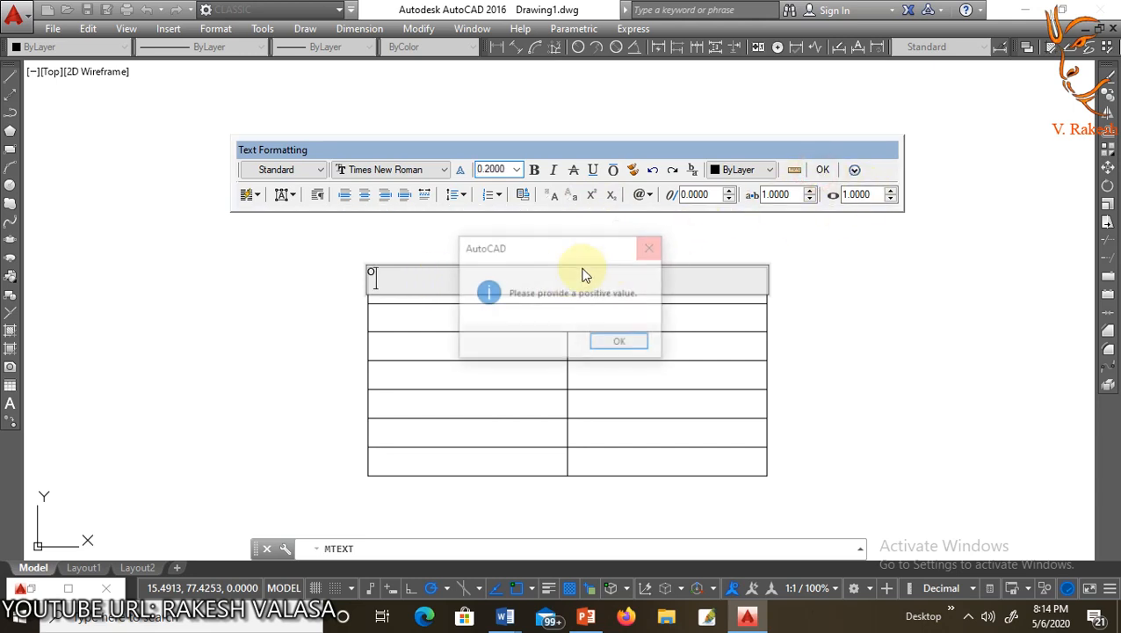
Step: Dismiss the alert, clear the stray letter from the text box over the table's title row and finish text editing
{"action": "left_click", "coordinate": [610, 335]}
{"action": "left_click", "coordinate": [406, 279]}
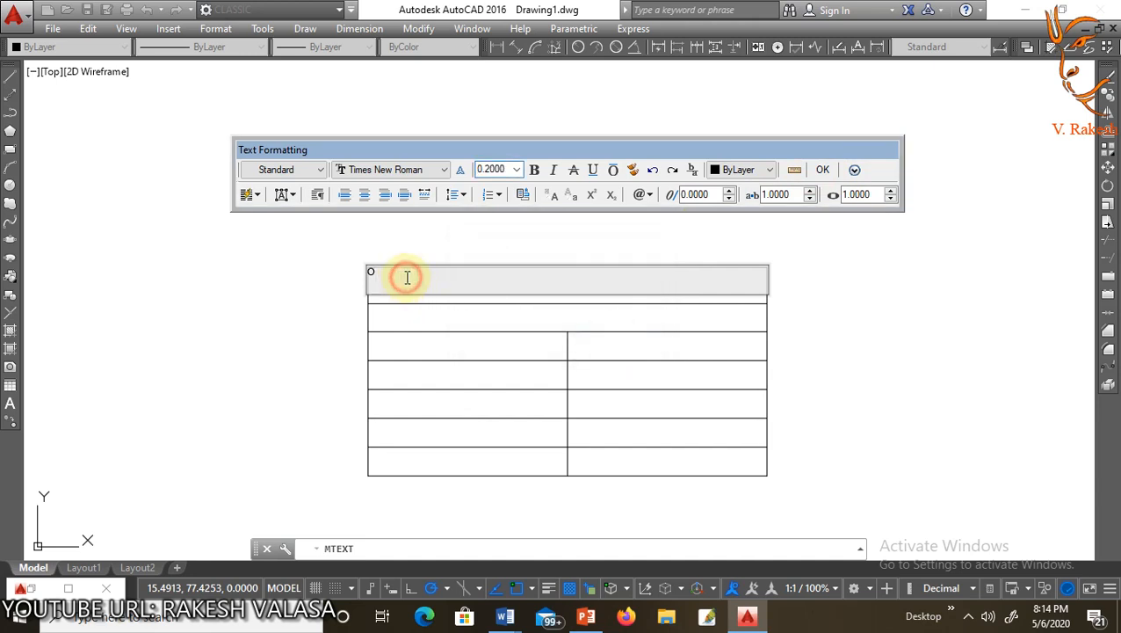
{"action": "key", "text": "BackSpace"}
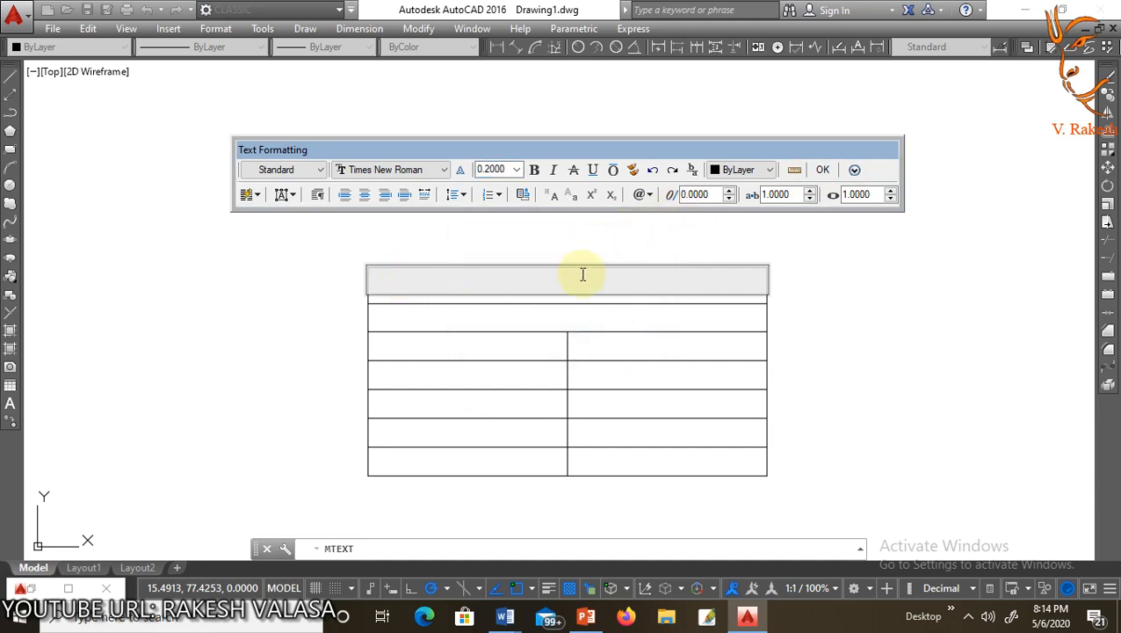
{"action": "left_click", "coordinate": [823, 169]}
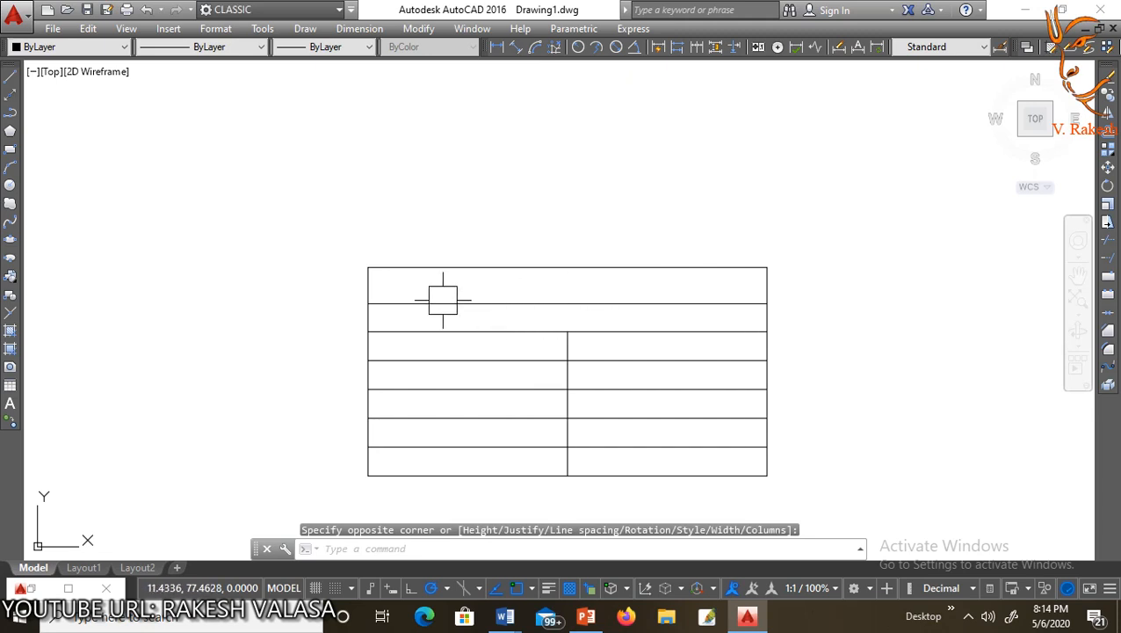
Step: Create a multiline text box above and partly over the table and enter "mechanical"
{"action": "left_click", "coordinate": [12, 409]}
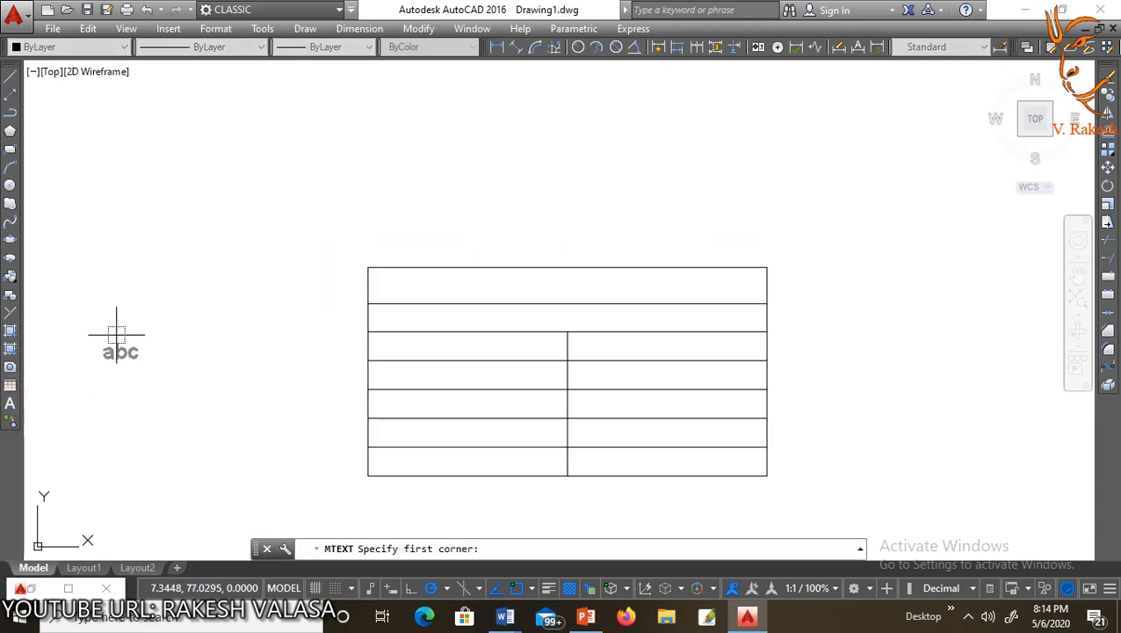
{"action": "left_click", "coordinate": [184, 173]}
{"action": "left_click", "coordinate": [538, 266]}
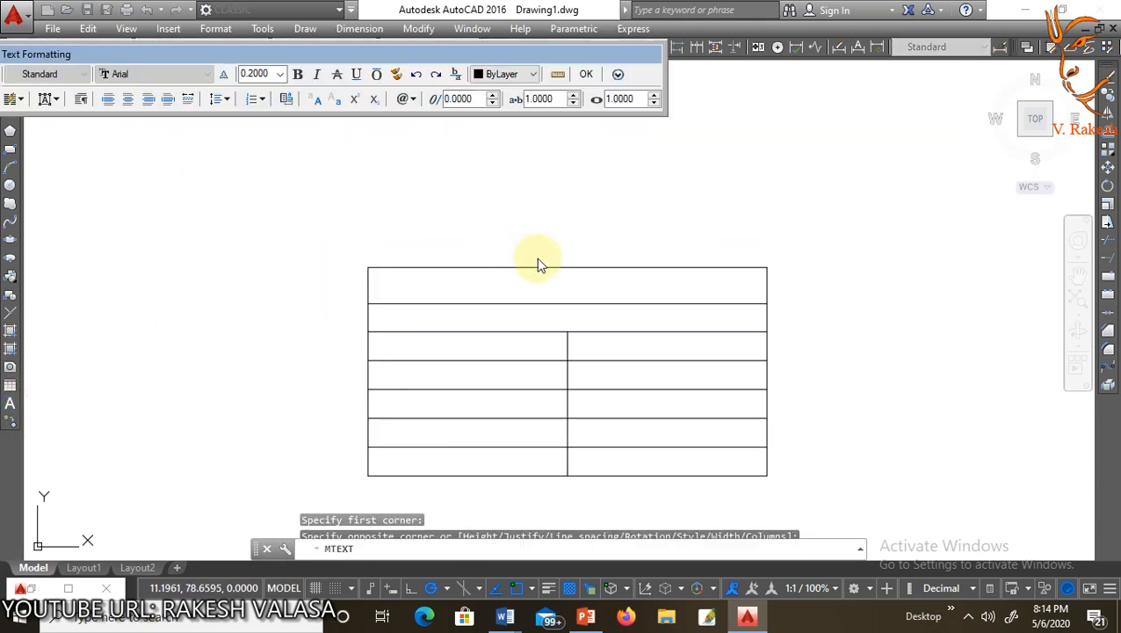
{"action": "type", "text": "me"}
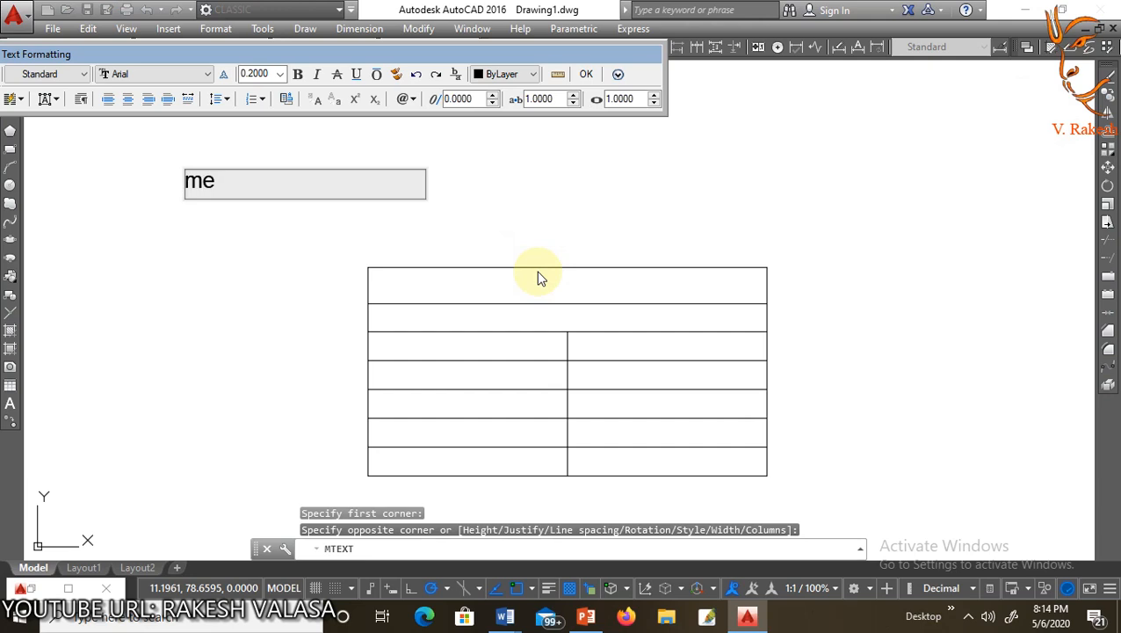
{"action": "type", "text": "cha"}
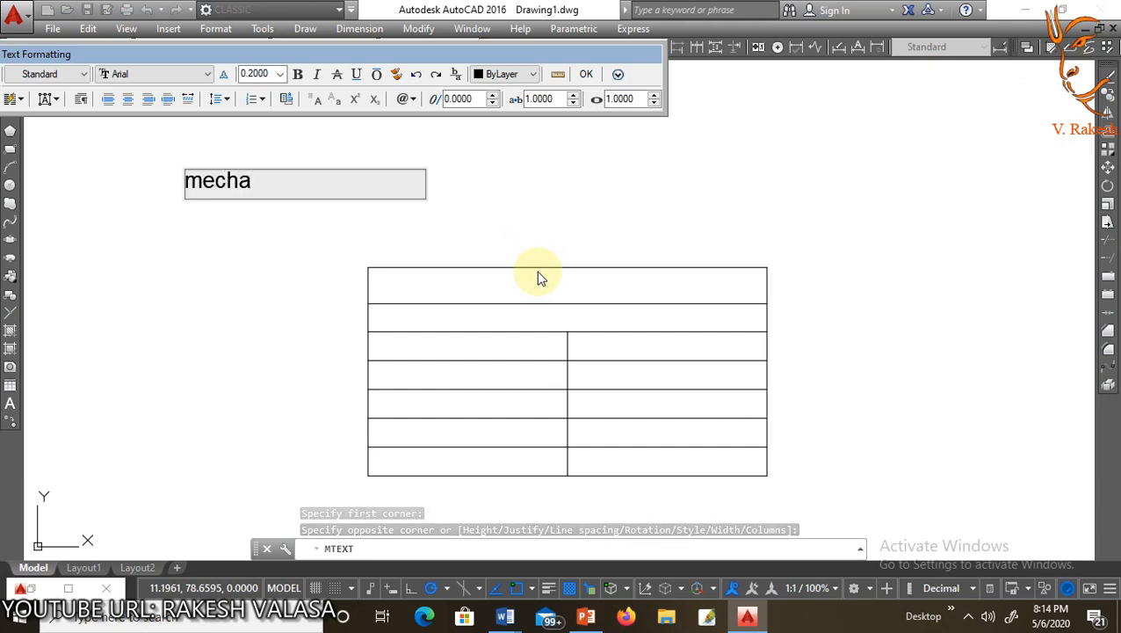
{"action": "type", "text": "nical"}
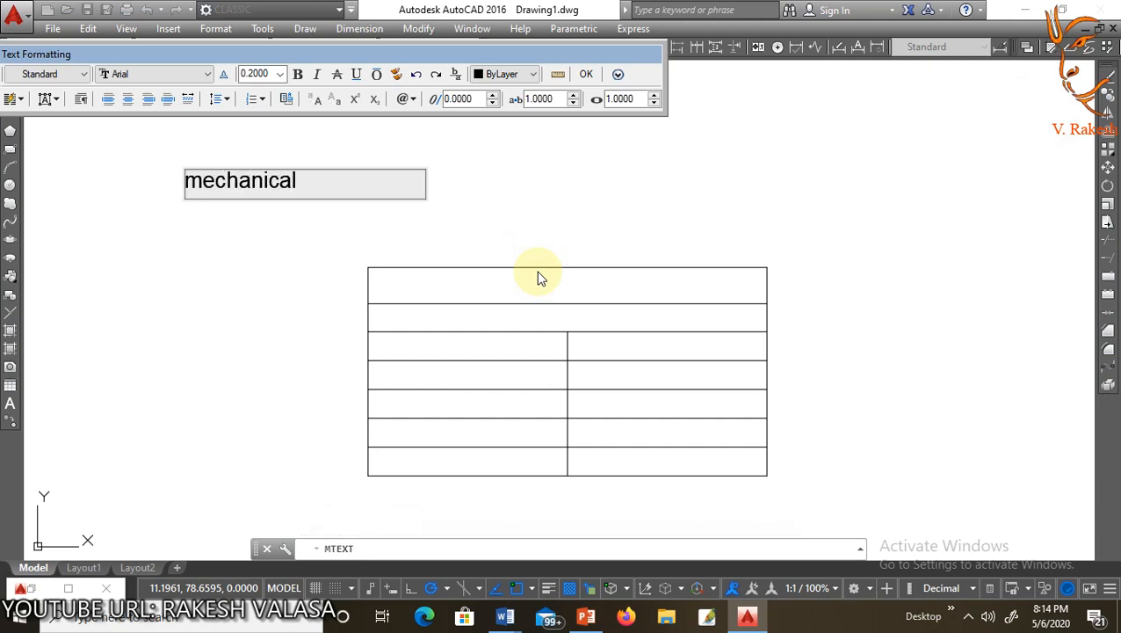
Step: Change the font of the word "mechanical" to Times New Roman
{"action": "left_click_drag", "start_coordinate": [305, 184], "coordinate": [174, 190]}
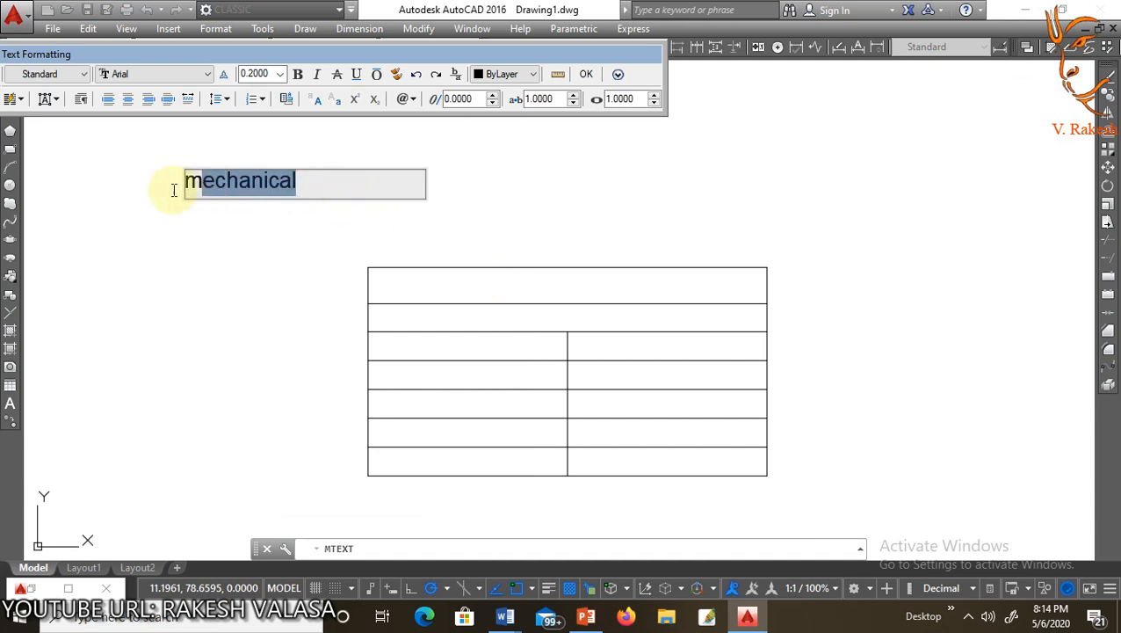
{"action": "left_click", "coordinate": [207, 76]}
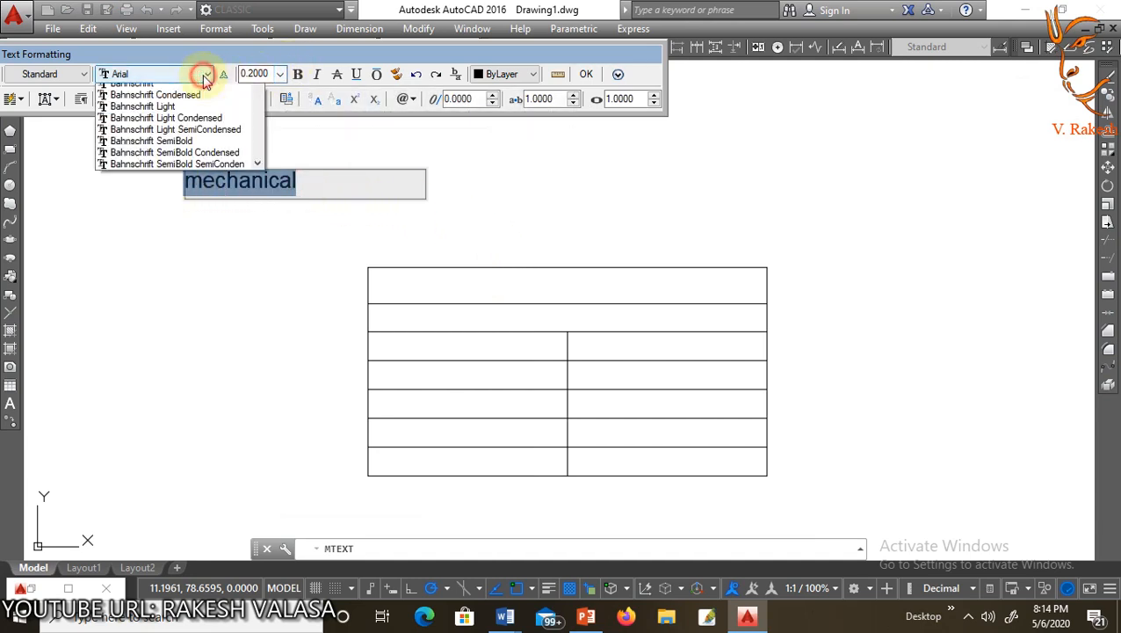
{"action": "key", "text": "t"}
{"action": "key", "text": "i"}
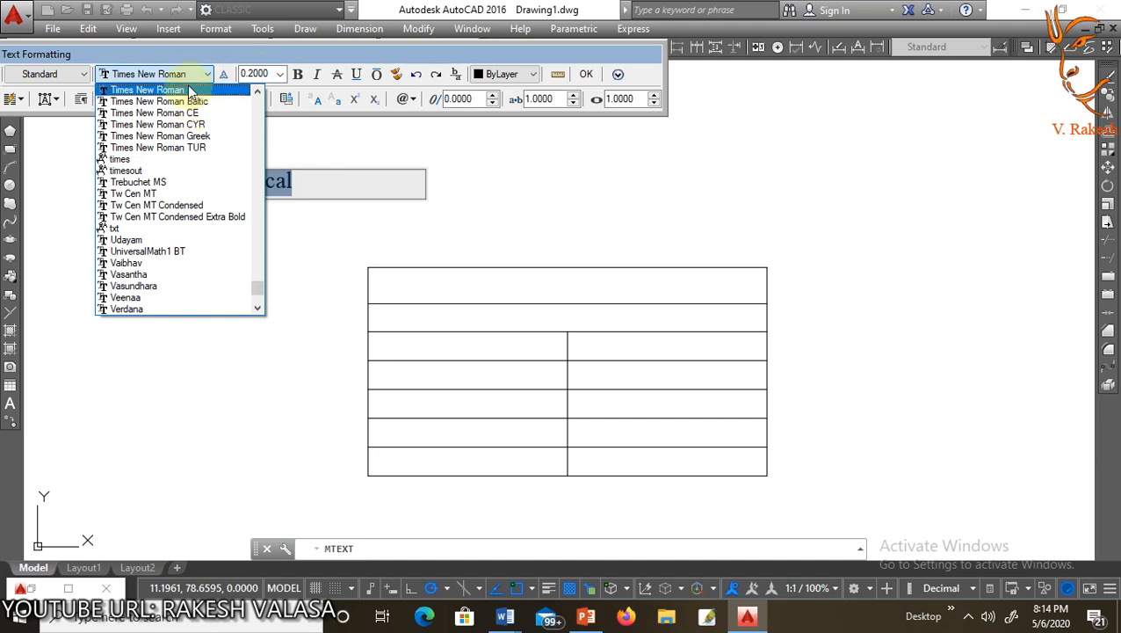
{"action": "left_click", "coordinate": [187, 91]}
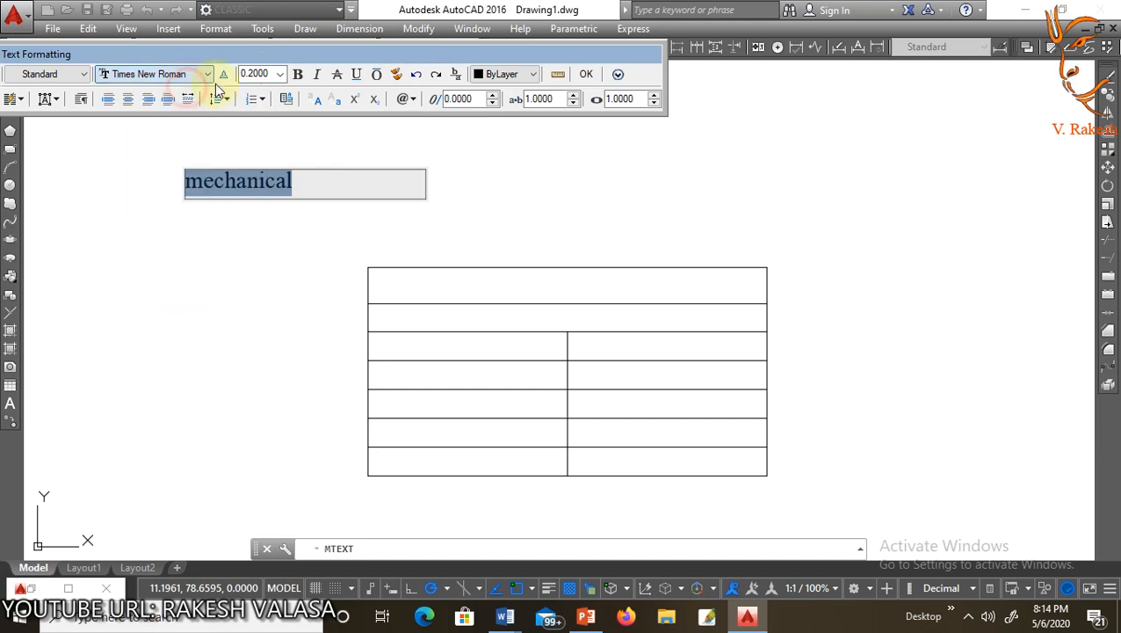
Step: Set the "mechanical" text height to 2, make it bold and finish text editing
{"action": "left_click", "coordinate": [281, 75]}
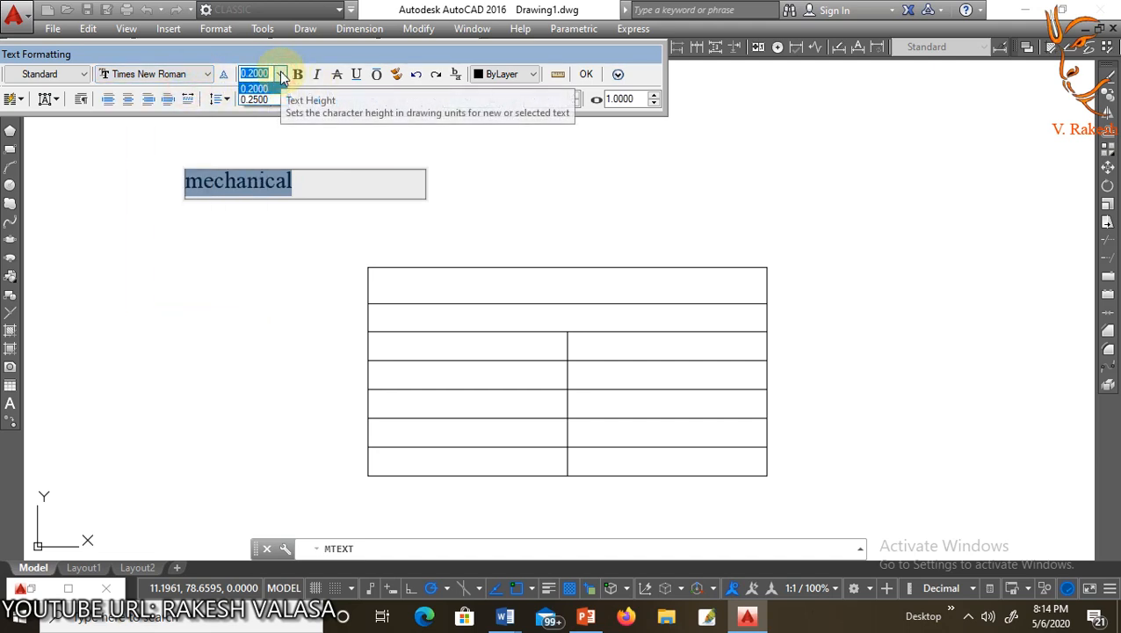
{"action": "type", "text": "2"}
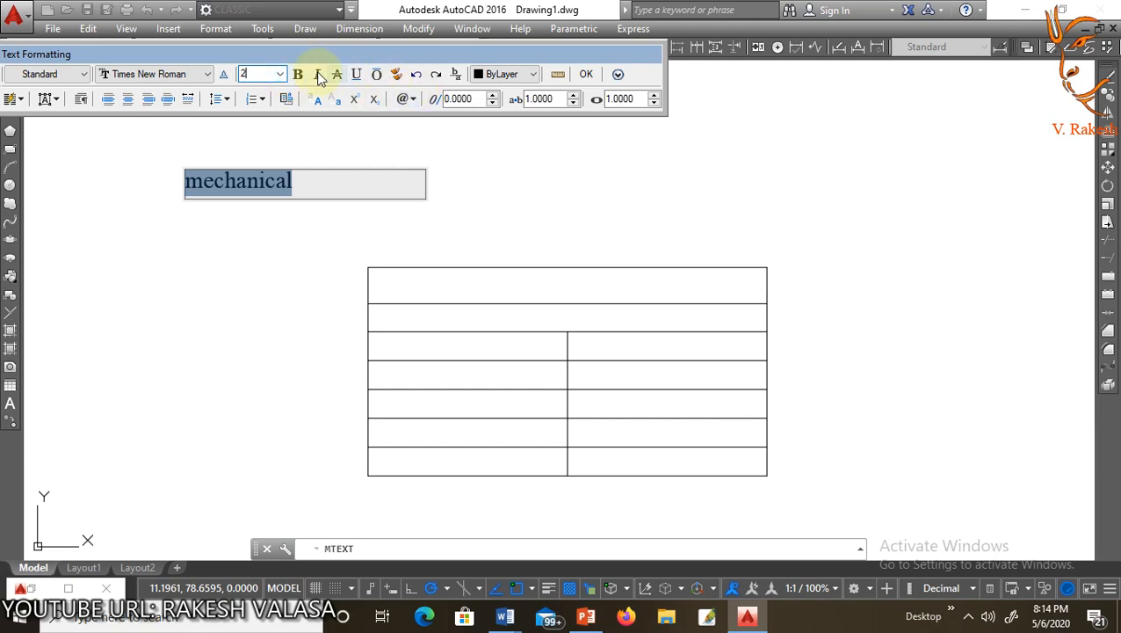
{"action": "left_click", "coordinate": [299, 74]}
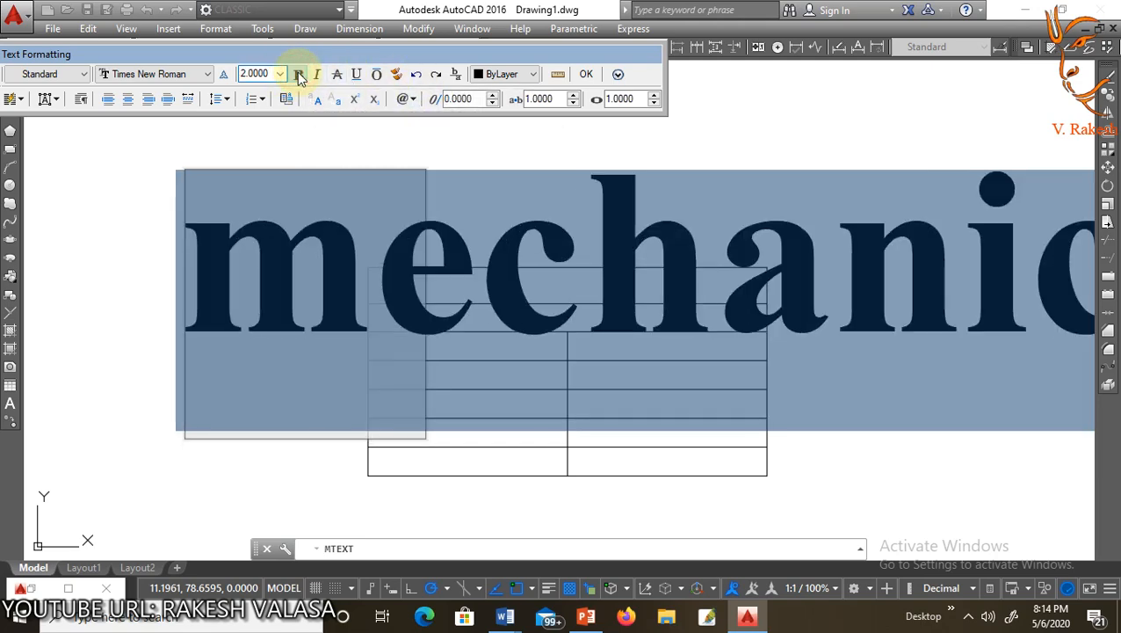
{"action": "left_click", "coordinate": [586, 74]}
{"action": "scroll", "coordinate": [475, 145], "scroll_direction": "down", "scroll_amount": 4}
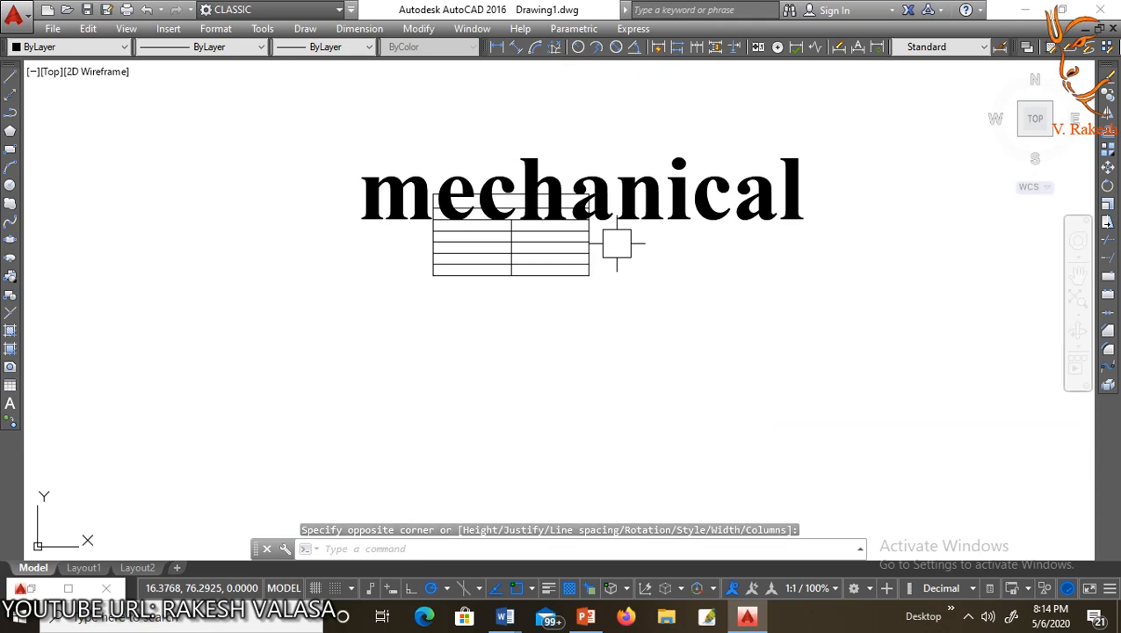
{"action": "key", "text": "Escape"}
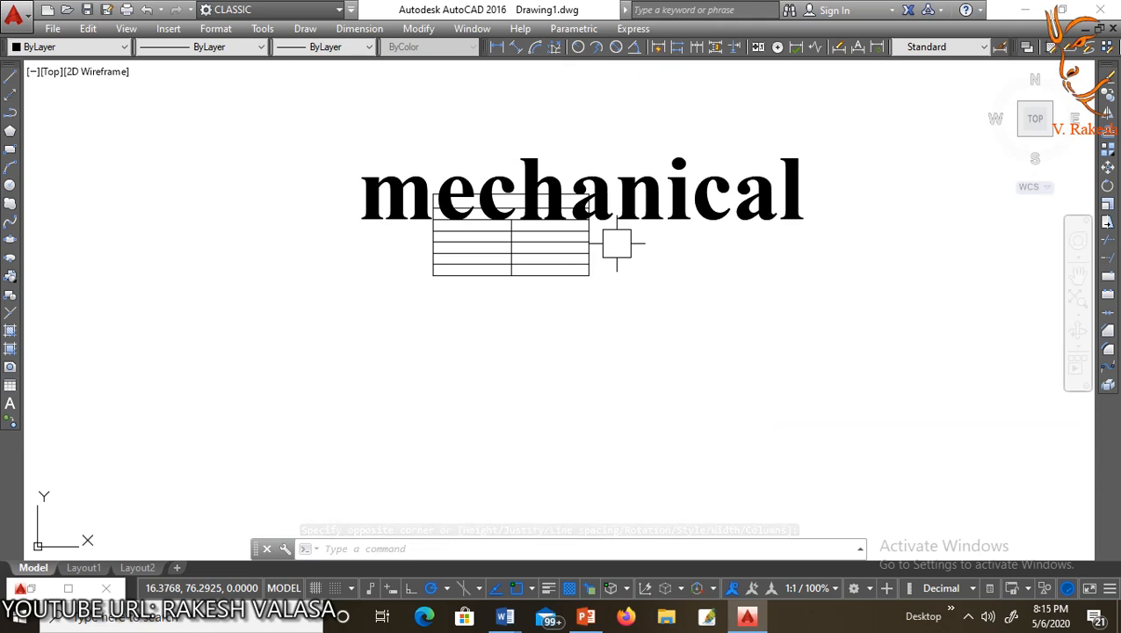
Step: Delete the "mechanical" text and the empty table so the drawing is cleared
{"action": "left_click", "coordinate": [658, 202]}
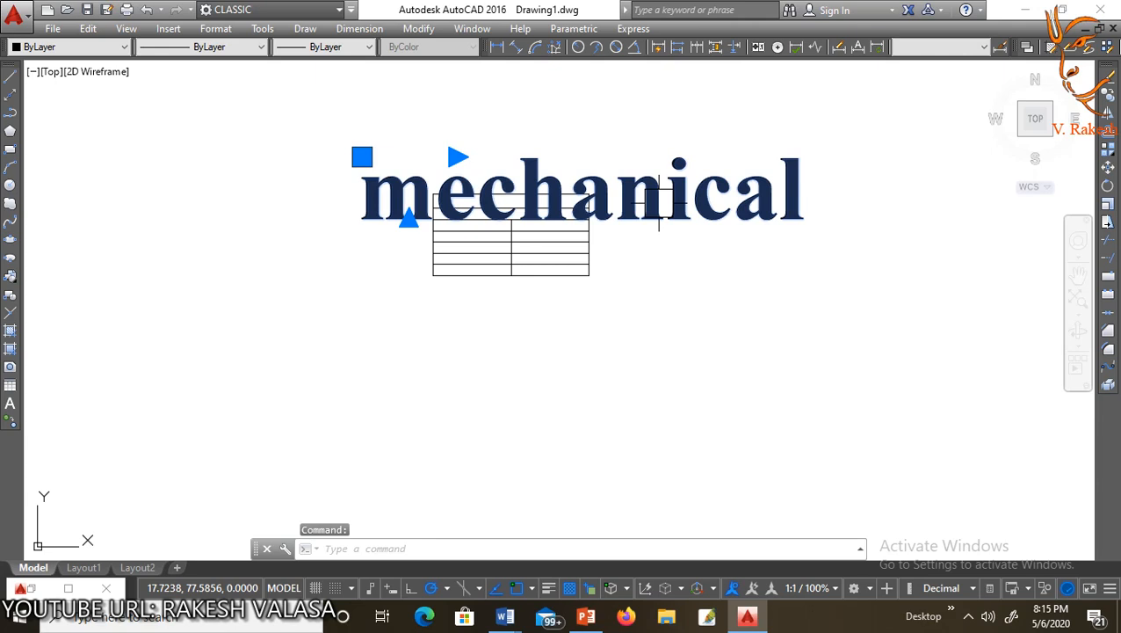
{"action": "key", "text": "Delete"}
{"action": "key", "text": "ctrl+a"}
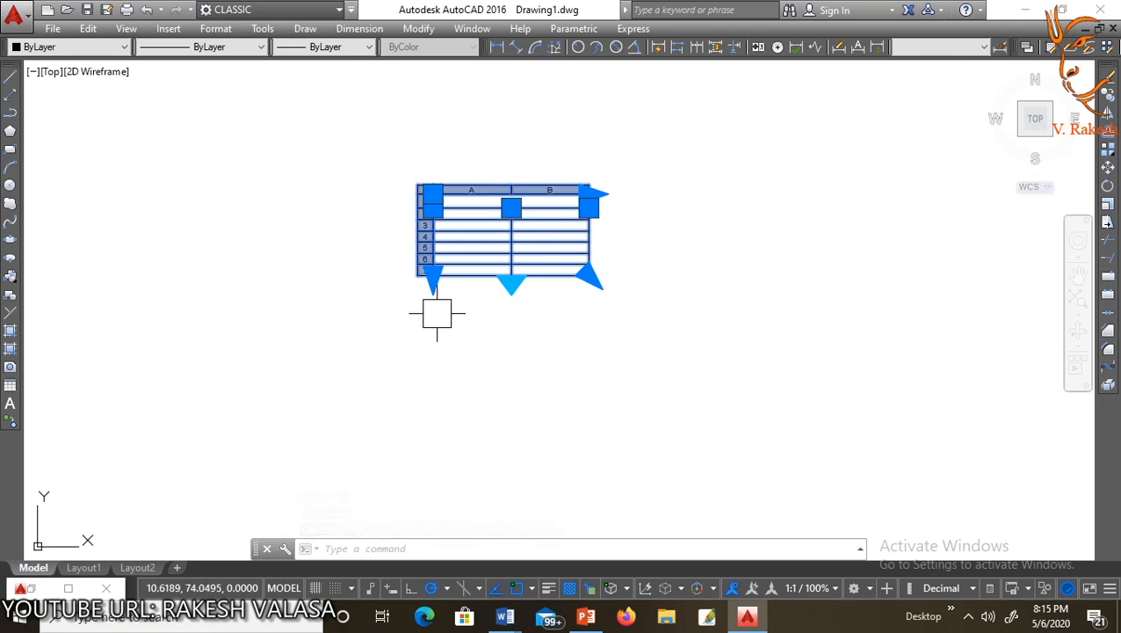
{"action": "key", "text": "Delete"}
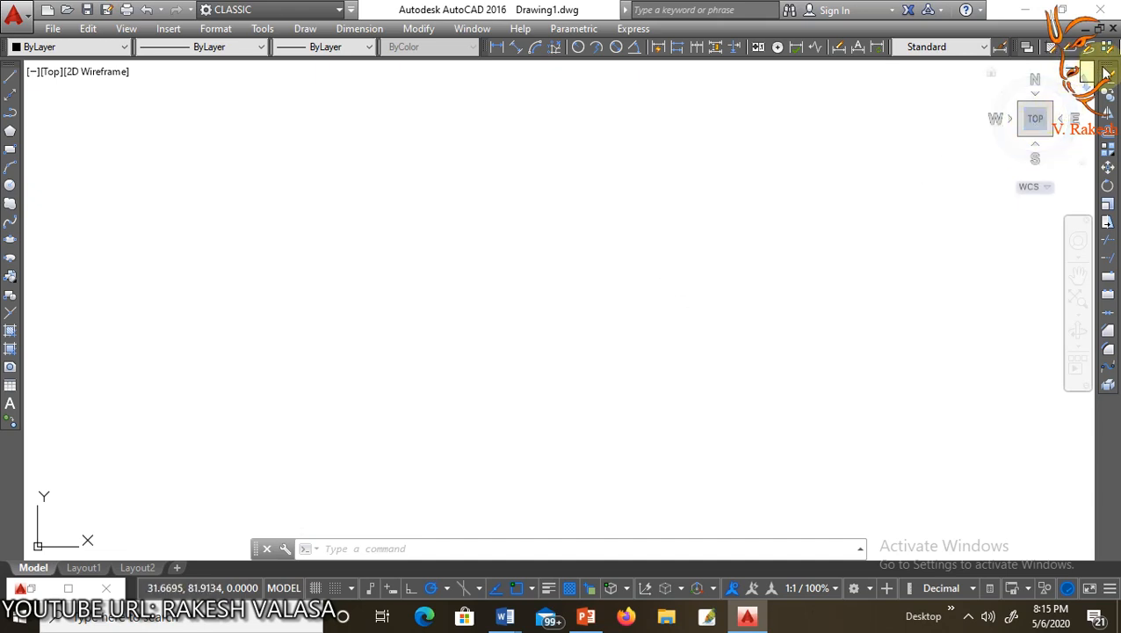
Step: Float the Modify toolbar over the drawing area and draw a closed, self-crossing outline of six connected lines beside it
{"action": "left_click_drag", "start_coordinate": [1108, 74], "coordinate": [407, 180]}
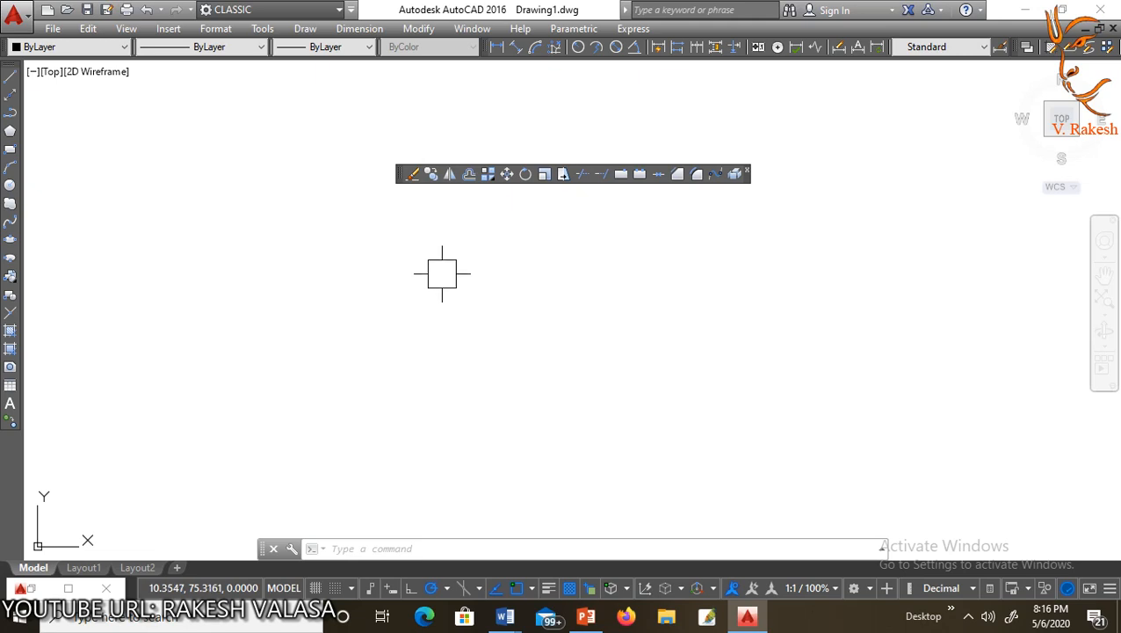
{"action": "type", "text": "L"}
{"action": "key", "text": "Return"}
{"action": "left_click", "coordinate": [207, 335]}
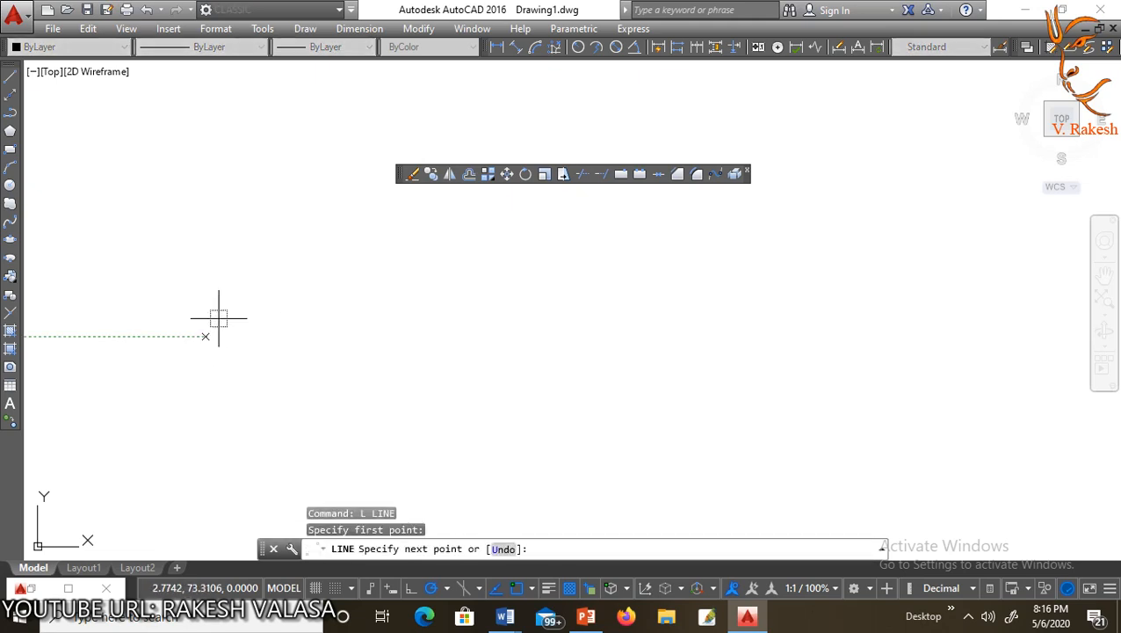
{"action": "left_click", "coordinate": [266, 246]}
{"action": "left_click", "coordinate": [357, 322]}
{"action": "left_click", "coordinate": [233, 384]}
{"action": "left_click", "coordinate": [210, 253]}
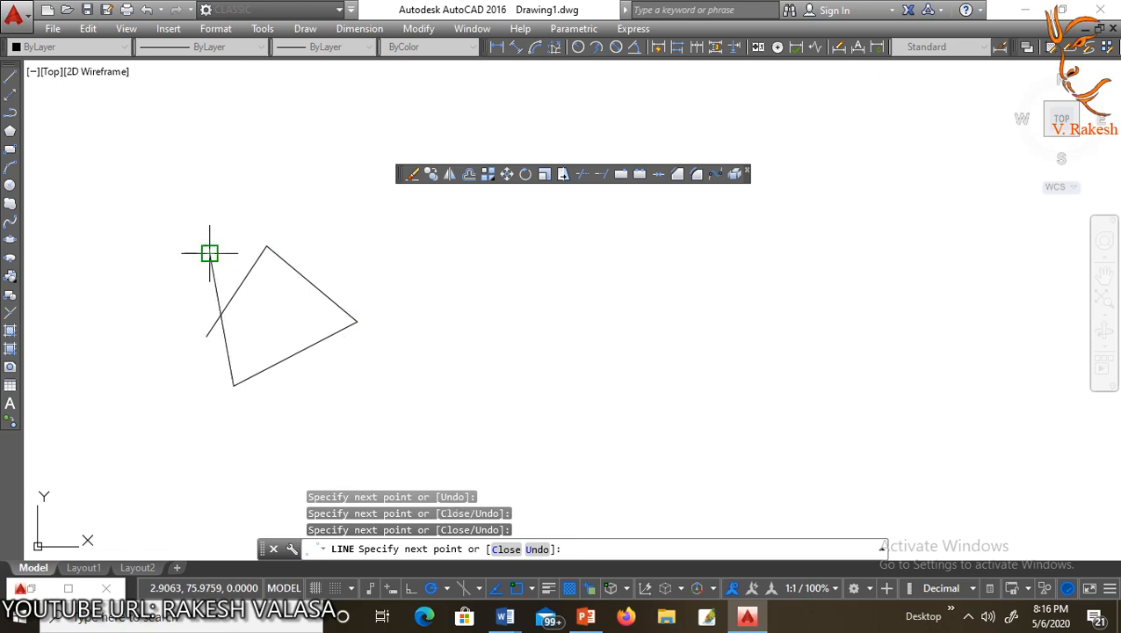
{"action": "left_click", "coordinate": [335, 253]}
{"action": "left_click", "coordinate": [207, 334]}
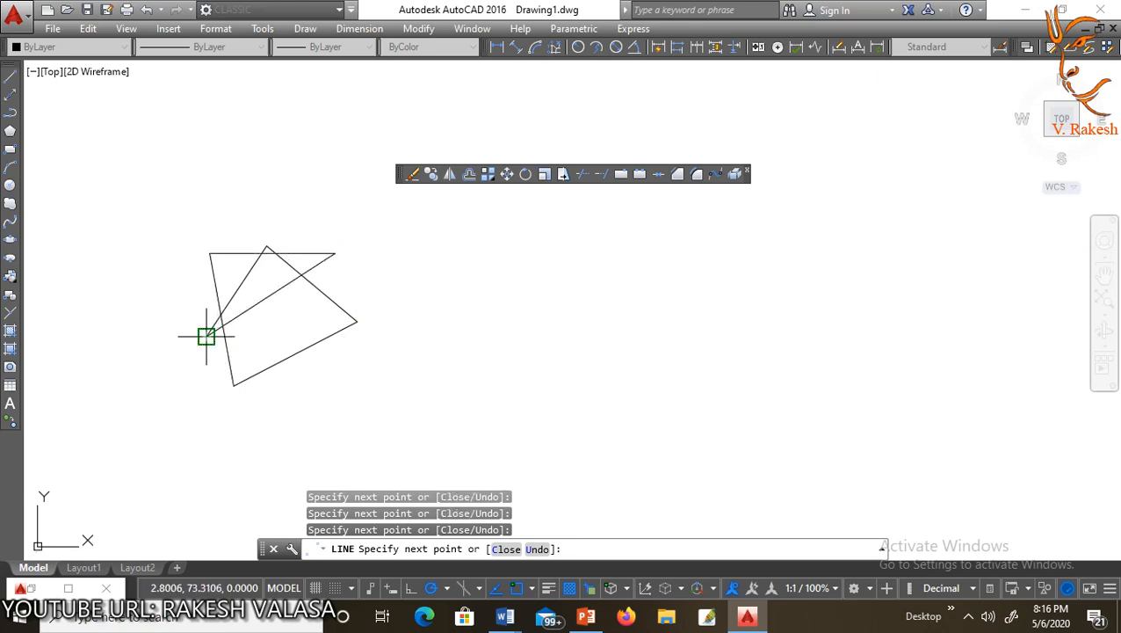
{"action": "key", "text": "Escape"}
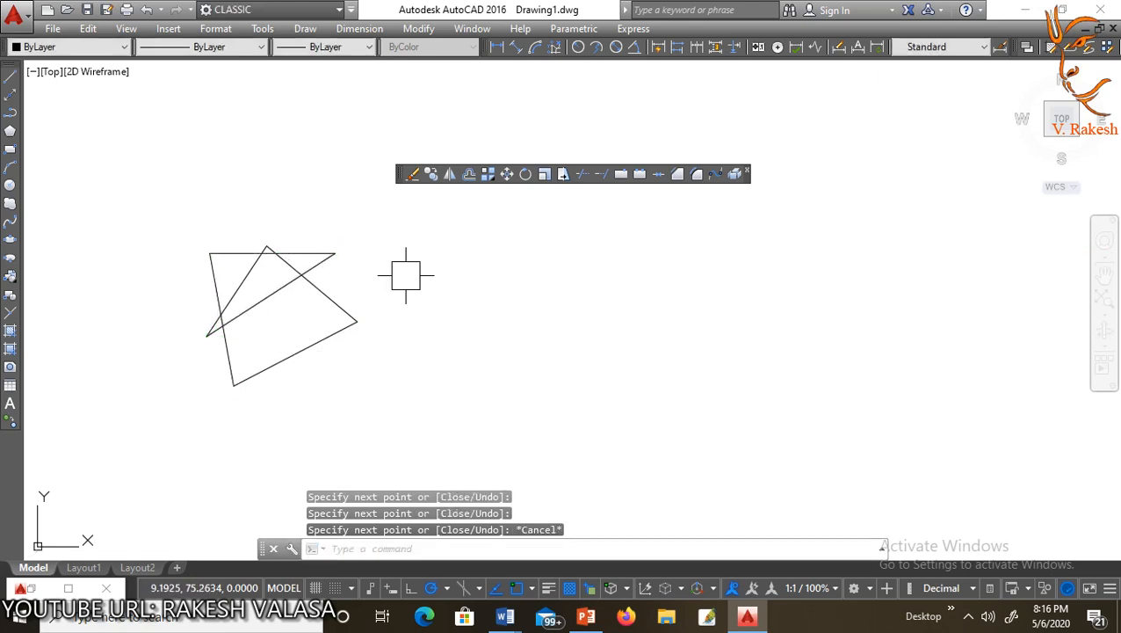
Step: Erase the lowest slanted line of the self-crossing outline with the Erase command
{"action": "type", "text": "E"}
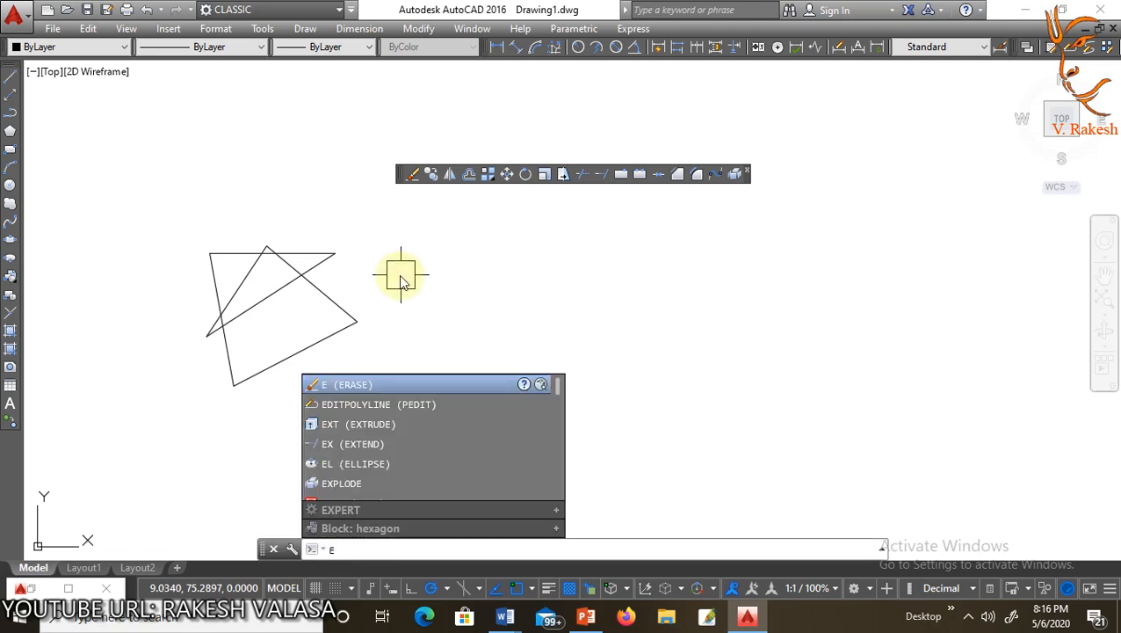
{"action": "key", "text": "Return"}
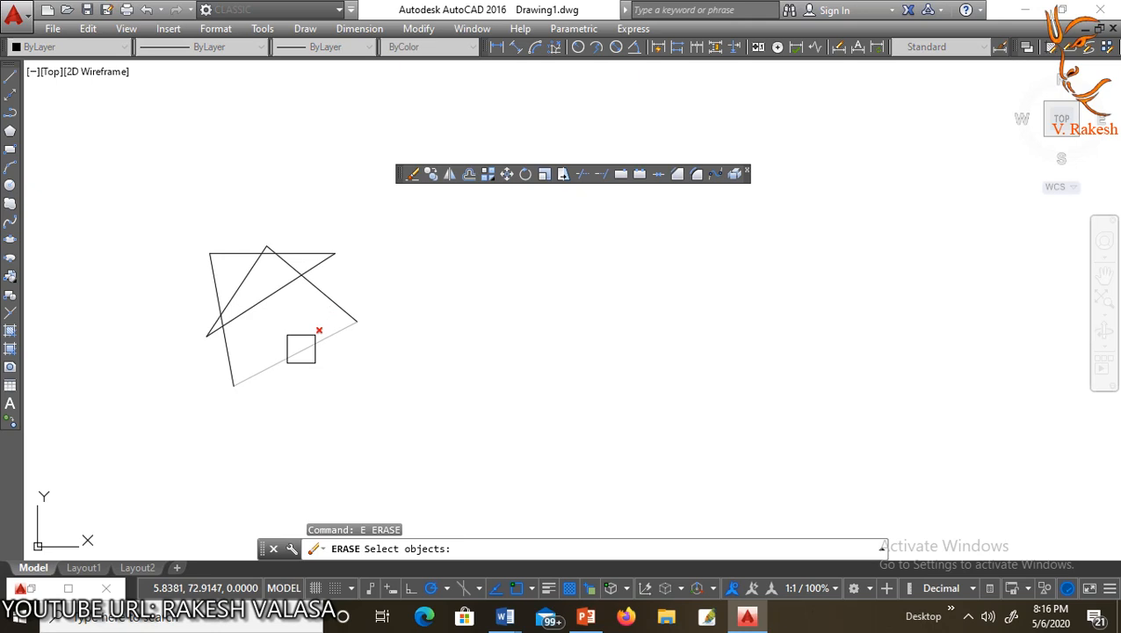
{"action": "left_click", "coordinate": [300, 349]}
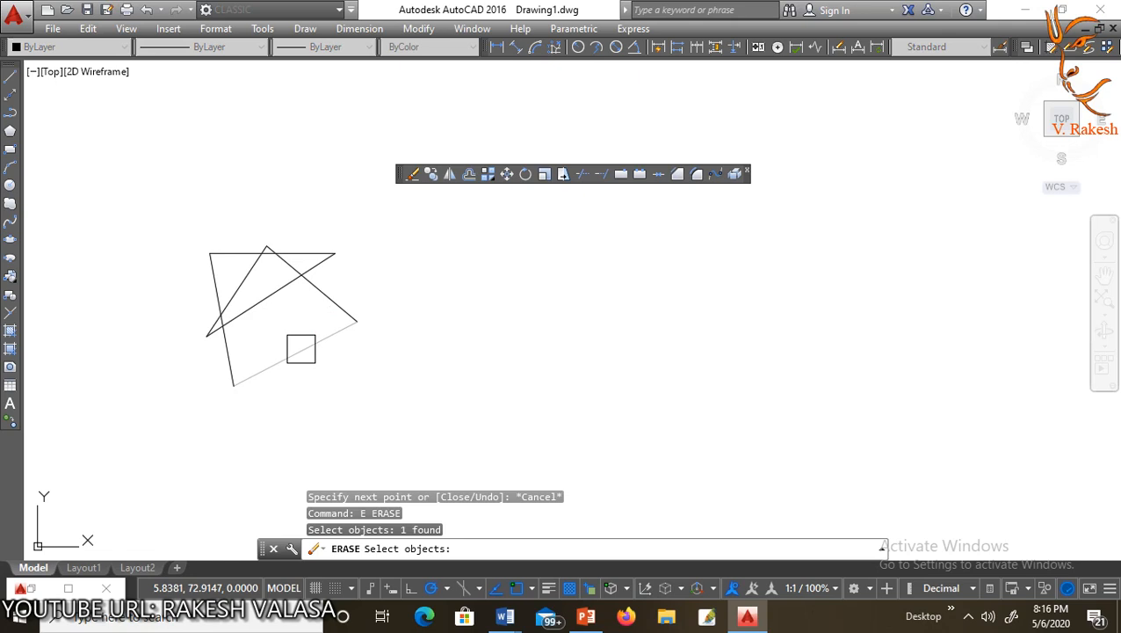
{"action": "key", "text": "Return"}
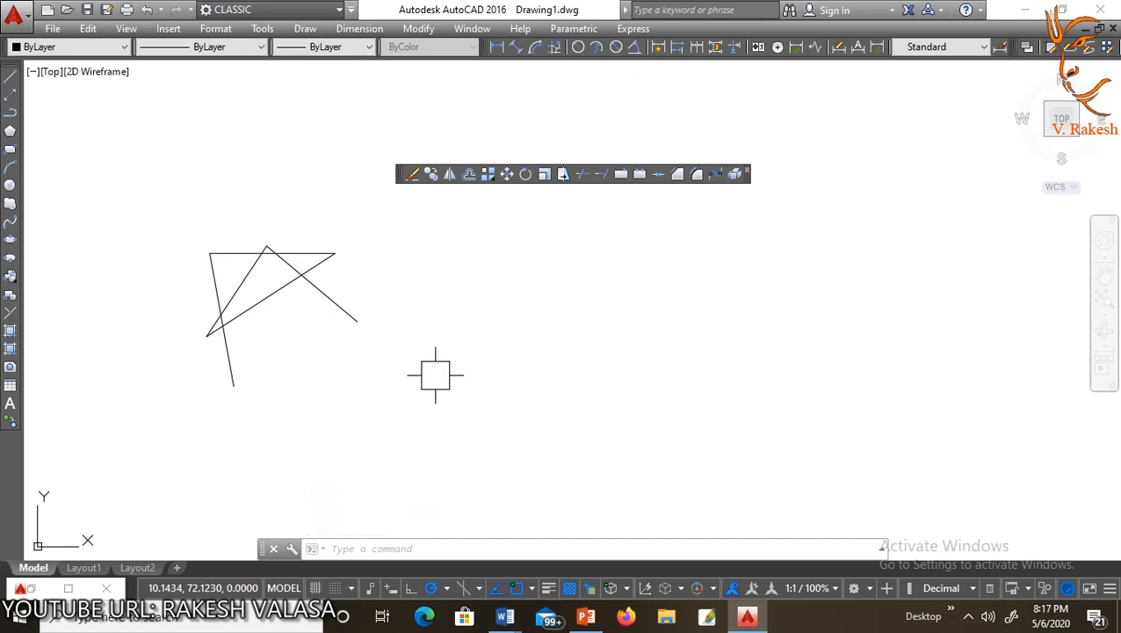
Step: Draw a freehand-sized circle to the right of the remaining lines using centre and radius
{"action": "type", "text": "c"}
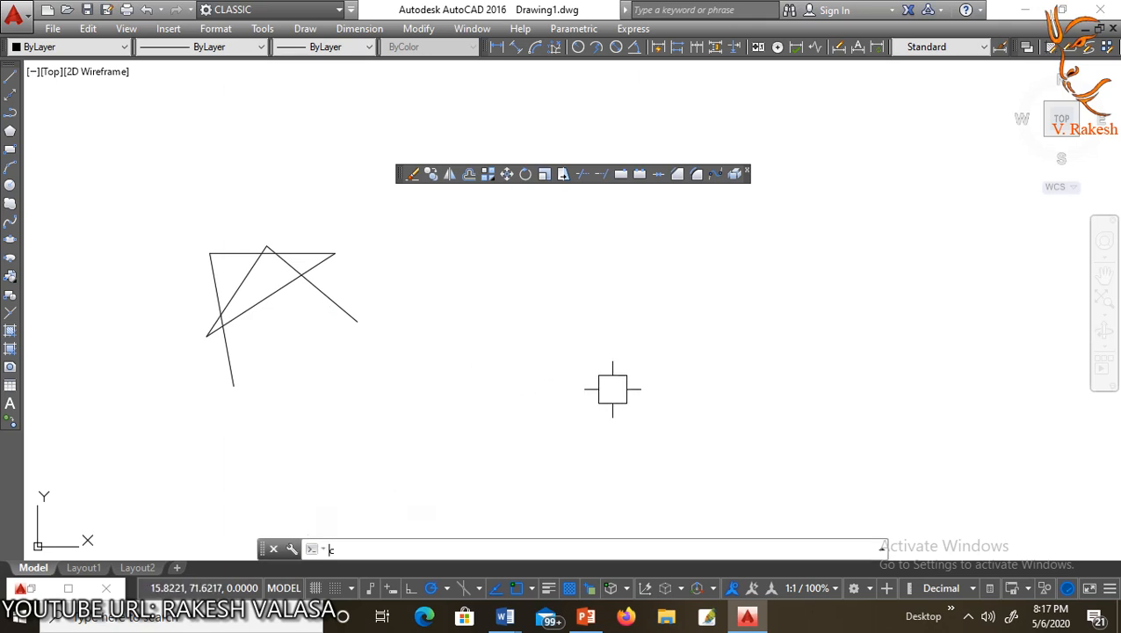
{"action": "key", "text": "Return"}
{"action": "left_click", "coordinate": [530, 348]}
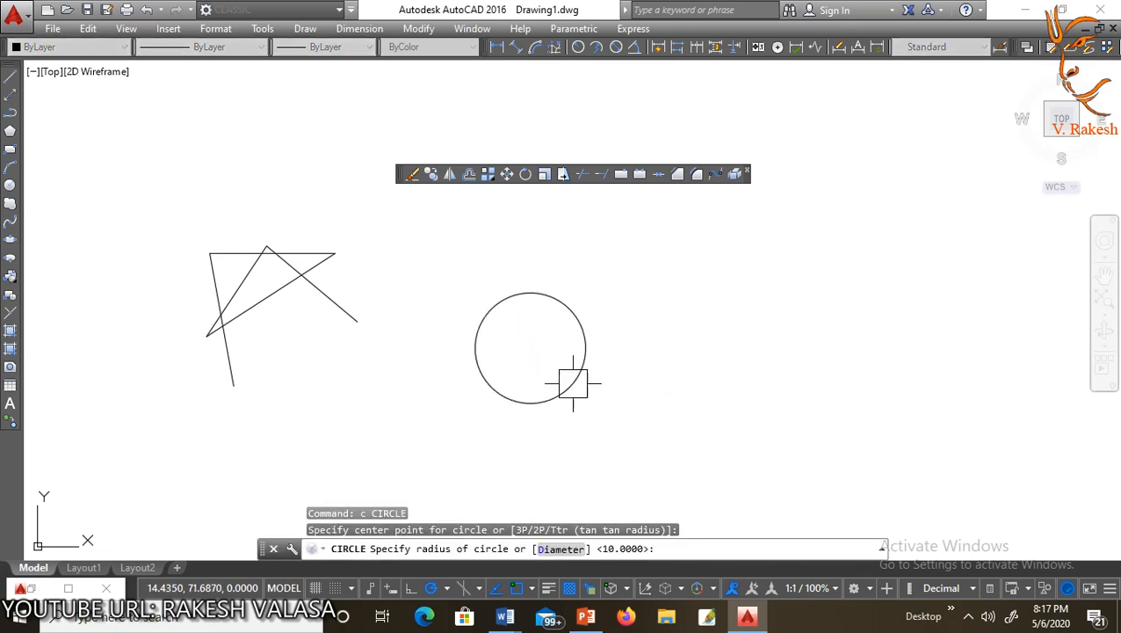
{"action": "left_click", "coordinate": [576, 380]}
{"action": "key", "text": "Escape"}
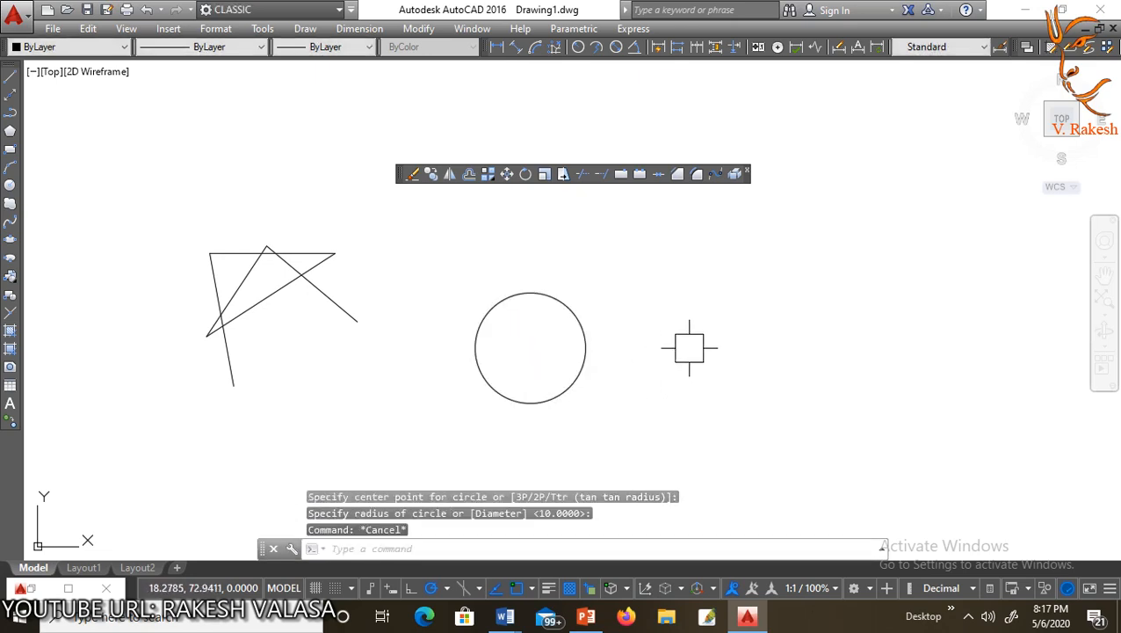
Step: Copy the circle by its centre point to four separate spots on its right, using the Copy command
{"action": "type", "text": "co"}
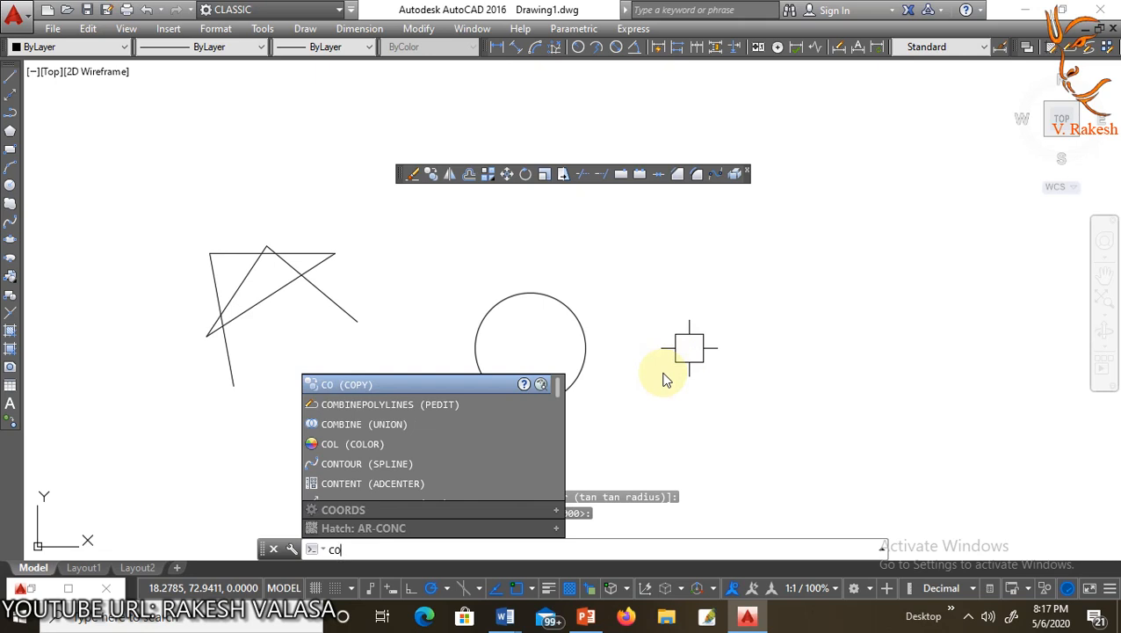
{"action": "key", "text": "Return"}
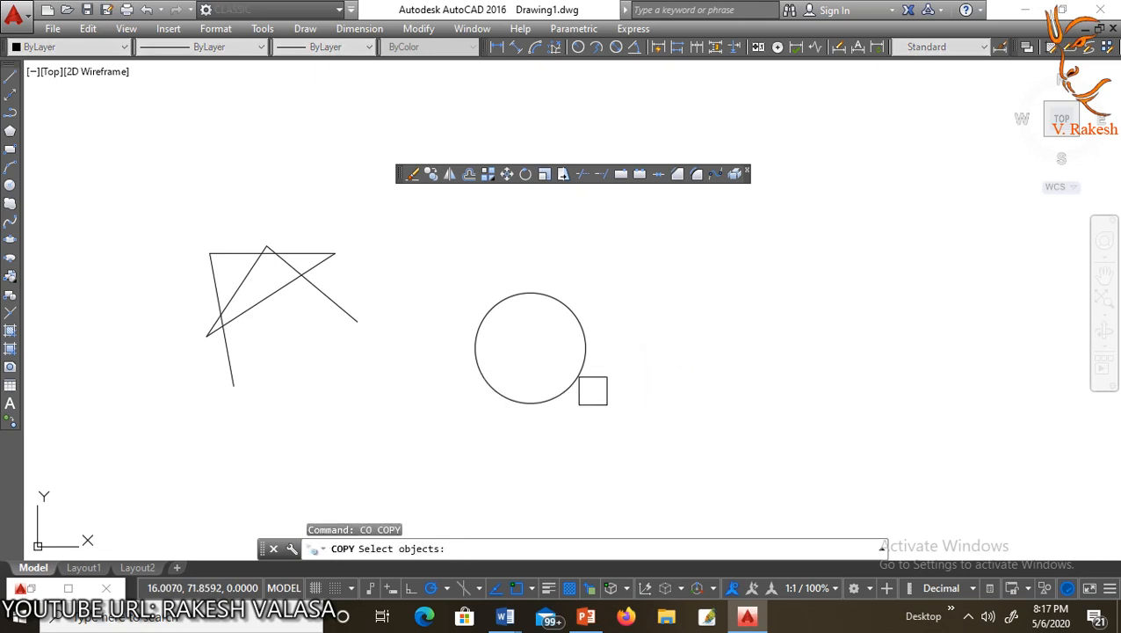
{"action": "left_click", "coordinate": [565, 392]}
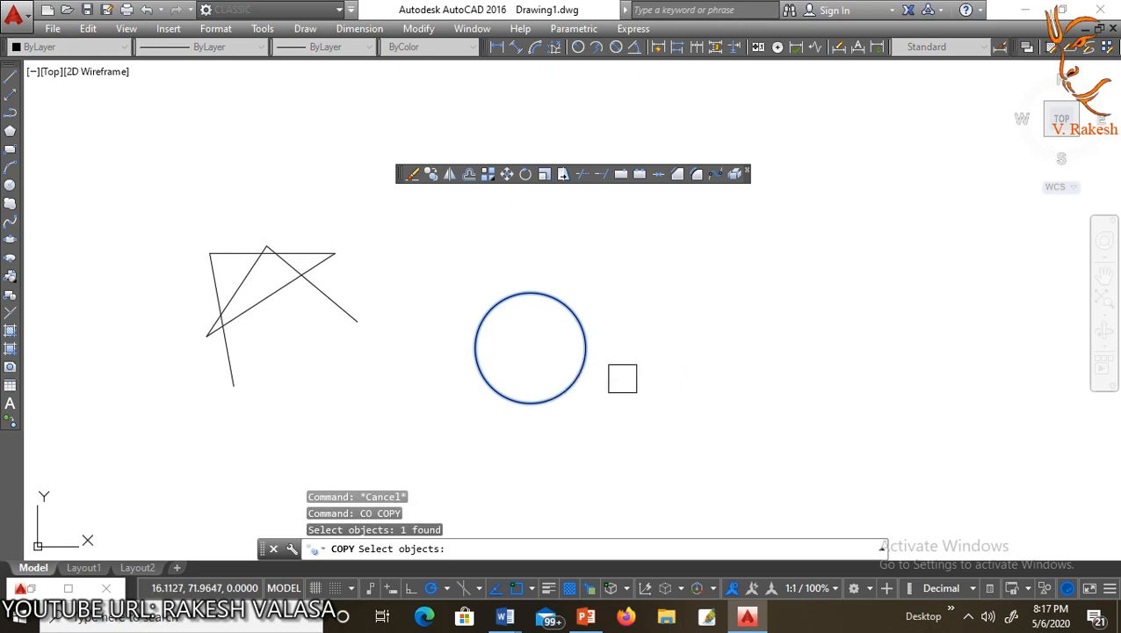
{"action": "key", "text": "Return"}
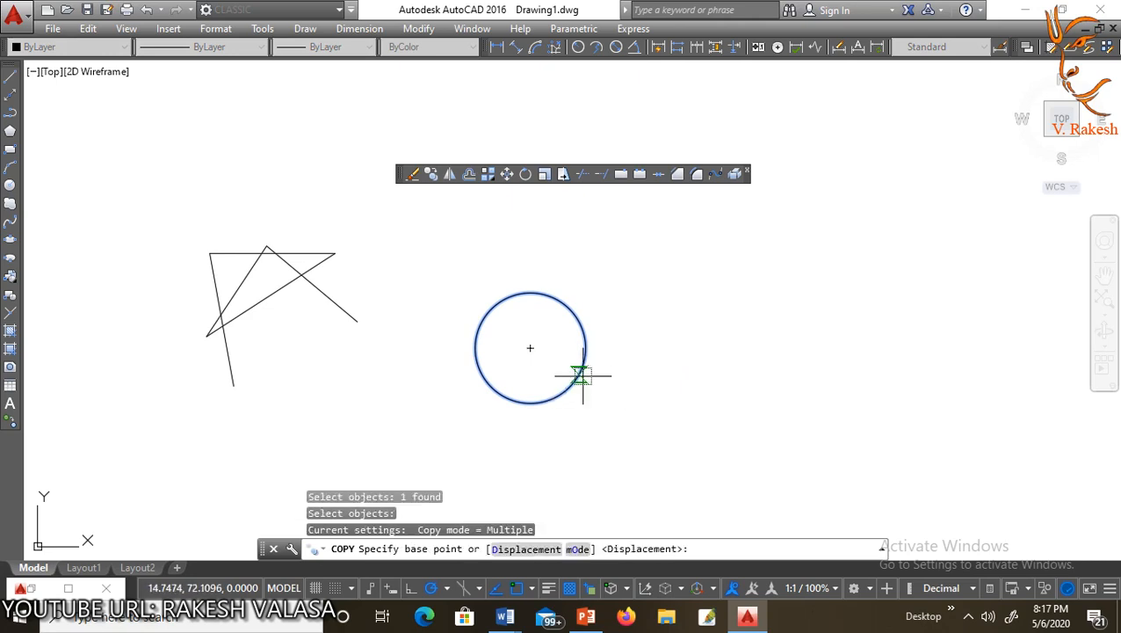
{"action": "left_click", "coordinate": [530, 348]}
{"action": "left_click", "coordinate": [693, 378]}
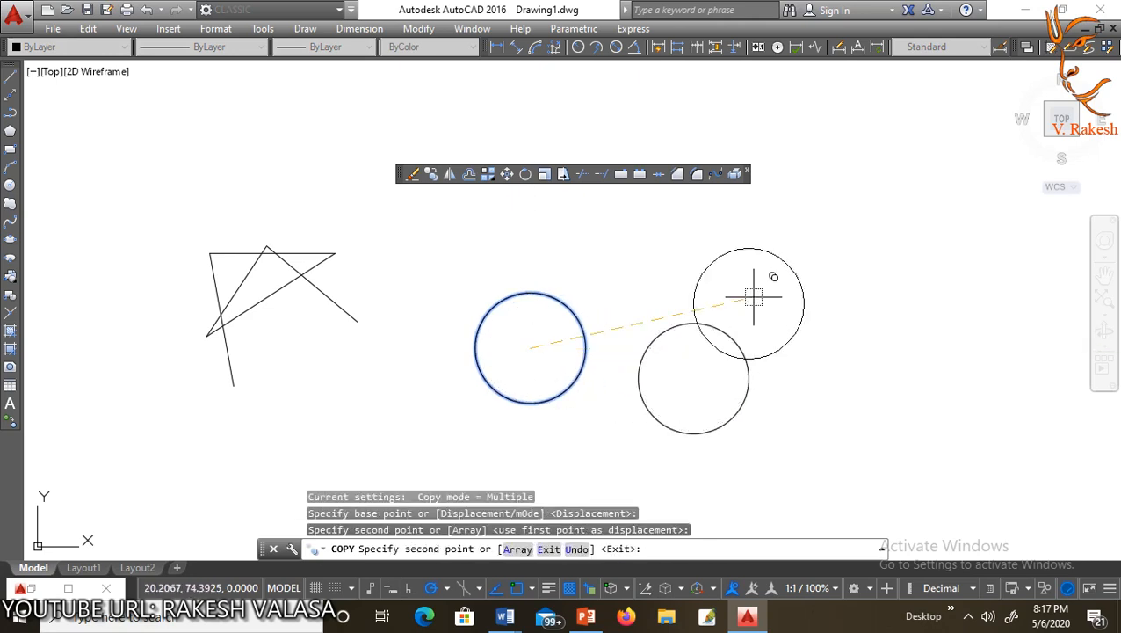
{"action": "left_click", "coordinate": [842, 418]}
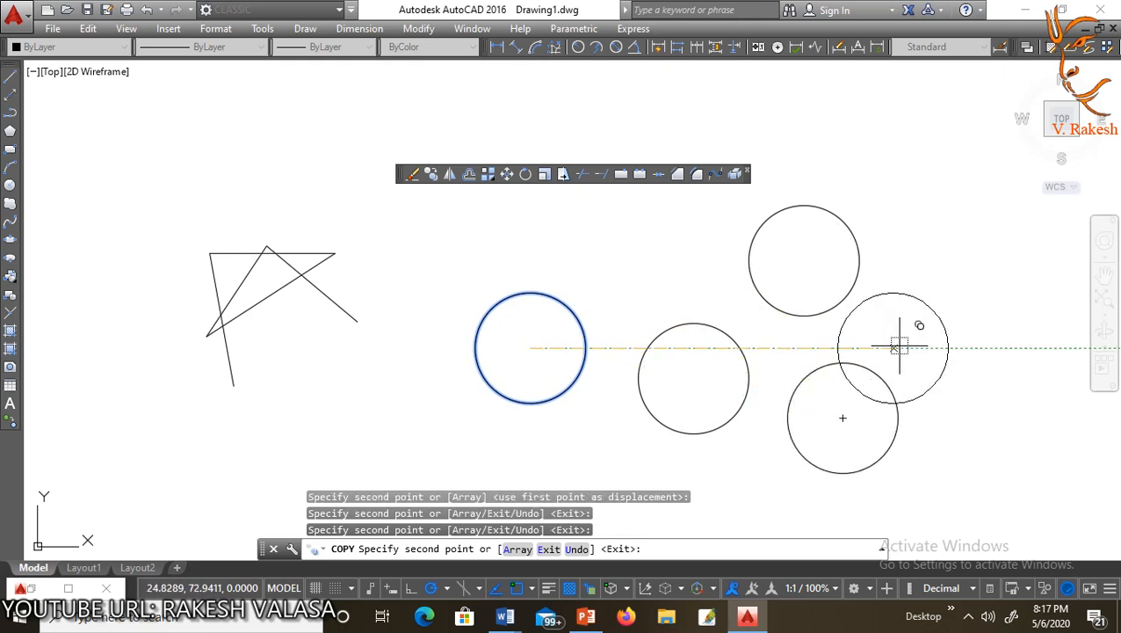
{"action": "left_click", "coordinate": [948, 305]}
{"action": "key", "text": "Escape"}
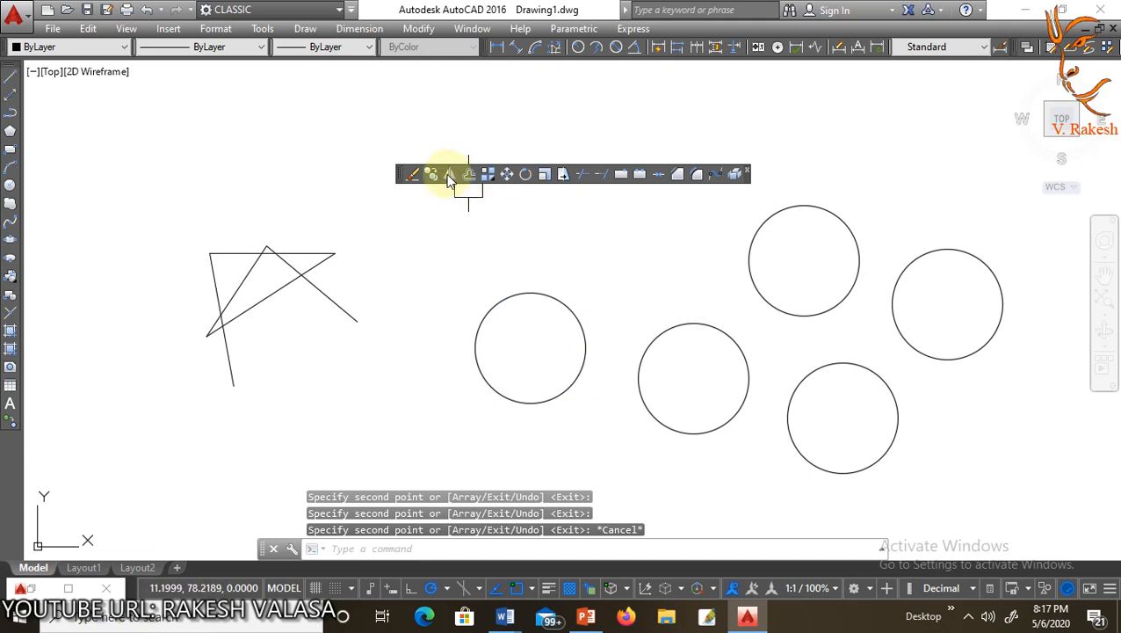
Step: Delete all the remaining lines and the five circles so the drawing is empty
{"action": "scroll", "coordinate": [439, 220], "scroll_direction": "down", "scroll_amount": 2}
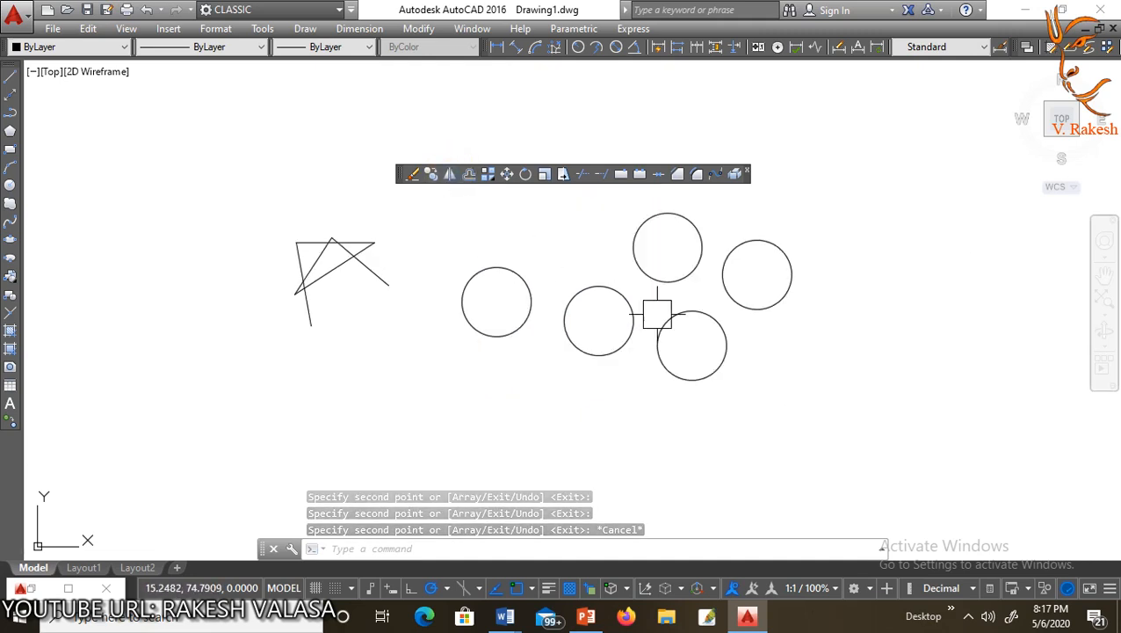
{"action": "left_click", "coordinate": [863, 425]}
{"action": "left_click", "coordinate": [291, 220]}
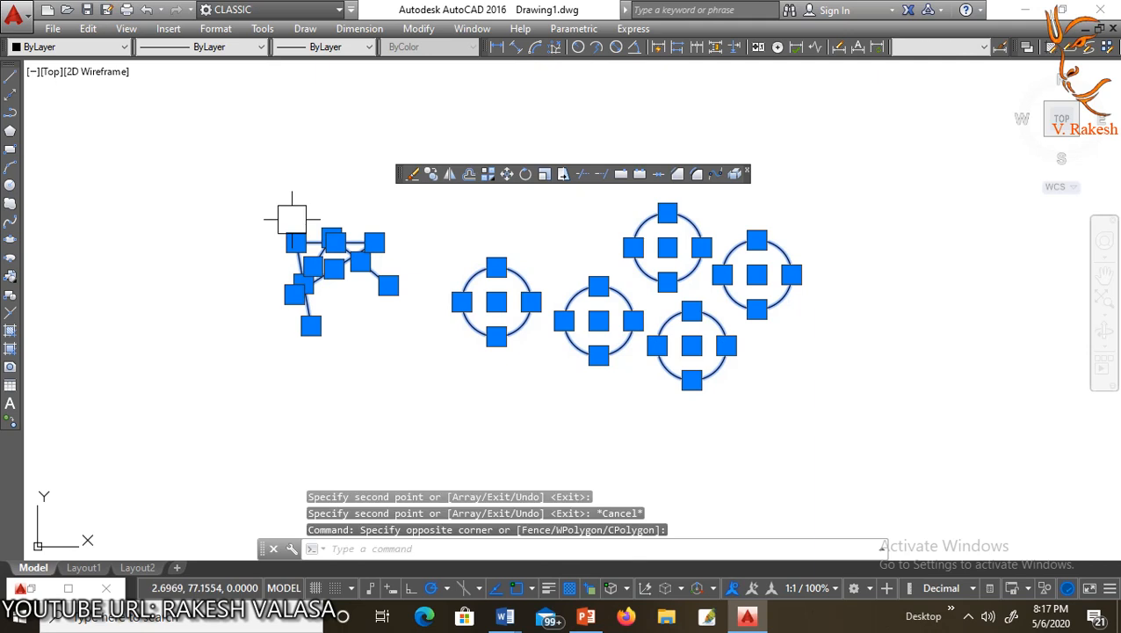
{"action": "key", "text": "Delete"}
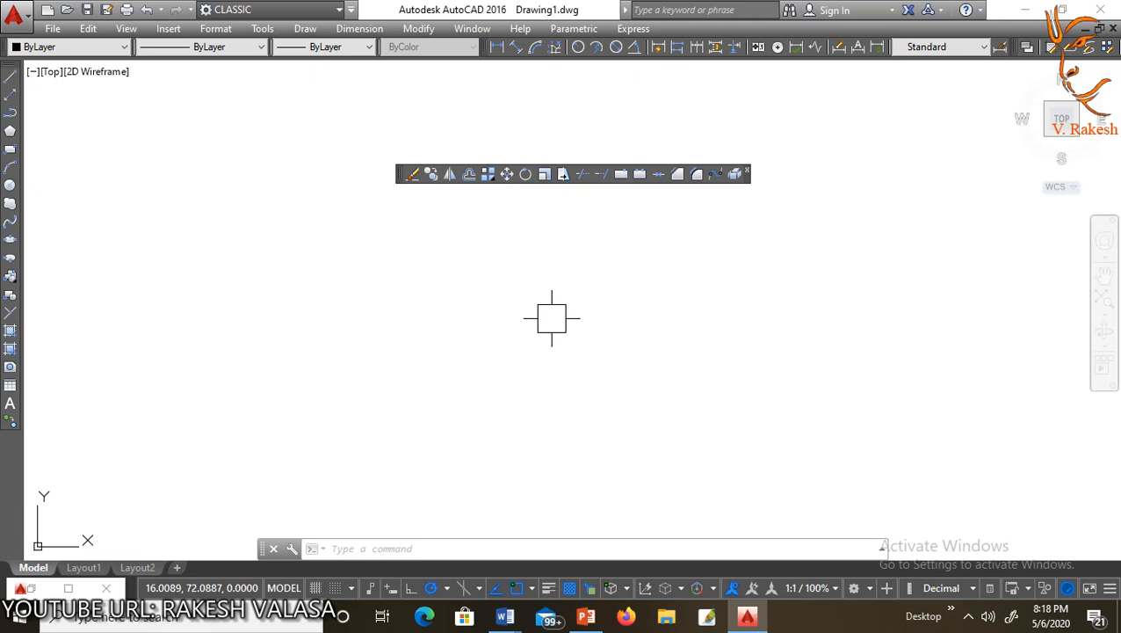
Step: Draw an open half-goblet profile of seven connected lines, with both open ends on its left side
{"action": "type", "text": "l"}
{"action": "key", "text": "Return"}
{"action": "left_click", "coordinate": [572, 244]}
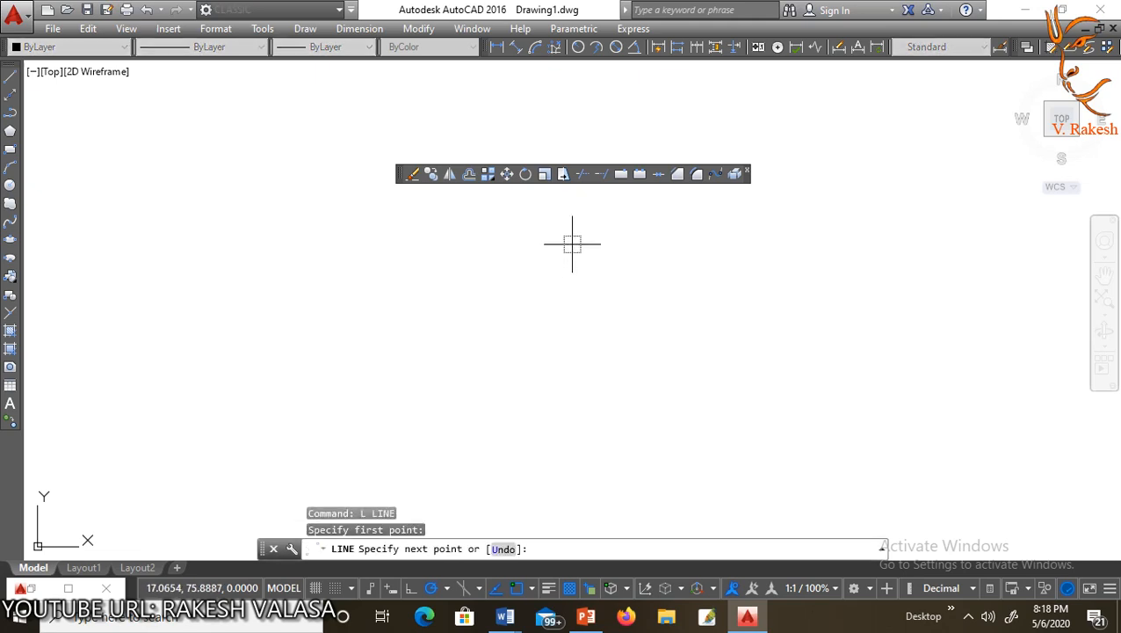
{"action": "left_click", "coordinate": [657, 253]}
{"action": "left_click", "coordinate": [629, 309]}
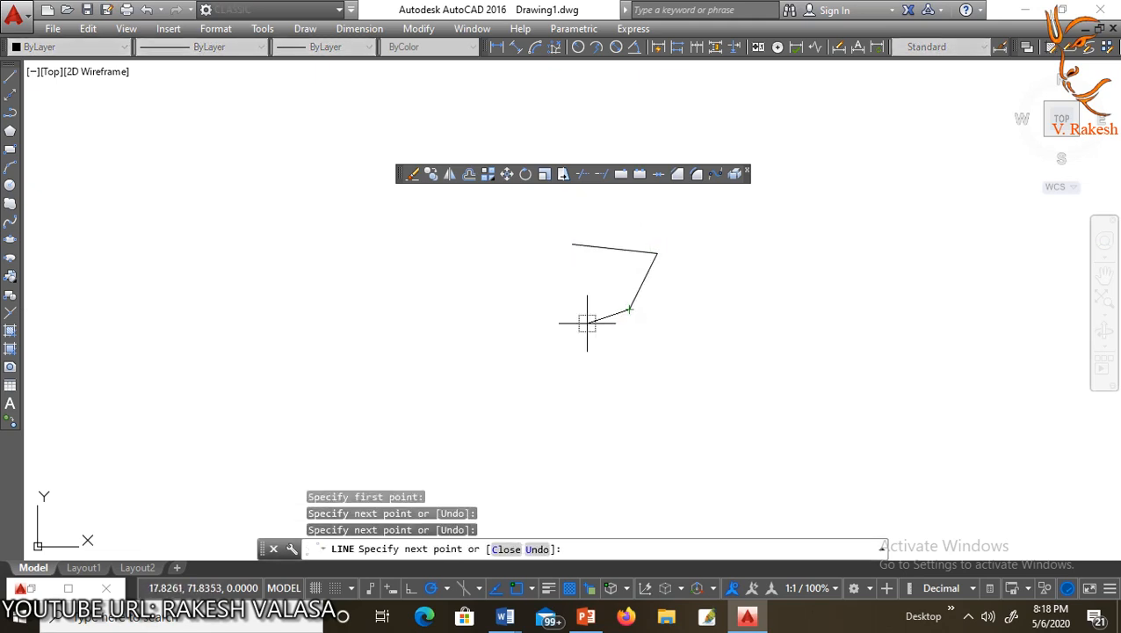
{"action": "left_click", "coordinate": [591, 324]}
{"action": "left_click", "coordinate": [591, 388]}
{"action": "left_click", "coordinate": [657, 387]}
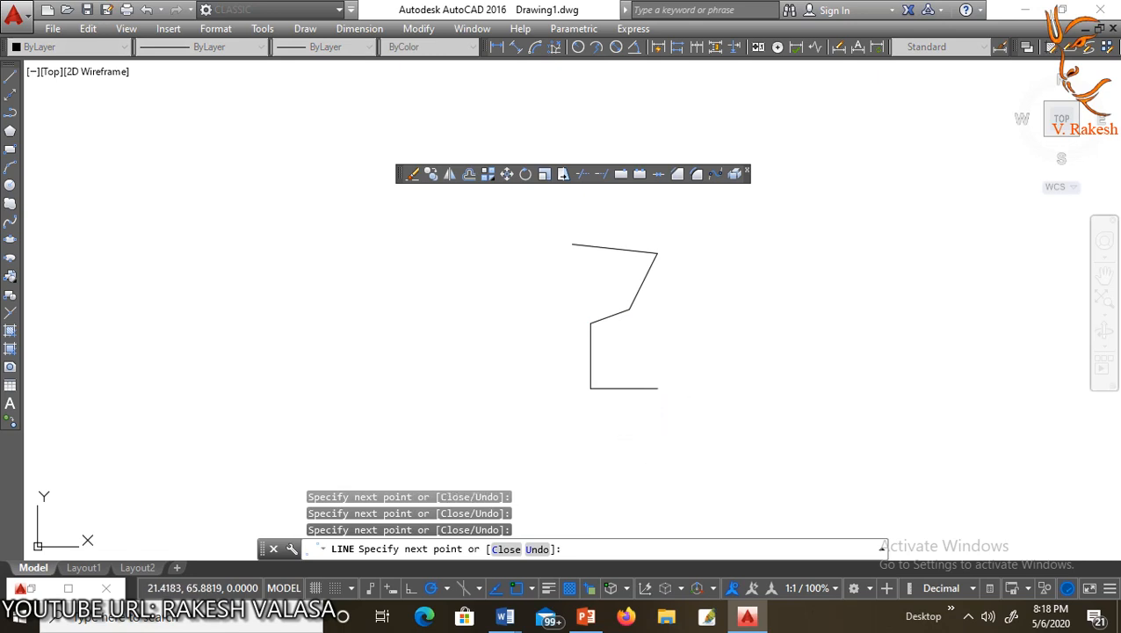
{"action": "left_click", "coordinate": [657, 439]}
{"action": "left_click", "coordinate": [579, 440]}
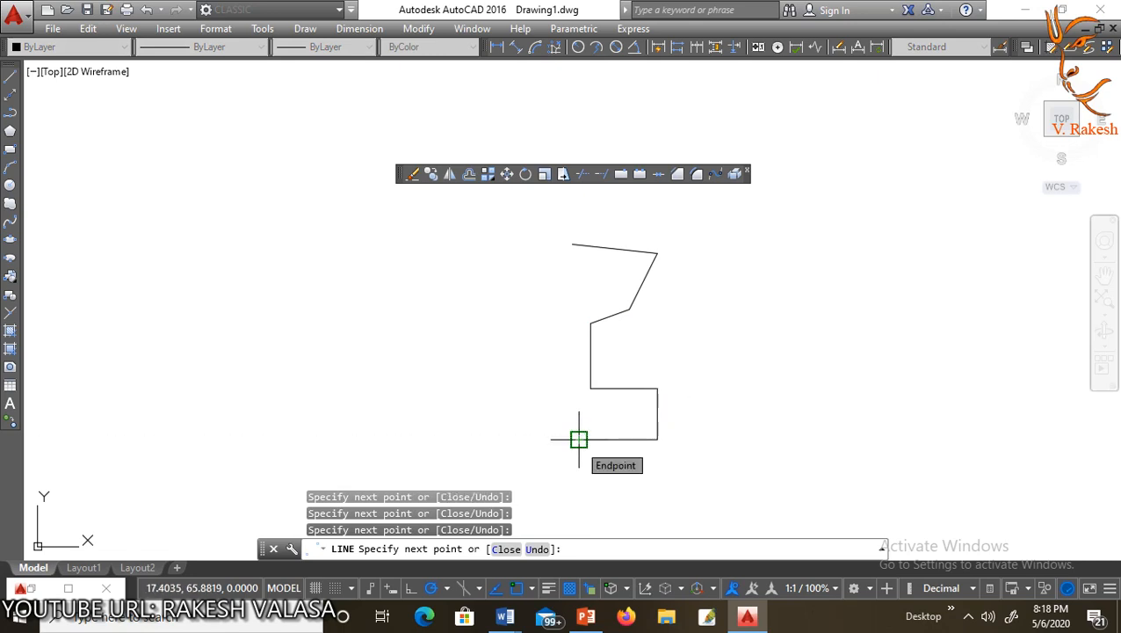
{"action": "key", "text": "Return"}
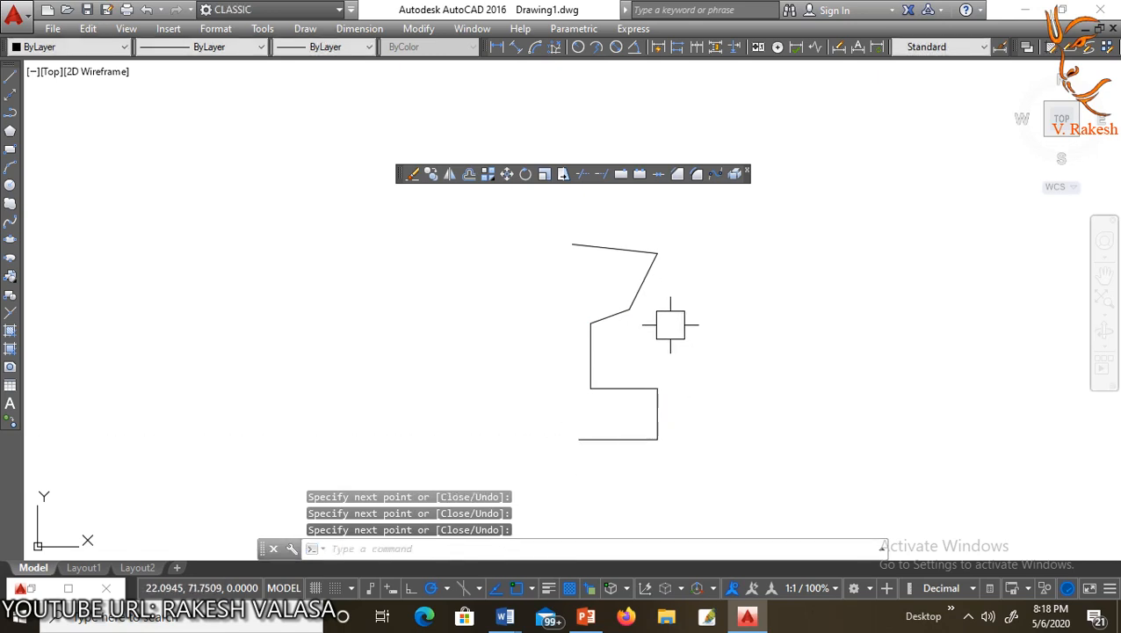
Step: Mirror the seven-line profile about the line through its lower and upper open ends, keeping the source objects
{"action": "type", "text": "mi"}
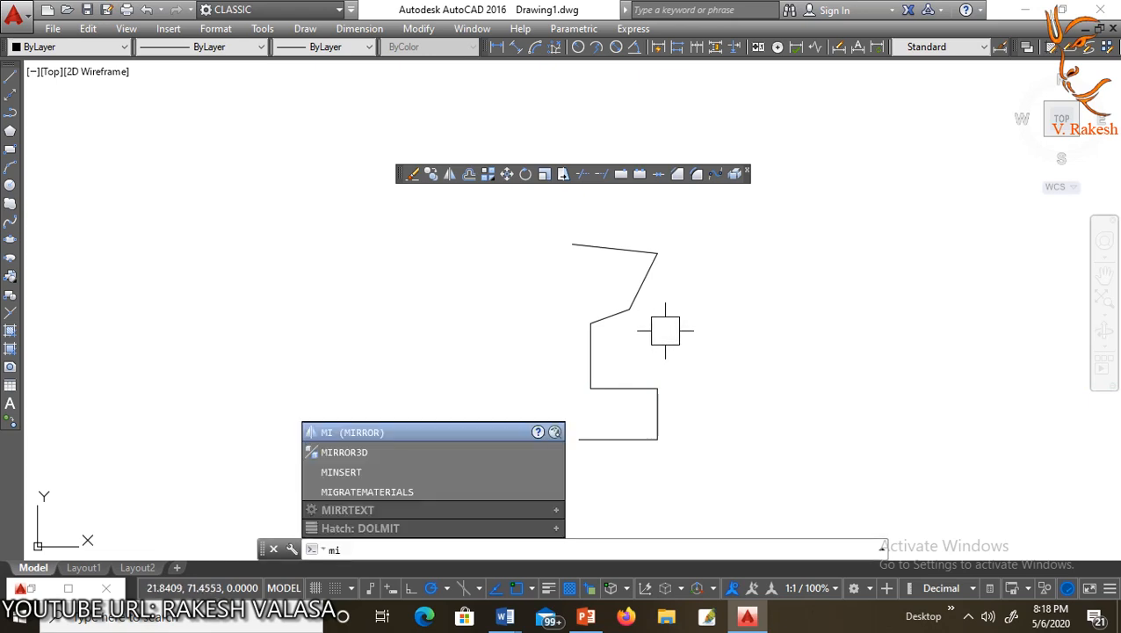
{"action": "key", "text": "Return"}
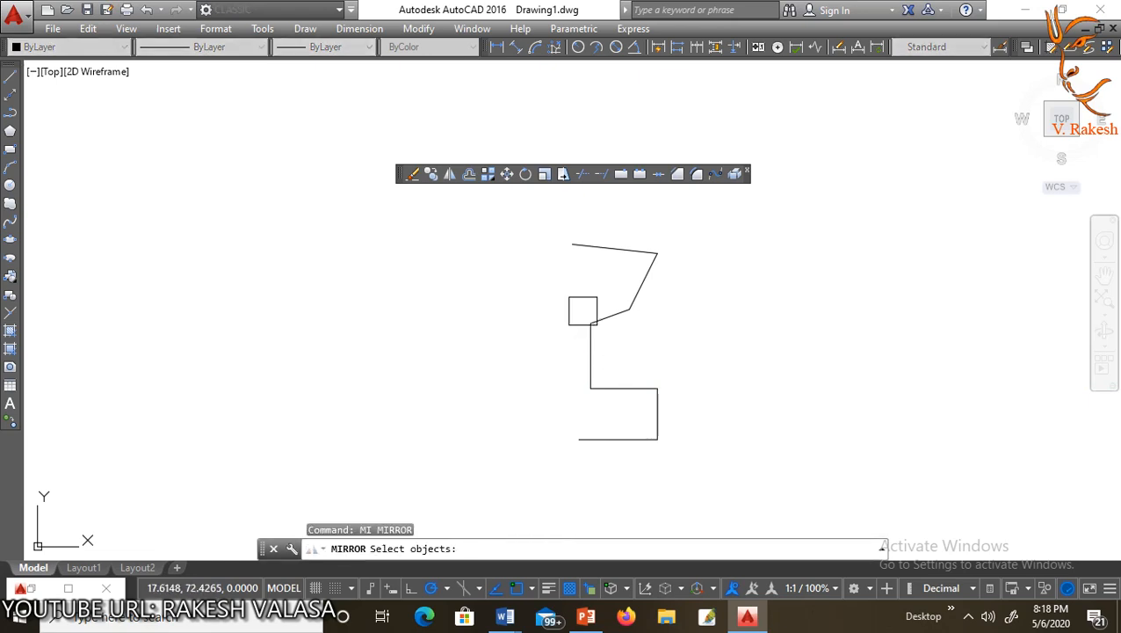
{"action": "left_click", "coordinate": [713, 463]}
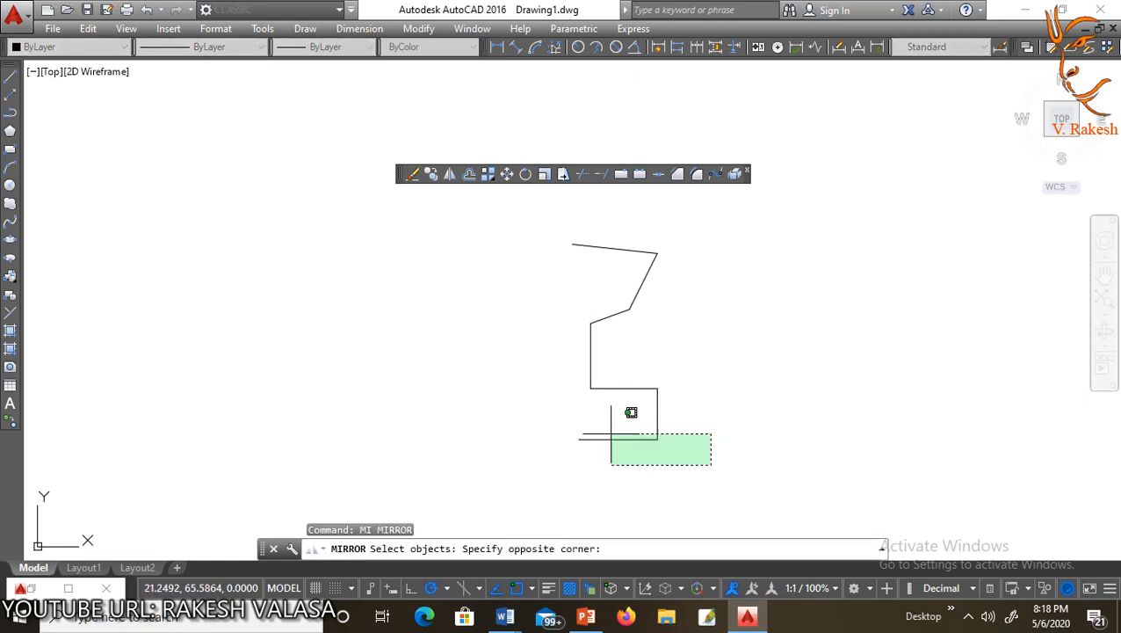
{"action": "left_click", "coordinate": [544, 217]}
{"action": "key", "text": "Return"}
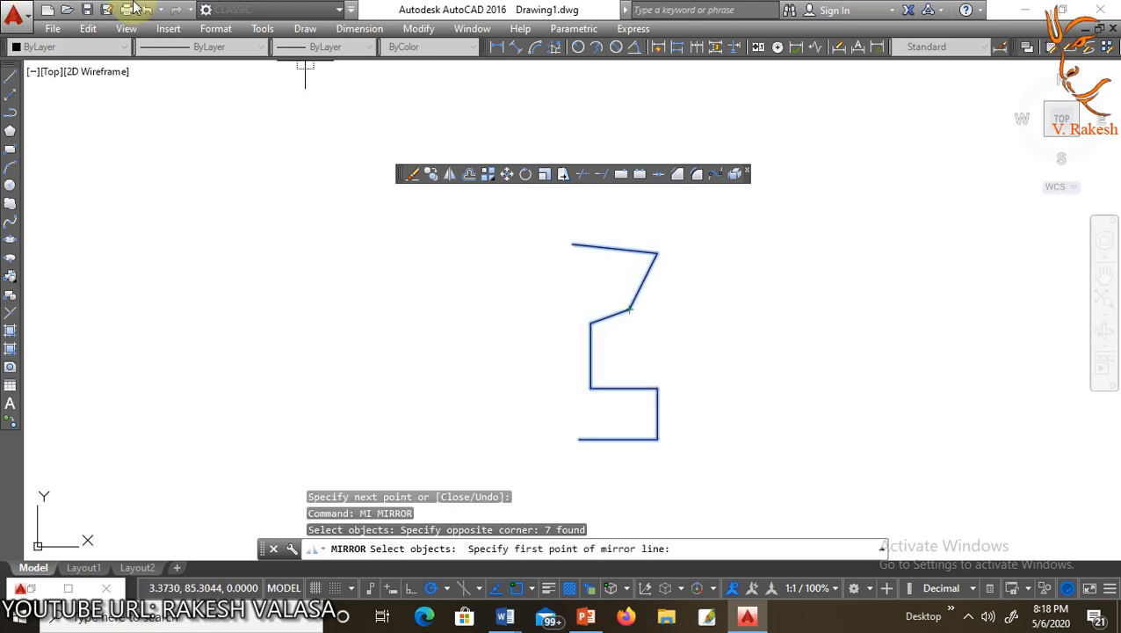
{"action": "left_click", "coordinate": [579, 439]}
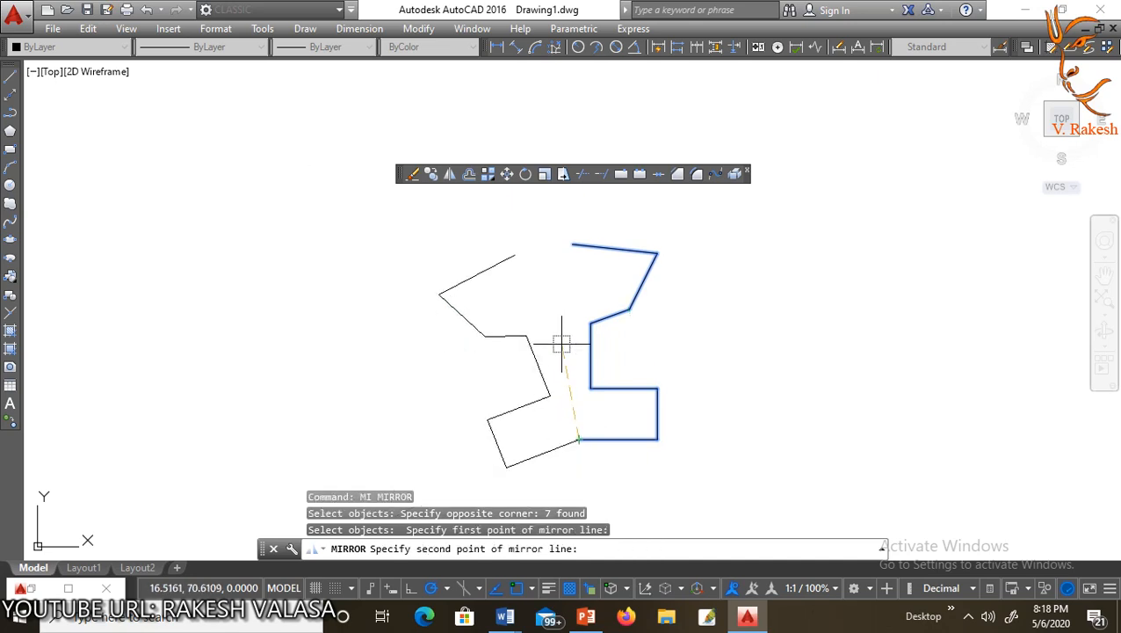
{"action": "left_click", "coordinate": [572, 243]}
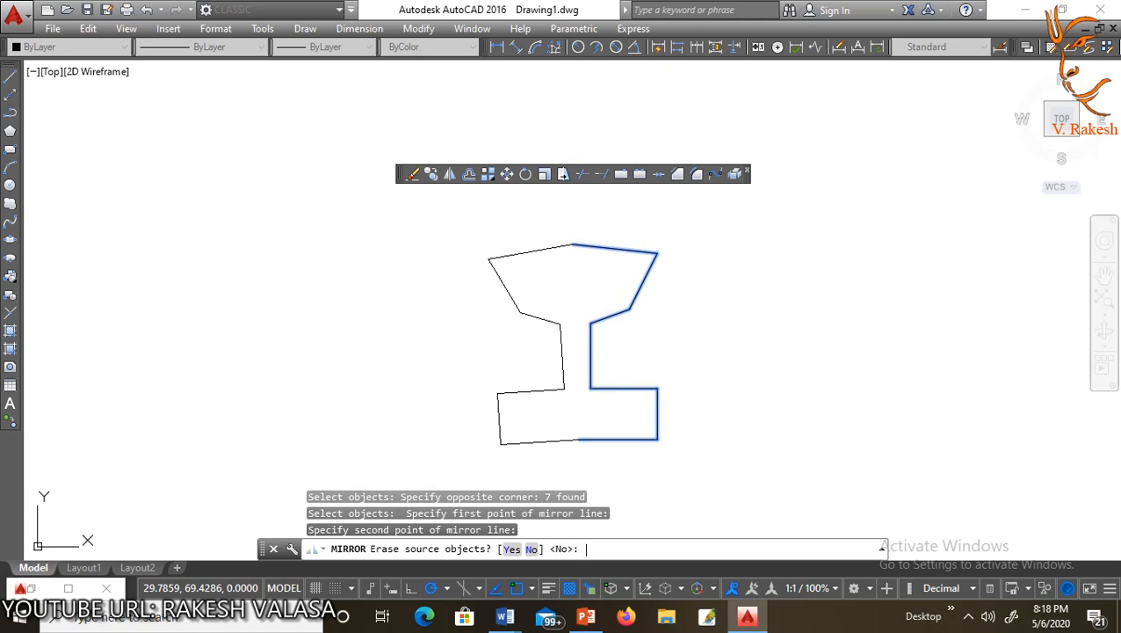
{"action": "key", "text": "Return"}
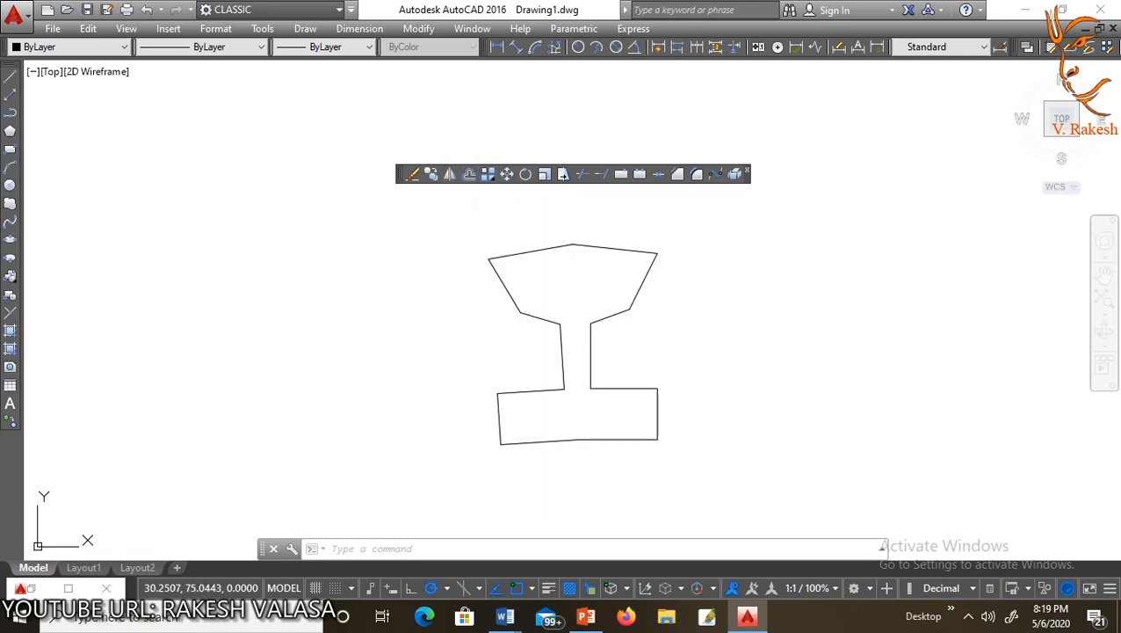
{"action": "key", "text": "Escape"}
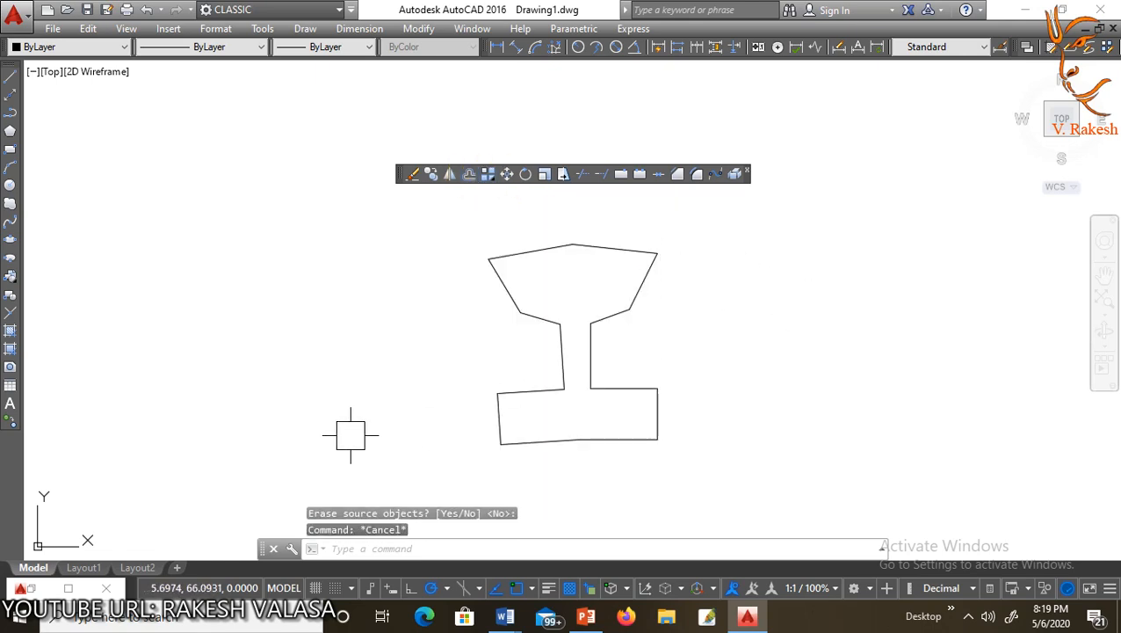
Step: Draw a circle with a radius of about 2.06 to the left of the mirrored goblet shape
{"action": "type", "text": "c"}
{"action": "key", "text": "Return"}
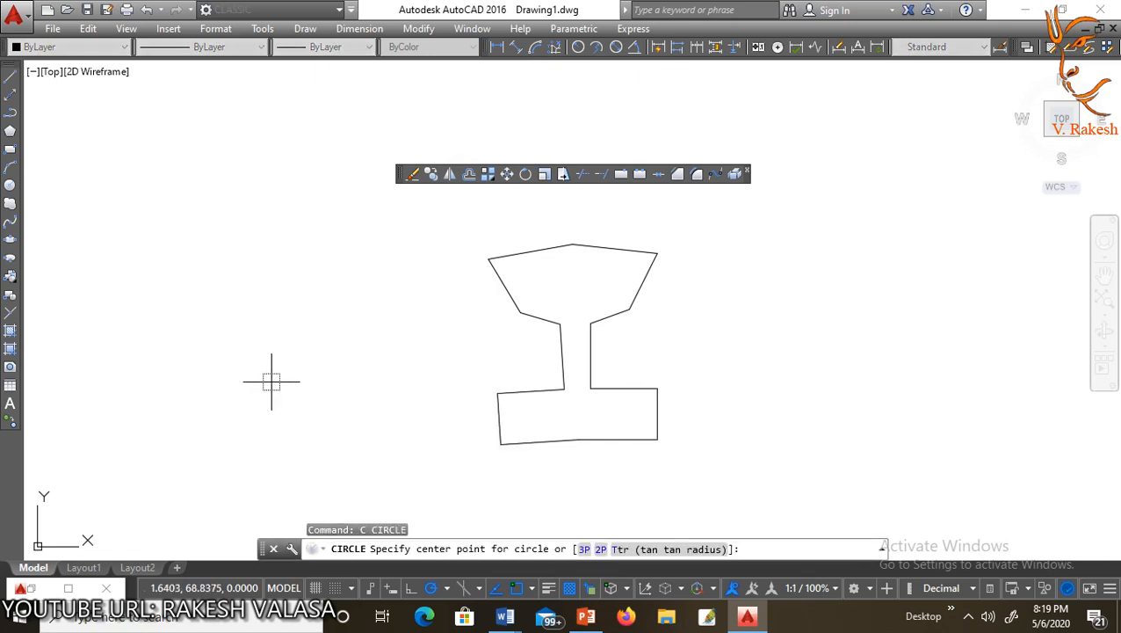
{"action": "left_click", "coordinate": [272, 381]}
{"action": "left_click", "coordinate": [310, 400]}
{"action": "key", "text": "Escape"}
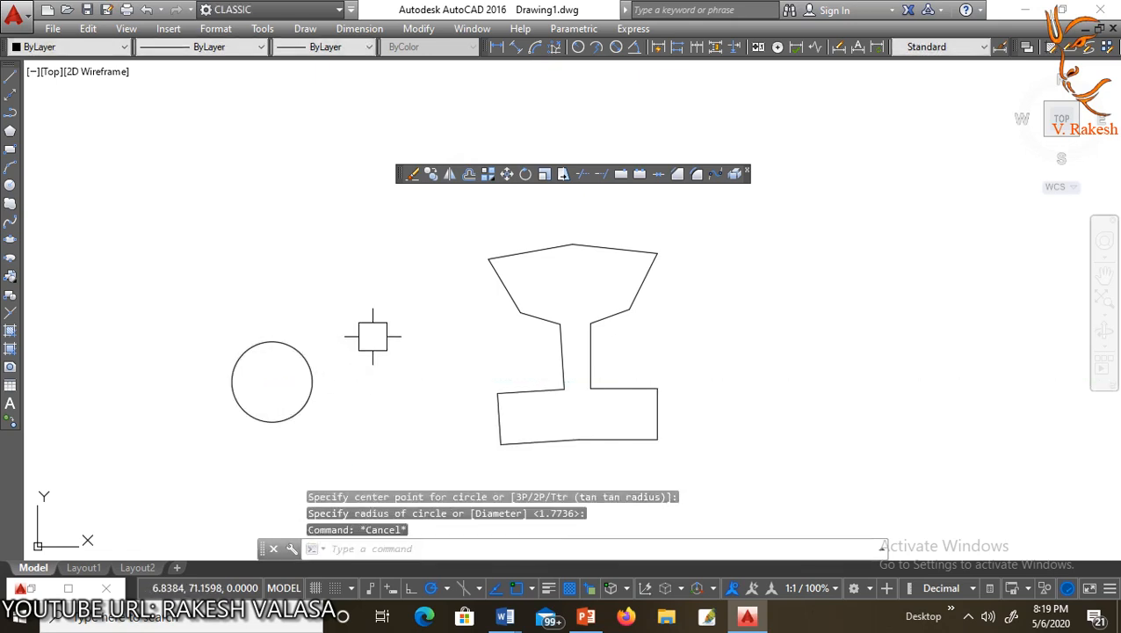
Step: Offset the circle outward with the Through option, offsetting each new circle in turn to make three larger concentric circles
{"action": "left_click", "coordinate": [470, 176]}
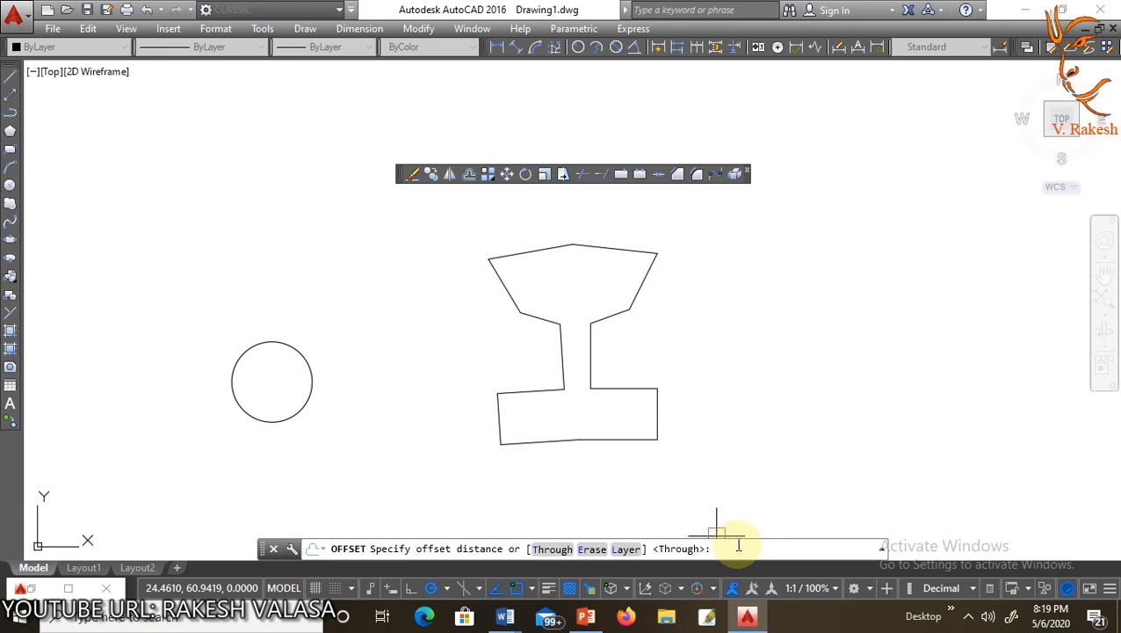
{"action": "key", "text": "Return"}
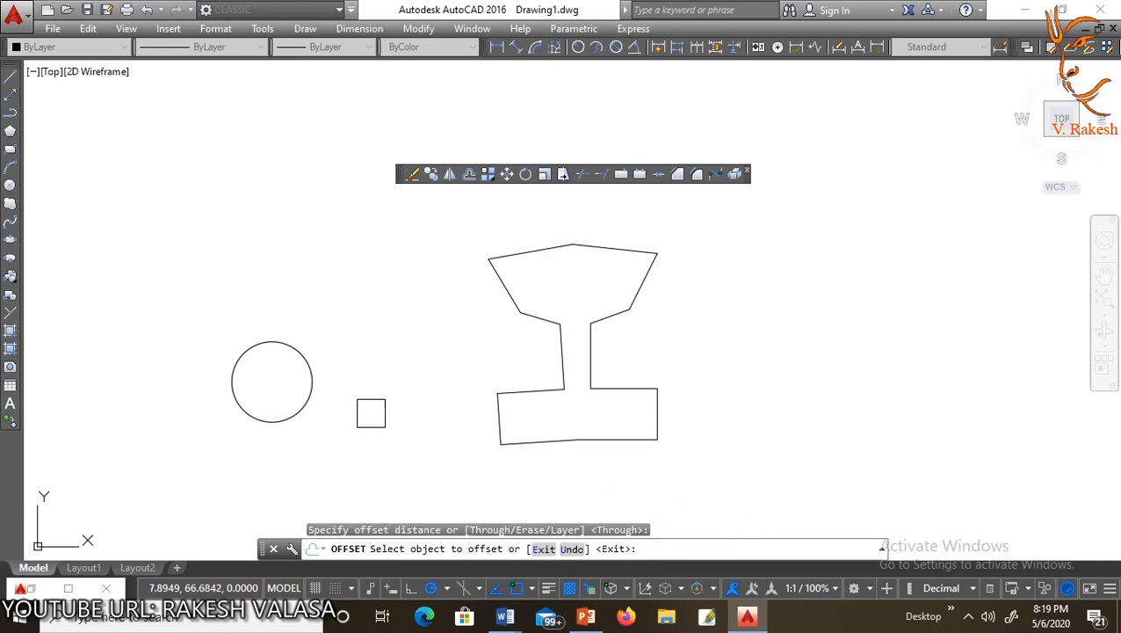
{"action": "left_click", "coordinate": [311, 387]}
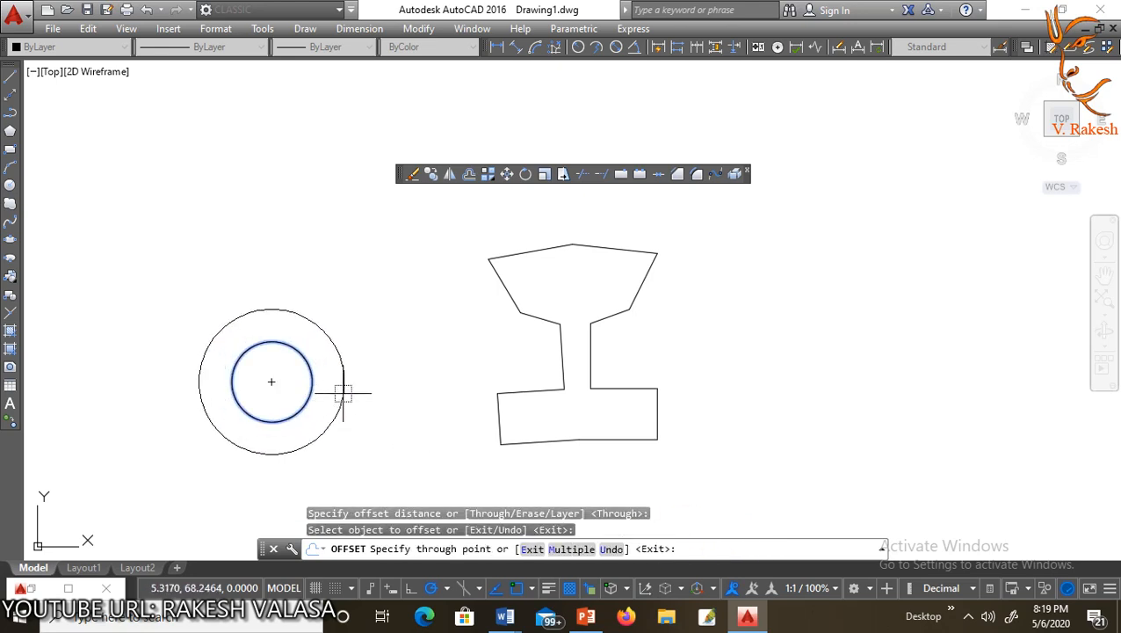
{"action": "left_click", "coordinate": [342, 393]}
{"action": "left_click", "coordinate": [346, 393]}
{"action": "left_click", "coordinate": [388, 408]}
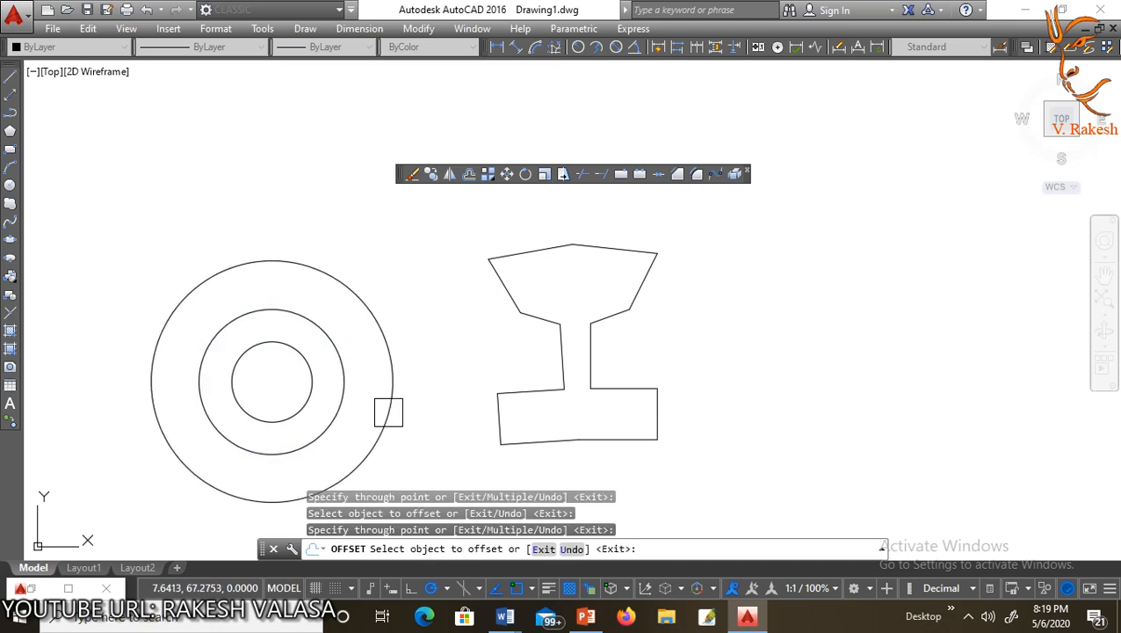
{"action": "left_click", "coordinate": [393, 383]}
{"action": "left_click", "coordinate": [439, 381]}
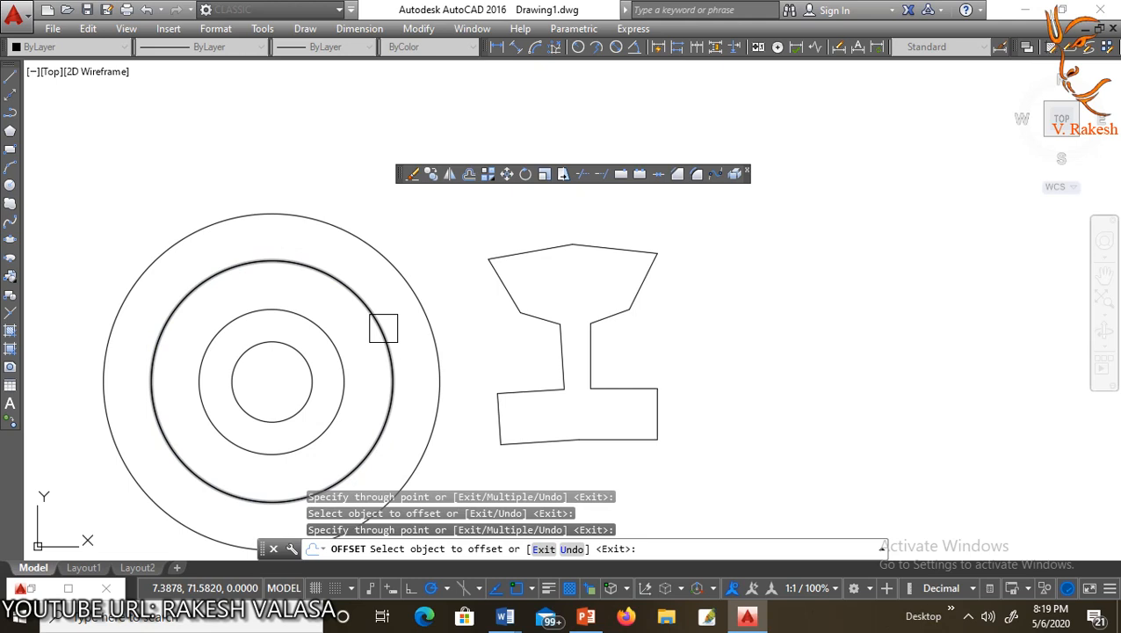
{"action": "scroll", "coordinate": [412, 314], "scroll_direction": "down", "scroll_amount": 2}
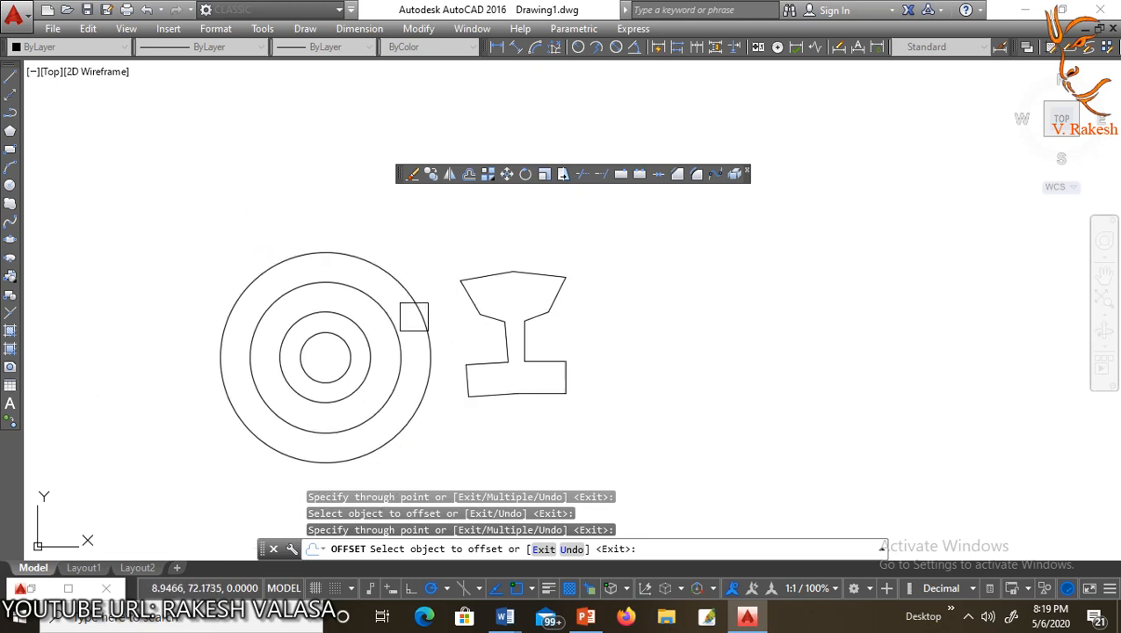
{"action": "key", "text": "Escape"}
Step: Draw a separate freehand-sized circle to the right of the goblet shape using centre and radius
{"action": "type", "text": "c"}
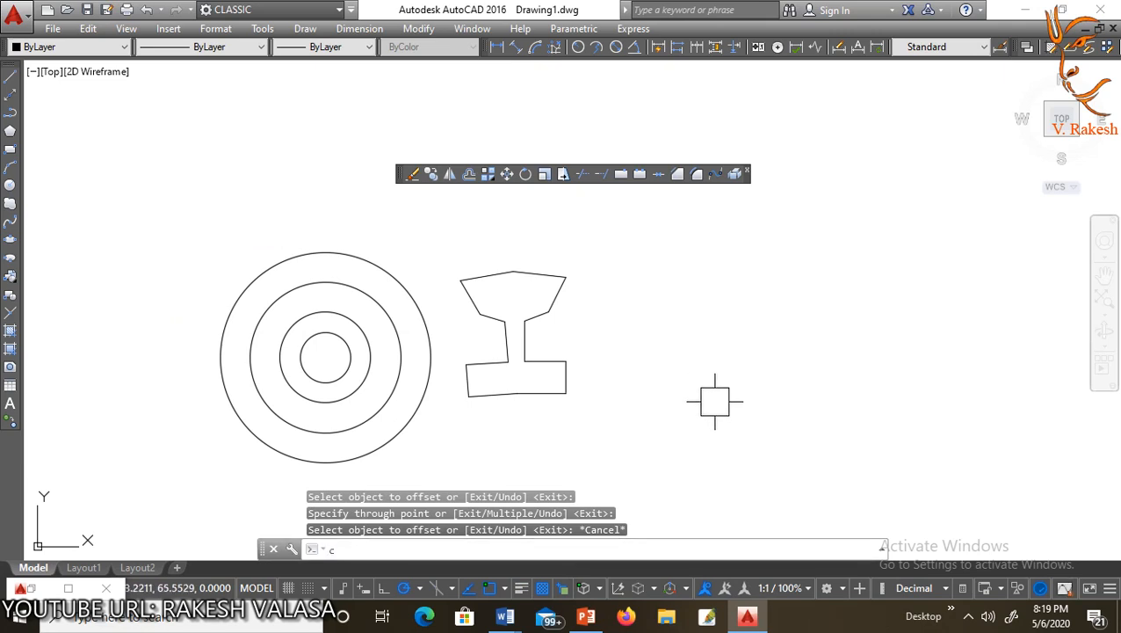
{"action": "key", "text": "Return"}
{"action": "left_click", "coordinate": [770, 370]}
{"action": "left_click", "coordinate": [806, 405]}
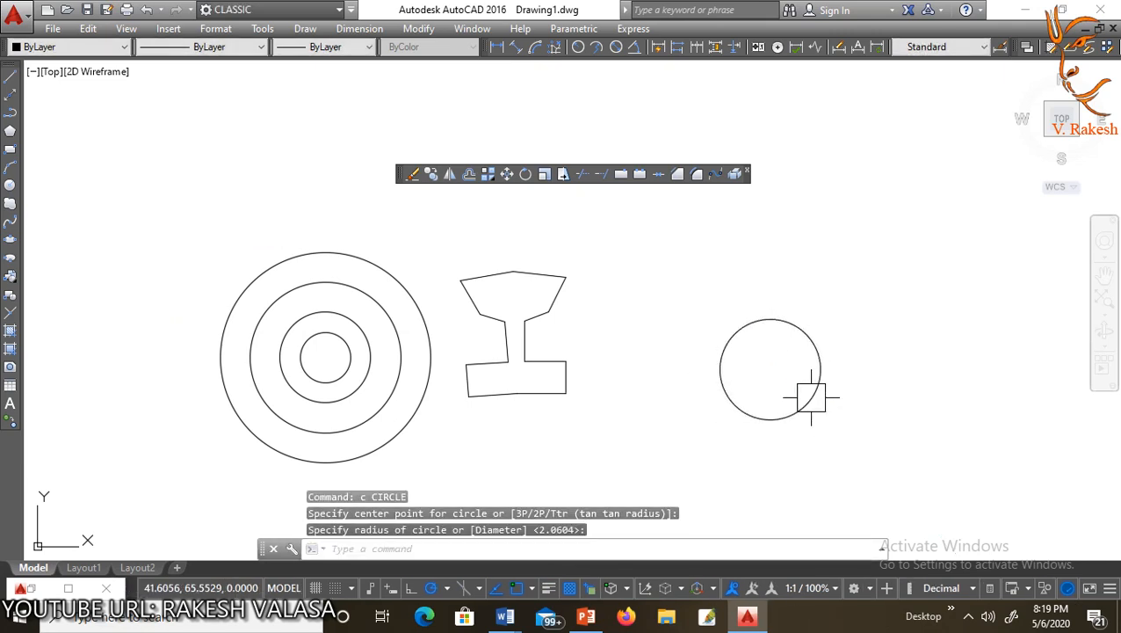
{"action": "key", "text": "Escape"}
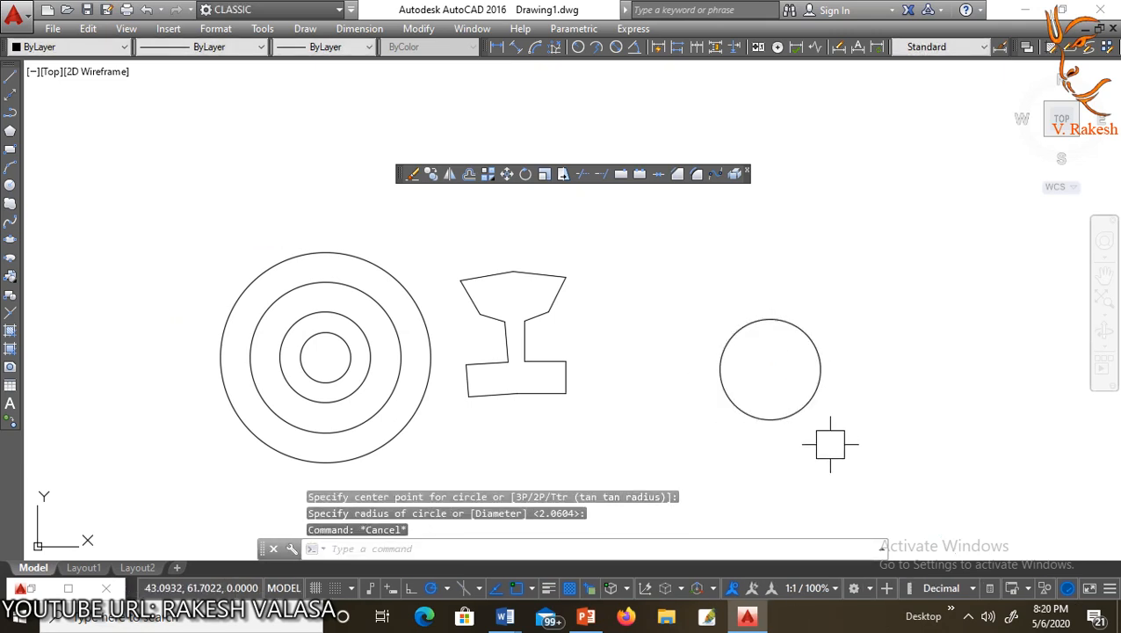
Step: Offset the circle to the right of the goblet shape outward by 2, and offset the resulting circle outward again by the same distance
{"action": "type", "text": "o"}
{"action": "key", "text": "Return"}
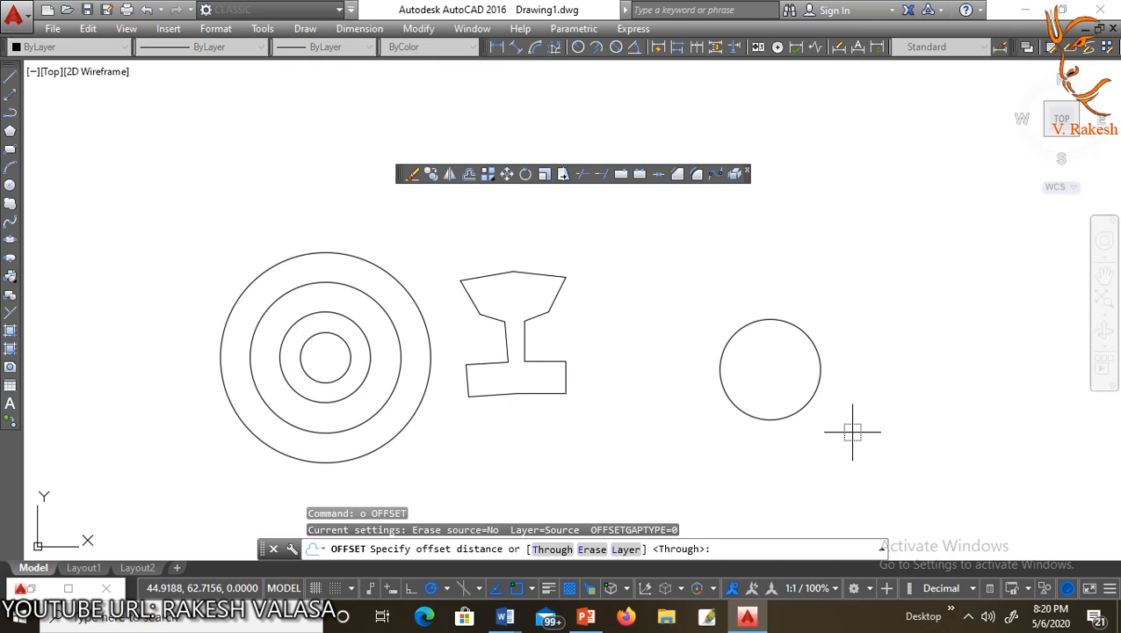
{"action": "type", "text": "2"}
{"action": "key", "text": "Return"}
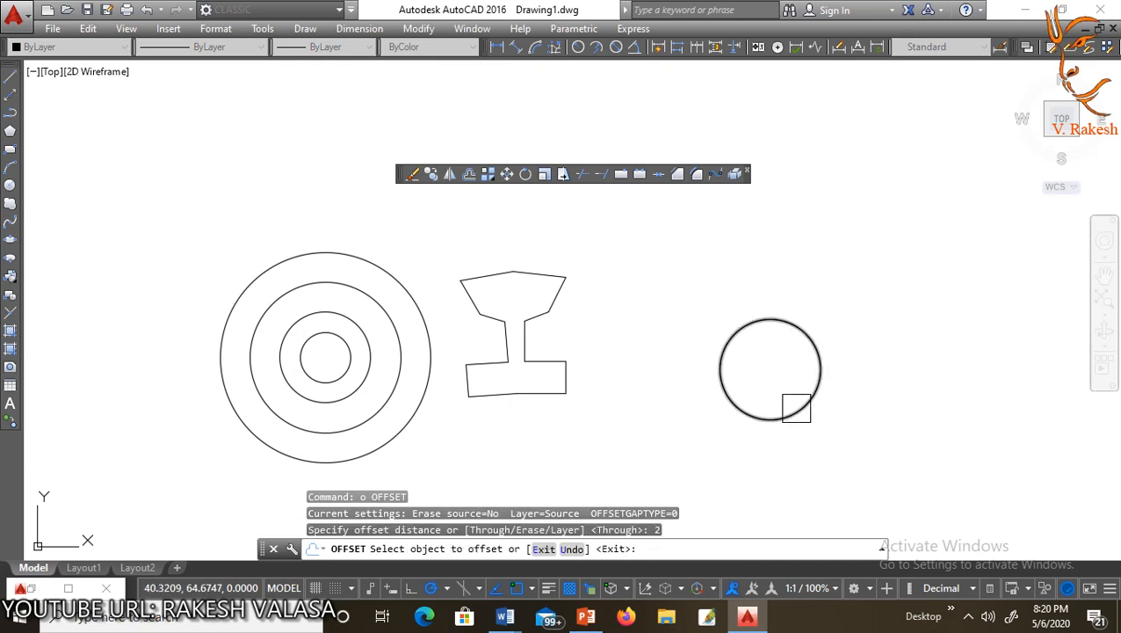
{"action": "left_click", "coordinate": [796, 407]}
{"action": "left_click", "coordinate": [809, 431]}
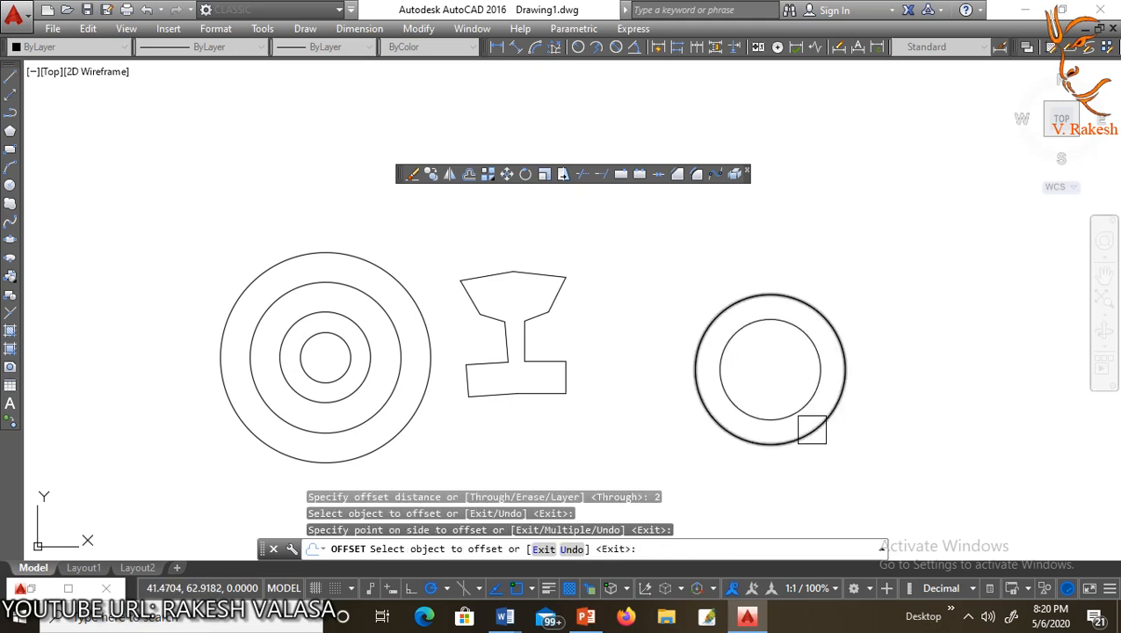
{"action": "left_click", "coordinate": [817, 428]}
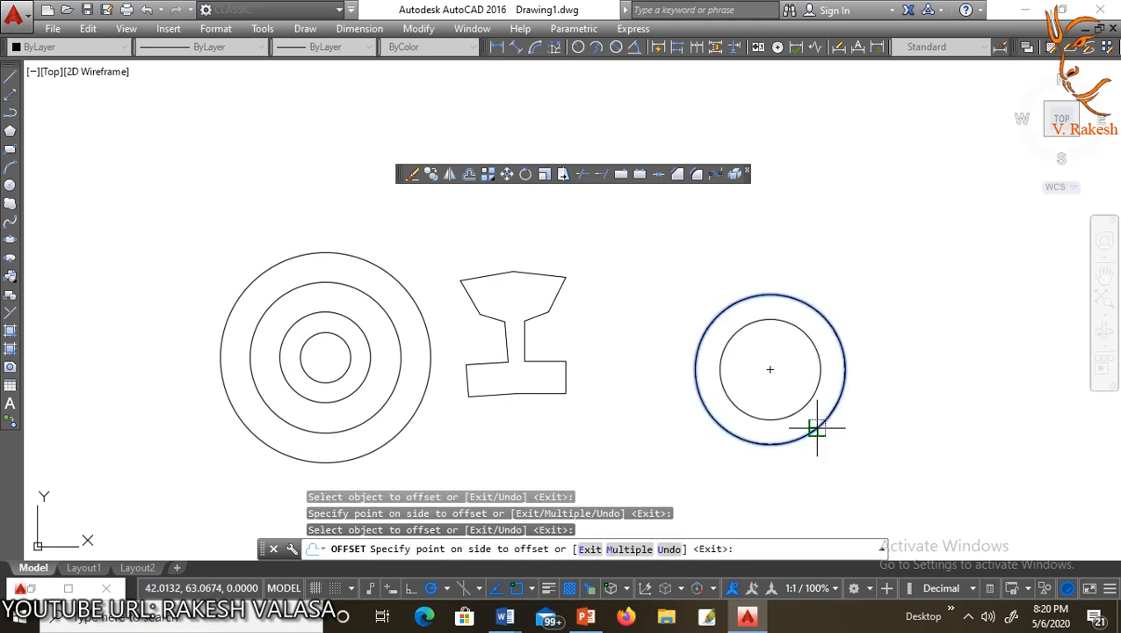
{"action": "left_click", "coordinate": [846, 453]}
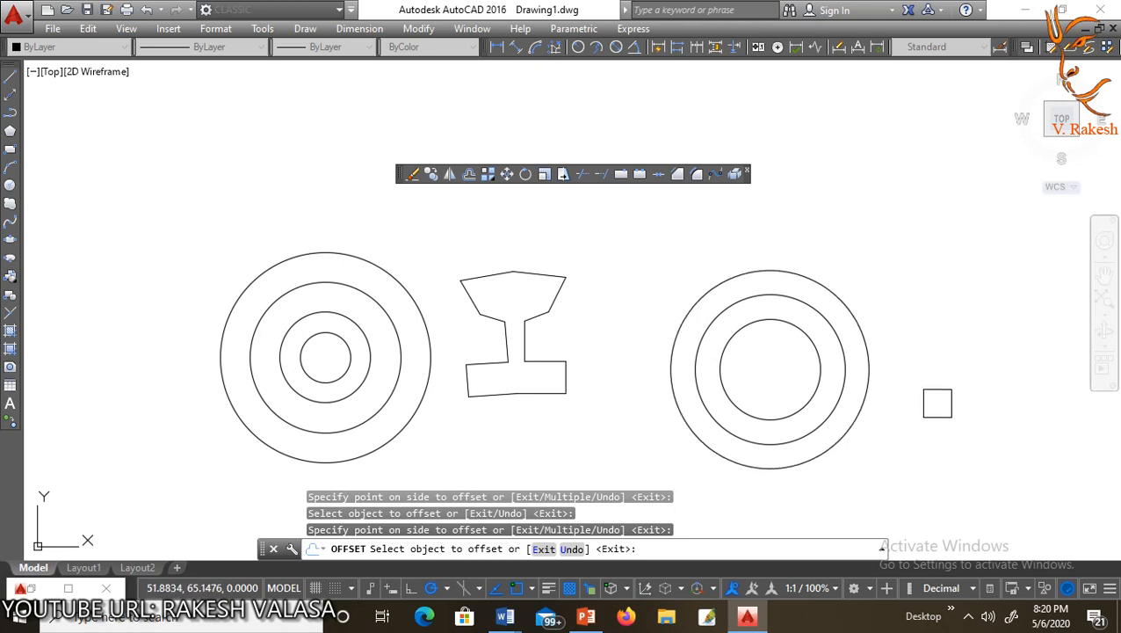
{"action": "left_click", "coordinate": [938, 439]}
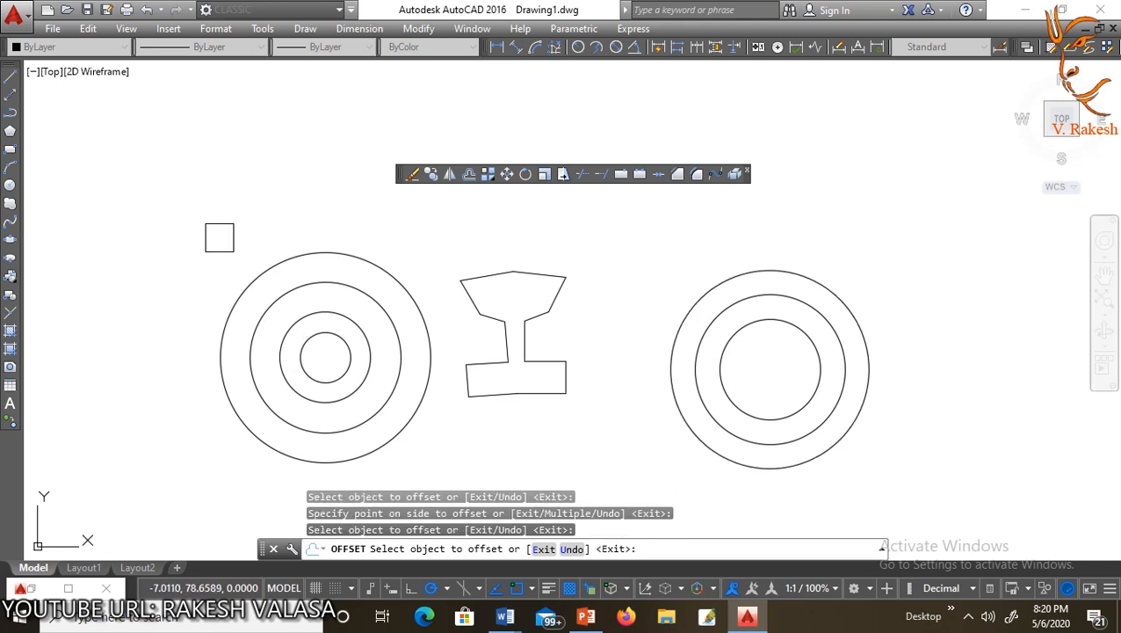
{"action": "key", "text": "Escape"}
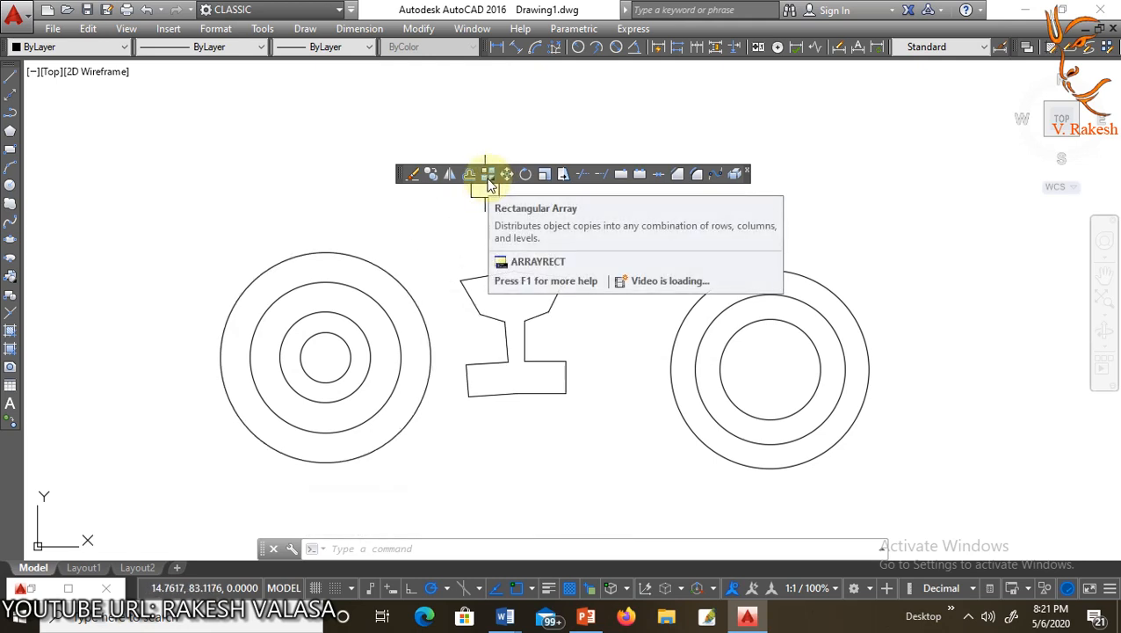
Step: Erase both sets of concentric circles and the goblet shape to clear the drawing area
{"action": "scroll", "coordinate": [675, 370], "scroll_direction": "down", "scroll_amount": 5}
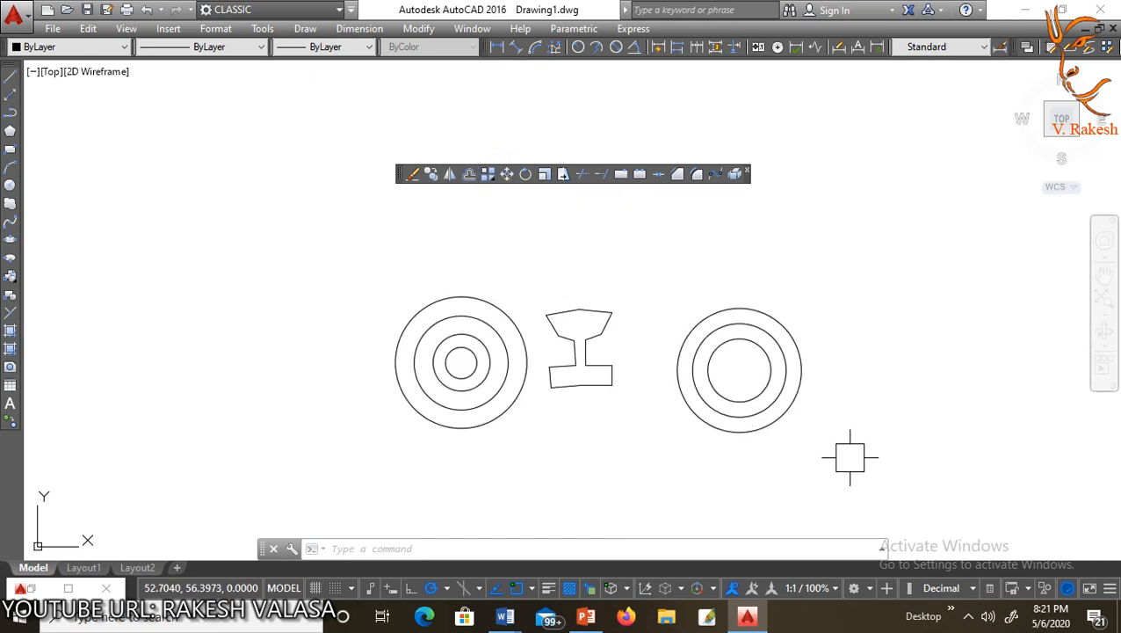
{"action": "left_click", "coordinate": [851, 458]}
{"action": "left_click", "coordinate": [326, 237]}
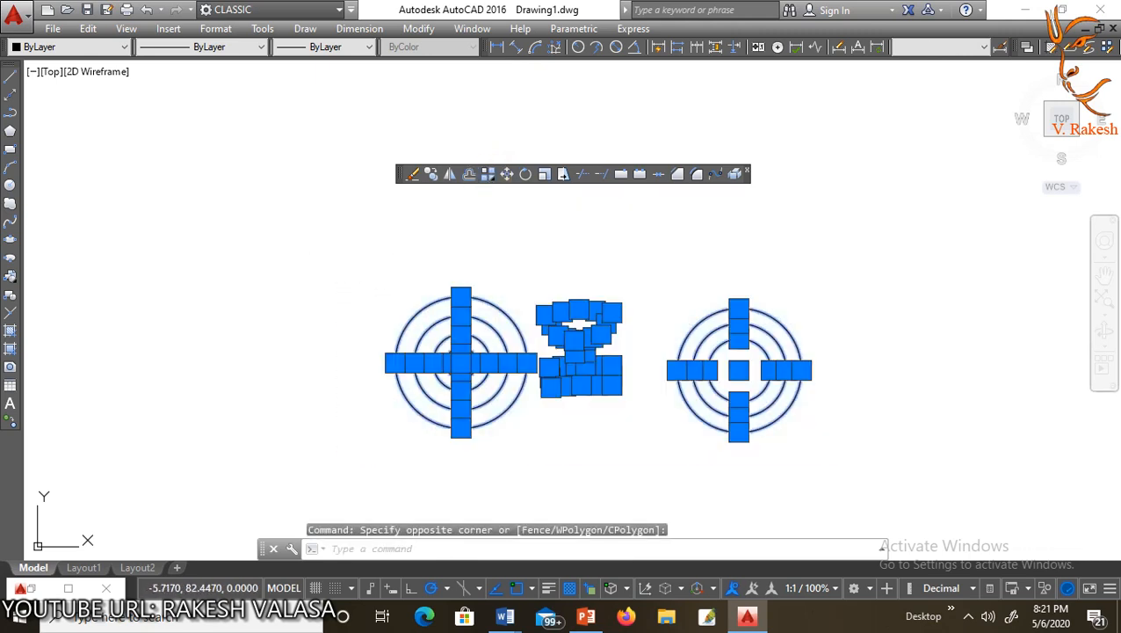
{"action": "key", "text": "Delete"}
Step: Draw a small freehand-sized square in the empty drawing area with the Rectangle command
{"action": "type", "text": "rec"}
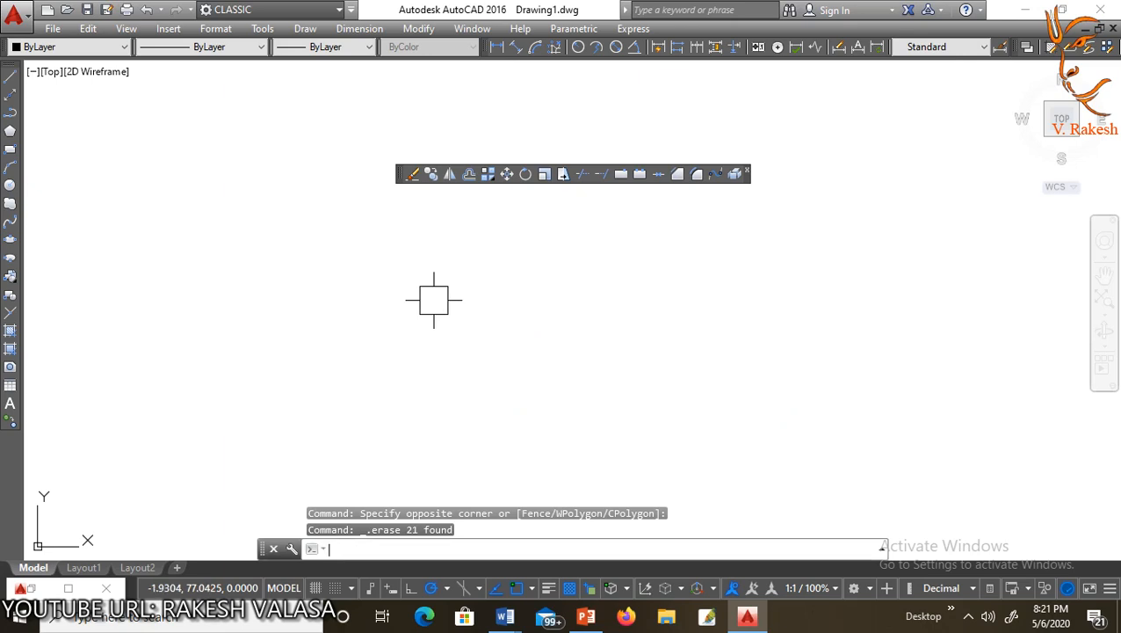
{"action": "key", "text": "Return"}
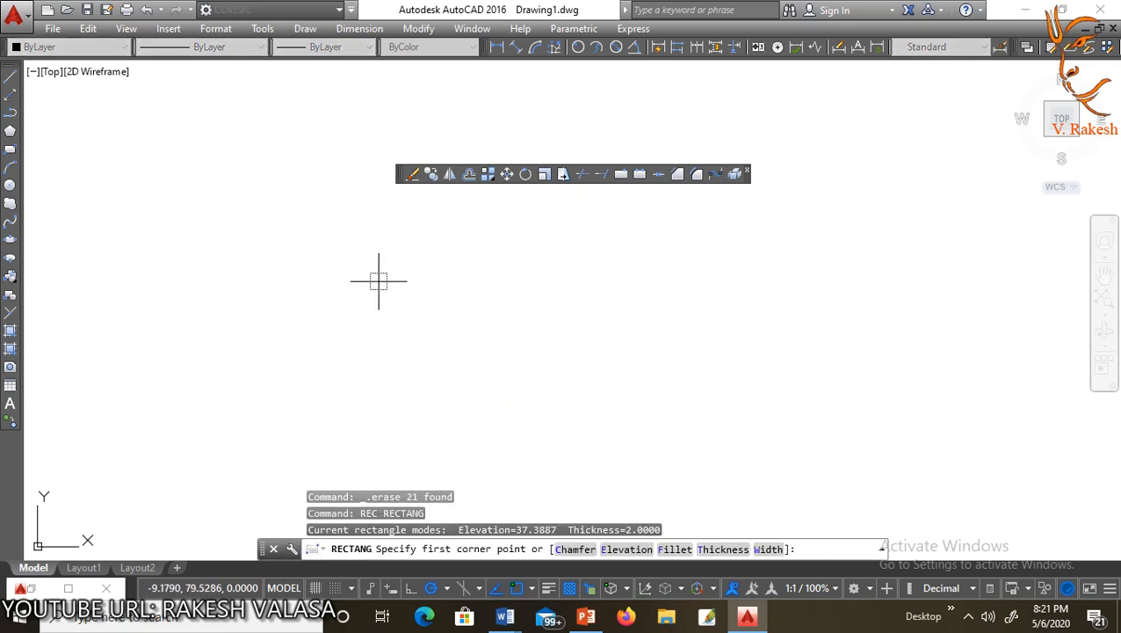
{"action": "left_click", "coordinate": [379, 282]}
{"action": "left_click", "coordinate": [409, 311]}
{"action": "key", "text": "Escape"}
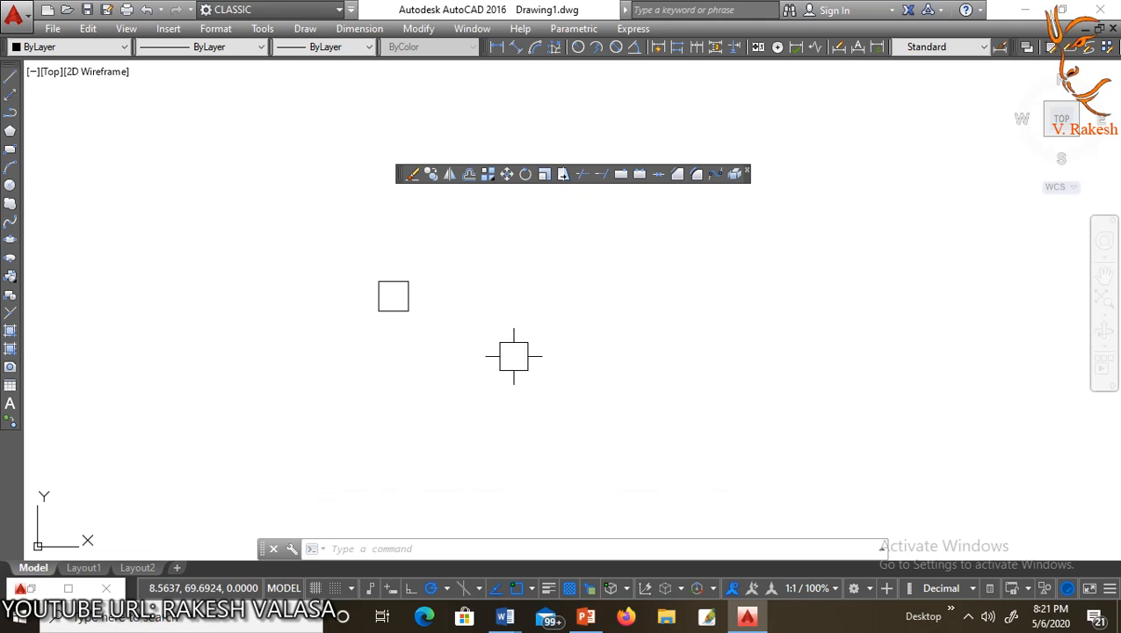
{"action": "key", "text": "Escape"}
{"action": "type", "text": "ar"}
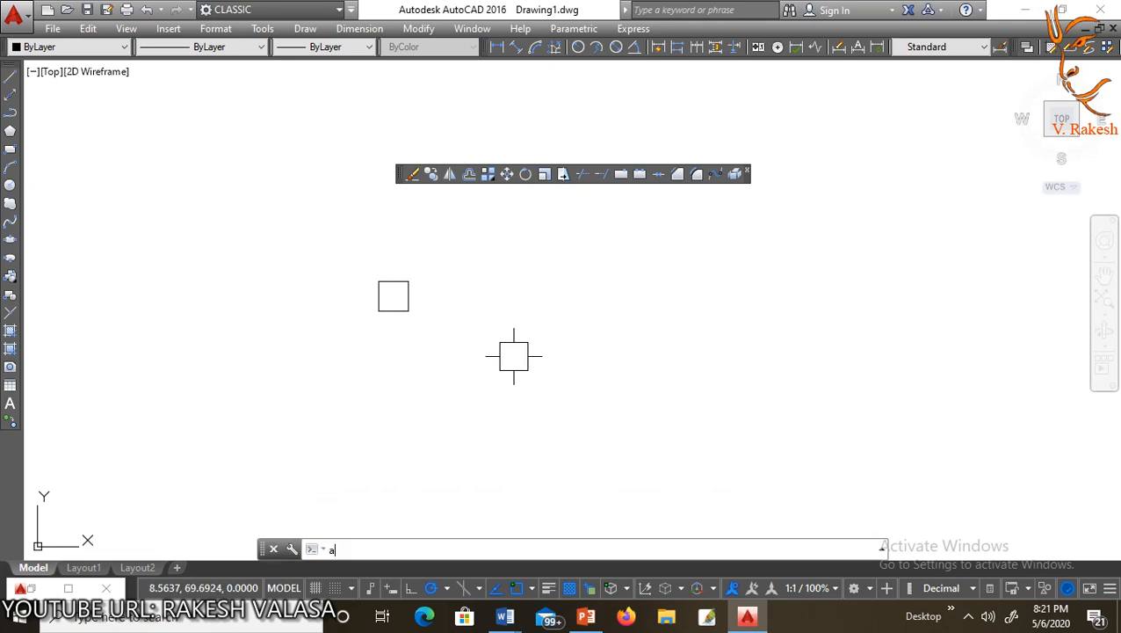
{"action": "key", "text": "Return"}
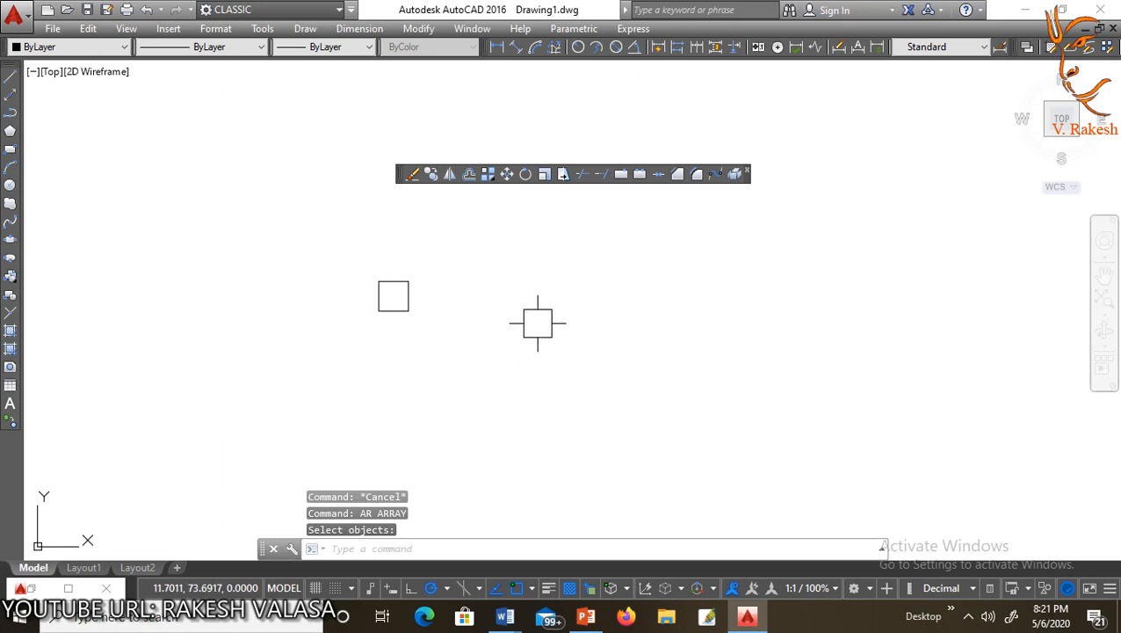
{"action": "key", "text": "Escape"}
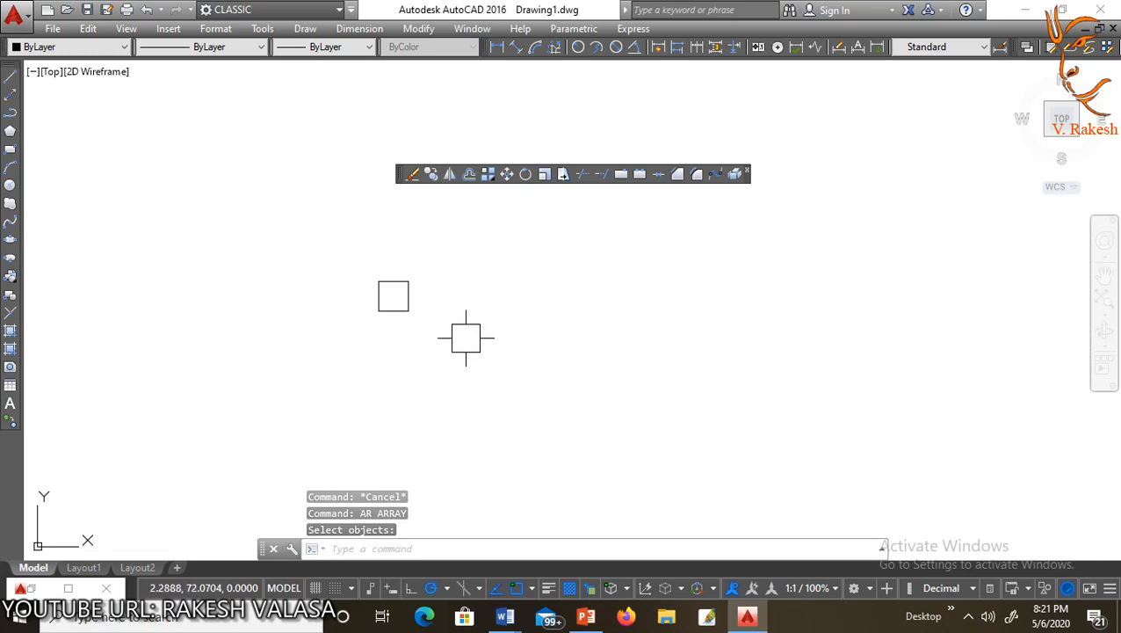
Step: Create a rectangular array of the small square, keeping the default three rows and four columns
{"action": "type", "text": "ar"}
{"action": "key", "text": "Return"}
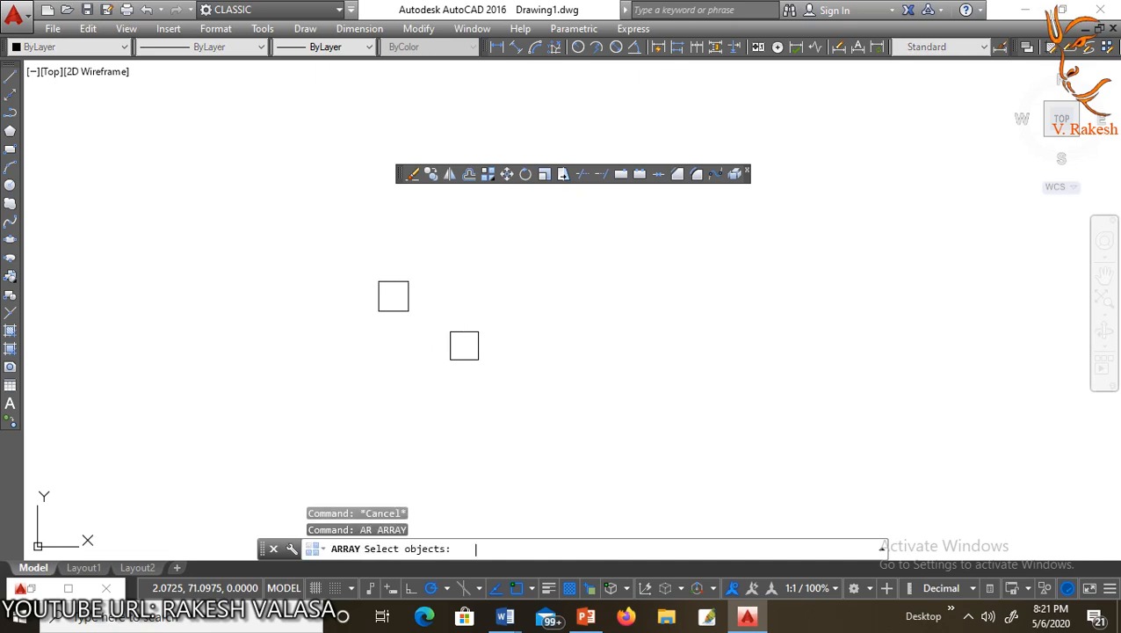
{"action": "left_click", "coordinate": [407, 299]}
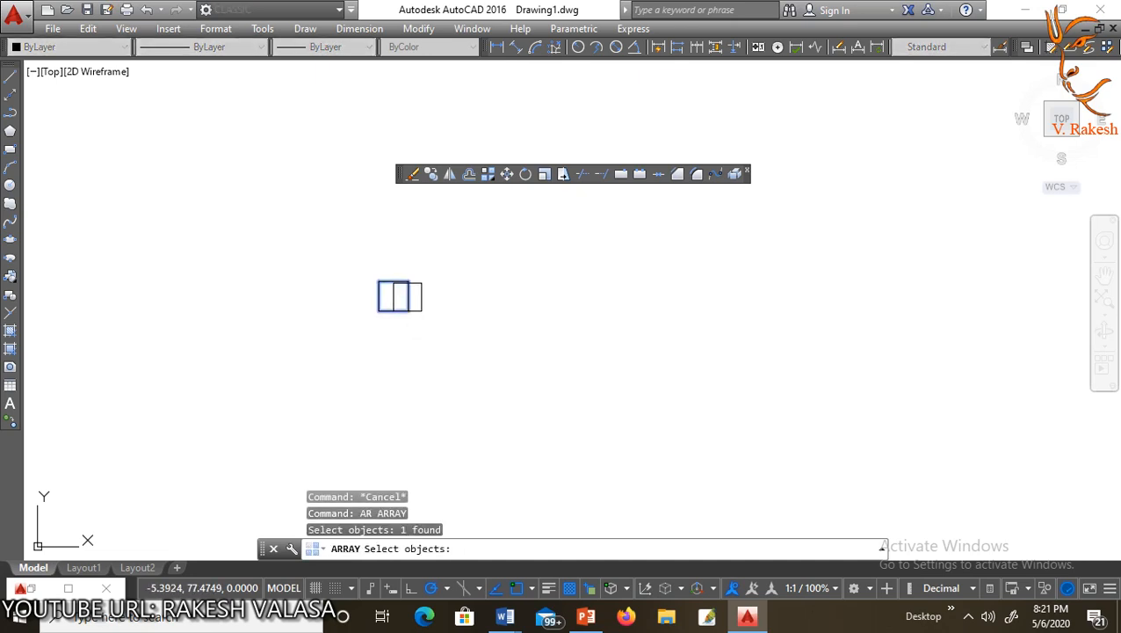
{"action": "key", "text": "Return"}
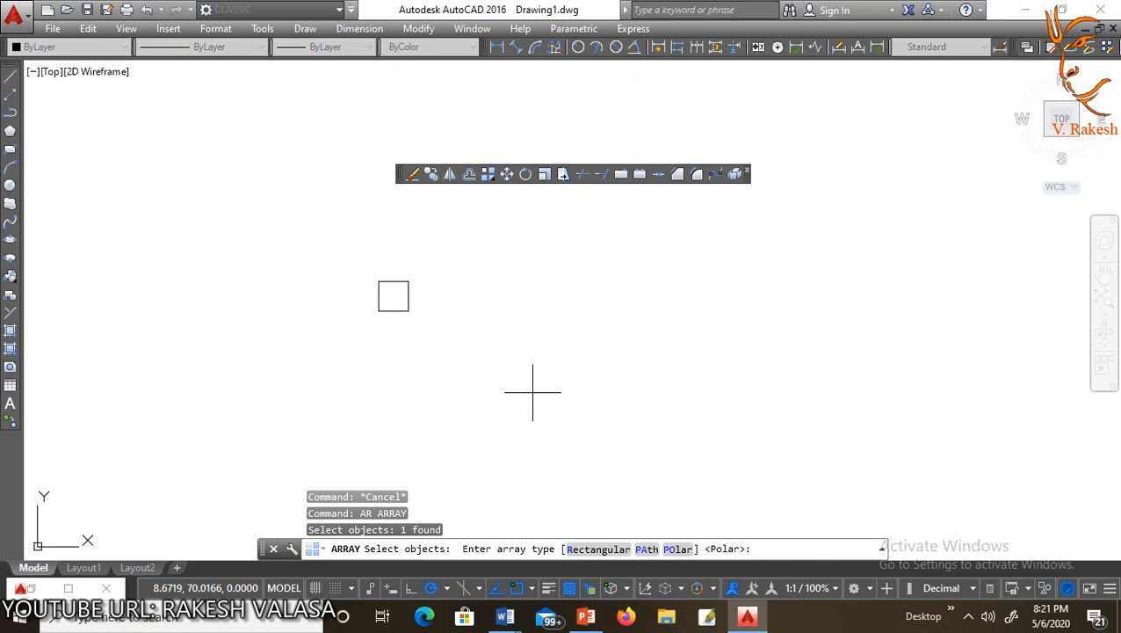
{"action": "left_click", "coordinate": [572, 549]}
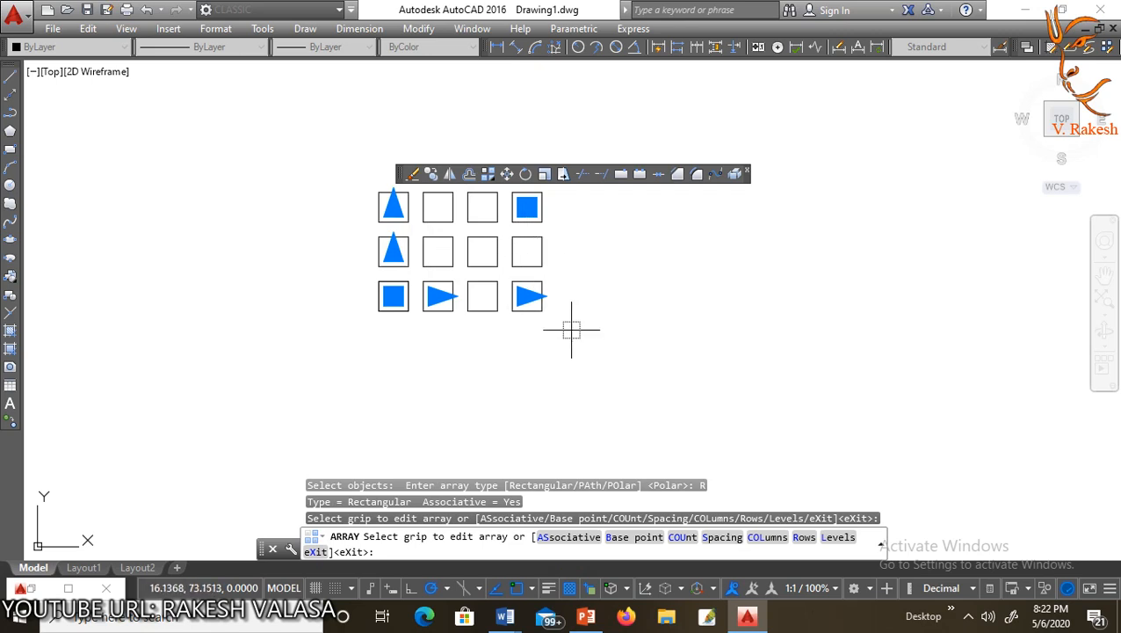
{"action": "key", "text": "Escape"}
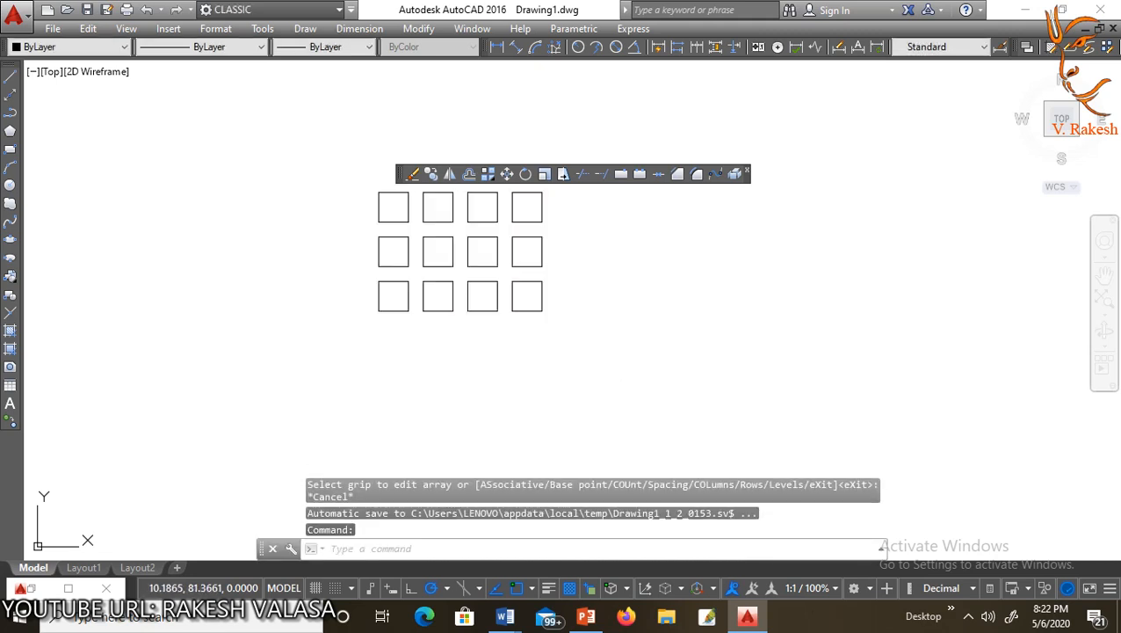
Step: Set the number of columns in the rectangular array of squares to 3
{"action": "left_click", "coordinate": [529, 265]}
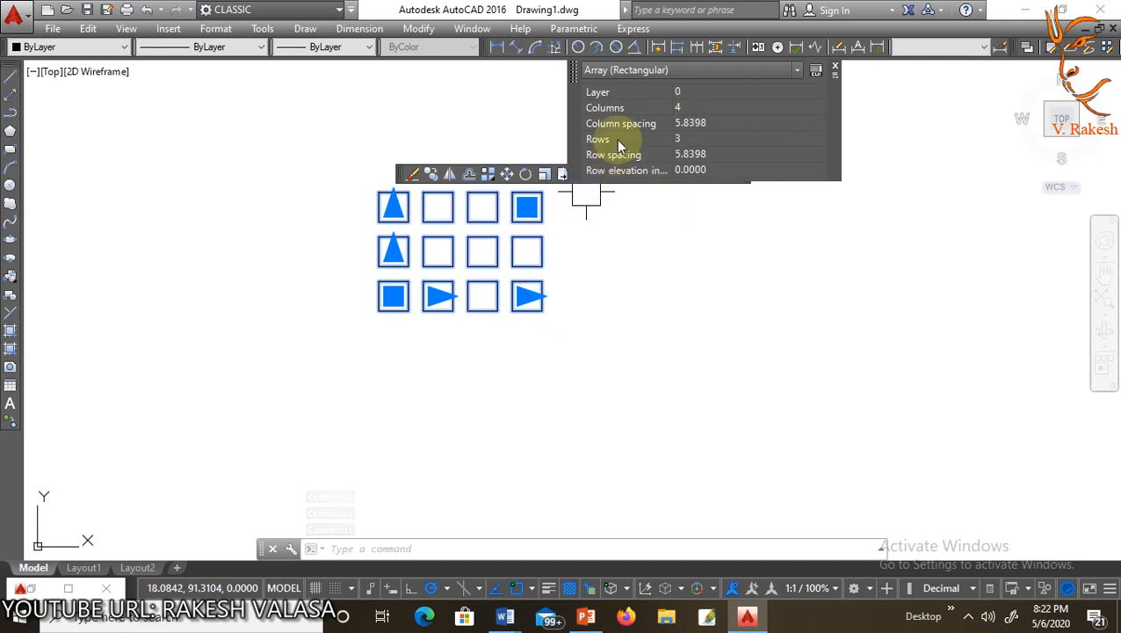
{"action": "left_click", "coordinate": [687, 109]}
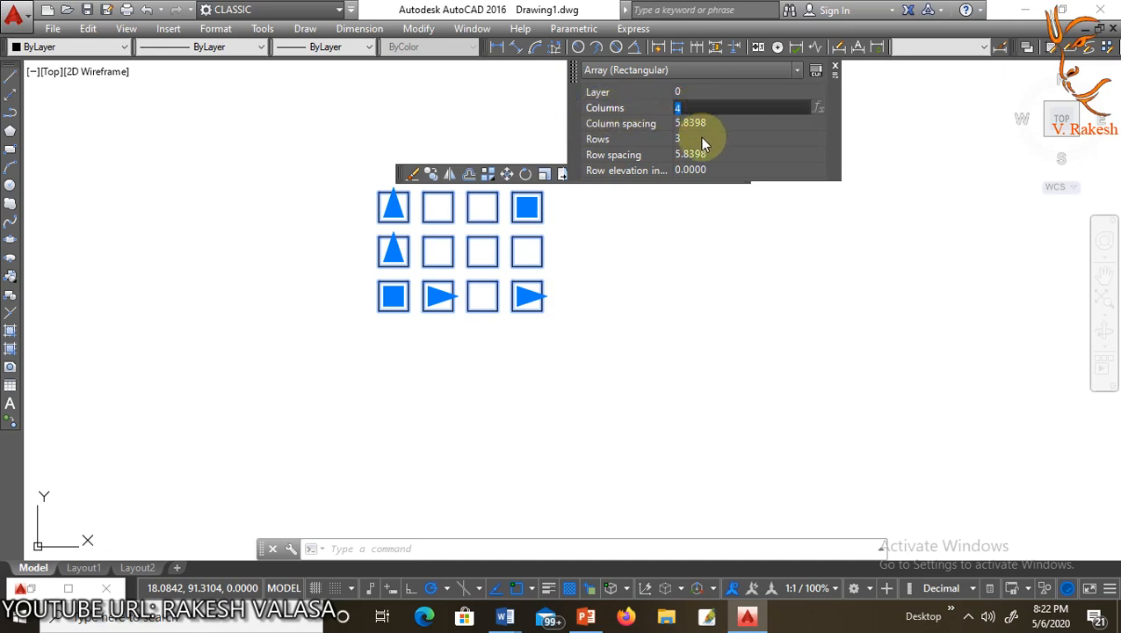
{"action": "type", "text": "3"}
{"action": "key", "text": "Tab"}
{"action": "key", "text": "Escape"}
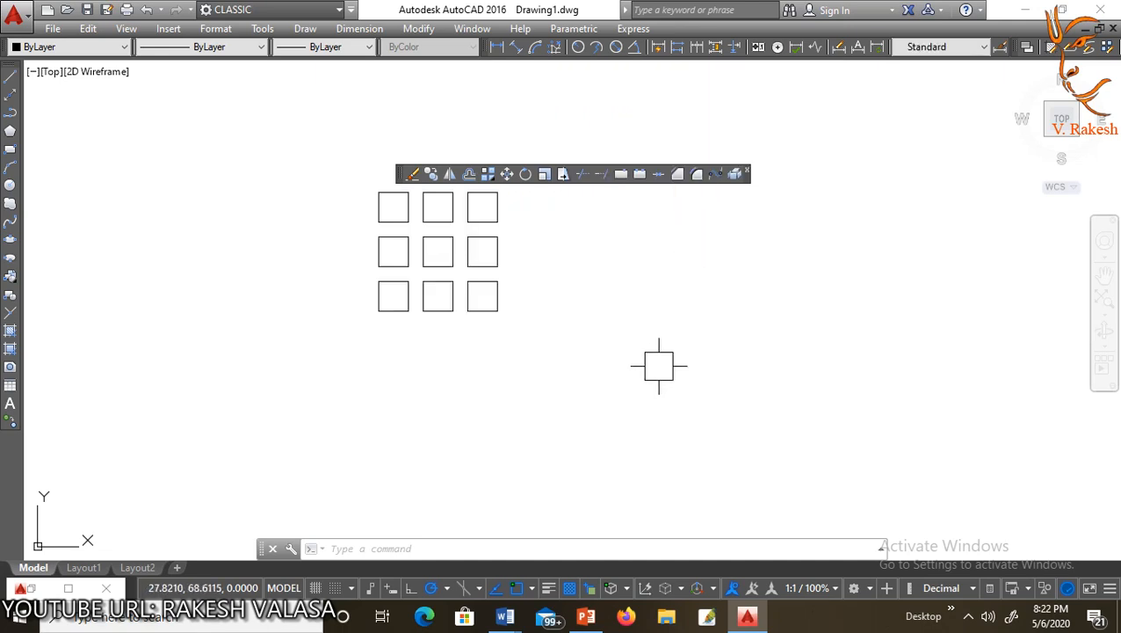
{"action": "type", "text": "ar"}
{"action": "key", "text": "Return"}
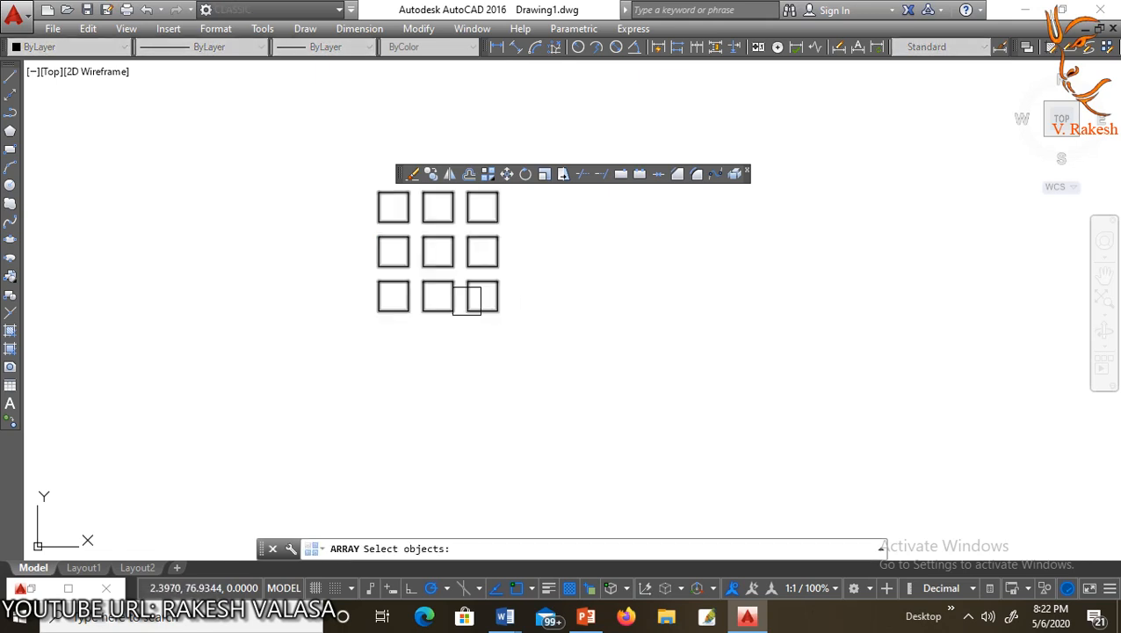
{"action": "left_click", "coordinate": [473, 298]}
{"action": "key", "text": "Return"}
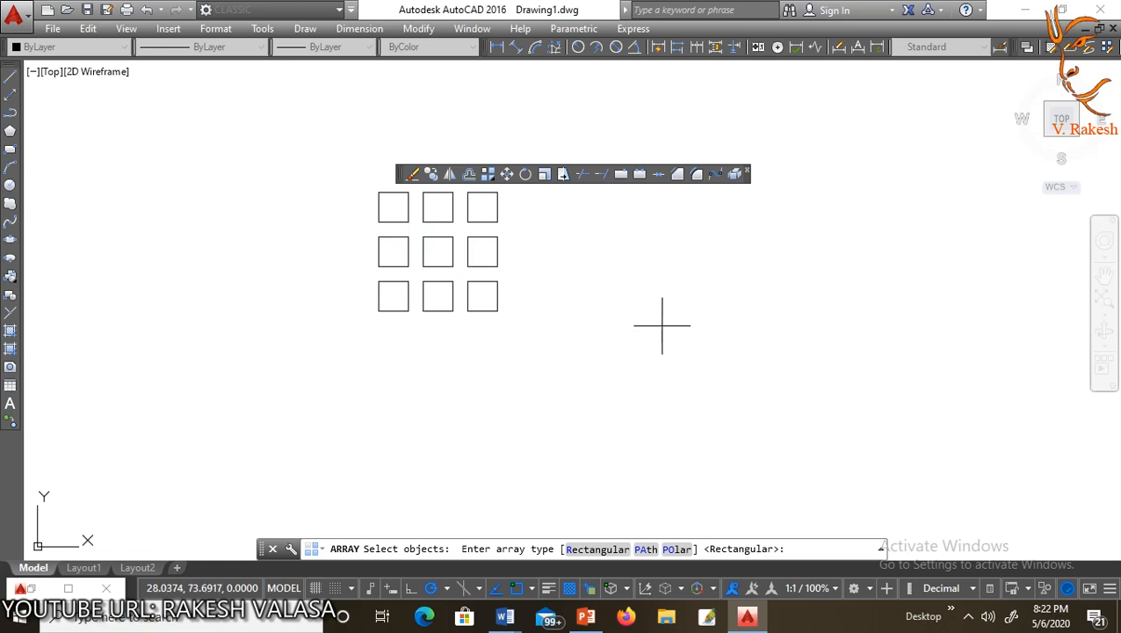
{"action": "key", "text": "Escape"}
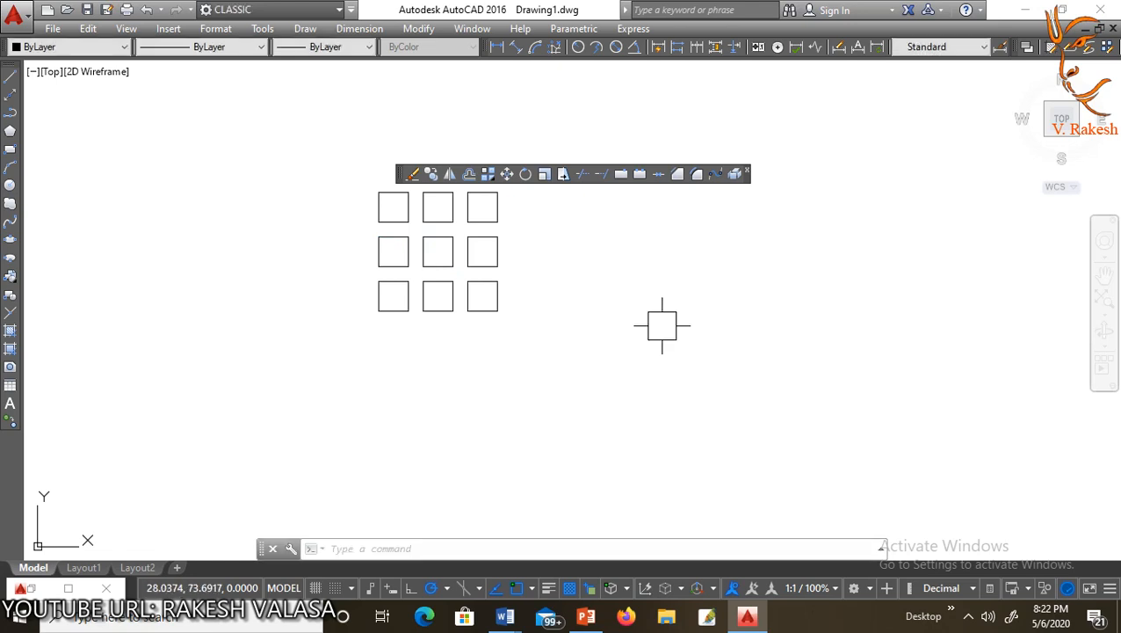
Step: Draw a large freehand-sized circle to the lower right of the array of squares using centre and radius
{"action": "type", "text": "c"}
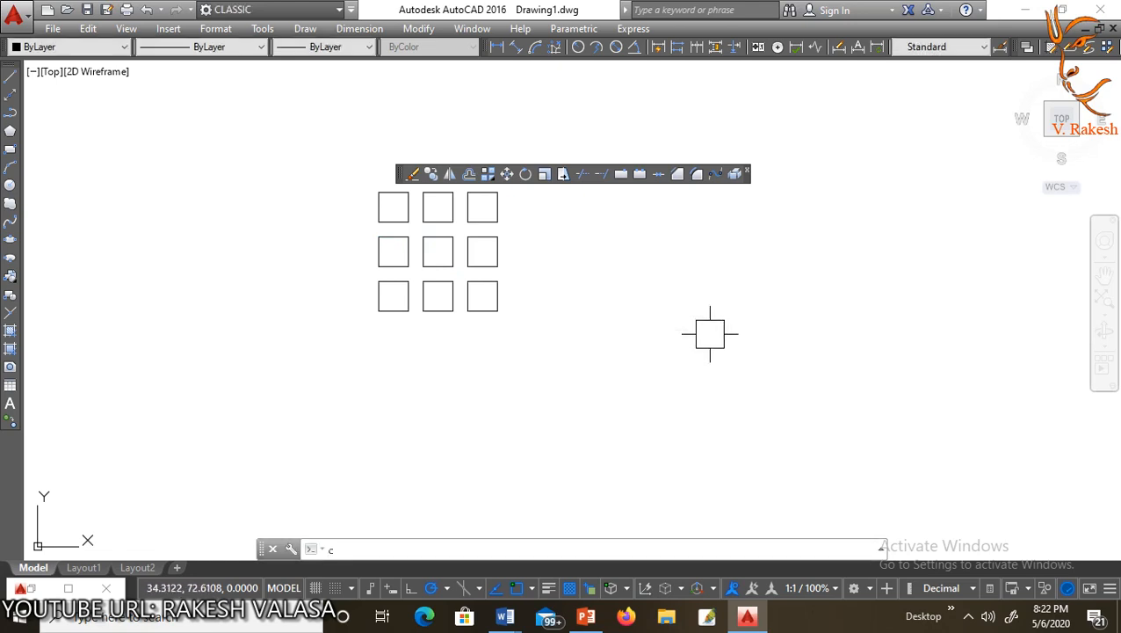
{"action": "key", "text": "Return"}
{"action": "left_click", "coordinate": [707, 361]}
{"action": "left_click", "coordinate": [794, 405]}
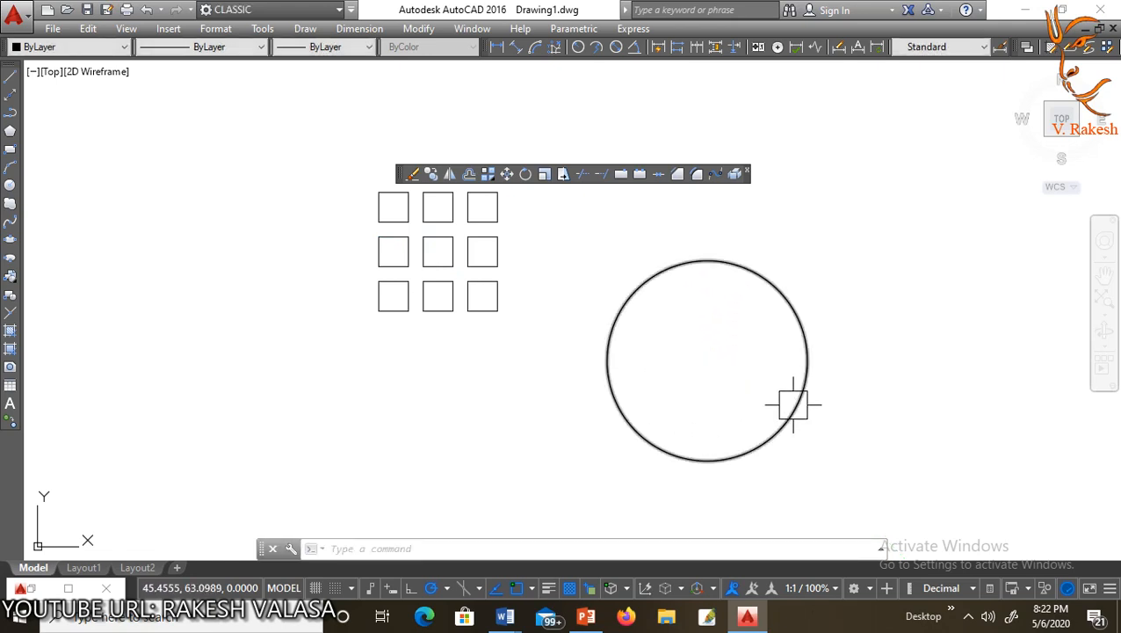
Step: Draw a small freehand-sized circle centred on the right quadrant of the large circle
{"action": "type", "text": "c"}
{"action": "key", "text": "Return"}
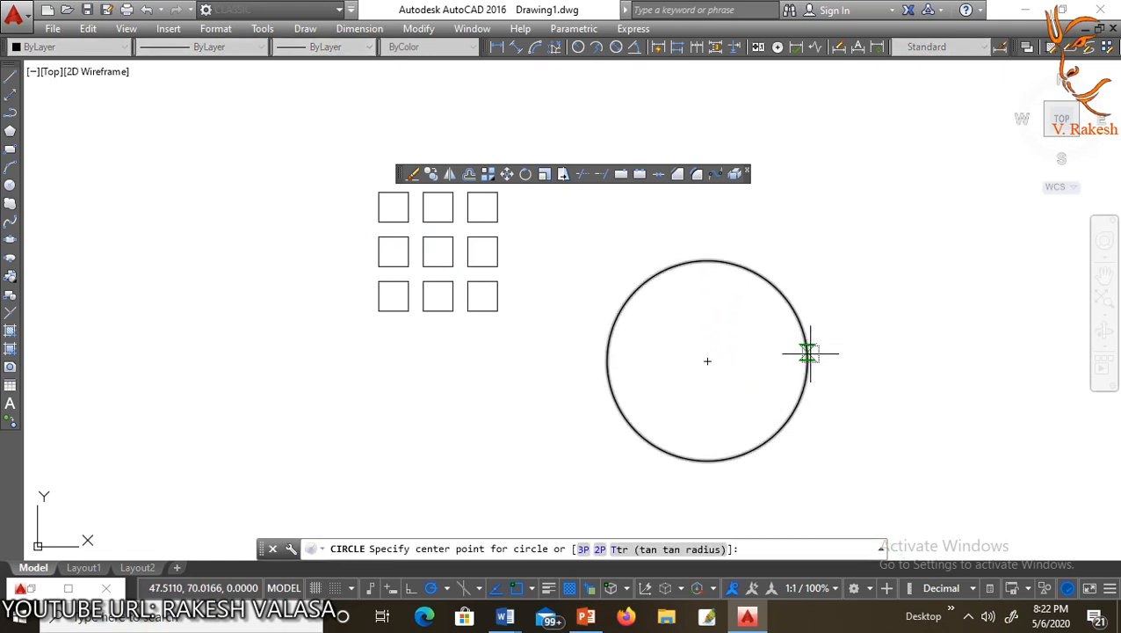
{"action": "left_click", "coordinate": [807, 360]}
{"action": "left_click", "coordinate": [819, 374]}
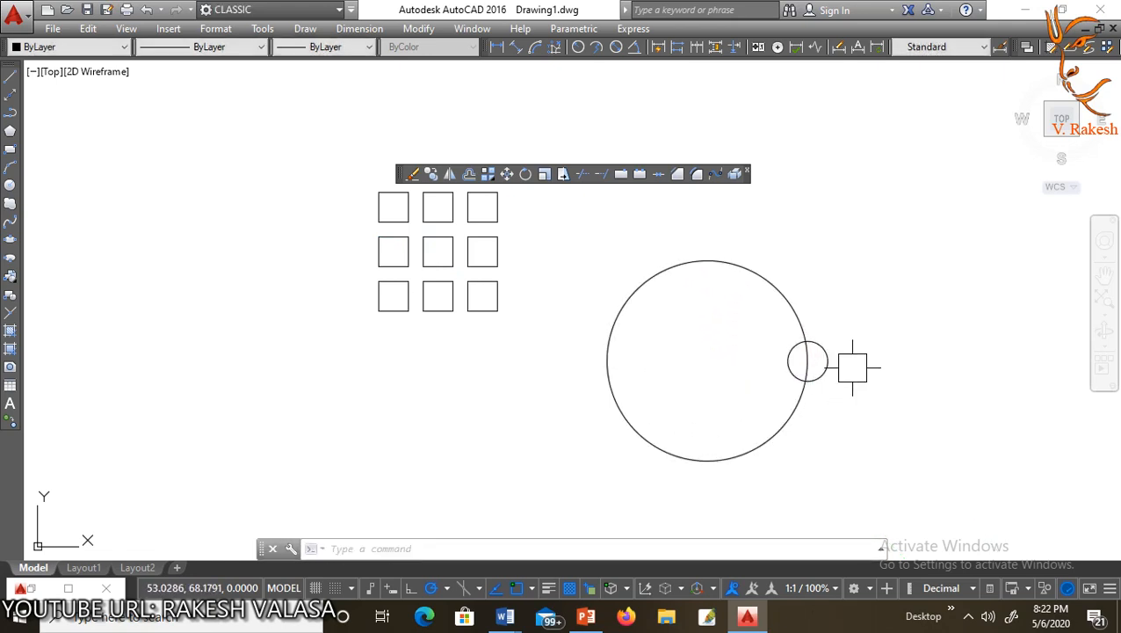
Step: Create a polar array of the small circle about the large circle's centre, keeping the default six items
{"action": "type", "text": "ar"}
{"action": "key", "text": "Return"}
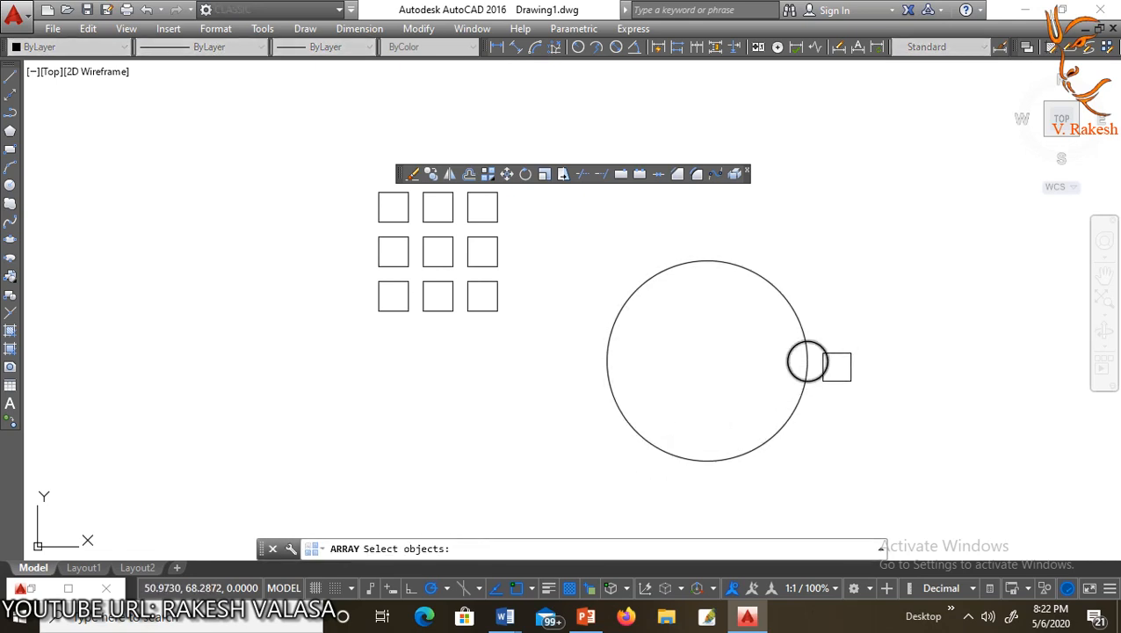
{"action": "left_click", "coordinate": [827, 360]}
{"action": "key", "text": "Return"}
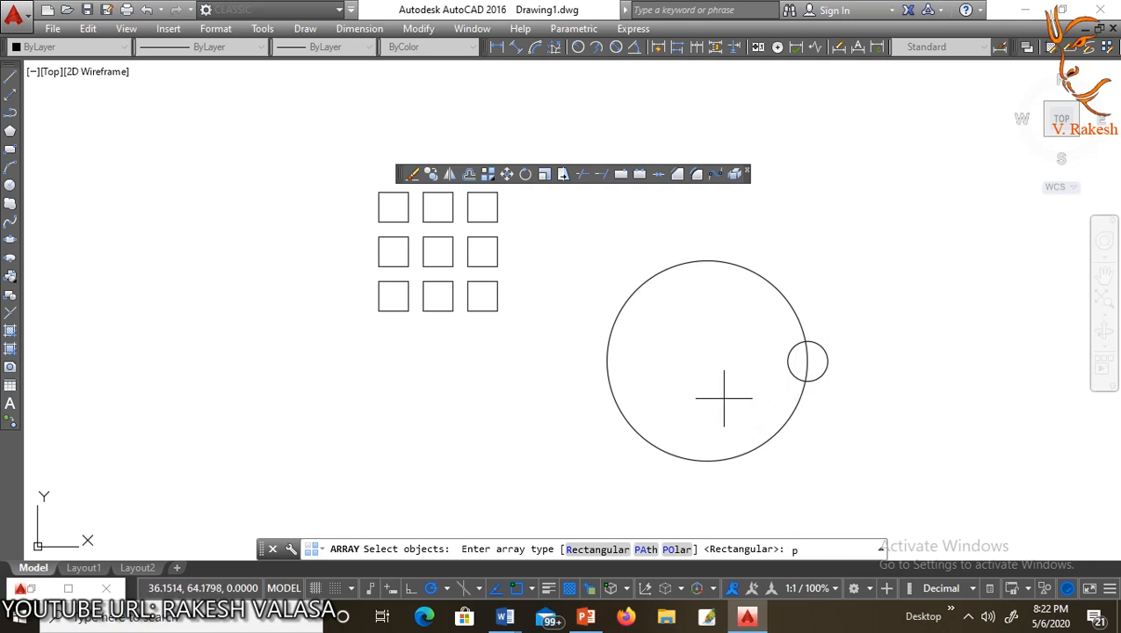
{"action": "key", "text": "Return"}
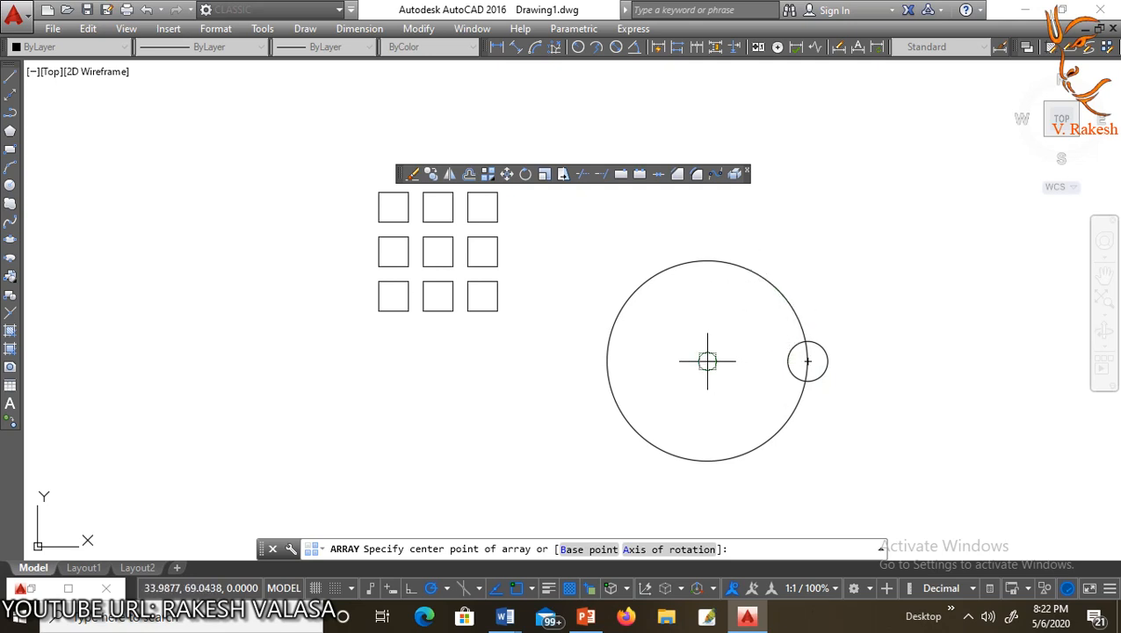
{"action": "left_click", "coordinate": [708, 360]}
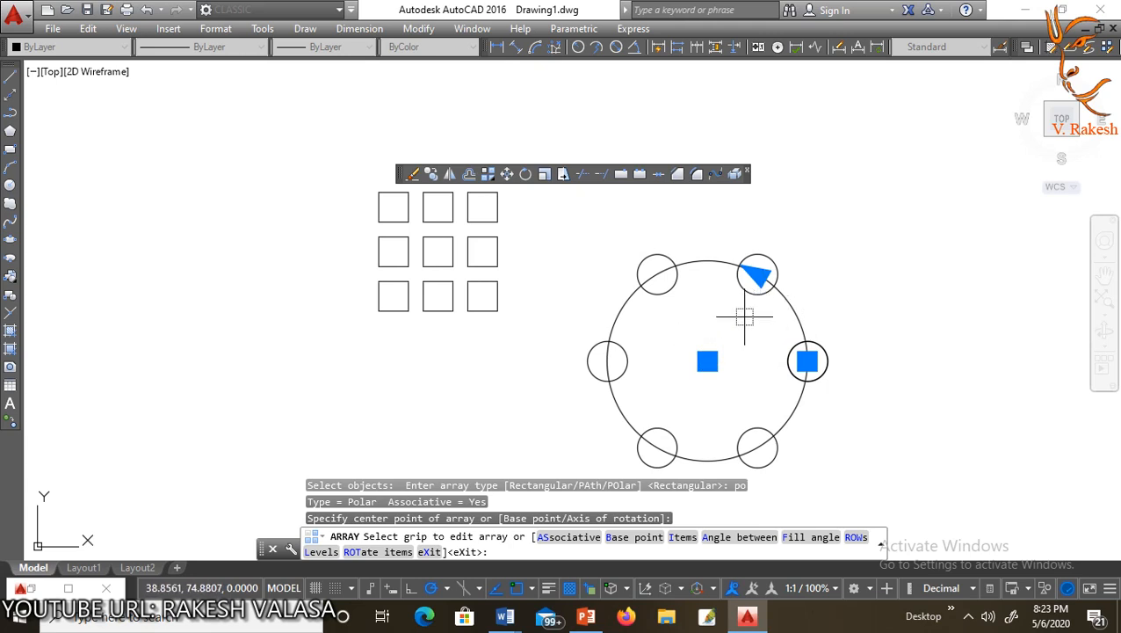
{"action": "key", "text": "Return"}
{"action": "key", "text": "Escape"}
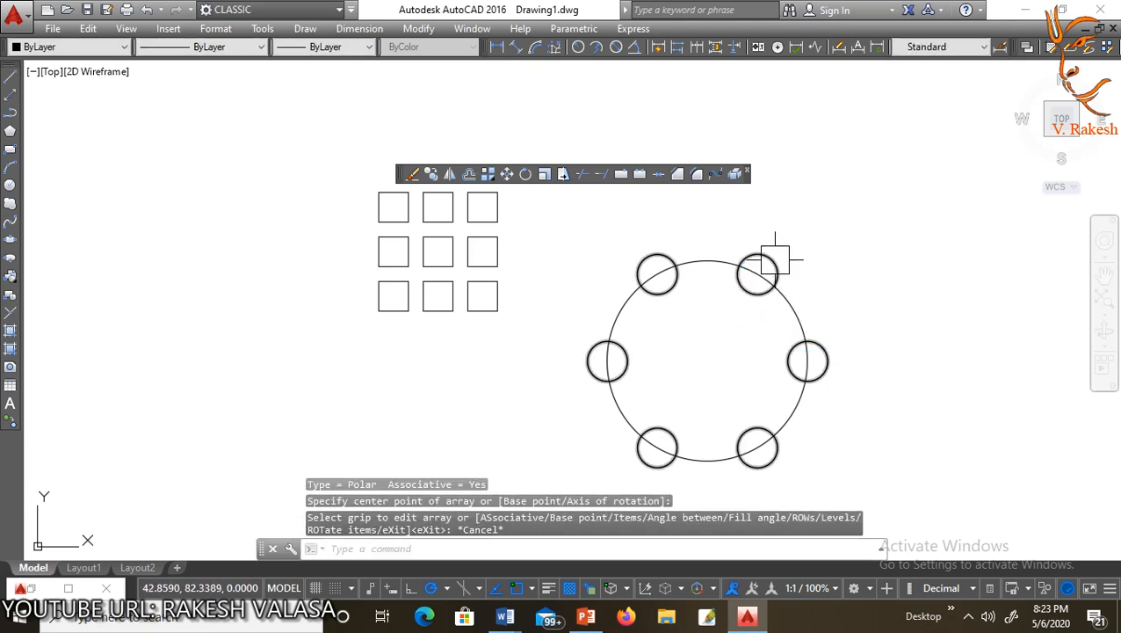
Step: Set the number of items in the polar array of small circles to 10
{"action": "left_click", "coordinate": [775, 259]}
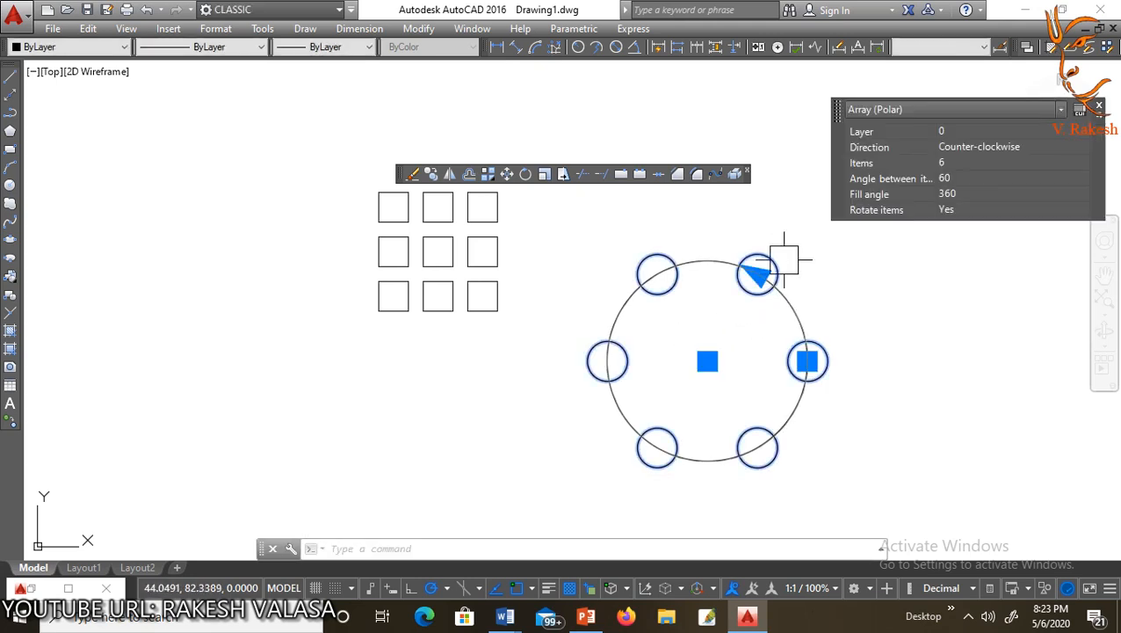
{"action": "left_click", "coordinate": [956, 161]}
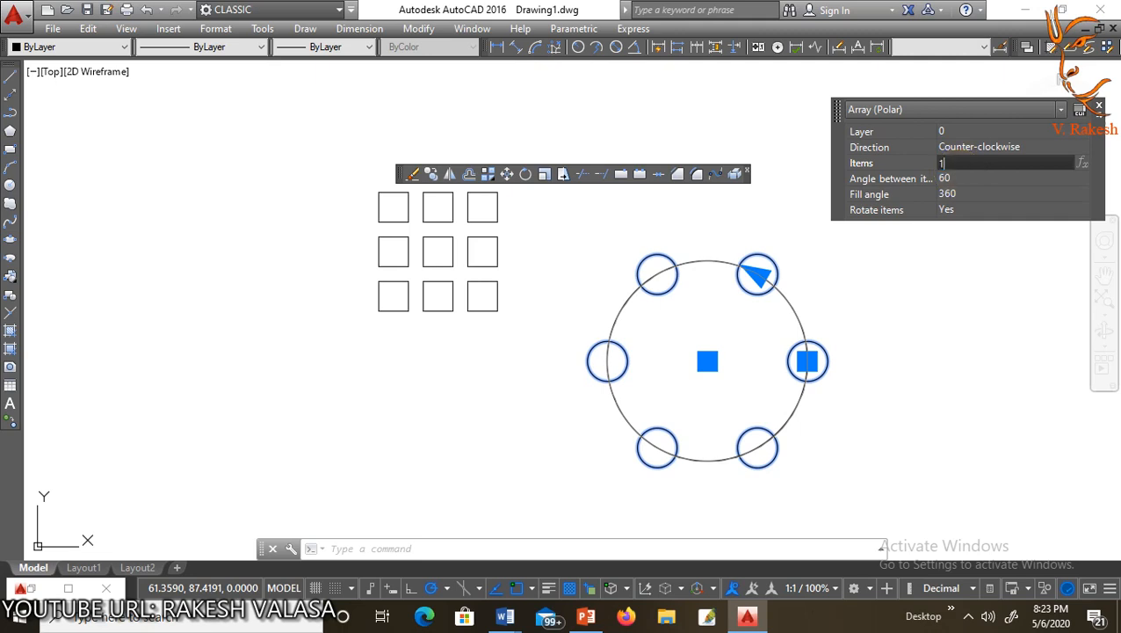
{"action": "type", "text": "10"}
{"action": "left_click", "coordinate": [960, 177]}
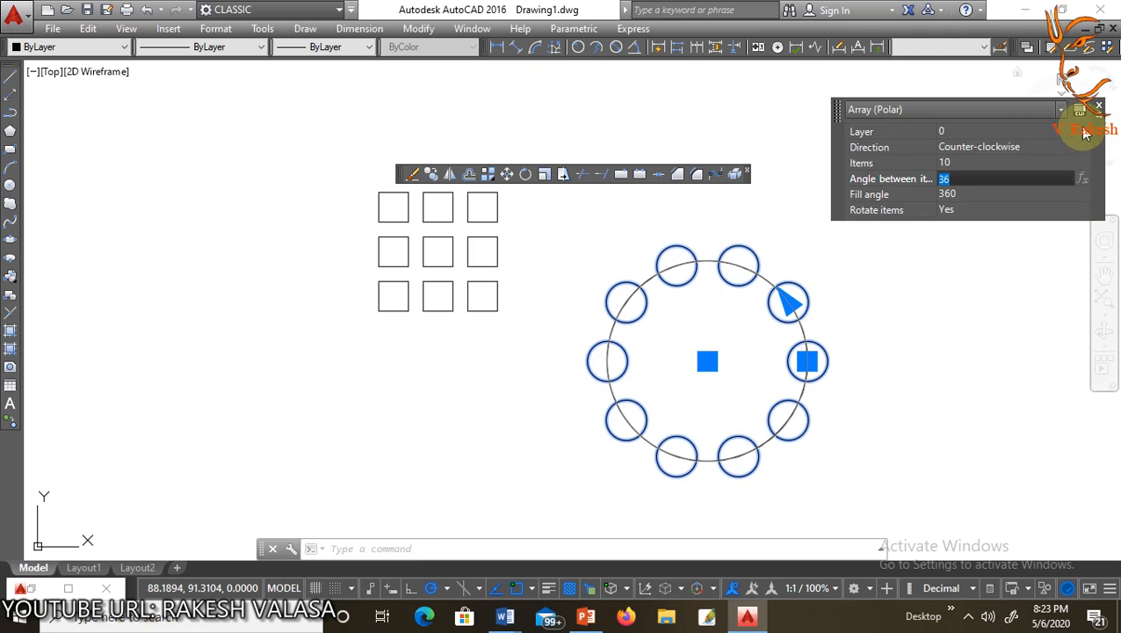
{"action": "left_click", "coordinate": [1104, 106]}
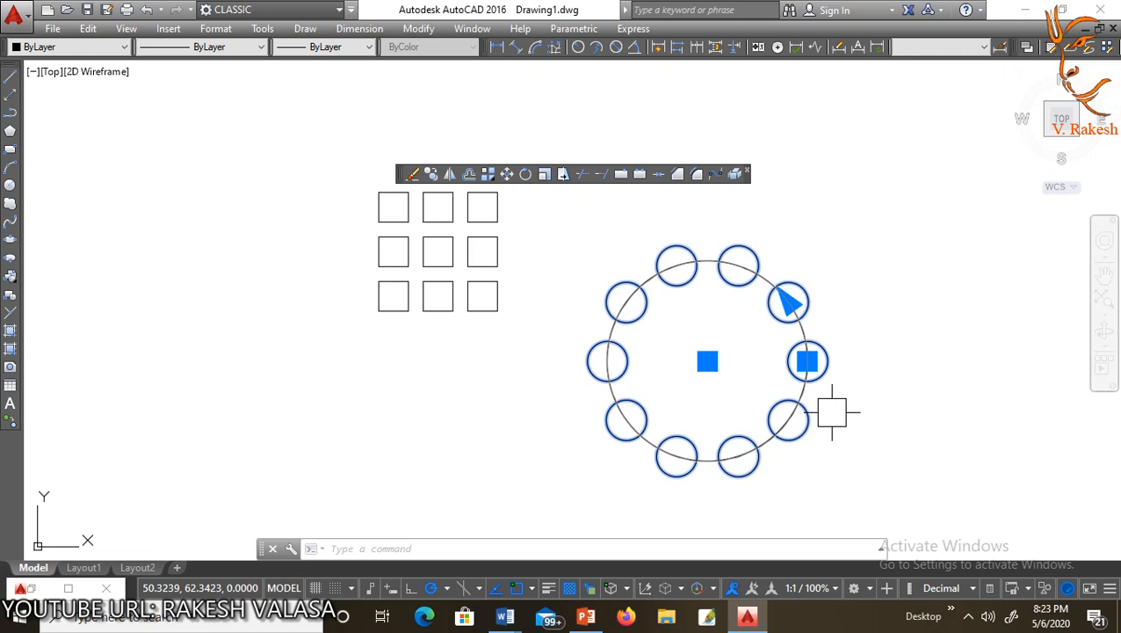
Step: Draw a freehand-sized circle in the empty area well to the left of the array of squares
{"action": "scroll", "coordinate": [781, 317], "scroll_direction": "down", "scroll_amount": 5}
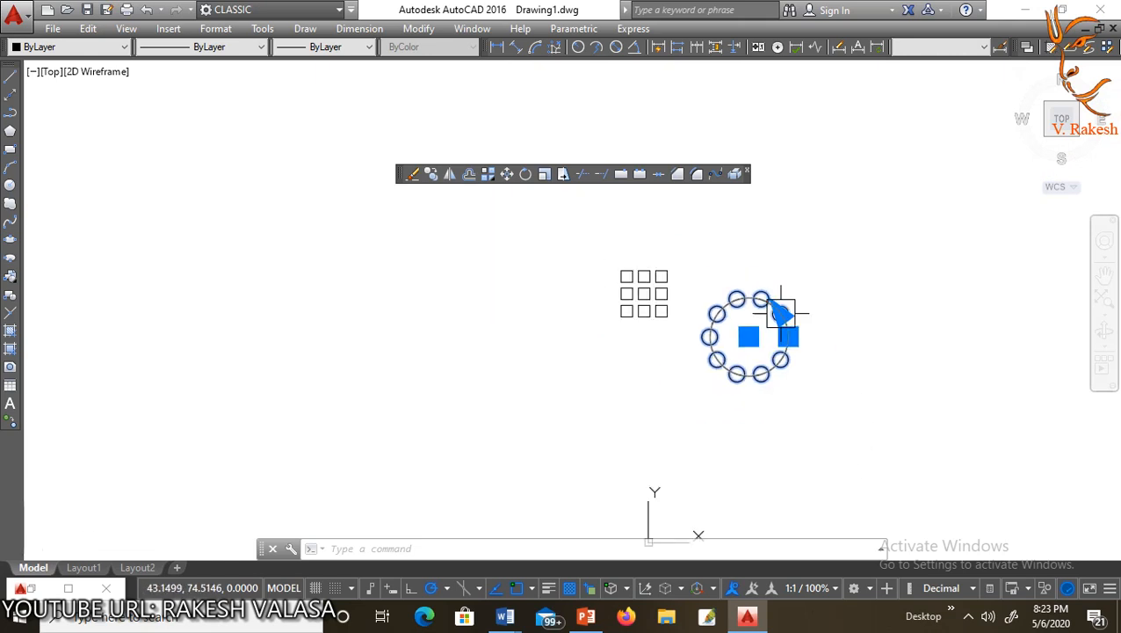
{"action": "scroll", "coordinate": [545, 306], "scroll_direction": "up", "scroll_amount": 2}
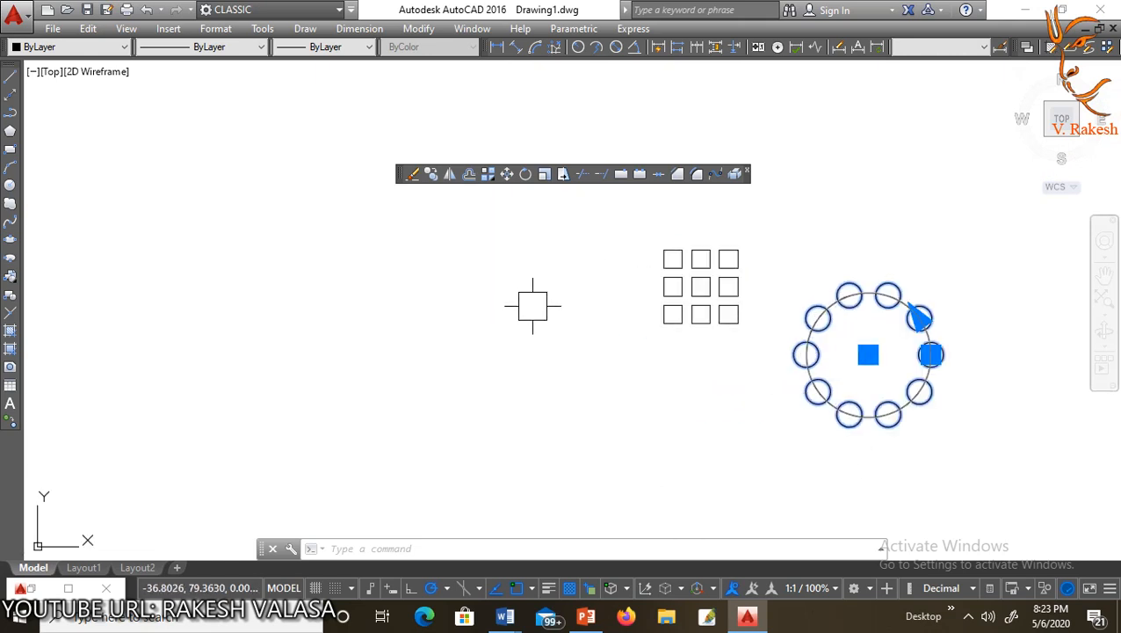
{"action": "key", "text": "Escape"}
{"action": "key", "text": "BackSpace"}
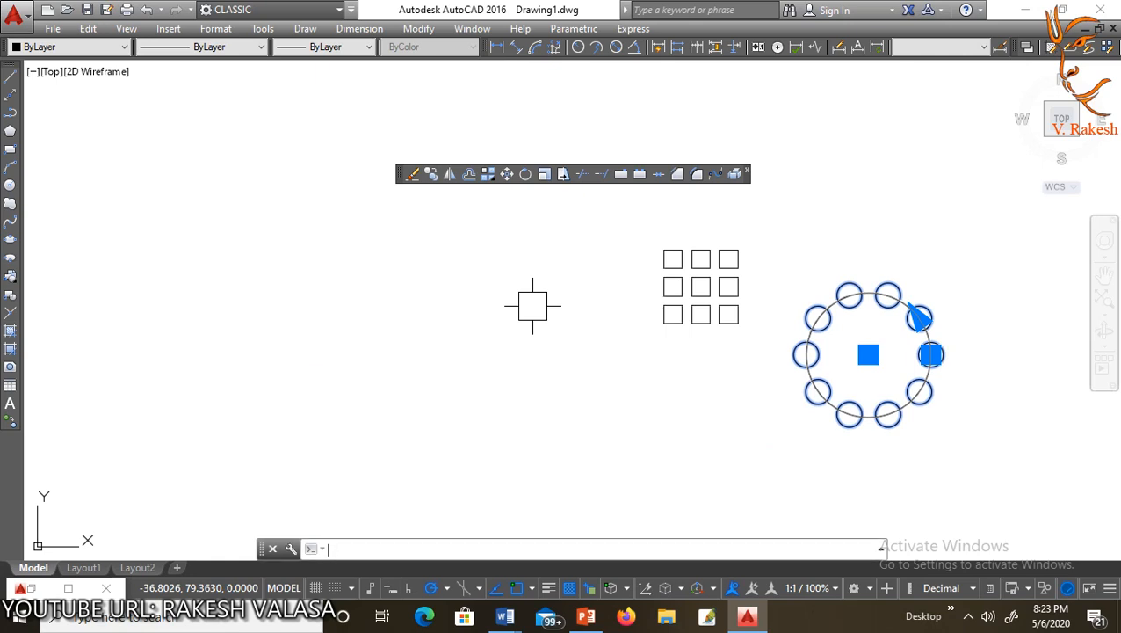
{"action": "type", "text": "c"}
{"action": "key", "text": "Return"}
{"action": "left_click", "coordinate": [276, 385]}
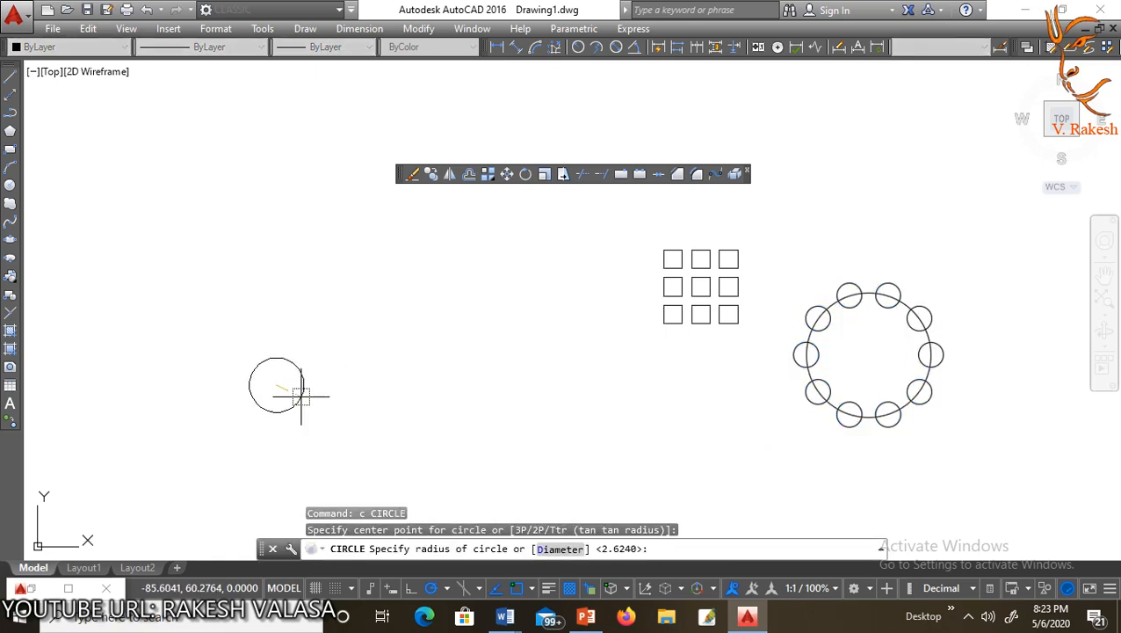
{"action": "key", "text": "Escape"}
{"action": "type", "text": "sl"}
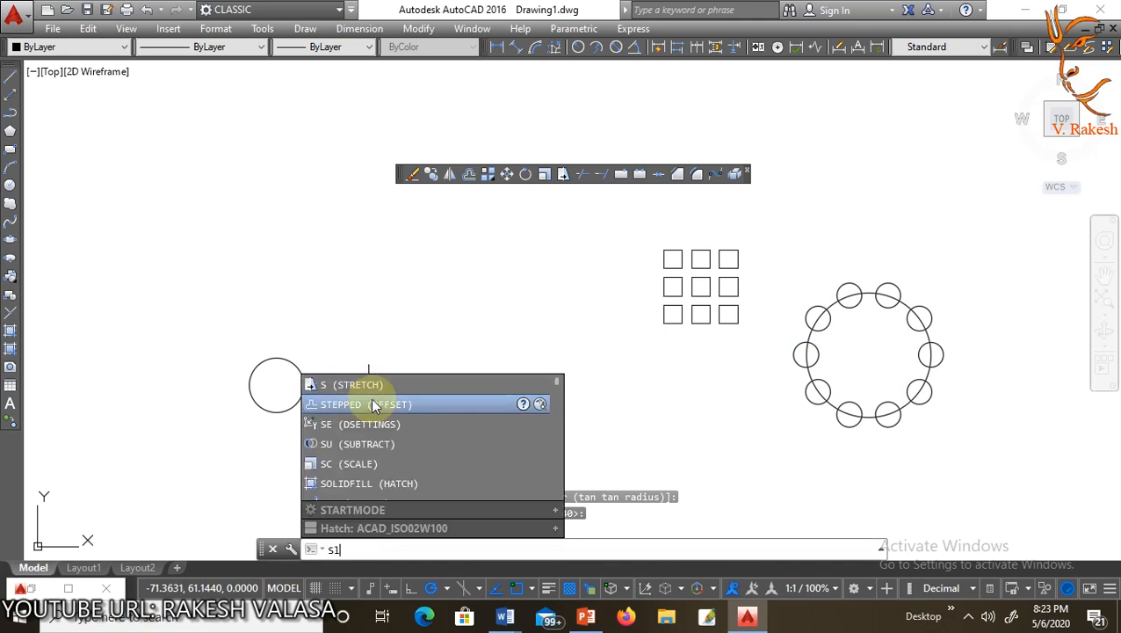
{"action": "key", "text": "Return"}
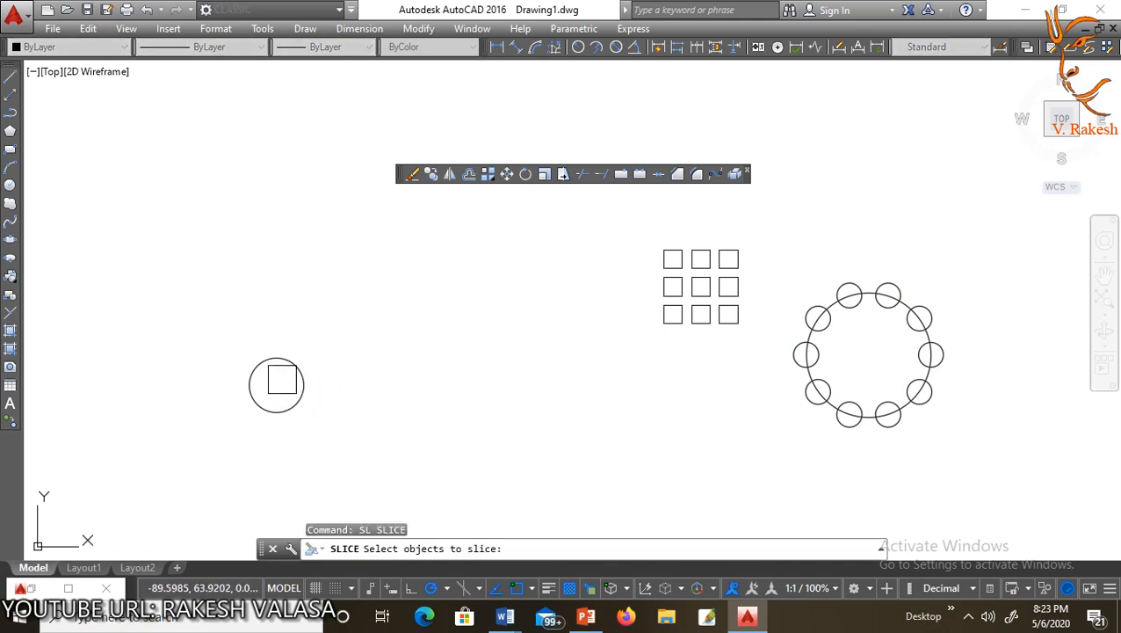
{"action": "key", "text": "Escape"}
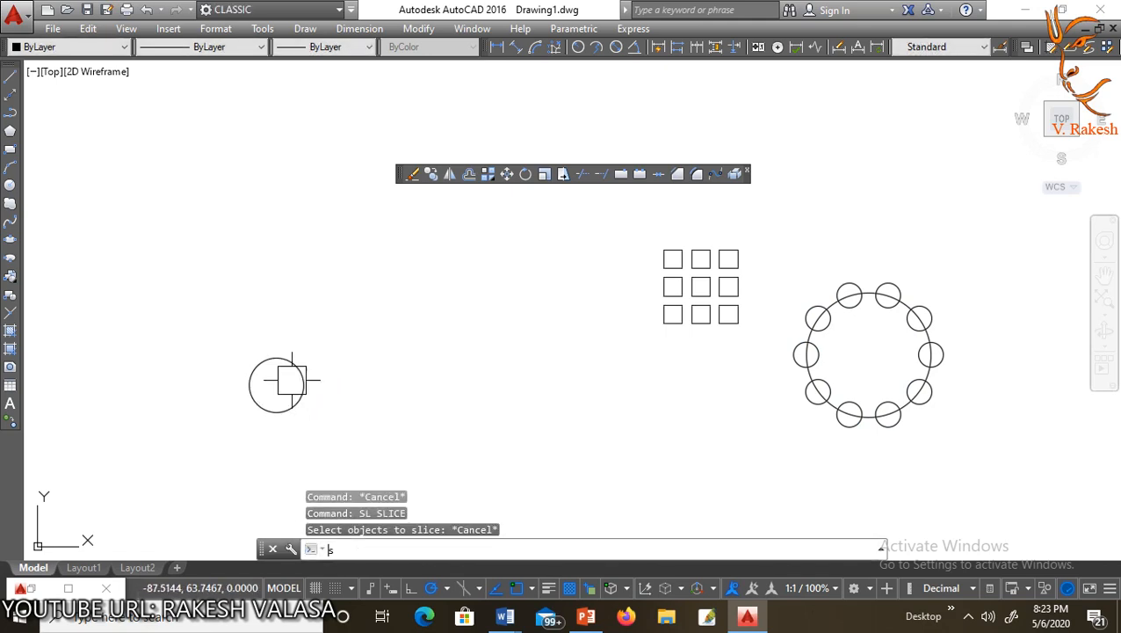
Step: Try to draw a wavy spline from the new circle's centre up towards the array of squares
{"action": "type", "text": "spl"}
{"action": "key", "text": "Return"}
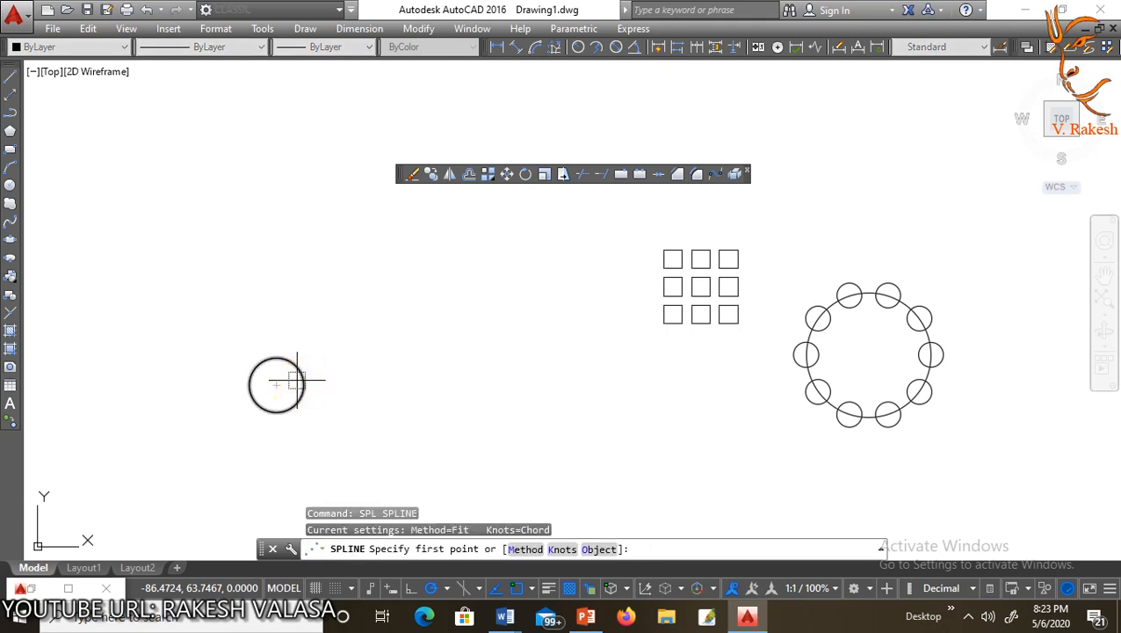
{"action": "left_click", "coordinate": [276, 384]}
{"action": "left_click", "coordinate": [339, 321]}
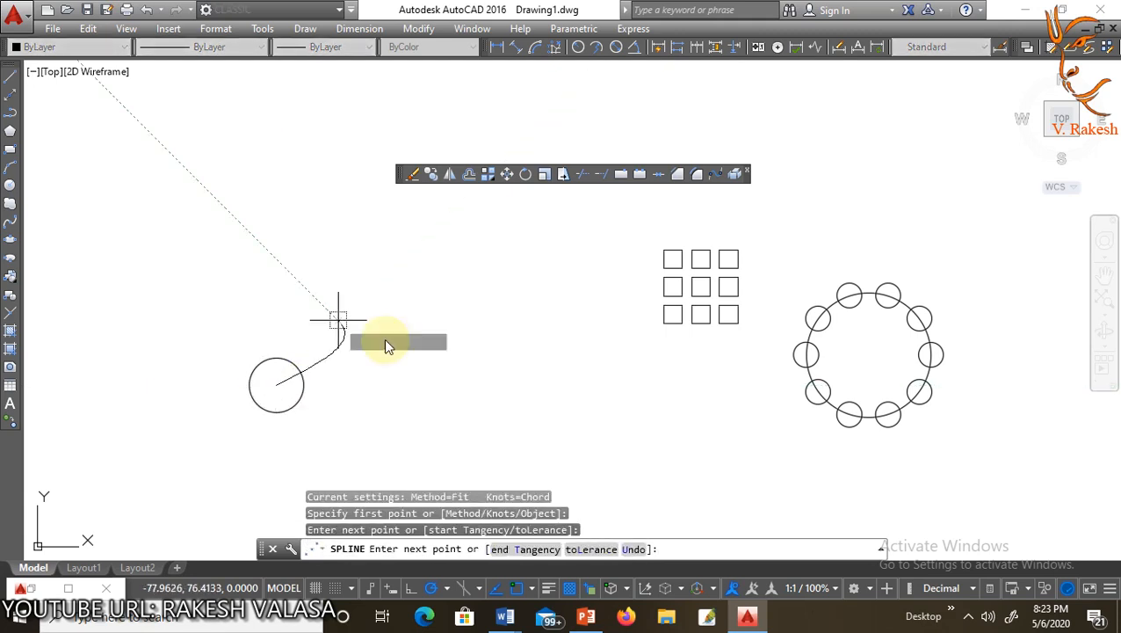
{"action": "left_click", "coordinate": [438, 372]}
{"action": "left_click", "coordinate": [522, 286]}
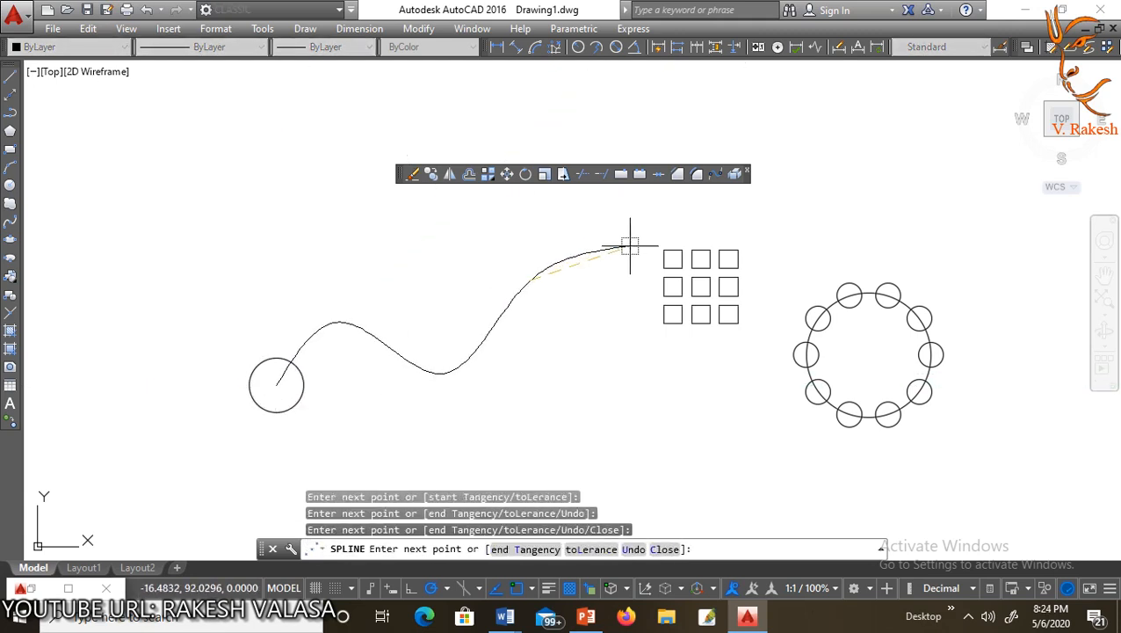
{"action": "left_click", "coordinate": [629, 246]}
{"action": "key", "text": "Escape"}
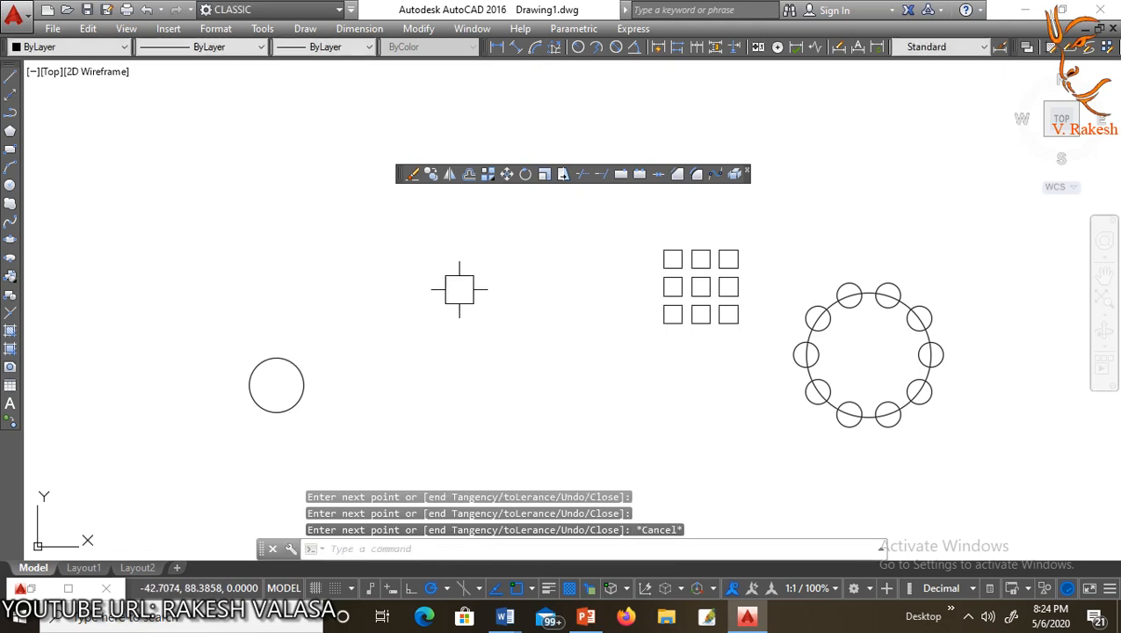
Step: Draw a wavy fit-point spline starting at the left circle's centre and ending just left of the array of squares
{"action": "type", "text": "spl"}
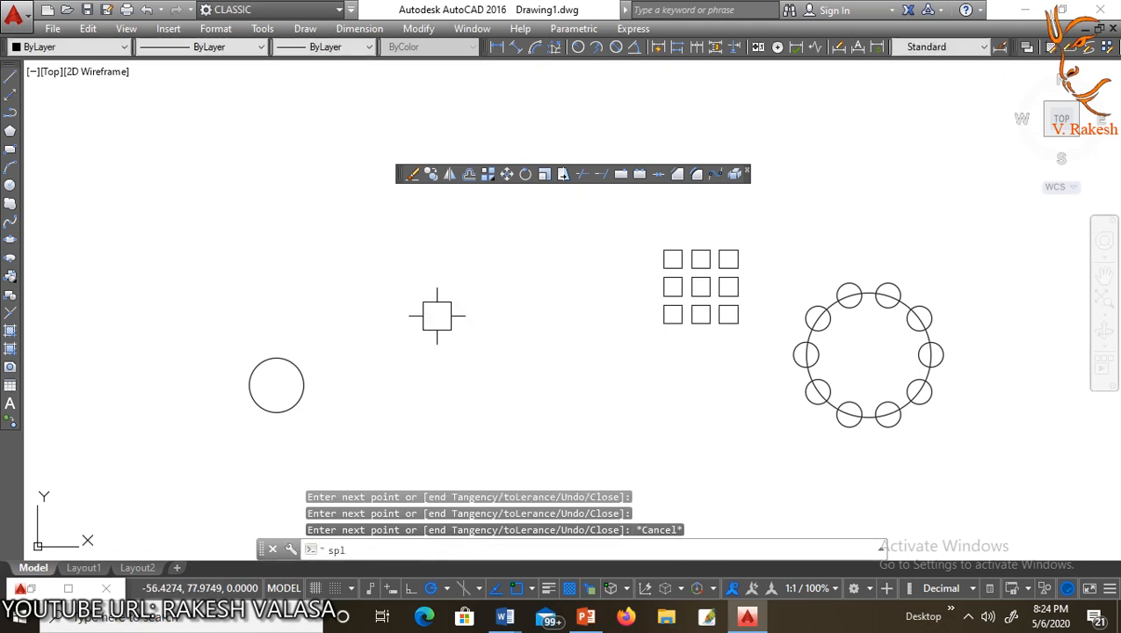
{"action": "key", "text": "Return"}
{"action": "left_click", "coordinate": [276, 383]}
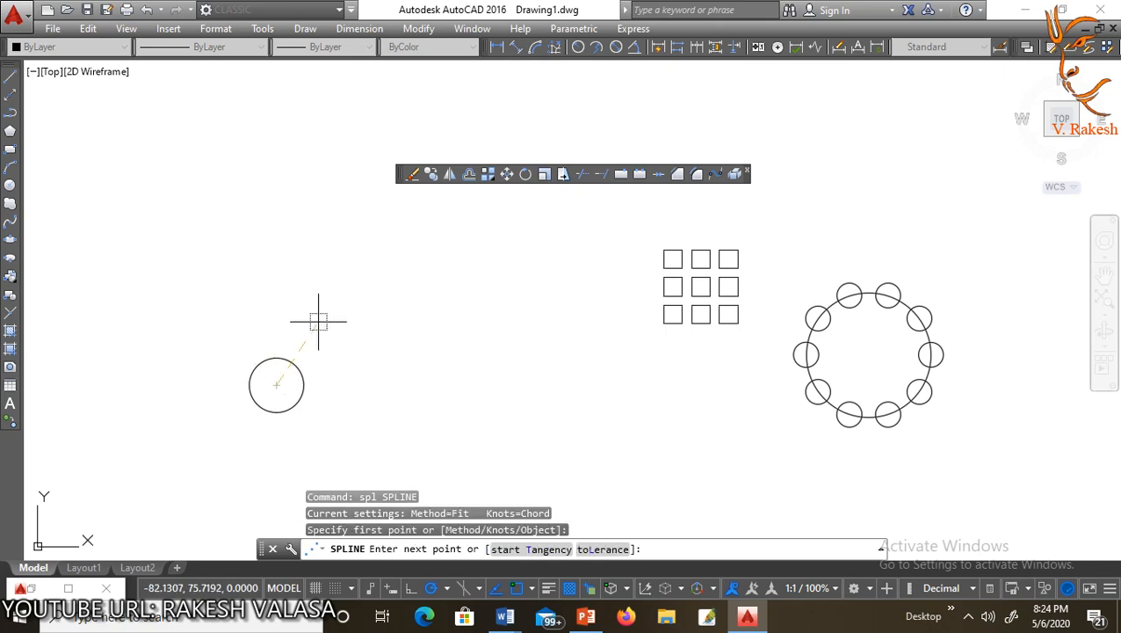
{"action": "left_click", "coordinate": [326, 312]}
{"action": "left_click", "coordinate": [442, 355]}
{"action": "left_click", "coordinate": [480, 328]}
{"action": "left_click", "coordinate": [570, 248]}
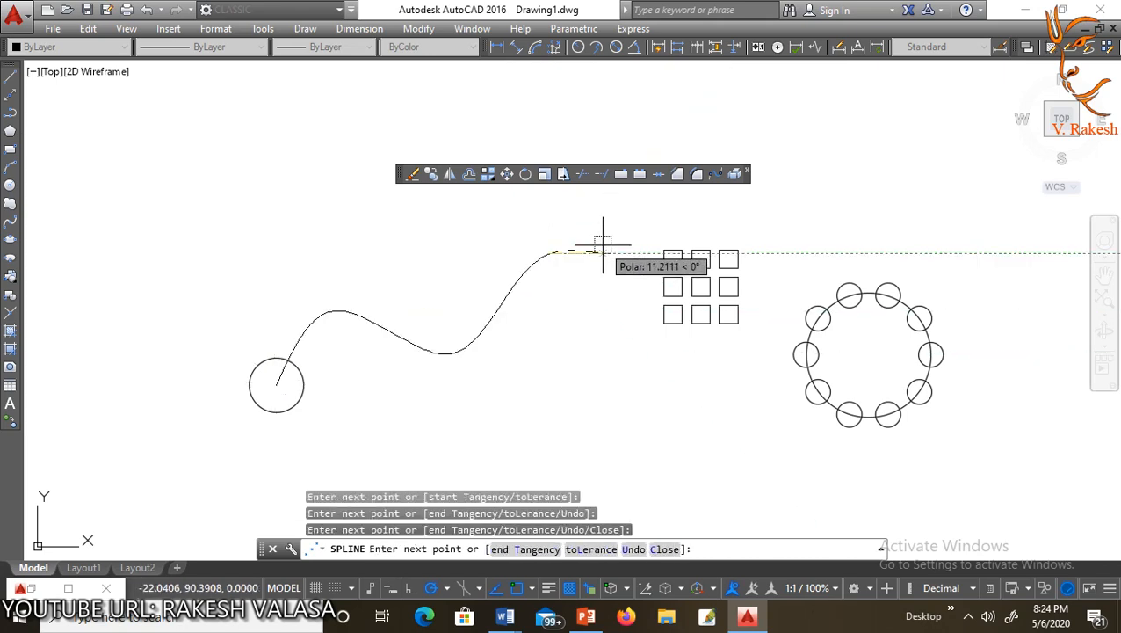
{"action": "left_click", "coordinate": [603, 246]}
{"action": "key", "text": "Return"}
{"action": "key", "text": "Return"}
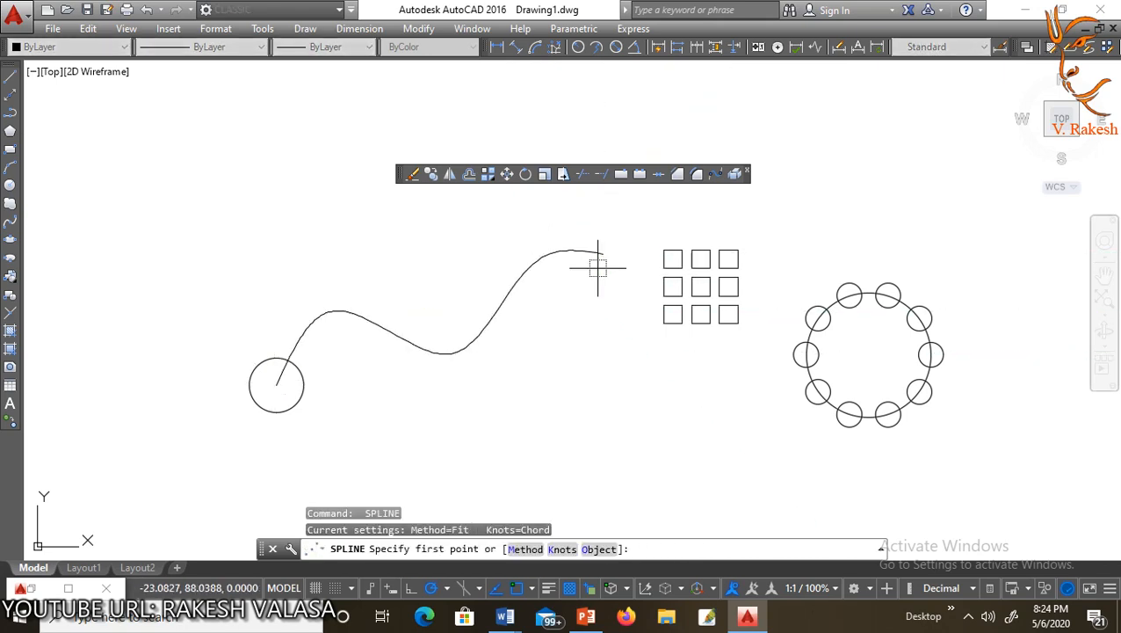
{"action": "key", "text": "Escape"}
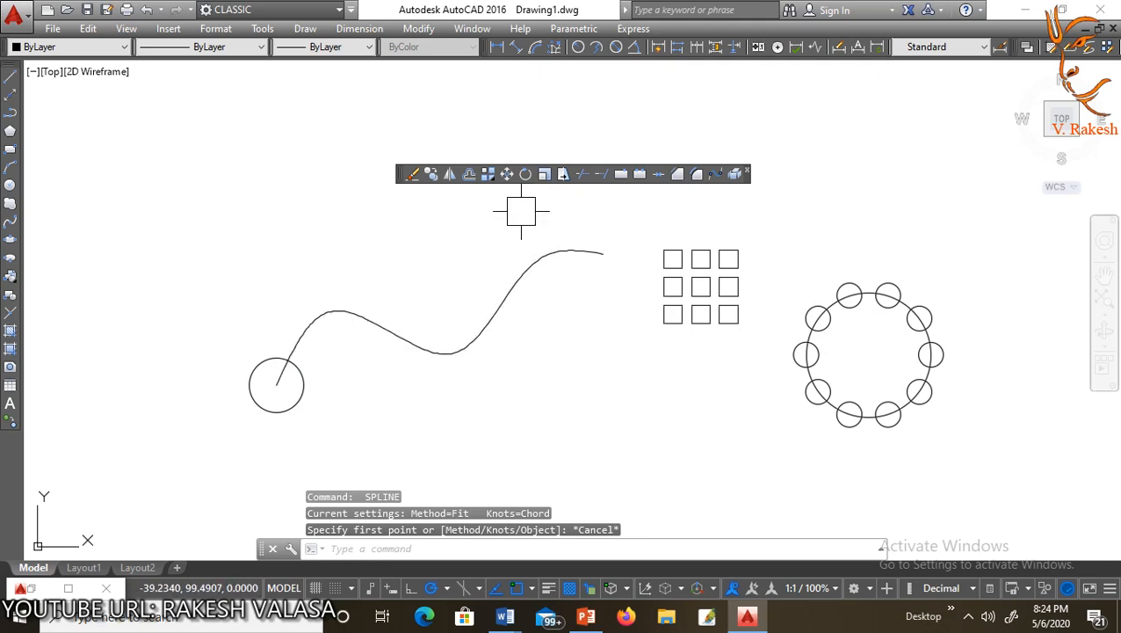
Step: Create a path array of the left circle along the wavy spline, keeping the default spacing and item count
{"action": "type", "text": "ar"}
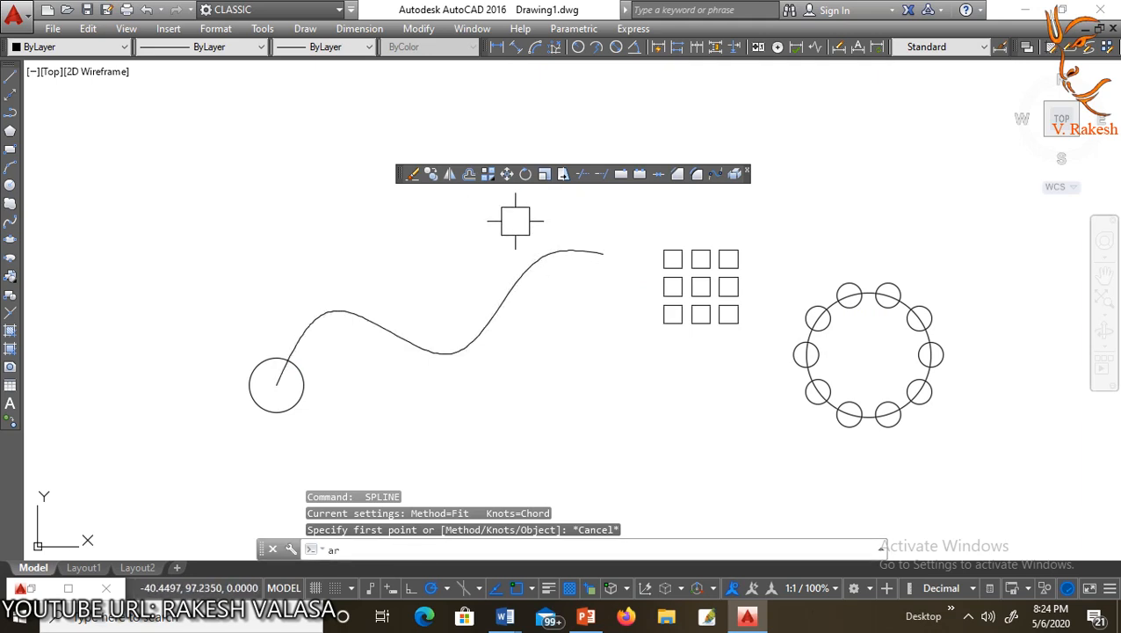
{"action": "key", "text": "Return"}
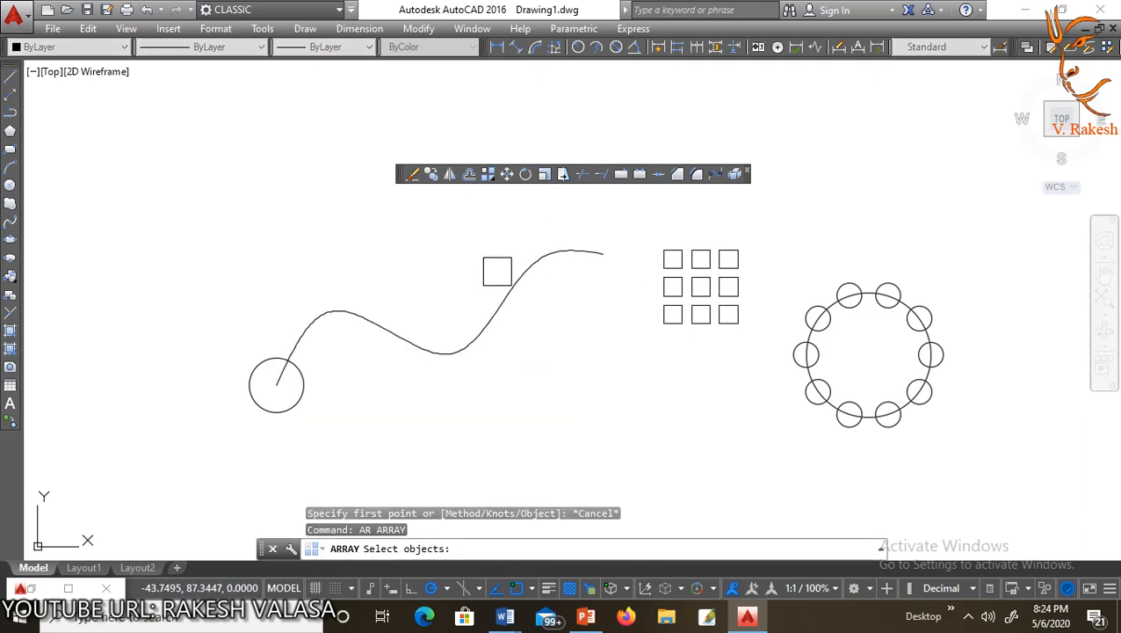
{"action": "left_click", "coordinate": [297, 407]}
{"action": "key", "text": "Return"}
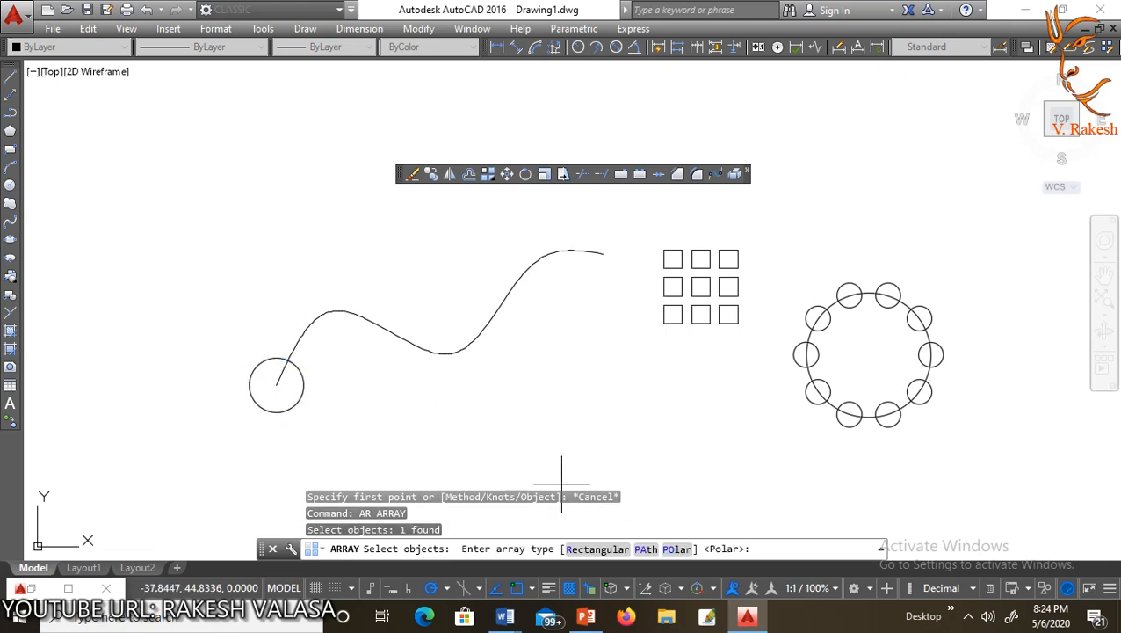
{"action": "left_click", "coordinate": [642, 549]}
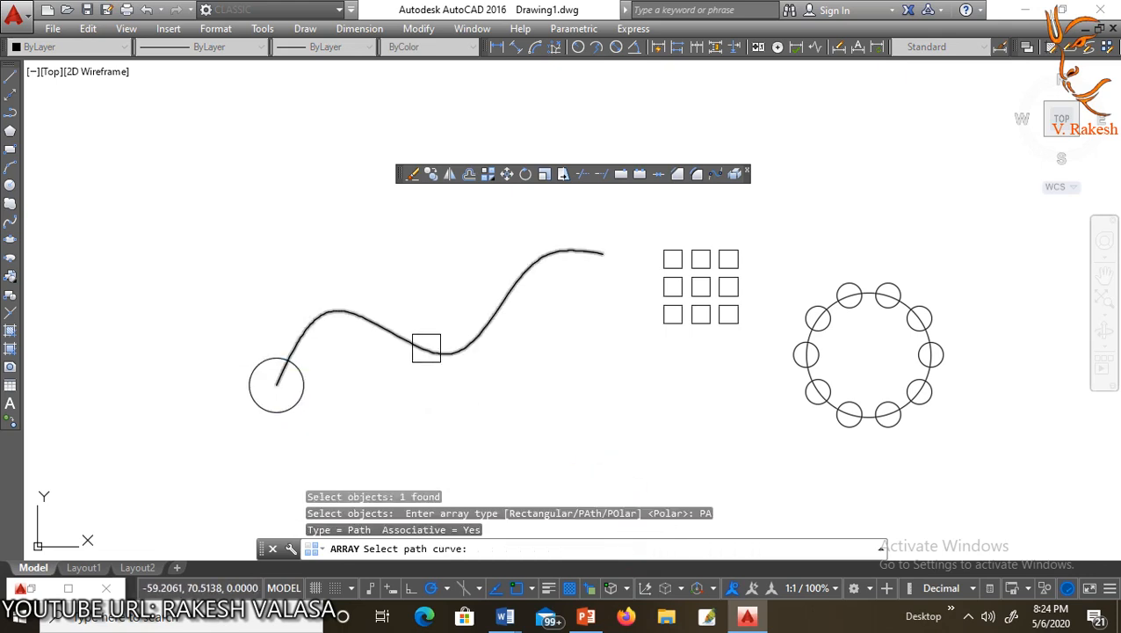
{"action": "left_click", "coordinate": [426, 346]}
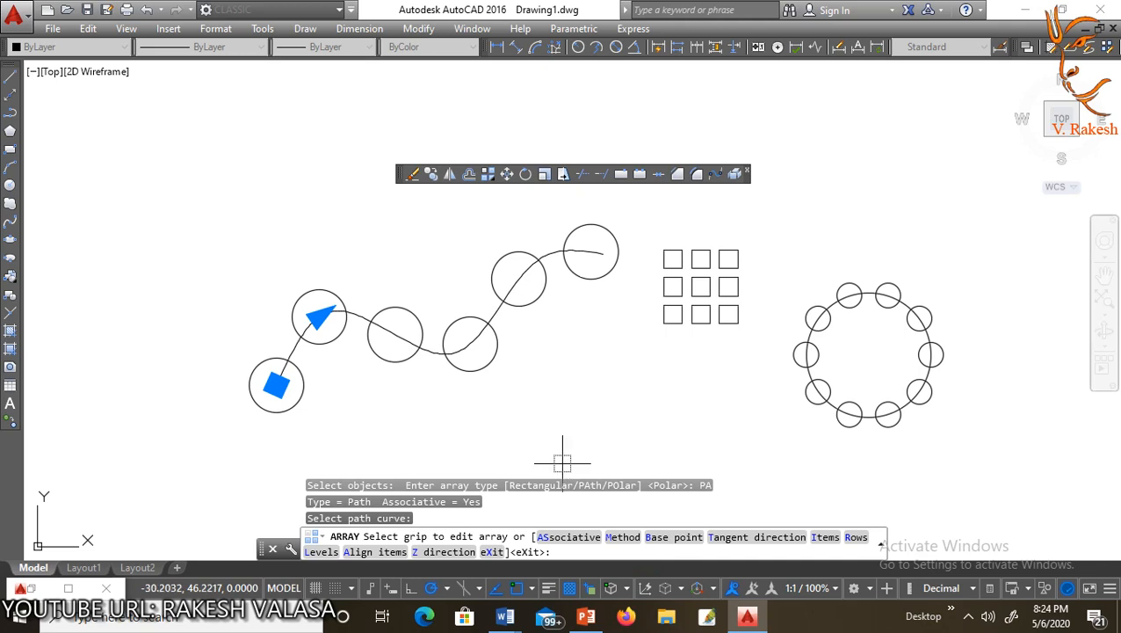
{"action": "key", "text": "Escape"}
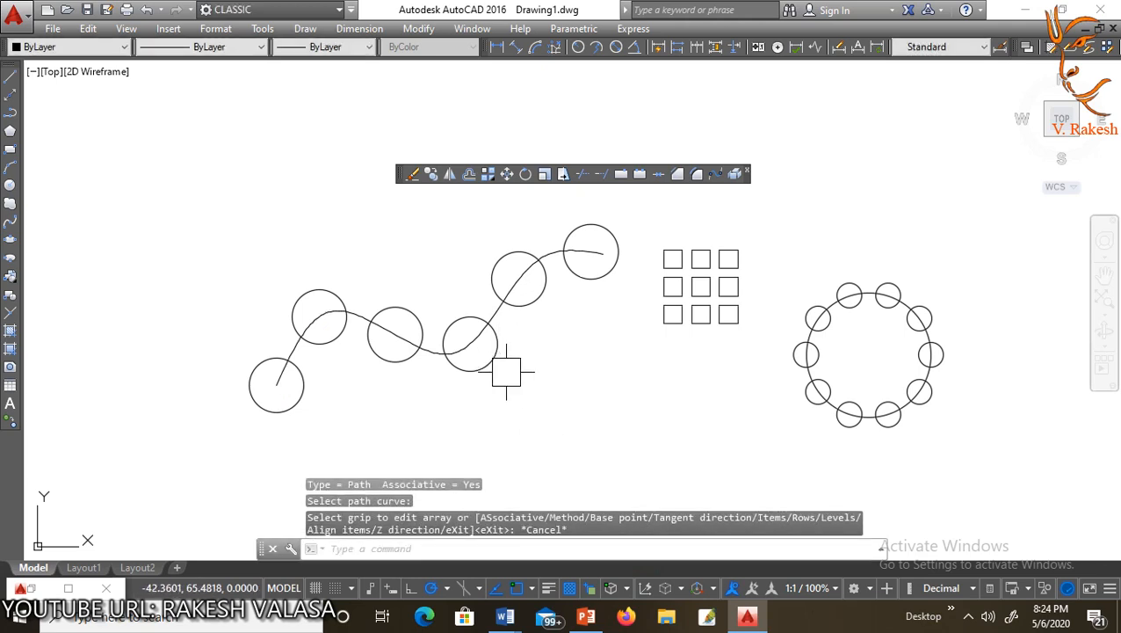
Step: Erase every object in the drawing
{"action": "scroll", "coordinate": [530, 367], "scroll_direction": "down", "scroll_amount": 2}
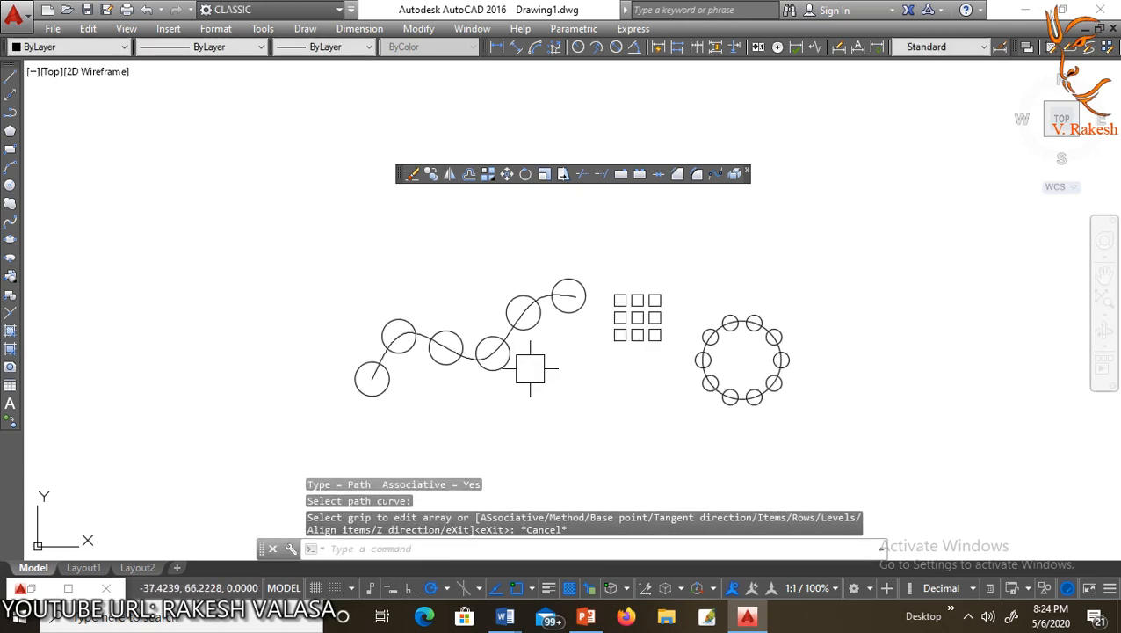
{"action": "key", "text": "ctrl+a"}
{"action": "key", "text": "Delete"}
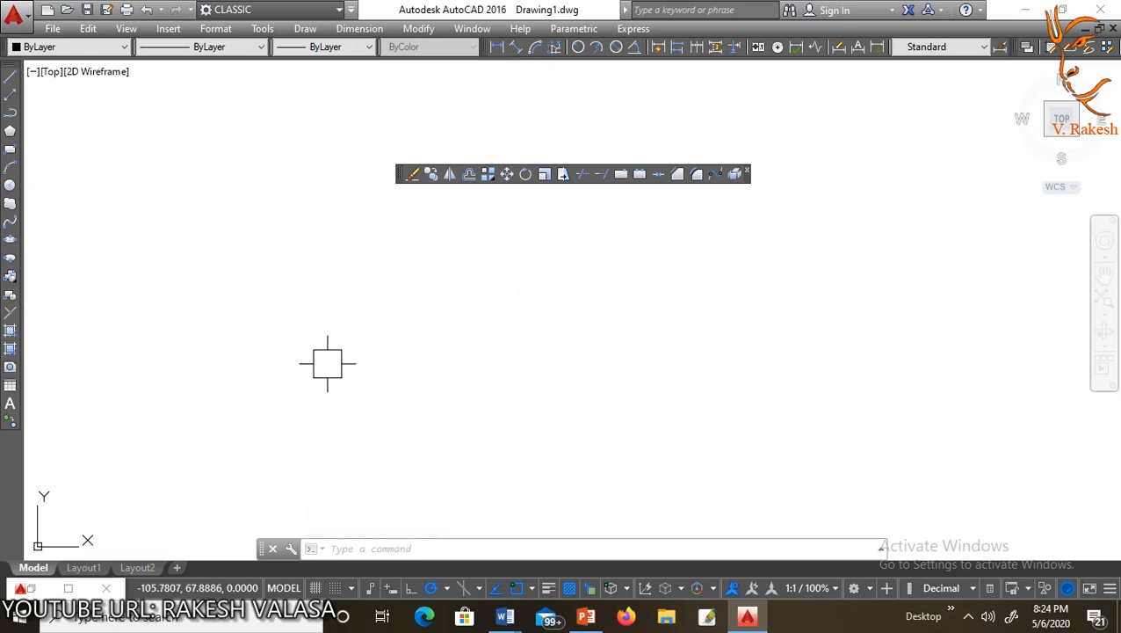
Step: Draw a freehand-sized horizontal rectangle, about twice as wide as it is high, in the emptied drawing
{"action": "type", "text": "rec"}
{"action": "key", "text": "Return"}
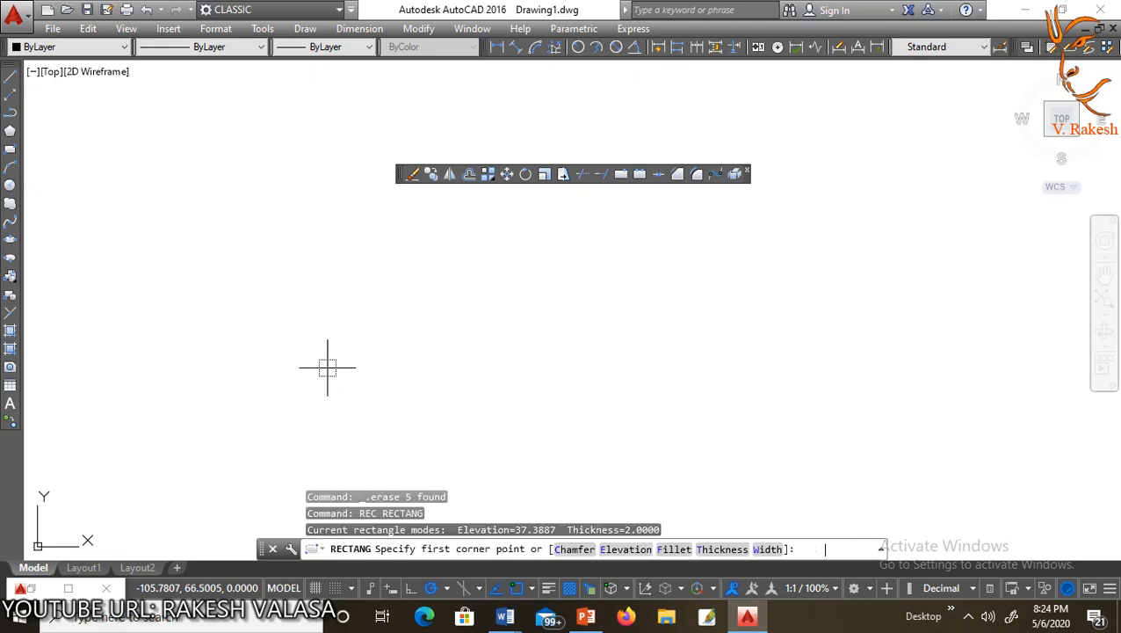
{"action": "left_click", "coordinate": [342, 335]}
{"action": "left_click", "coordinate": [477, 404]}
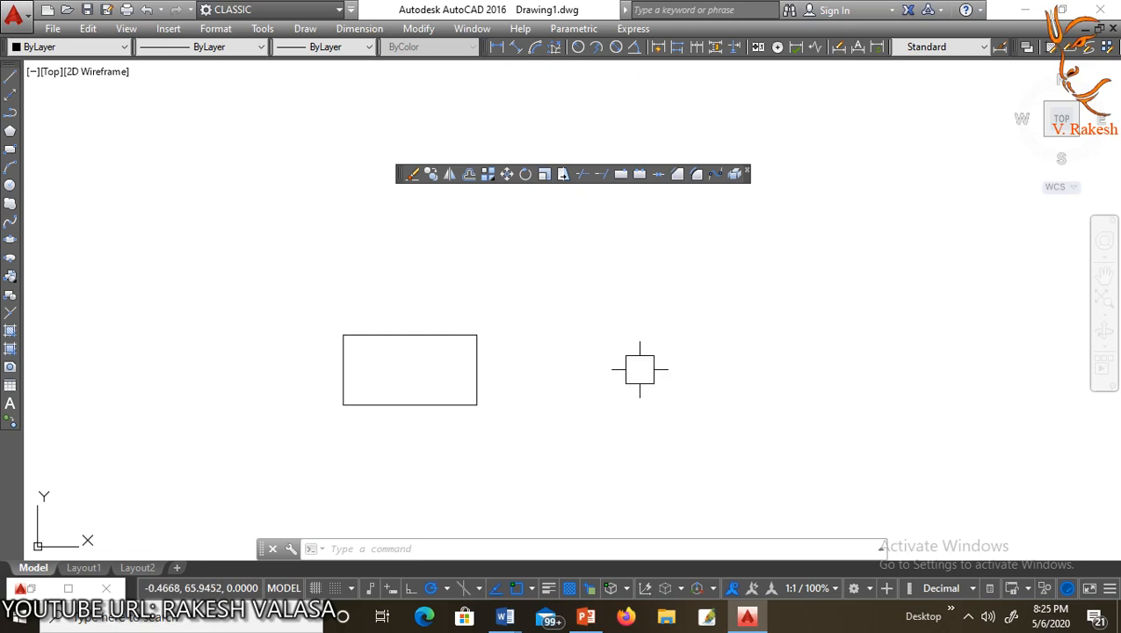
Step: Rotate the rectangle by 45 degrees about its lower-left corner
{"action": "type", "text": "ro"}
{"action": "key", "text": "Return"}
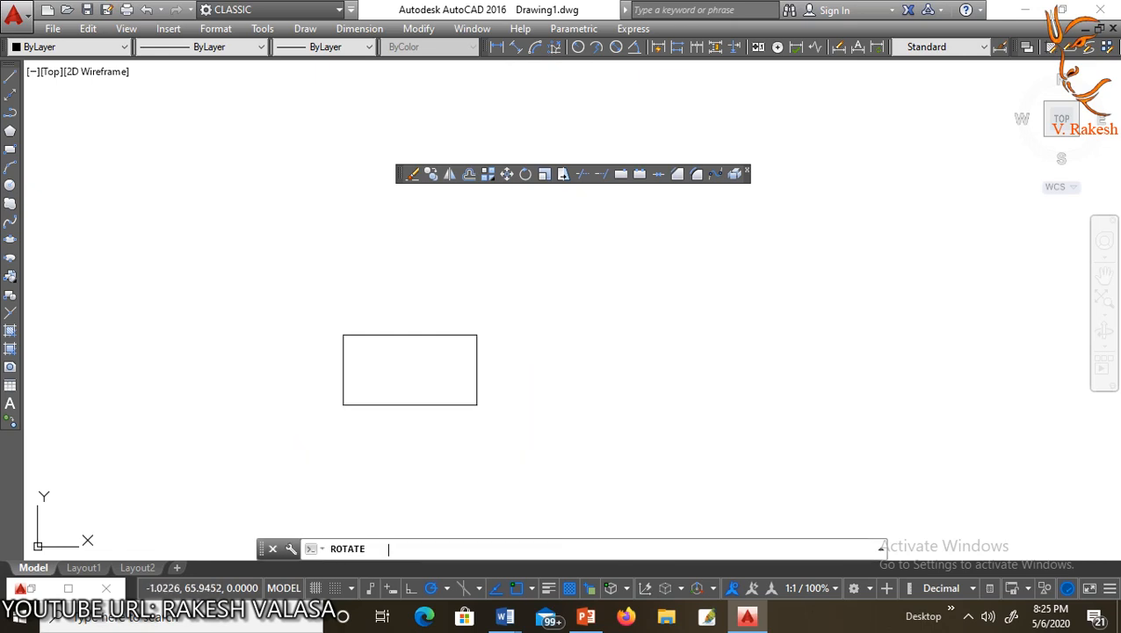
{"action": "left_click", "coordinate": [446, 403]}
{"action": "key", "text": "Return"}
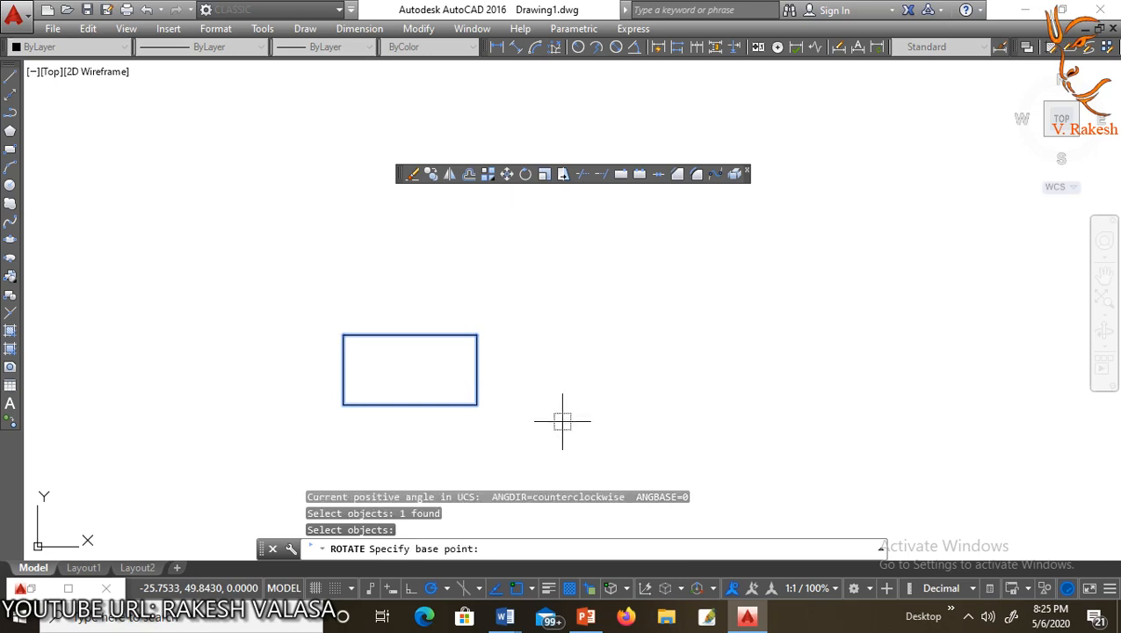
{"action": "left_click", "coordinate": [343, 405]}
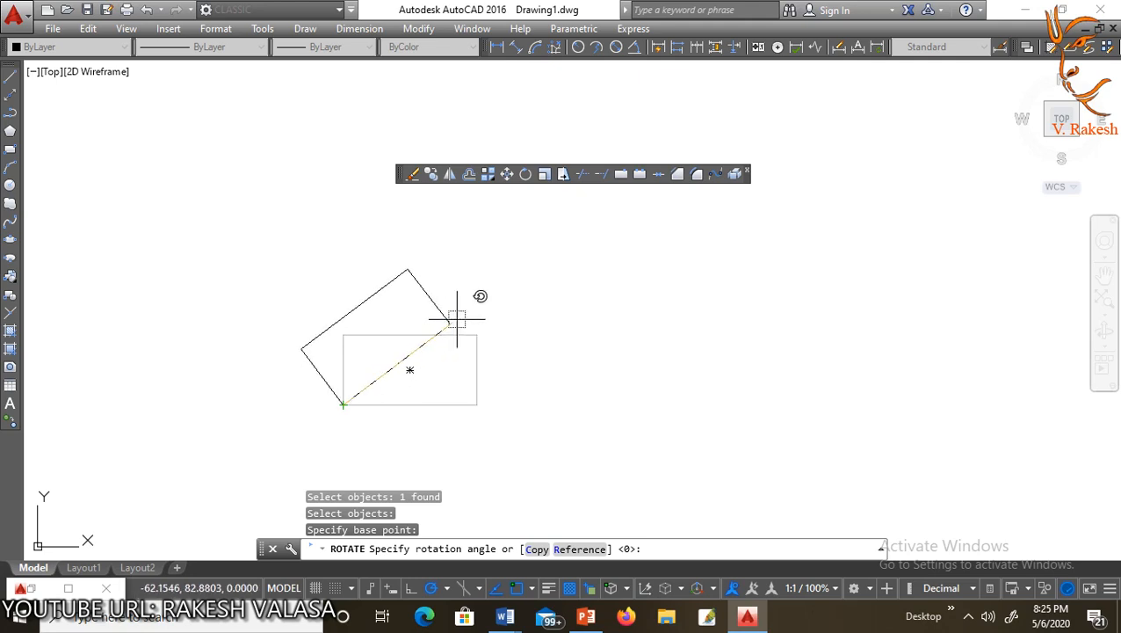
{"action": "type", "text": "45"}
{"action": "key", "text": "Return"}
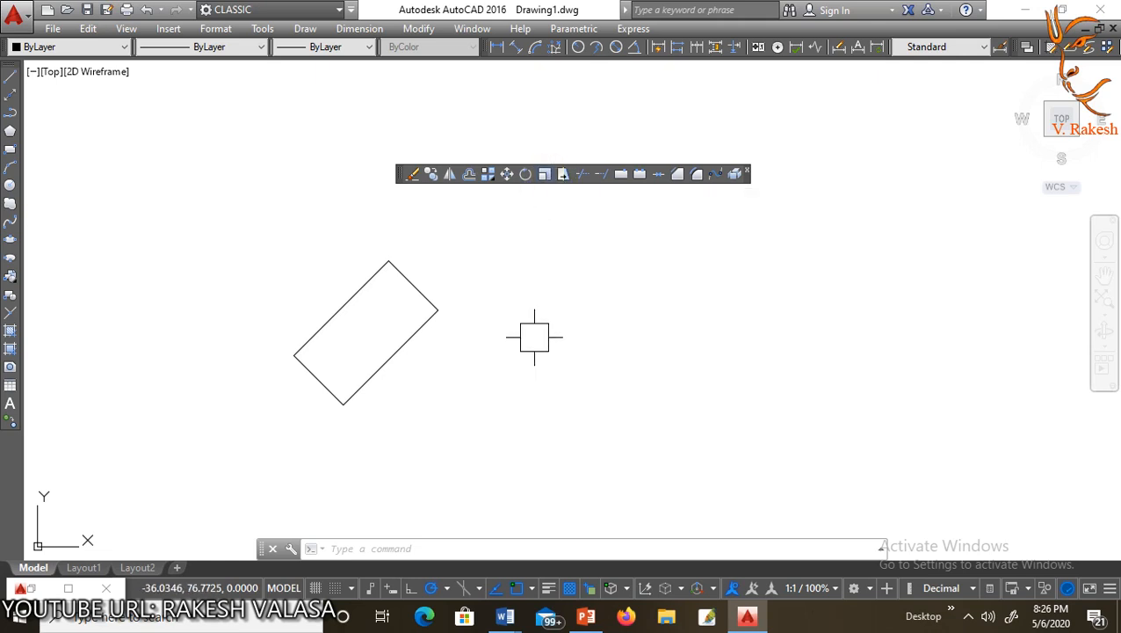
Step: Scale the tilted rectangle by a factor of 2 about its lowest corner
{"action": "type", "text": "s"}
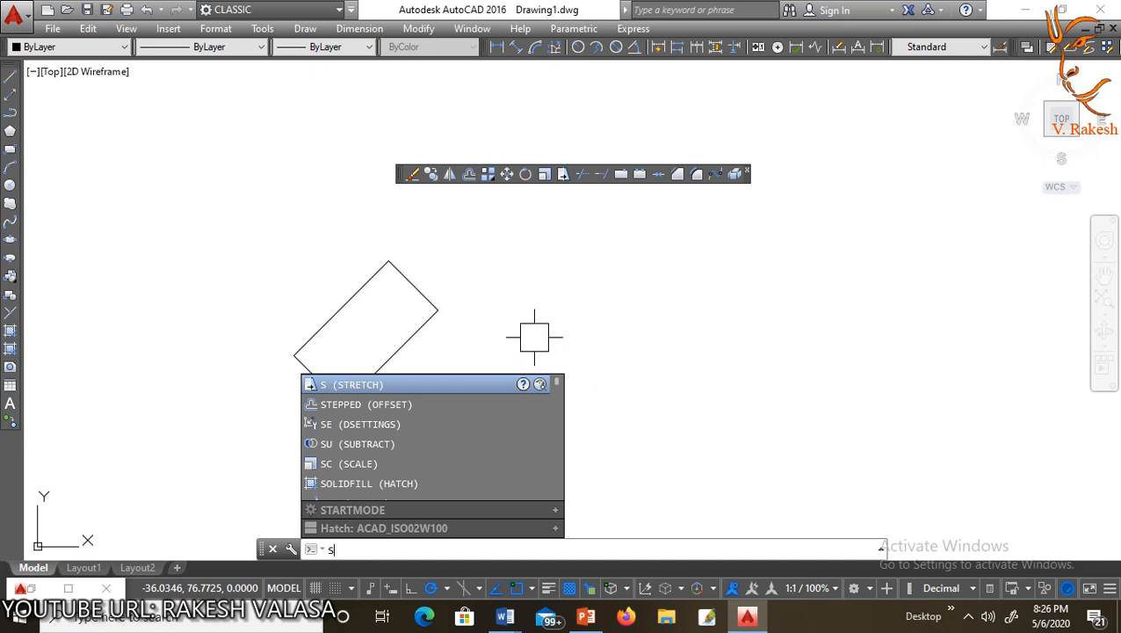
{"action": "type", "text": "c"}
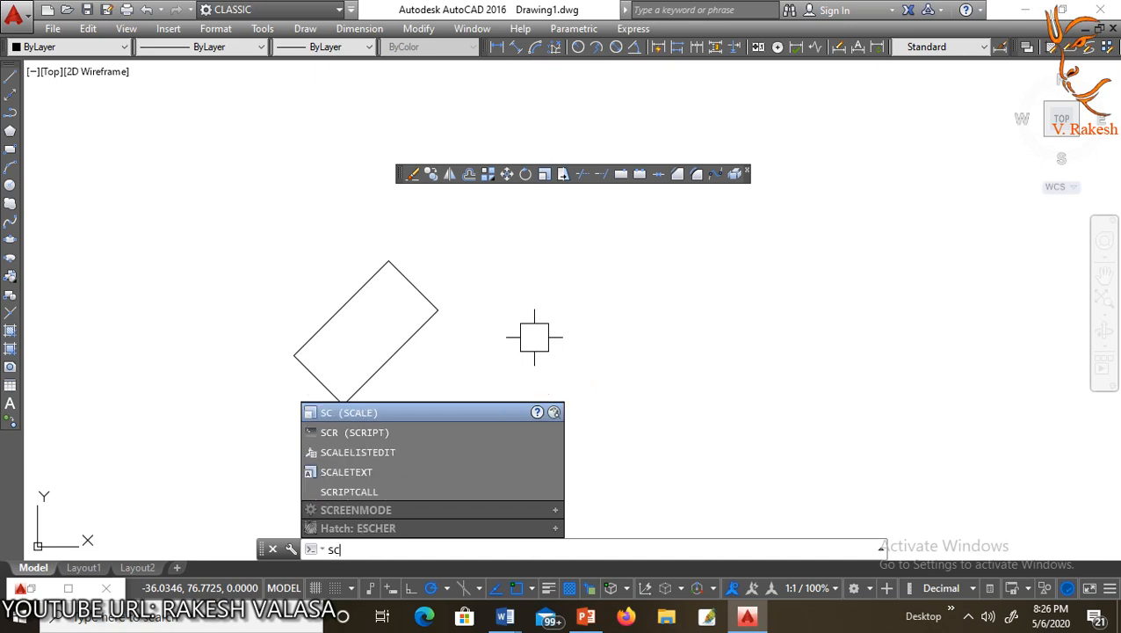
{"action": "key", "text": "Return"}
{"action": "left_click", "coordinate": [366, 370]}
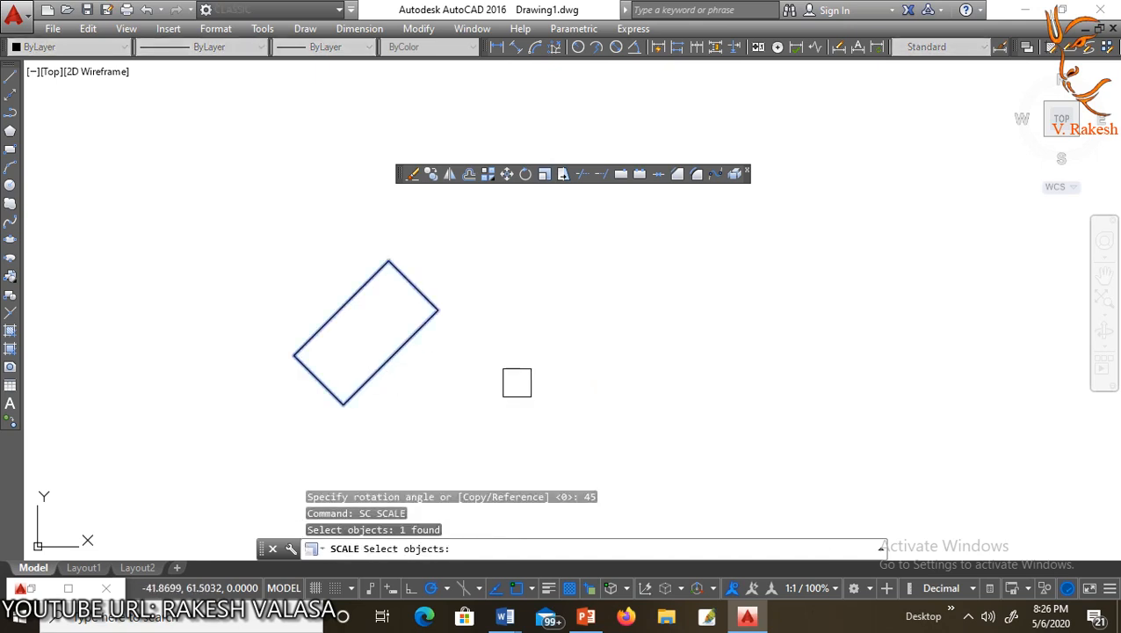
{"action": "key", "text": "Return"}
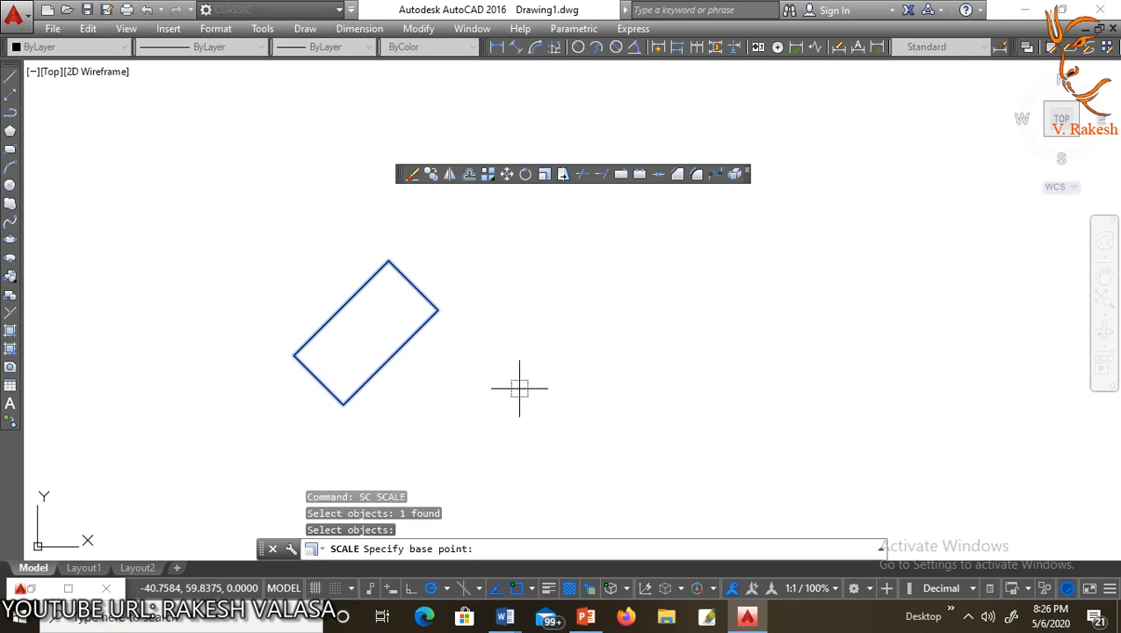
{"action": "left_click", "coordinate": [342, 406]}
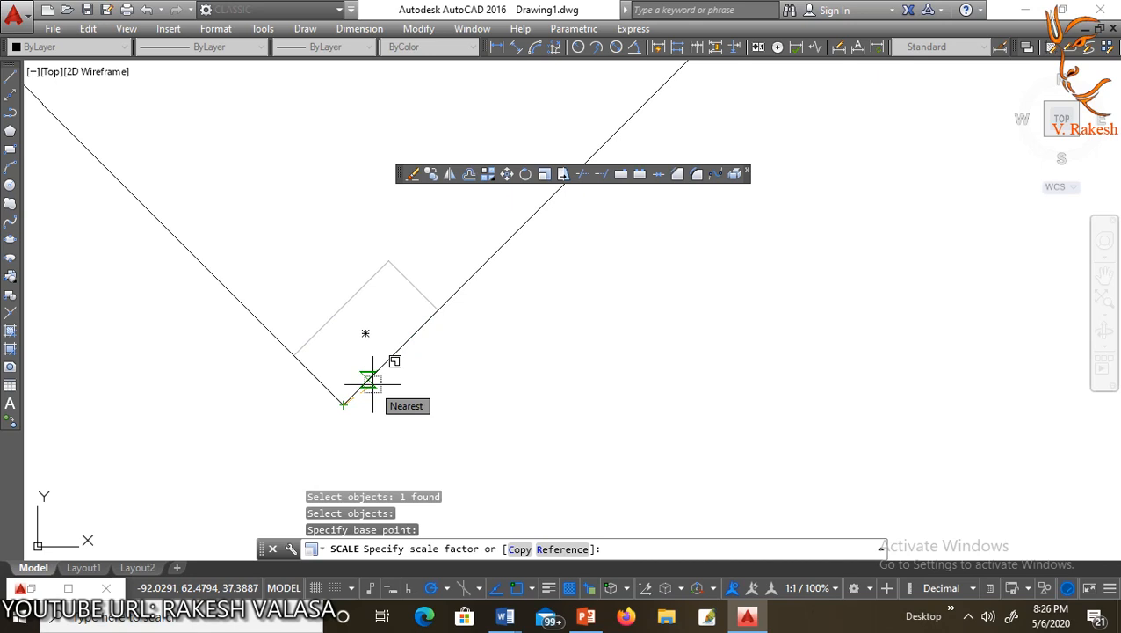
{"action": "type", "text": "2"}
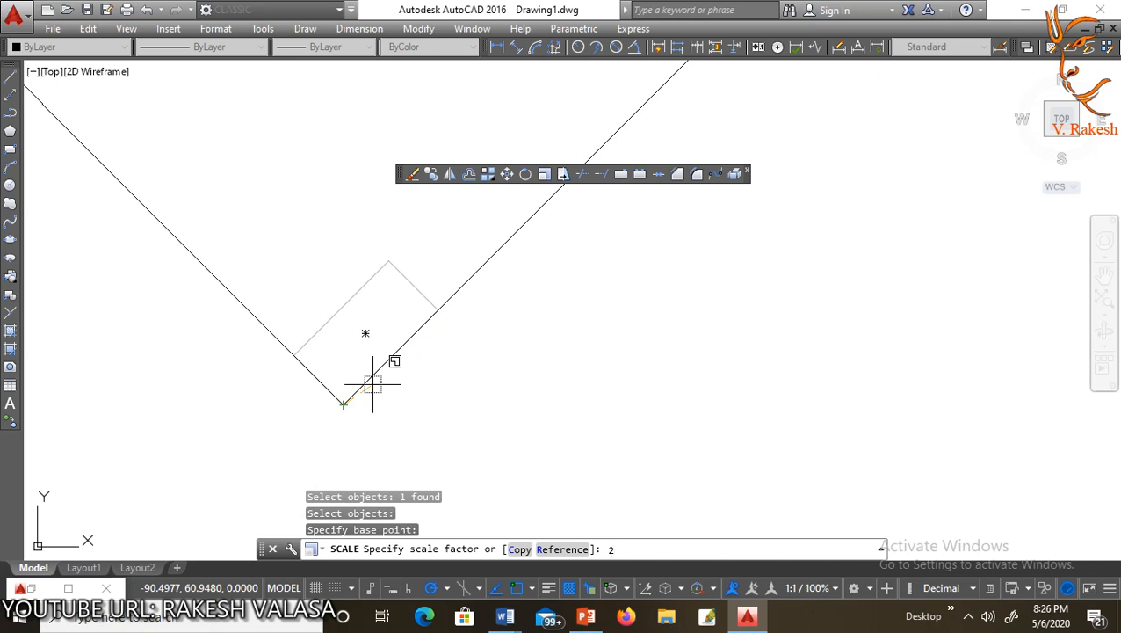
{"action": "key", "text": "Return"}
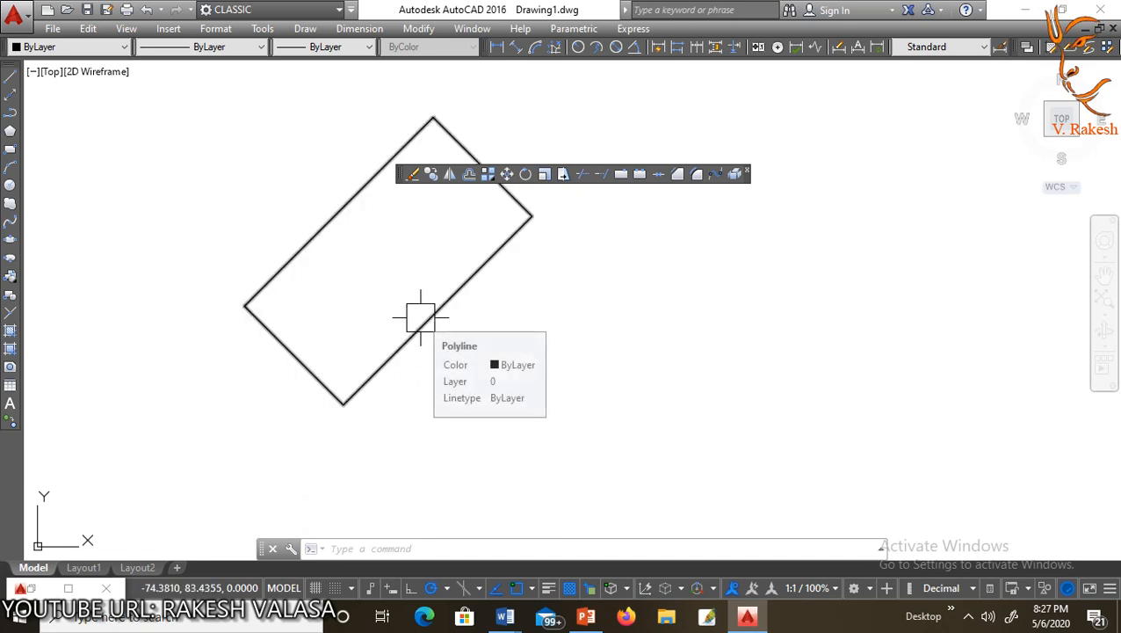
Step: Scale the enlarged rectangle by a factor of 0.5 about its lowest corner
{"action": "type", "text": "sc"}
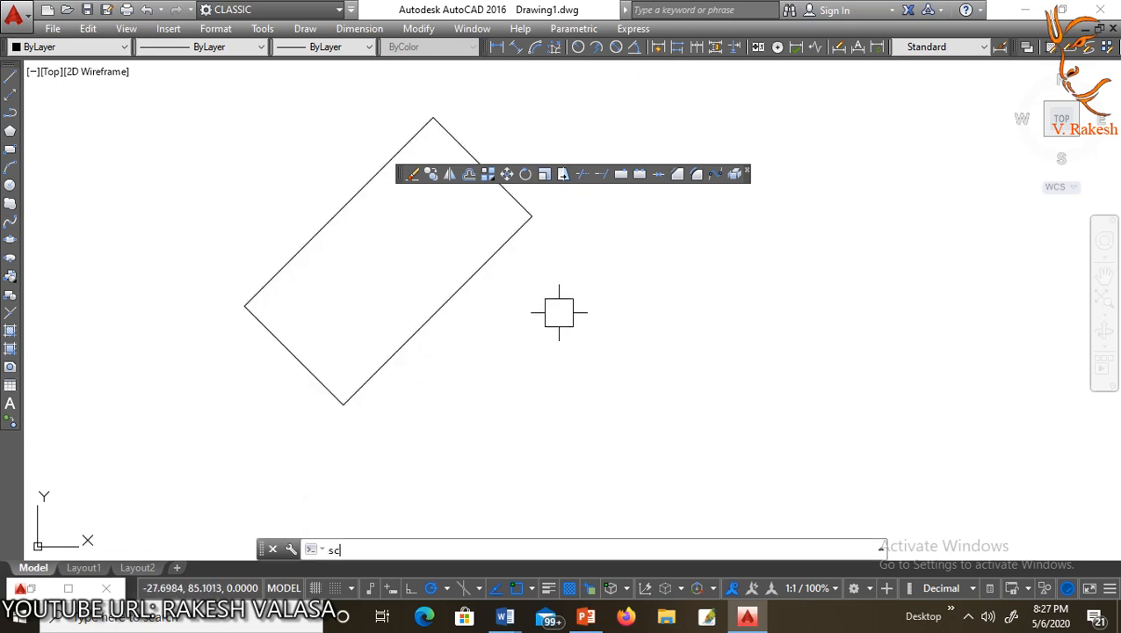
{"action": "key", "text": "Return"}
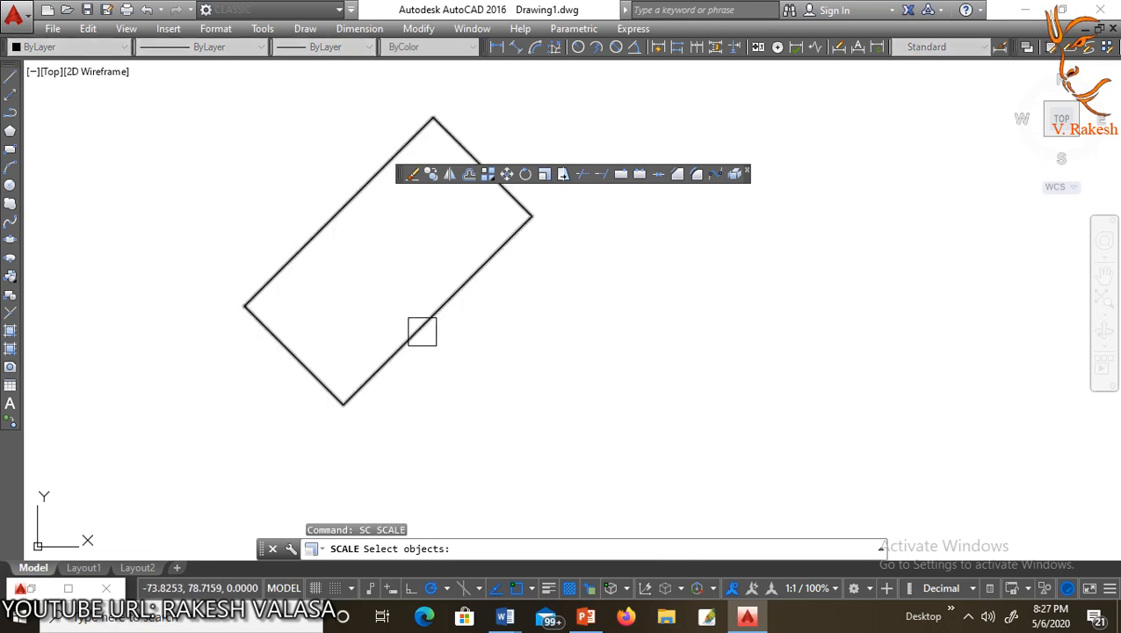
{"action": "left_click", "coordinate": [420, 327]}
{"action": "key", "text": "Return"}
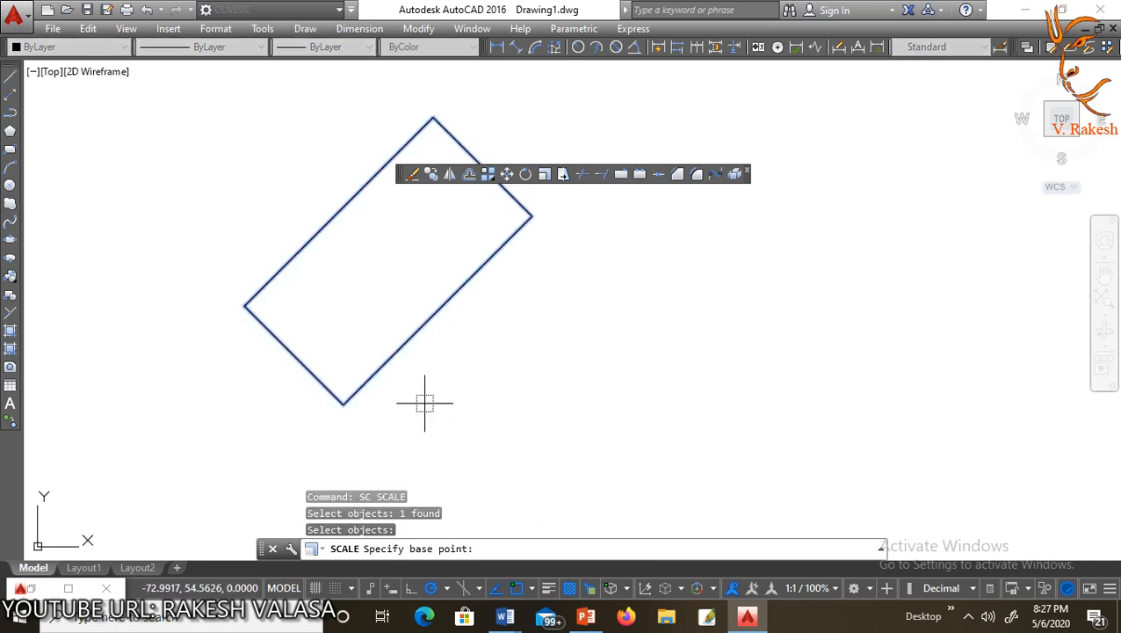
{"action": "left_click", "coordinate": [344, 401]}
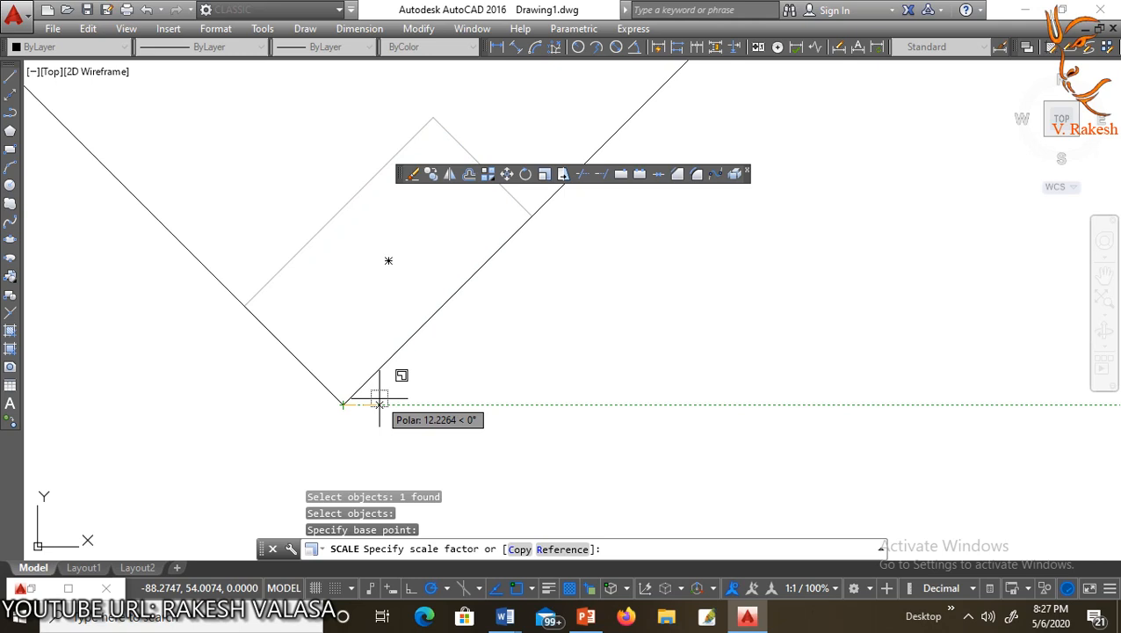
{"action": "type", "text": "0."}
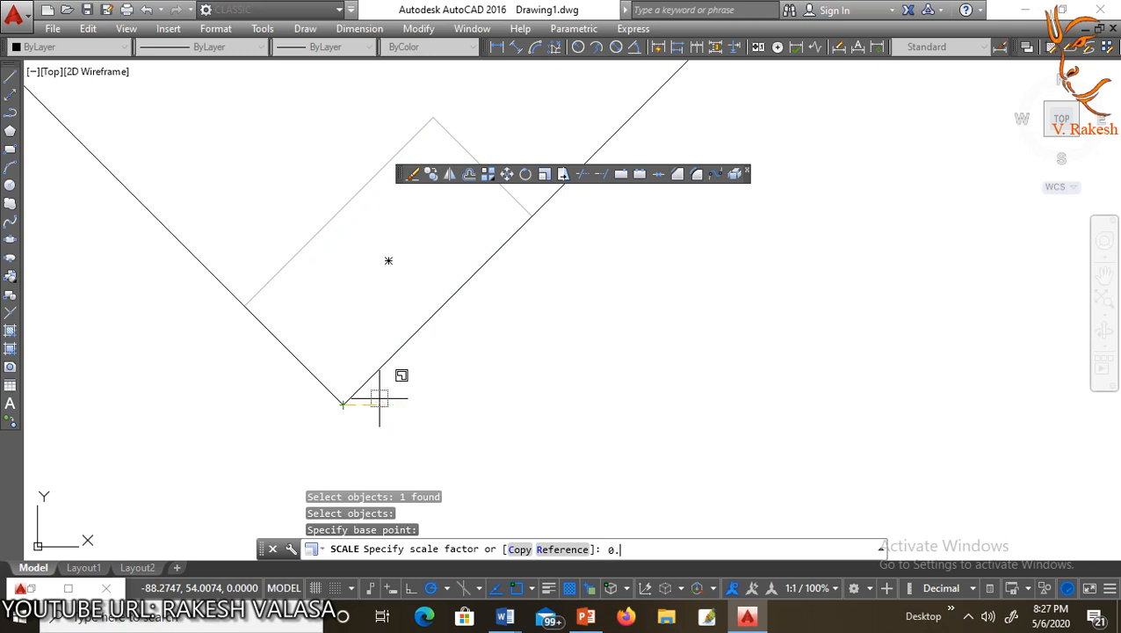
{"action": "type", "text": "5"}
{"action": "key", "text": "Return"}
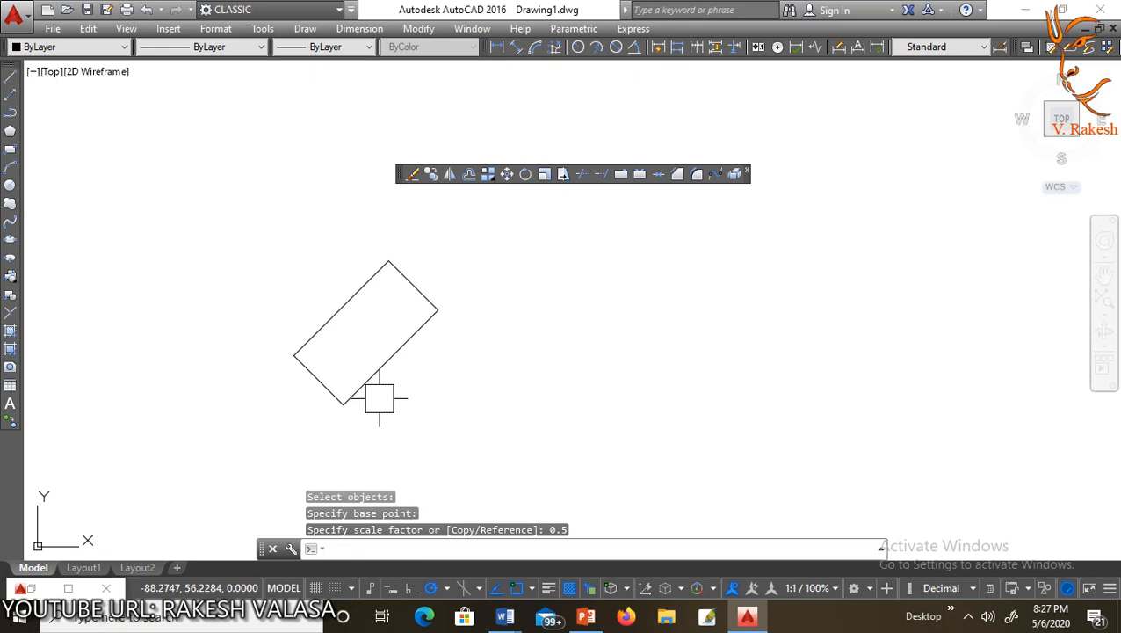
{"action": "key", "text": "Escape"}
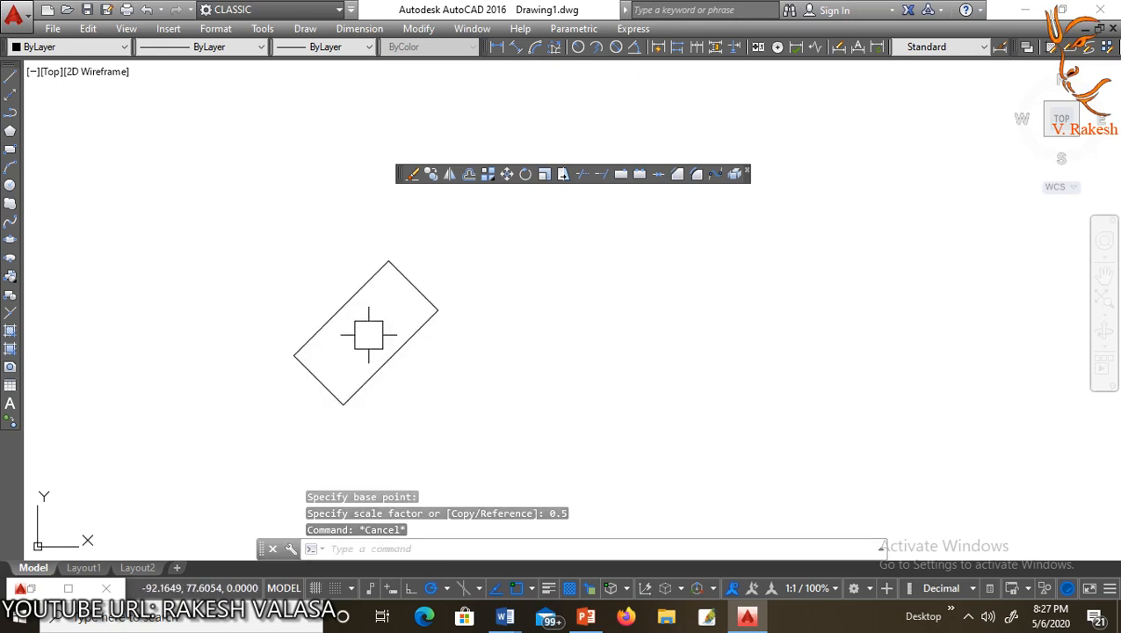
Step: Erase the tilted rectangle from the drawing
{"action": "left_click", "coordinate": [391, 356]}
{"action": "mouse_move", "coordinate": [391, 356]}
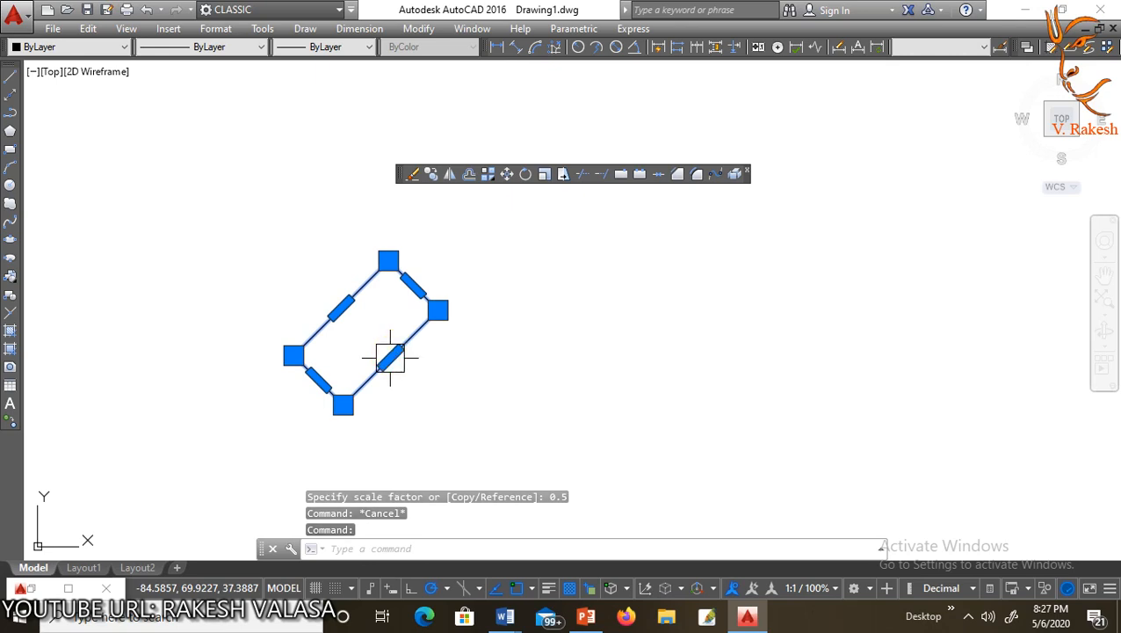
{"action": "key", "text": "Delete"}
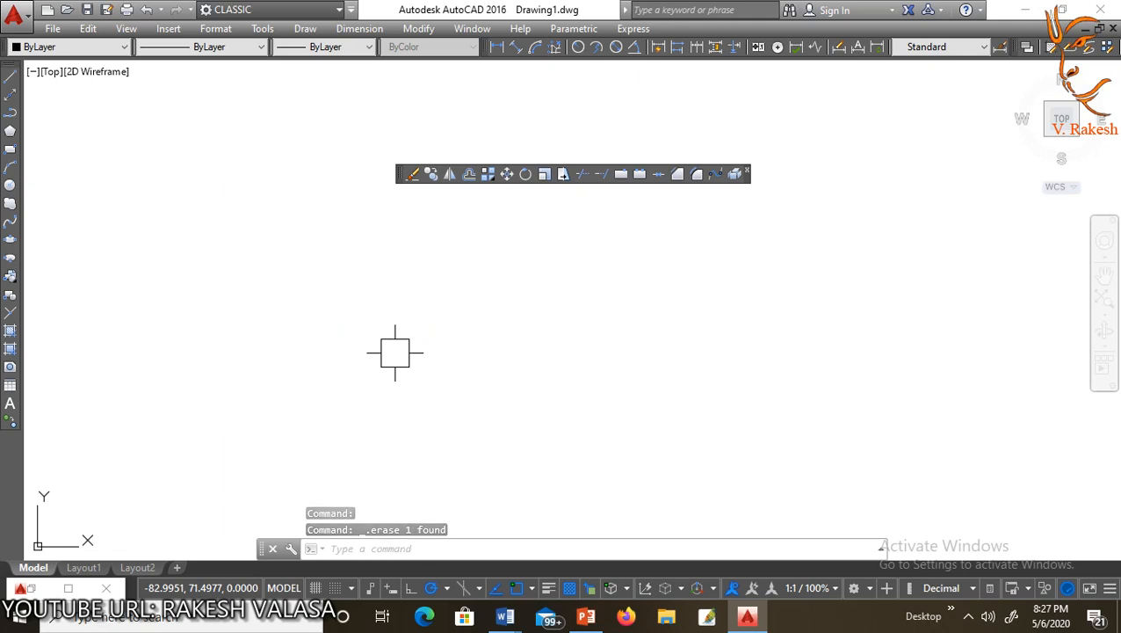
Step: Draw a closed U-shaped outline with lines, with a notch about 22 units deep and a left arm wider than the right
{"action": "type", "text": "L"}
{"action": "key", "text": "Return"}
{"action": "left_click", "coordinate": [414, 422]}
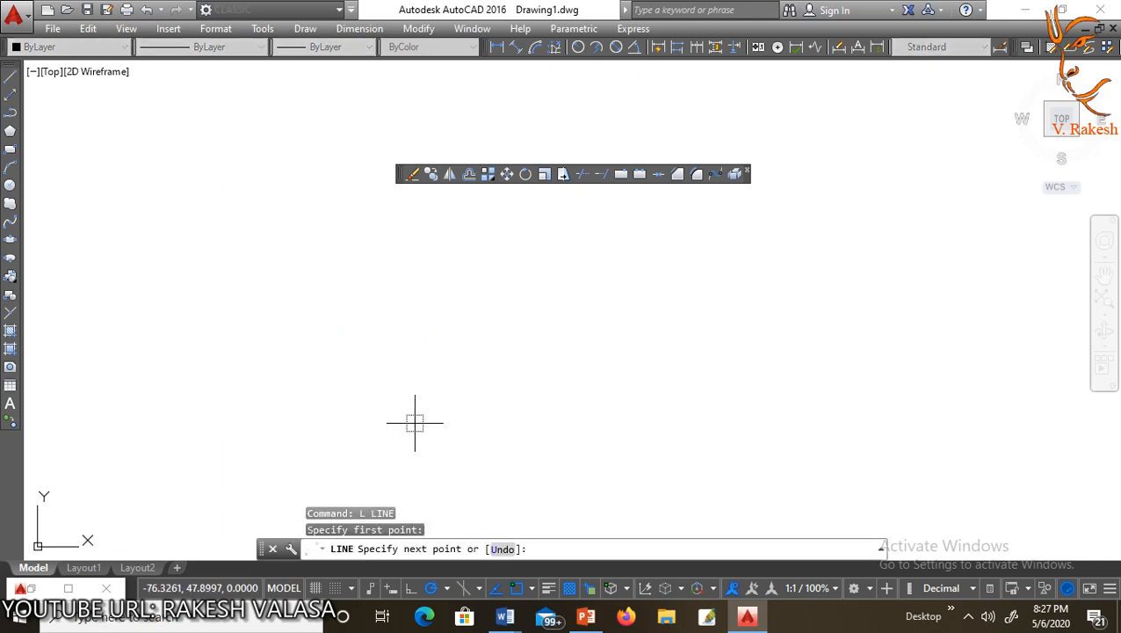
{"action": "left_click", "coordinate": [698, 422]}
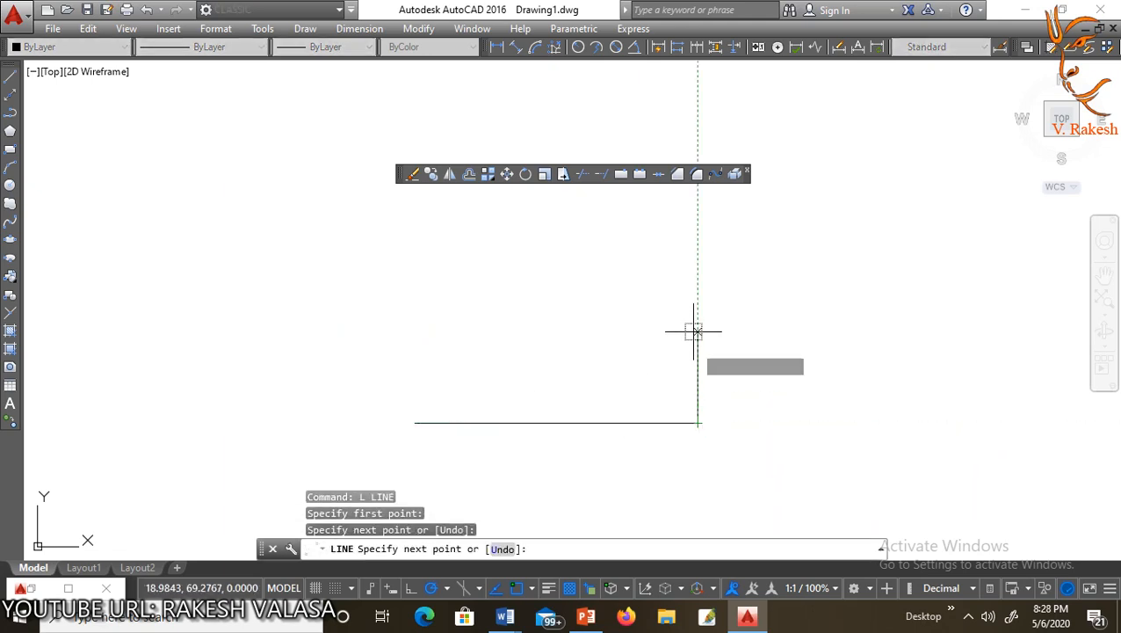
{"action": "left_click", "coordinate": [698, 313]}
{"action": "left_click", "coordinate": [660, 313]}
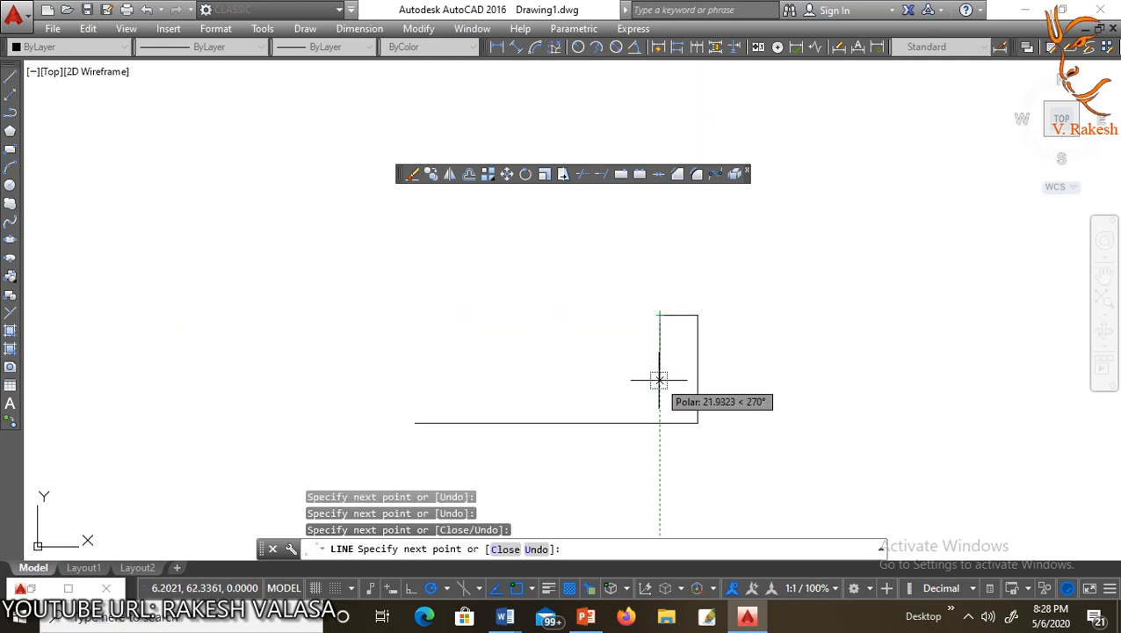
{"action": "left_click", "coordinate": [658, 381]}
{"action": "left_click", "coordinate": [496, 380]}
{"action": "left_click", "coordinate": [496, 315]}
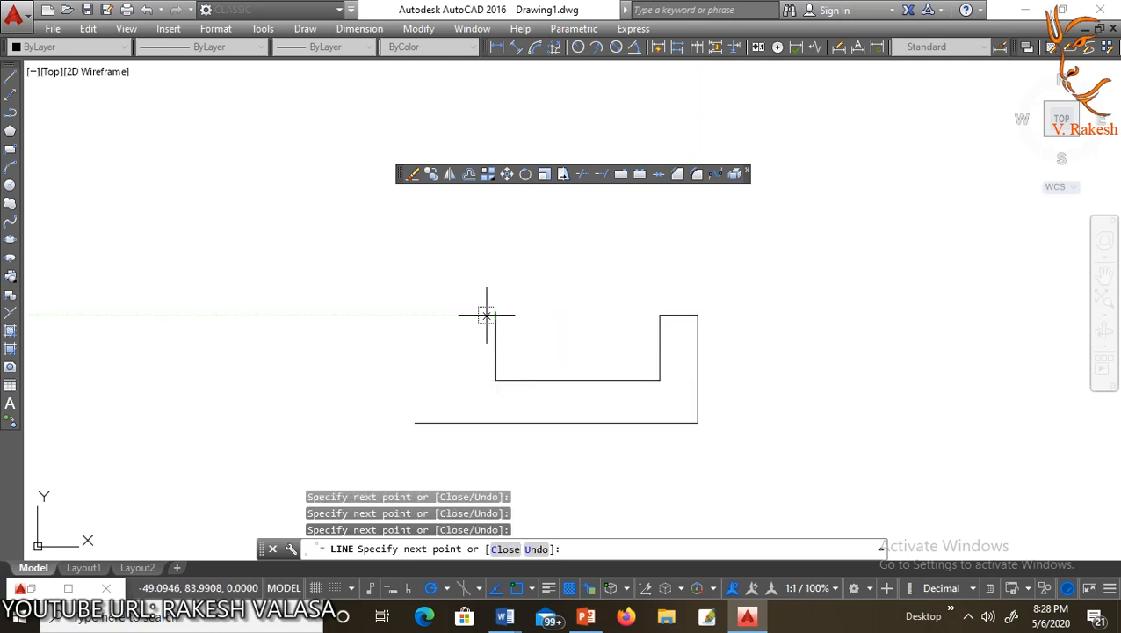
{"action": "left_click", "coordinate": [415, 316]}
{"action": "left_click", "coordinate": [415, 423]}
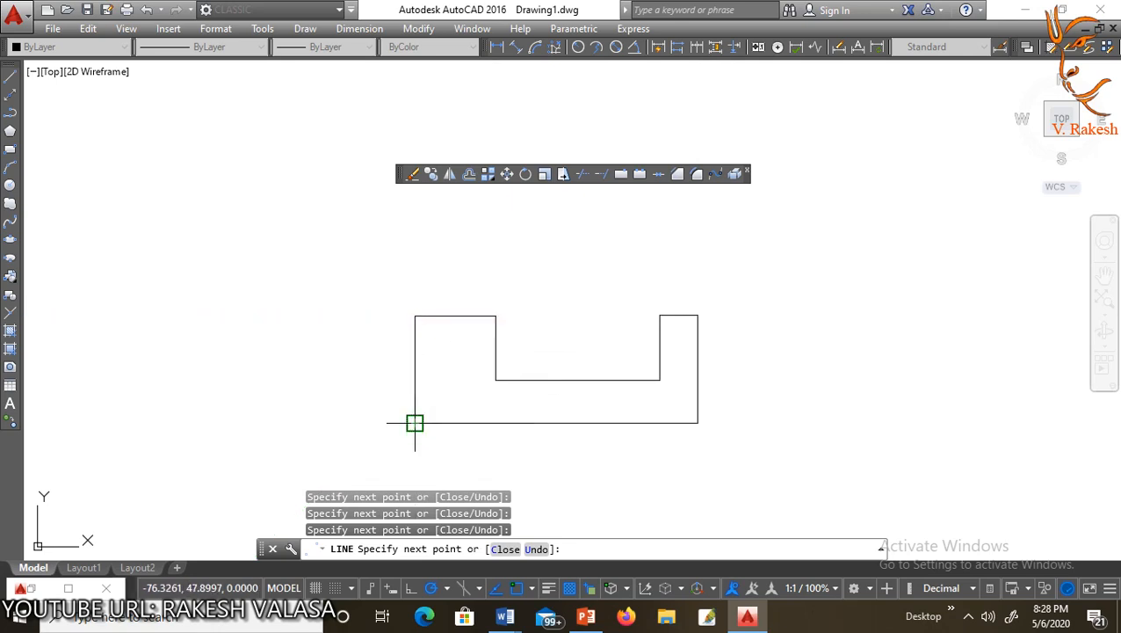
{"action": "key", "text": "Escape"}
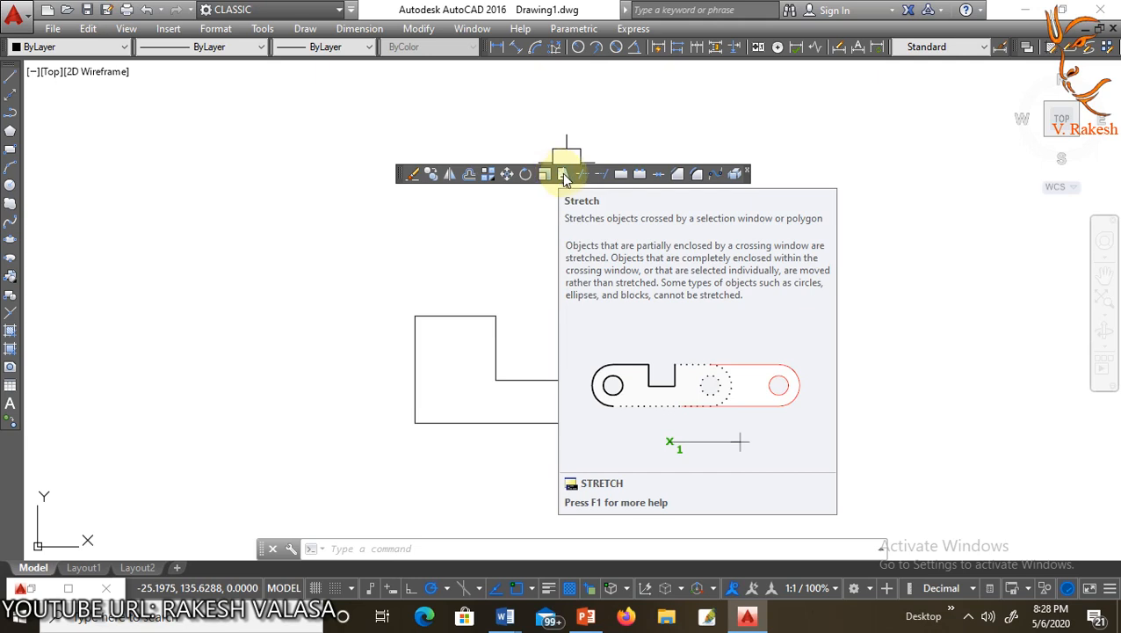
Step: Stretch the upper end of the U-shape's right arm up and to the right, using its top edge's midpoint as base point
{"action": "left_click", "coordinate": [565, 175]}
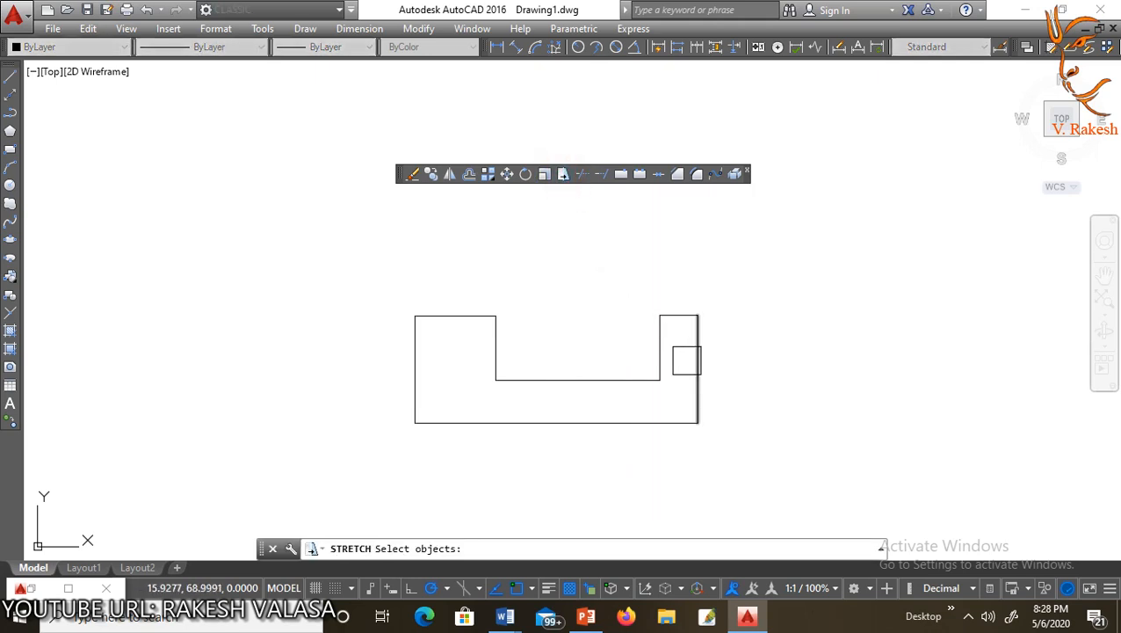
{"action": "left_click", "coordinate": [740, 354]}
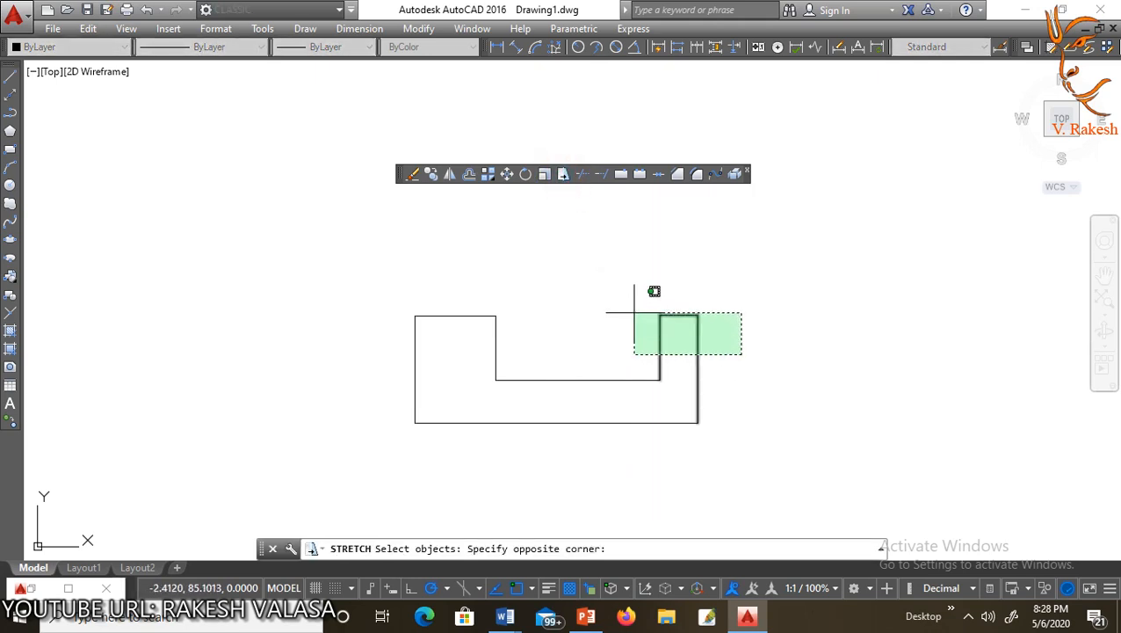
{"action": "left_click", "coordinate": [630, 297]}
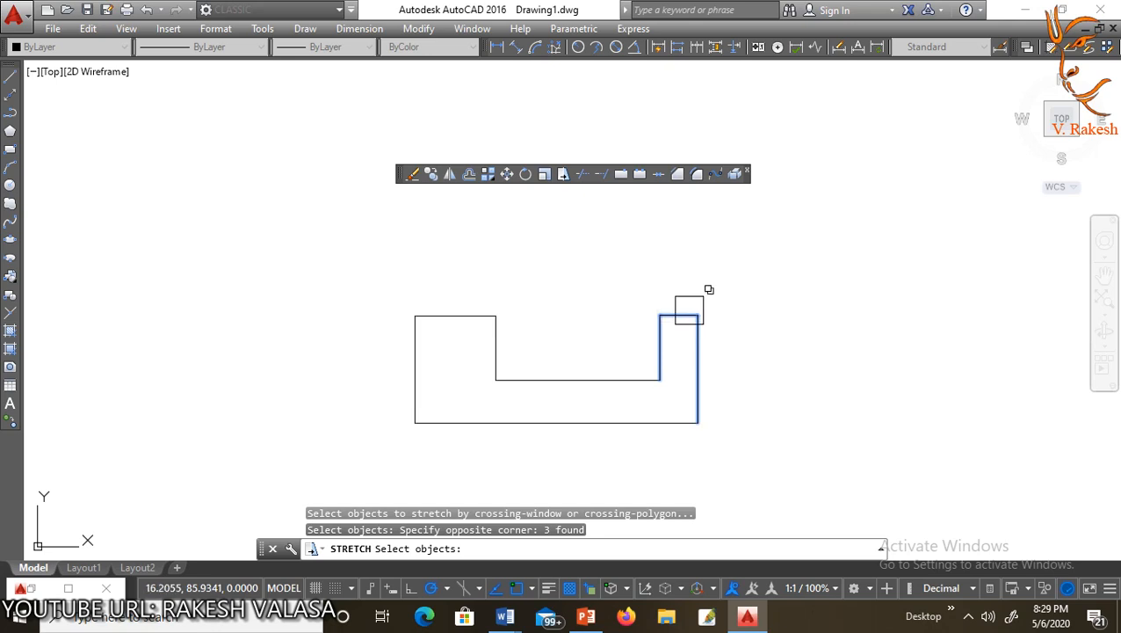
{"action": "key", "text": "Return"}
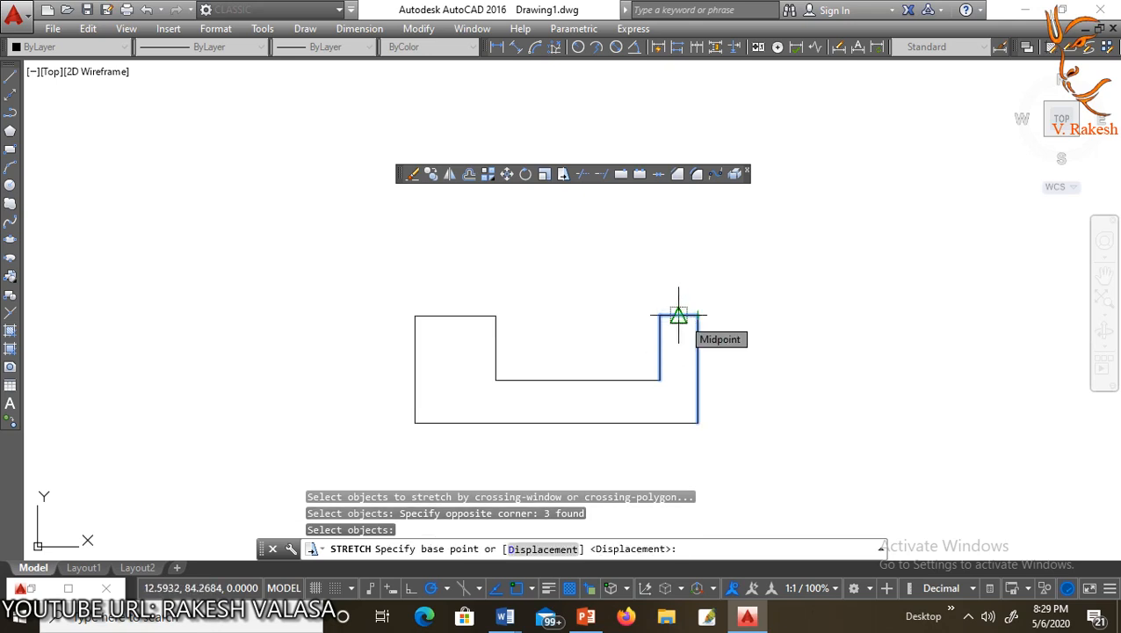
{"action": "left_click", "coordinate": [679, 315]}
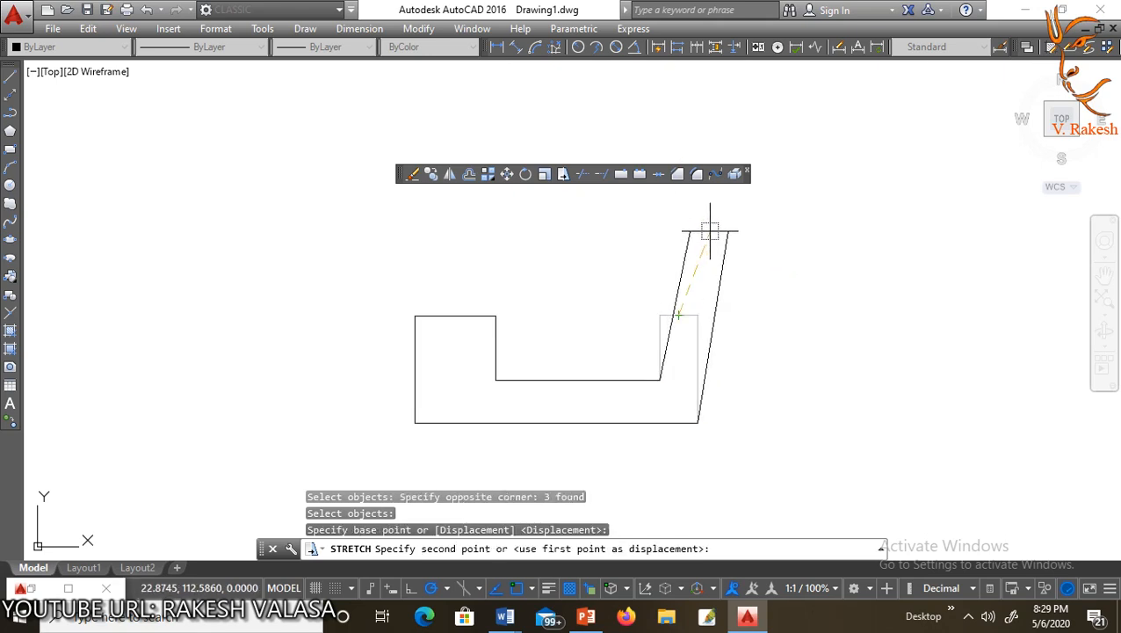
{"action": "left_click", "coordinate": [738, 232]}
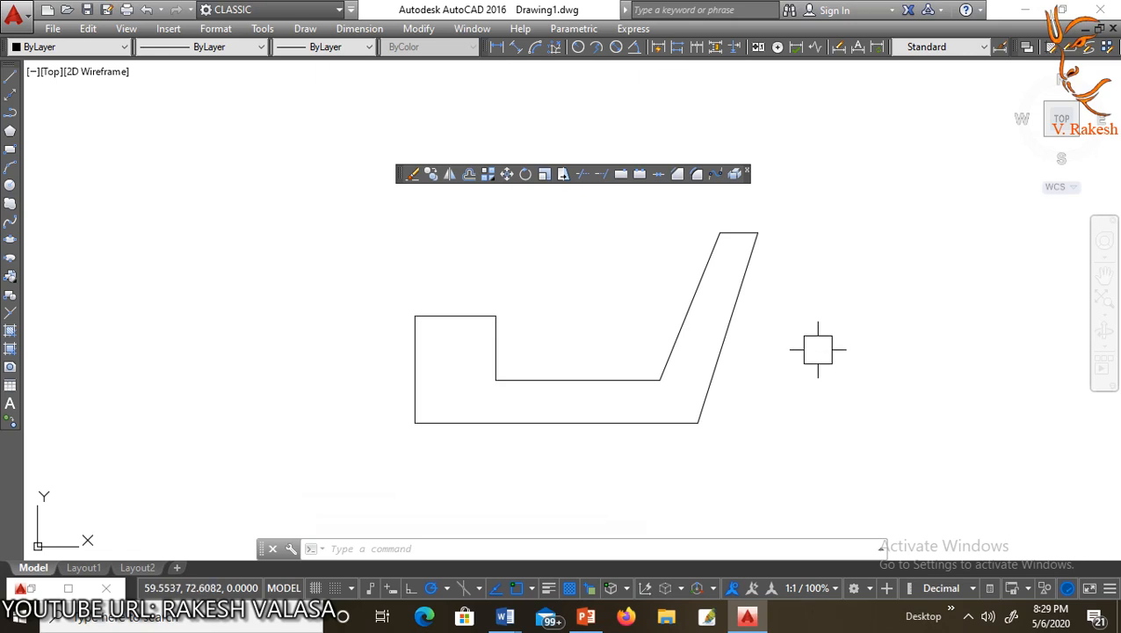
Step: Draw a three-segment zigzag line from the notch's lower-right corner, crossing the outline's bottom edge and the notch floor
{"action": "type", "text": "l"}
{"action": "key", "text": "Return"}
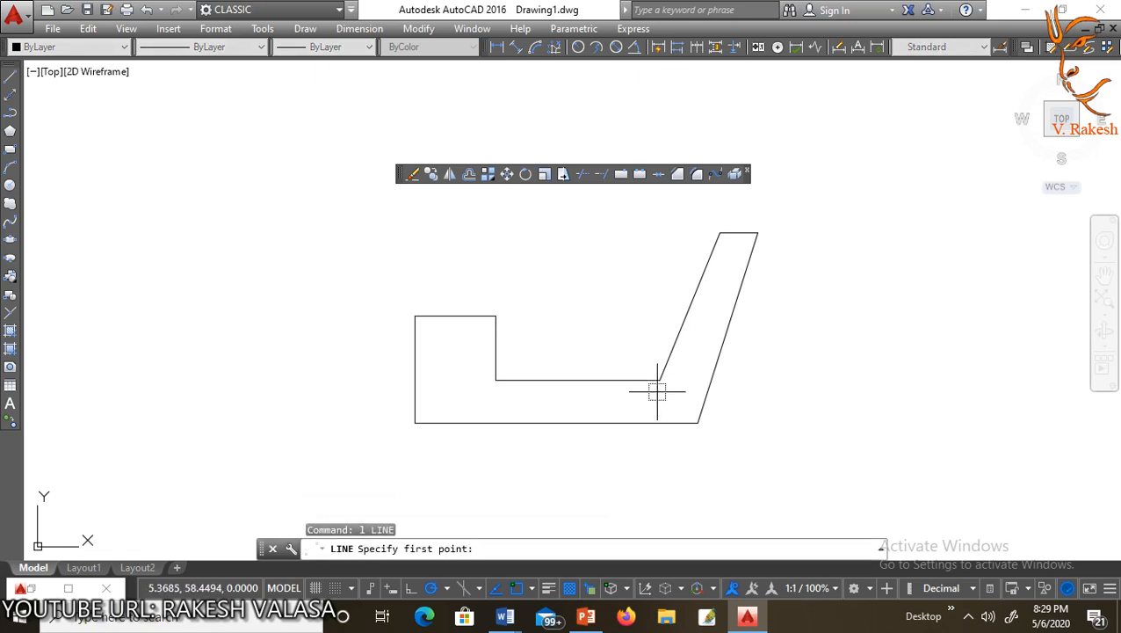
{"action": "left_click", "coordinate": [661, 380]}
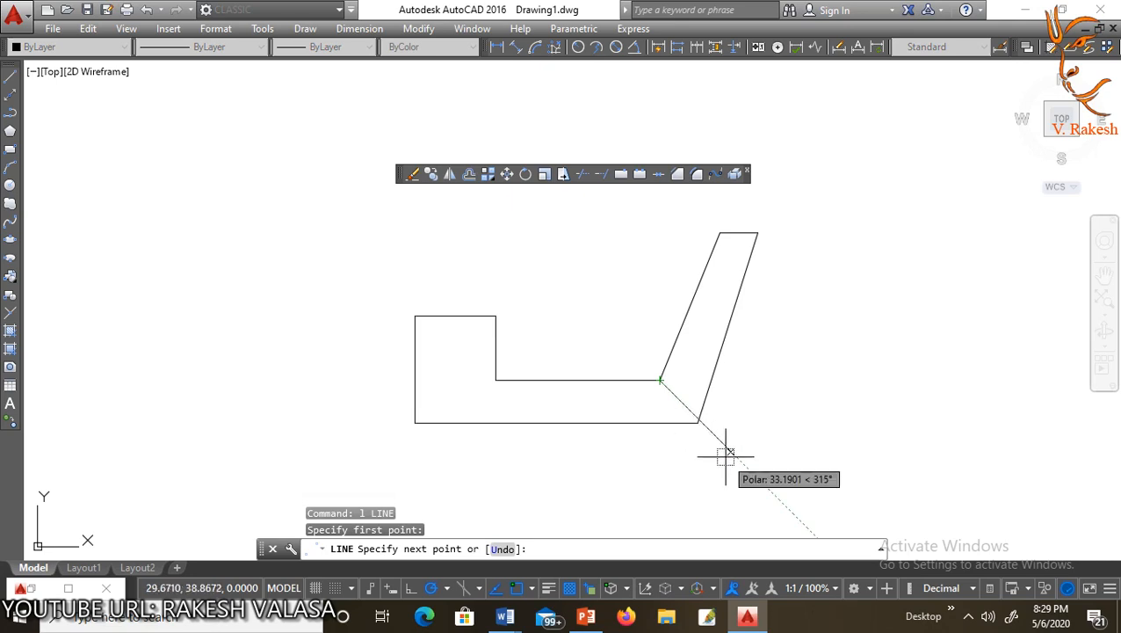
{"action": "left_click", "coordinate": [727, 484]}
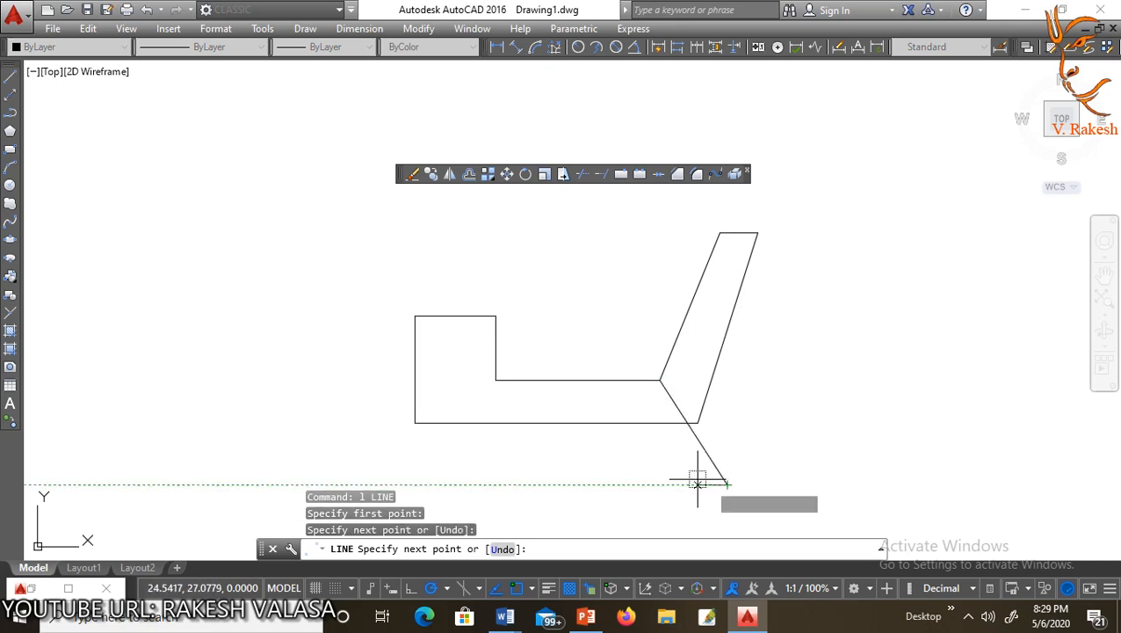
{"action": "left_click", "coordinate": [591, 348]}
{"action": "left_click", "coordinate": [527, 471]}
{"action": "key", "text": "Escape"}
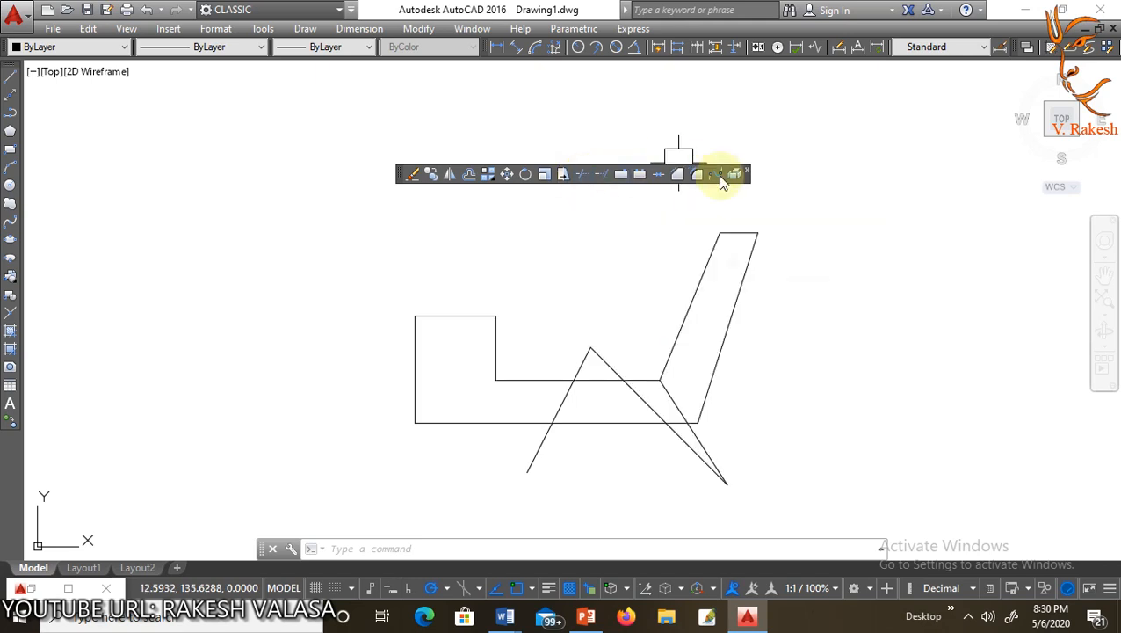
Step: Trim off the zigzag's segments that hang below the outline's bottom edge, using all objects as cutting edges
{"action": "type", "text": "TR"}
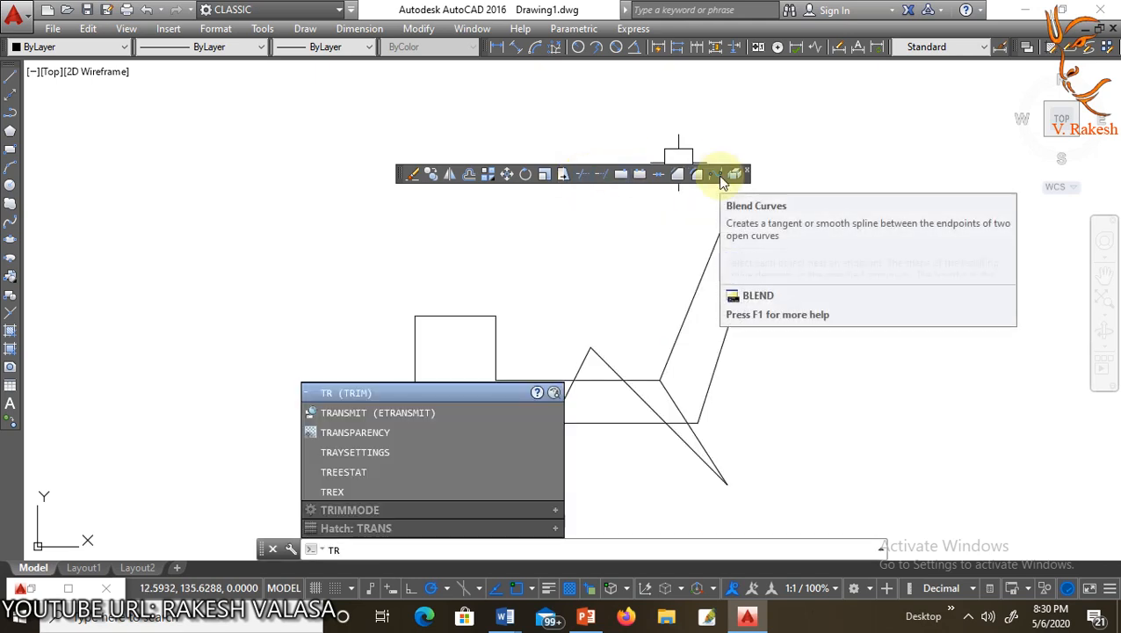
{"action": "key", "text": "Return"}
{"action": "key", "text": "Return"}
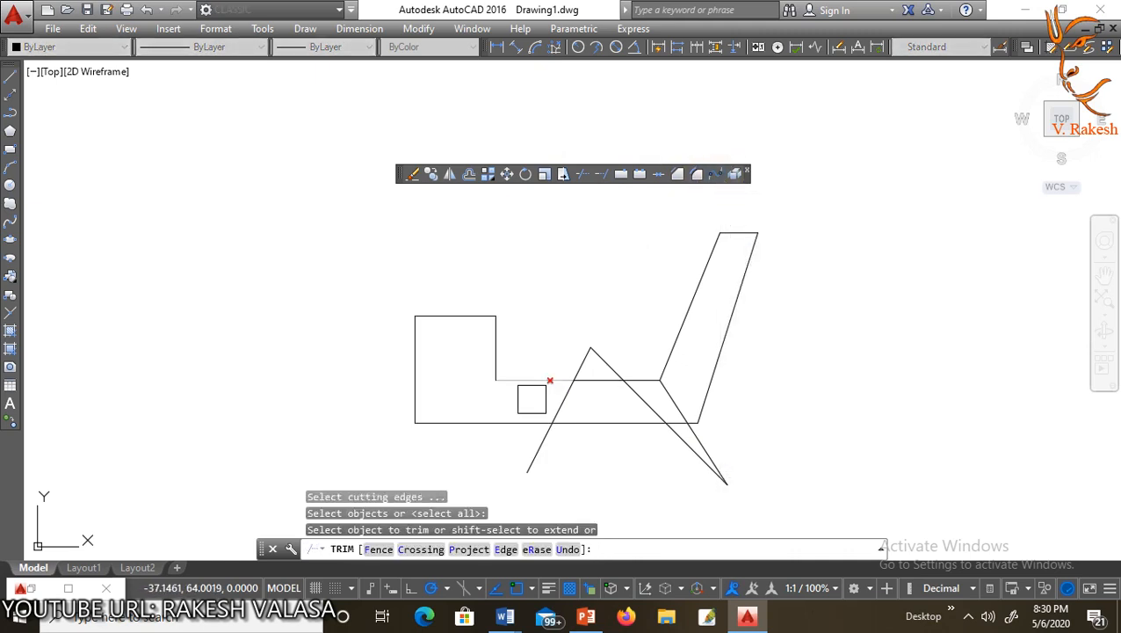
{"action": "scroll", "coordinate": [518, 440], "scroll_direction": "up", "scroll_amount": 2}
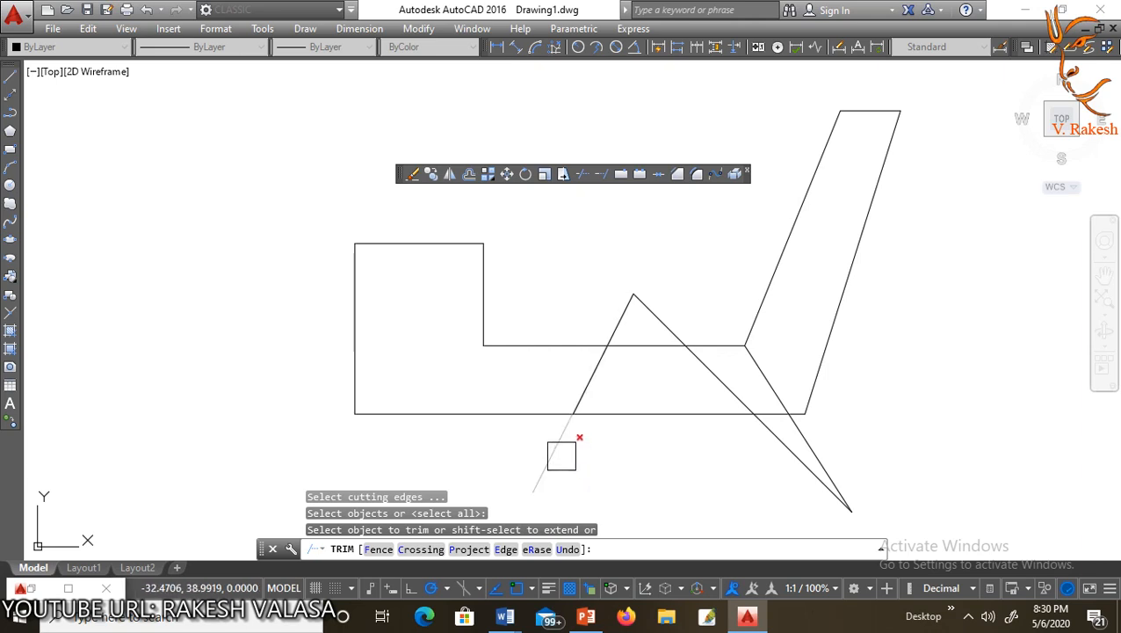
{"action": "left_click", "coordinate": [568, 453]}
{"action": "left_click", "coordinate": [787, 447]}
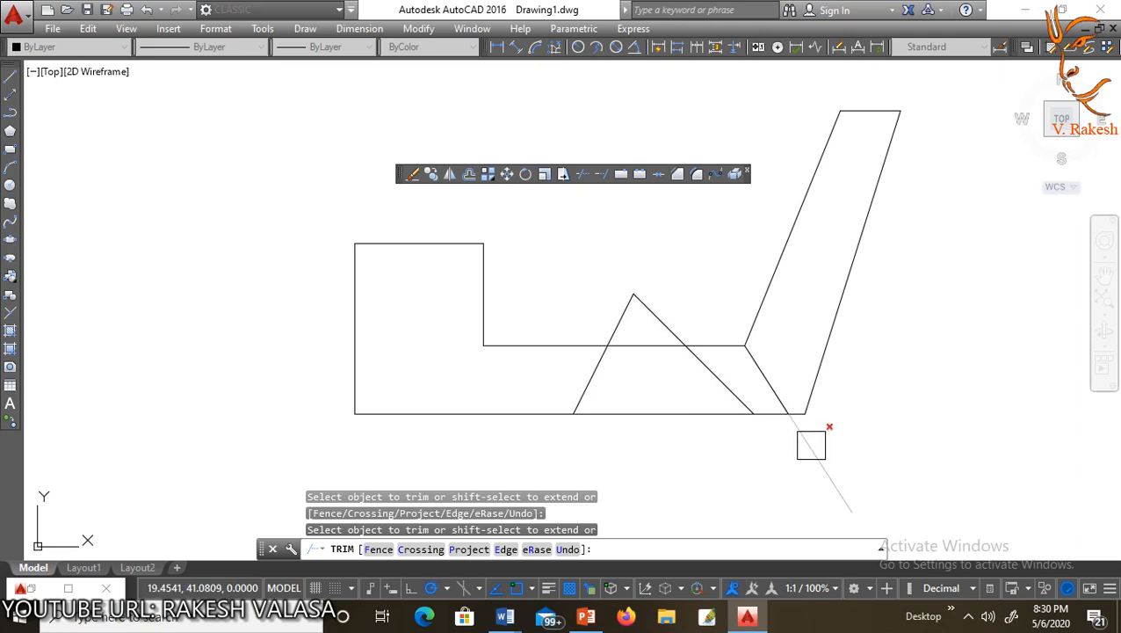
{"action": "left_click", "coordinate": [810, 448]}
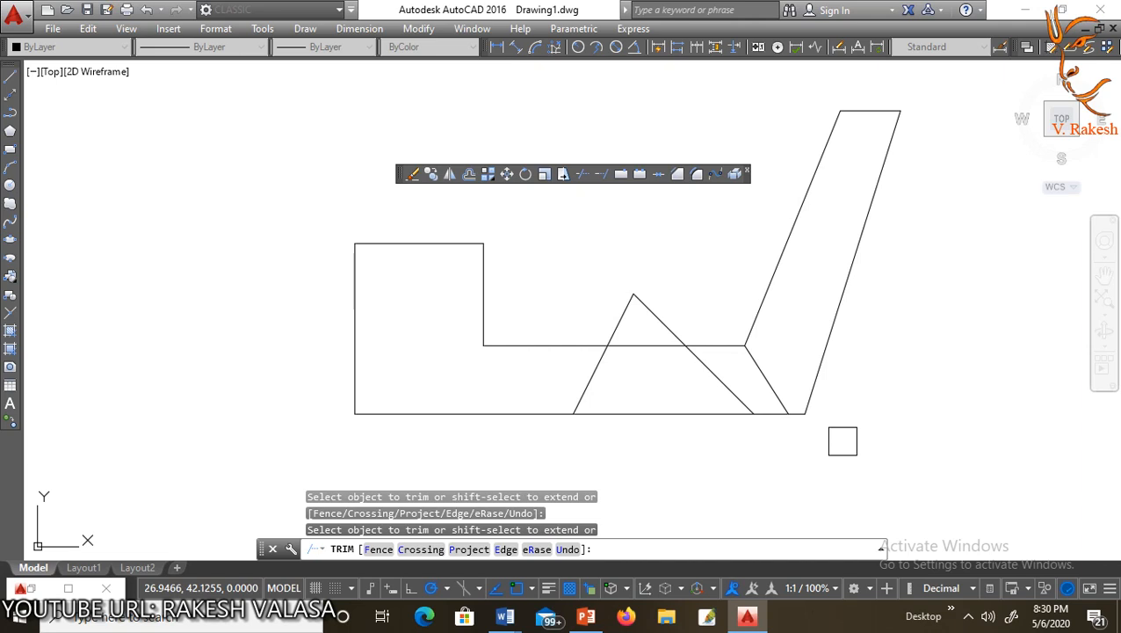
Step: Trim away the notch floor left of the zigzag and the zigzag's left leg between the notch floor and the bottom edge
{"action": "left_click", "coordinate": [402, 247]}
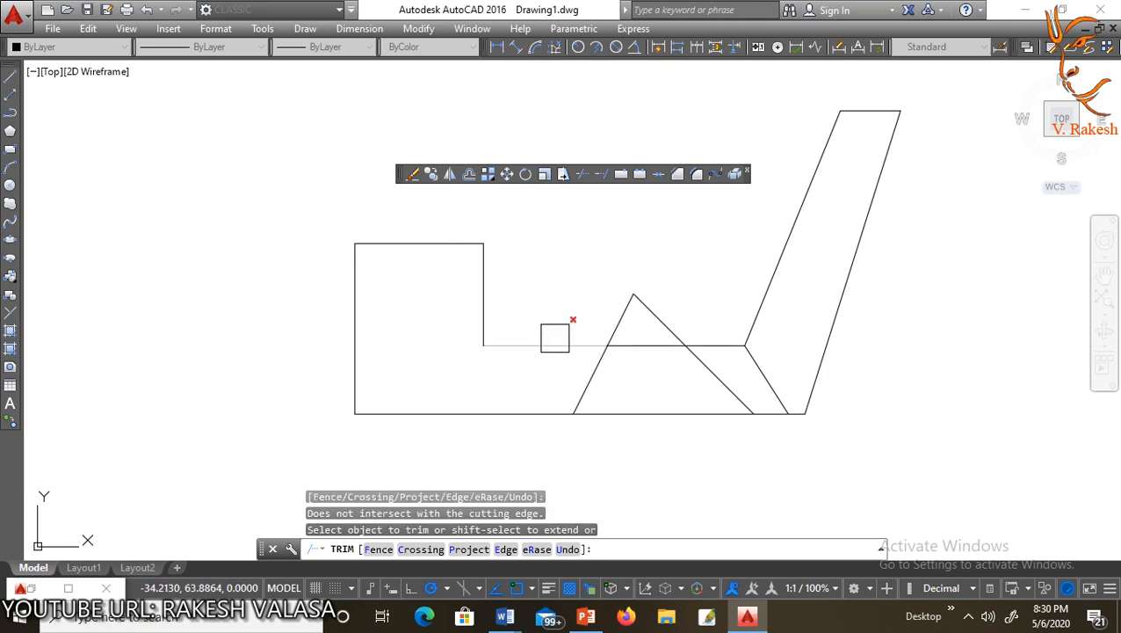
{"action": "left_click", "coordinate": [560, 338]}
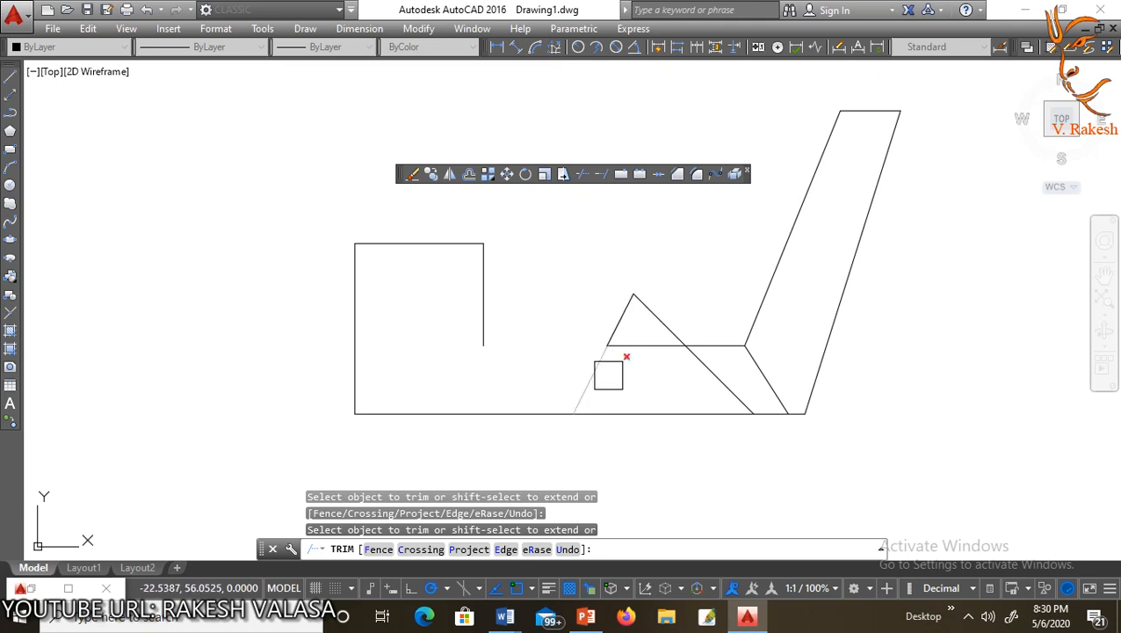
{"action": "left_click", "coordinate": [590, 377]}
{"action": "left_click", "coordinate": [480, 273]}
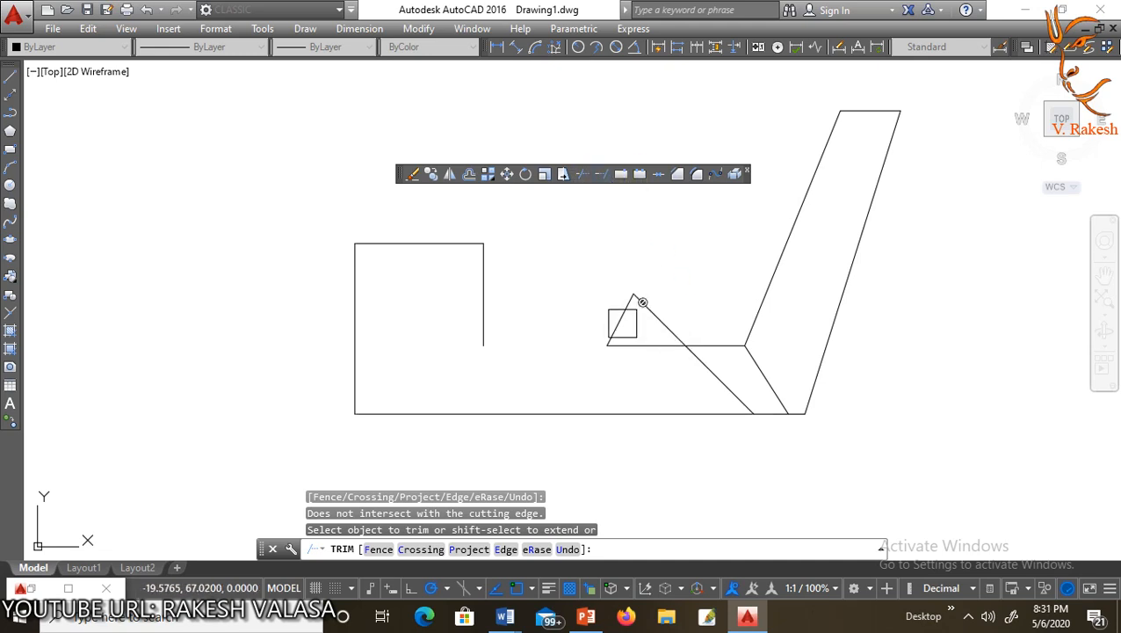
{"action": "key", "text": "Escape"}
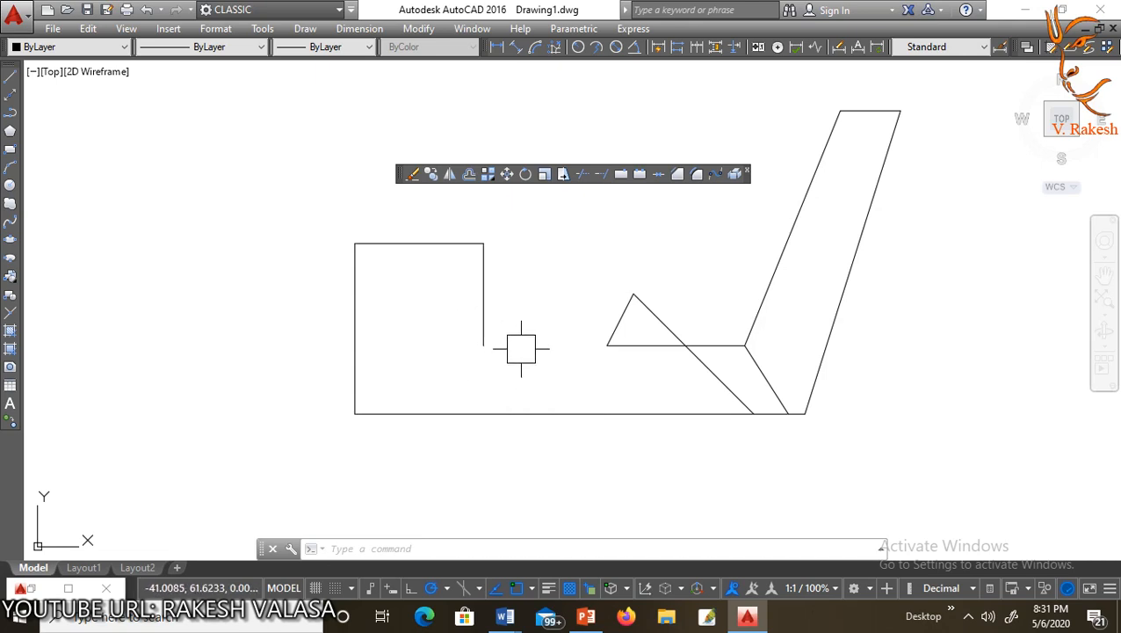
{"action": "left_click", "coordinate": [967, 616]}
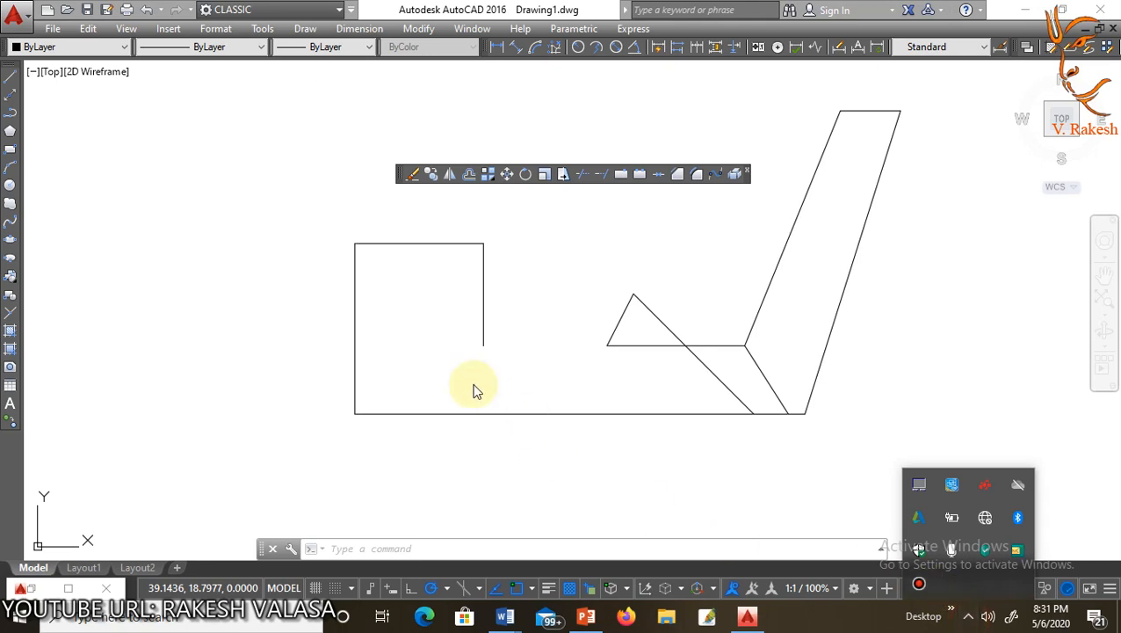
{"action": "left_click", "coordinate": [513, 298]}
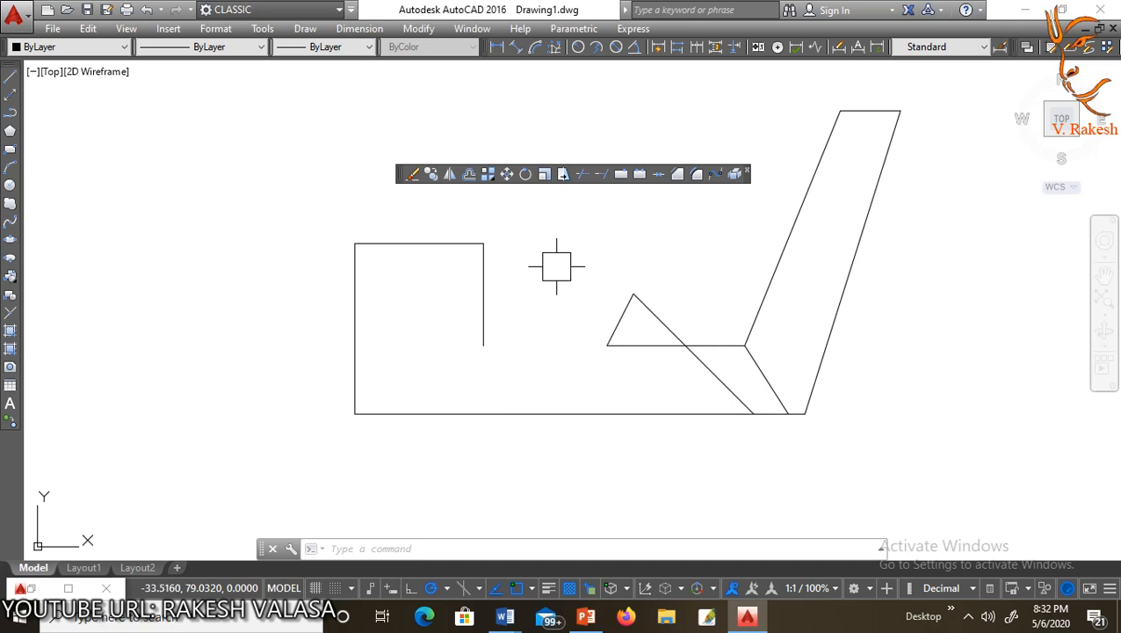
{"action": "type", "text": "ex"}
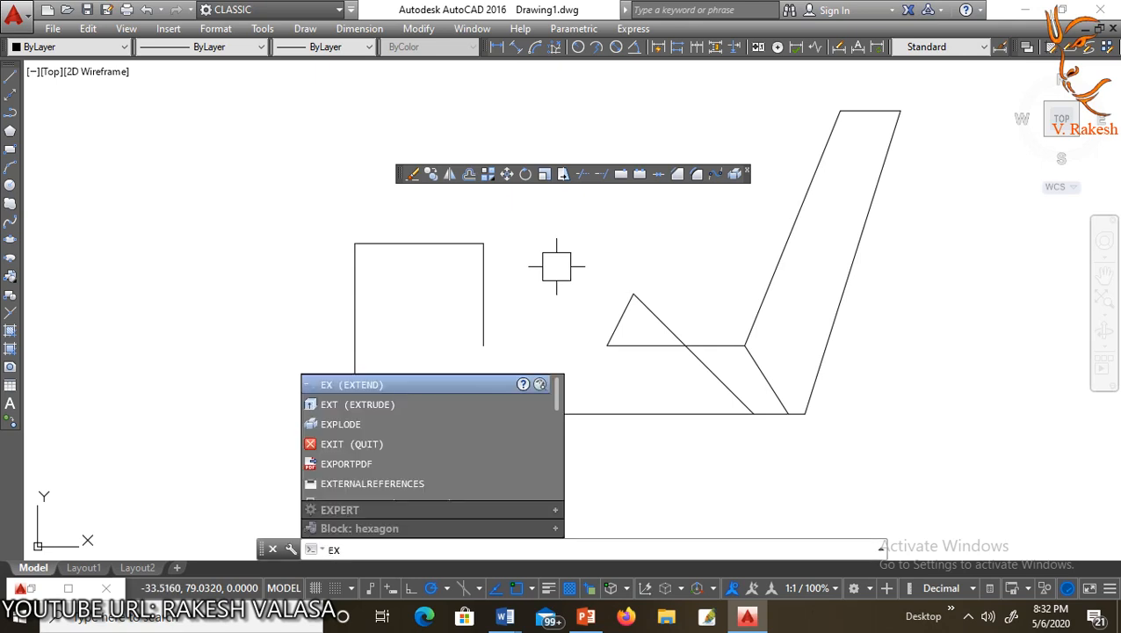
{"action": "key", "text": "Return"}
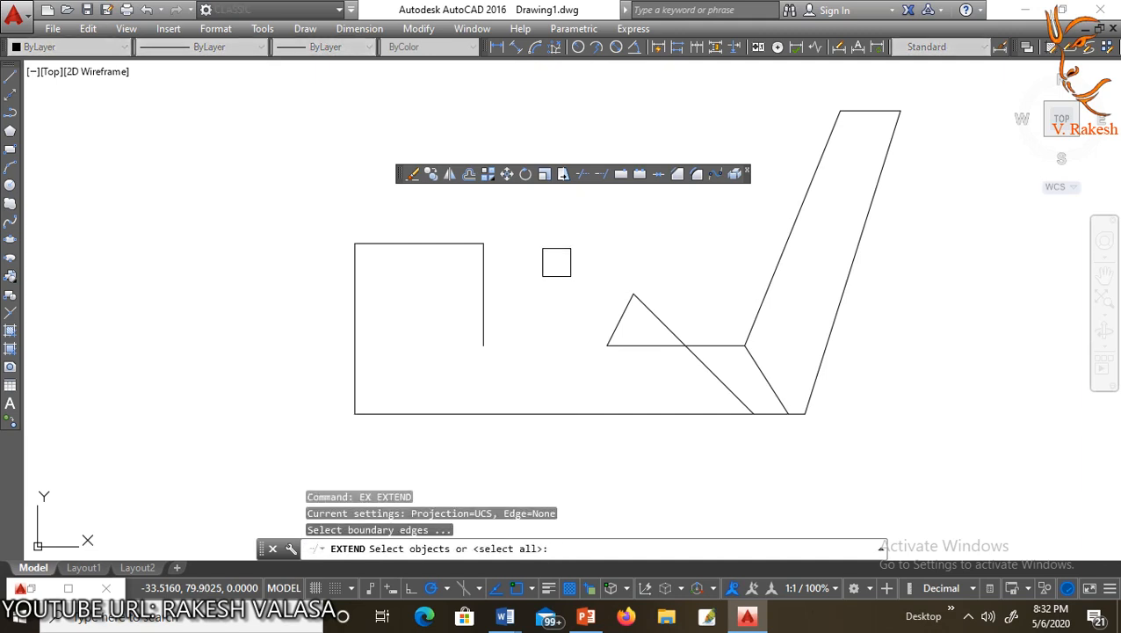
{"action": "left_click", "coordinate": [481, 293]}
{"action": "left_click", "coordinate": [487, 307]}
{"action": "left_click", "coordinate": [489, 341]}
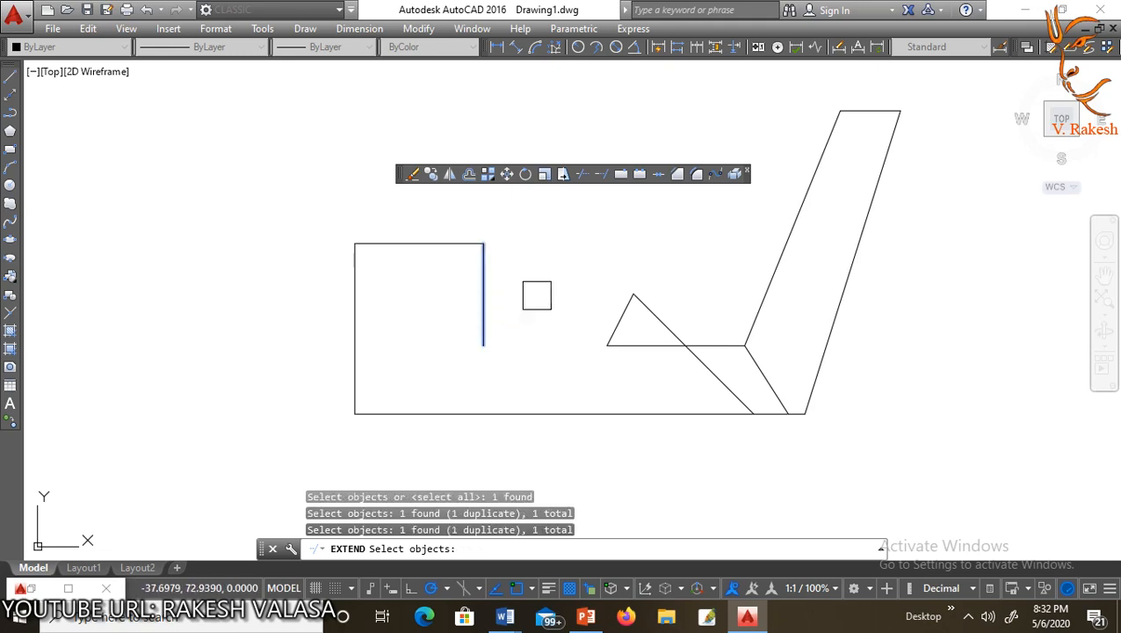
{"action": "key", "text": "Escape"}
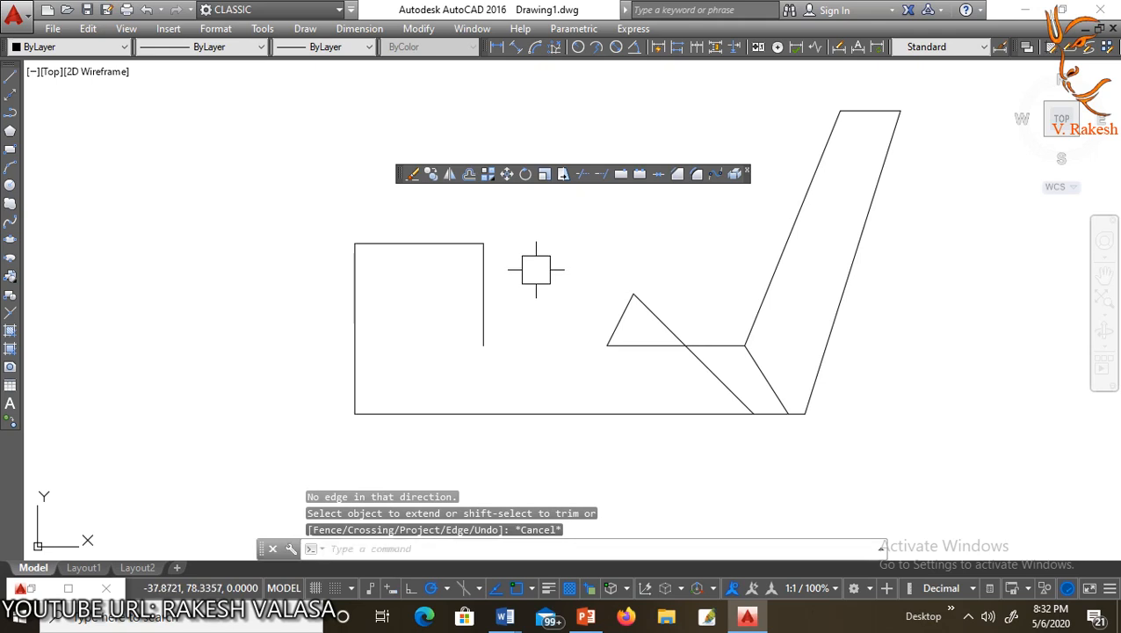
Step: Extend the notch's left wall down to the outline's bottom edge, using all objects as boundaries
{"action": "type", "text": "ex"}
{"action": "key", "text": "Return"}
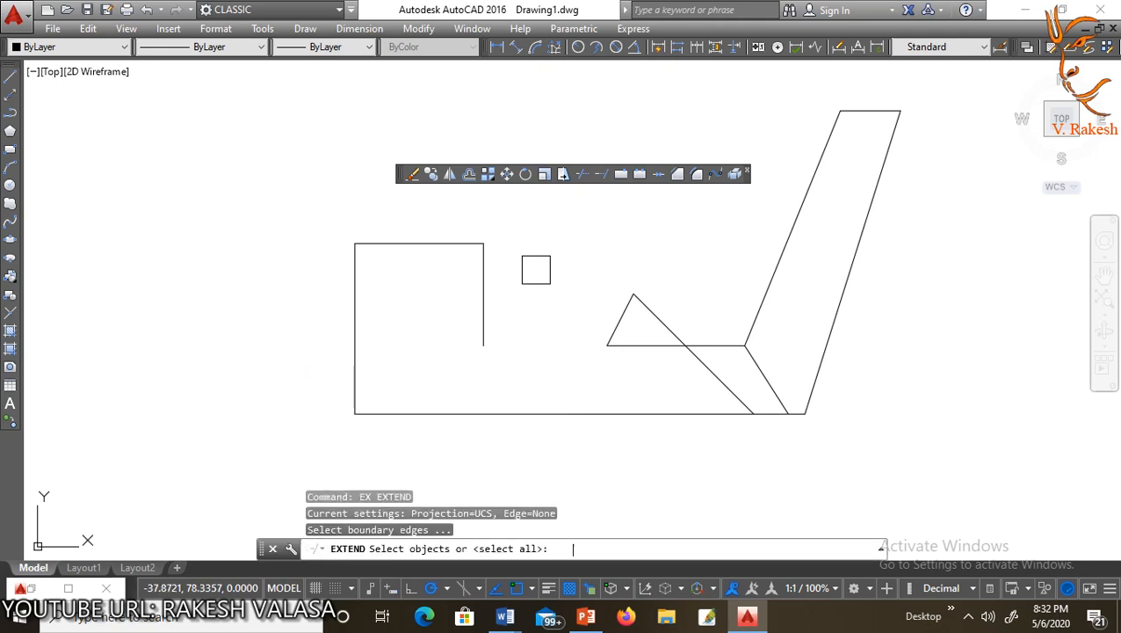
{"action": "key", "text": "Return"}
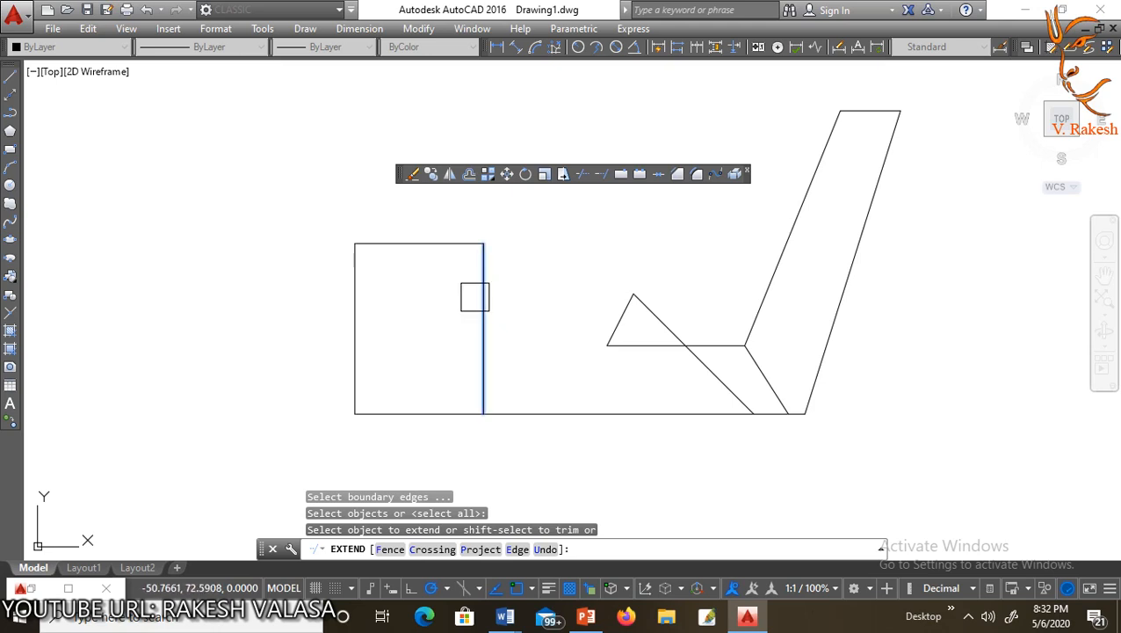
{"action": "left_click", "coordinate": [474, 297]}
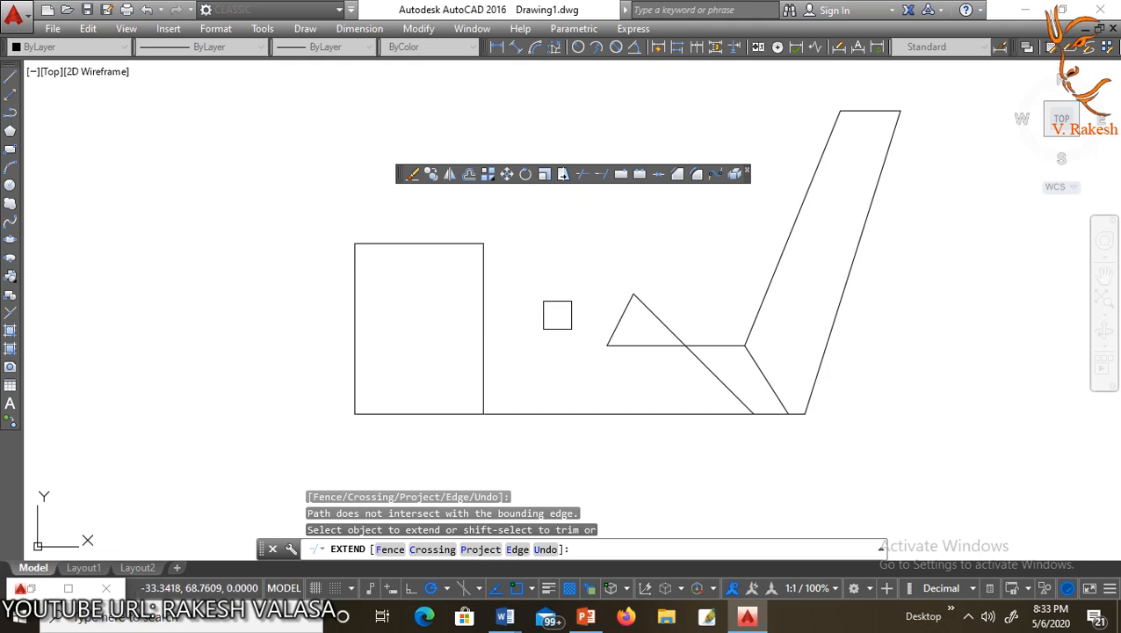
Step: Extend the remaining notch floor line leftward to the notch's left wall, using all objects as boundaries
{"action": "type", "text": "ex"}
{"action": "key", "text": "Escape"}
{"action": "type", "text": "ex"}
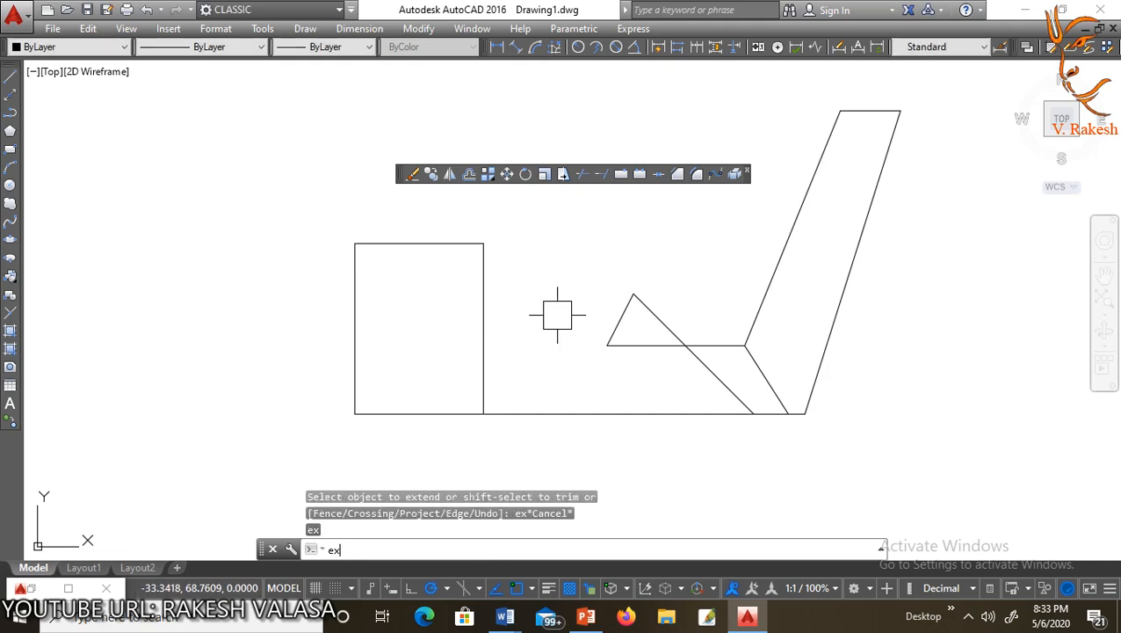
{"action": "key", "text": "Return"}
{"action": "key", "text": "Return"}
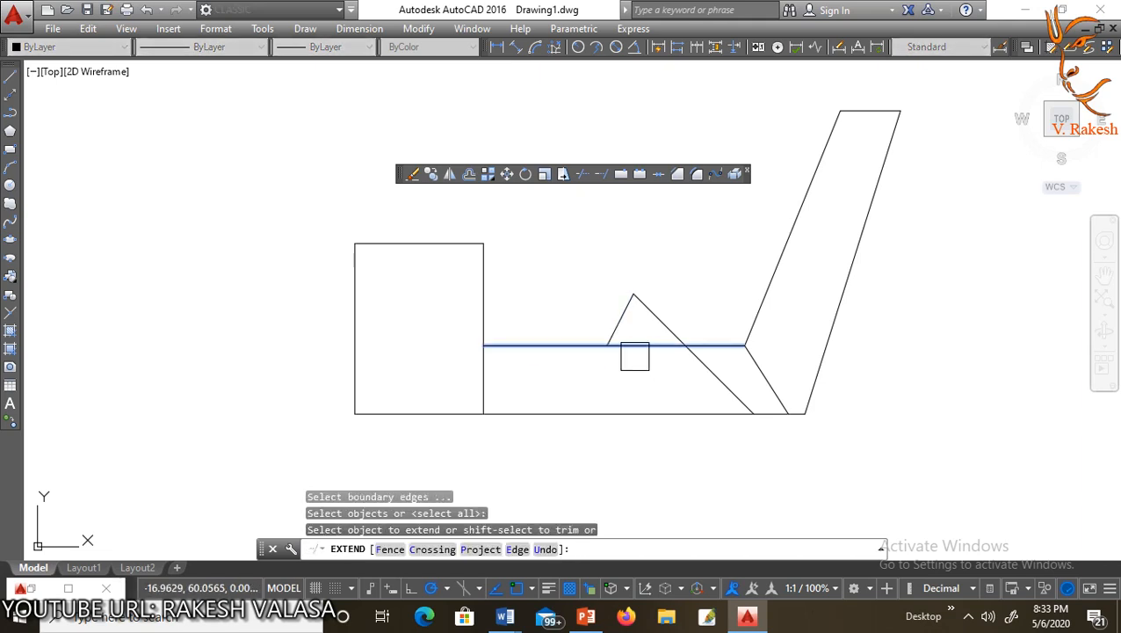
{"action": "scroll", "coordinate": [637, 351], "scroll_direction": "up", "scroll_amount": 2}
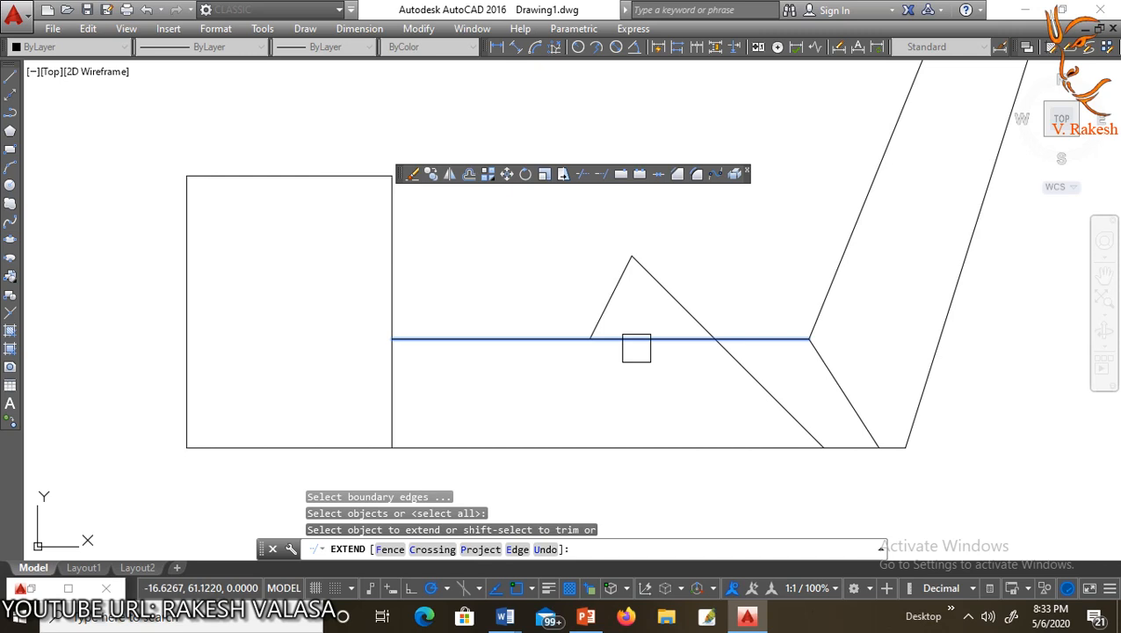
{"action": "left_click", "coordinate": [399, 291]}
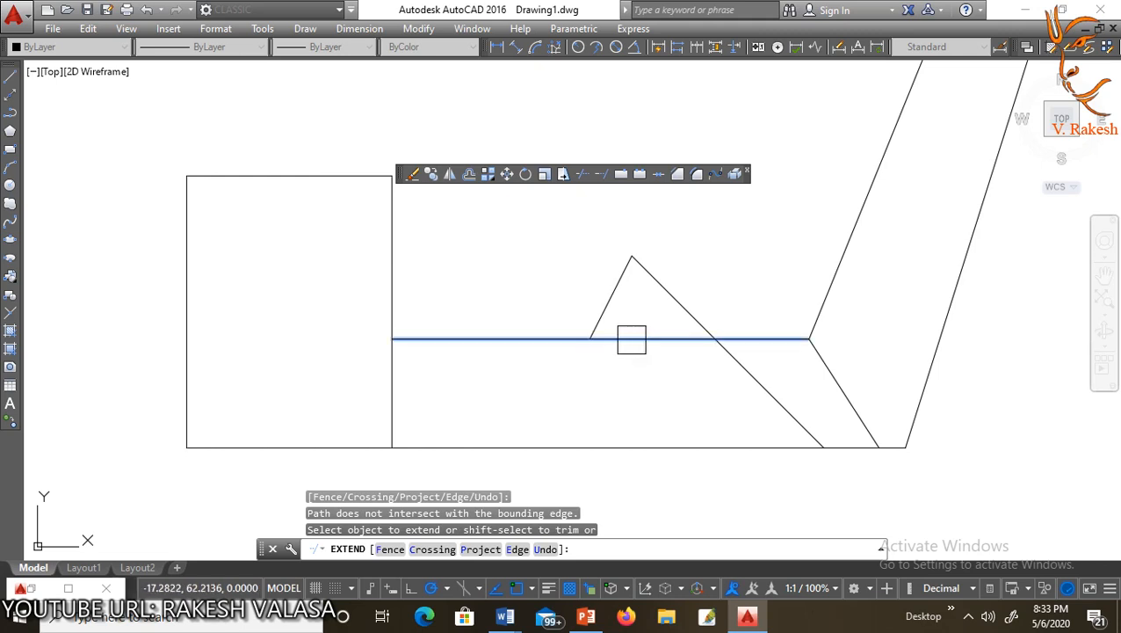
{"action": "left_click", "coordinate": [631, 339]}
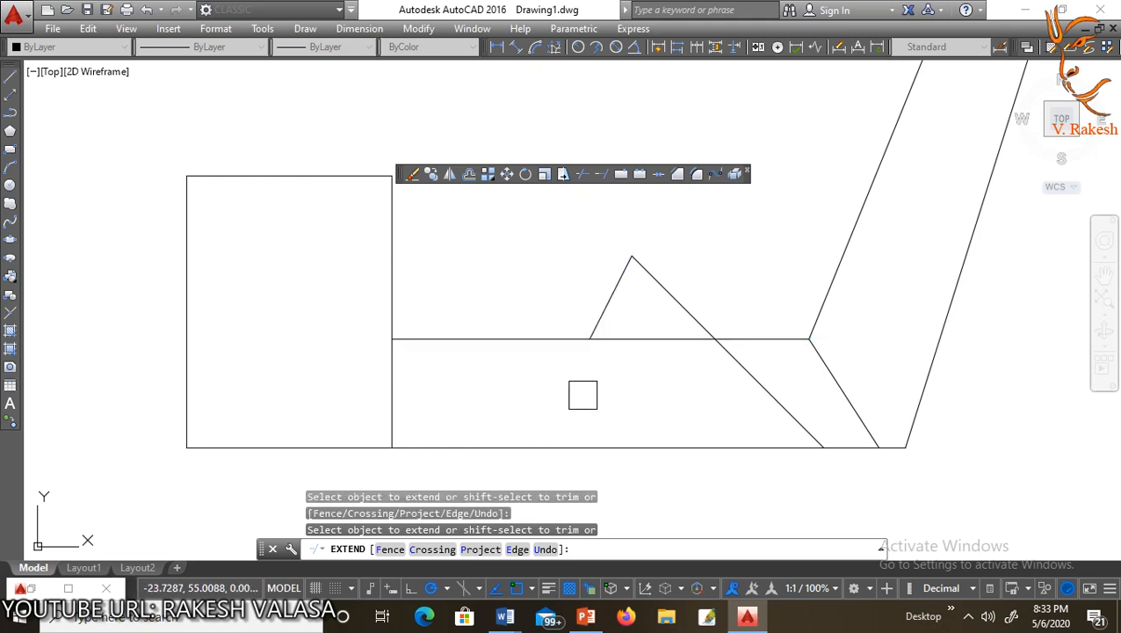
Step: Extend the zigzag's left leg down to the bottom edge and the notch floor rightward to the slanted arm's outer edge
{"action": "left_click", "coordinate": [559, 438]}
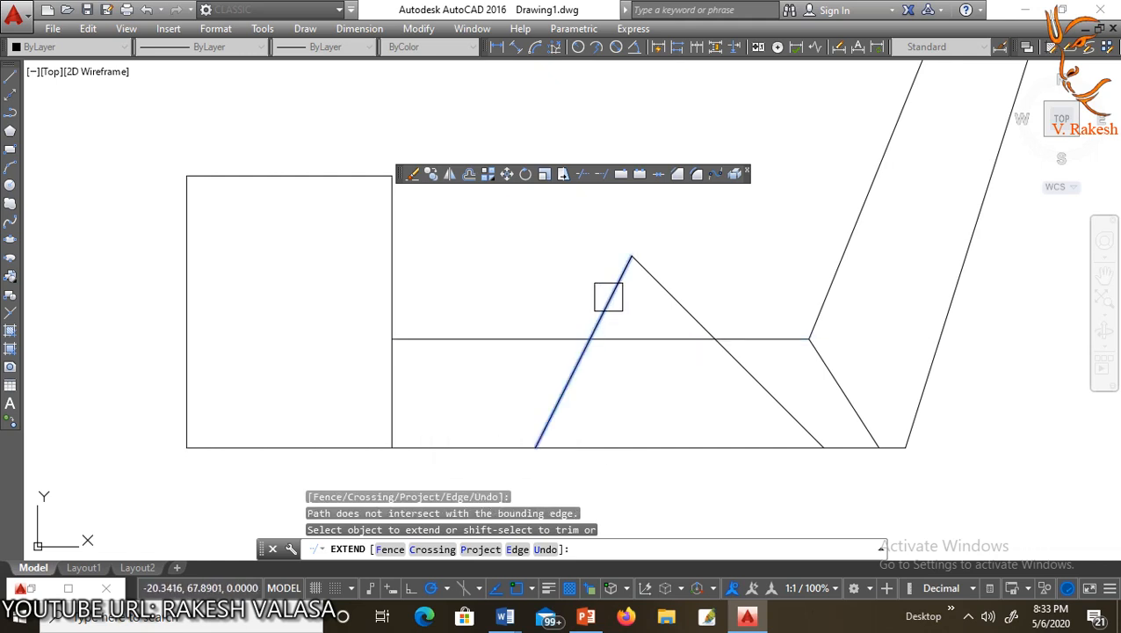
{"action": "left_click", "coordinate": [608, 298]}
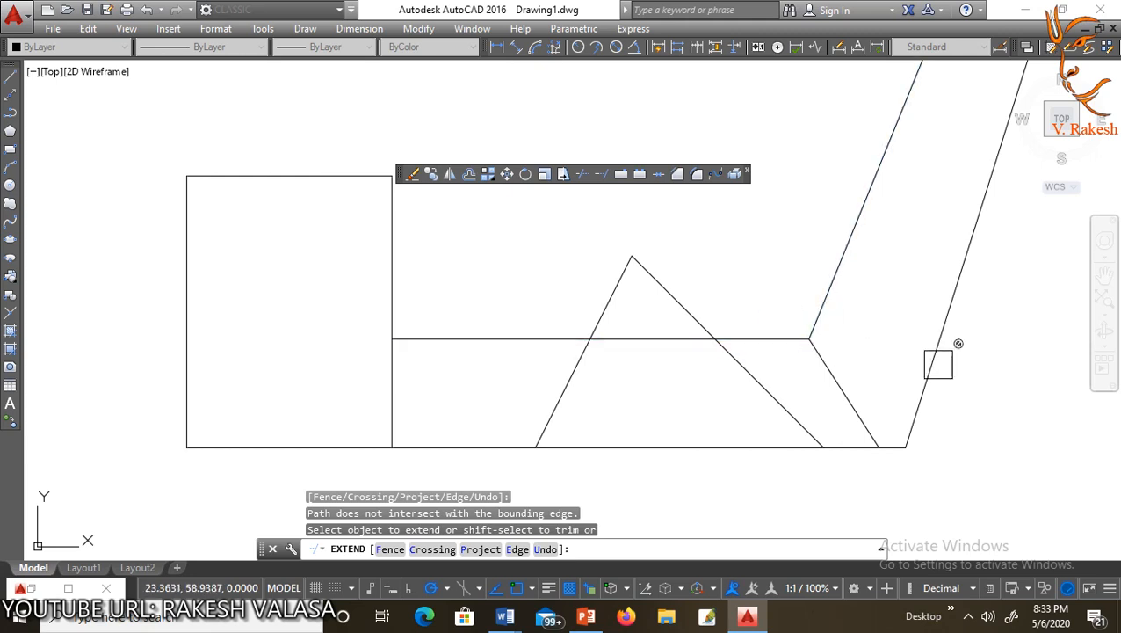
{"action": "left_click", "coordinate": [749, 339]}
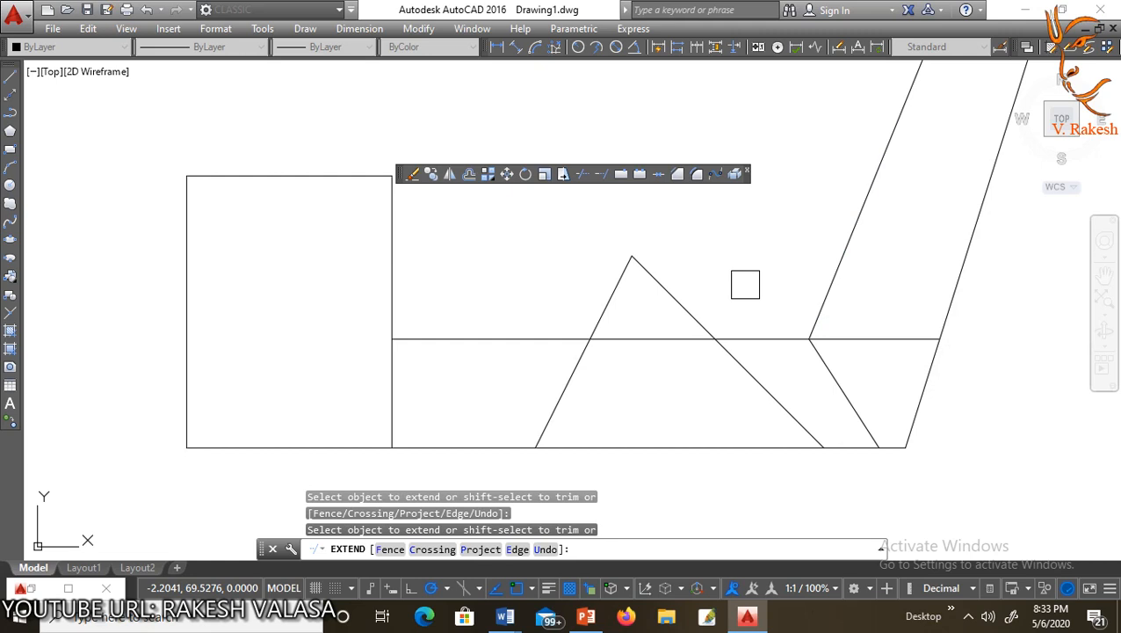
{"action": "left_click", "coordinate": [681, 306]}
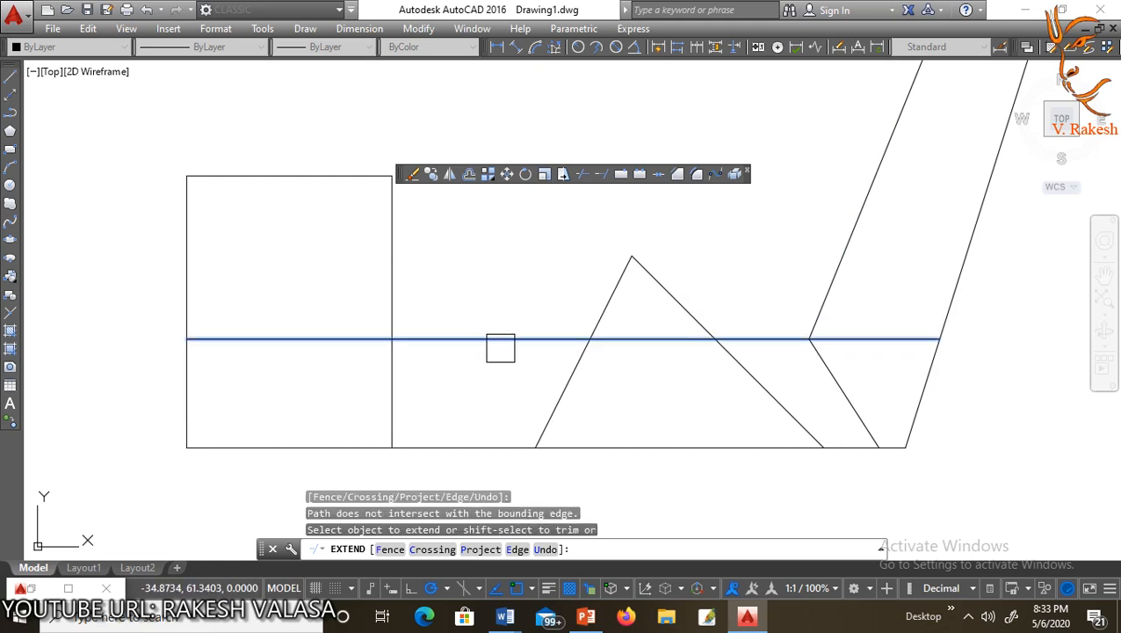
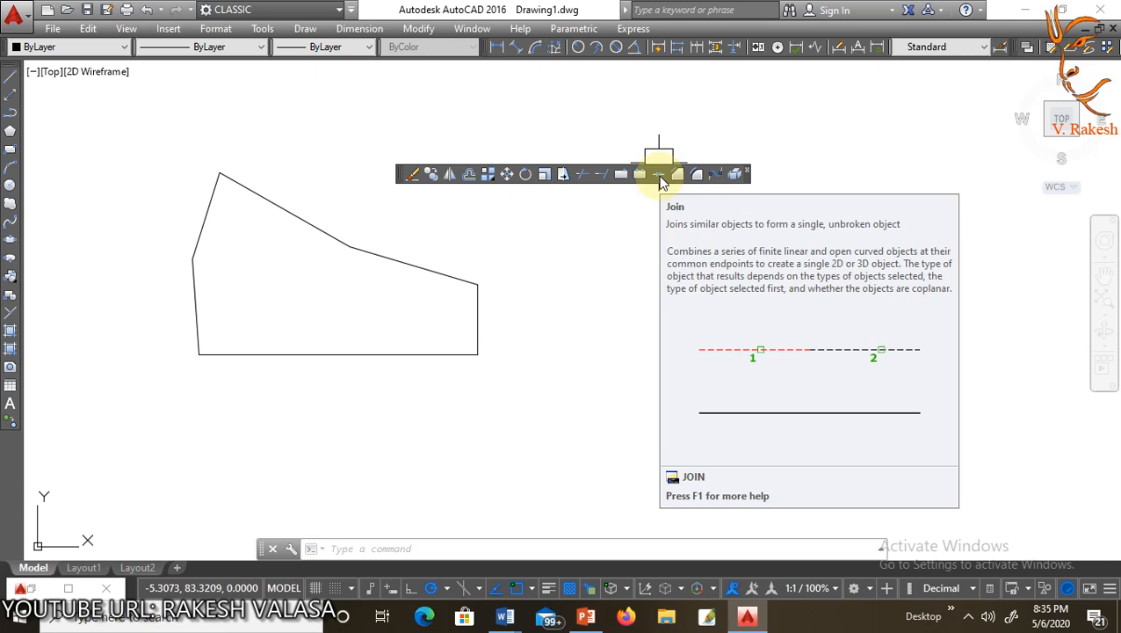
Step: Join the six lines of the closed irregular outline into a single polyline
{"action": "left_click", "coordinate": [664, 181]}
{"action": "key", "text": "Escape"}
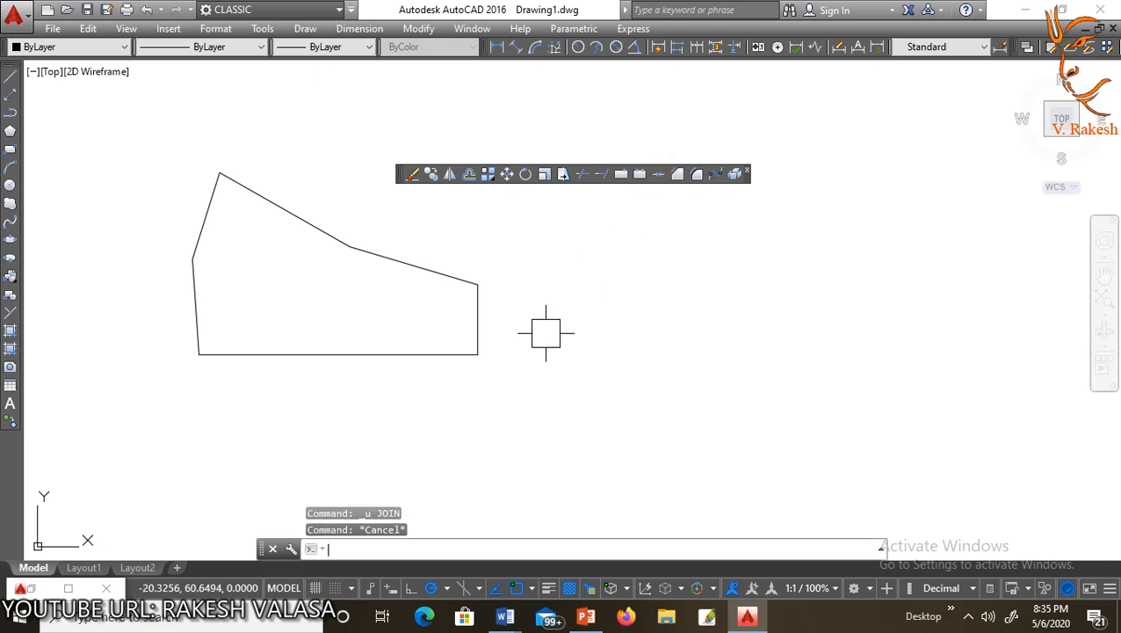
{"action": "type", "text": "j"}
{"action": "key", "text": "Return"}
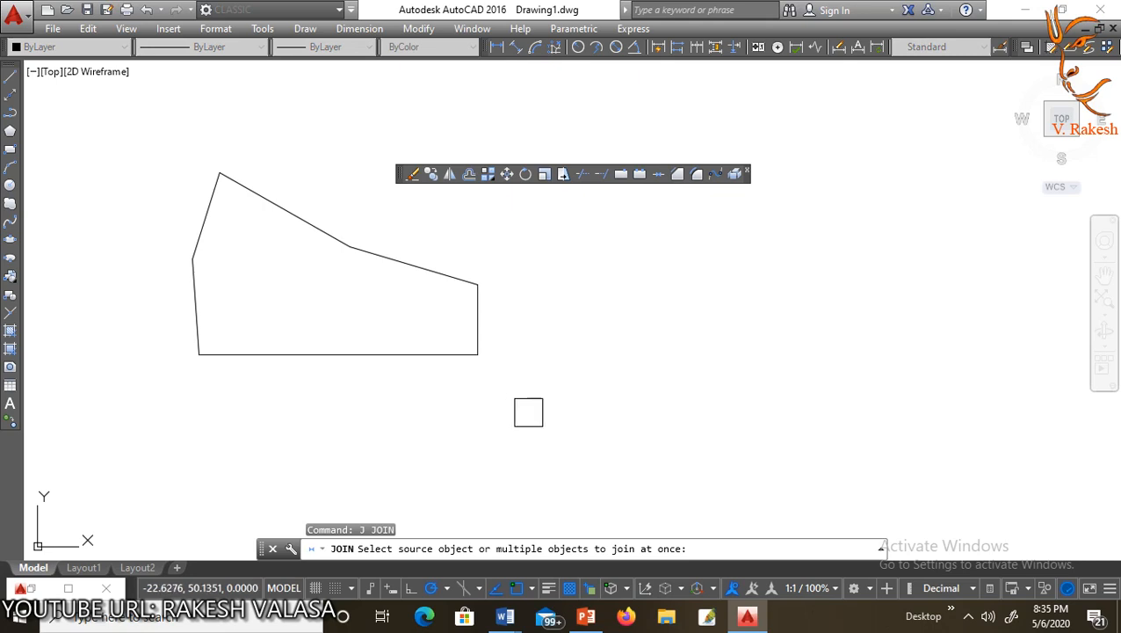
{"action": "left_click", "coordinate": [528, 412]}
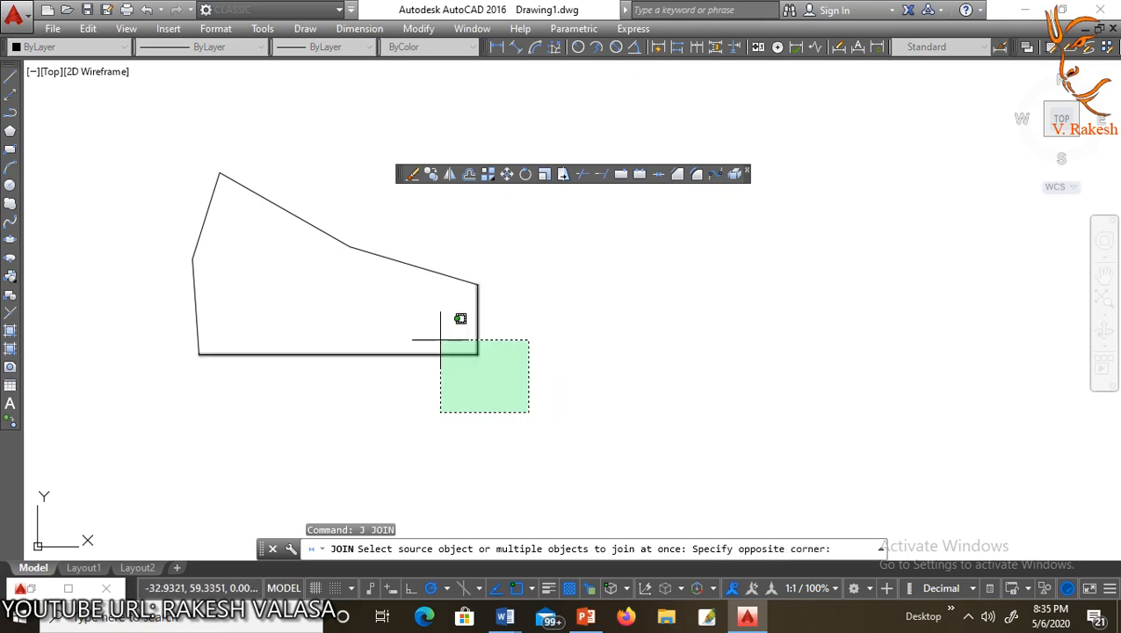
{"action": "left_click", "coordinate": [132, 164]}
{"action": "key", "text": "Return"}
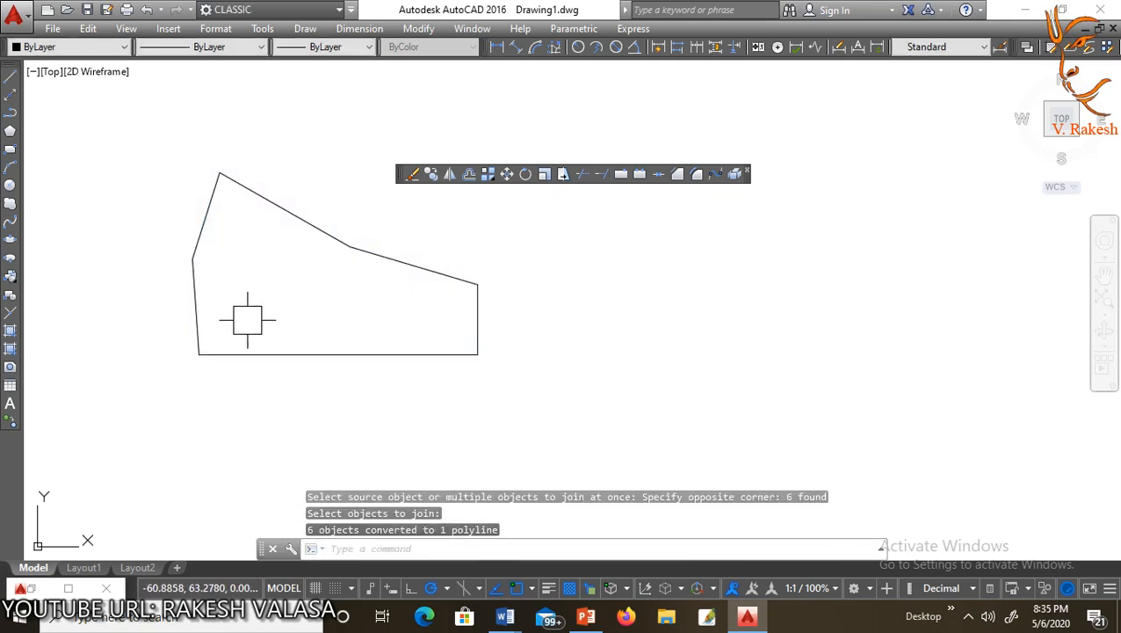
{"action": "mouse_move", "coordinate": [277, 355]}
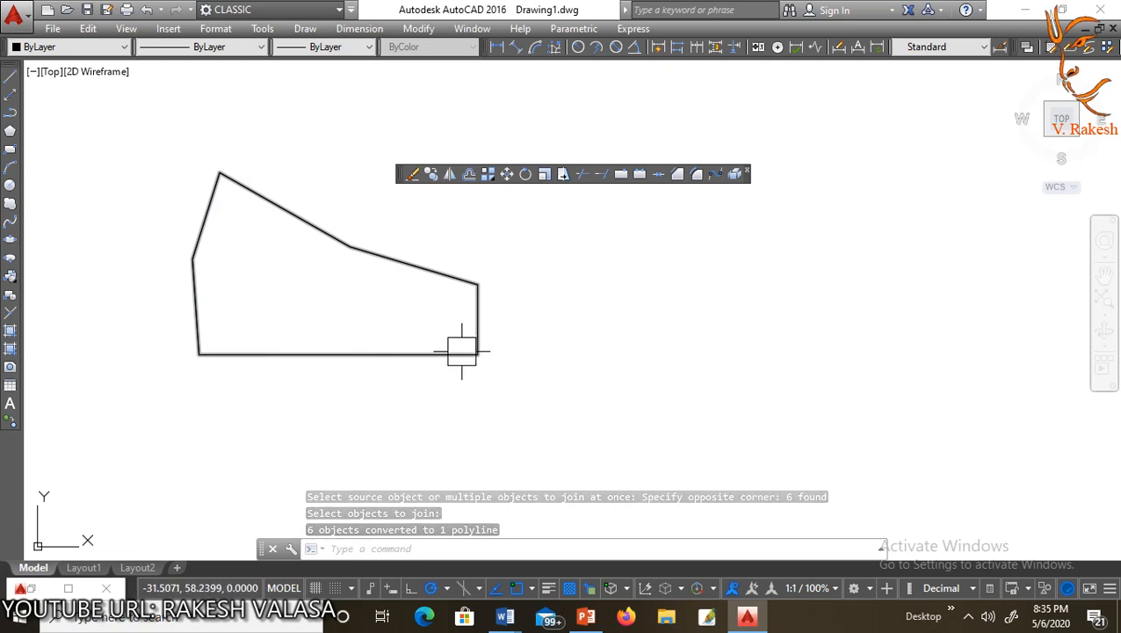
{"action": "key", "text": "Escape"}
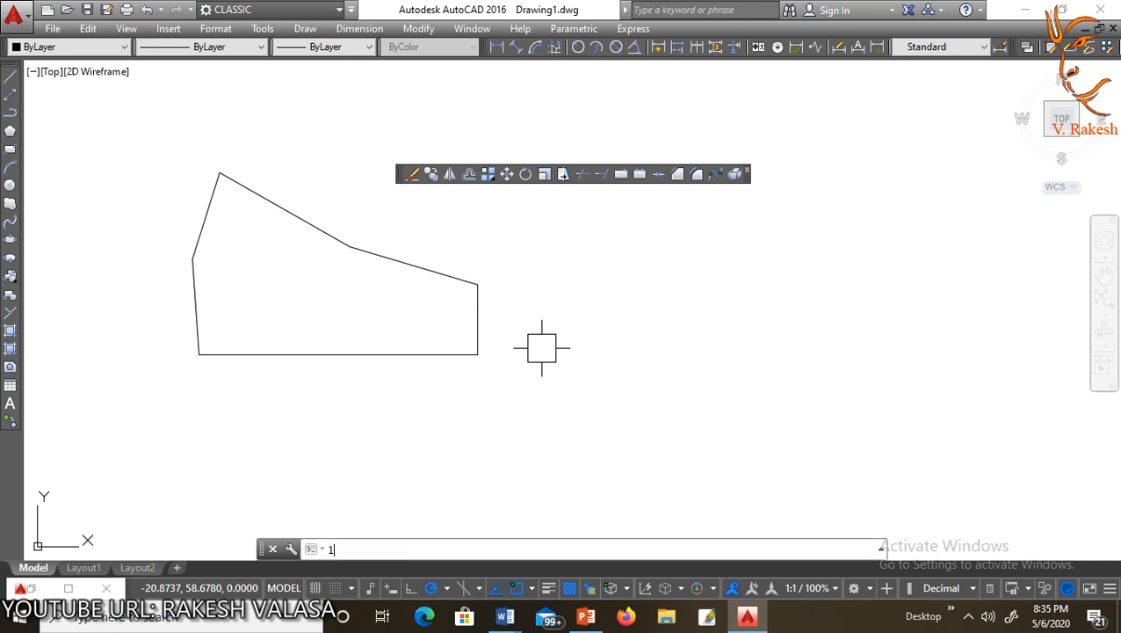
Step: Draw an open zigzag of five connected lines with two peaks and a valley, beside the closed irregular outline
{"action": "type", "text": "L"}
{"action": "key", "text": "Return"}
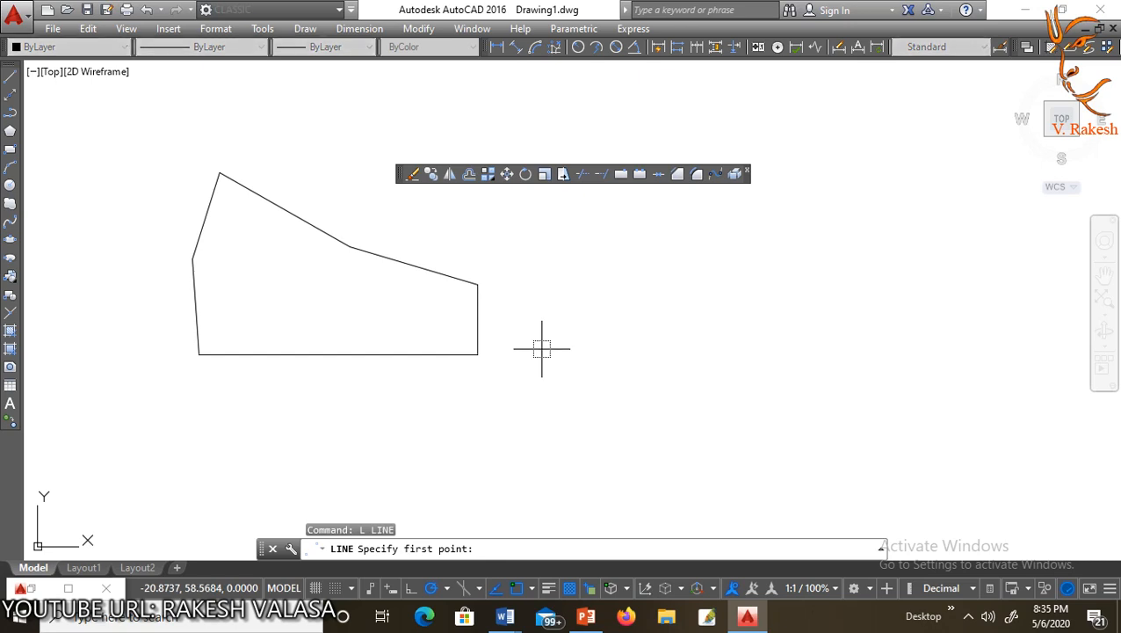
{"action": "left_click", "coordinate": [552, 411]}
{"action": "left_click", "coordinate": [603, 285]}
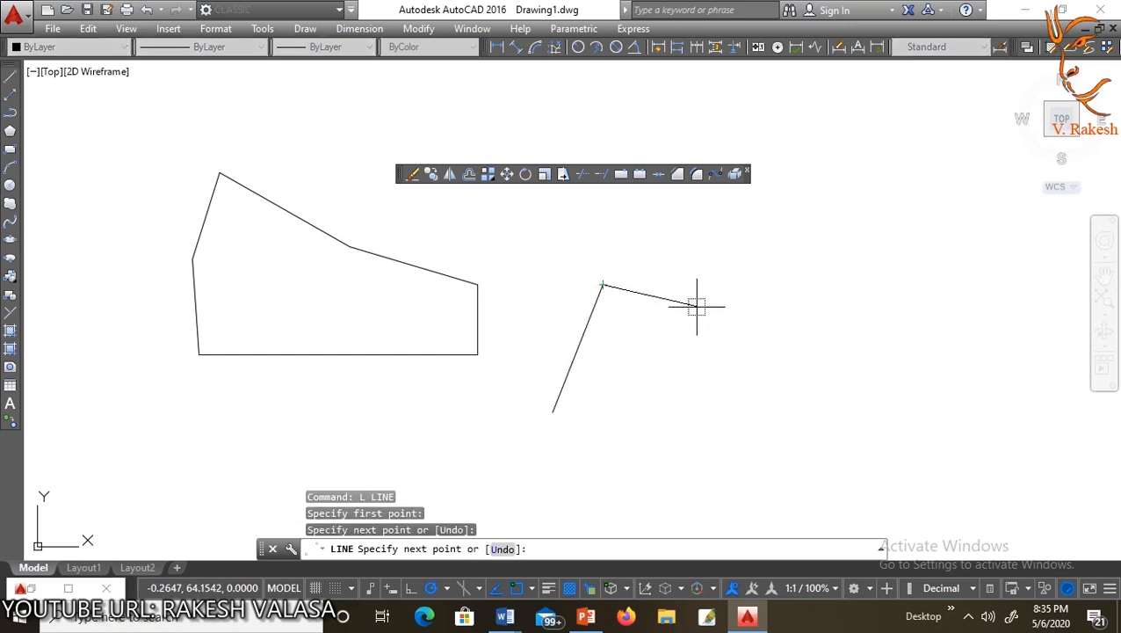
{"action": "left_click", "coordinate": [708, 346]}
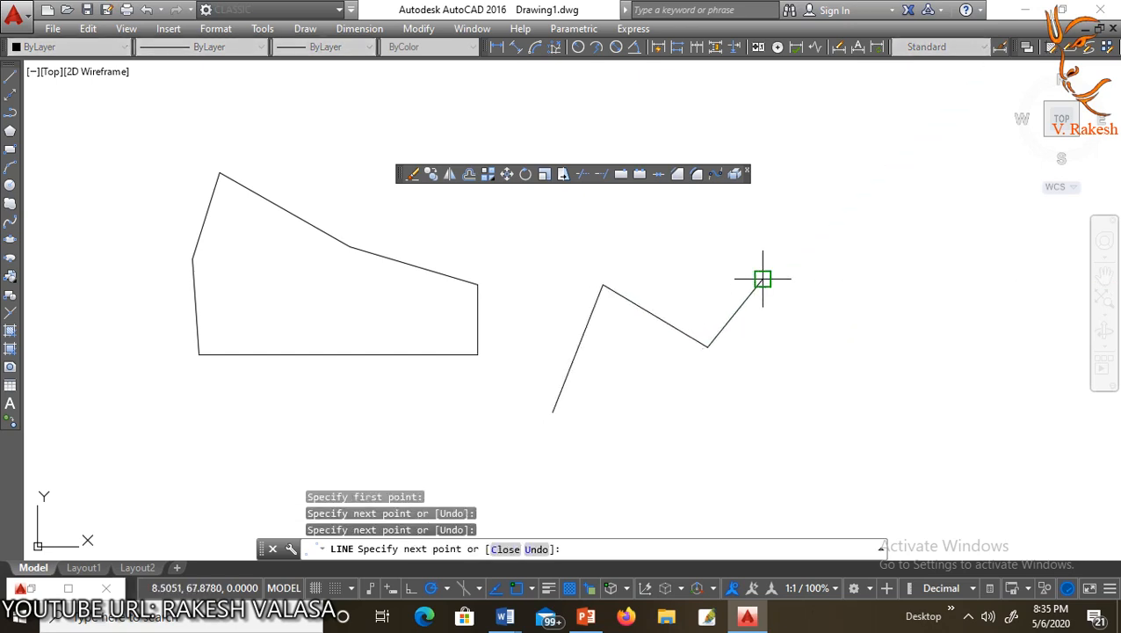
{"action": "left_click", "coordinate": [763, 280]}
{"action": "left_click", "coordinate": [856, 390]}
{"action": "left_click", "coordinate": [658, 458]}
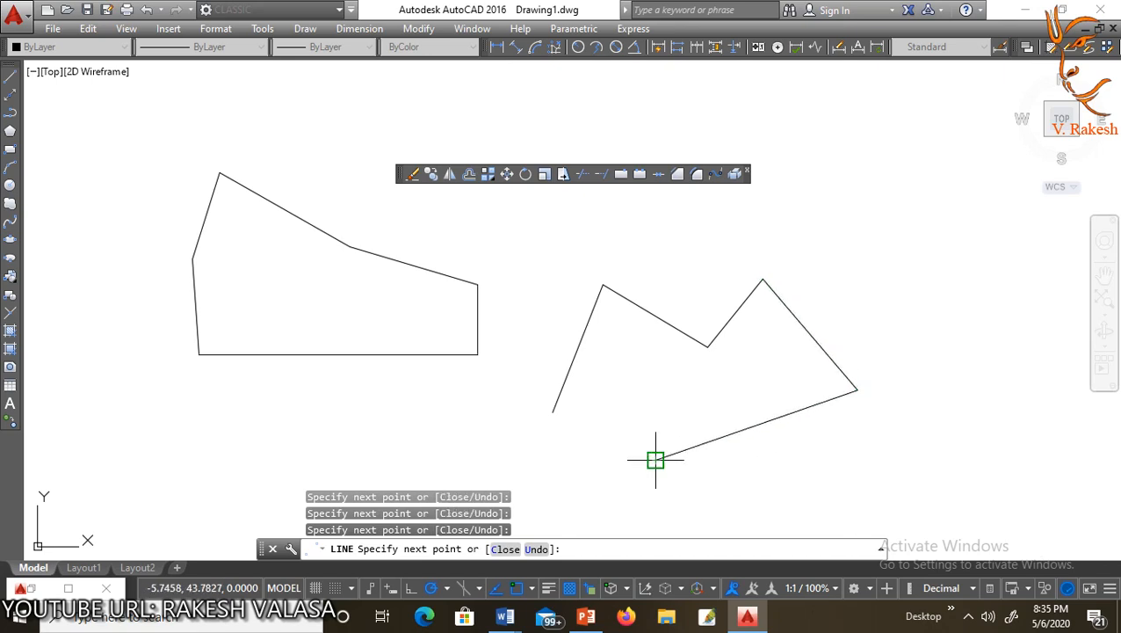
{"action": "key", "text": "Escape"}
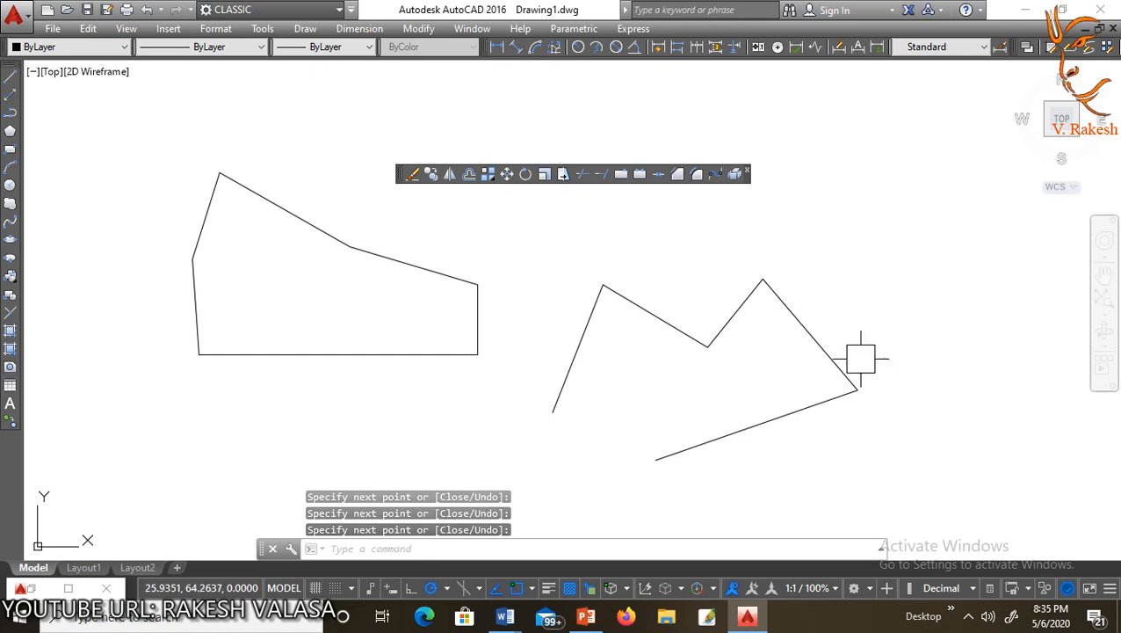
Step: Select three of the zigzag's lines one by one to check whether they are separate objects, and clear the selection
{"action": "left_click", "coordinate": [766, 420]}
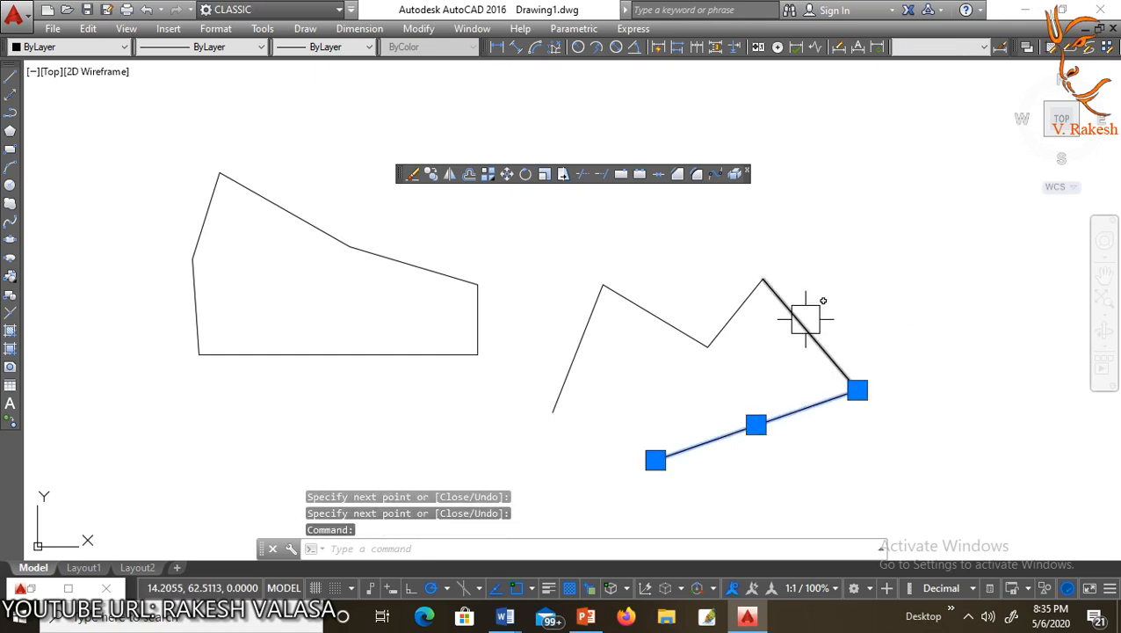
{"action": "left_click", "coordinate": [806, 321]}
{"action": "left_click", "coordinate": [742, 303]}
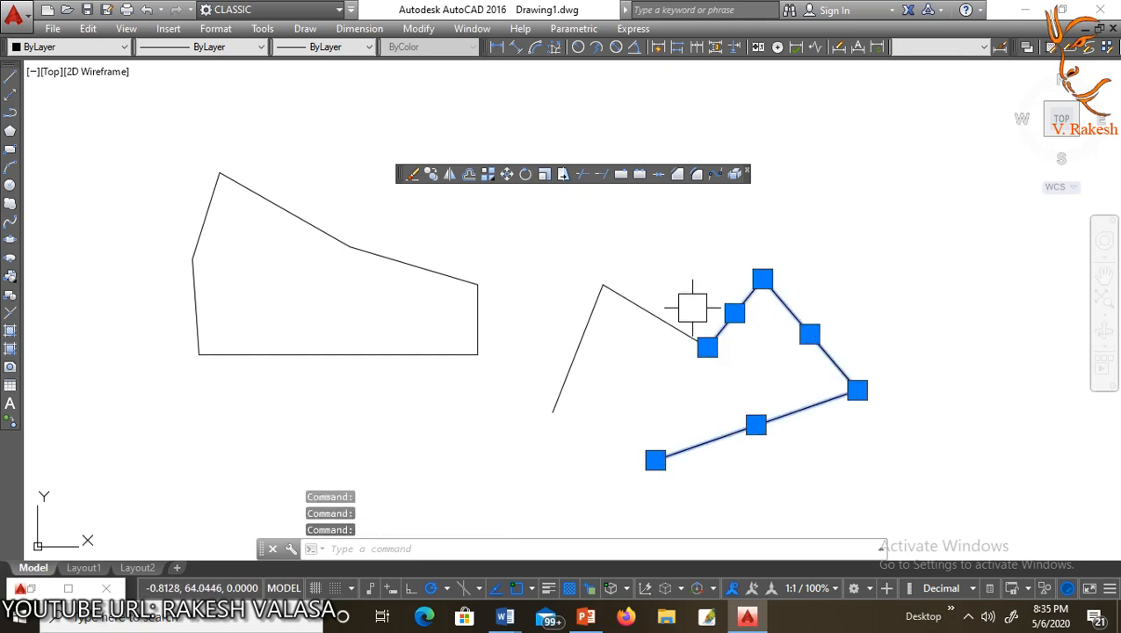
{"action": "key", "text": "Escape"}
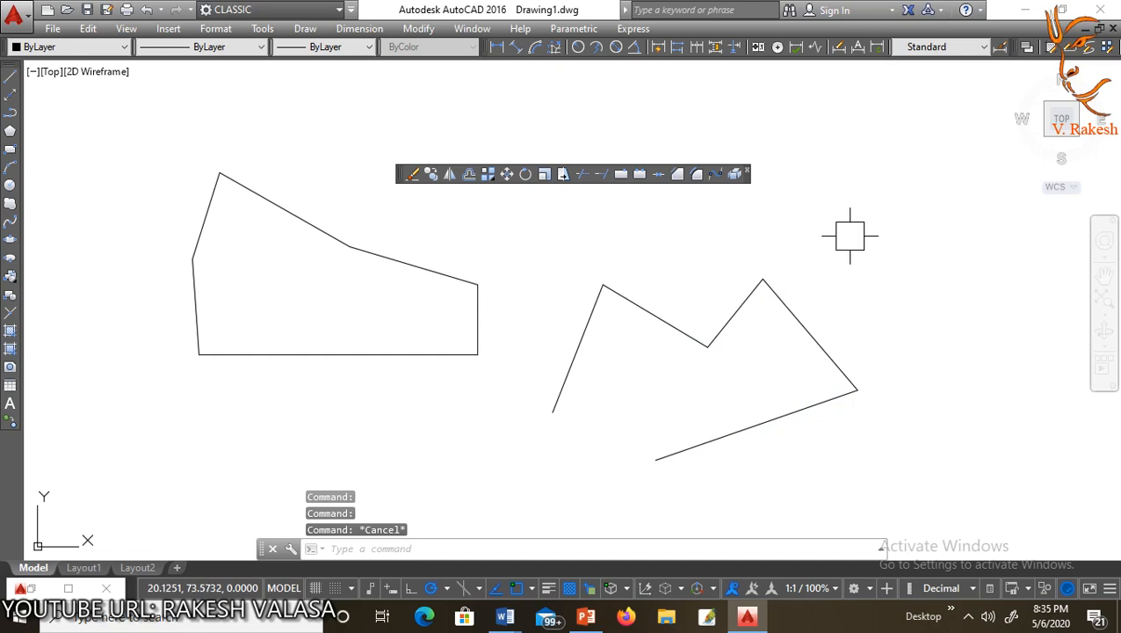
Step: Join the five lines of the open zigzag into a single polyline
{"action": "type", "text": "j"}
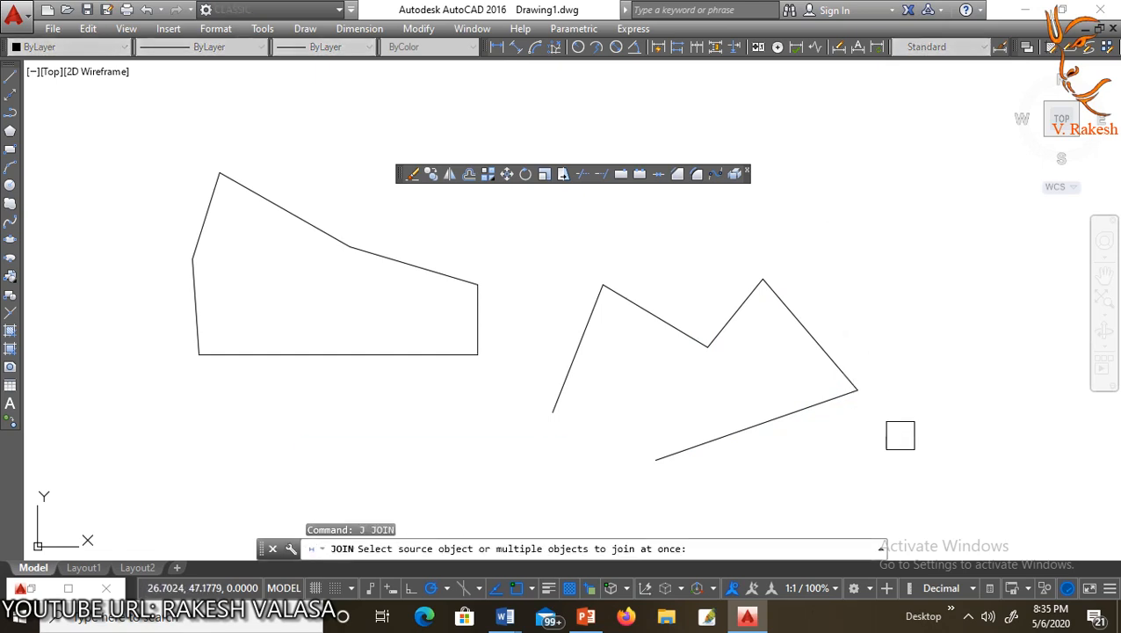
{"action": "left_click", "coordinate": [898, 439]}
{"action": "left_click", "coordinate": [577, 277]}
{"action": "key", "text": "Return"}
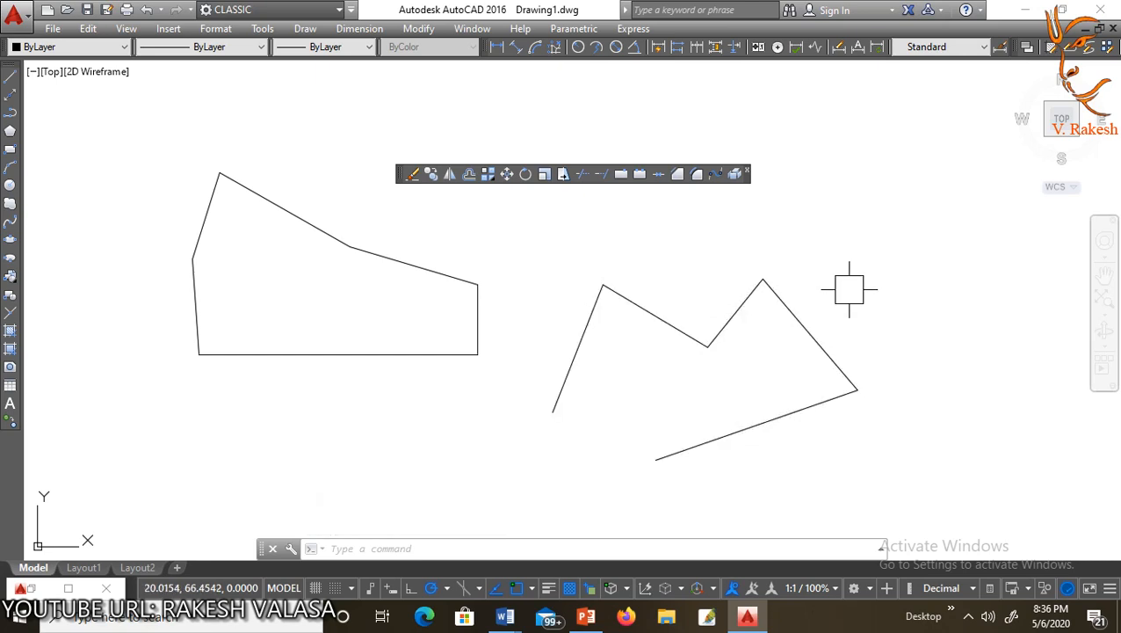
{"action": "key", "text": "Escape"}
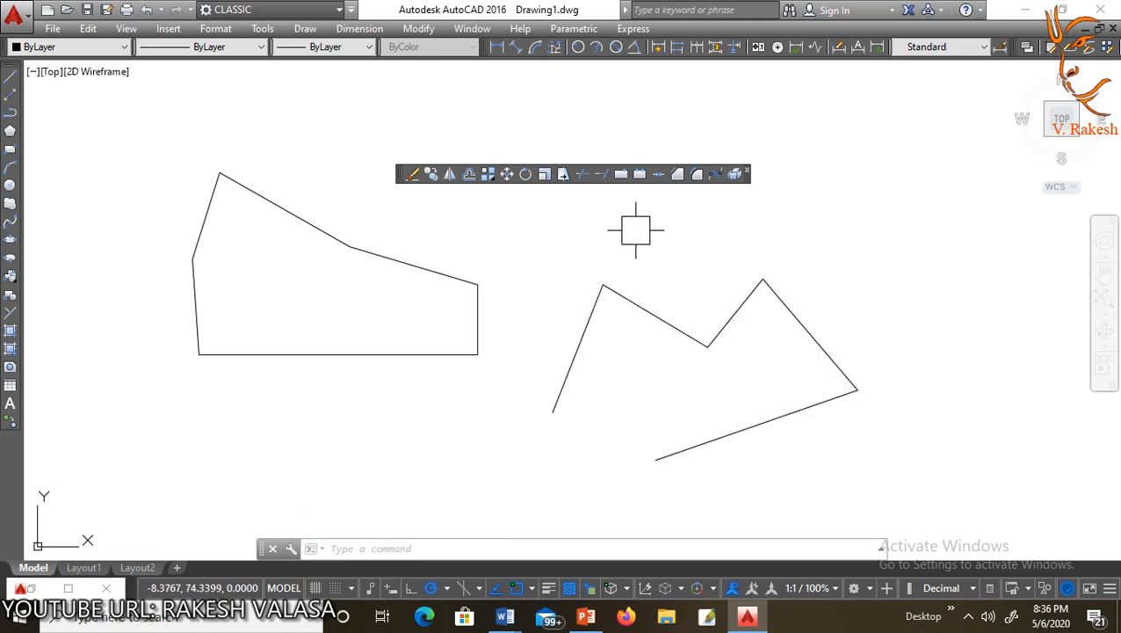
Step: Chamfer the zigzag polyline's first peak with a first distance of 2 and a second distance of 3
{"action": "type", "text": "CHa"}
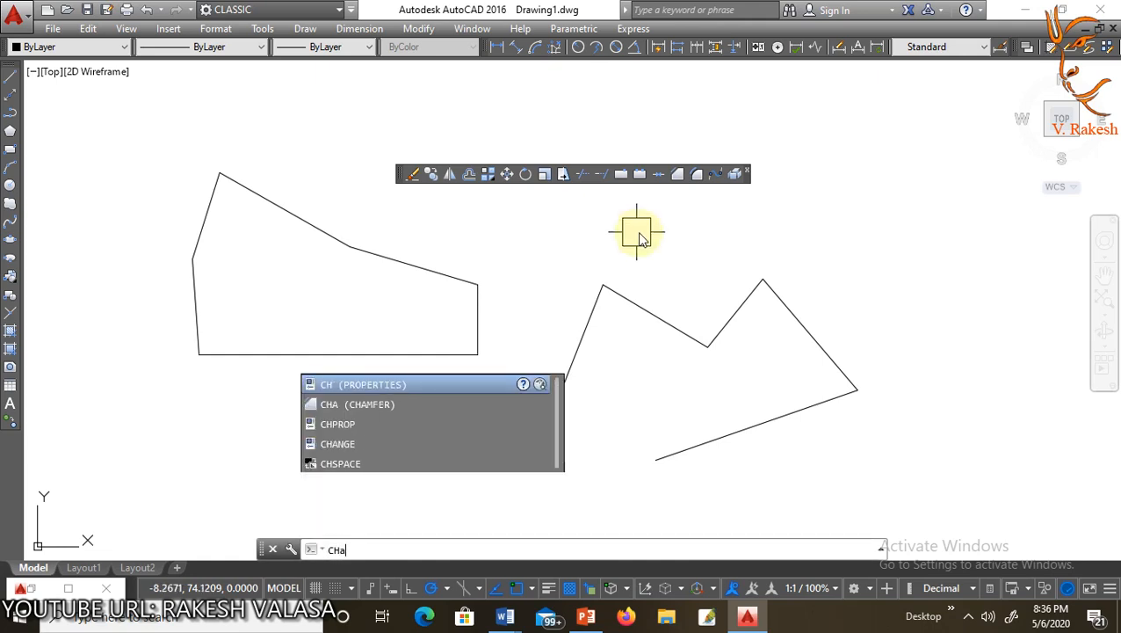
{"action": "key", "text": "Return"}
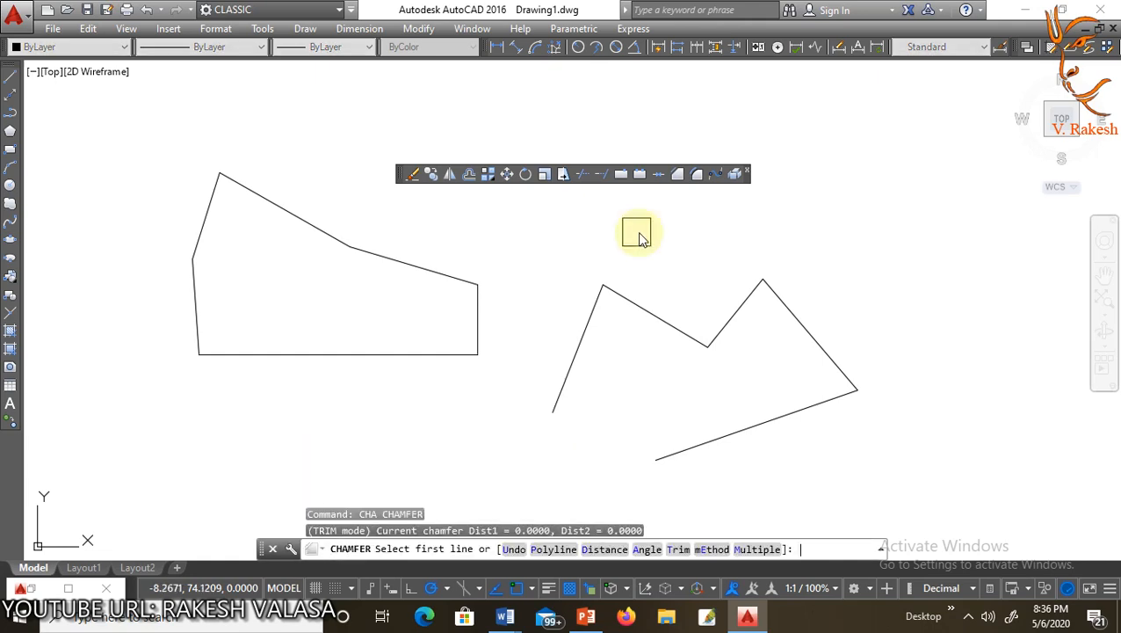
{"action": "left_click", "coordinate": [599, 549]}
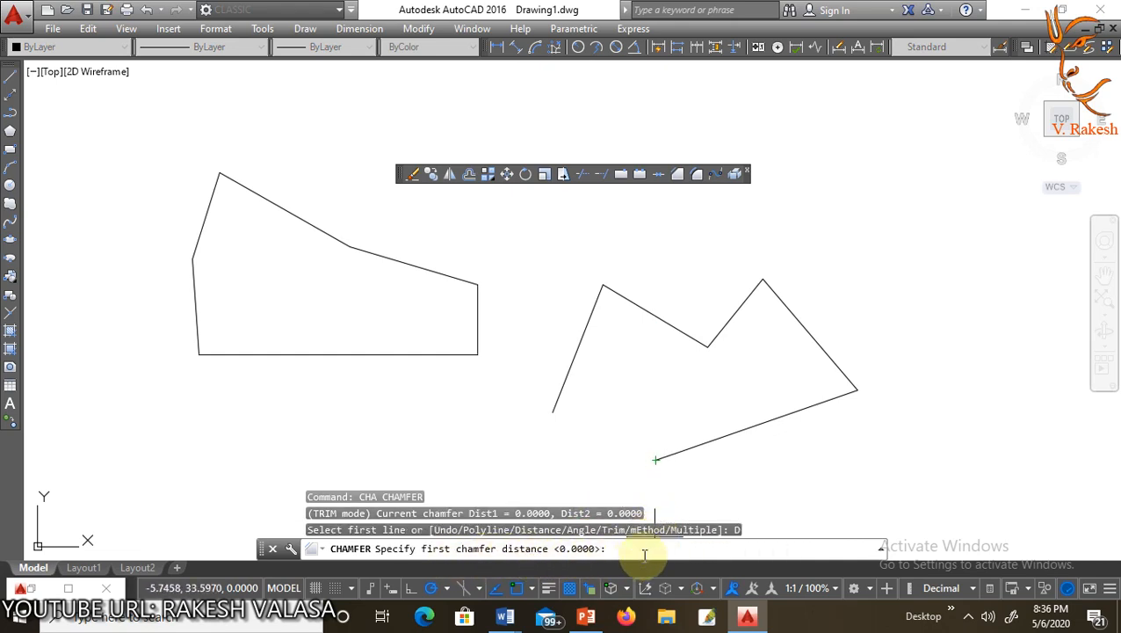
{"action": "type", "text": "2"}
{"action": "key", "text": "Return"}
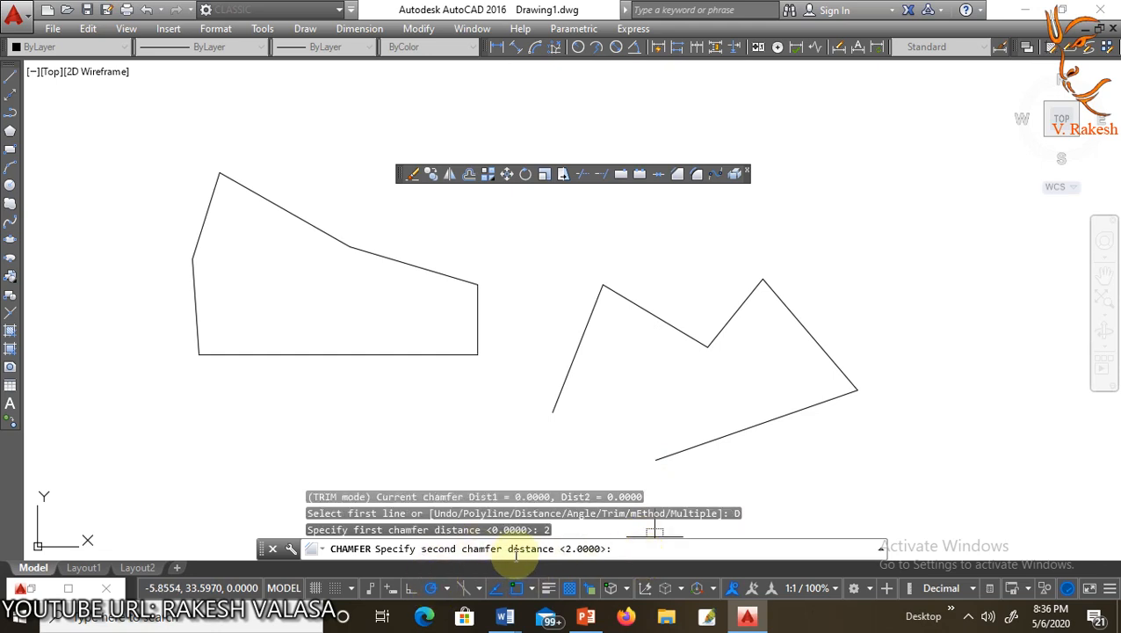
{"action": "type", "text": "3"}
{"action": "key", "text": "Return"}
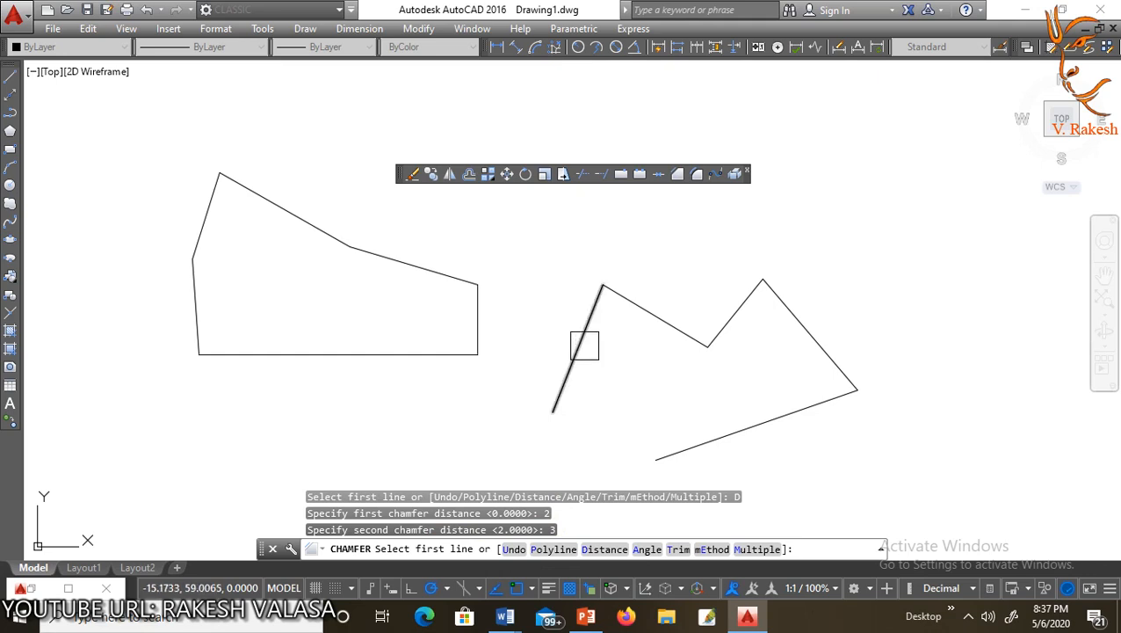
{"action": "left_click", "coordinate": [584, 343]}
{"action": "left_click", "coordinate": [646, 308]}
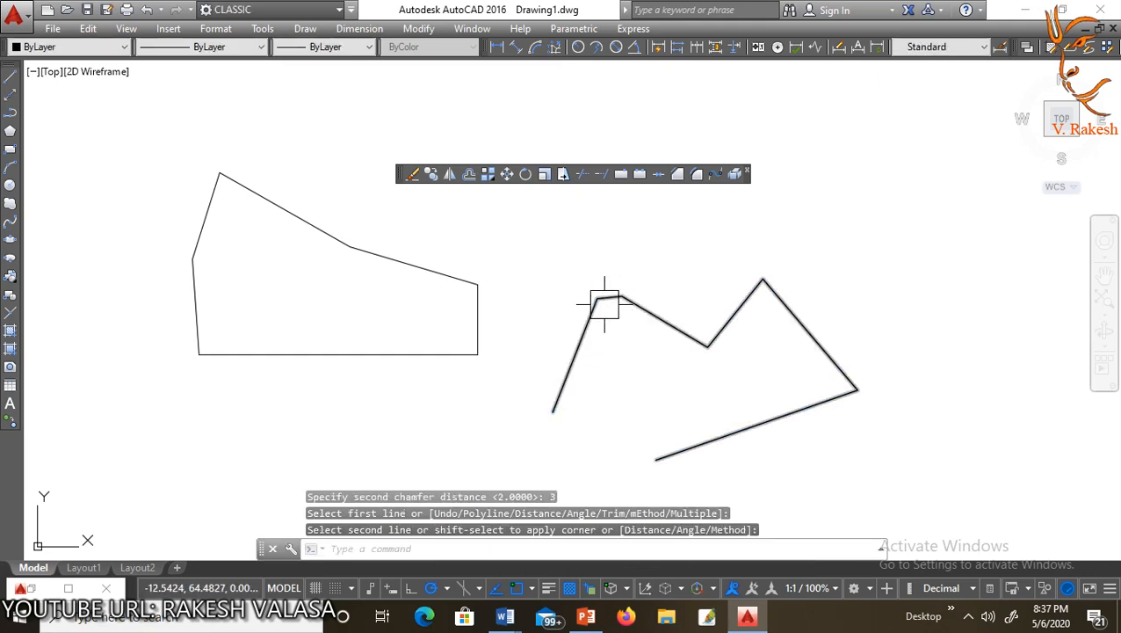
{"action": "scroll", "coordinate": [605, 303], "scroll_direction": "up", "scroll_amount": 2}
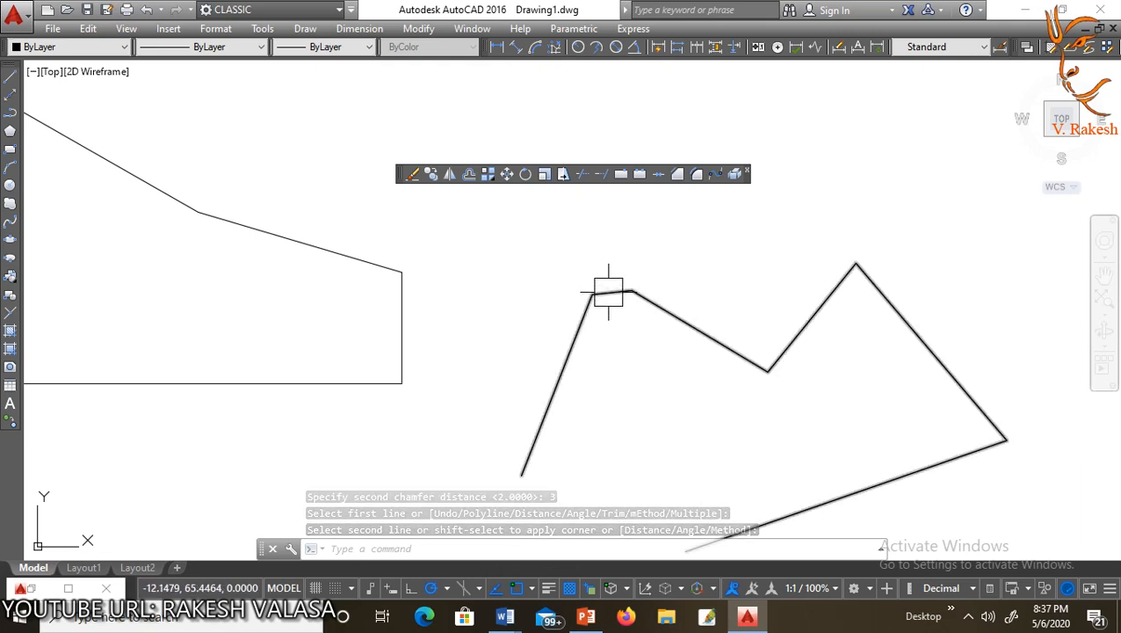
{"action": "scroll", "coordinate": [607, 296], "scroll_direction": "up", "scroll_amount": 2}
{"action": "scroll", "coordinate": [638, 310], "scroll_direction": "down", "scroll_amount": 2}
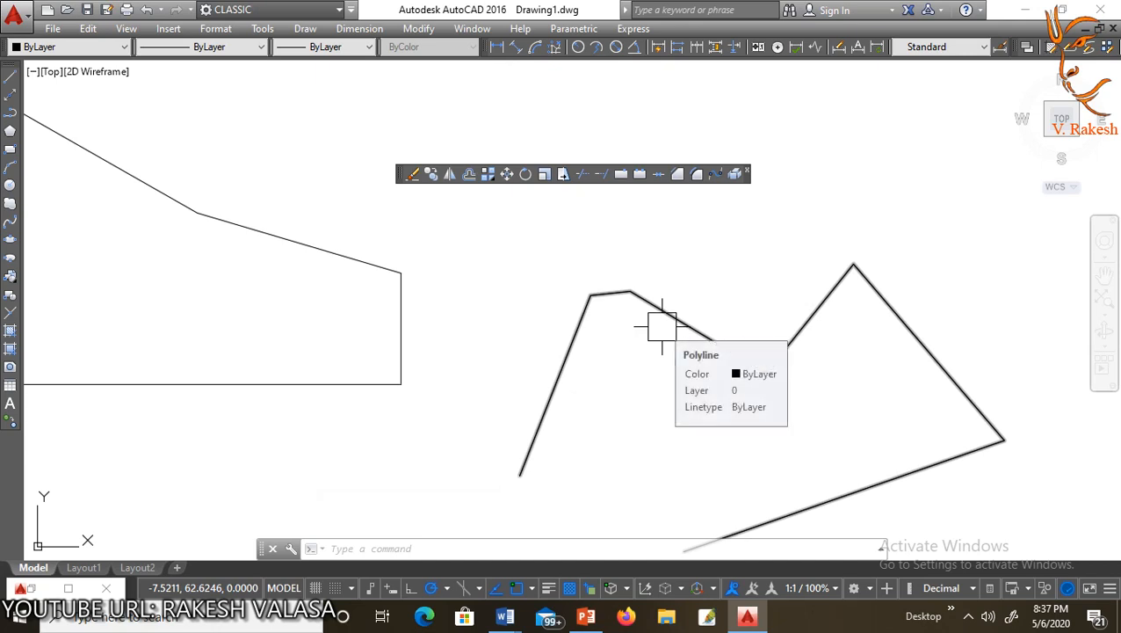
Step: Chamfer the zigzag's valley between the two peaks with a first distance of 3 and a second distance of 2
{"action": "type", "text": "cha"}
{"action": "key", "text": "Return"}
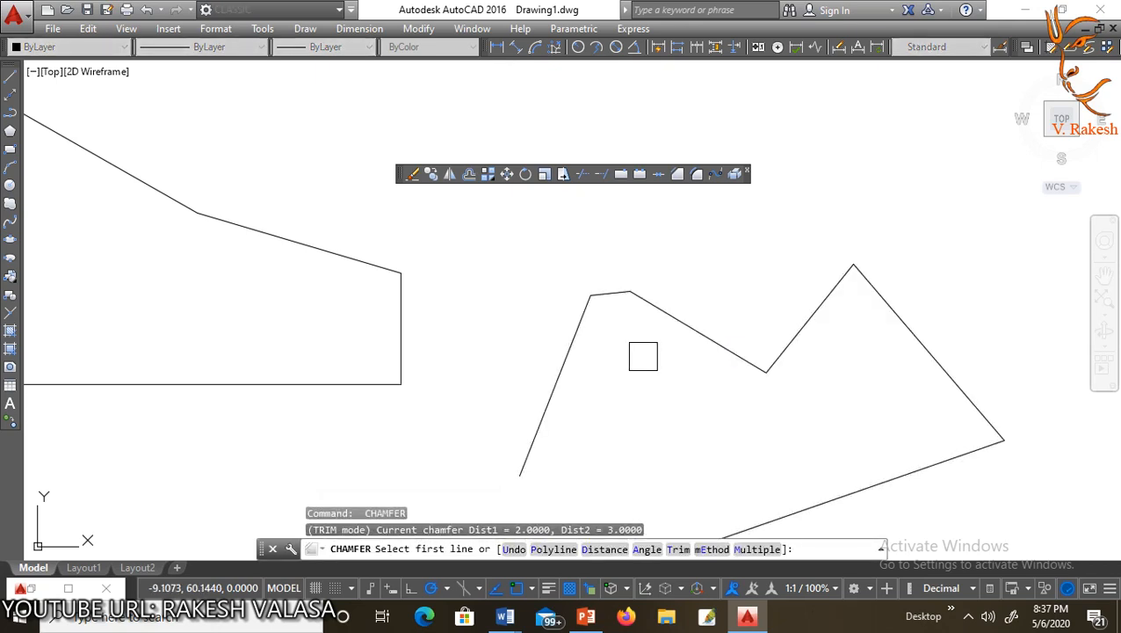
{"action": "type", "text": "d"}
{"action": "key", "text": "Return"}
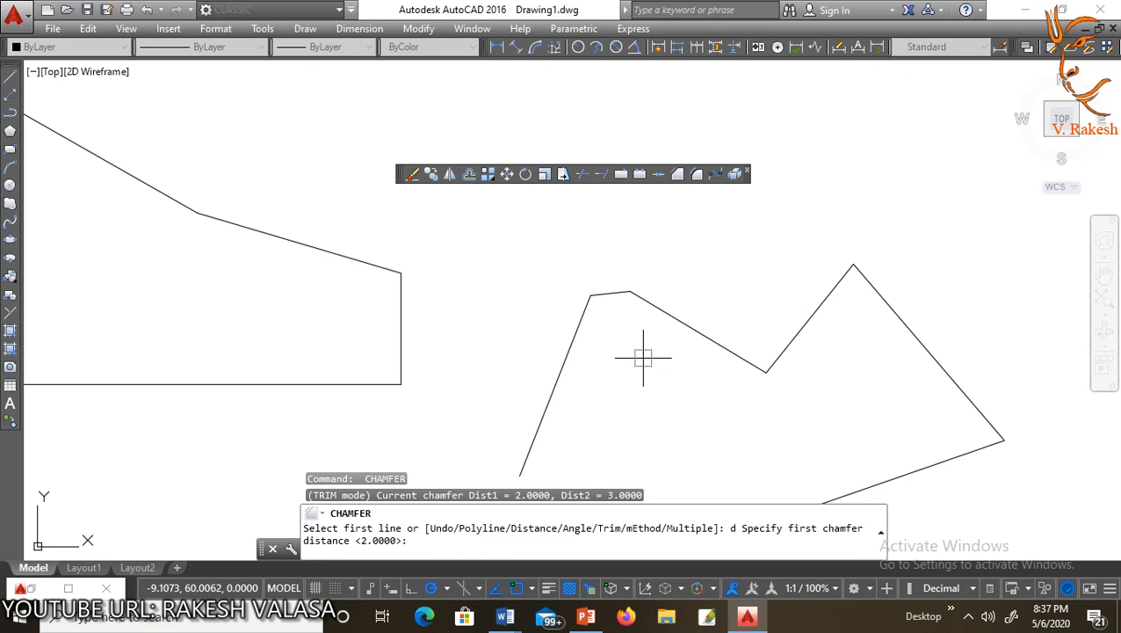
{"action": "type", "text": "3"}
{"action": "key", "text": "Return"}
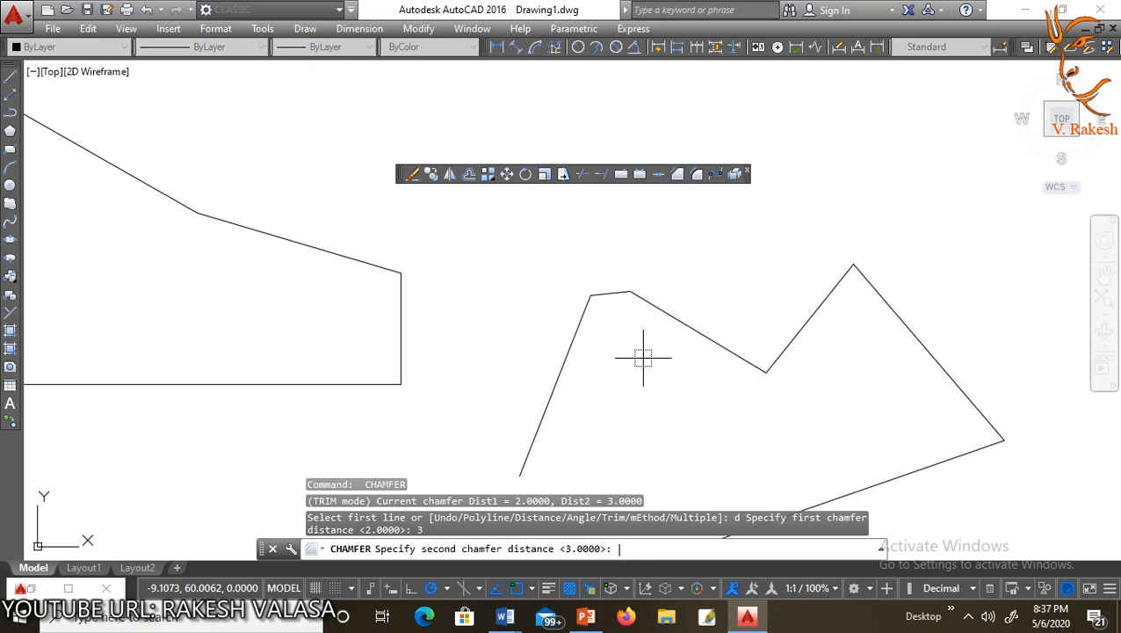
{"action": "type", "text": "2"}
{"action": "key", "text": "Return"}
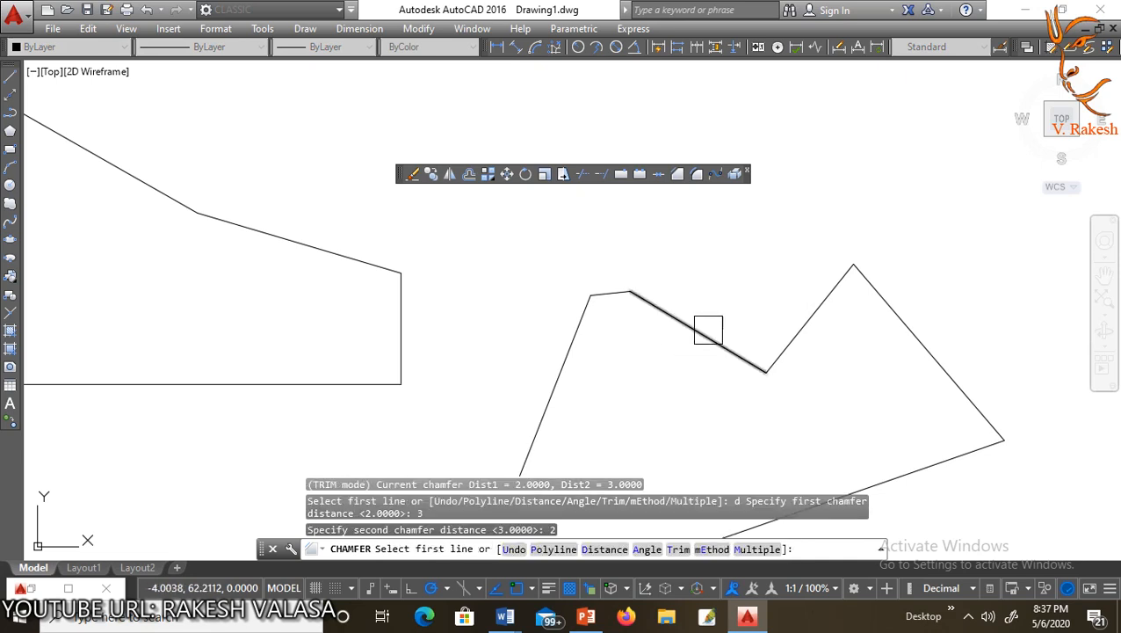
{"action": "left_click", "coordinate": [710, 329]}
{"action": "left_click", "coordinate": [782, 330]}
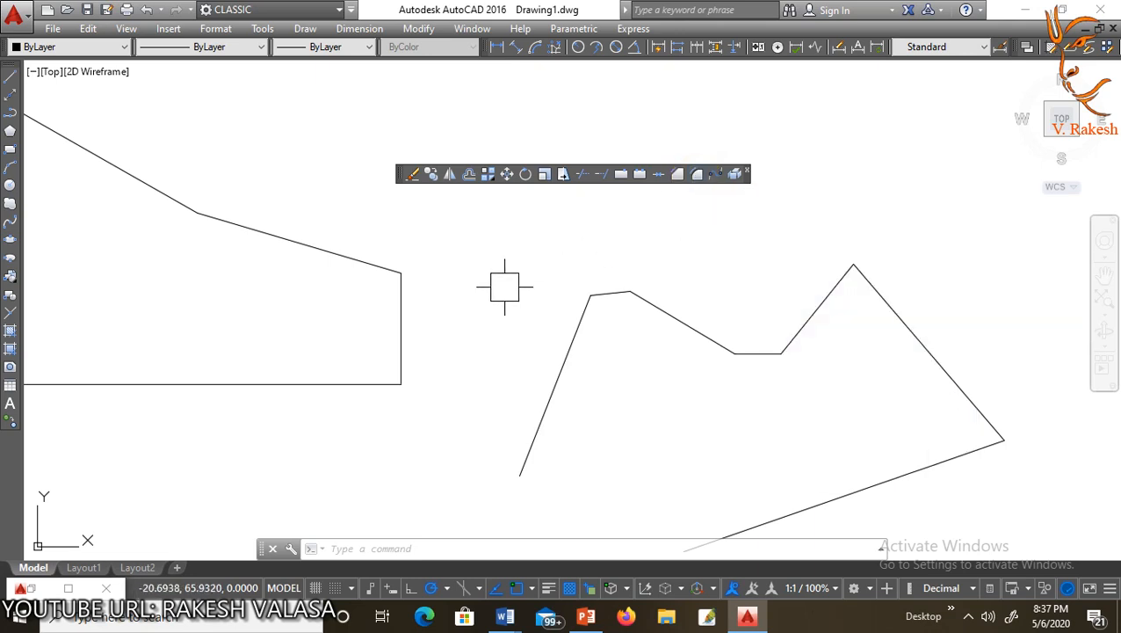
{"action": "key", "text": "Escape"}
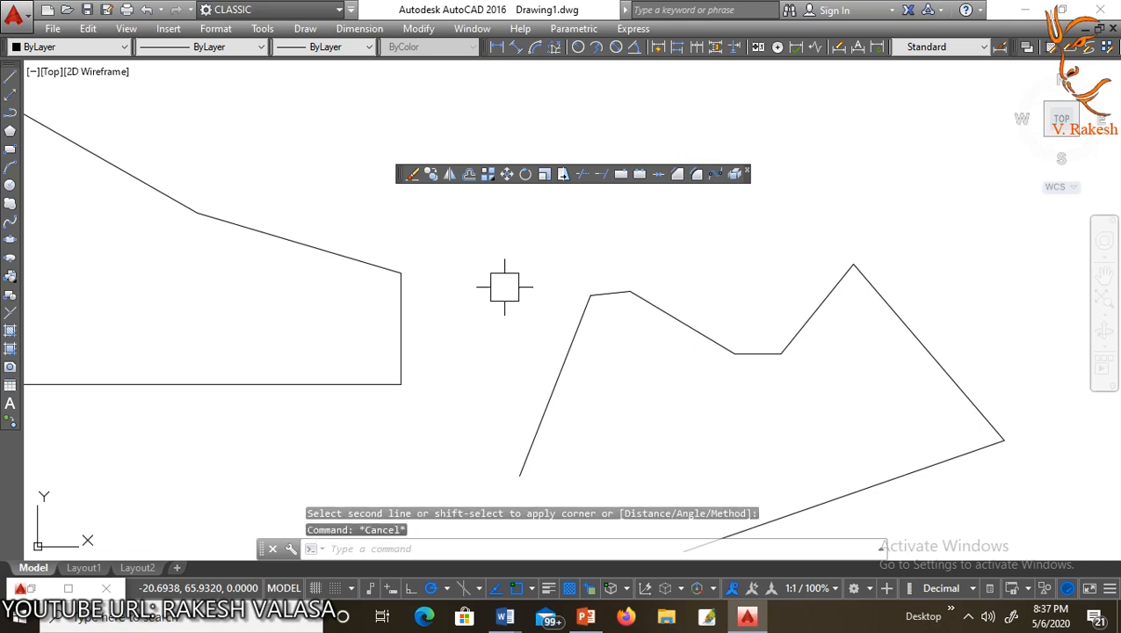
Step: Fillet the zigzag's second, still sharp peak with a radius of 5
{"action": "type", "text": "F"}
{"action": "key", "text": "Return"}
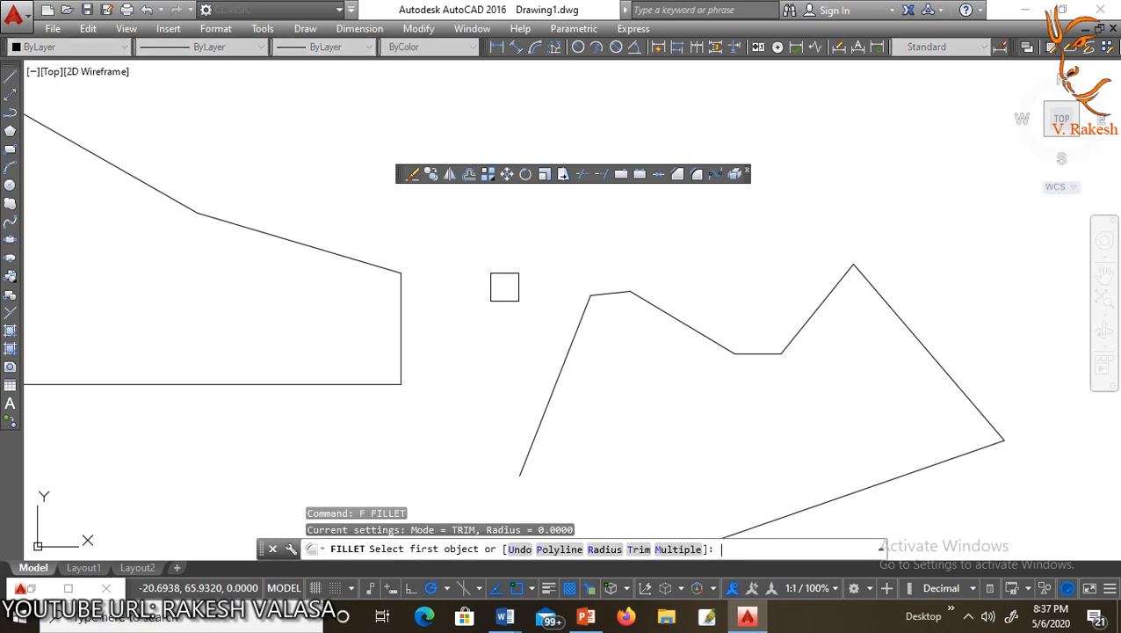
{"action": "type", "text": "r"}
{"action": "key", "text": "Return"}
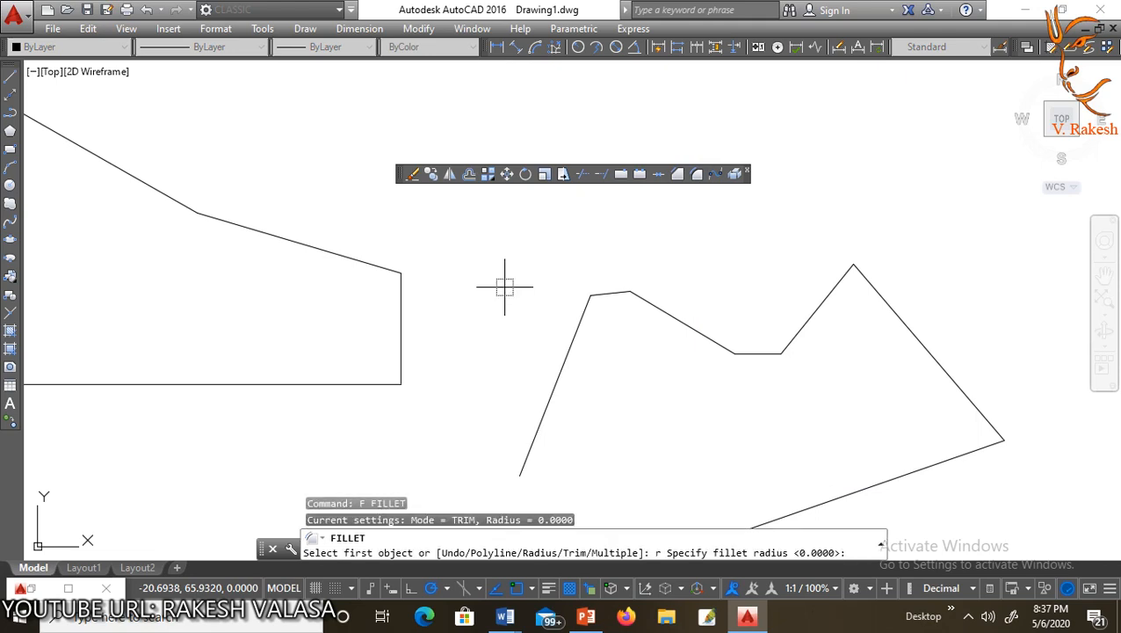
{"action": "type", "text": "5"}
{"action": "key", "text": "Return"}
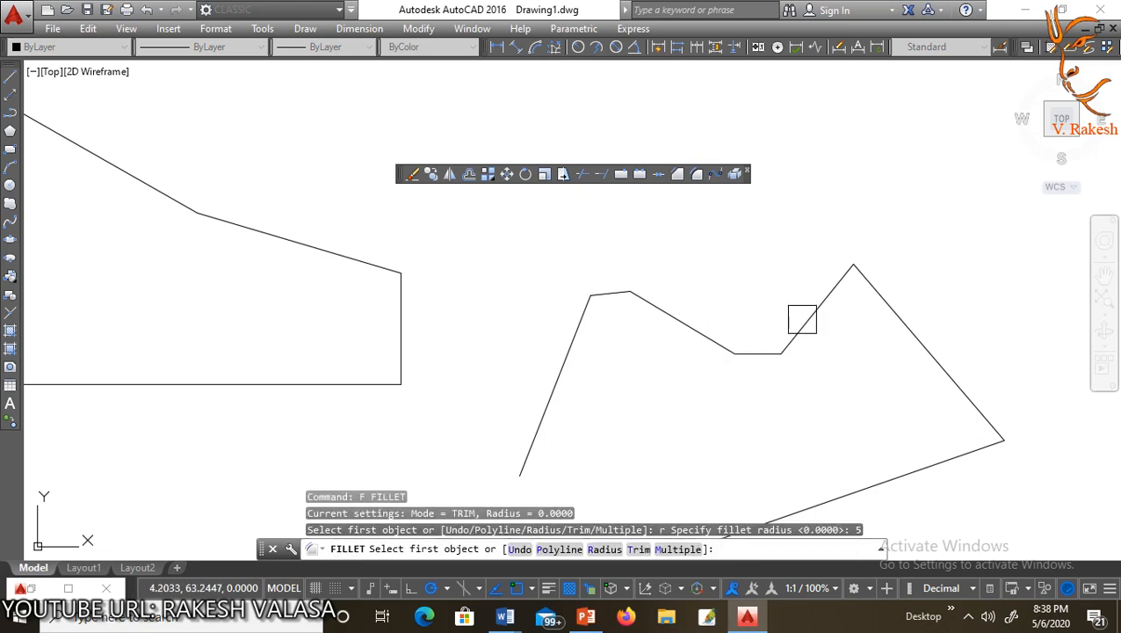
{"action": "left_click", "coordinate": [827, 308]}
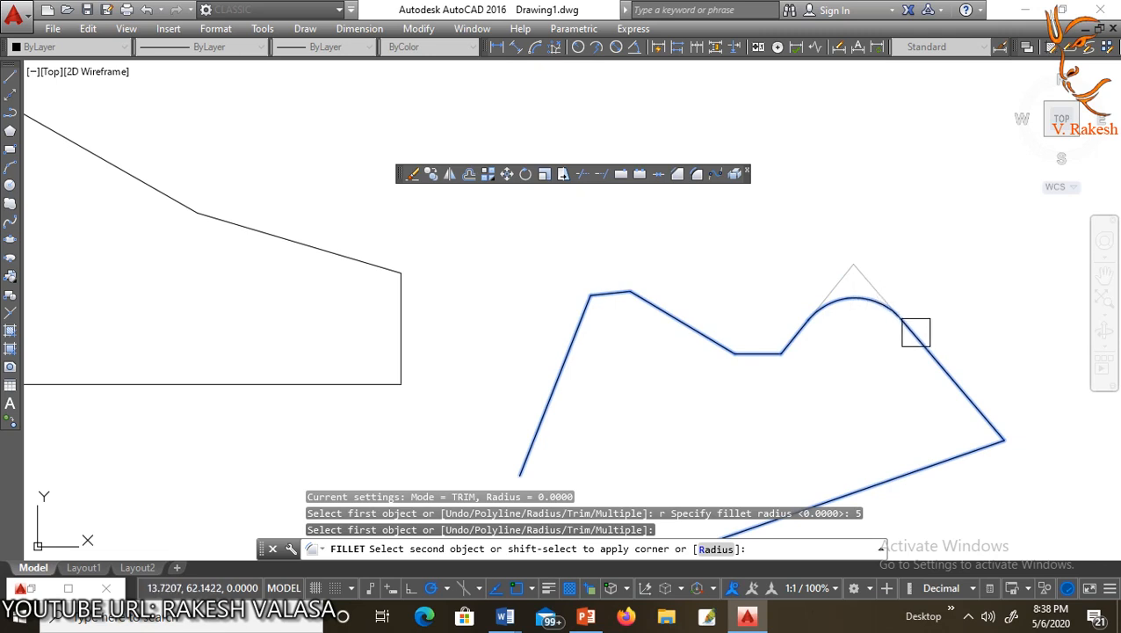
{"action": "left_click", "coordinate": [916, 331]}
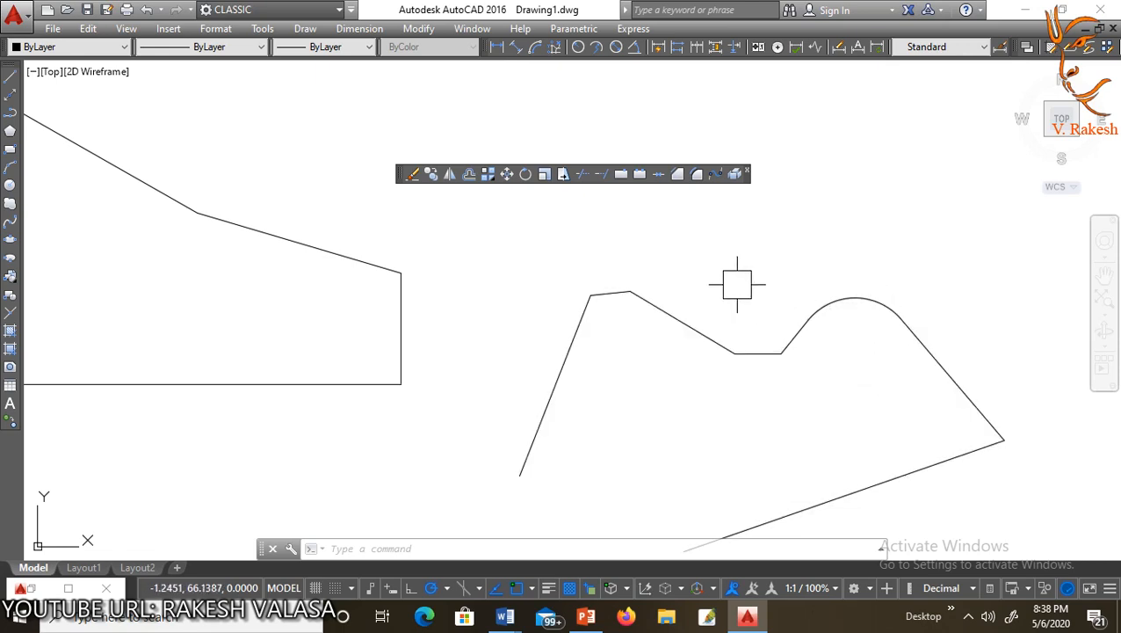
Step: Explode the chamfered and filleted zigzag polyline into its separate line and arc segments
{"action": "scroll", "coordinate": [733, 279], "scroll_direction": "down", "scroll_amount": 2}
{"action": "scroll", "coordinate": [781, 363], "scroll_direction": "up", "scroll_amount": 2}
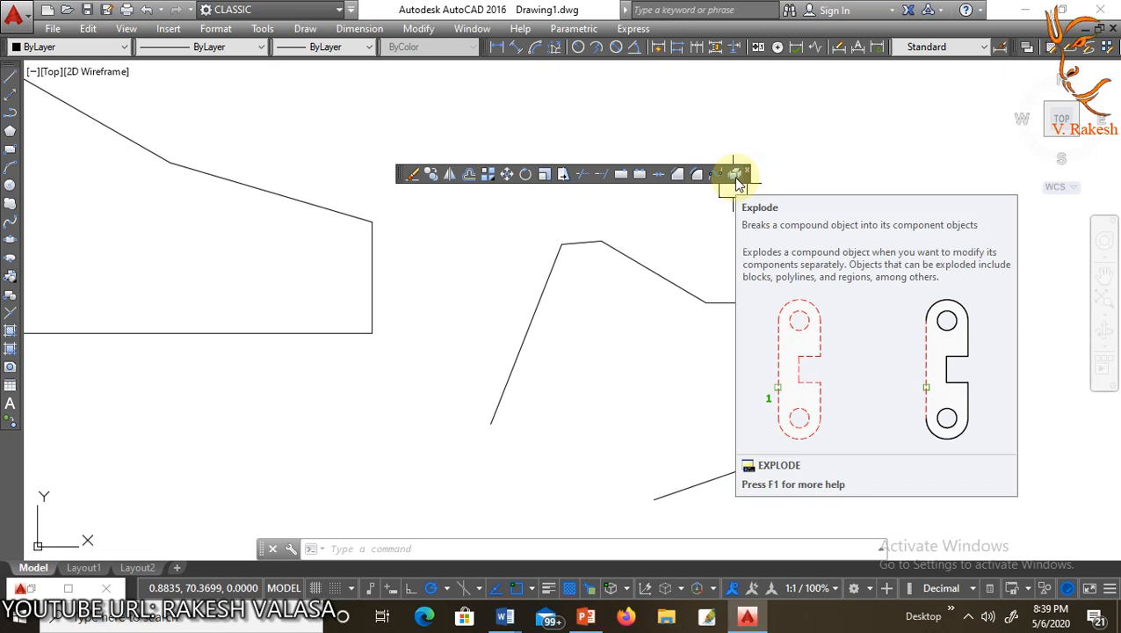
{"action": "left_click", "coordinate": [735, 175]}
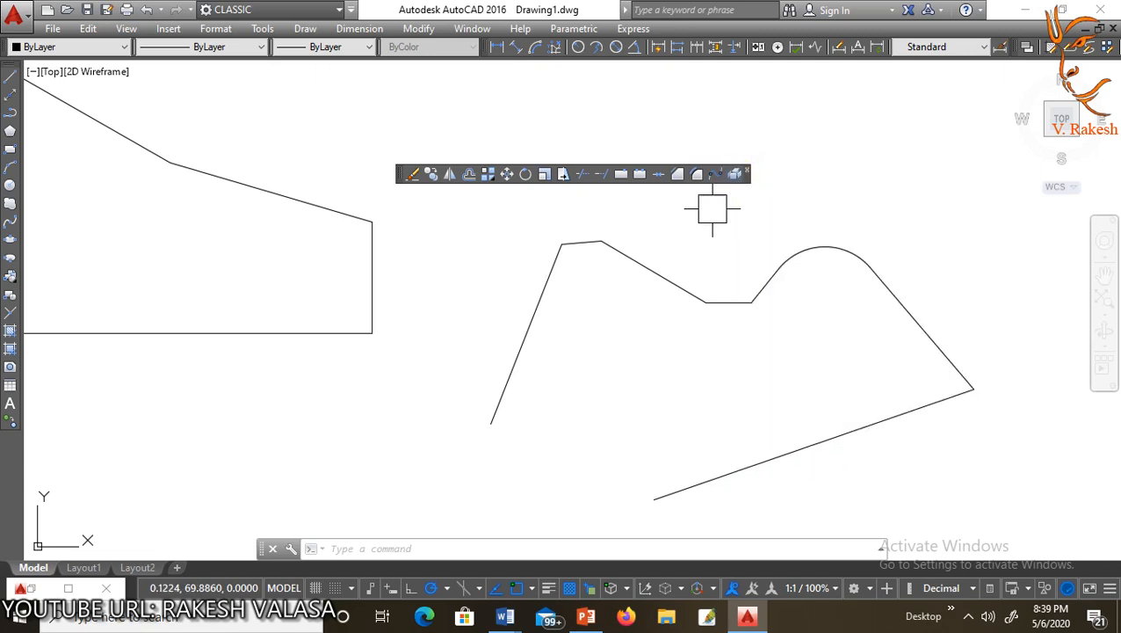
{"action": "key", "text": "Escape"}
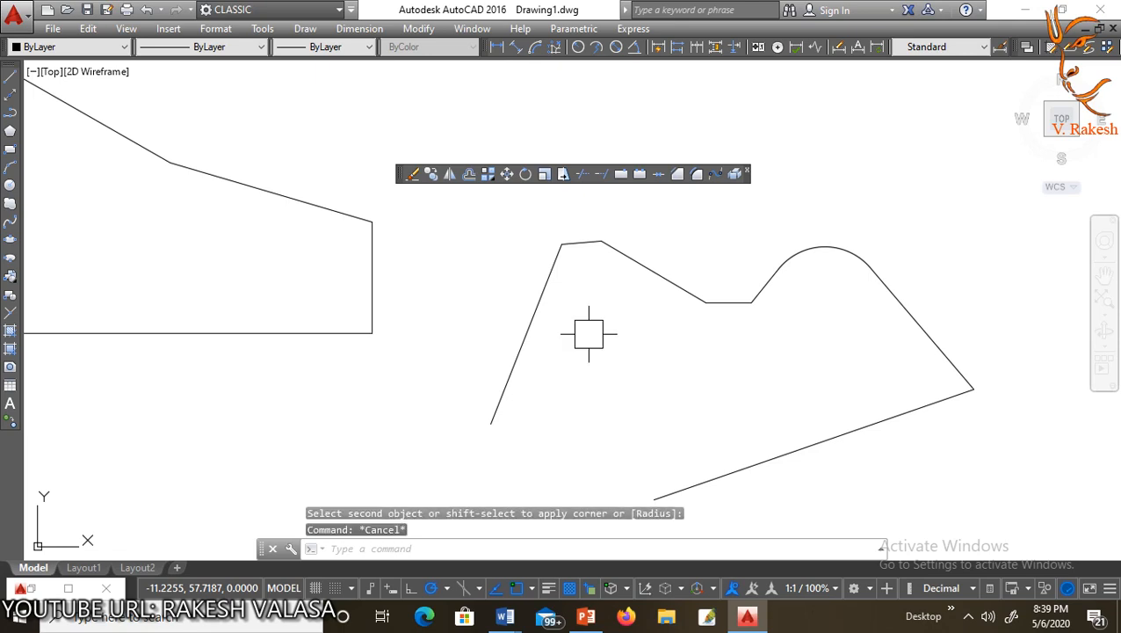
{"action": "type", "text": "x"}
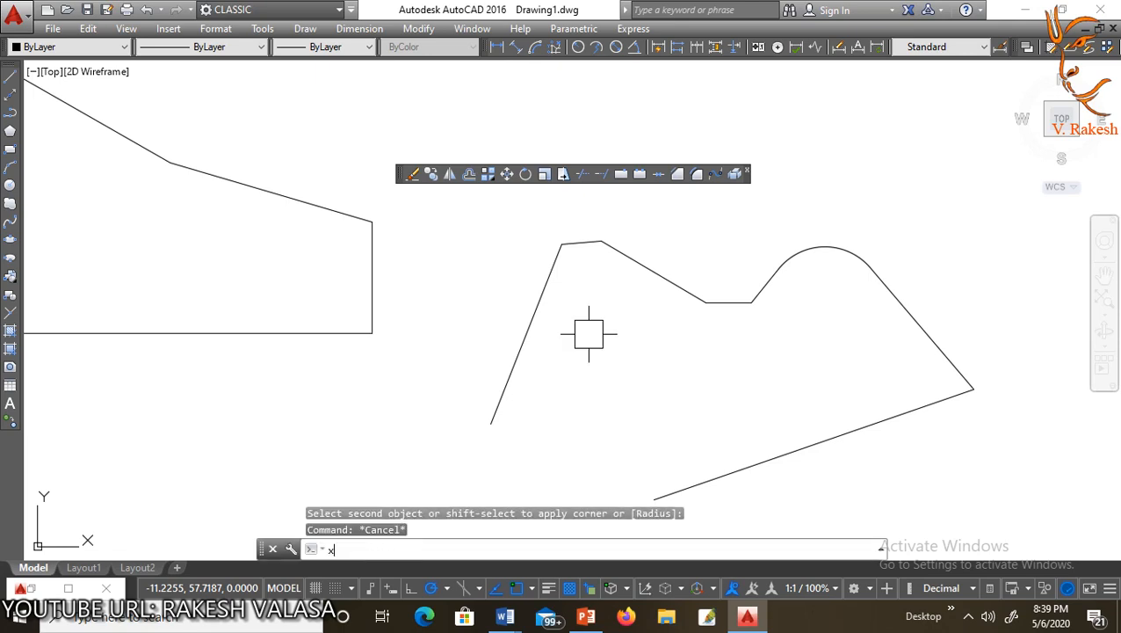
{"action": "key", "text": "Return"}
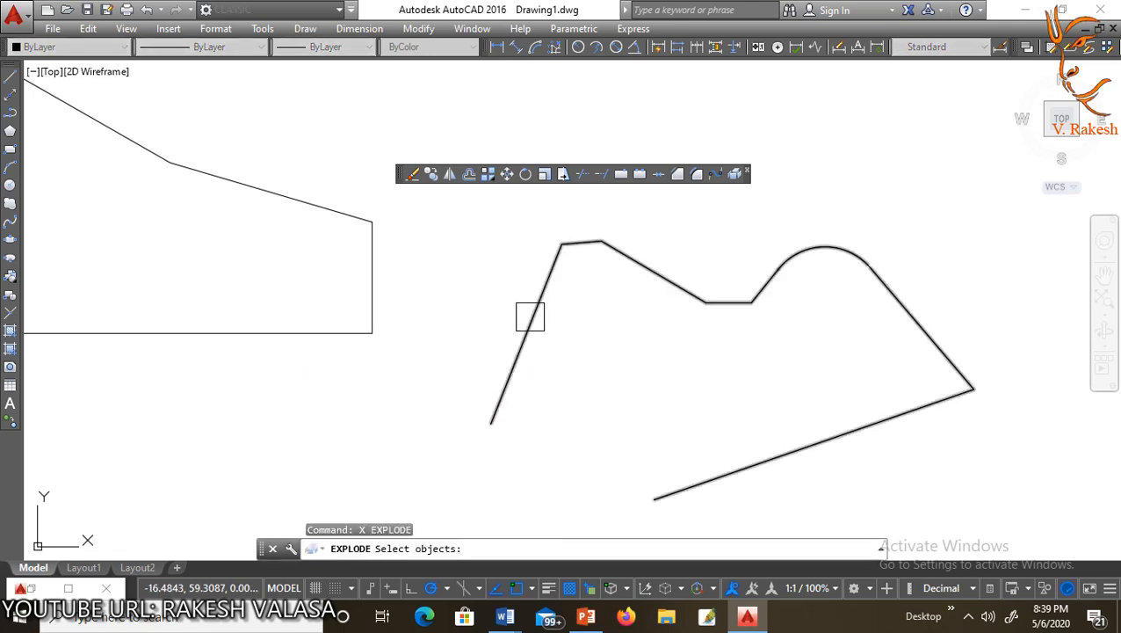
{"action": "left_click", "coordinate": [532, 320]}
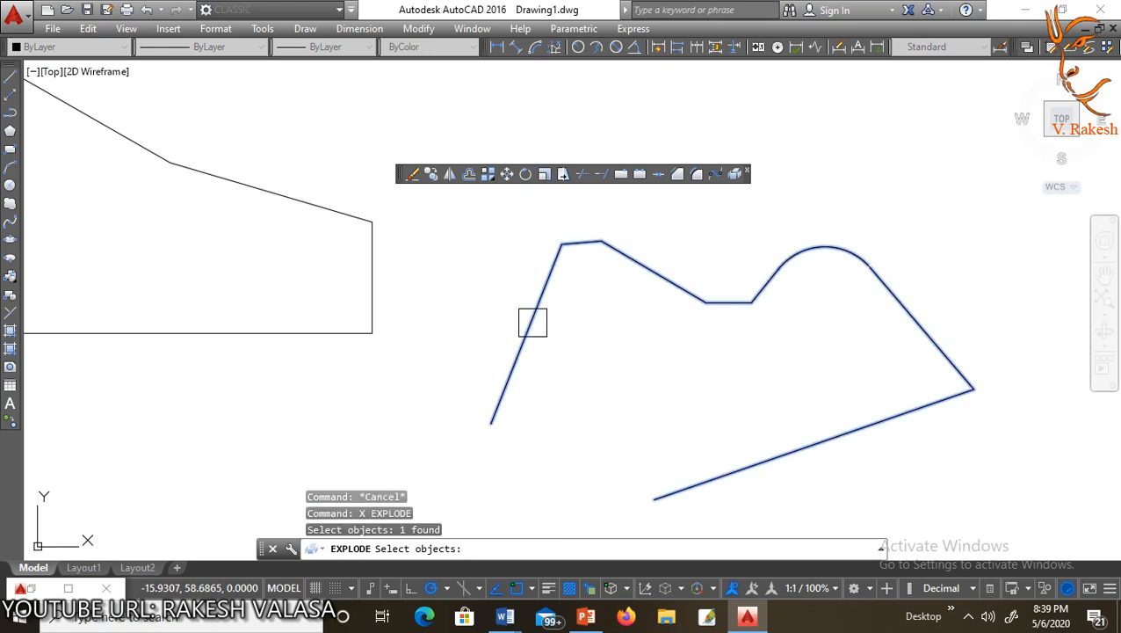
{"action": "key", "text": "Return"}
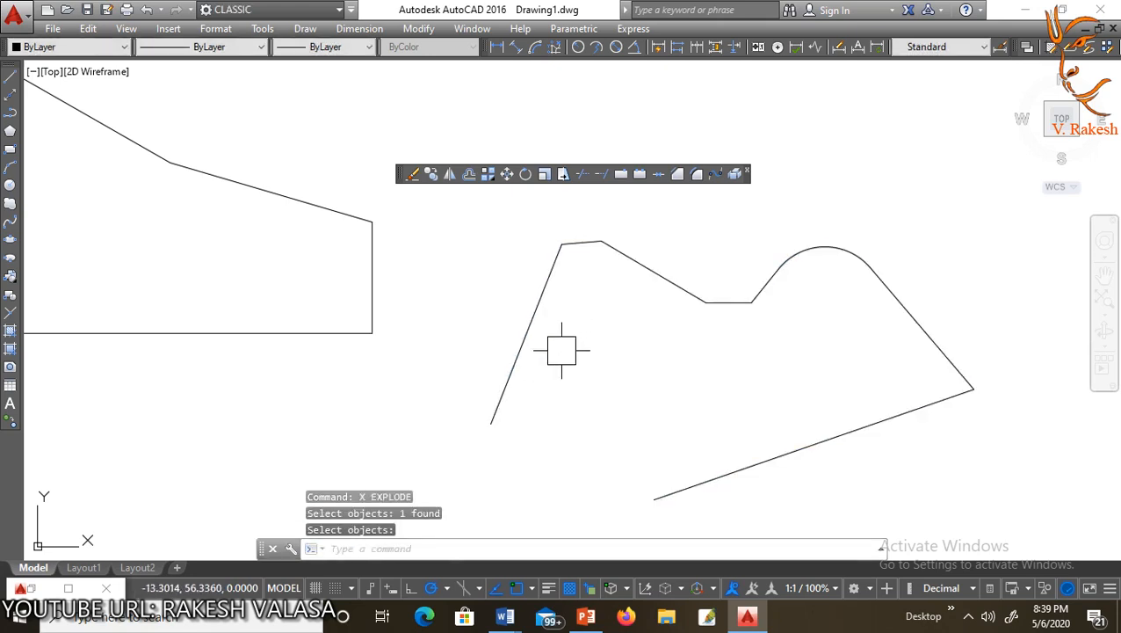
Step: Check the exploded zigzag by selecting its first four segments one by one, and clear the selection
{"action": "left_click", "coordinate": [527, 339]}
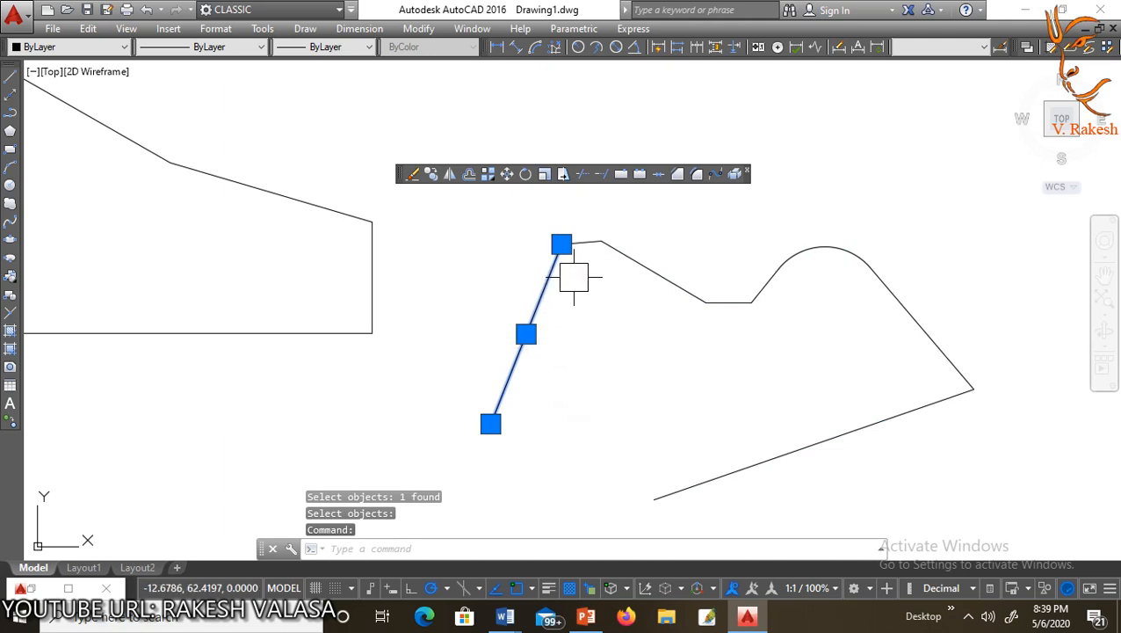
{"action": "scroll", "coordinate": [585, 254], "scroll_direction": "up", "scroll_amount": 3}
{"action": "left_click", "coordinate": [576, 228]}
{"action": "left_click", "coordinate": [687, 265]}
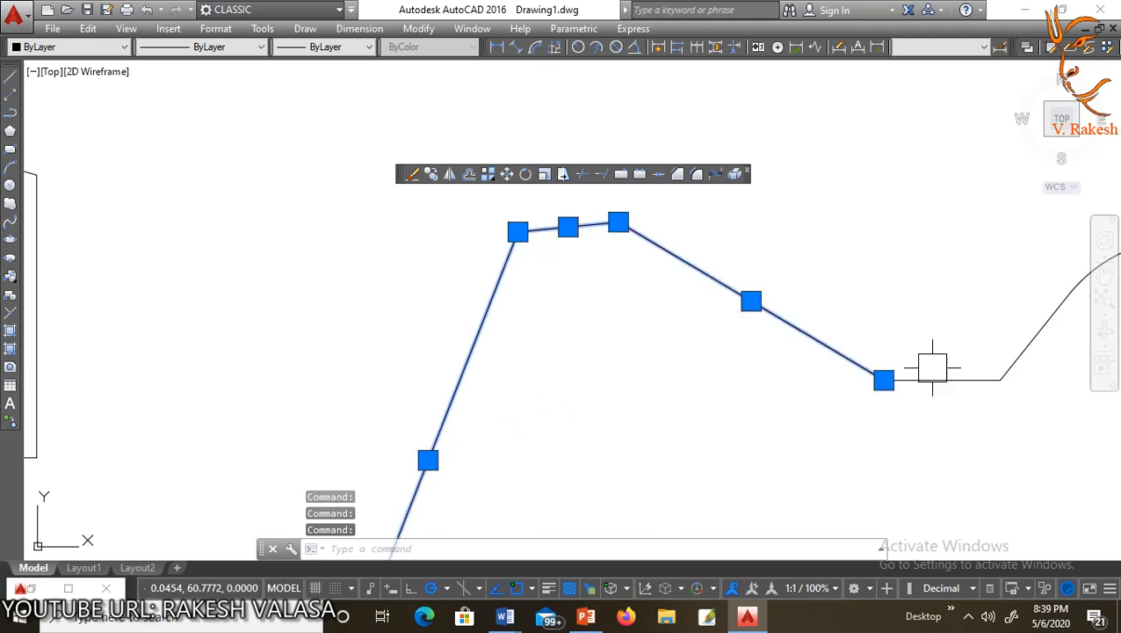
{"action": "left_click", "coordinate": [935, 380]}
{"action": "scroll", "coordinate": [636, 386], "scroll_direction": "down", "scroll_amount": 2}
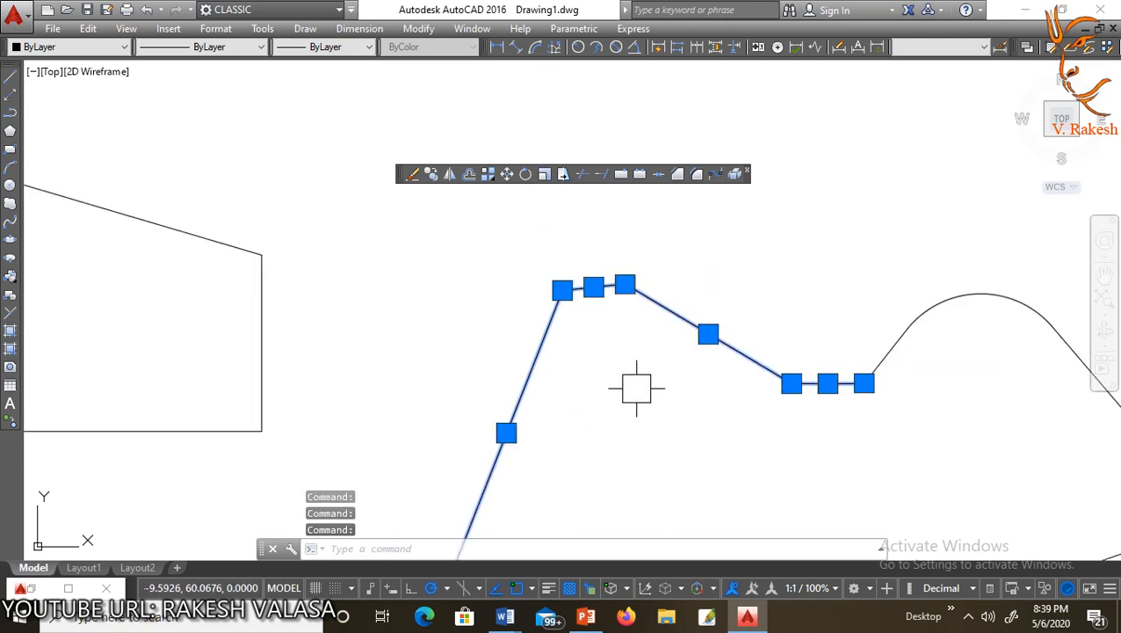
{"action": "scroll", "coordinate": [636, 385], "scroll_direction": "down", "scroll_amount": 1}
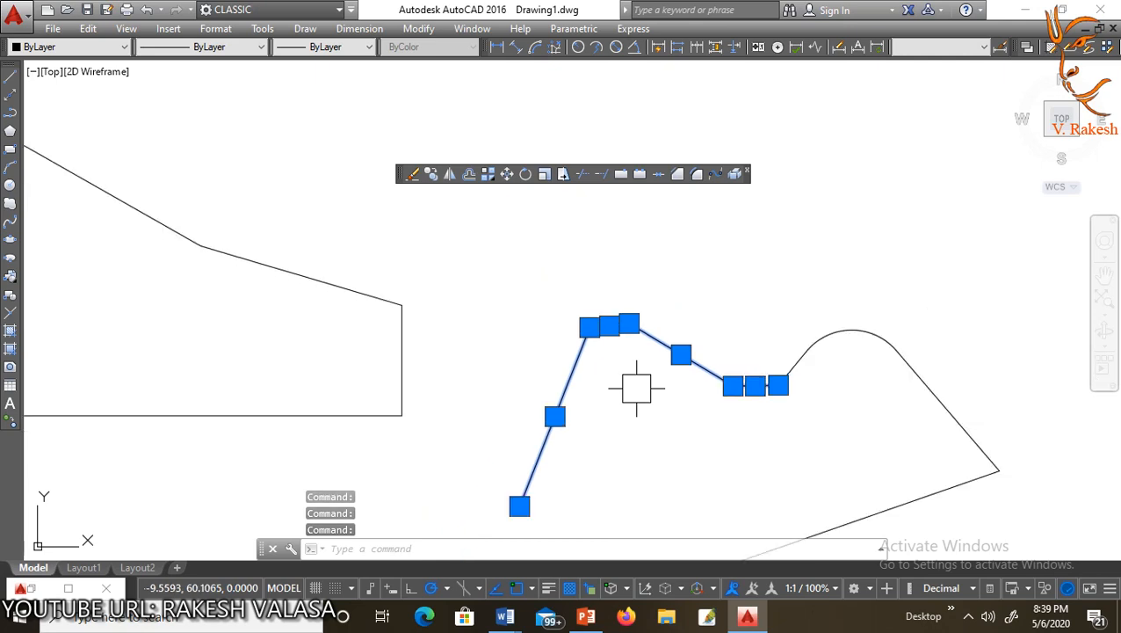
{"action": "key", "text": "Escape"}
{"action": "scroll", "coordinate": [629, 384], "scroll_direction": "down", "scroll_amount": 1}
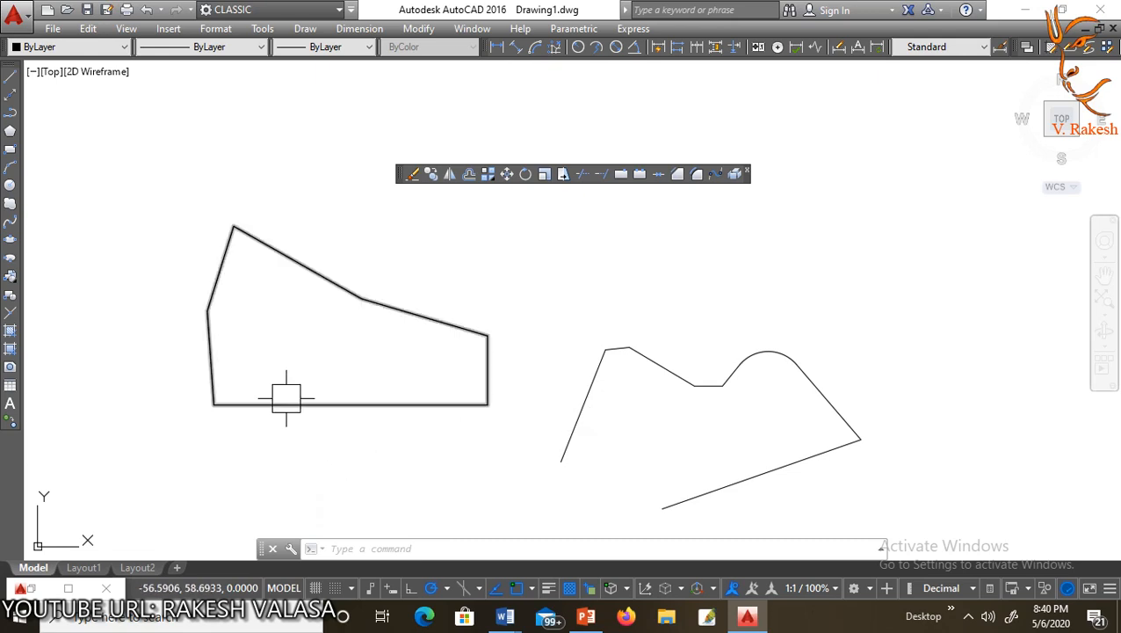
{"action": "scroll", "coordinate": [279, 397], "scroll_direction": "down", "scroll_amount": 2}
{"action": "scroll", "coordinate": [311, 437], "scroll_direction": "up", "scroll_amount": 2}
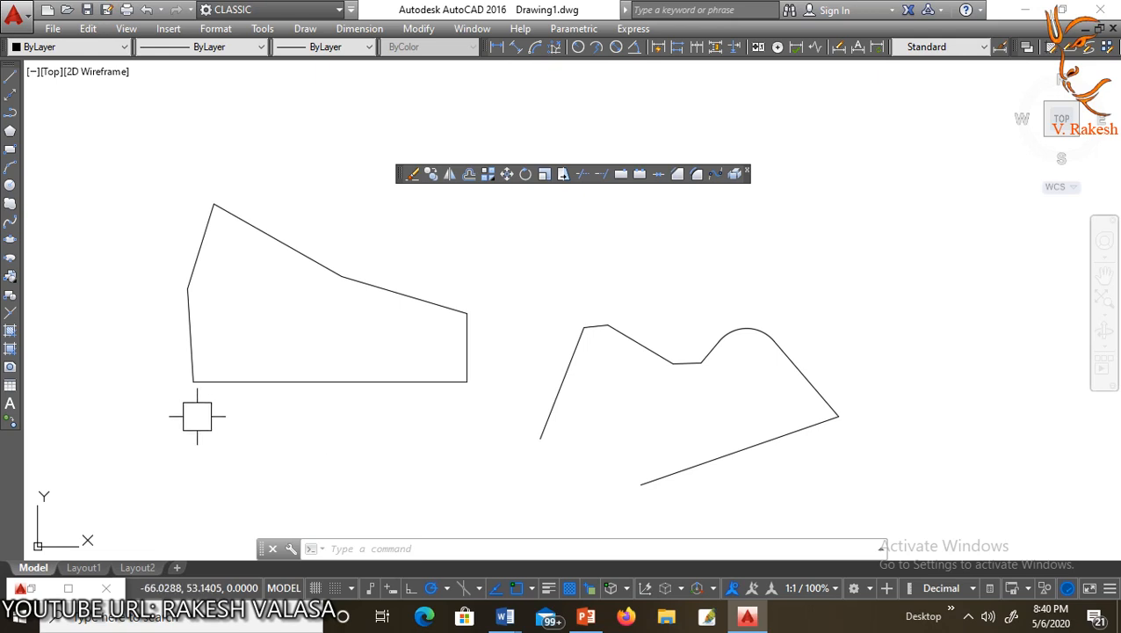
{"action": "scroll", "coordinate": [250, 376], "scroll_direction": "down", "scroll_amount": 2}
{"action": "left_click", "coordinate": [651, 469]}
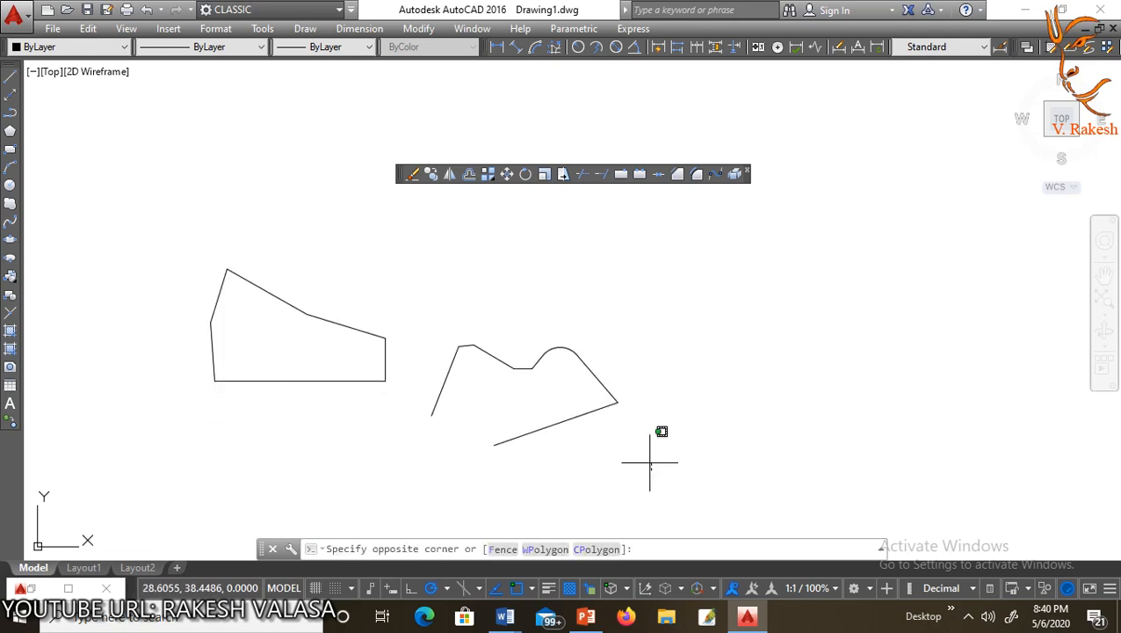
{"action": "left_click", "coordinate": [154, 234]}
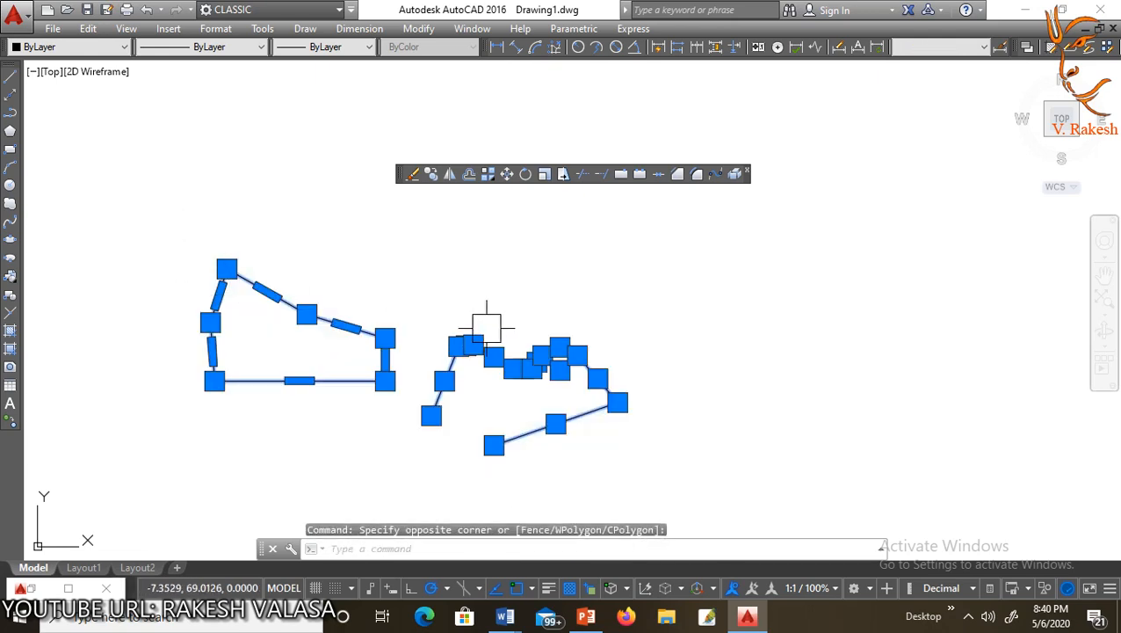
{"action": "key", "text": "Escape"}
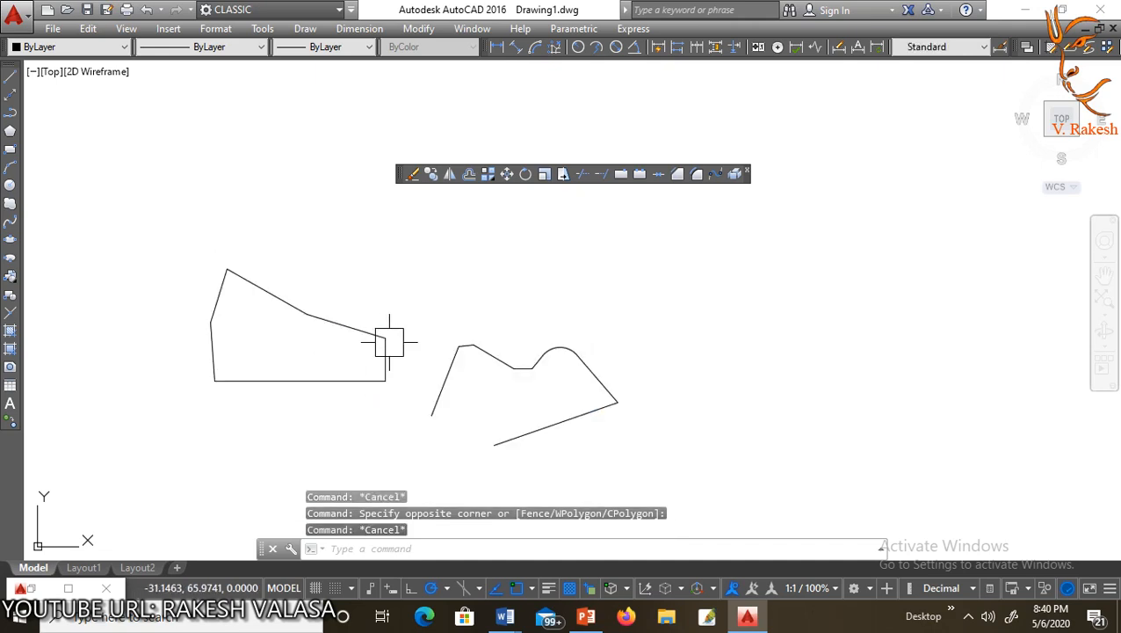
{"action": "scroll", "coordinate": [179, 376], "scroll_direction": "up", "scroll_amount": 2}
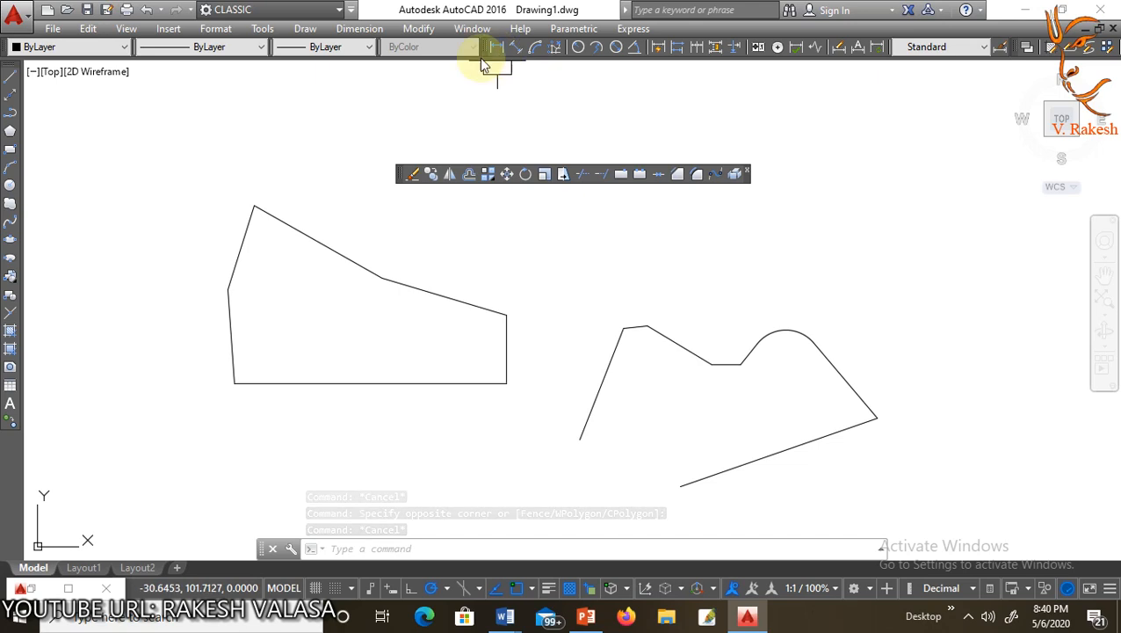
{"action": "left_click", "coordinate": [344, 28]}
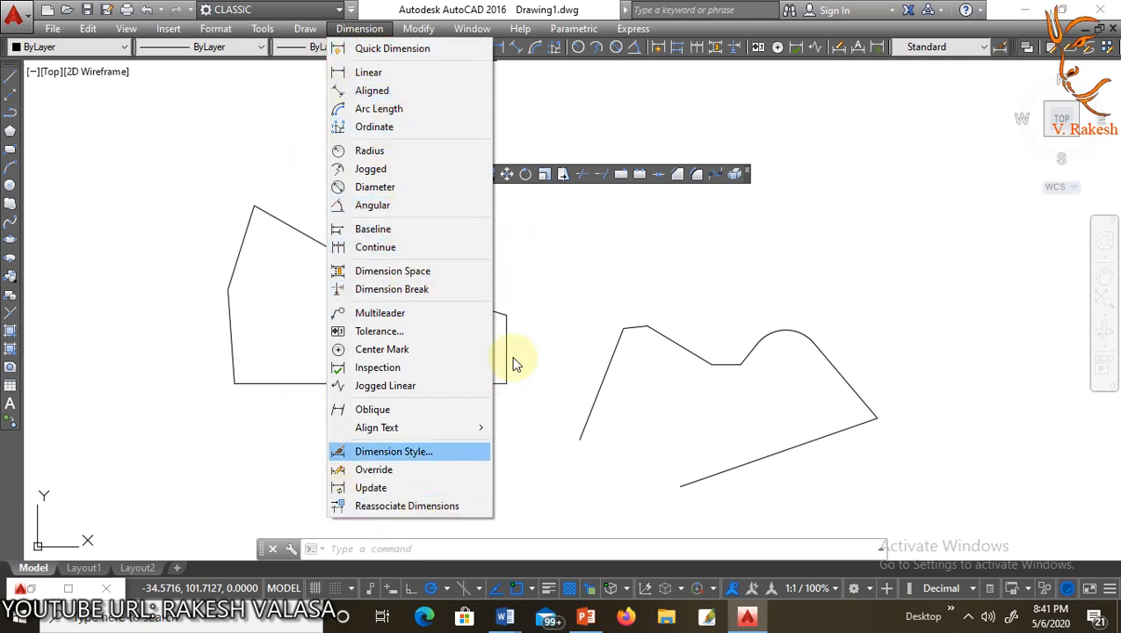
{"action": "left_click", "coordinate": [574, 249]}
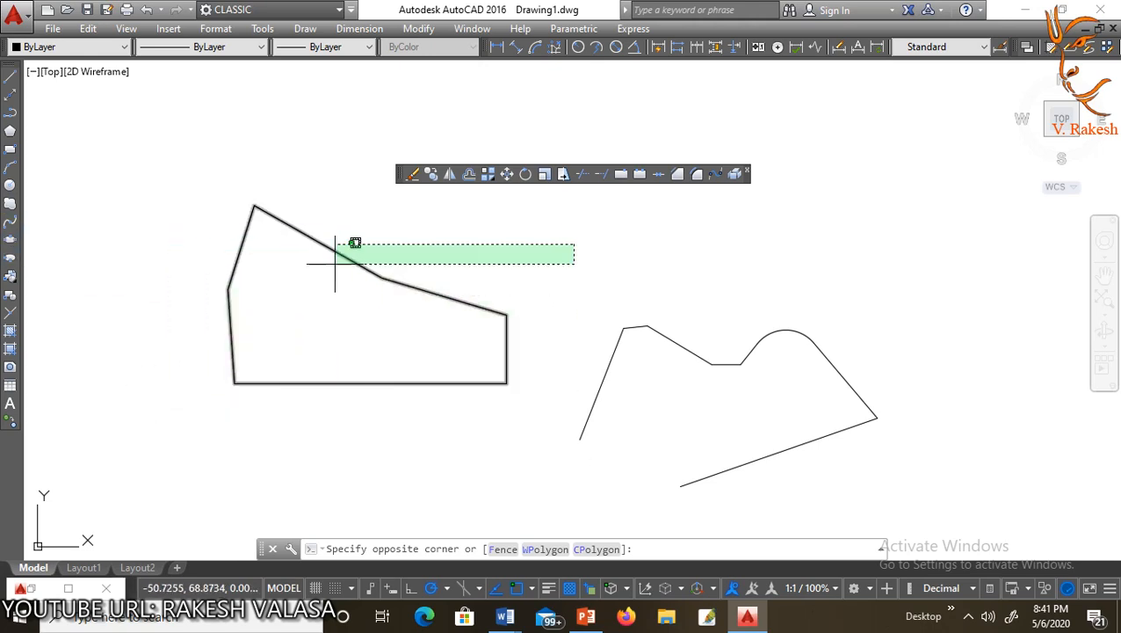
{"action": "left_click", "coordinate": [331, 216]}
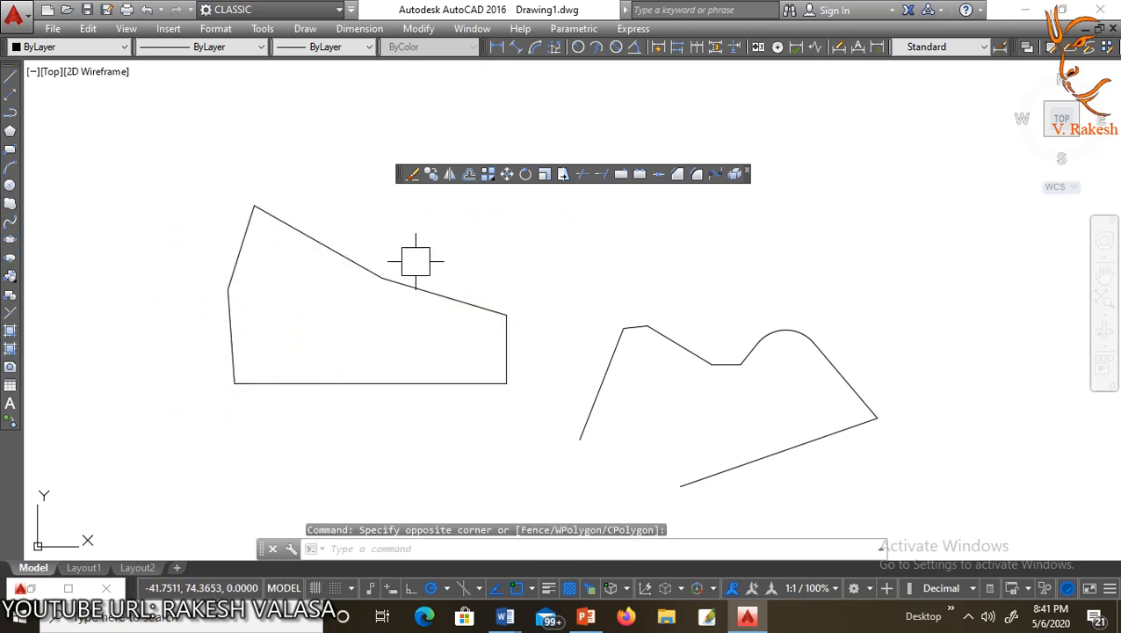
Step: Add a horizontal linear dimension to the closed polygon's bottom edge, placing the dimension line below it
{"action": "type", "text": "DLI"}
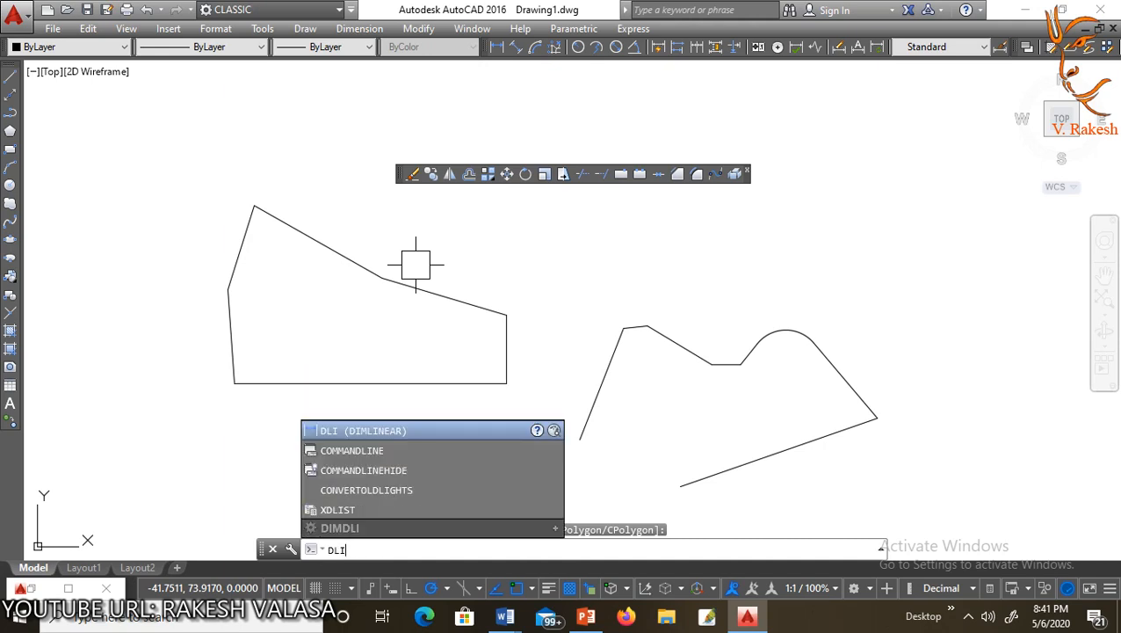
{"action": "key", "text": "Return"}
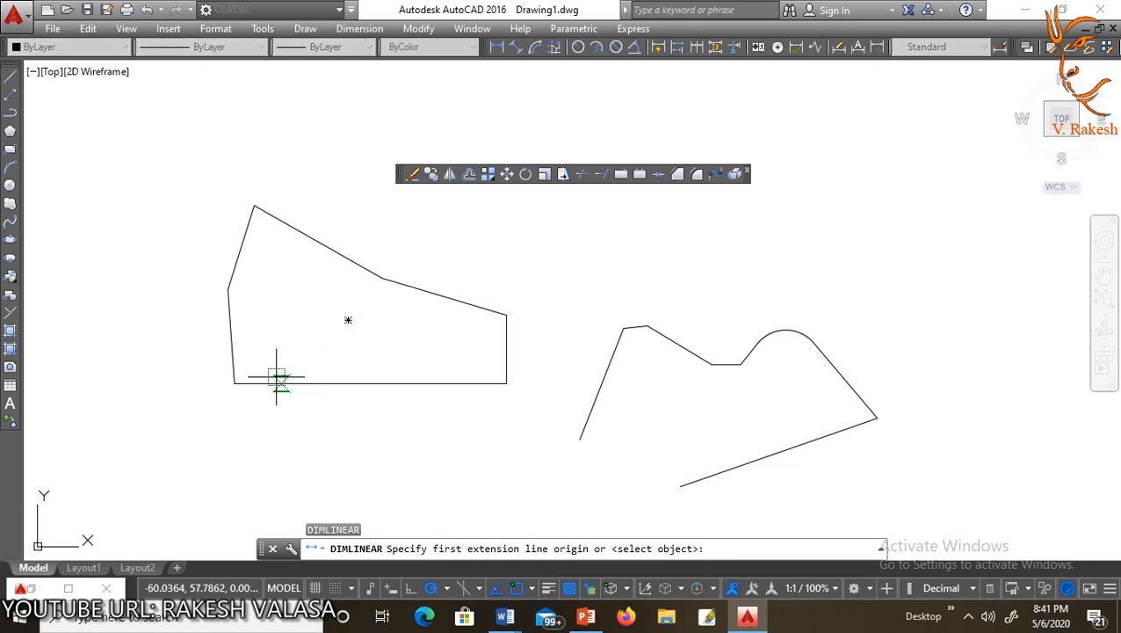
{"action": "left_click", "coordinate": [234, 383]}
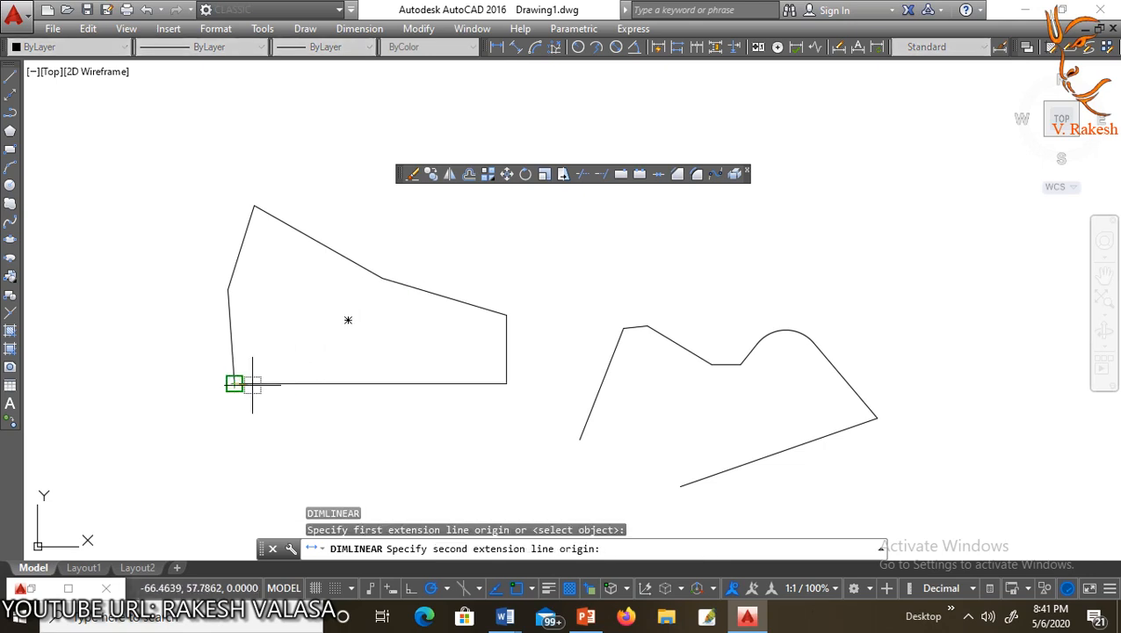
{"action": "left_click", "coordinate": [506, 383]}
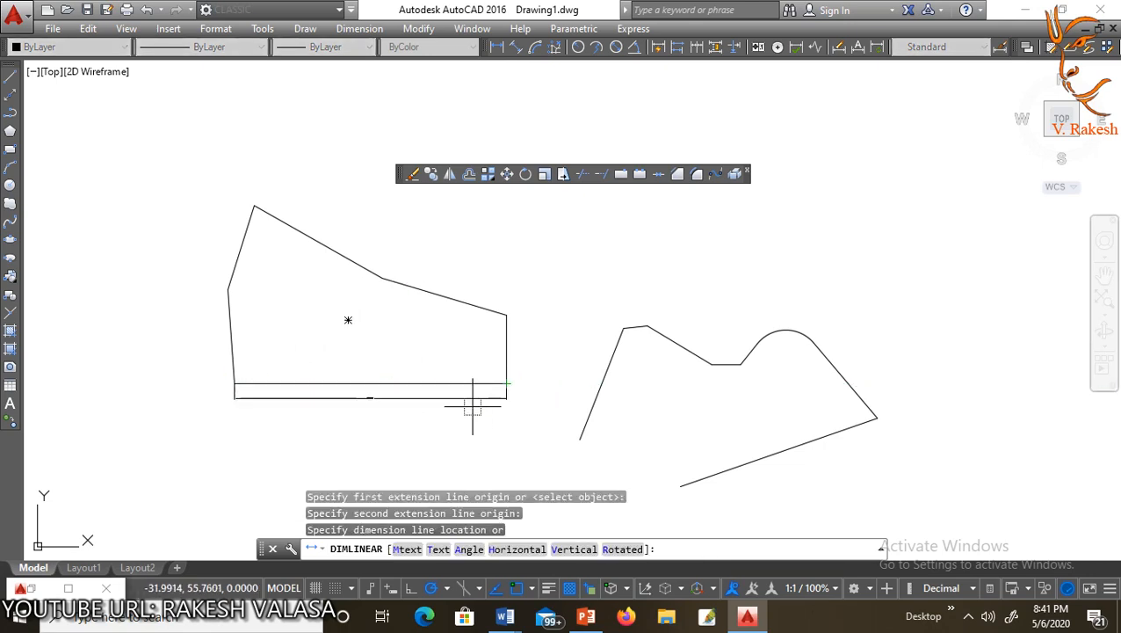
{"action": "left_click", "coordinate": [364, 435]}
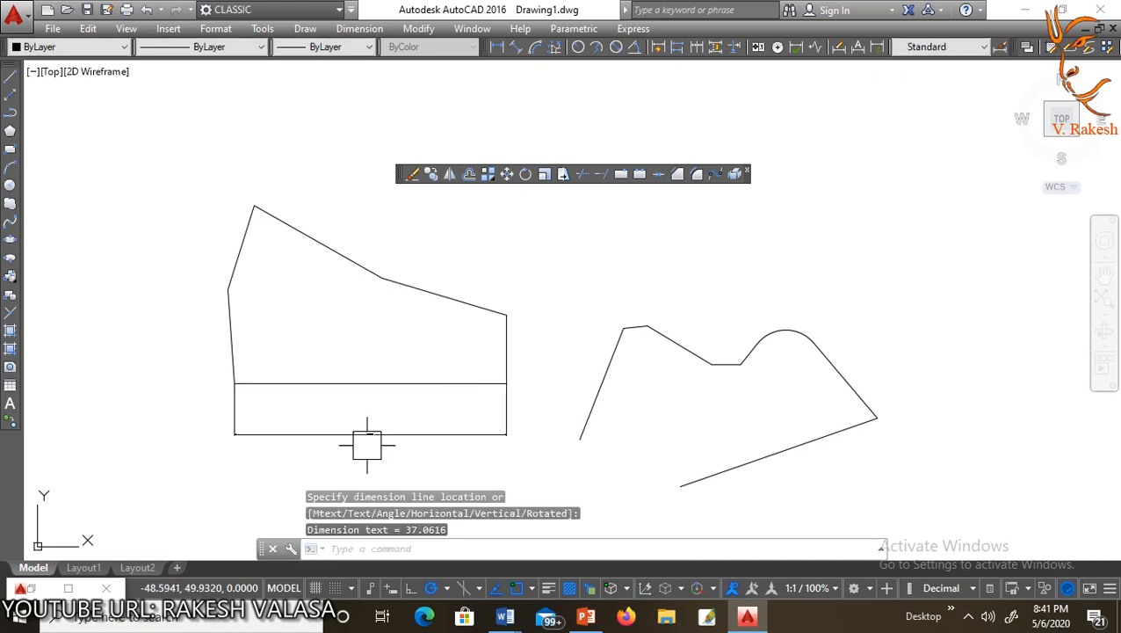
{"action": "scroll", "coordinate": [366, 434], "scroll_direction": "up", "scroll_amount": 2}
{"action": "scroll", "coordinate": [366, 434], "scroll_direction": "up", "scroll_amount": 3}
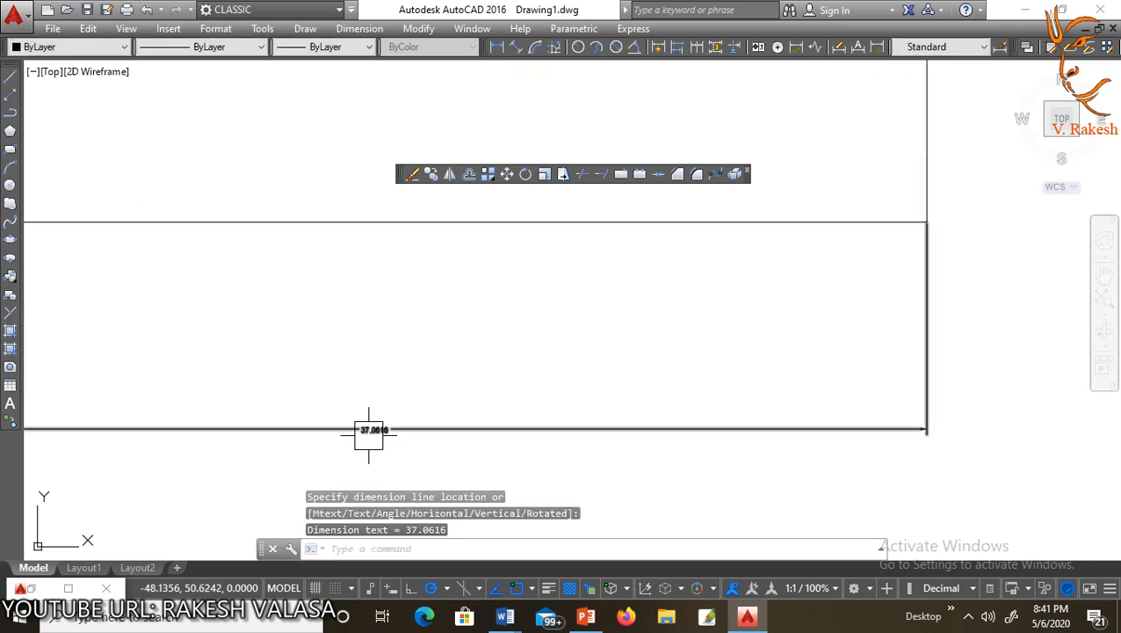
{"action": "scroll", "coordinate": [377, 416], "scroll_direction": "up", "scroll_amount": 1}
{"action": "scroll", "coordinate": [381, 413], "scroll_direction": "down", "scroll_amount": 4}
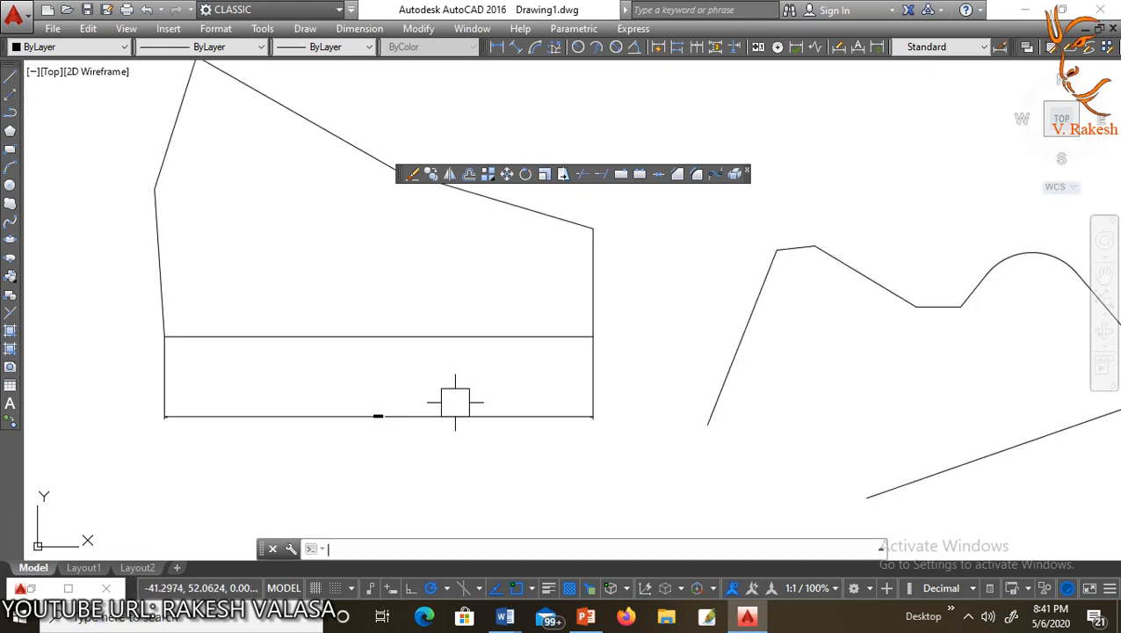
Step: Modify the Standard dimension style so its linear dimensions use a primary-unit precision of 0
{"action": "type", "text": "d"}
{"action": "key", "text": "Return"}
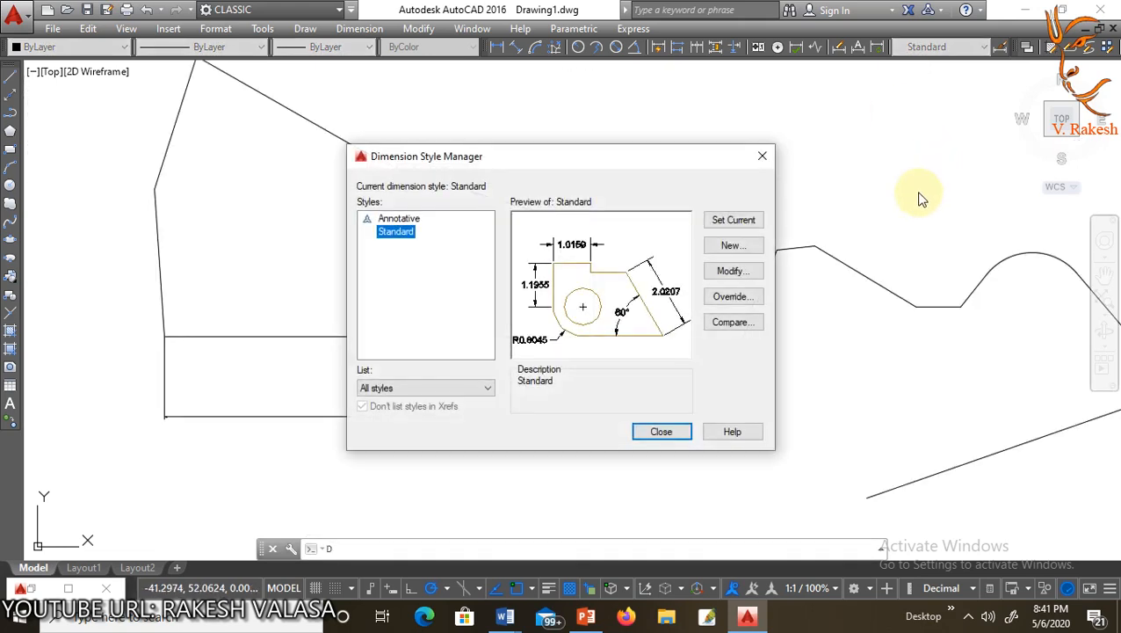
{"action": "left_click", "coordinate": [735, 271]}
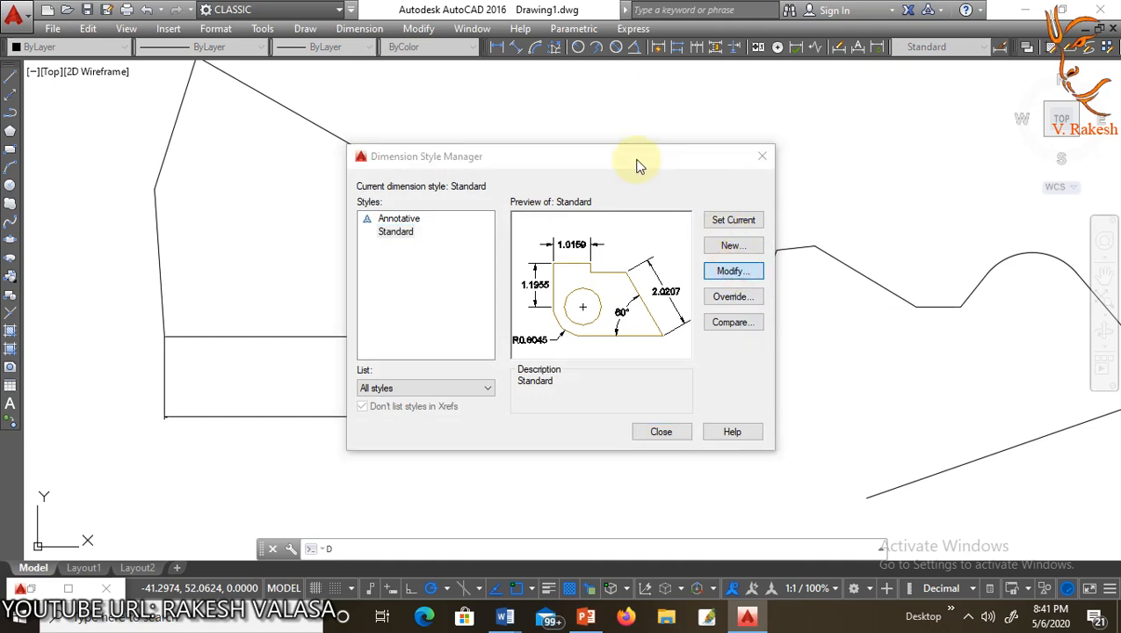
{"action": "left_click_drag", "start_coordinate": [498, 149], "coordinate": [650, 159]}
{"action": "left_click_drag", "start_coordinate": [726, 160], "coordinate": [902, 161]}
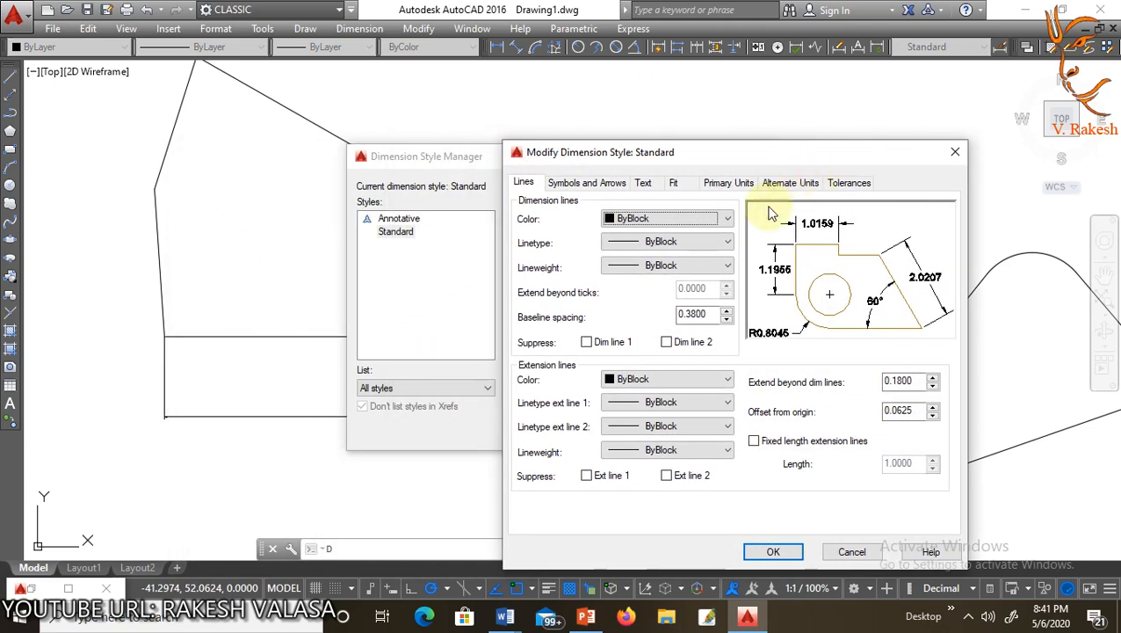
{"action": "left_click", "coordinate": [719, 186]}
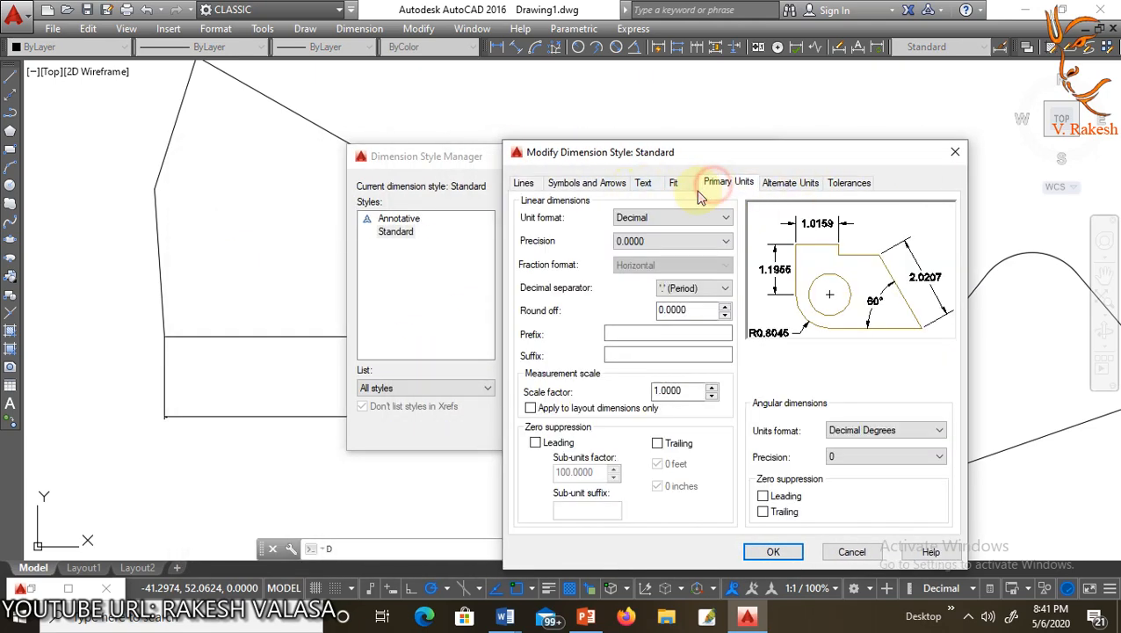
{"action": "left_click", "coordinate": [679, 249]}
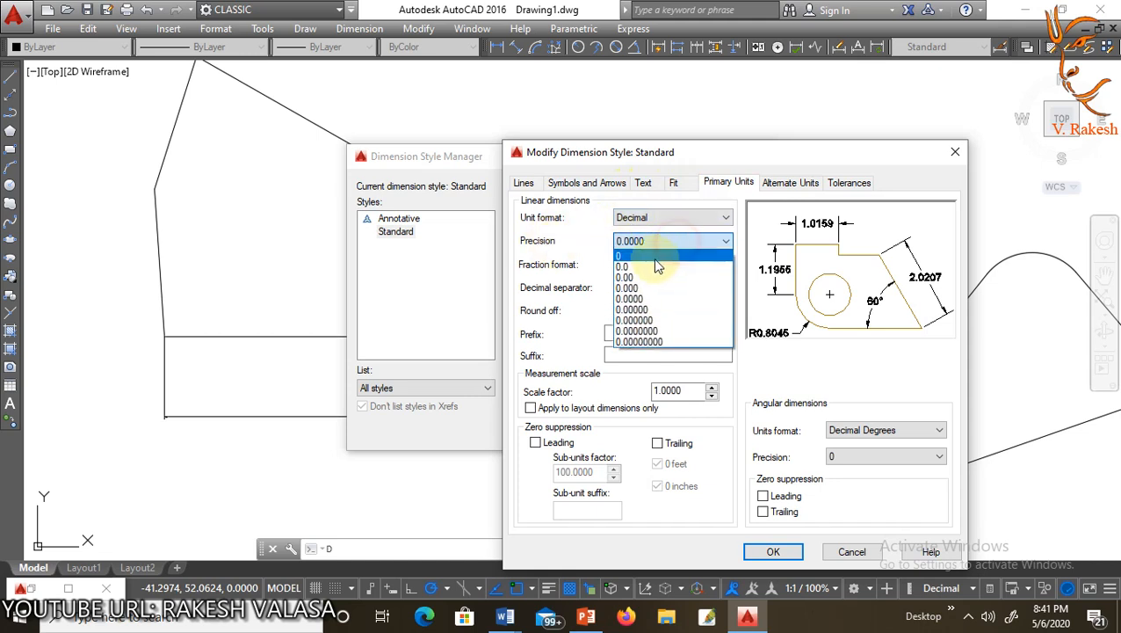
{"action": "left_click", "coordinate": [654, 256]}
Step: Set the Standard dimension style's overall scale to 15 and make the style current
{"action": "left_click", "coordinate": [649, 184]}
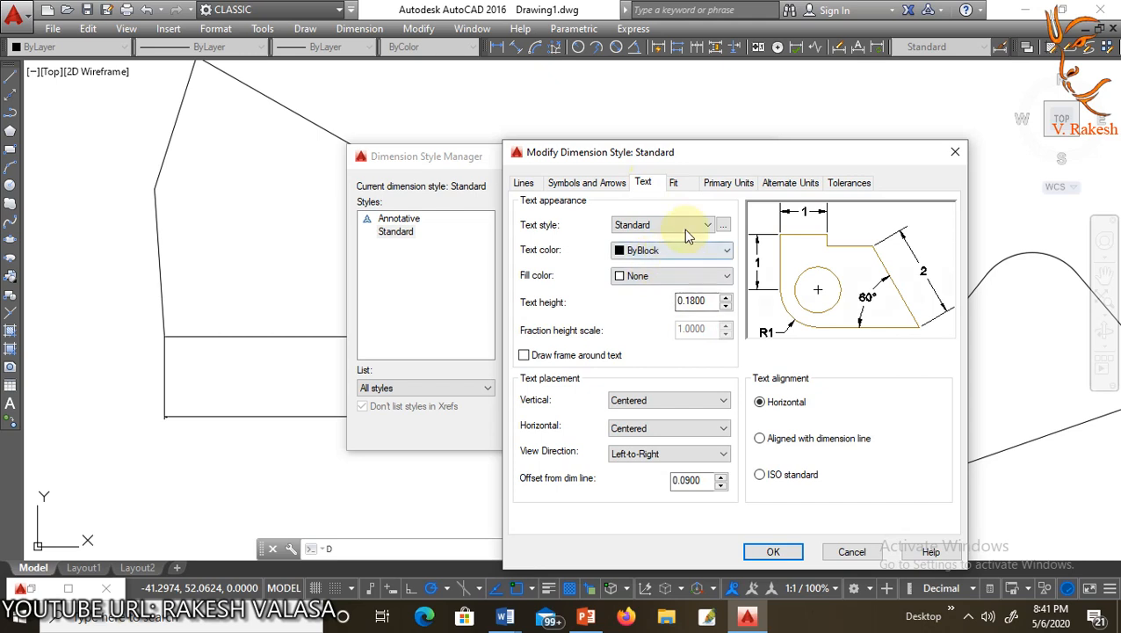
{"action": "left_click", "coordinate": [674, 183]}
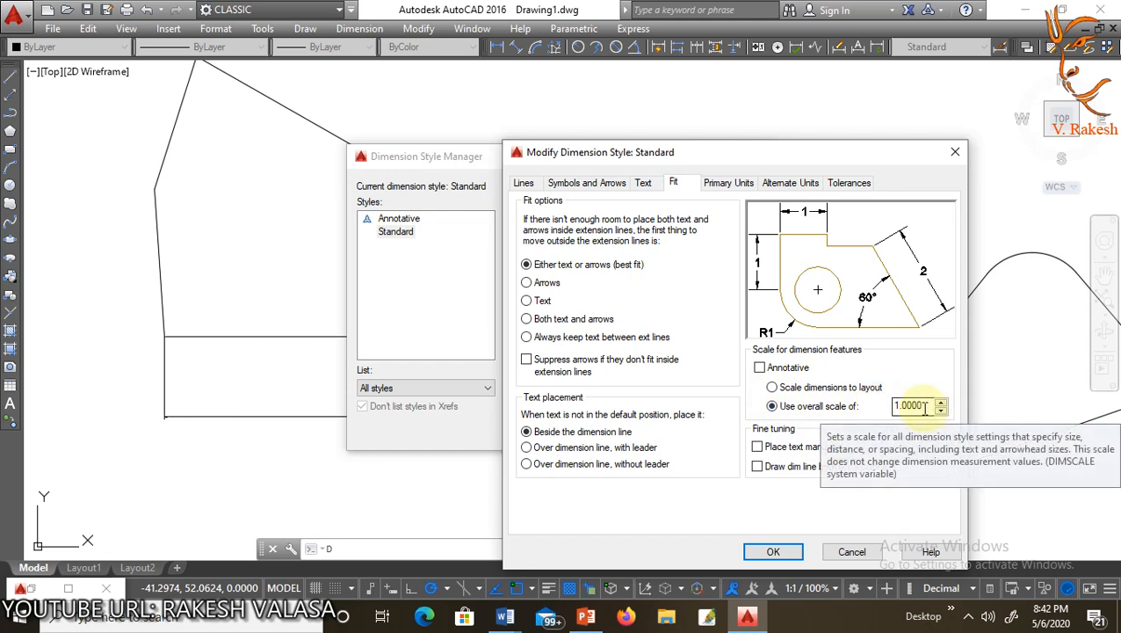
{"action": "left_click_drag", "start_coordinate": [922, 405], "coordinate": [880, 407]}
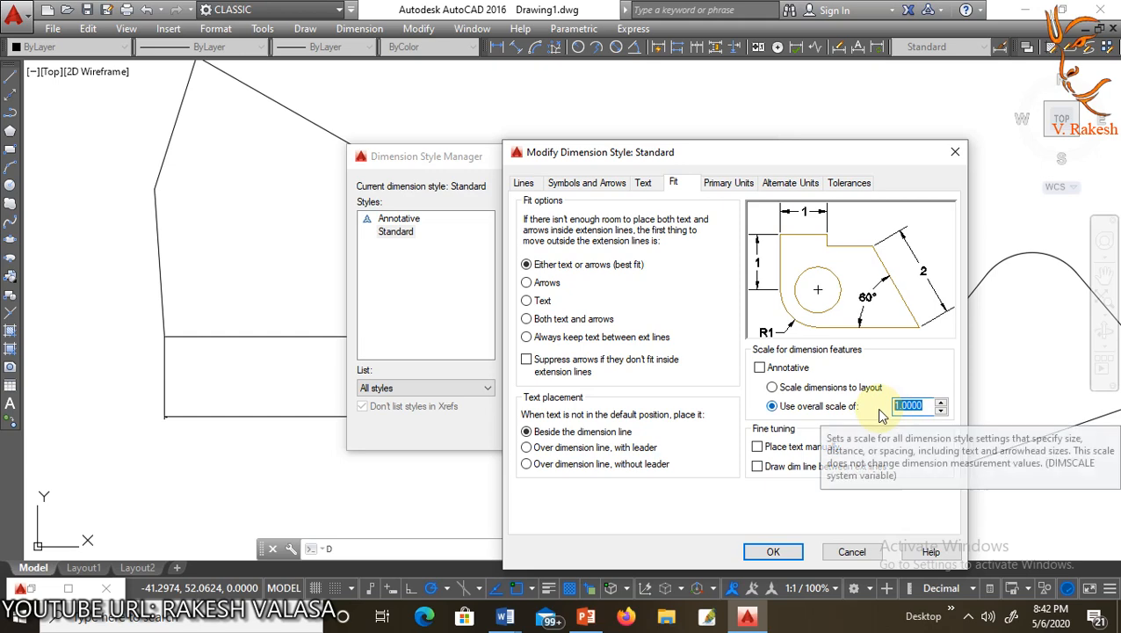
{"action": "type", "text": "15"}
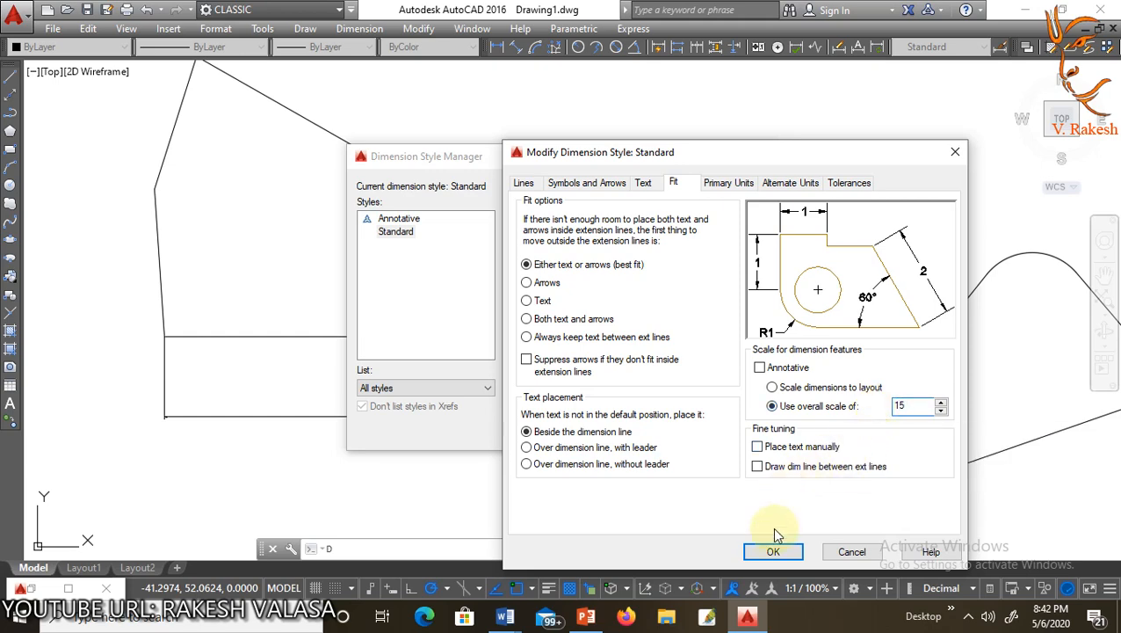
{"action": "left_click", "coordinate": [770, 554]}
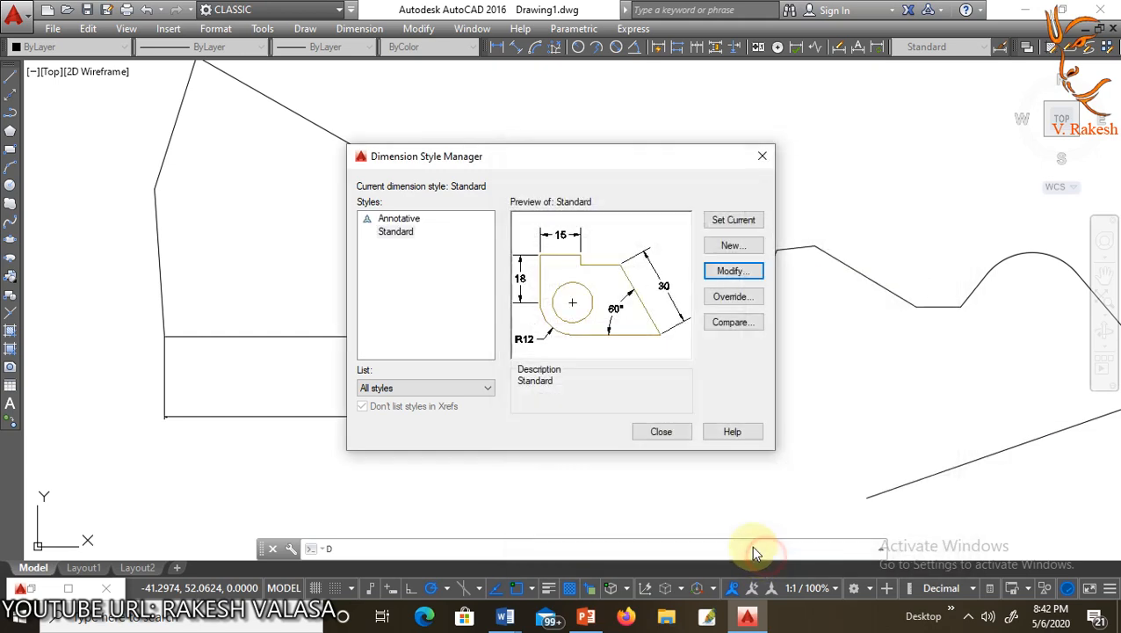
{"action": "left_click", "coordinate": [731, 220]}
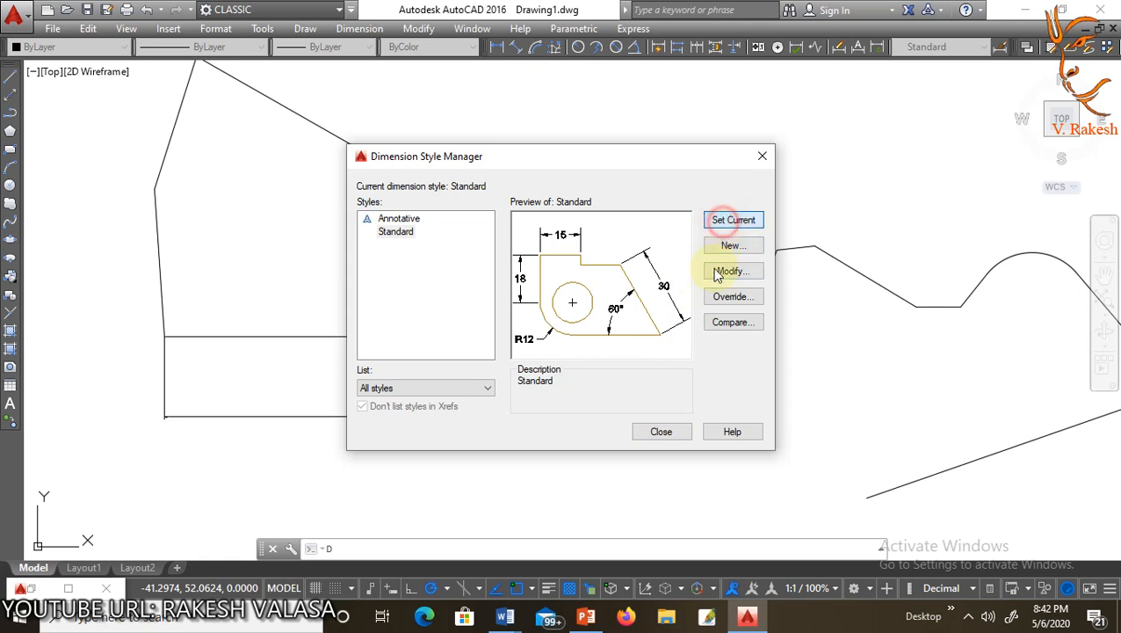
{"action": "left_click", "coordinate": [661, 431]}
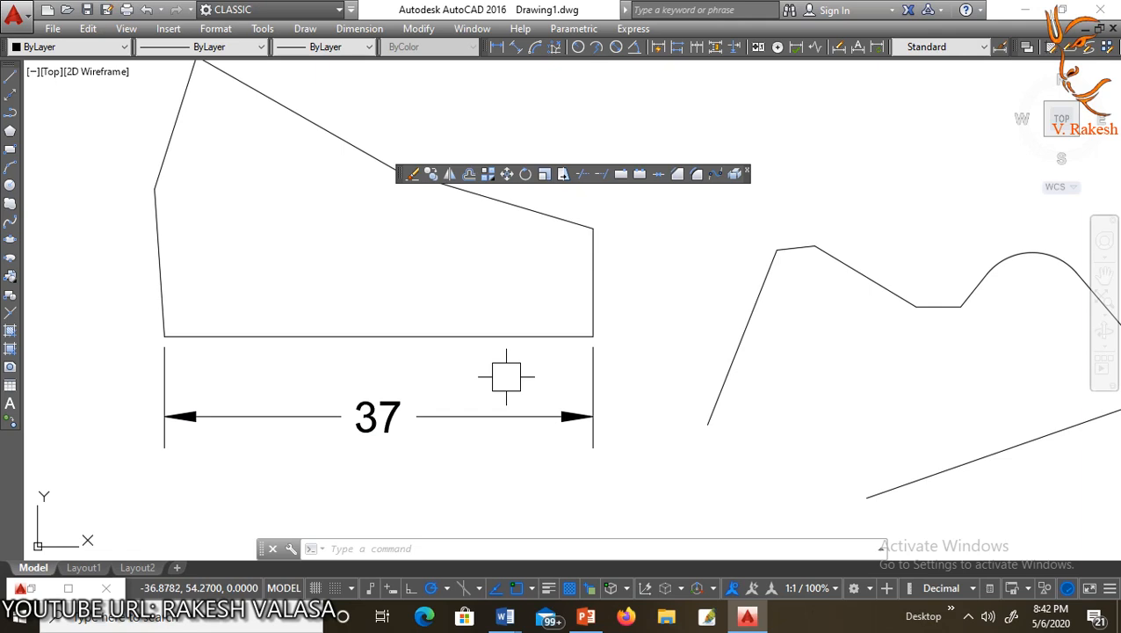
Step: Modify the Standard dimension style to place text vertically Above with ISO standard alignment, and set it current
{"action": "type", "text": "d"}
{"action": "key", "text": "Return"}
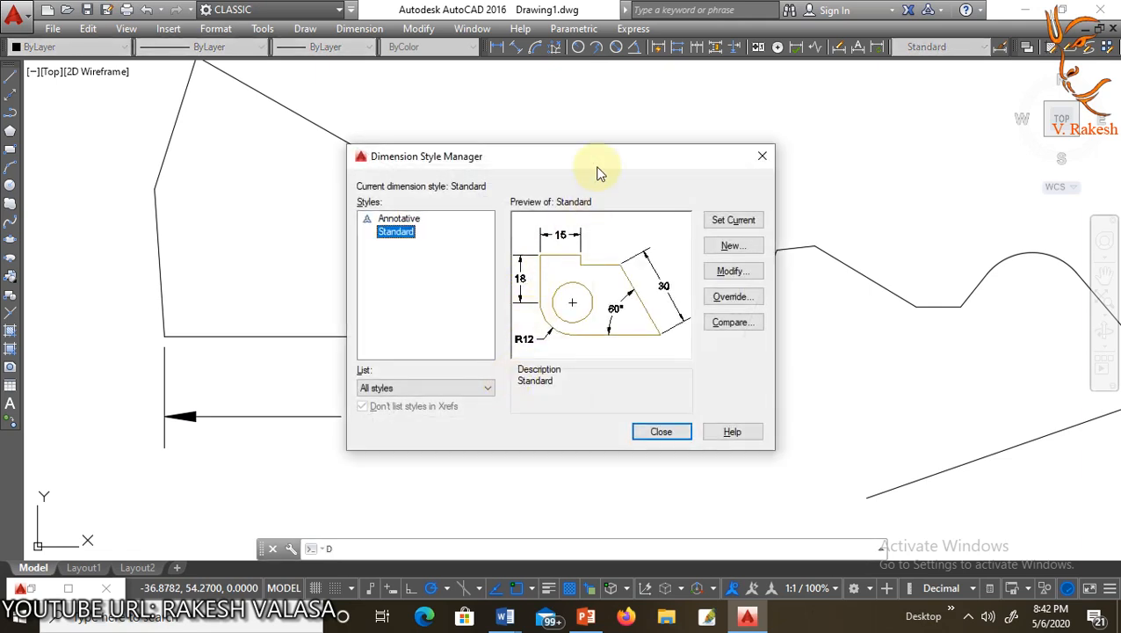
{"action": "left_click_drag", "start_coordinate": [593, 160], "coordinate": [801, 176]}
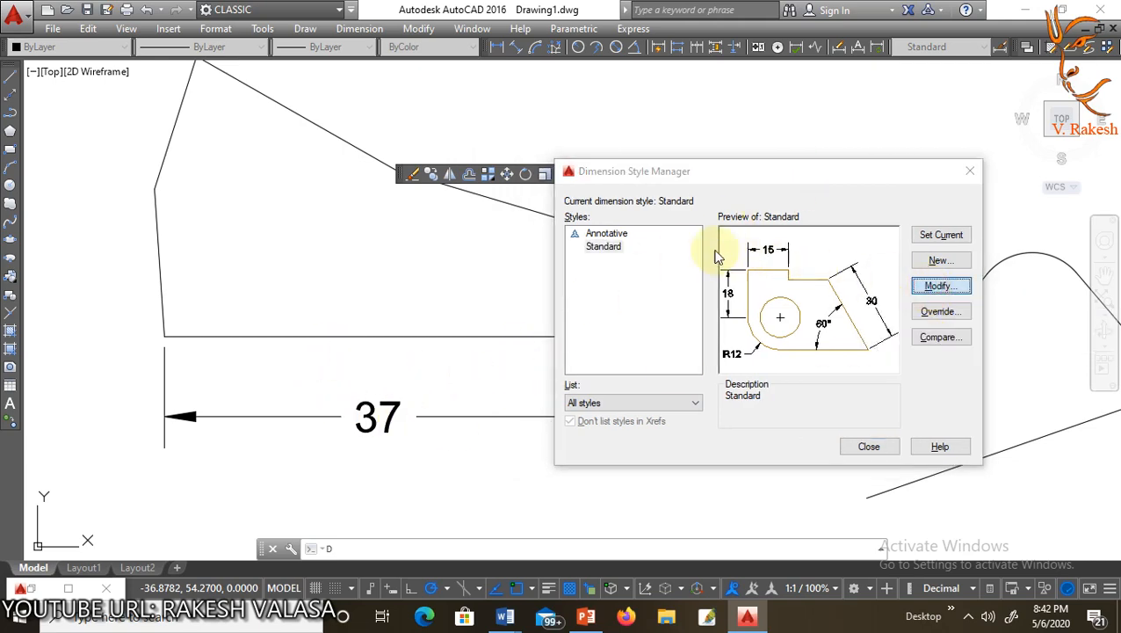
{"action": "left_click", "coordinate": [644, 182]}
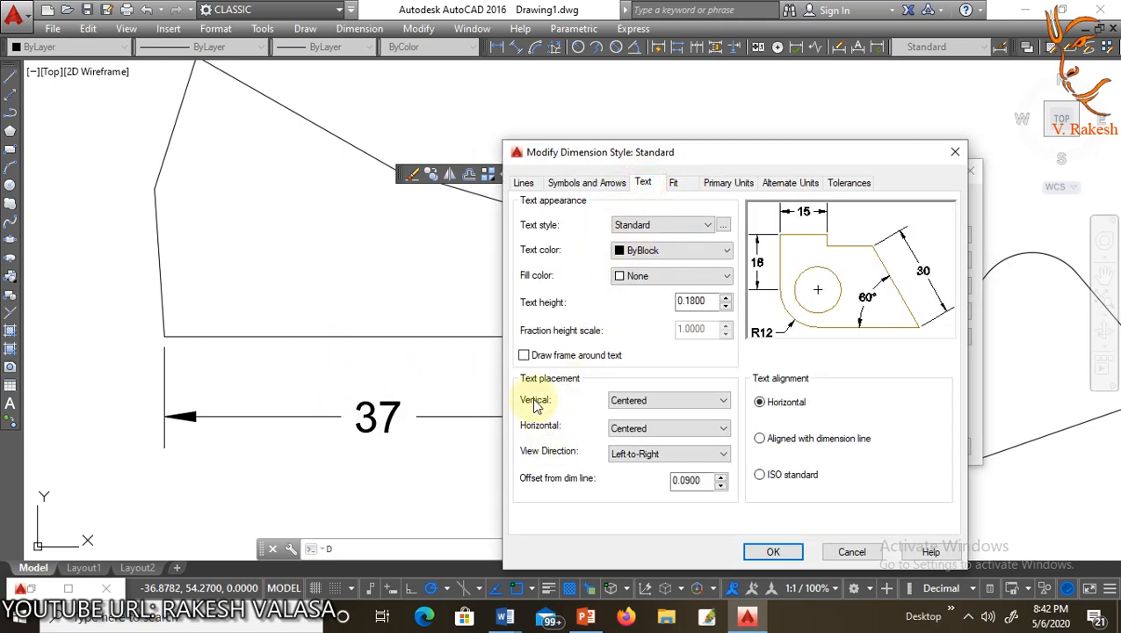
{"action": "left_click", "coordinate": [721, 402]}
{"action": "left_click", "coordinate": [679, 426]}
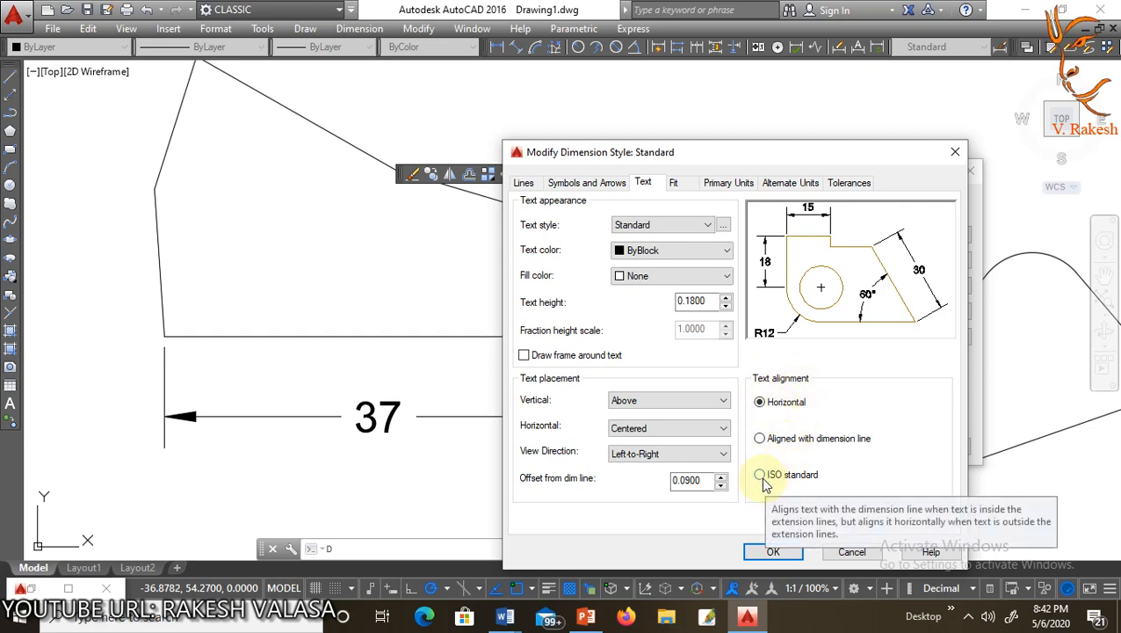
{"action": "left_click", "coordinate": [761, 476]}
{"action": "left_click", "coordinate": [773, 552]}
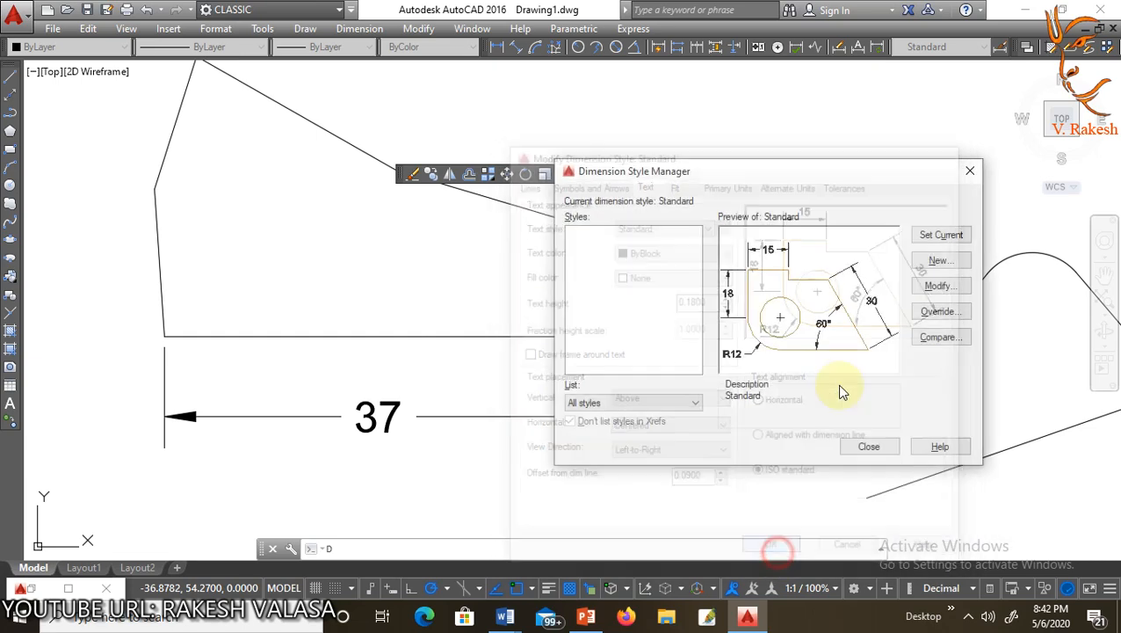
{"action": "left_click", "coordinate": [938, 234]}
{"action": "left_click", "coordinate": [869, 447]}
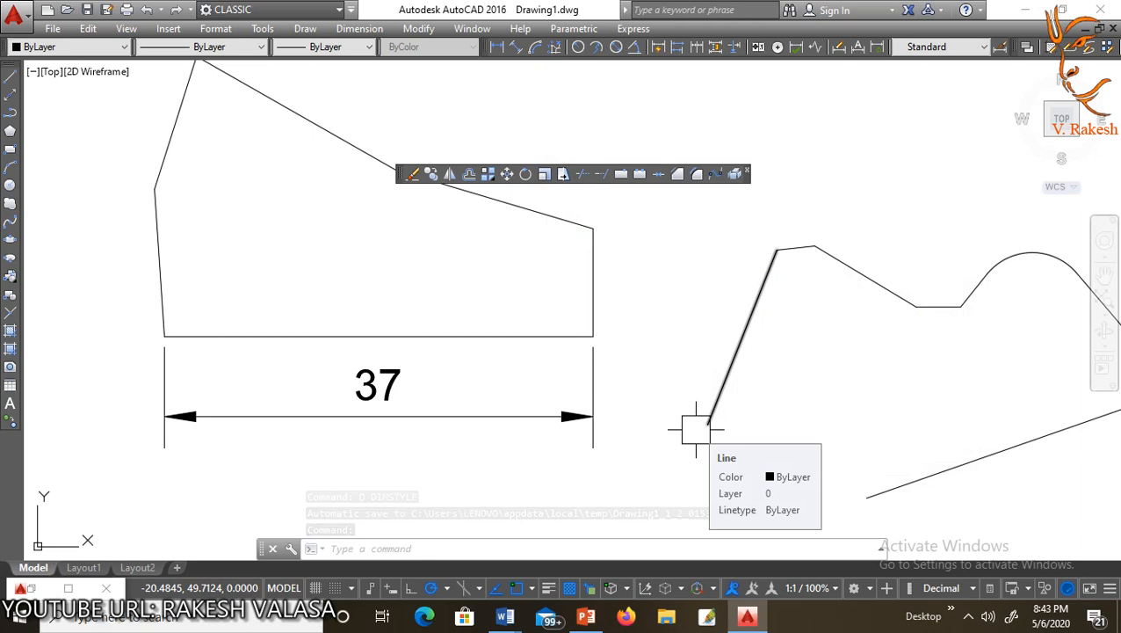
Step: Change the font of the Standard text style used by the Standard dimension style to Times New Roman
{"action": "scroll", "coordinate": [712, 352], "scroll_direction": "down", "scroll_amount": 2}
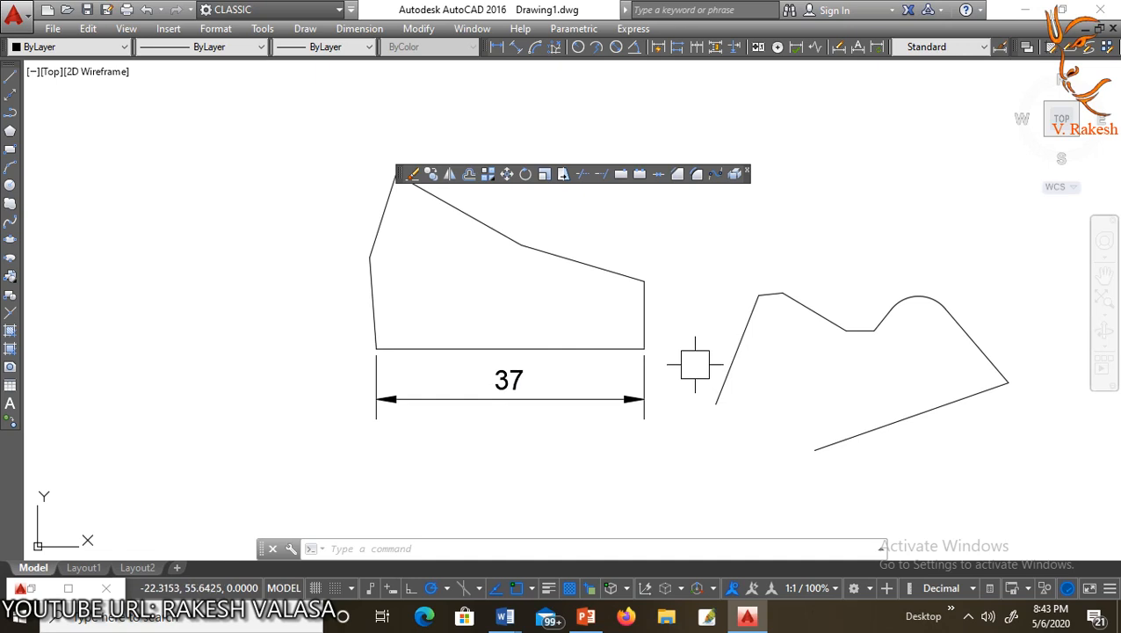
{"action": "key", "text": "Return"}
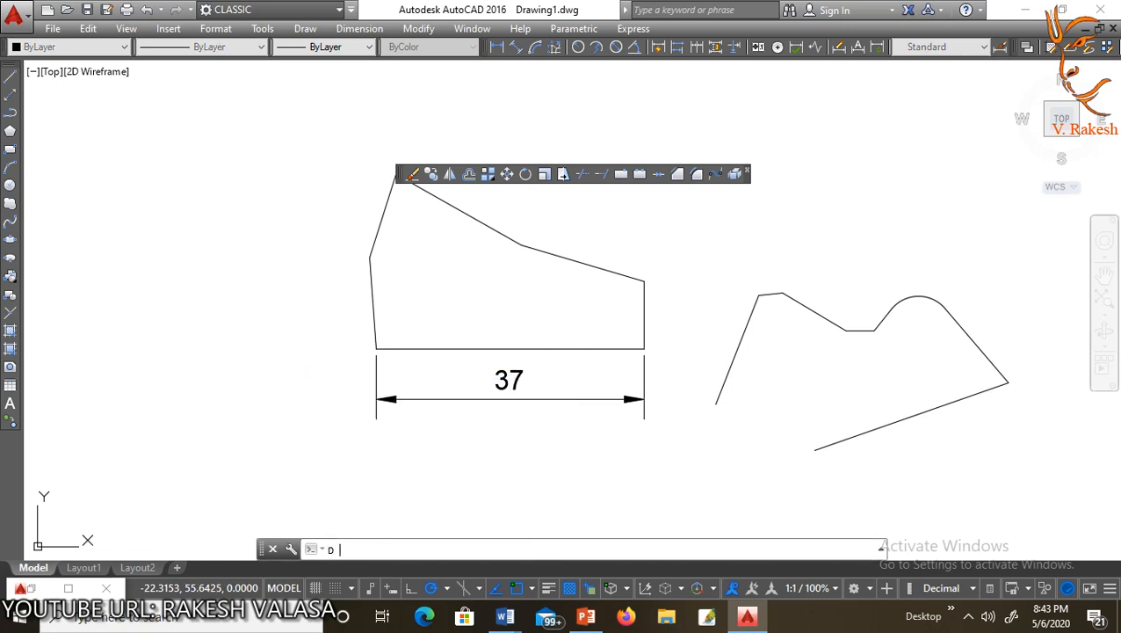
{"action": "left_click", "coordinate": [731, 271]}
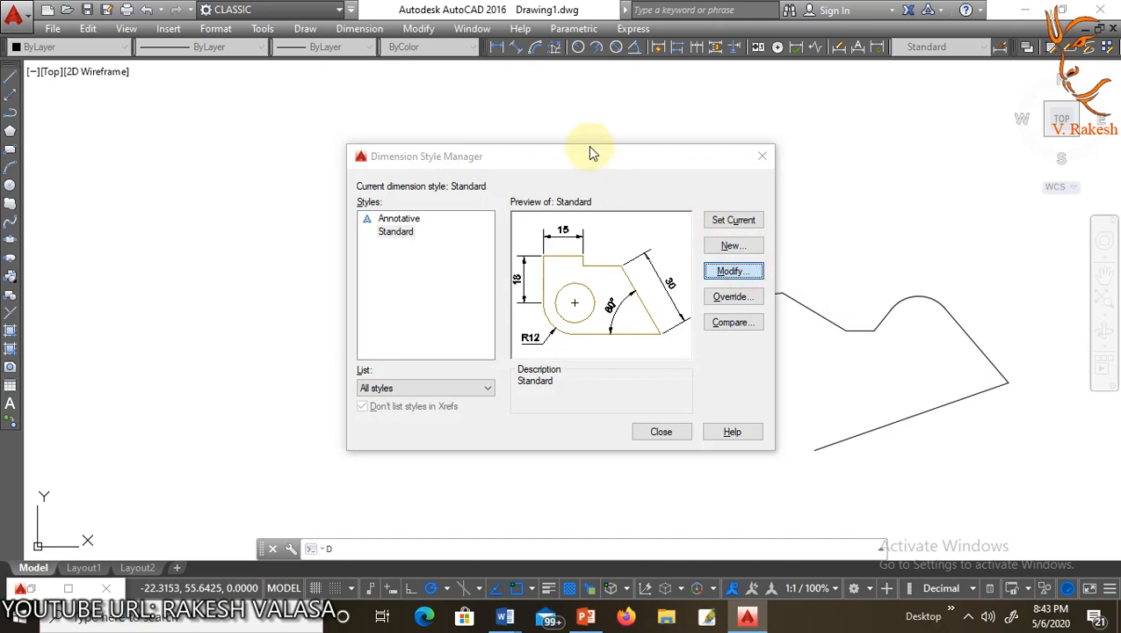
{"action": "left_click", "coordinate": [677, 187]}
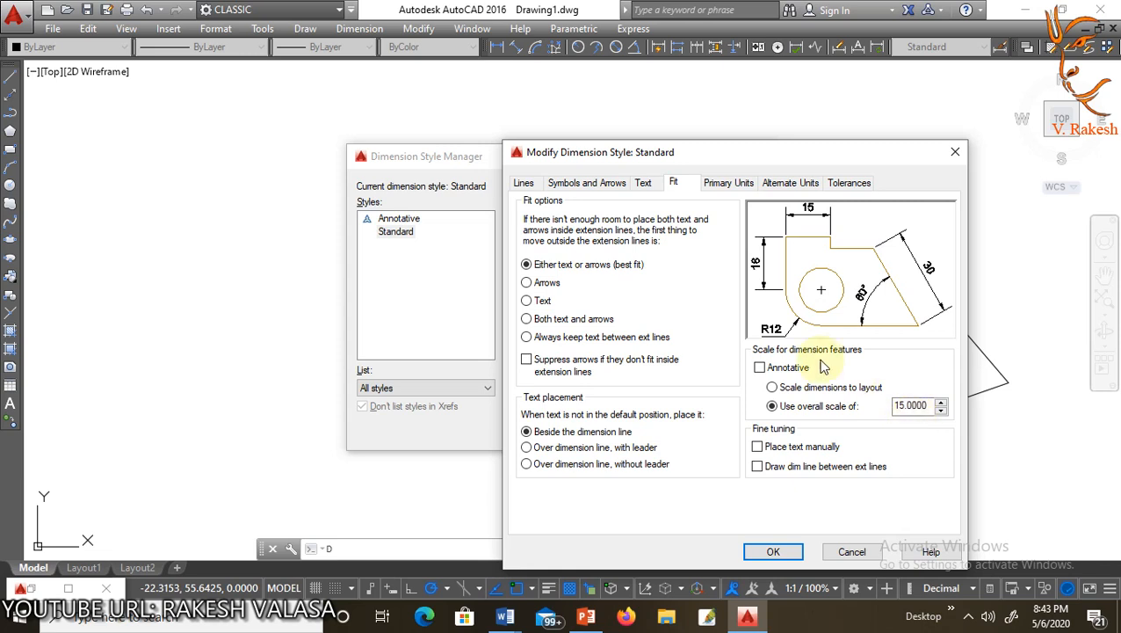
{"action": "left_click", "coordinate": [644, 184]}
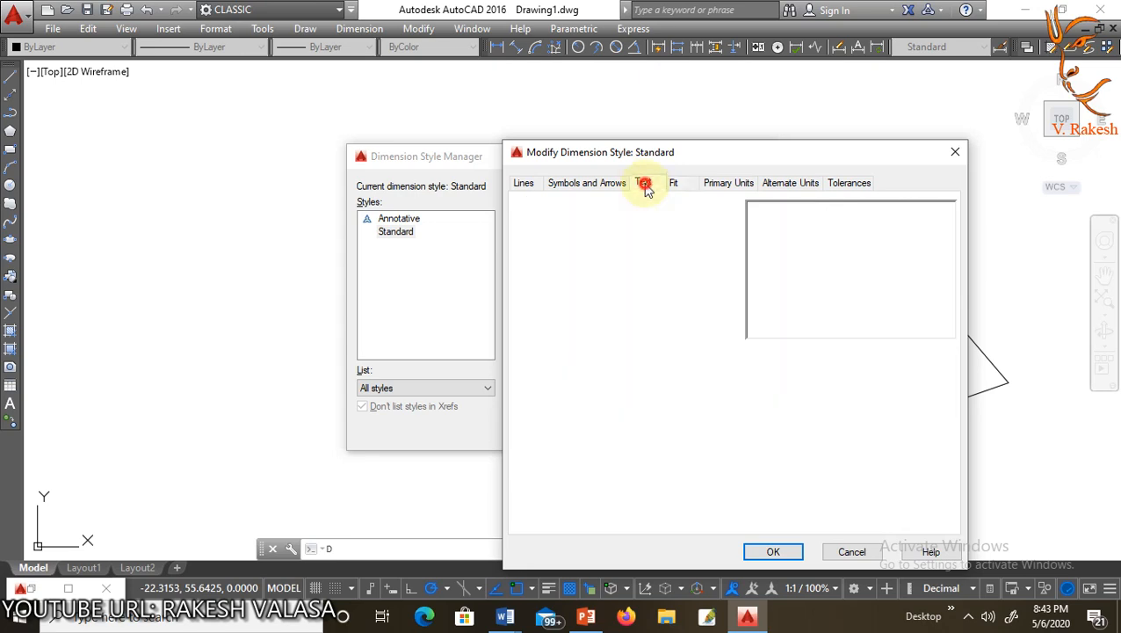
{"action": "left_click", "coordinate": [723, 226]}
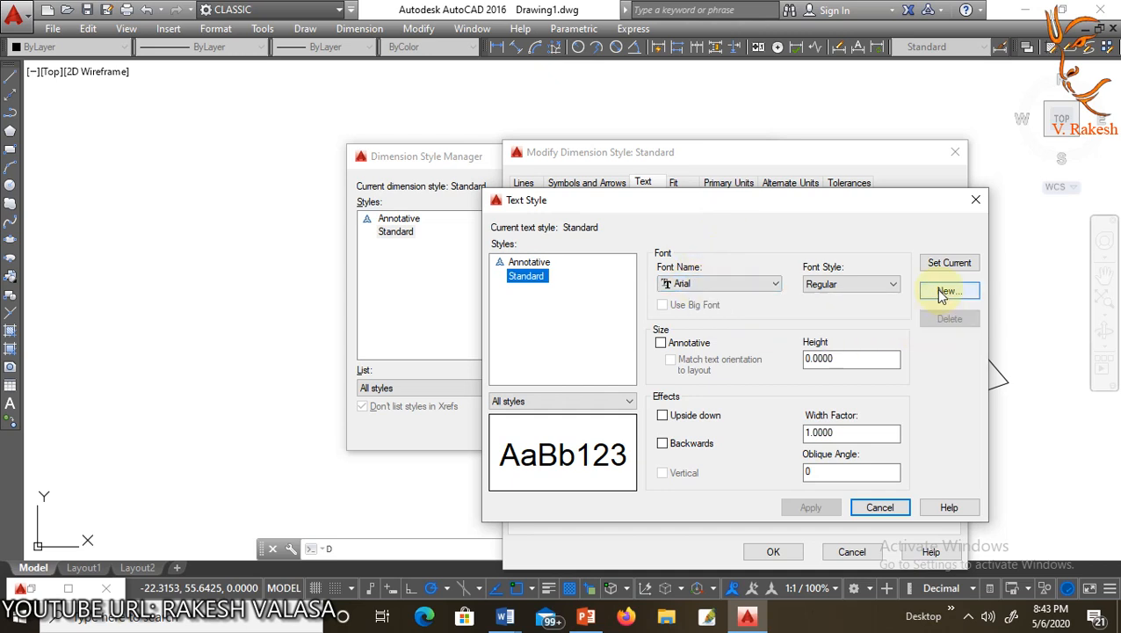
{"action": "left_click", "coordinate": [760, 285]}
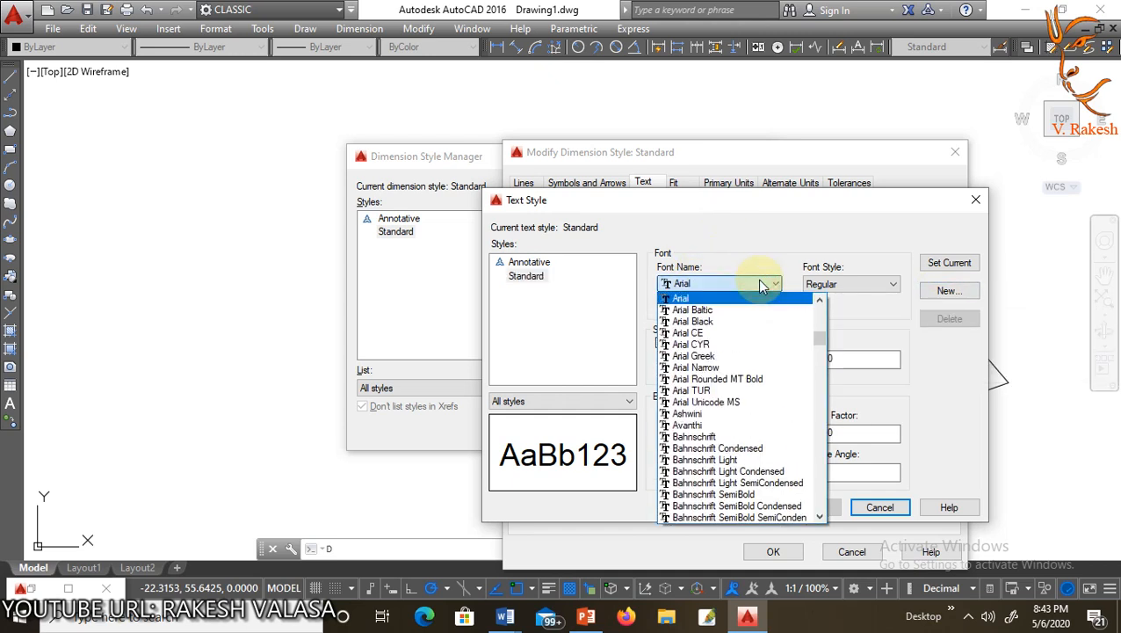
{"action": "type", "text": "ti"}
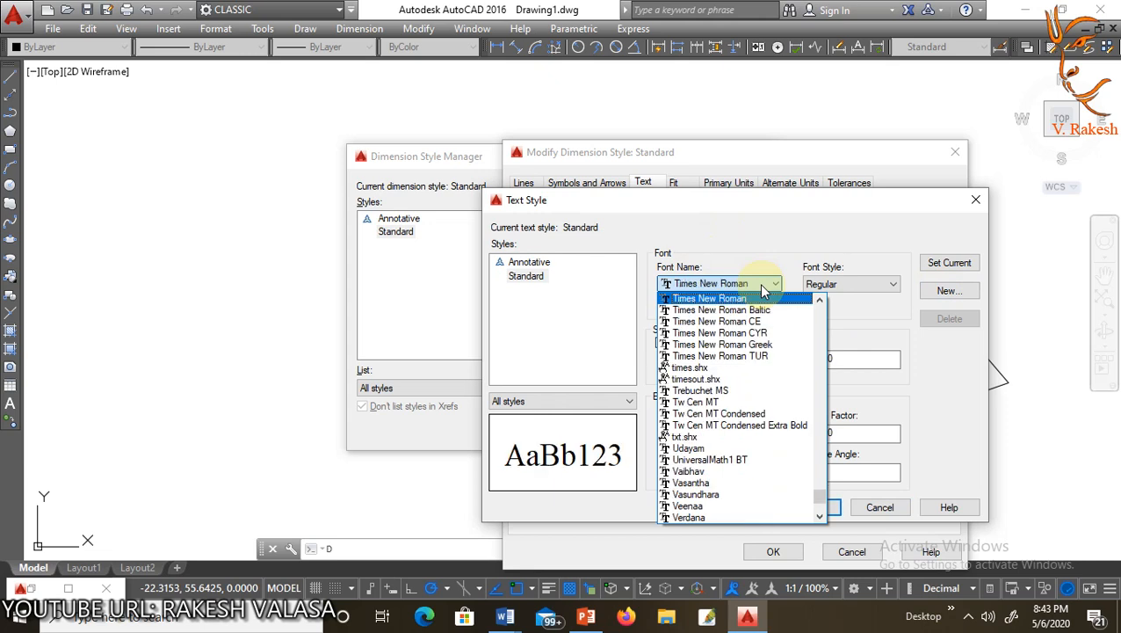
{"action": "left_click", "coordinate": [780, 299]}
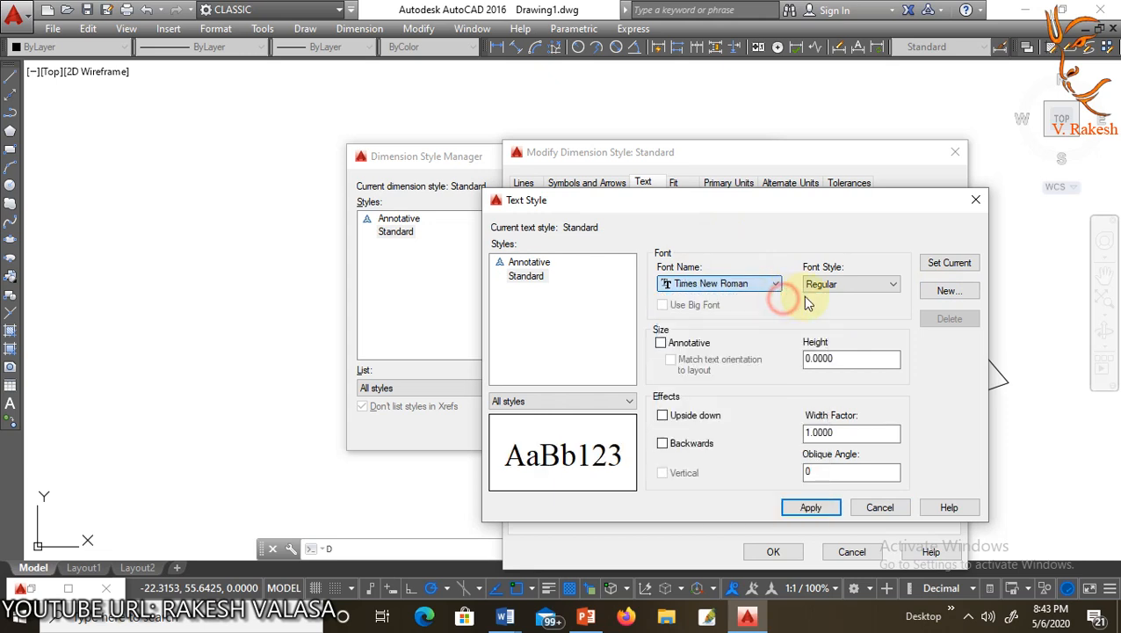
{"action": "left_click", "coordinate": [956, 265]}
{"action": "left_click", "coordinate": [749, 400]}
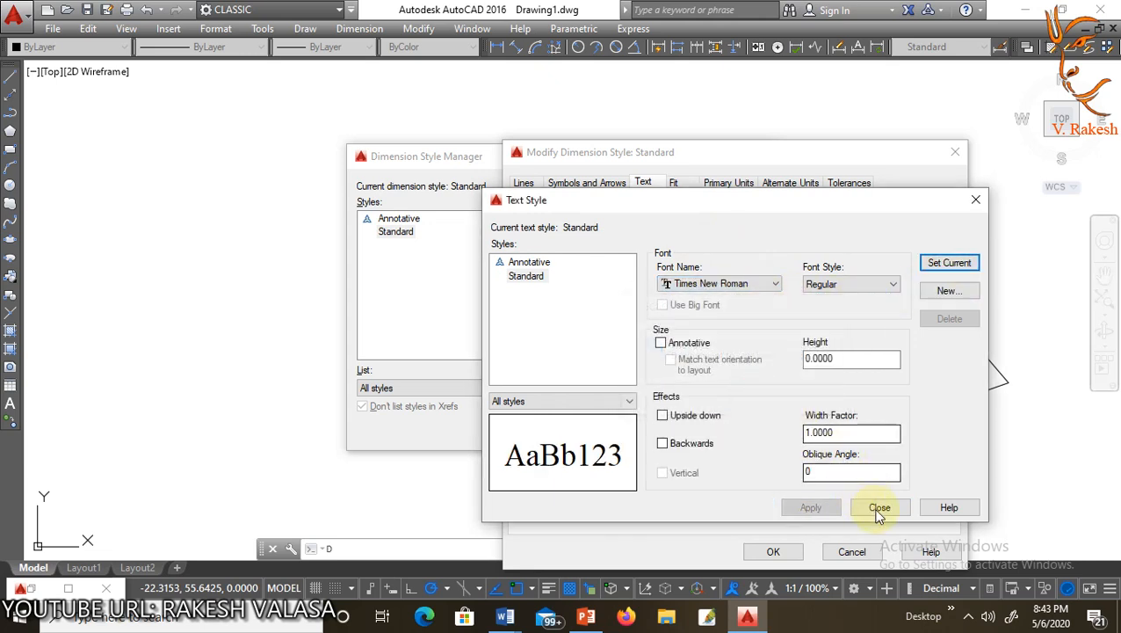
{"action": "left_click", "coordinate": [879, 507]}
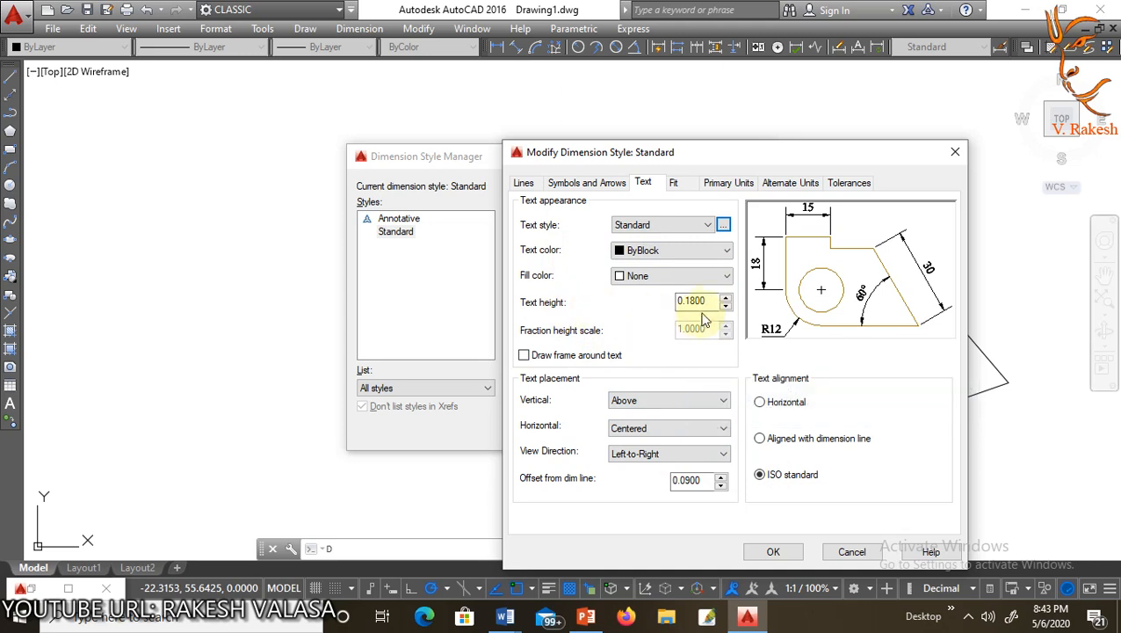
Step: Review the Standard dimension style's first arrowhead setting, then accept the modified style and set it current
{"action": "left_click", "coordinate": [603, 185]}
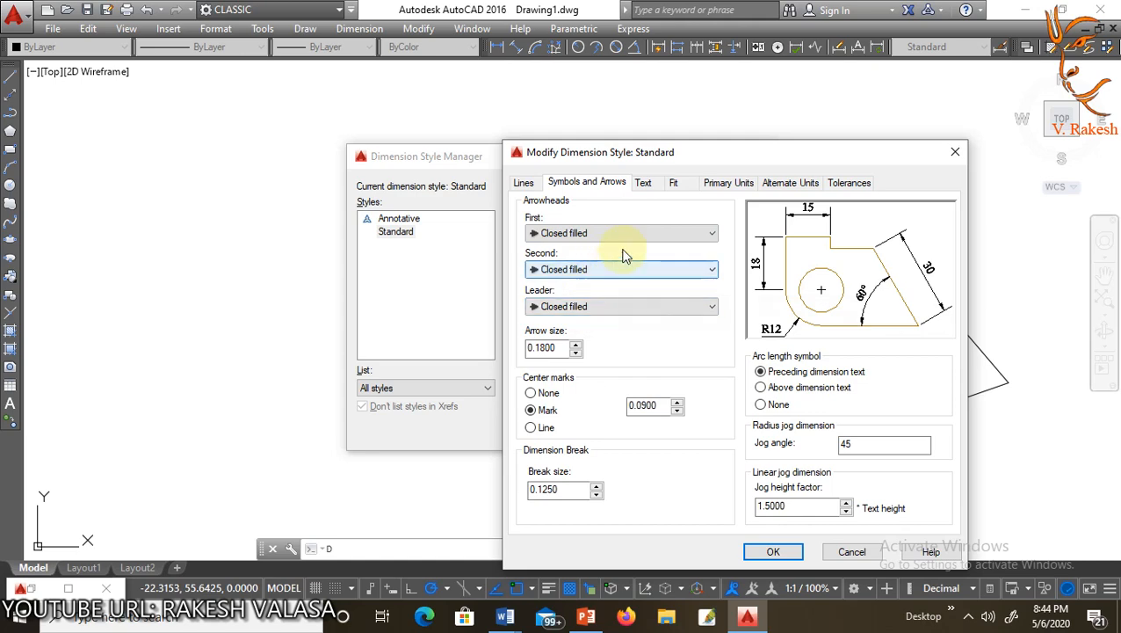
{"action": "left_click", "coordinate": [682, 234]}
{"action": "left_click", "coordinate": [684, 234]}
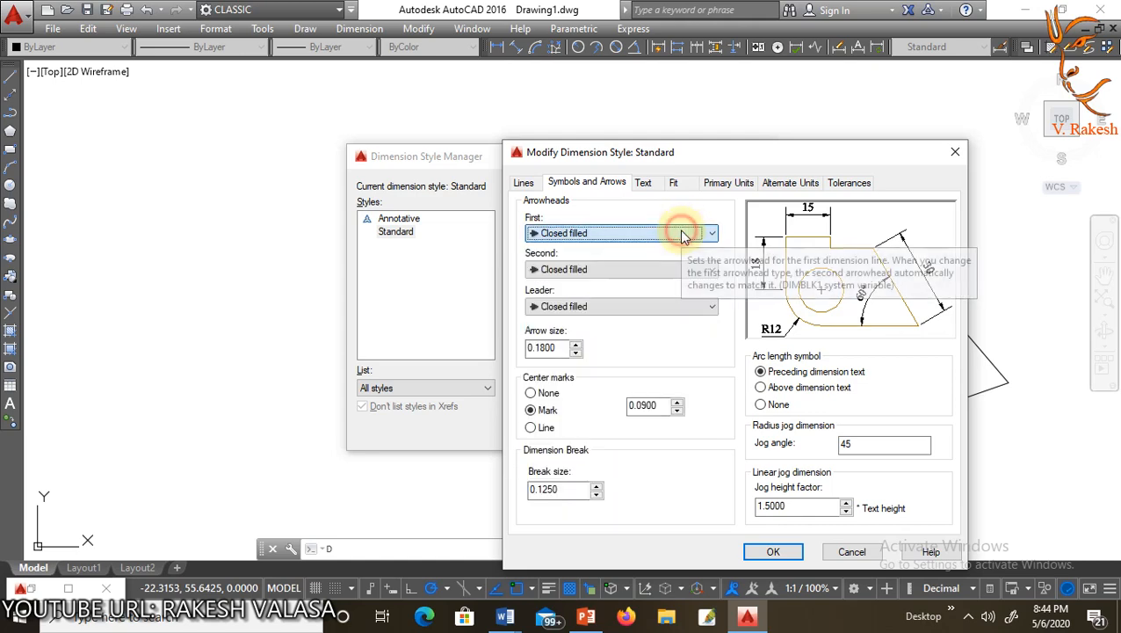
{"action": "left_click", "coordinate": [773, 551]}
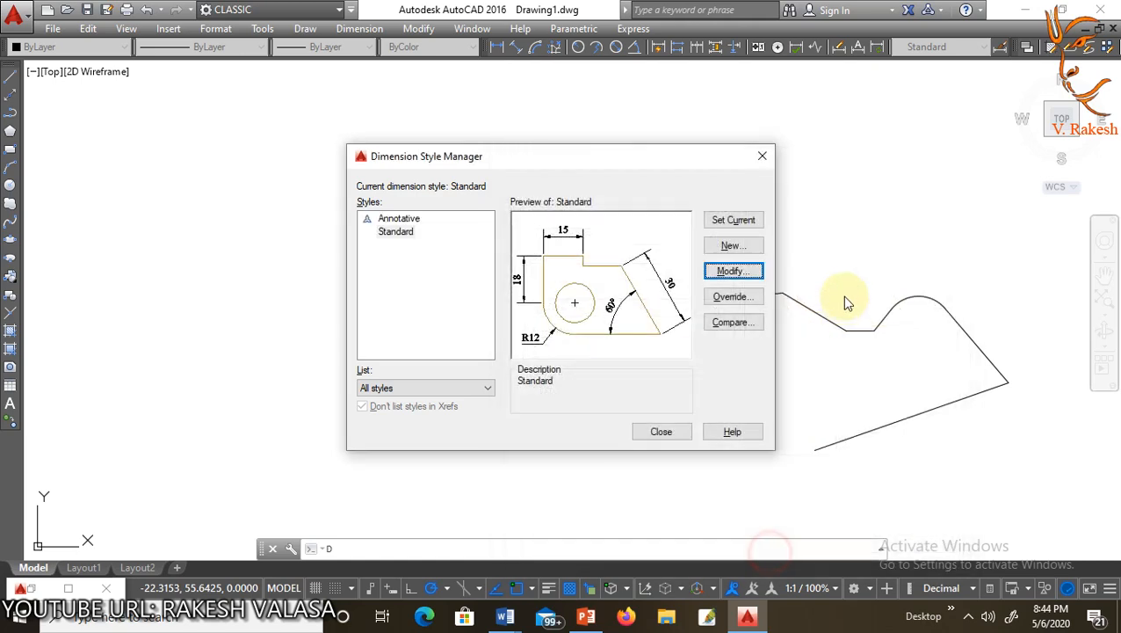
{"action": "left_click", "coordinate": [749, 223]}
{"action": "left_click", "coordinate": [668, 433]}
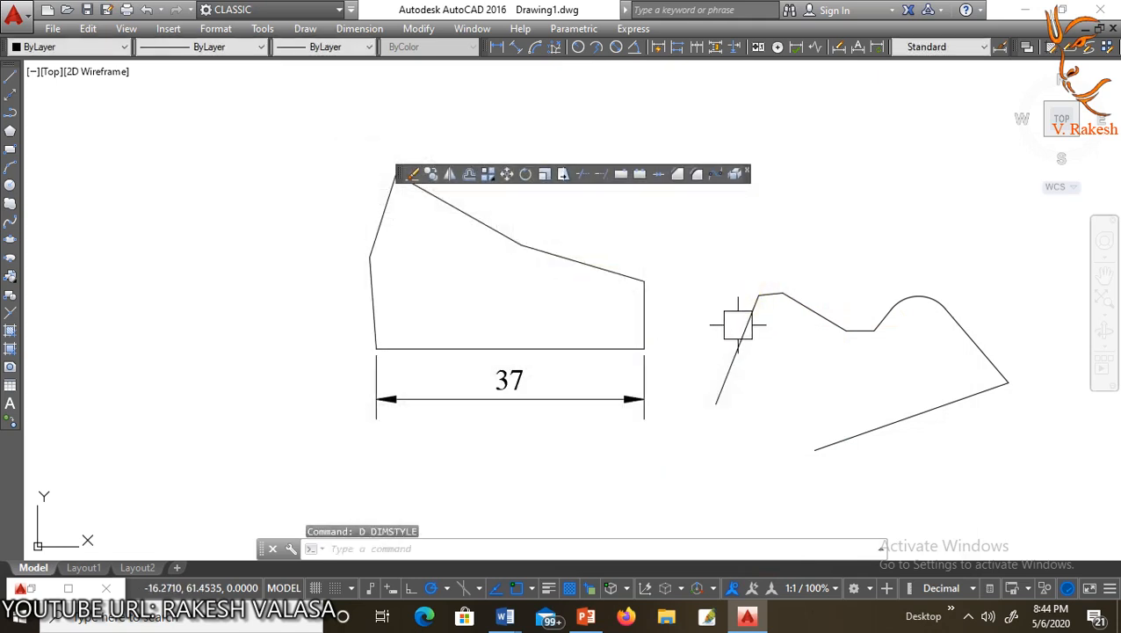
Step: Add an aligned dimension to the closed polygon's upper-left slanted edge, placing the dimension line outside the shape
{"action": "scroll", "coordinate": [731, 338], "scroll_direction": "down", "scroll_amount": 2}
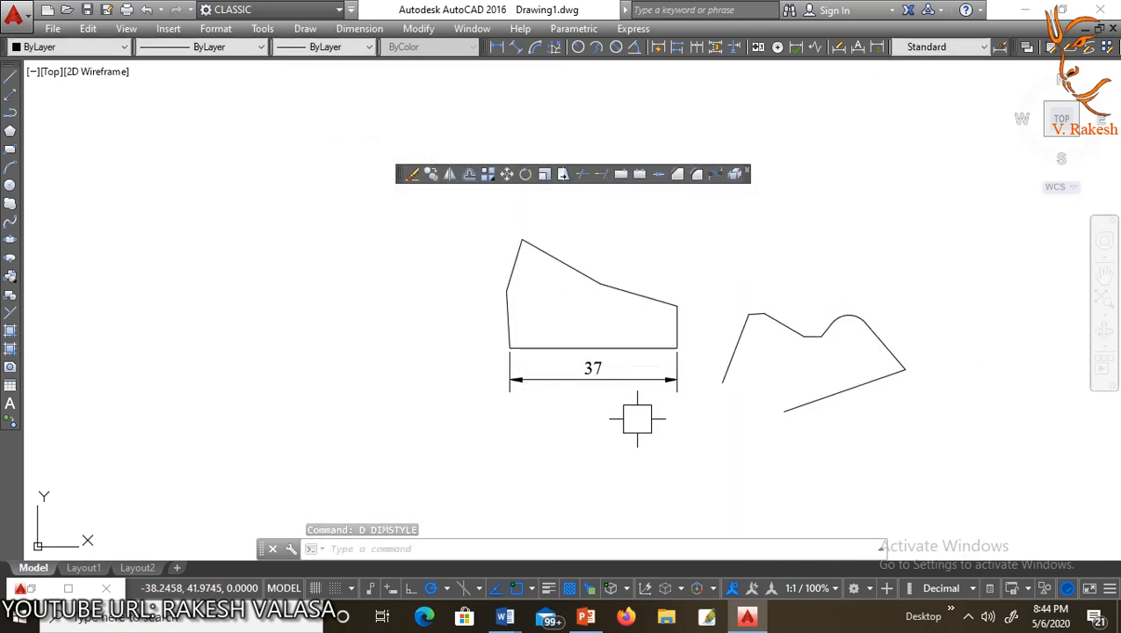
{"action": "scroll", "coordinate": [518, 260], "scroll_direction": "up", "scroll_amount": 3}
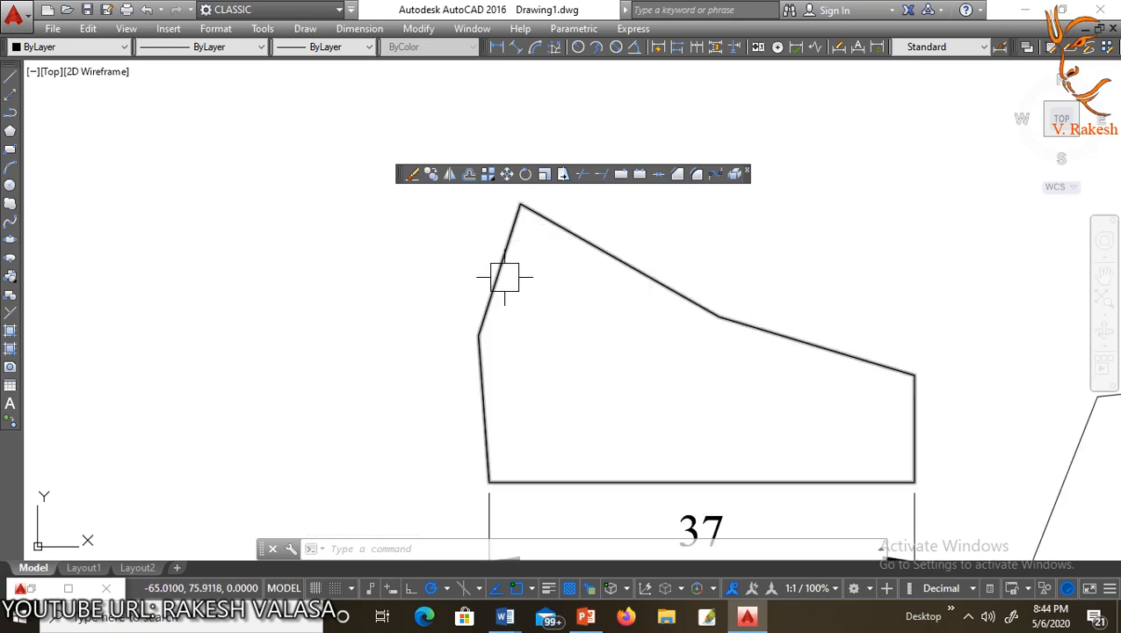
{"action": "scroll", "coordinate": [525, 300], "scroll_direction": "down", "scroll_amount": 2}
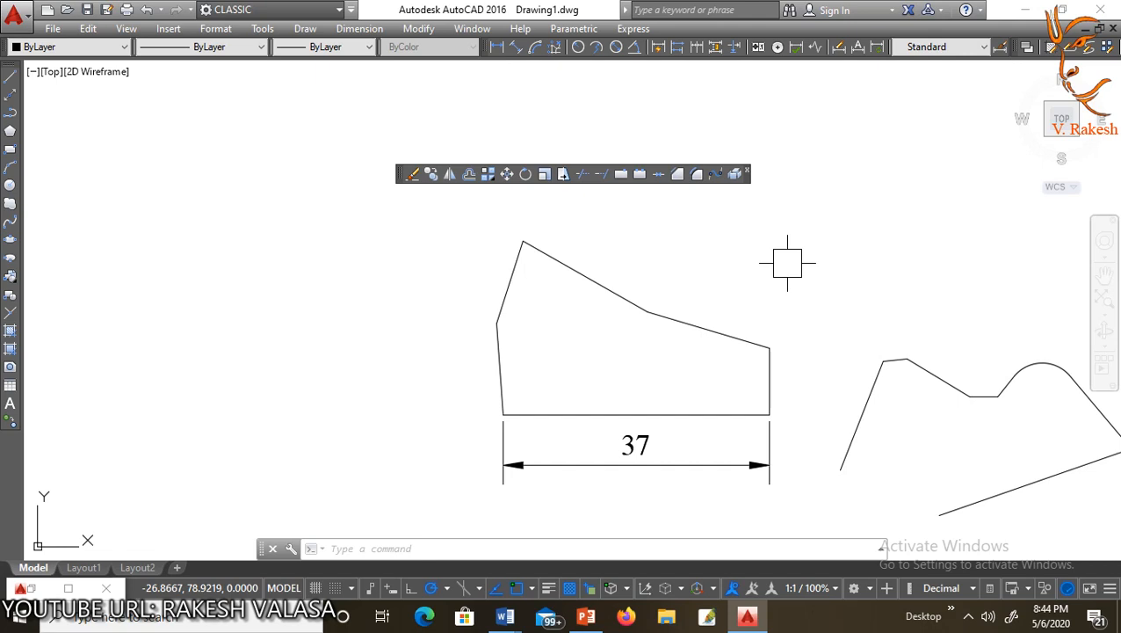
{"action": "type", "text": "dal"}
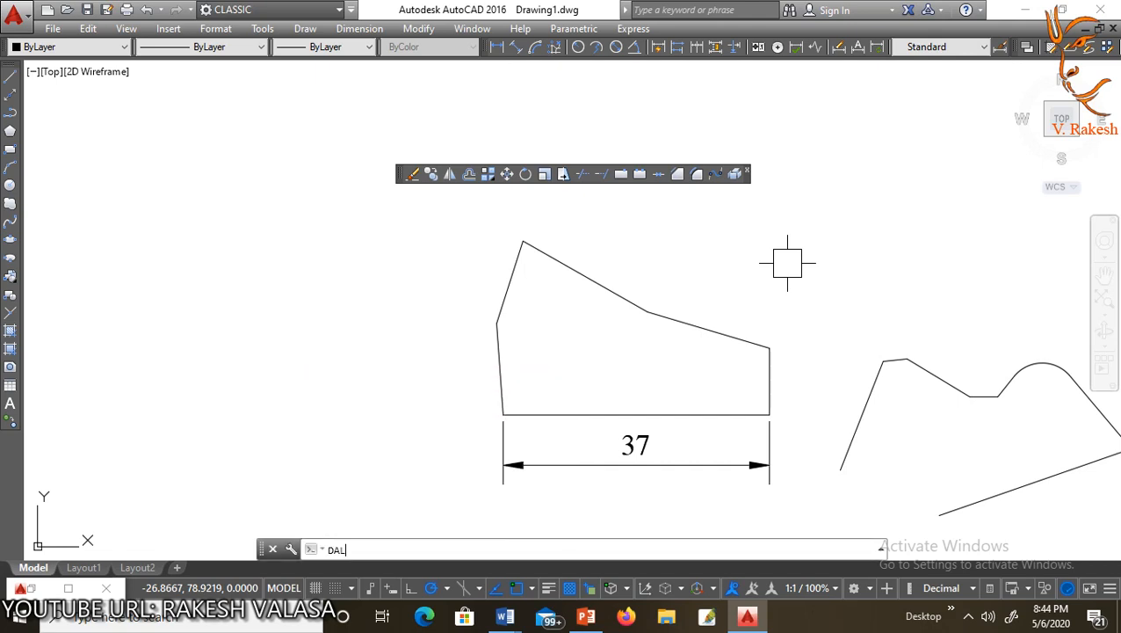
{"action": "key", "text": "Return"}
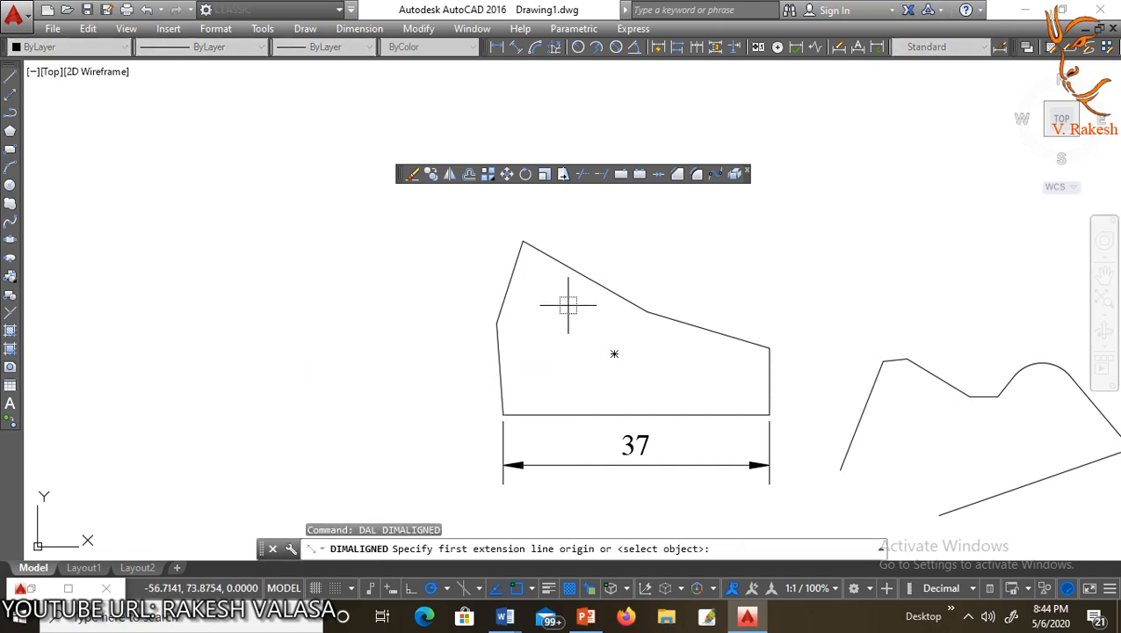
{"action": "left_click", "coordinate": [499, 323]}
{"action": "left_click", "coordinate": [521, 240]}
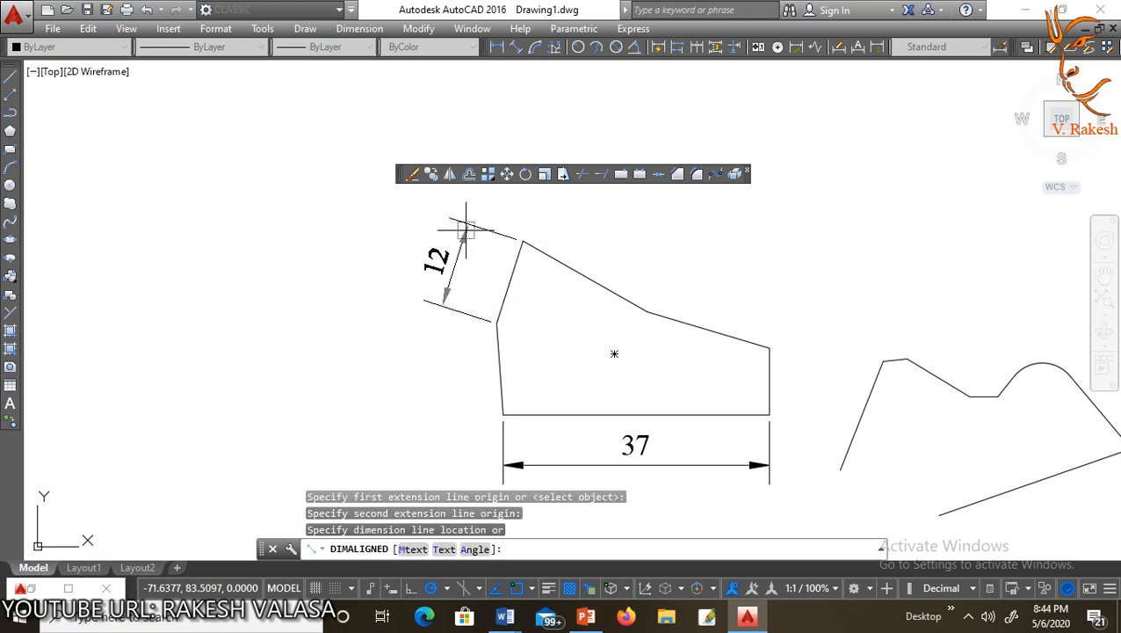
{"action": "left_click", "coordinate": [456, 259]}
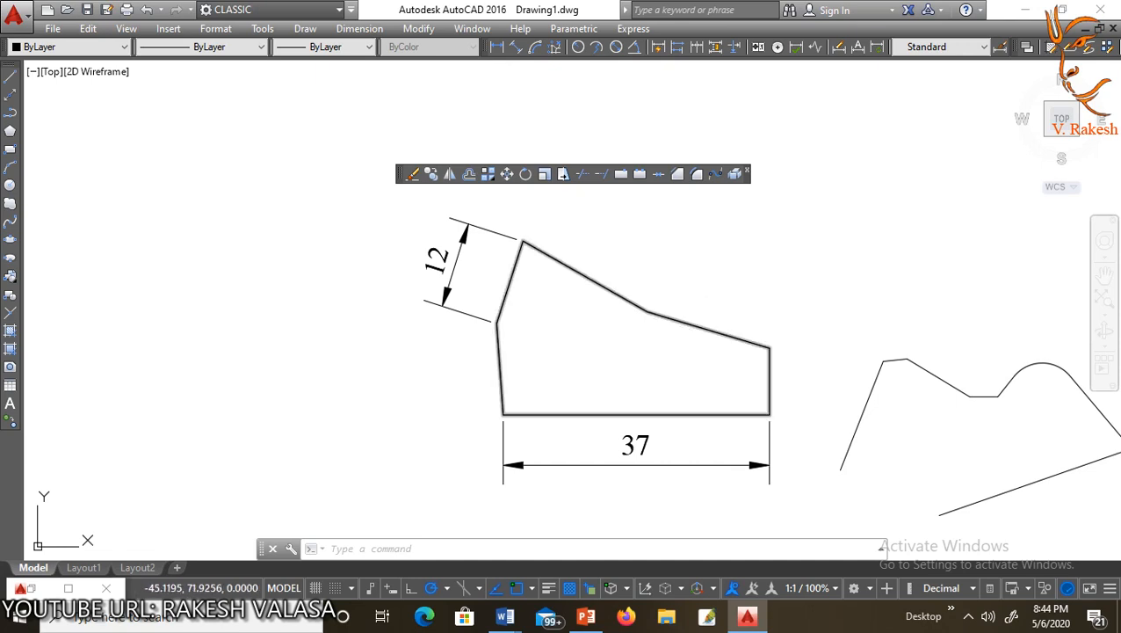
Step: Add a radius dimension to the large left circle, placing its text outside the circle at the upper right
{"action": "key", "text": "Escape"}
{"action": "scroll", "coordinate": [514, 369], "scroll_direction": "down", "scroll_amount": 2}
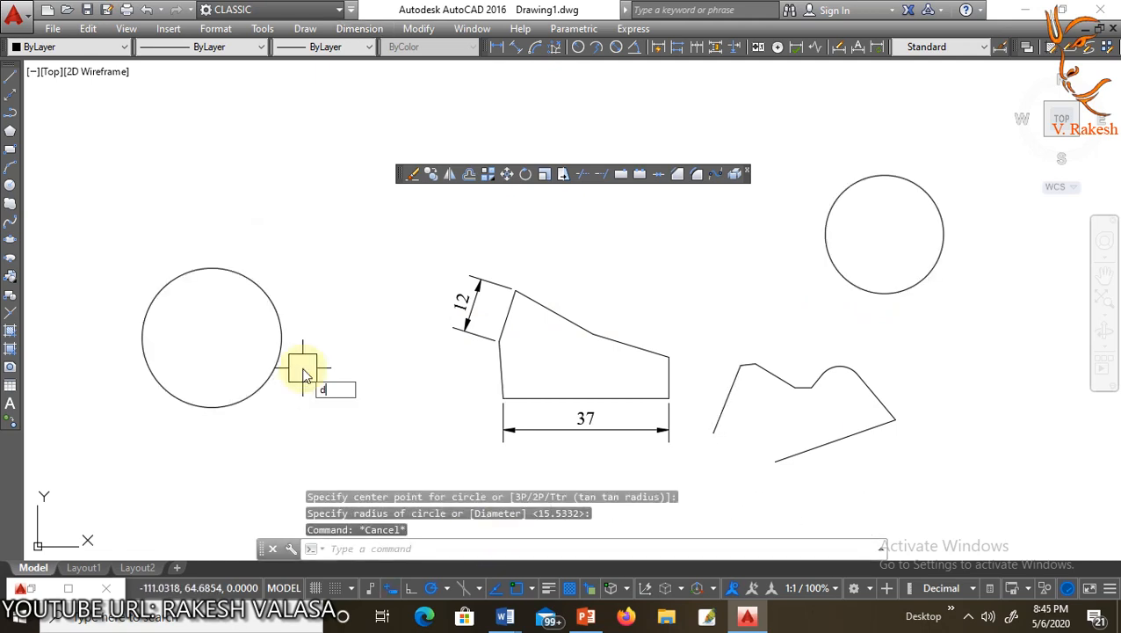
{"action": "type", "text": "DRa"}
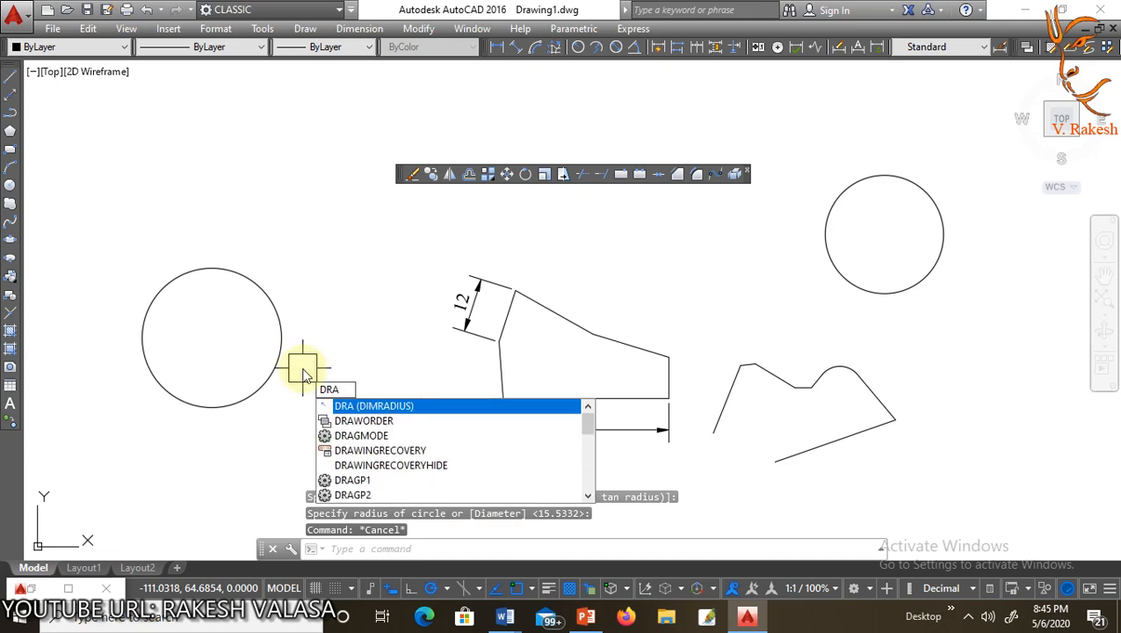
{"action": "key", "text": "Return"}
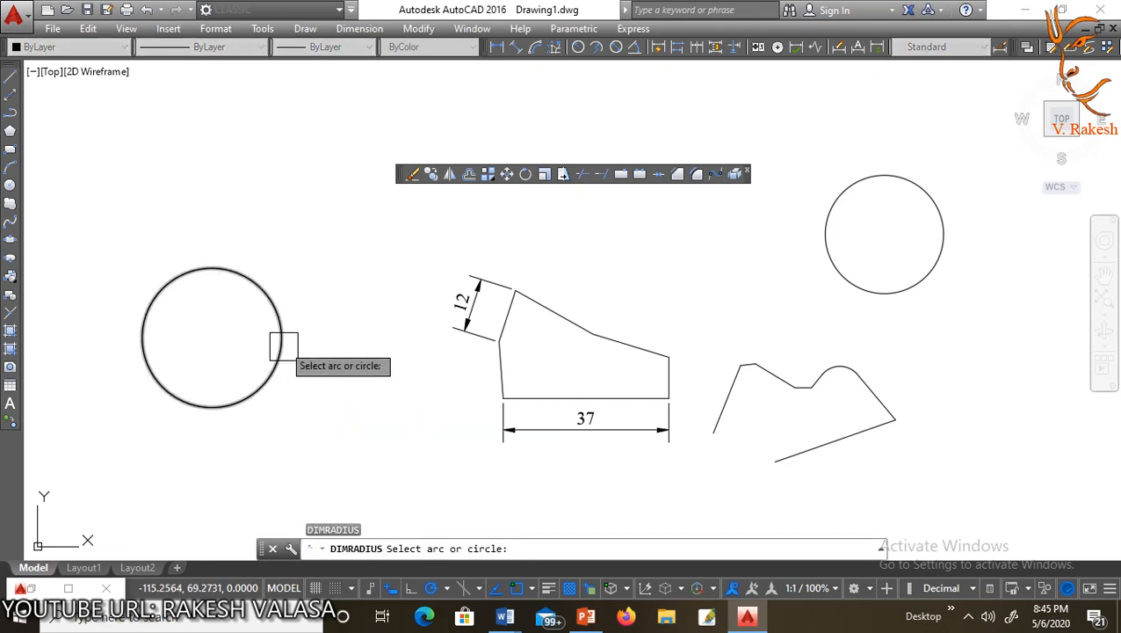
{"action": "left_click", "coordinate": [278, 301]}
{"action": "left_click", "coordinate": [305, 260]}
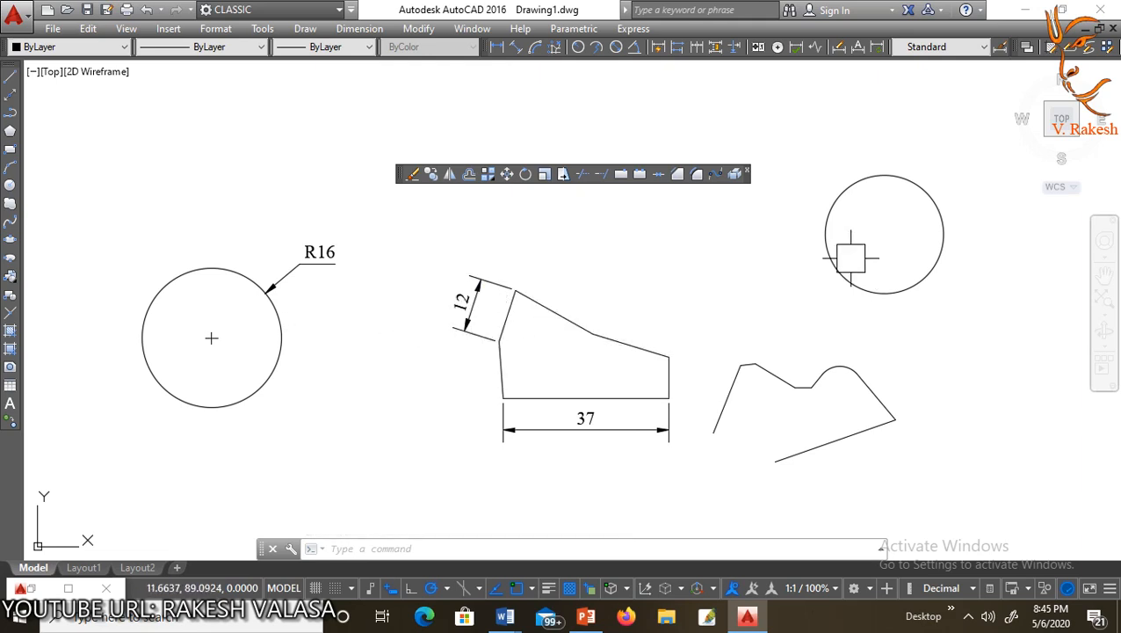
Step: Add a diameter dimension to the upper-right circle, placing its text outside the circle at the upper left
{"action": "type", "text": "ddi"}
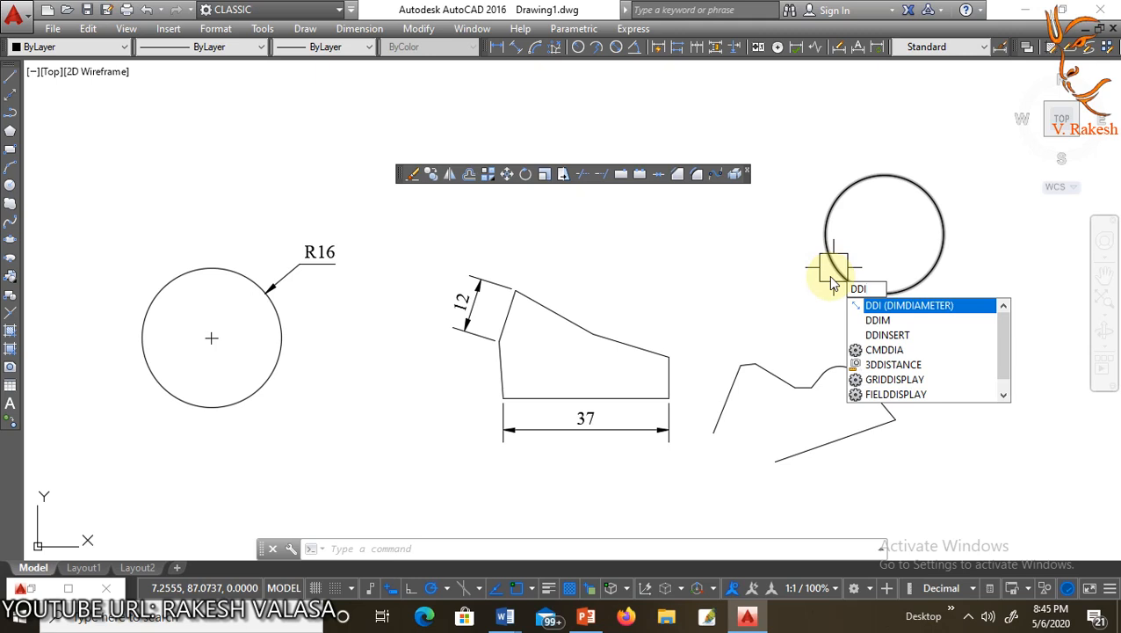
{"action": "key", "text": "Return"}
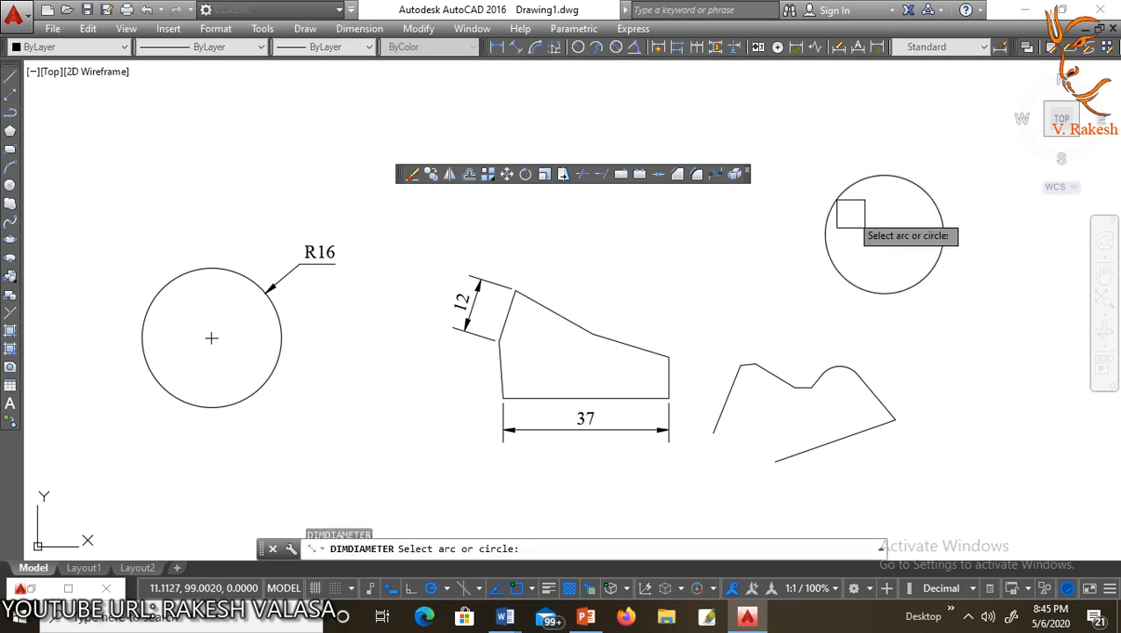
{"action": "left_click", "coordinate": [851, 186]}
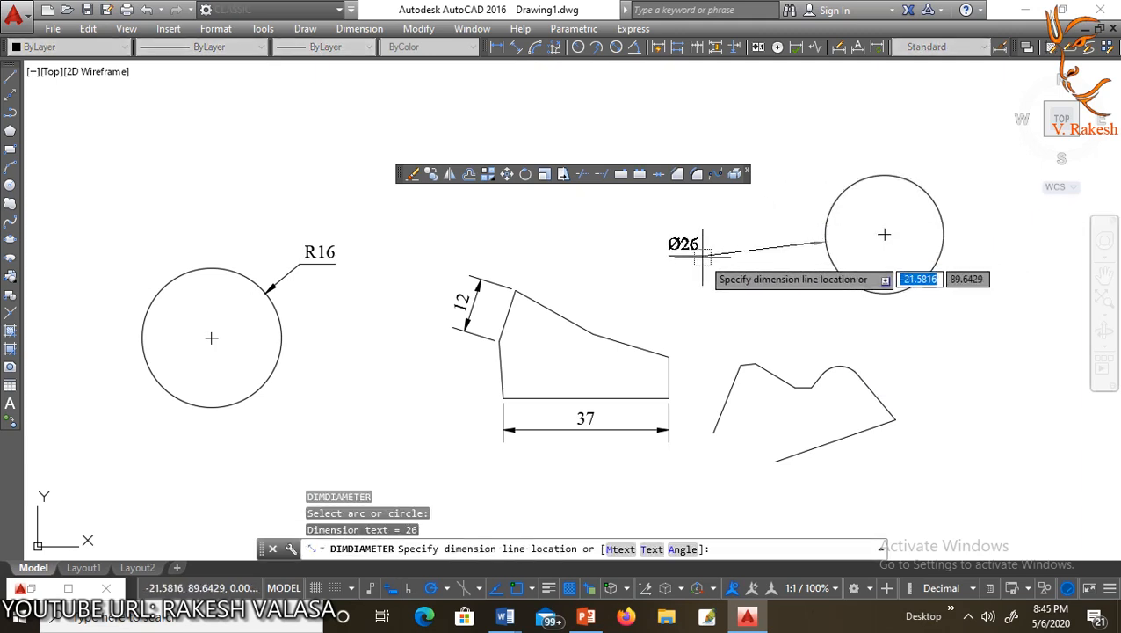
{"action": "left_click", "coordinate": [817, 143]}
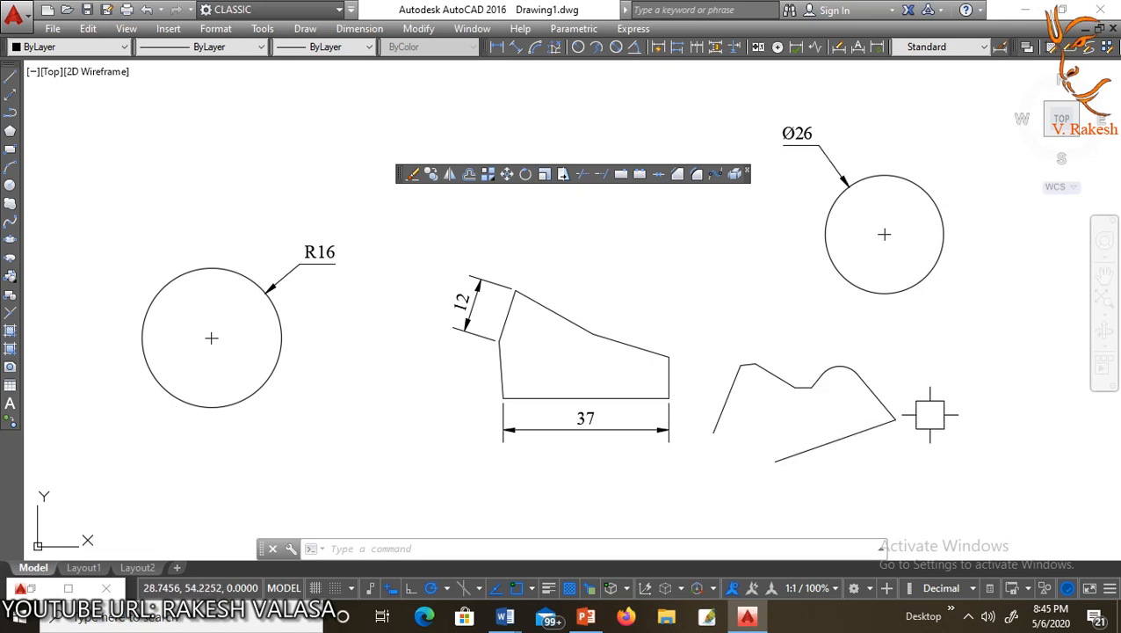
Step: Add an angular dimension between the two lines meeting at the open profile's right corner, placing the arc inside the angle
{"action": "type", "text": "an"}
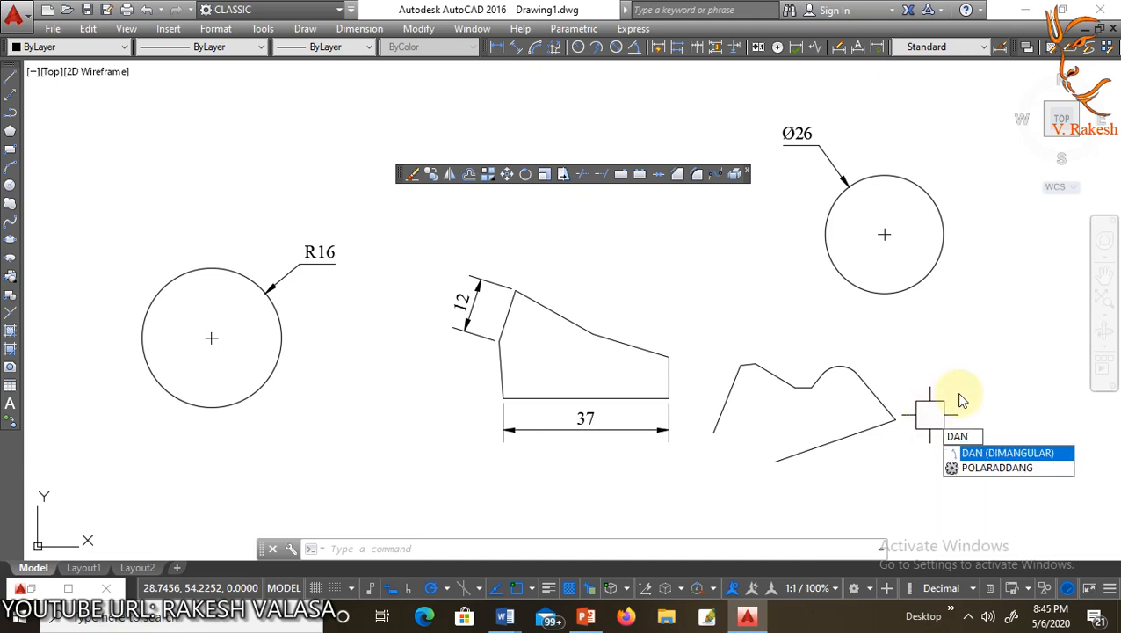
{"action": "key", "text": "Return"}
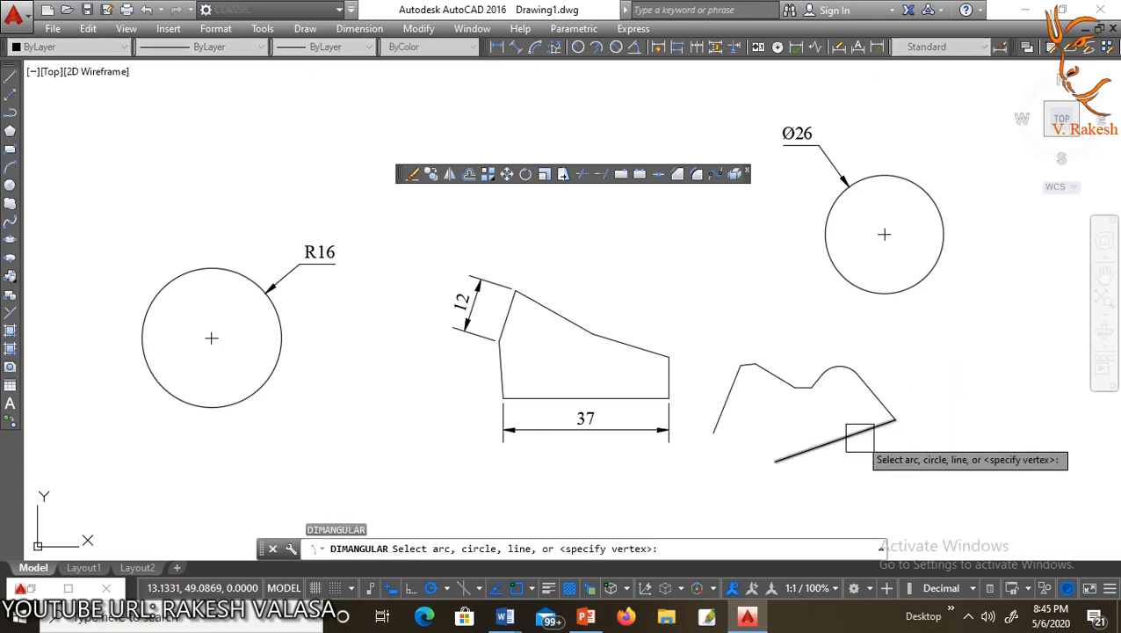
{"action": "left_click", "coordinate": [864, 423]}
{"action": "left_click", "coordinate": [874, 394]}
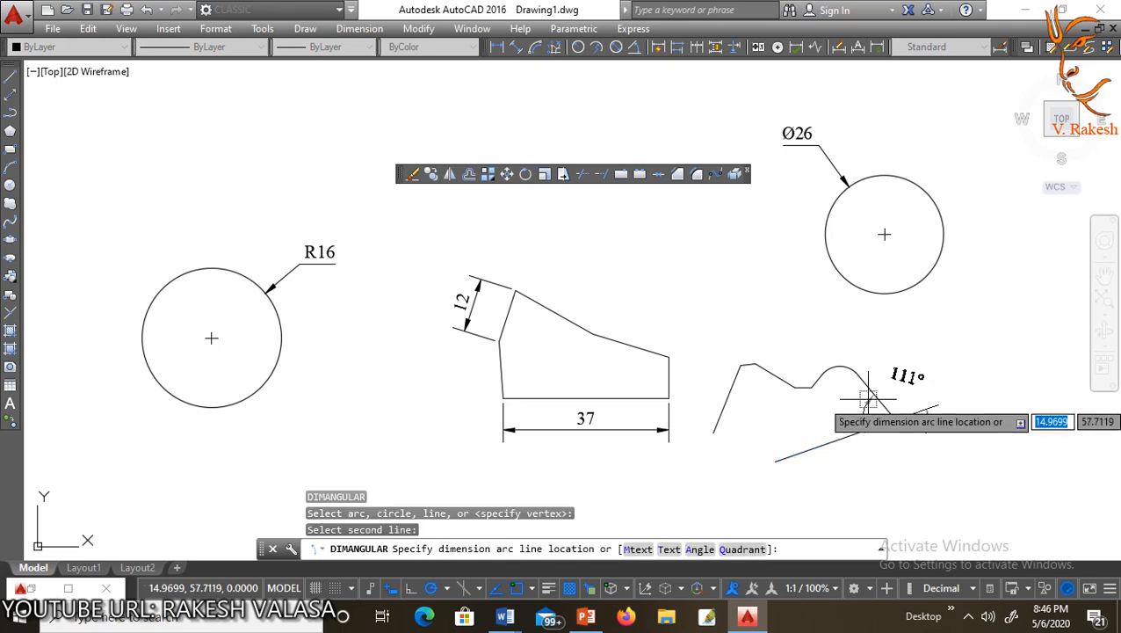
{"action": "scroll", "coordinate": [861, 413], "scroll_direction": "up", "scroll_amount": 2}
{"action": "left_click", "coordinate": [830, 395]}
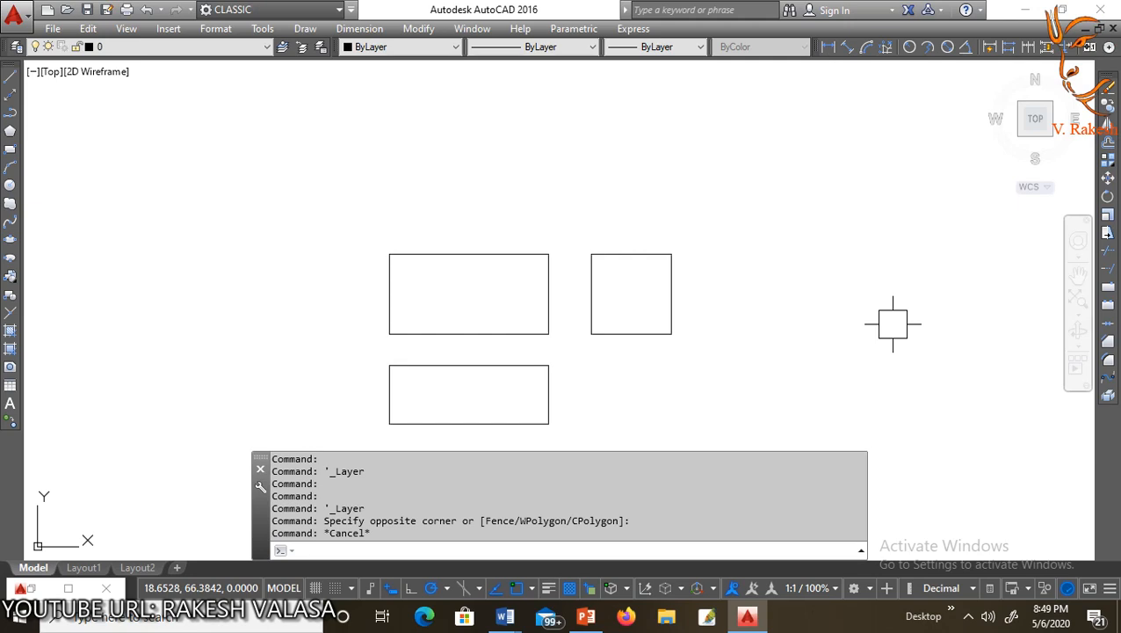
{"action": "left_click", "coordinate": [968, 616]}
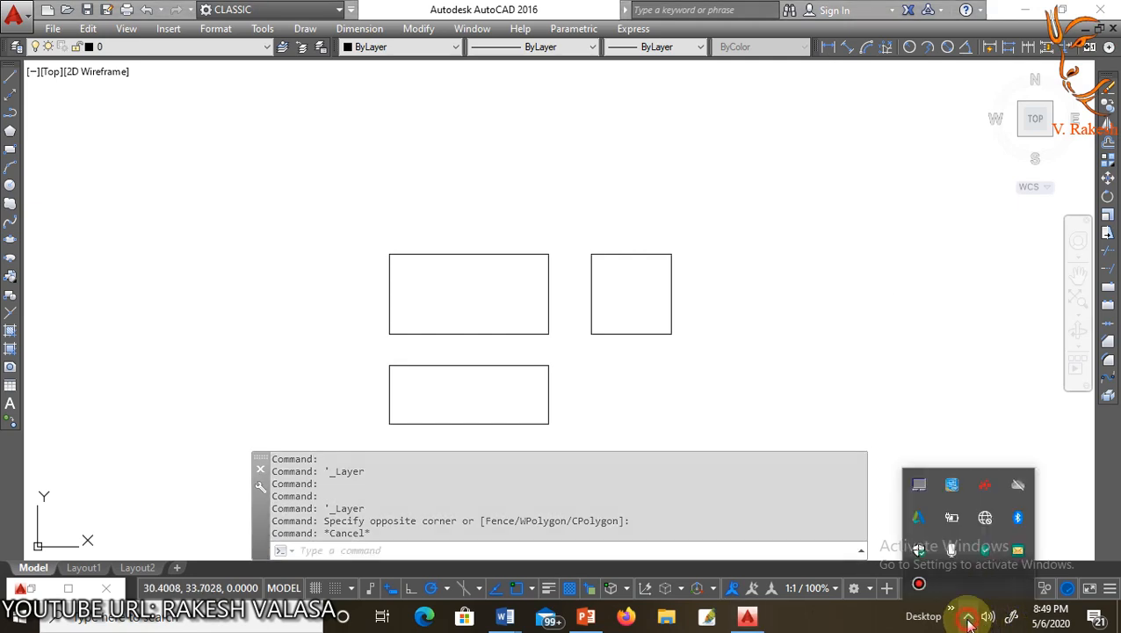
{"action": "left_click", "coordinate": [822, 385]}
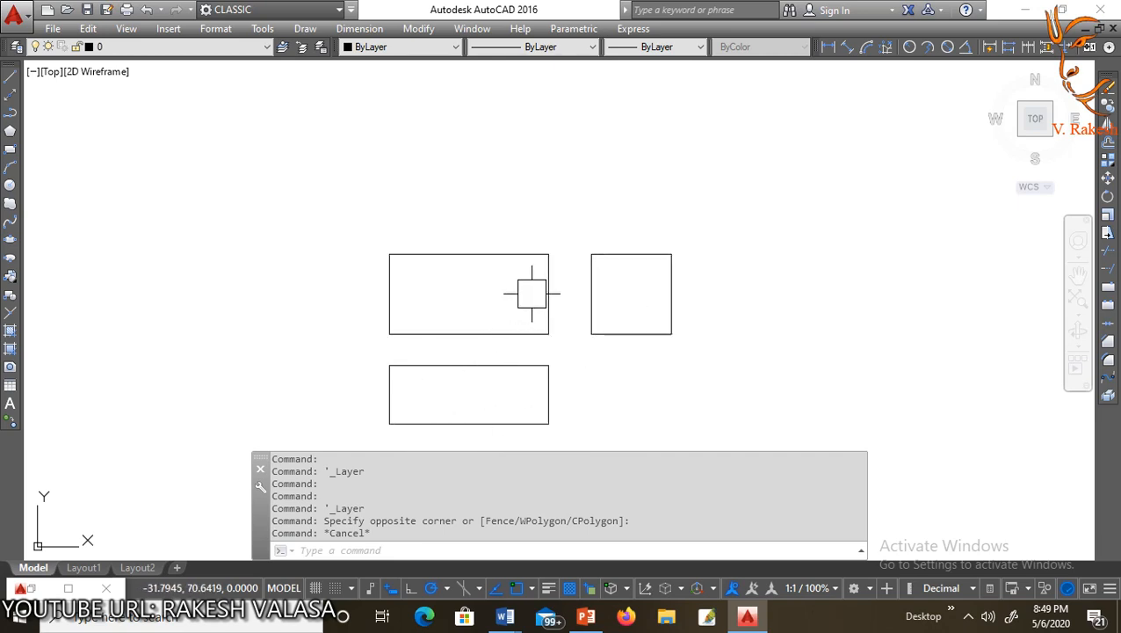
Step: Create three new layers named fv, tv and sv in the Layer Properties Manager
{"action": "left_click", "coordinate": [17, 50]}
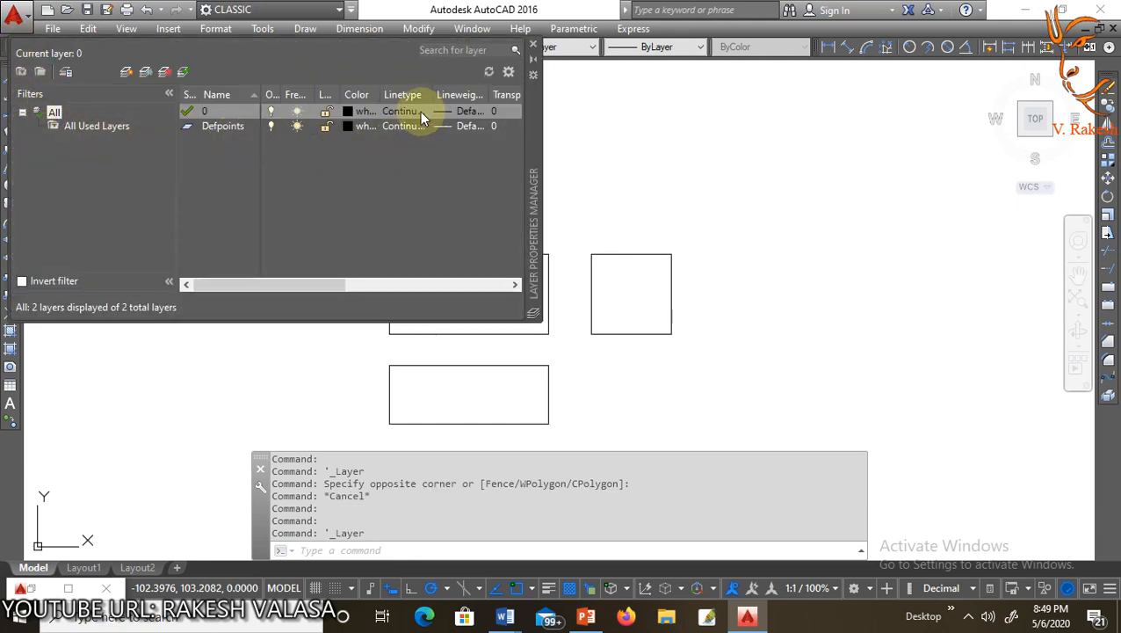
{"action": "left_click", "coordinate": [127, 70]}
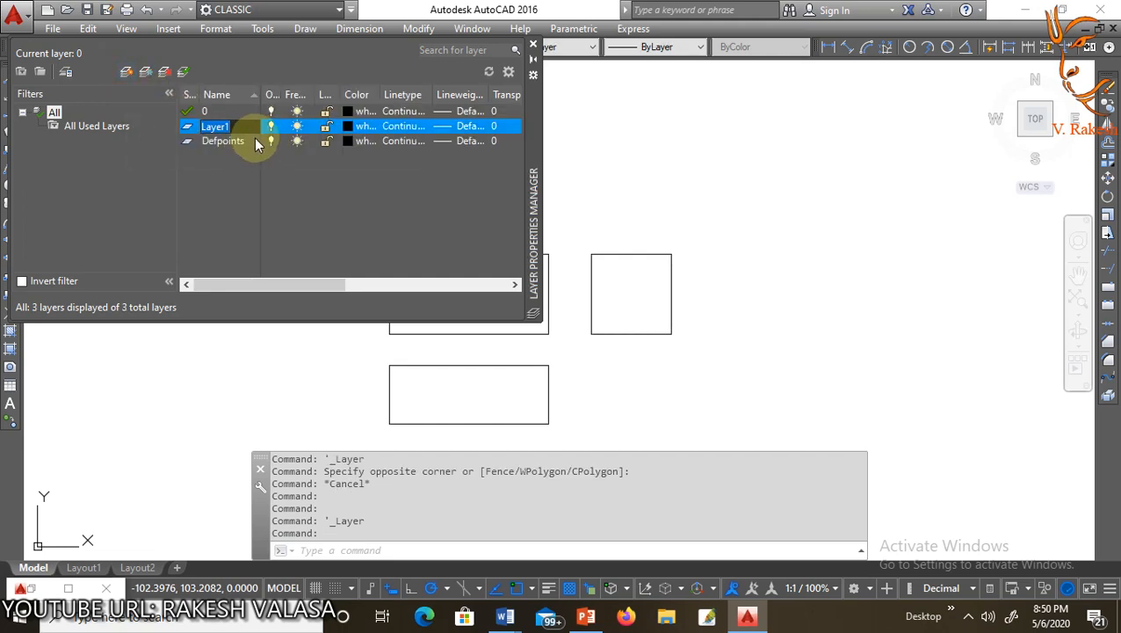
{"action": "type", "text": "fv"}
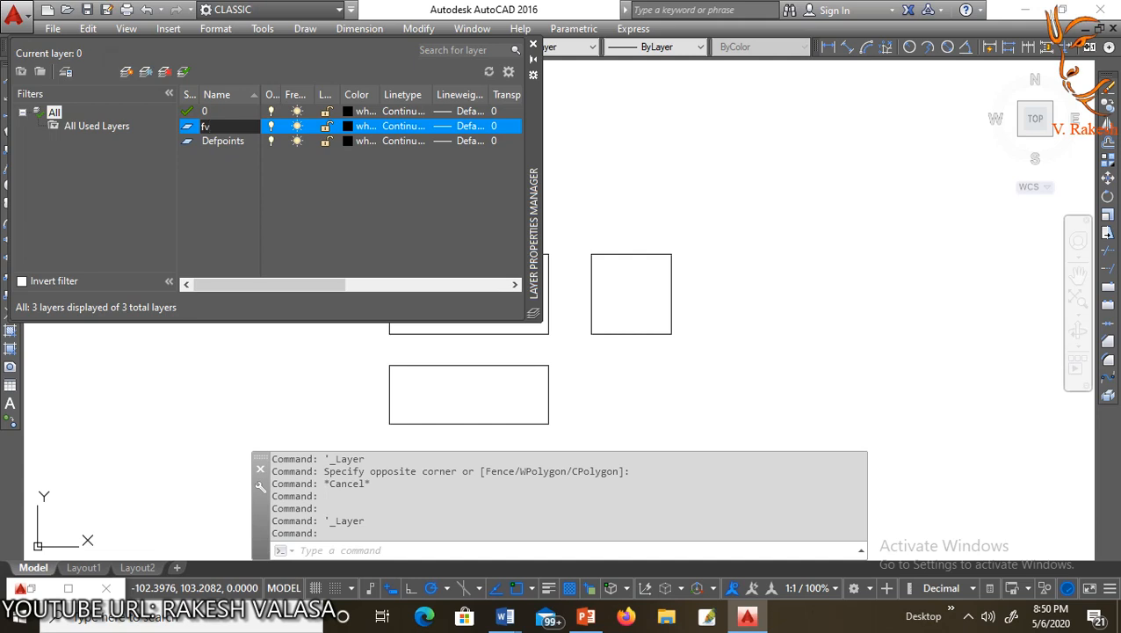
{"action": "key", "text": "Return"}
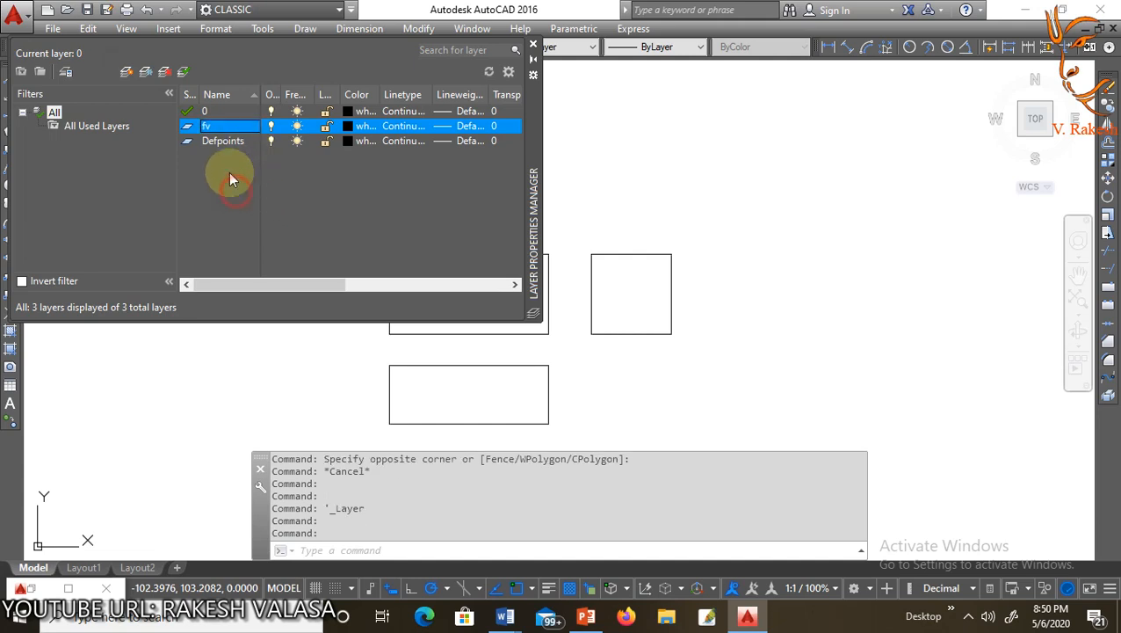
{"action": "left_click", "coordinate": [126, 74]}
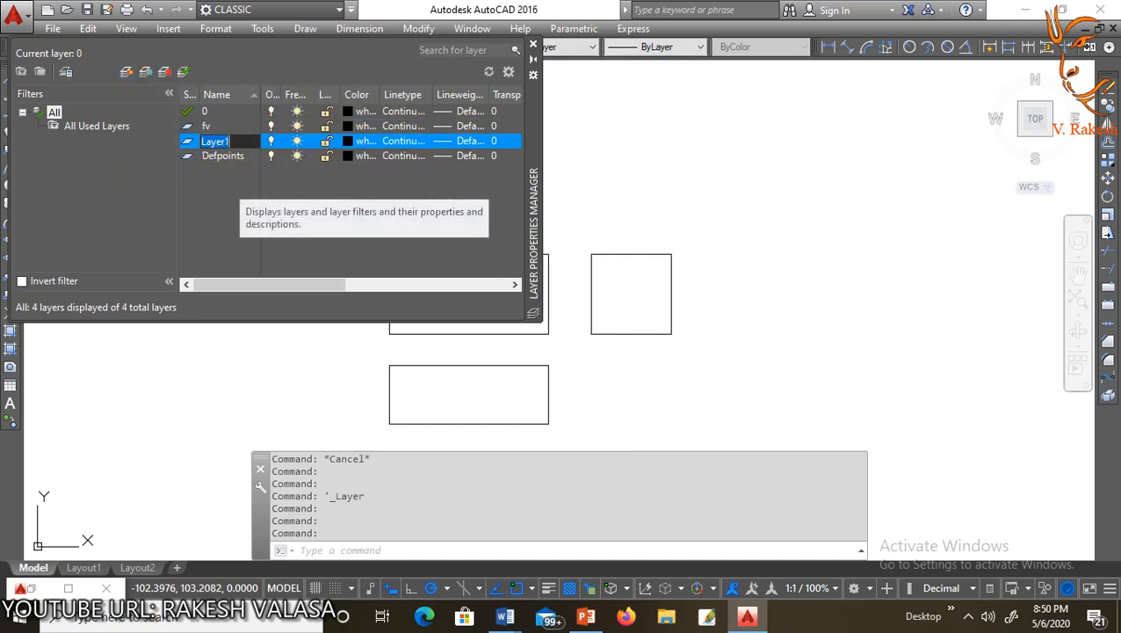
{"action": "type", "text": "tv"}
{"action": "key", "text": "Return"}
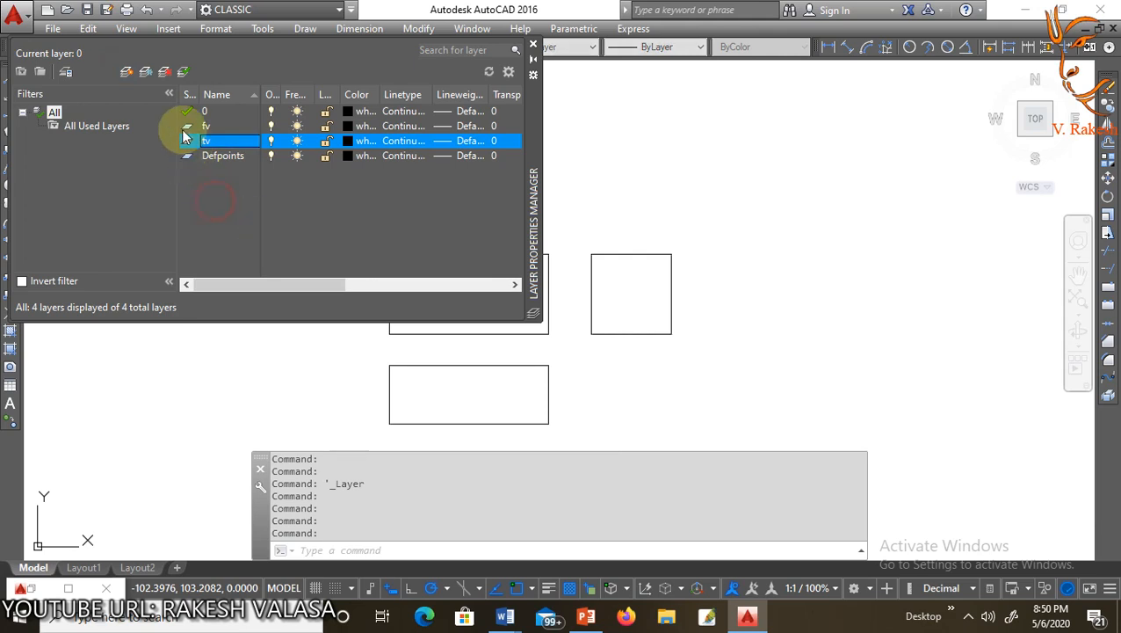
{"action": "left_click", "coordinate": [124, 73]}
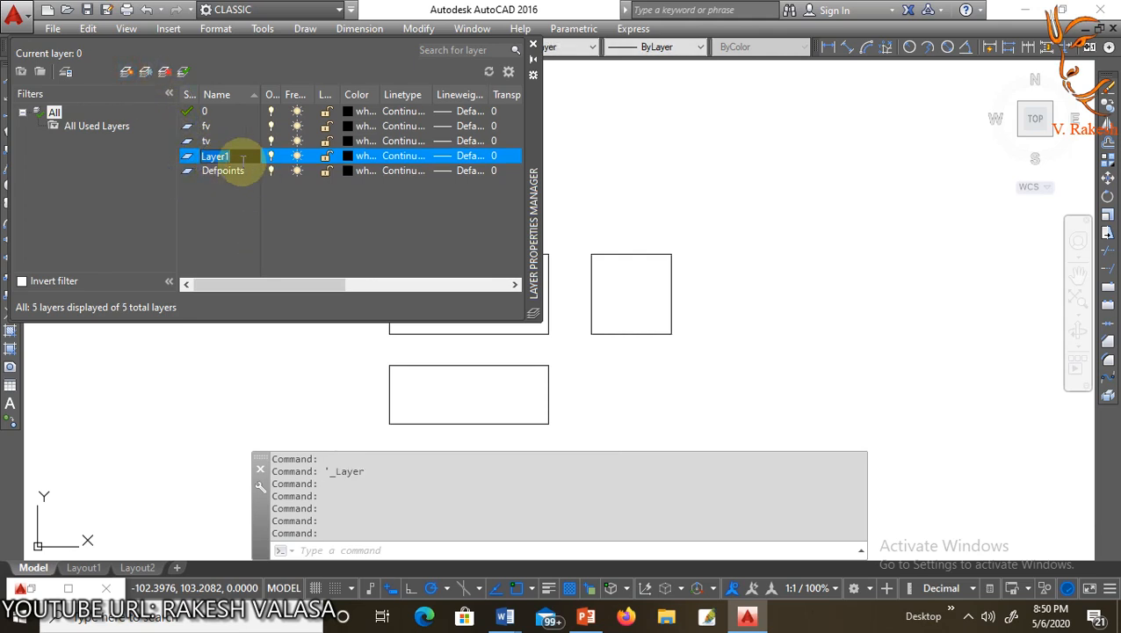
{"action": "type", "text": "sv"}
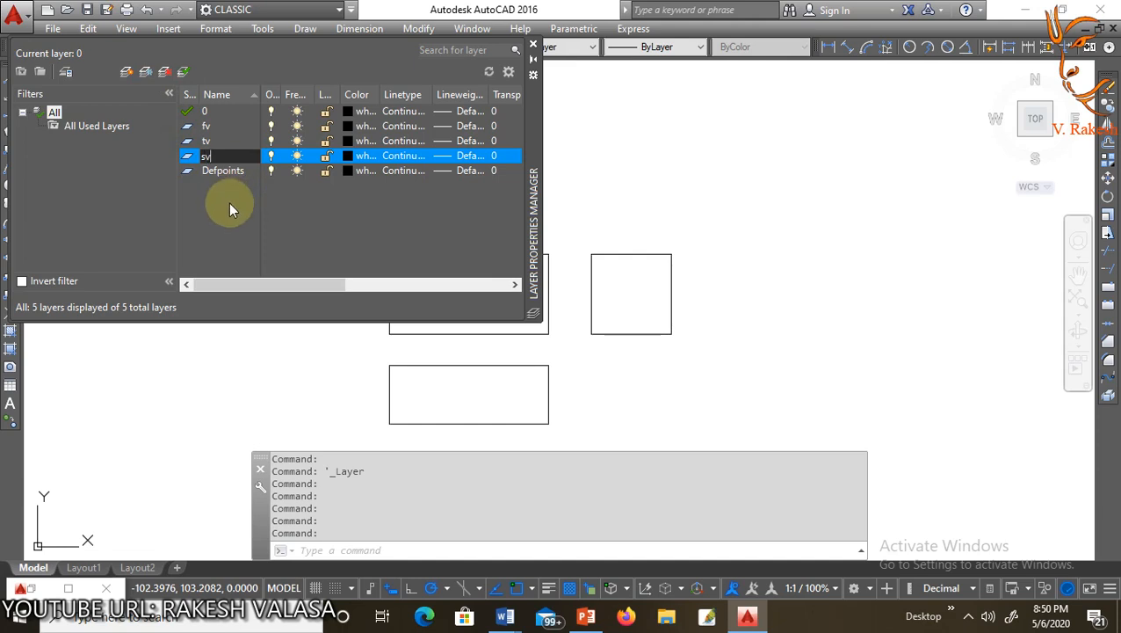
{"action": "left_click", "coordinate": [230, 207]}
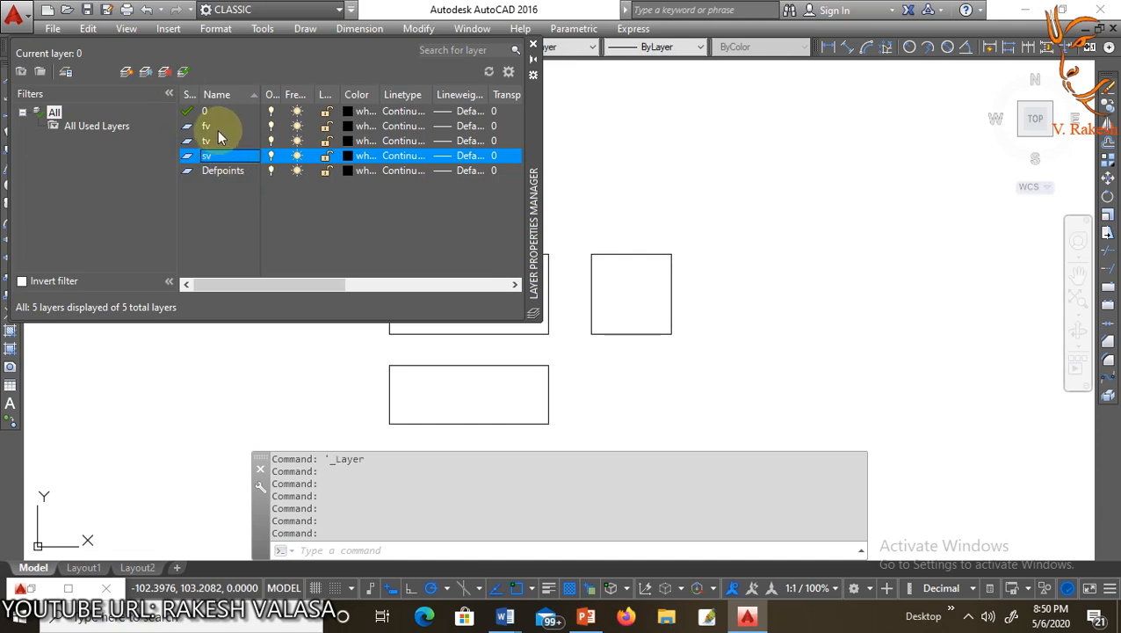
Step: Set the layer colours to red for fv, blue for tv and magenta for sv, and return to the drawing
{"action": "left_click", "coordinate": [215, 126]}
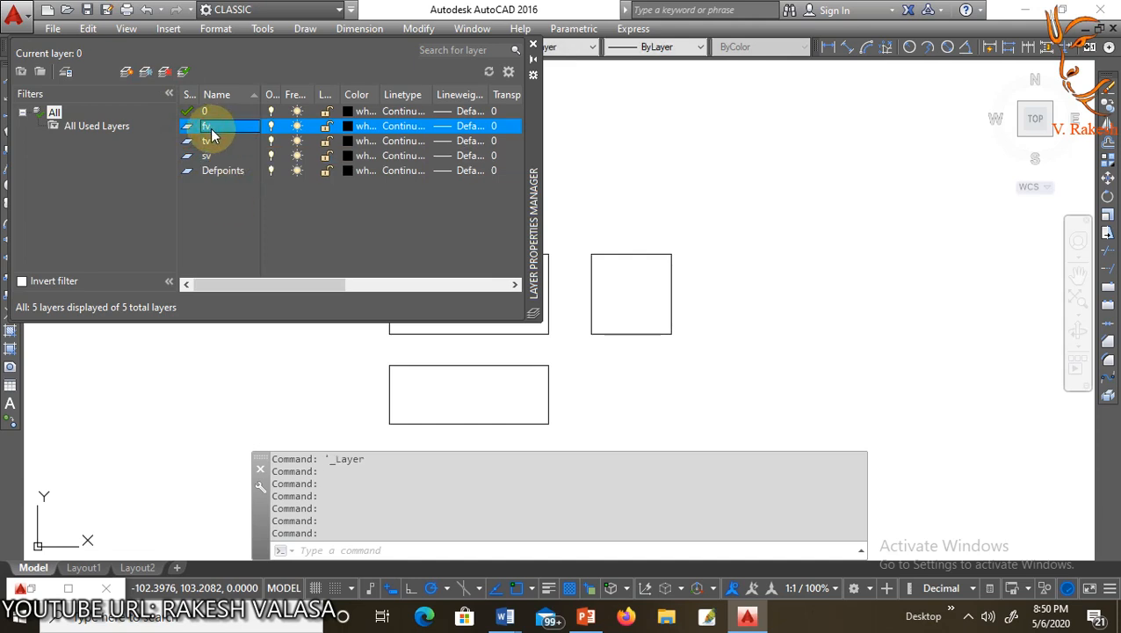
{"action": "left_click", "coordinate": [356, 127]}
{"action": "left_click", "coordinate": [656, 347]}
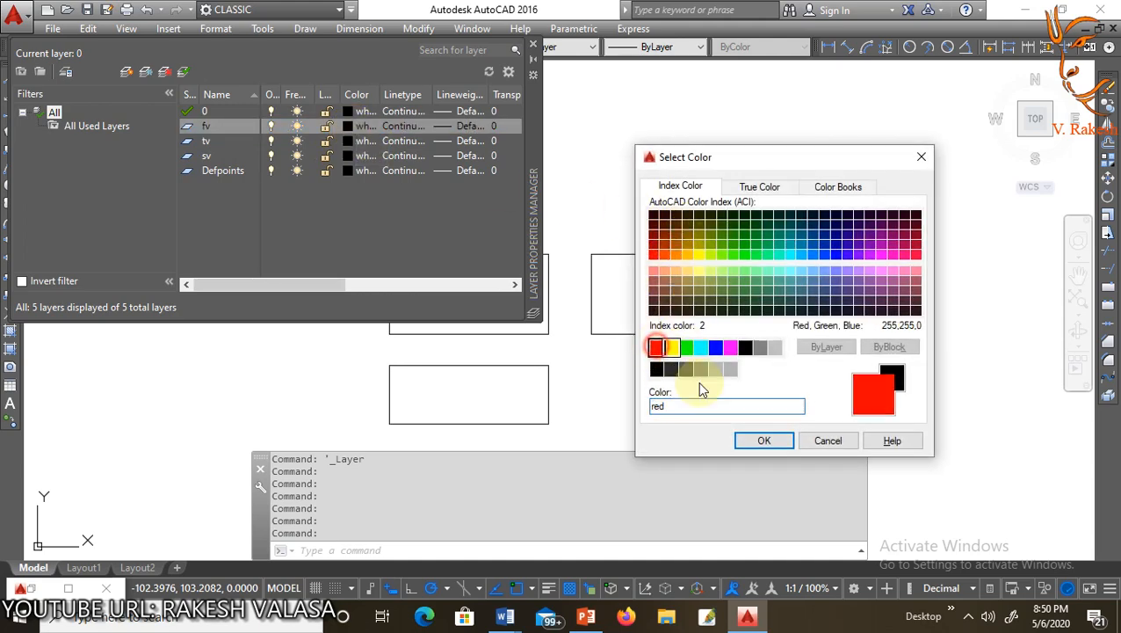
{"action": "left_click", "coordinate": [763, 440]}
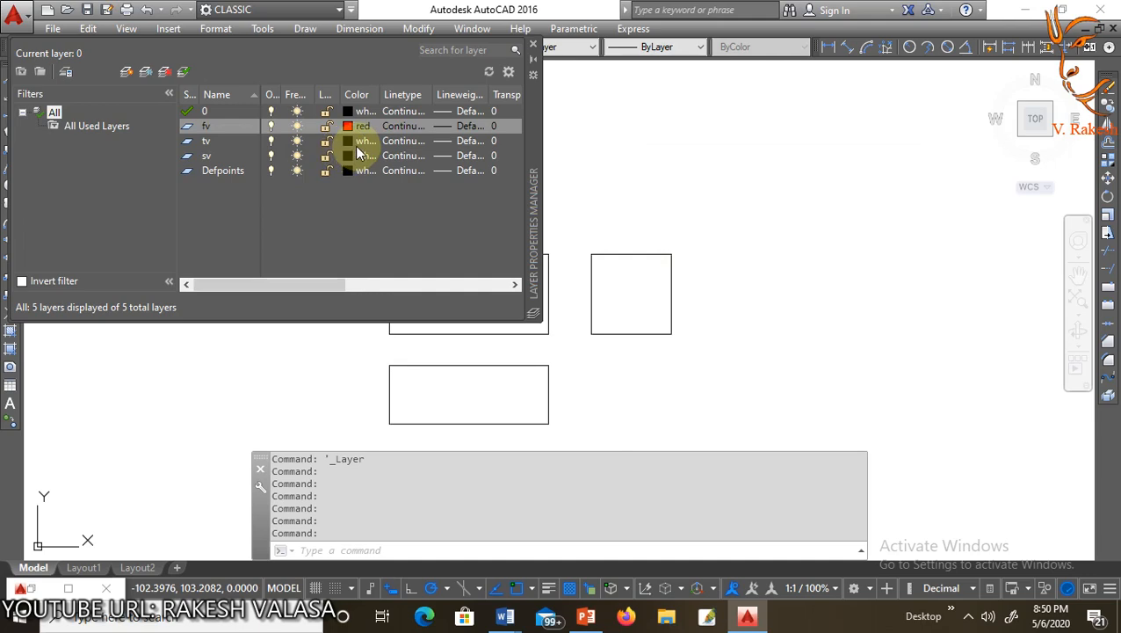
{"action": "left_click", "coordinate": [355, 143]}
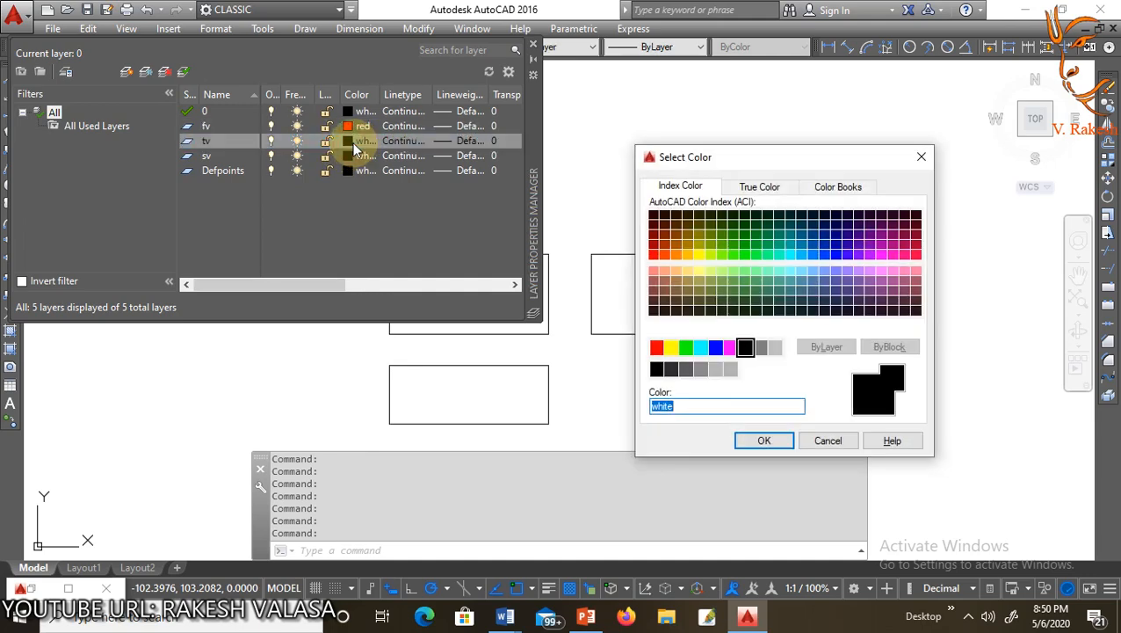
{"action": "left_click", "coordinate": [716, 349]}
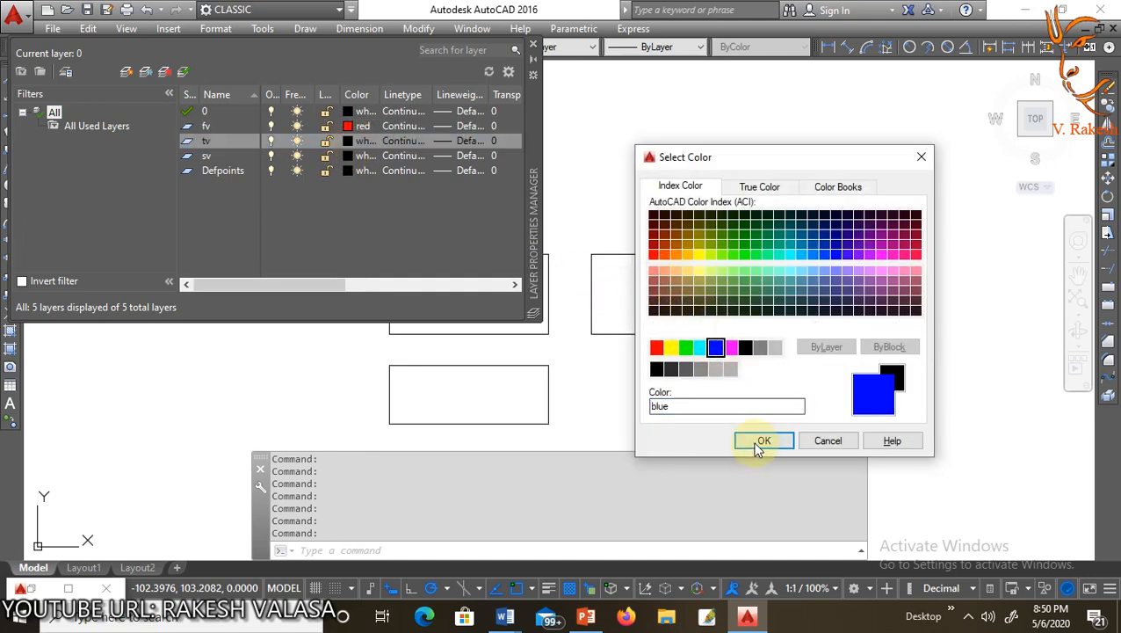
{"action": "left_click", "coordinate": [760, 442]}
{"action": "left_click", "coordinate": [350, 158]}
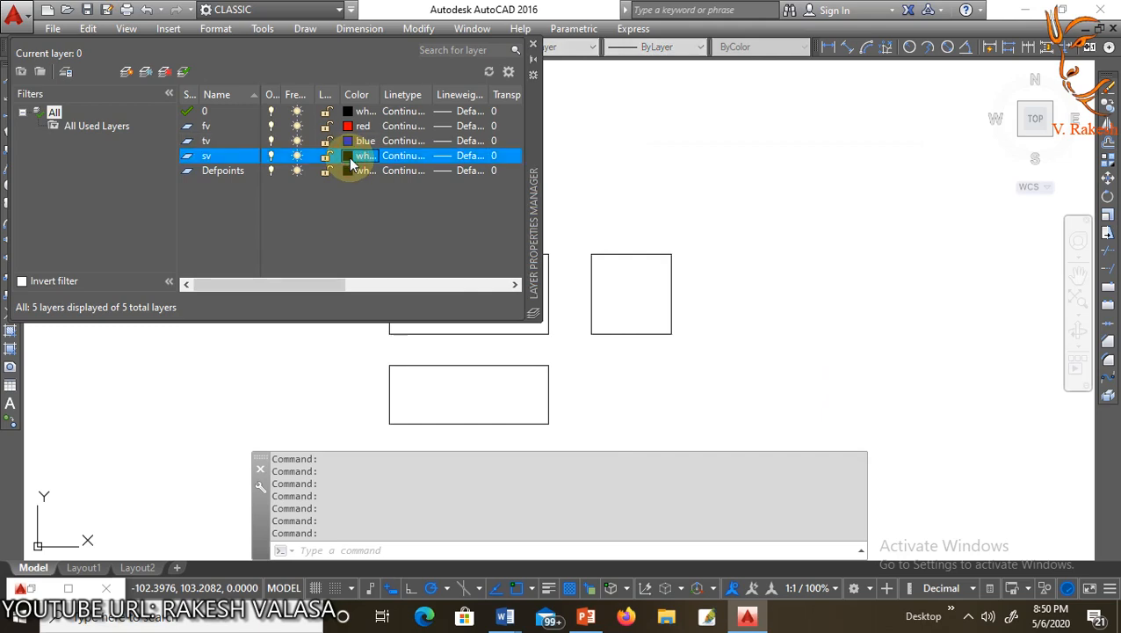
{"action": "left_click", "coordinate": [729, 348]}
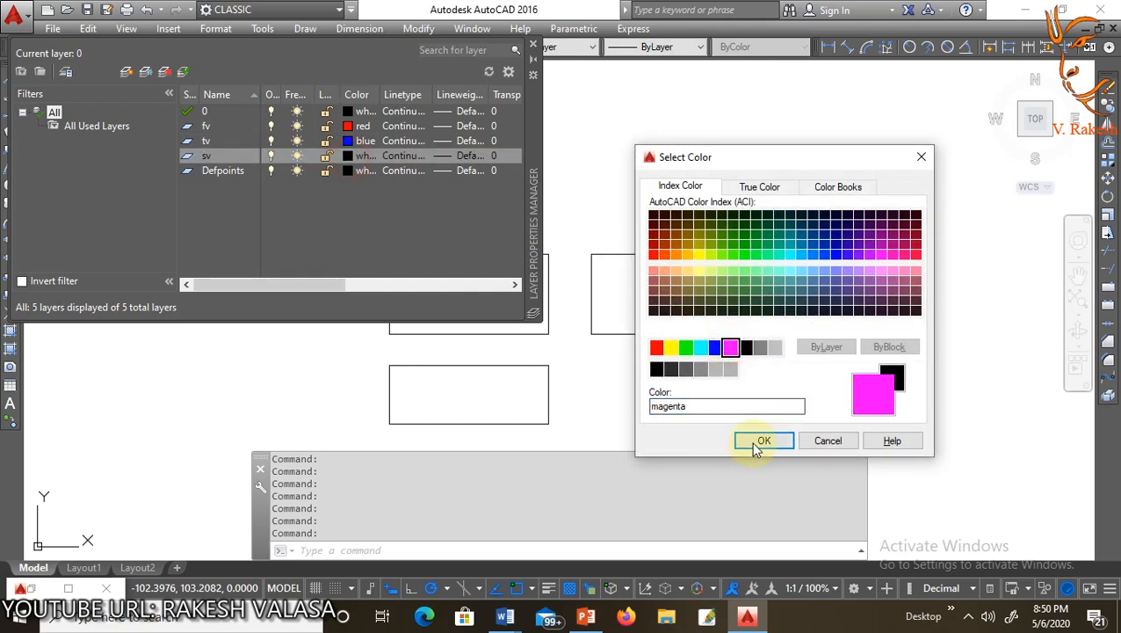
{"action": "left_click", "coordinate": [761, 441]}
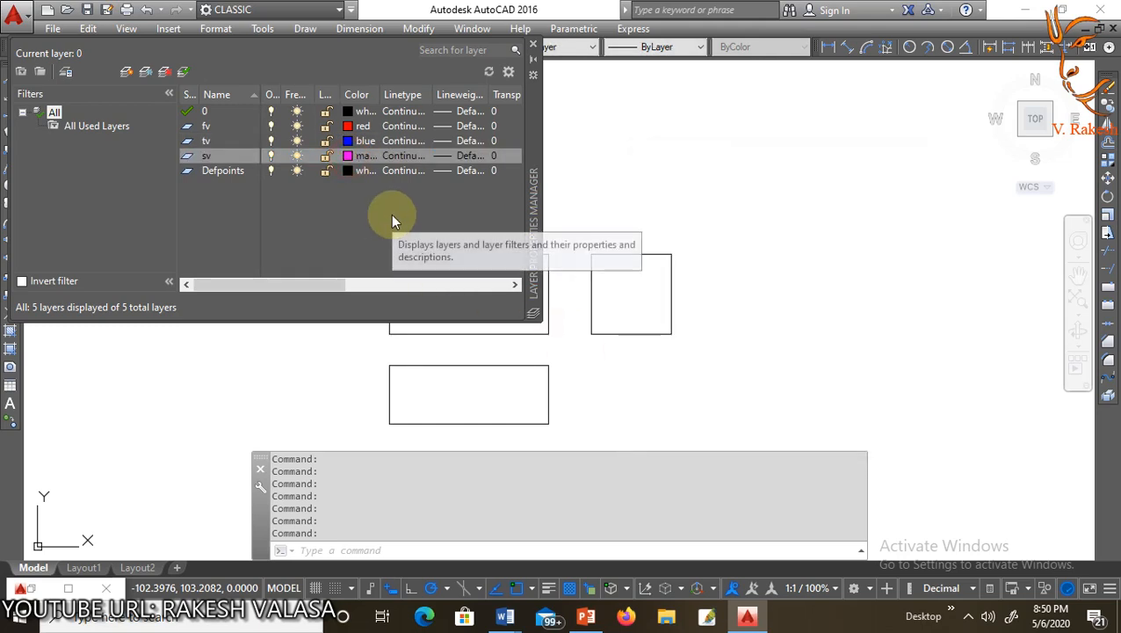
{"action": "left_click", "coordinate": [593, 154]}
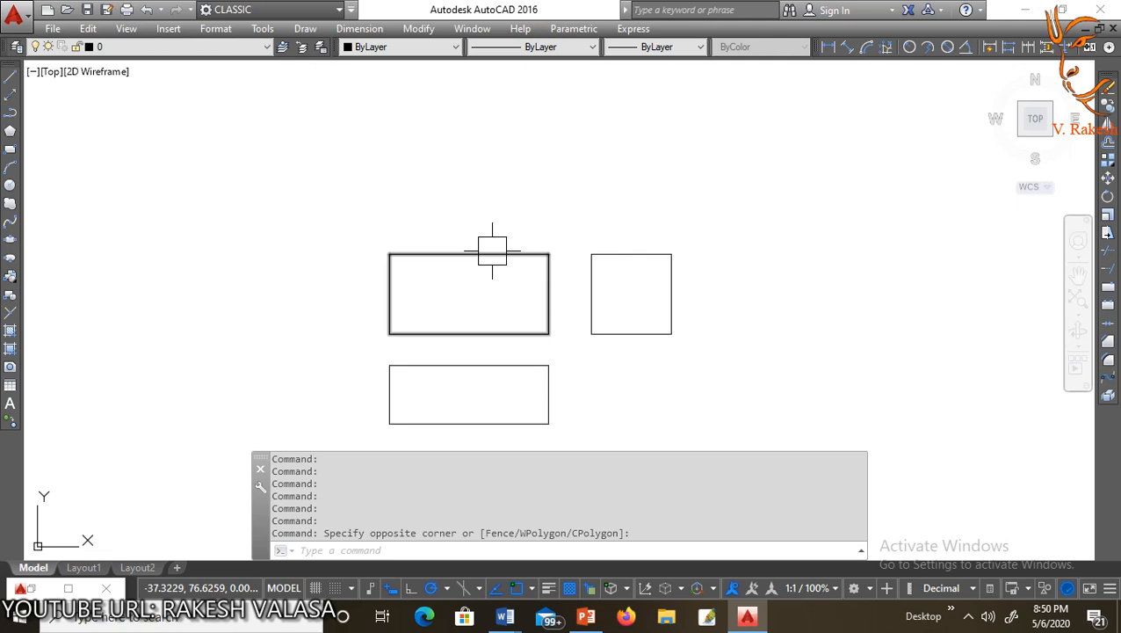
Step: Assign the upper-left rectangle of the three views to the fv layer
{"action": "left_click", "coordinate": [492, 250]}
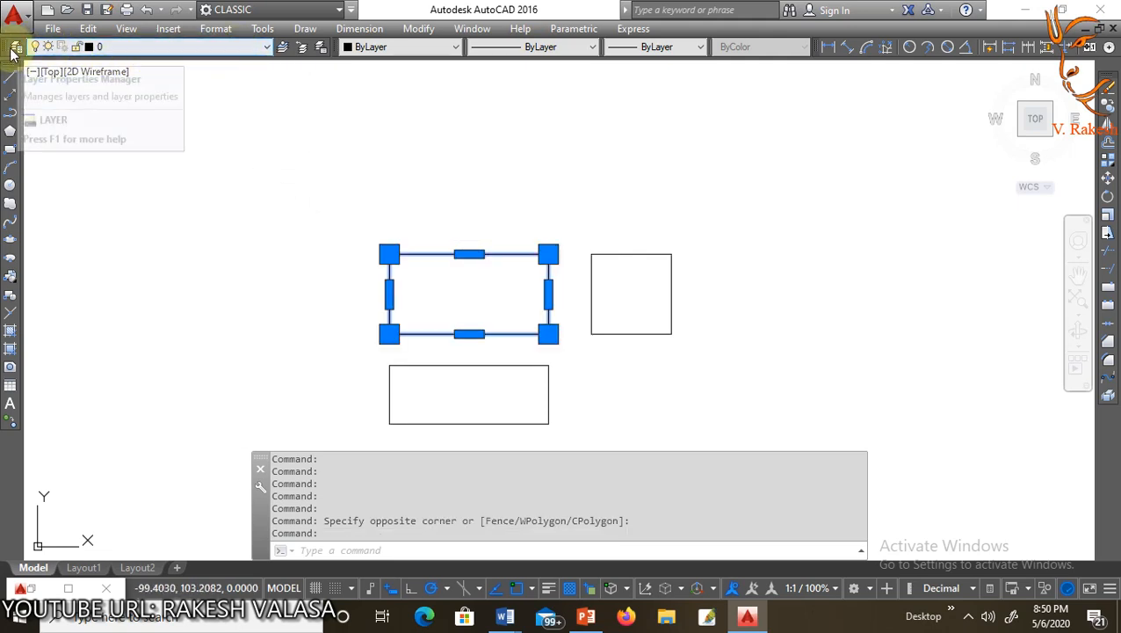
{"action": "left_click", "coordinate": [248, 48]}
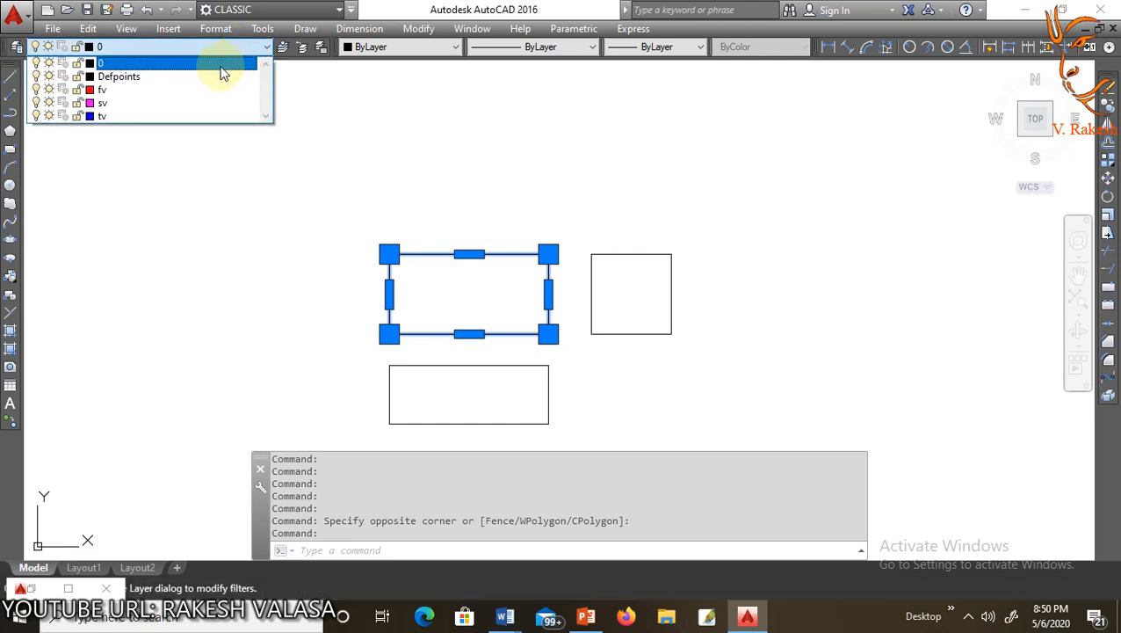
{"action": "left_click", "coordinate": [173, 95]}
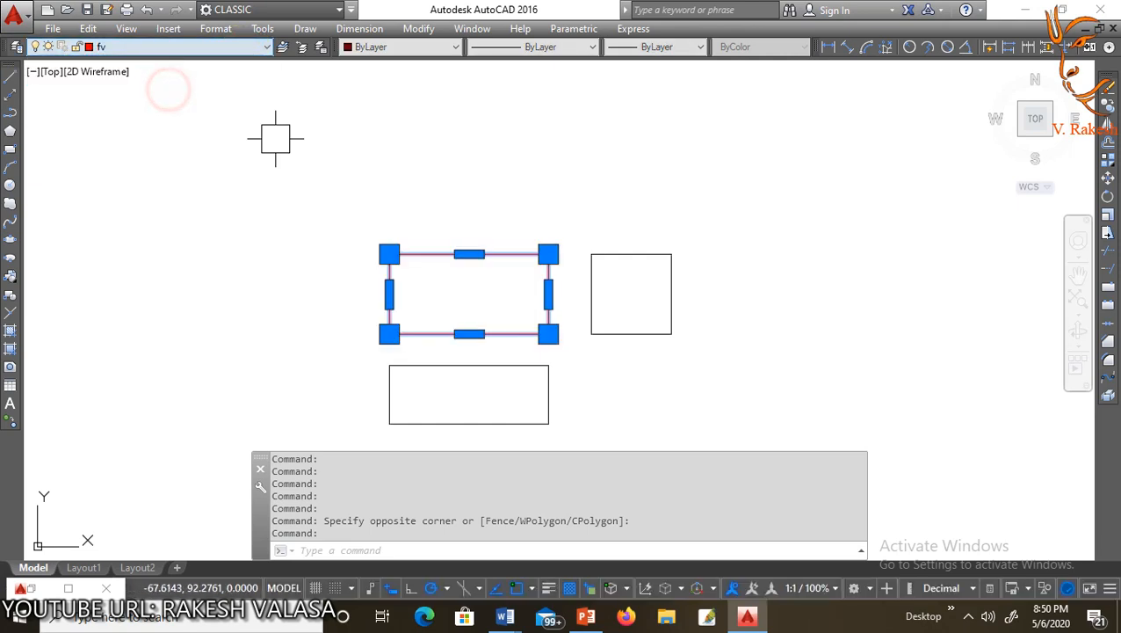
Step: Clear the selection and assign the rectangle below the red one to the tv layer
{"action": "left_click", "coordinate": [318, 152]}
{"action": "key", "text": "Escape"}
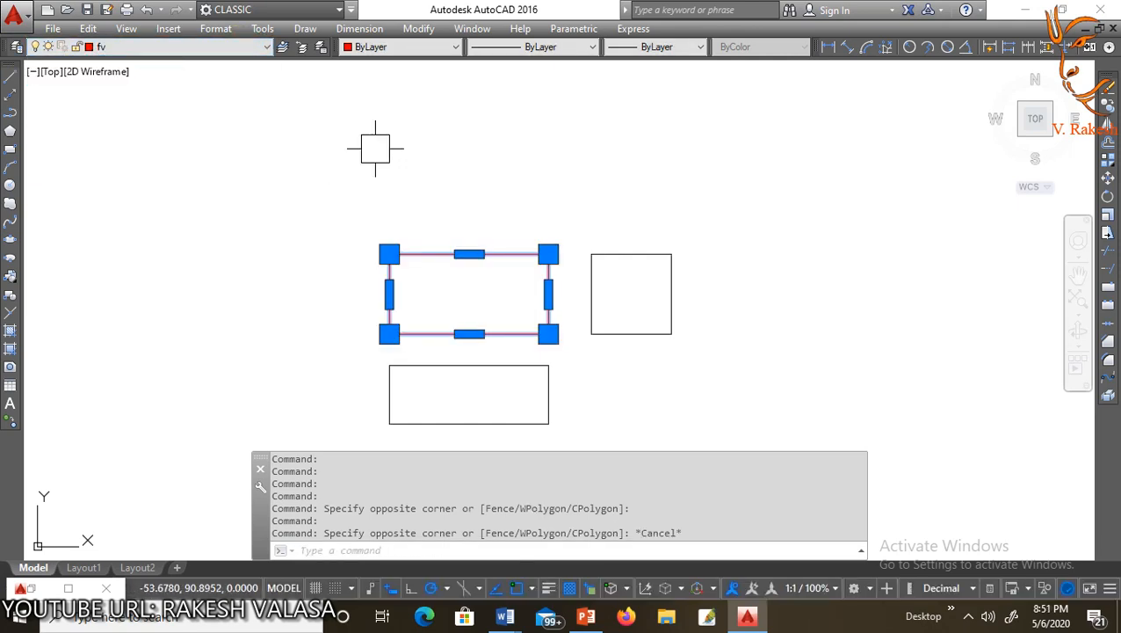
{"action": "key", "text": "Escape"}
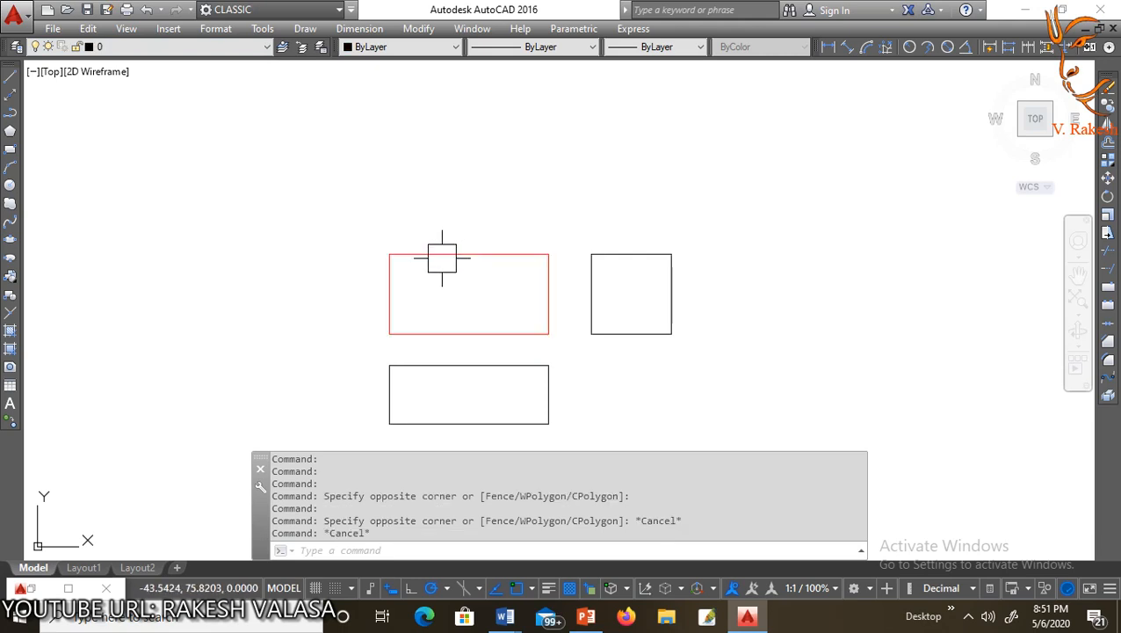
{"action": "left_click", "coordinate": [470, 371]}
{"action": "left_click", "coordinate": [261, 46]}
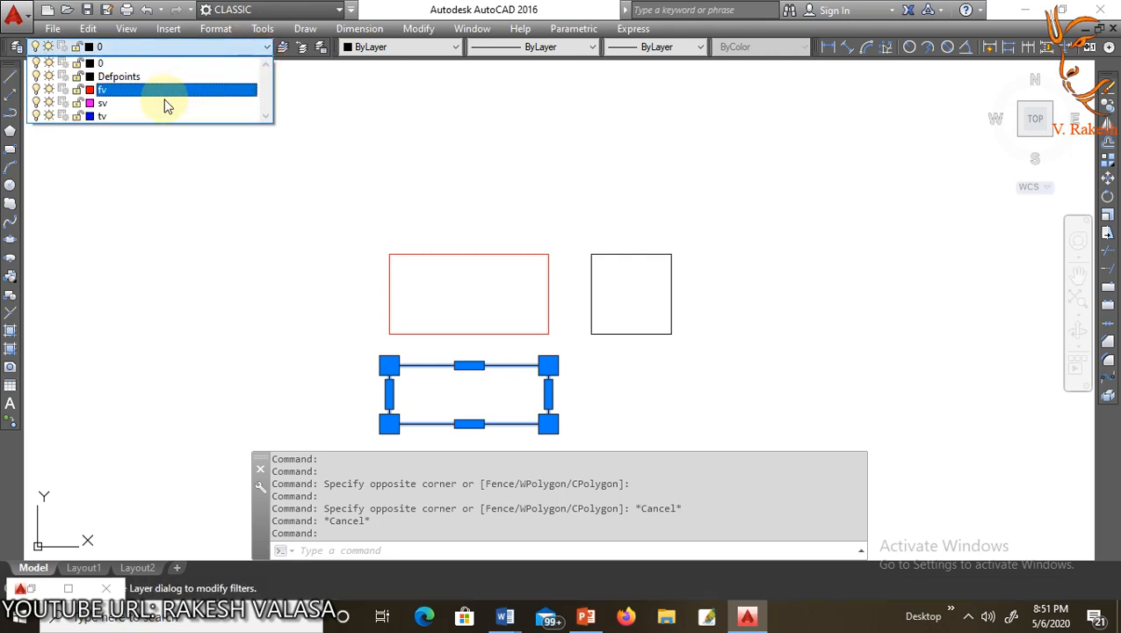
{"action": "left_click", "coordinate": [167, 116]}
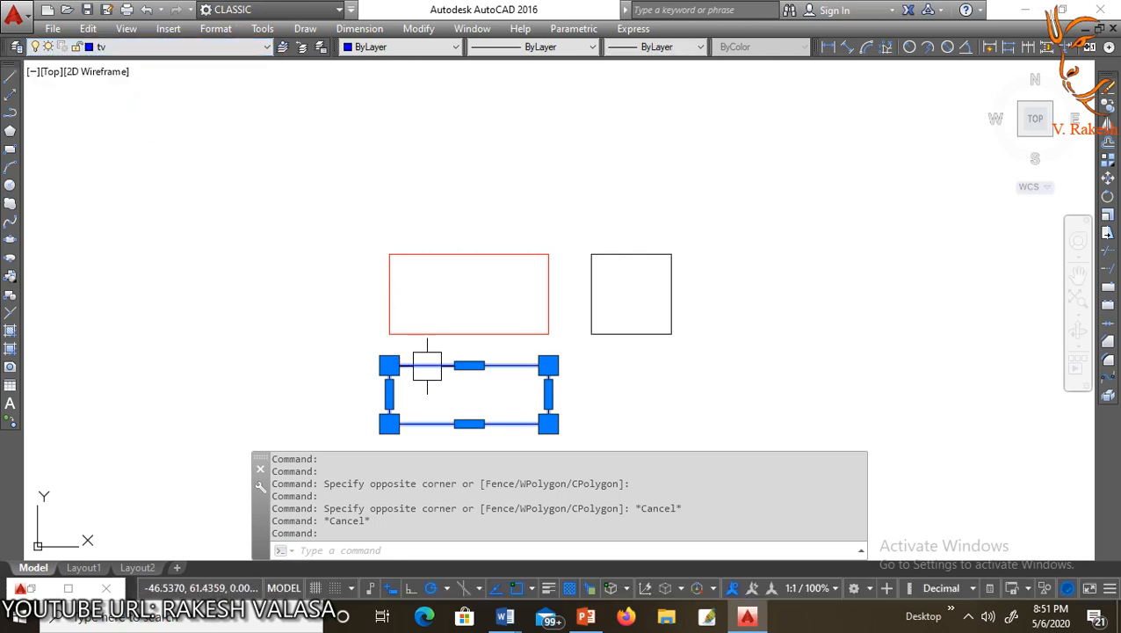
{"action": "left_click", "coordinate": [614, 255]}
{"action": "key", "text": "Escape"}
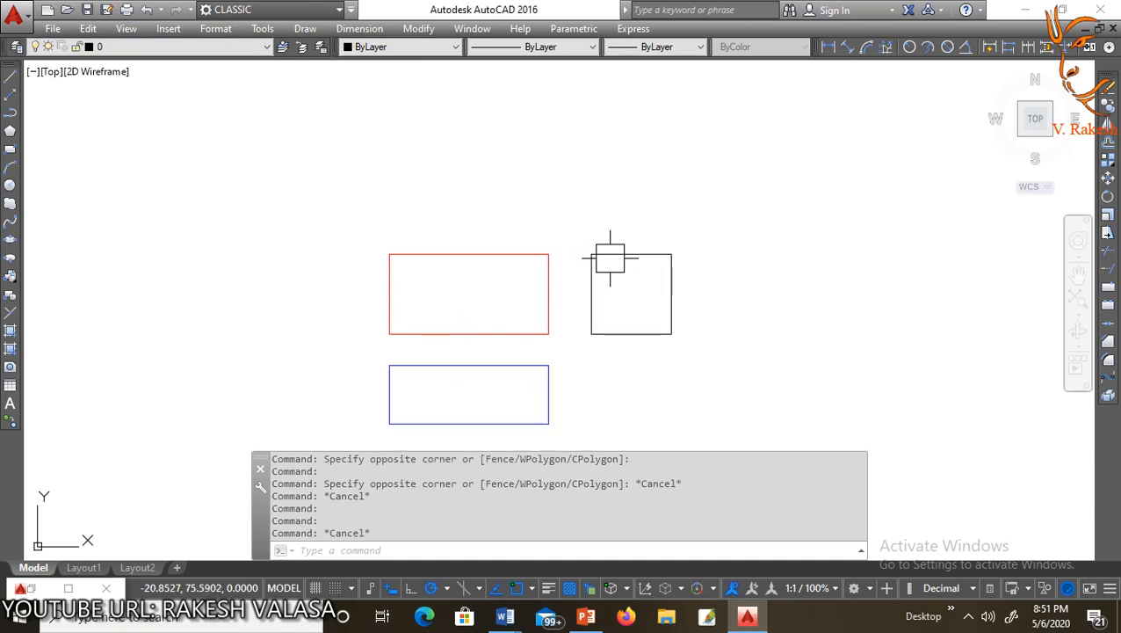
Step: Assign the square beside the red rectangle to the sv layer and clear the selection
{"action": "left_click", "coordinate": [605, 253]}
{"action": "left_click", "coordinate": [198, 51]}
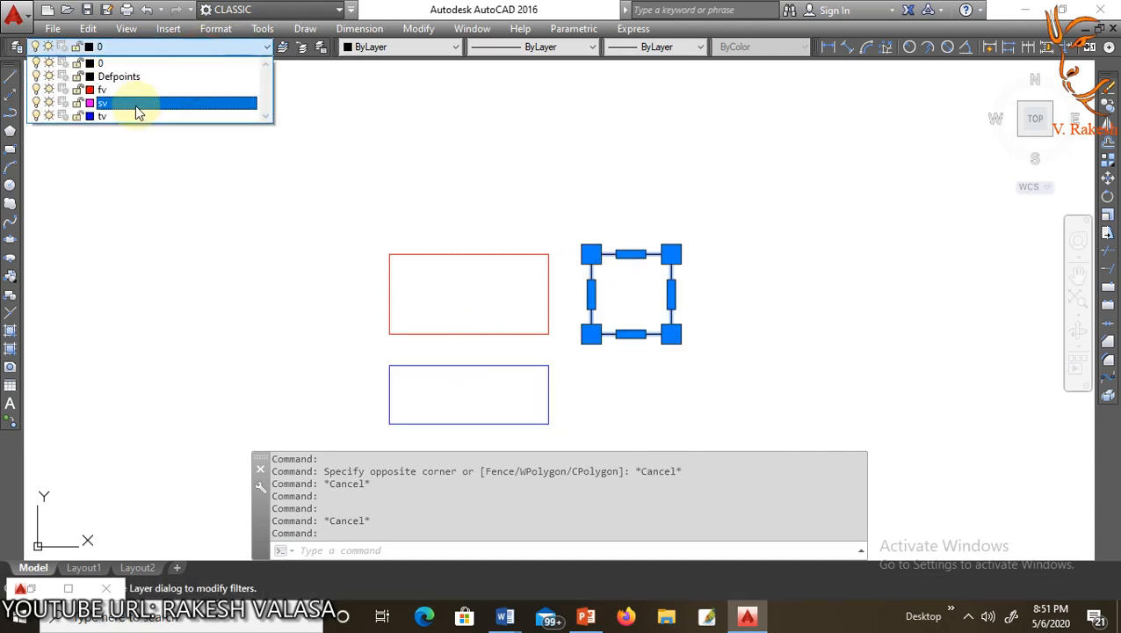
{"action": "left_click", "coordinate": [131, 105]}
{"action": "left_click", "coordinate": [220, 143]}
{"action": "key", "text": "Escape"}
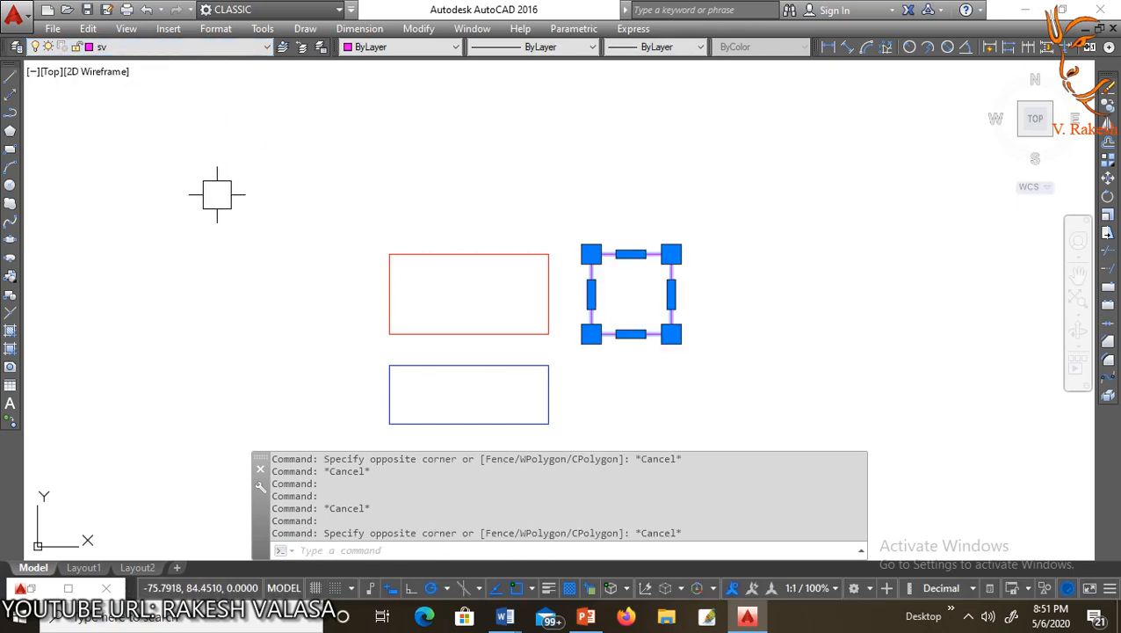
{"action": "key", "text": "Escape"}
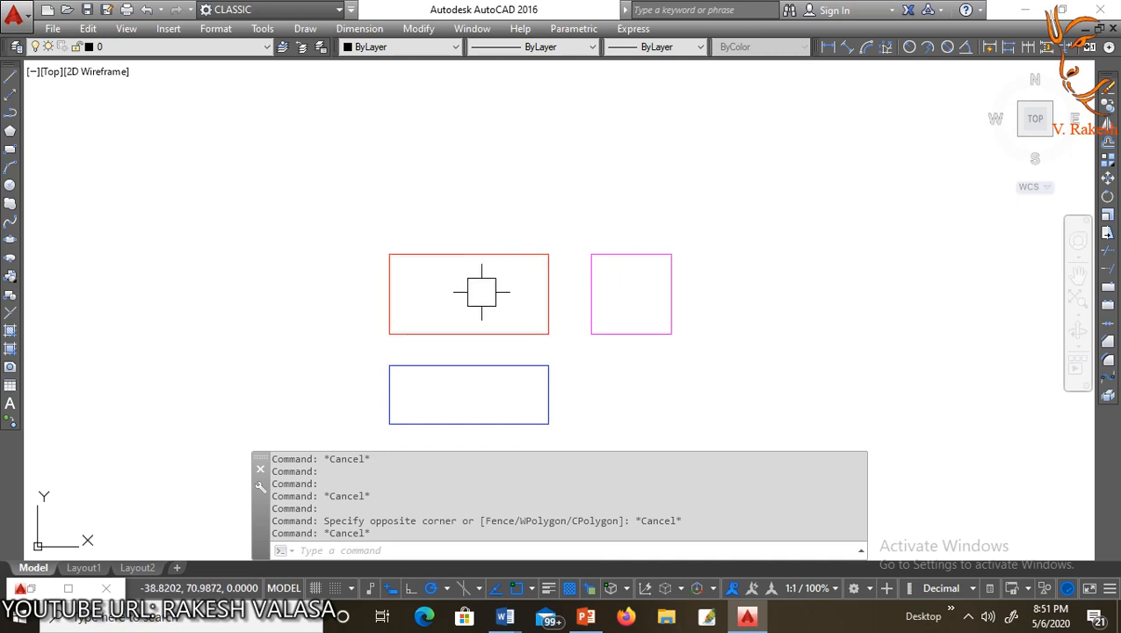
{"action": "left_click", "coordinate": [279, 161]}
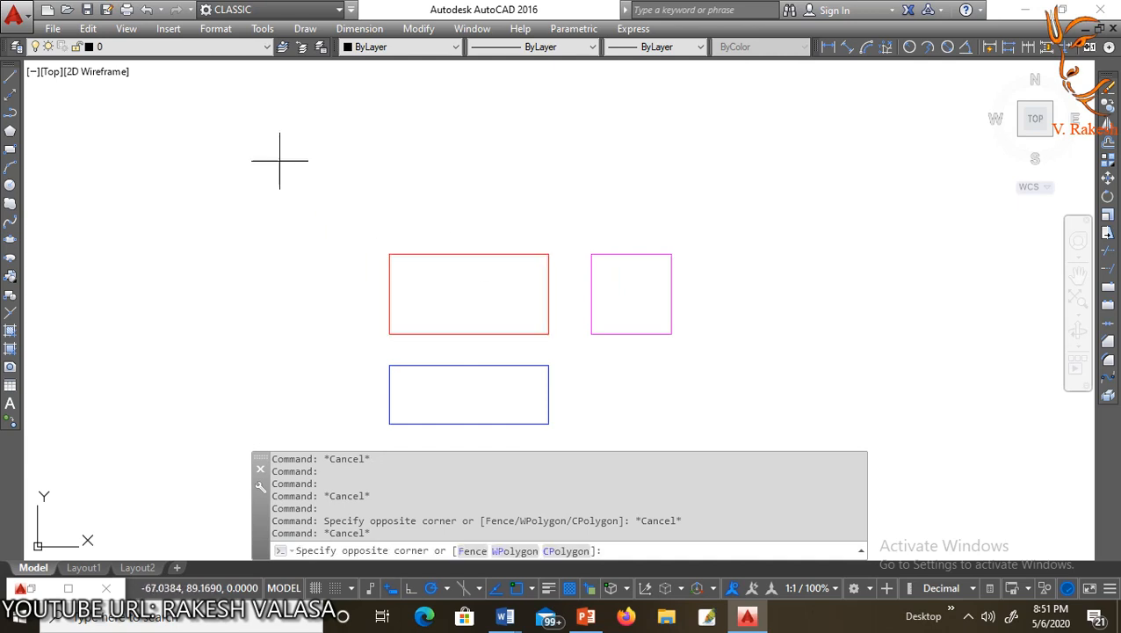
{"action": "left_click", "coordinate": [270, 91]}
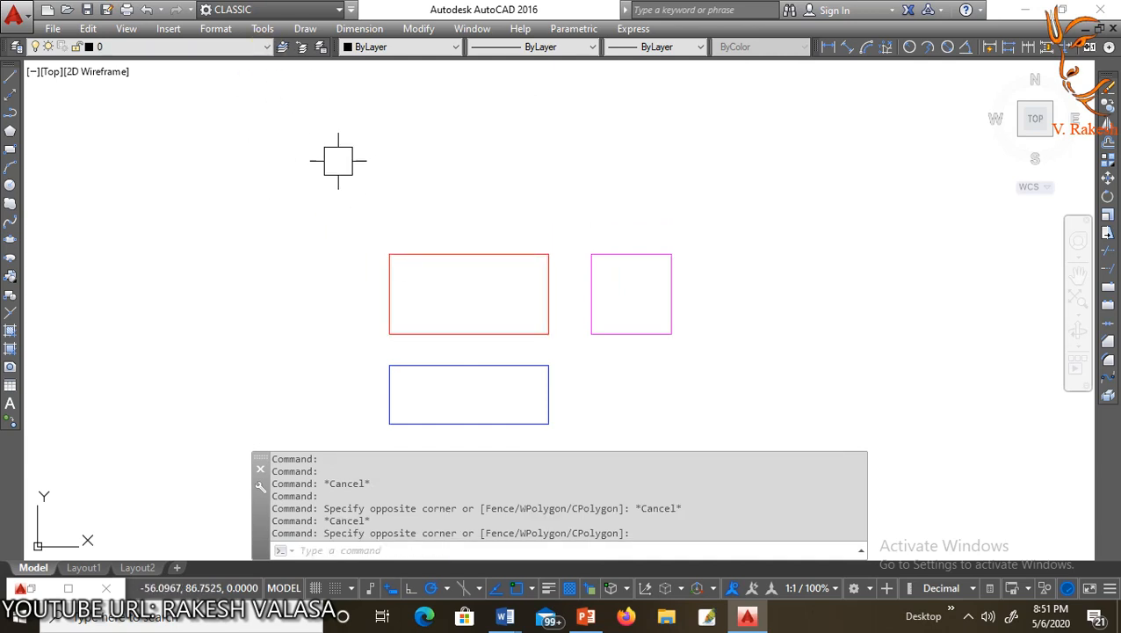
Step: Turn the fv layer off and back on
{"action": "left_click", "coordinate": [264, 47]}
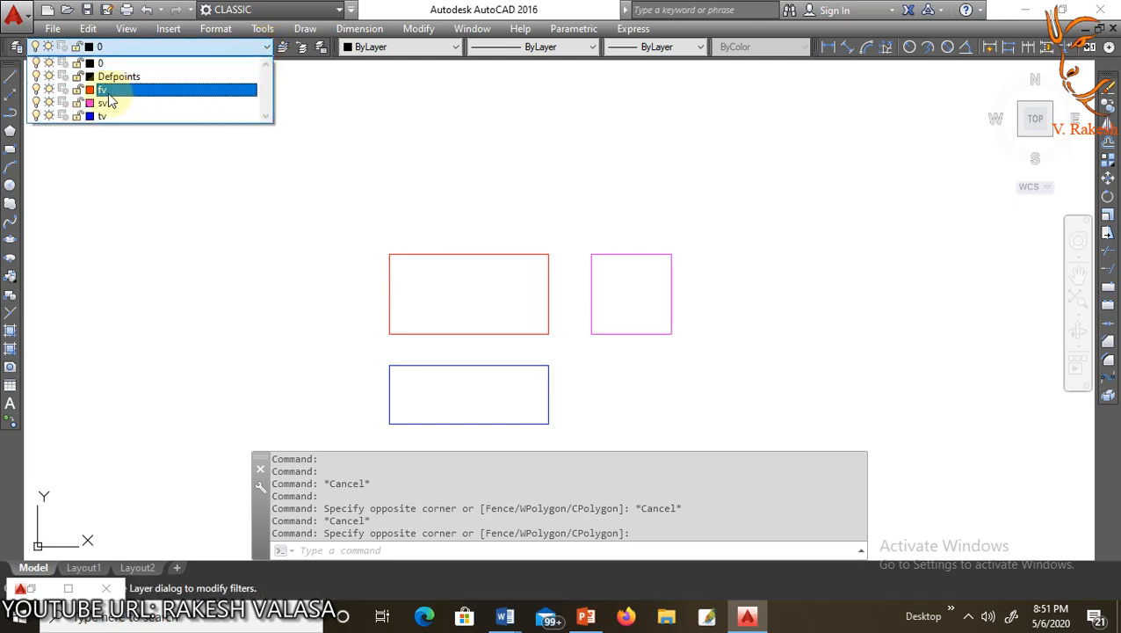
{"action": "left_click", "coordinate": [34, 91]}
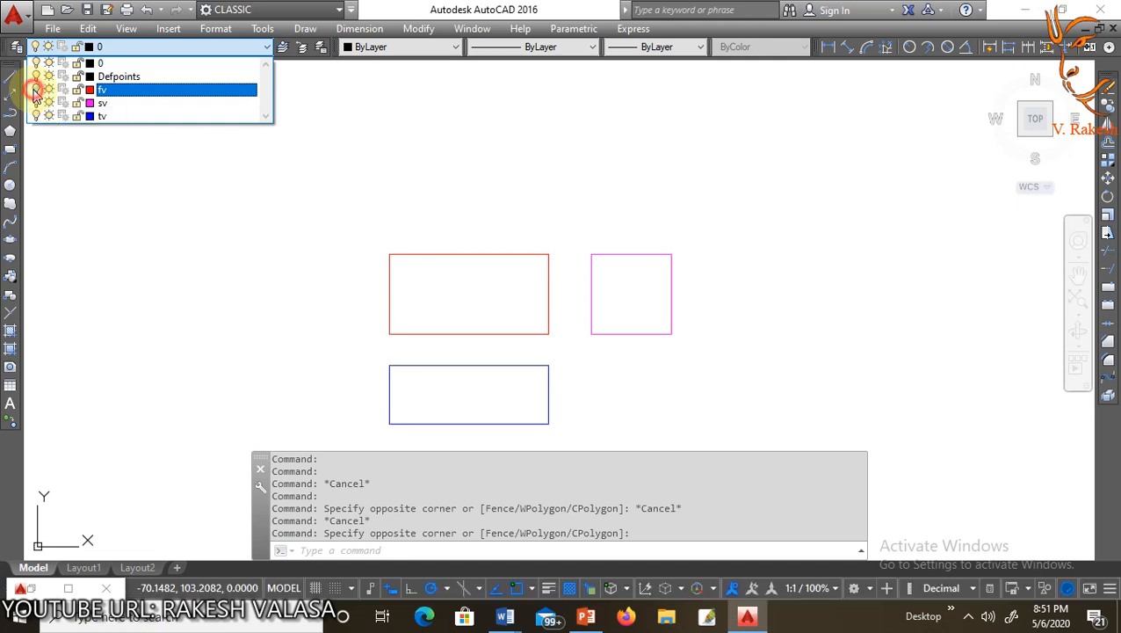
{"action": "left_click", "coordinate": [212, 169]}
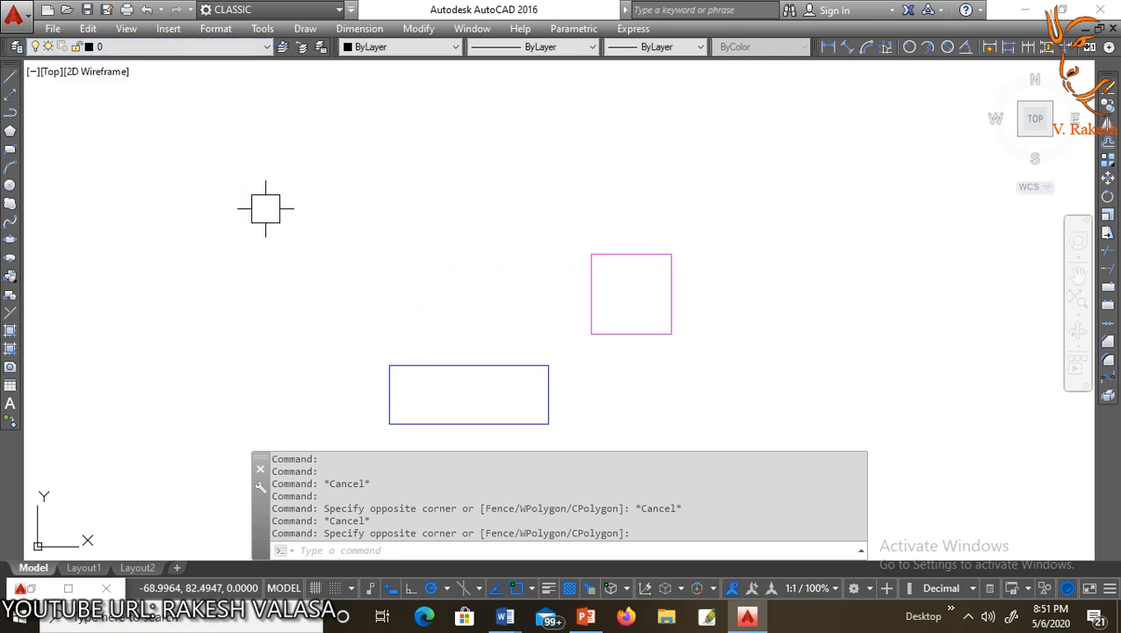
{"action": "left_click", "coordinate": [257, 49]}
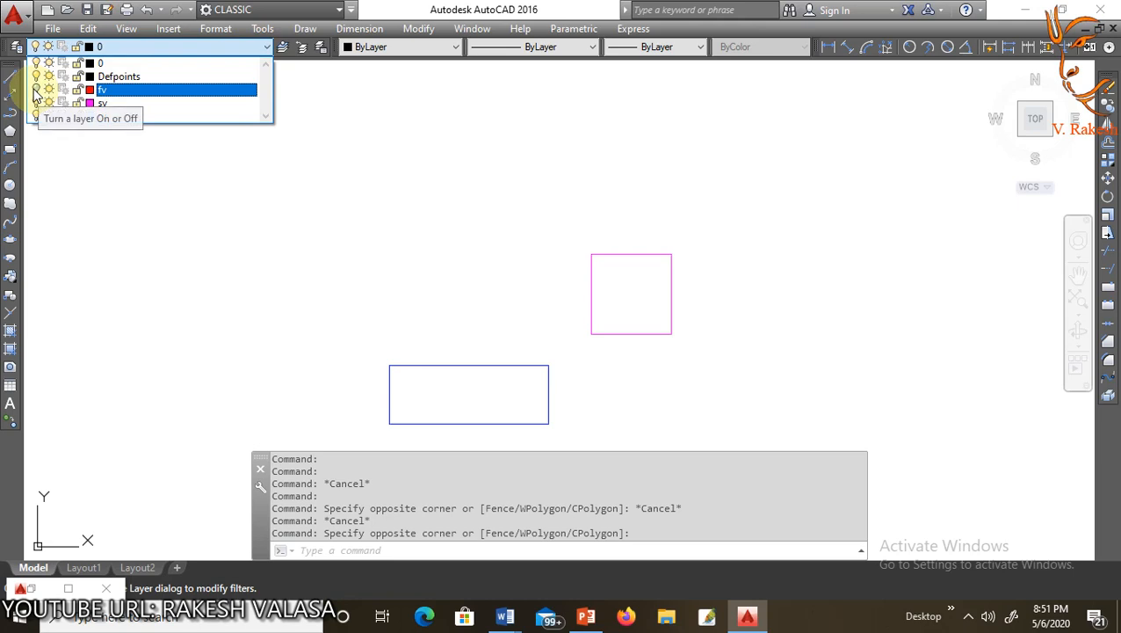
{"action": "left_click", "coordinate": [35, 90]}
{"action": "left_click", "coordinate": [234, 193]}
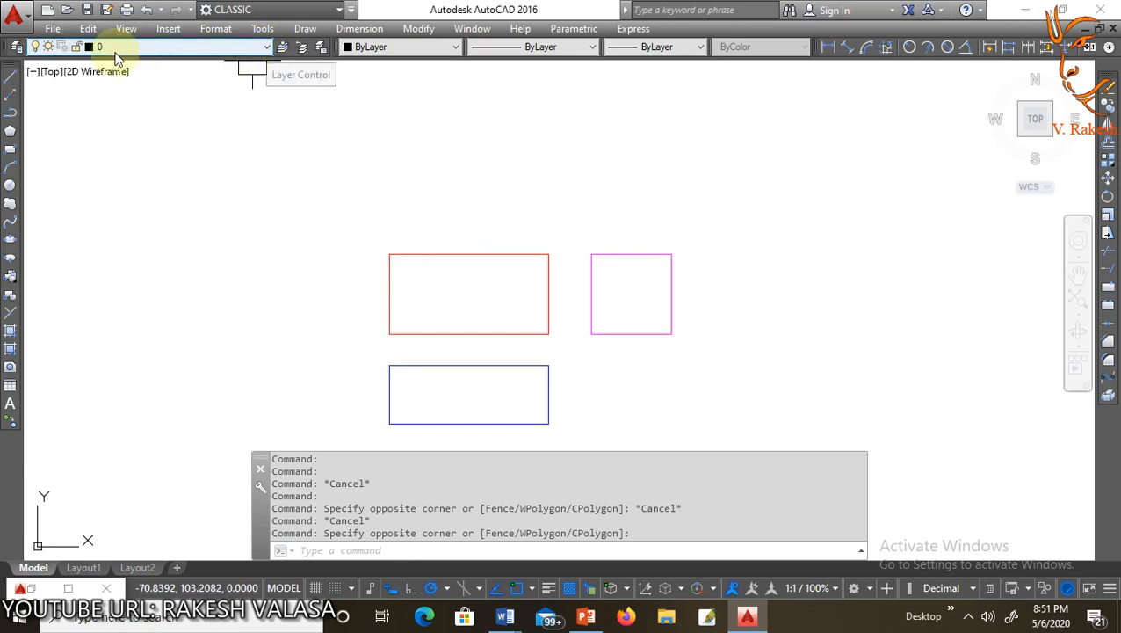
Step: Set the fv layer's lineweight to 0.30 mm in the Layer Properties Manager and return to the drawing
{"action": "left_click", "coordinate": [251, 47]}
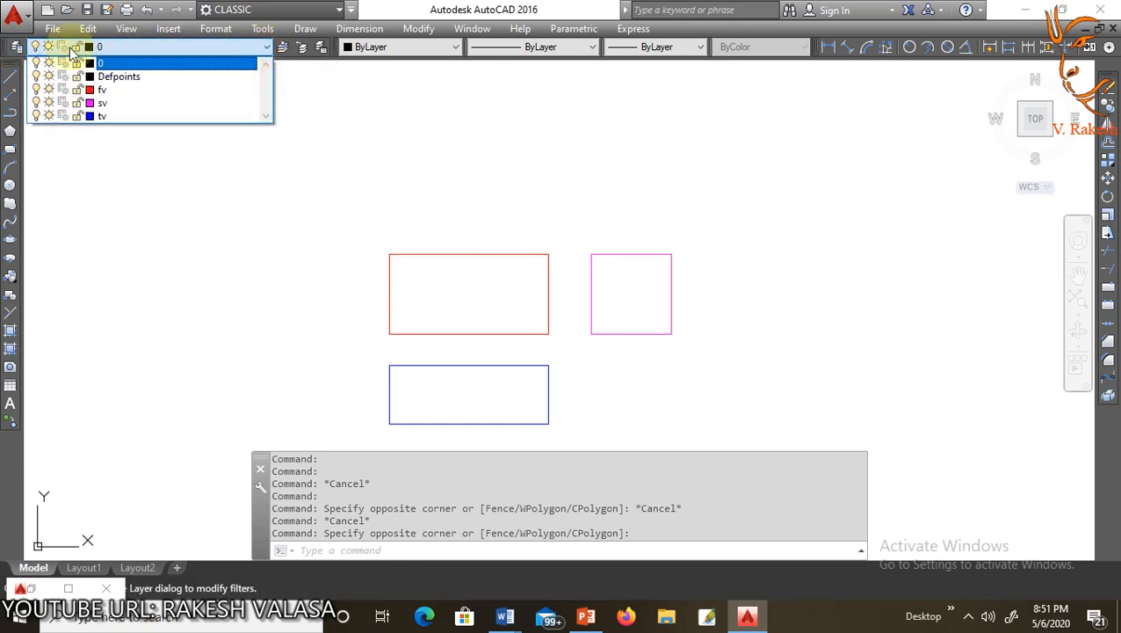
{"action": "left_click", "coordinate": [12, 48]}
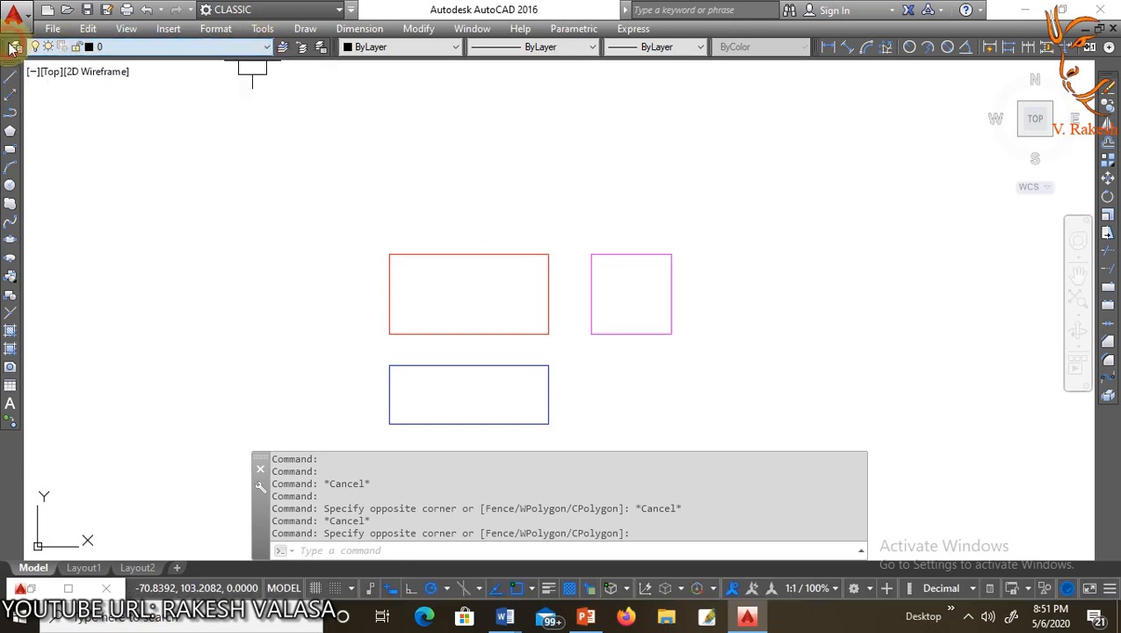
{"action": "left_click", "coordinate": [17, 49]}
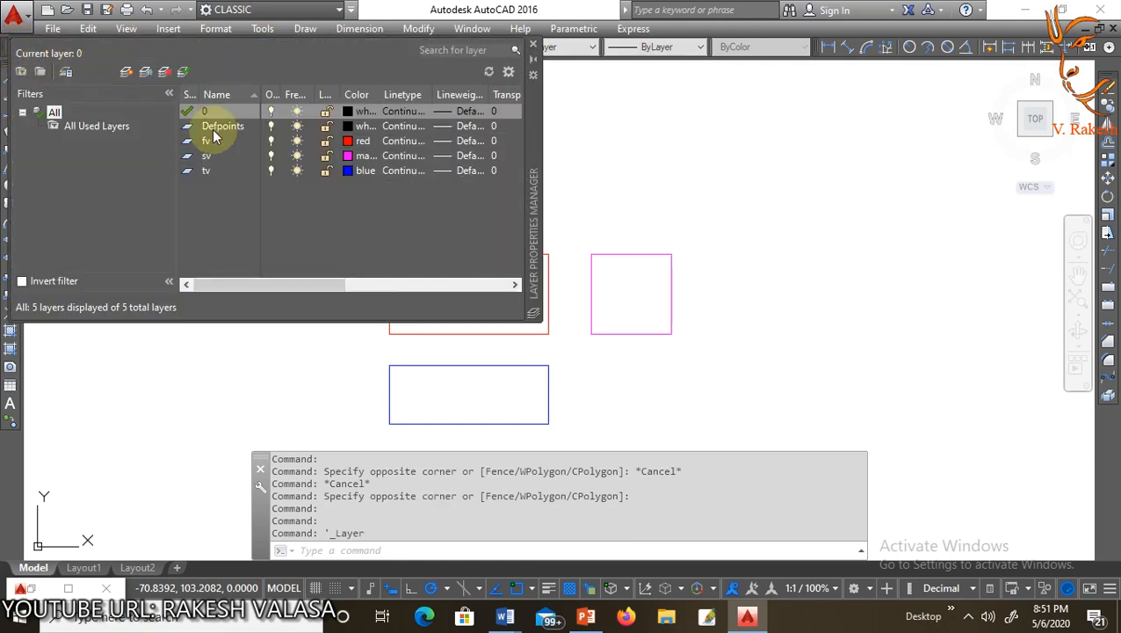
{"action": "left_click", "coordinate": [395, 142]}
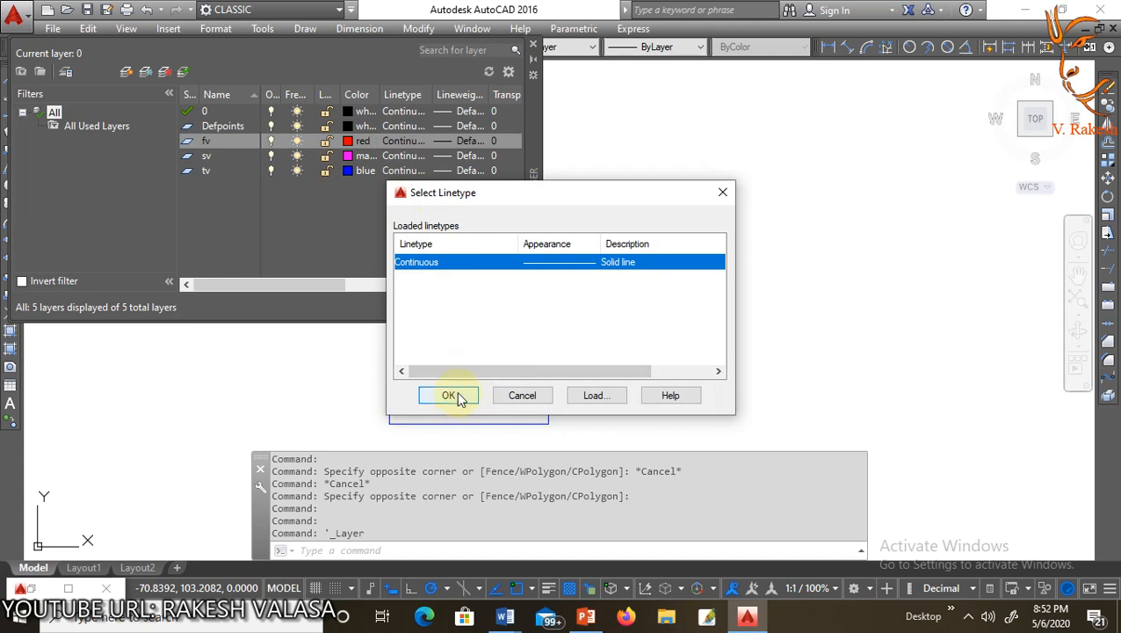
{"action": "left_click", "coordinate": [521, 396]}
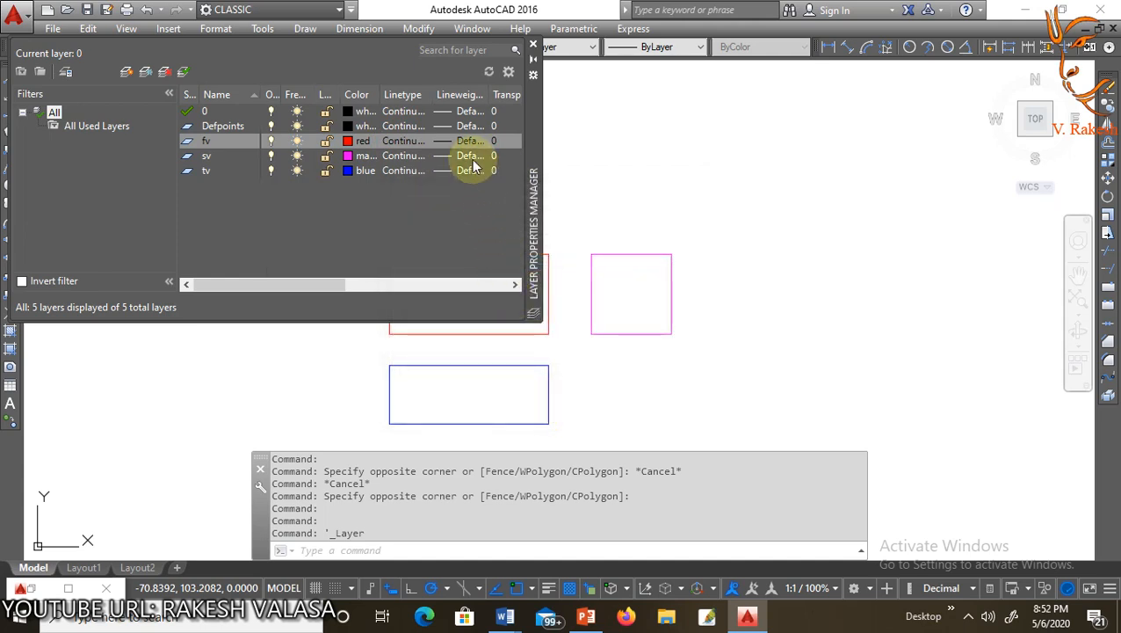
{"action": "left_click", "coordinate": [468, 143]}
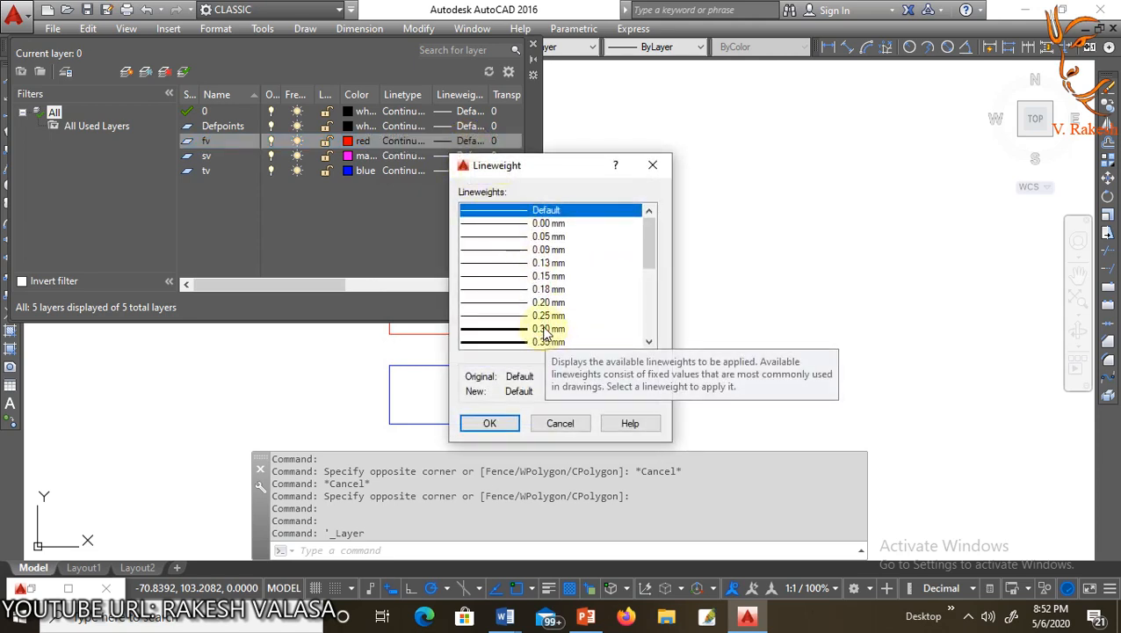
{"action": "left_click", "coordinate": [546, 330]}
{"action": "left_click", "coordinate": [492, 424]}
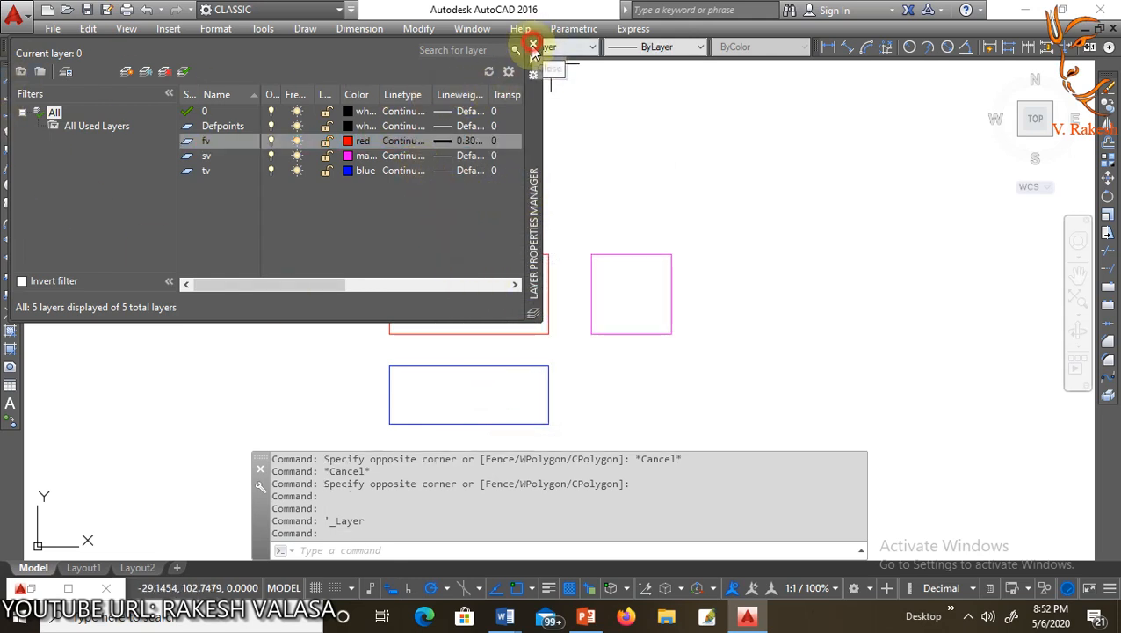
{"action": "left_click", "coordinate": [533, 74]}
Step: Examine the red rectangle's line thickness at different zoom levels
{"action": "left_click", "coordinate": [522, 253]}
{"action": "scroll", "coordinate": [500, 260], "scroll_direction": "up", "scroll_amount": 2}
{"action": "scroll", "coordinate": [500, 260], "scroll_direction": "down", "scroll_amount": 3}
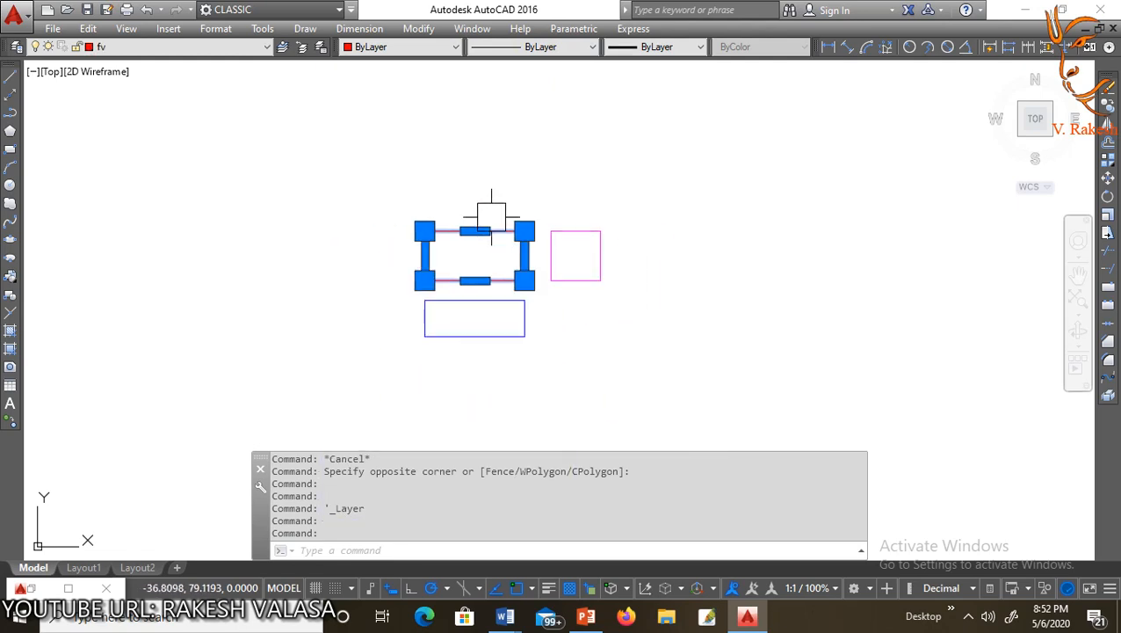
{"action": "left_click", "coordinate": [491, 224]}
{"action": "key", "text": "Escape"}
{"action": "key", "text": "Escape"}
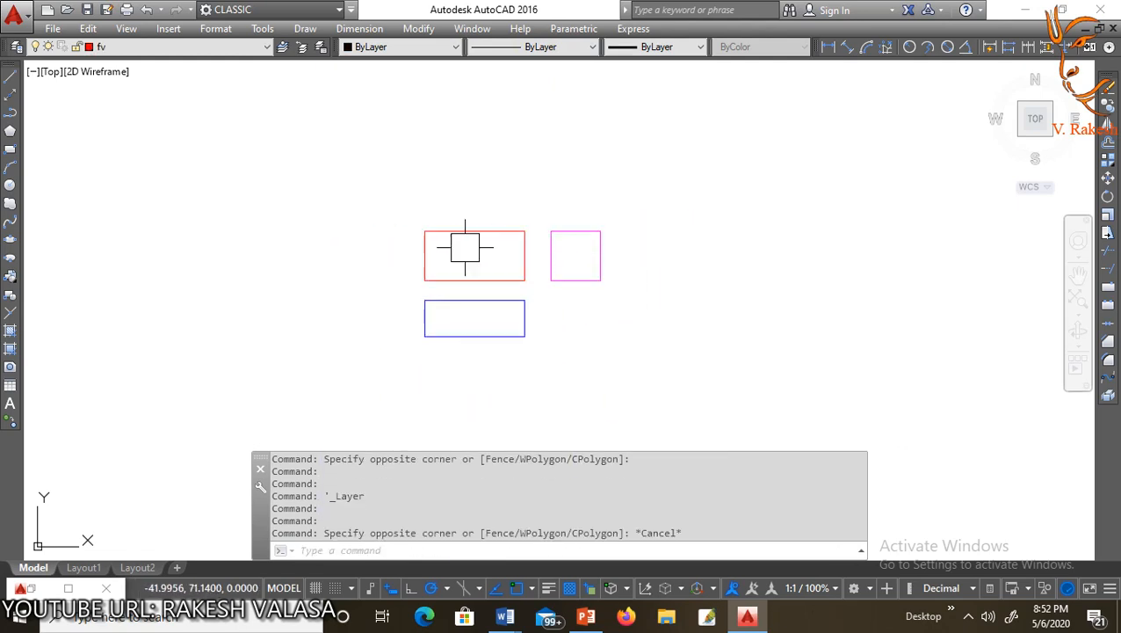
{"action": "scroll", "coordinate": [491, 224], "scroll_direction": "up", "scroll_amount": 6}
{"action": "scroll", "coordinate": [581, 255], "scroll_direction": "down", "scroll_amount": 4}
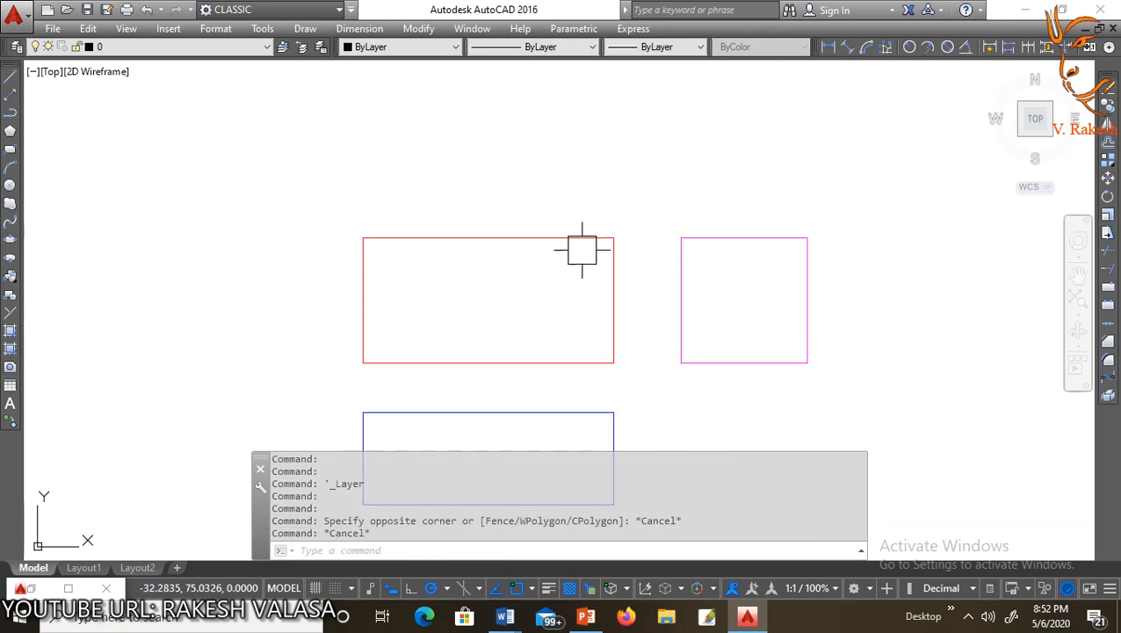
Step: Reassign the red rectangle to the fv layer and clear the selection
{"action": "left_click", "coordinate": [570, 237]}
{"action": "left_click", "coordinate": [252, 51]}
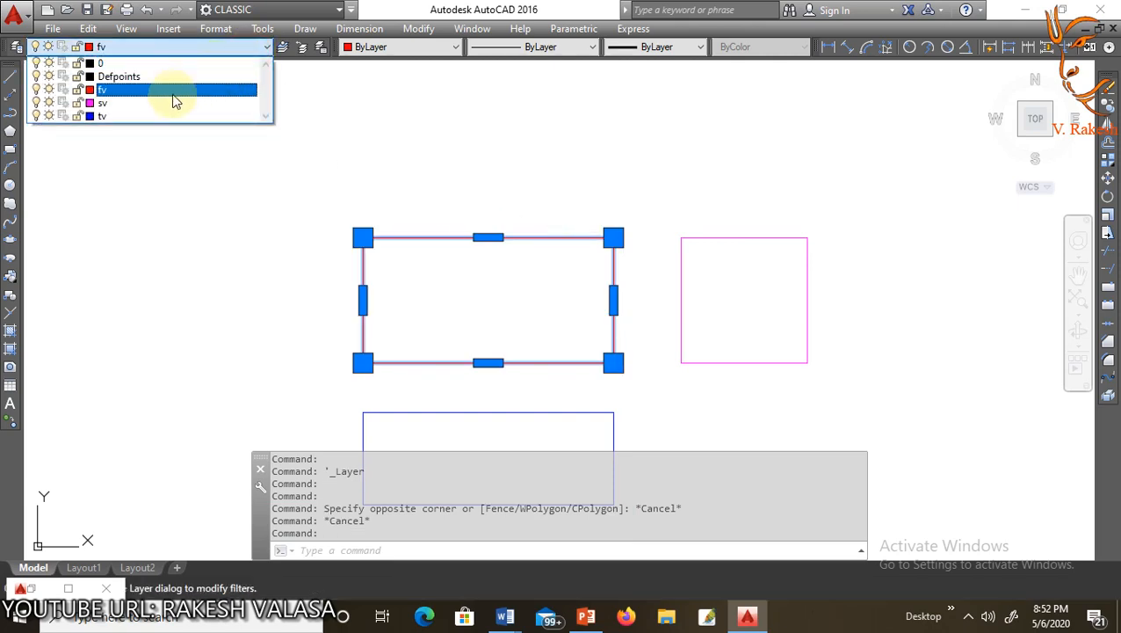
{"action": "left_click", "coordinate": [151, 91]}
{"action": "left_click", "coordinate": [366, 158]}
{"action": "key", "text": "Escape"}
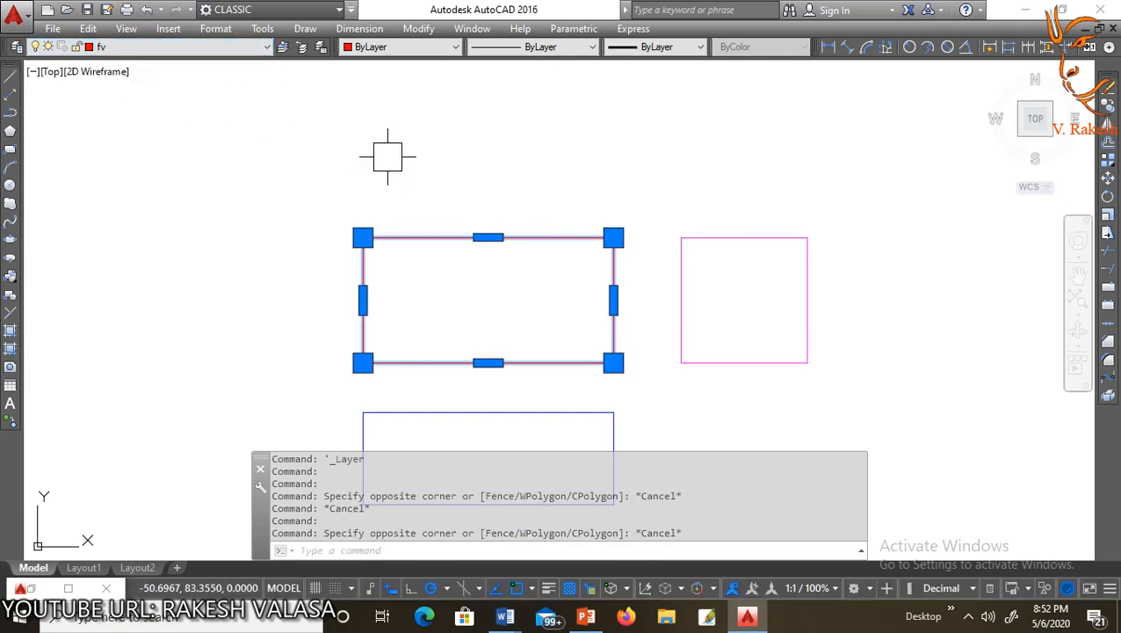
{"action": "key", "text": "Escape"}
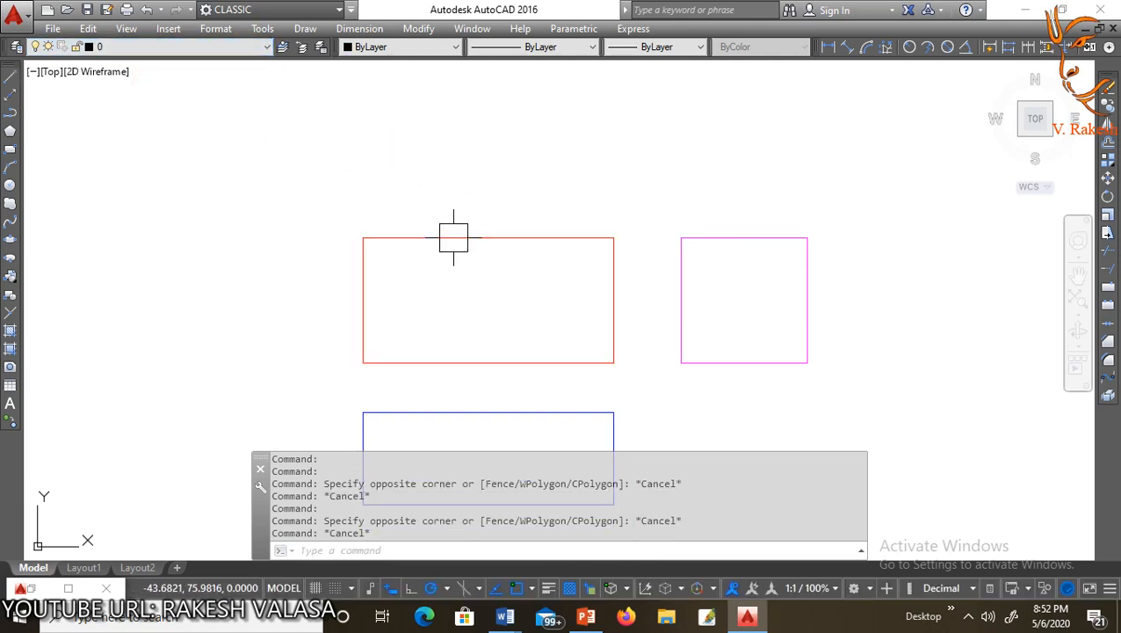
{"action": "left_click", "coordinate": [18, 50]}
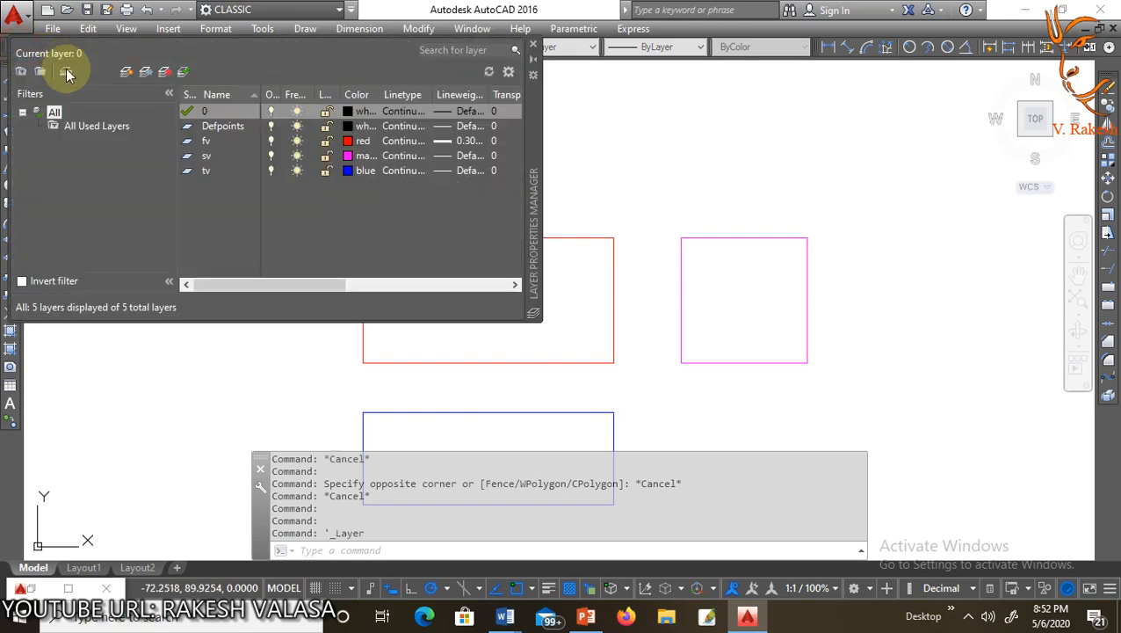
{"action": "left_click", "coordinate": [363, 140]}
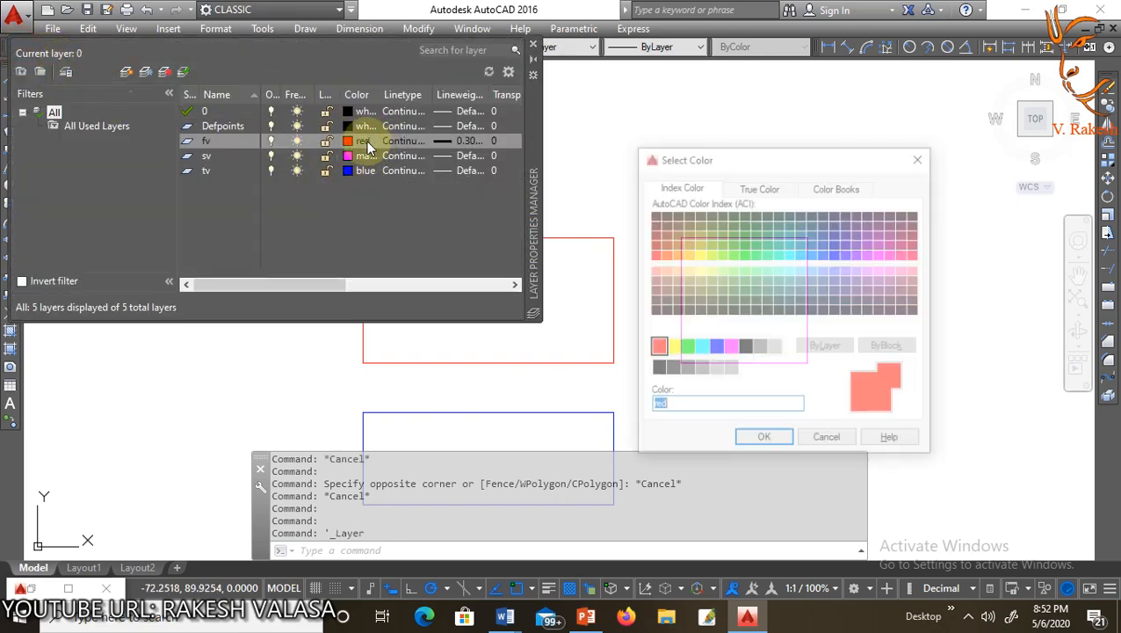
{"action": "left_click", "coordinate": [827, 442]}
{"action": "left_click", "coordinate": [532, 45]}
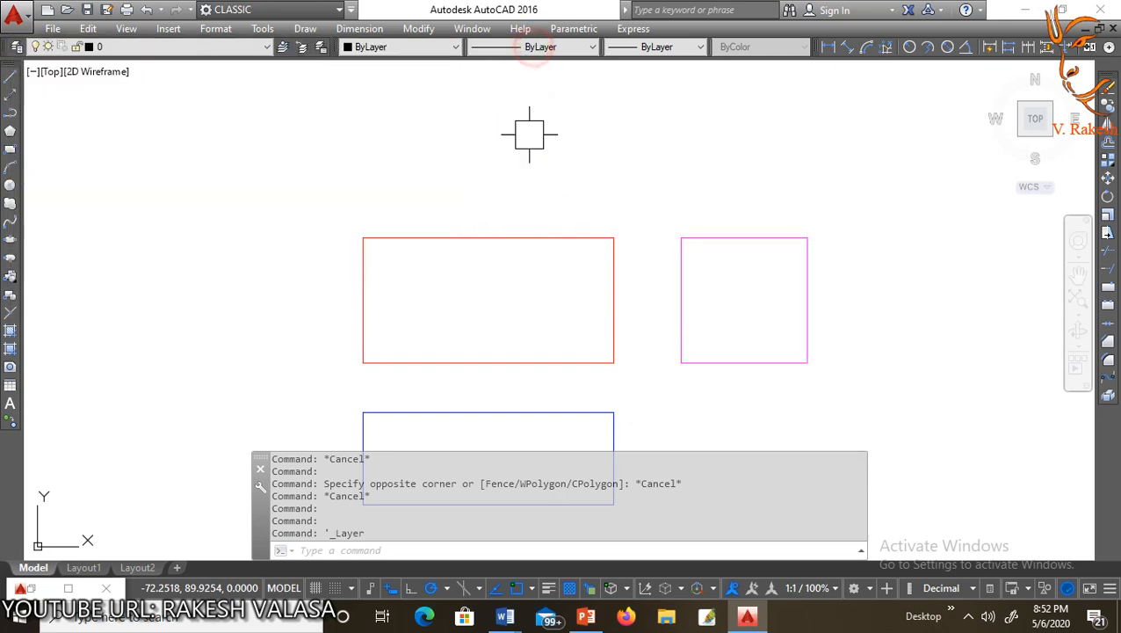
Step: Set the red rectangle's own lineweight to 0.30 mm and turn on lineweight display in the drawing
{"action": "scroll", "coordinate": [492, 228], "scroll_direction": "down", "scroll_amount": 2}
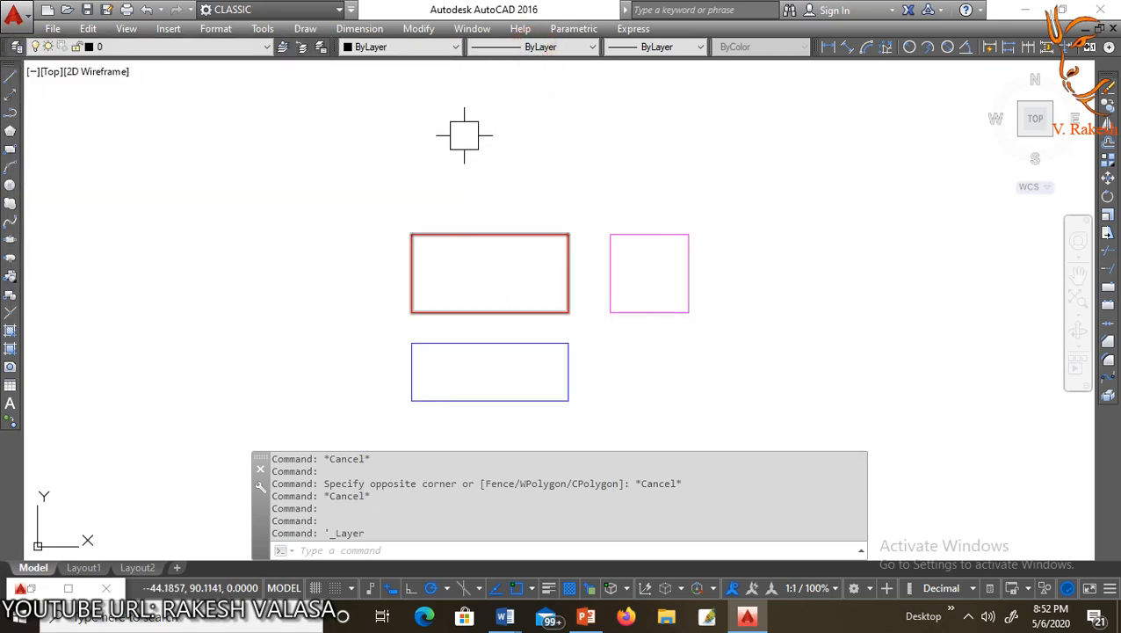
{"action": "left_click", "coordinate": [528, 232]}
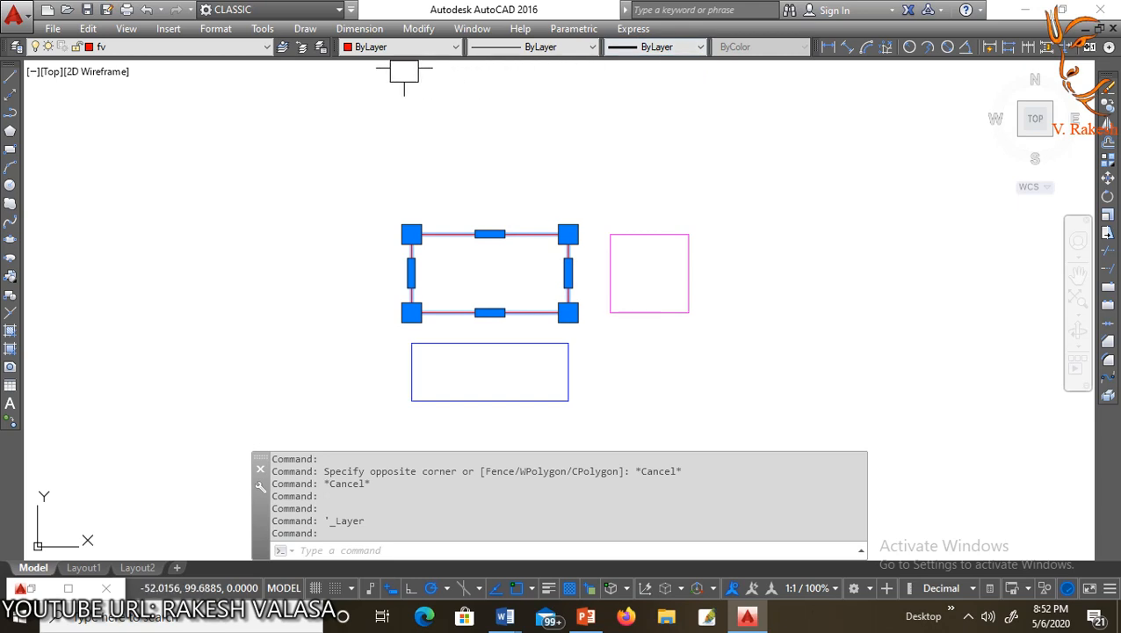
{"action": "left_click", "coordinate": [696, 51]}
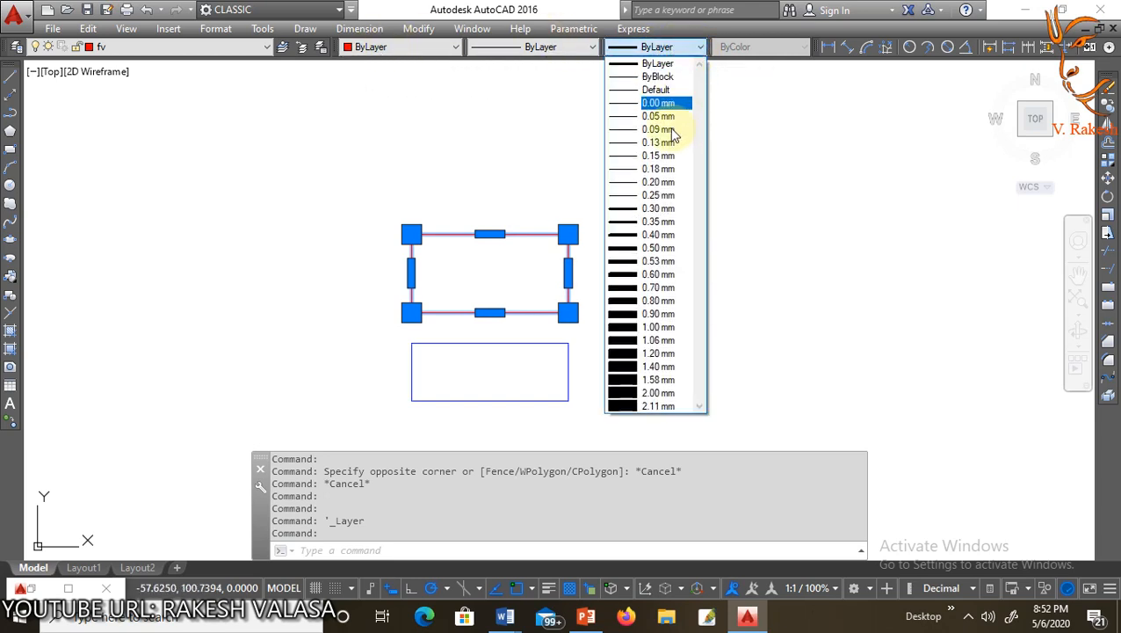
{"action": "left_click", "coordinate": [654, 211]}
{"action": "left_click", "coordinate": [651, 197]}
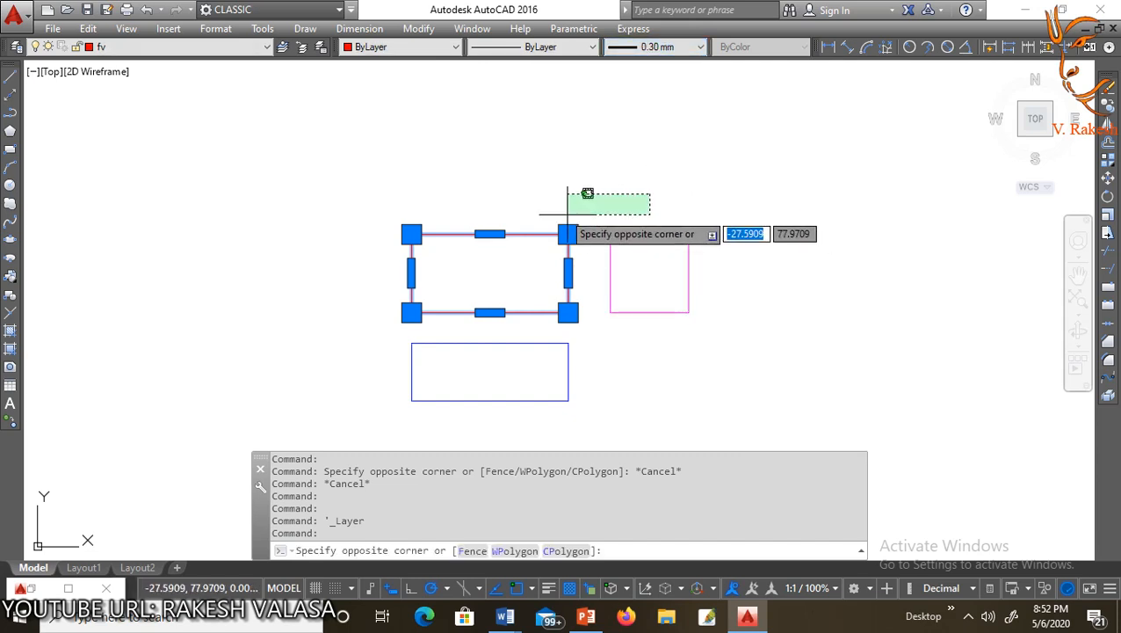
{"action": "key", "text": "Escape"}
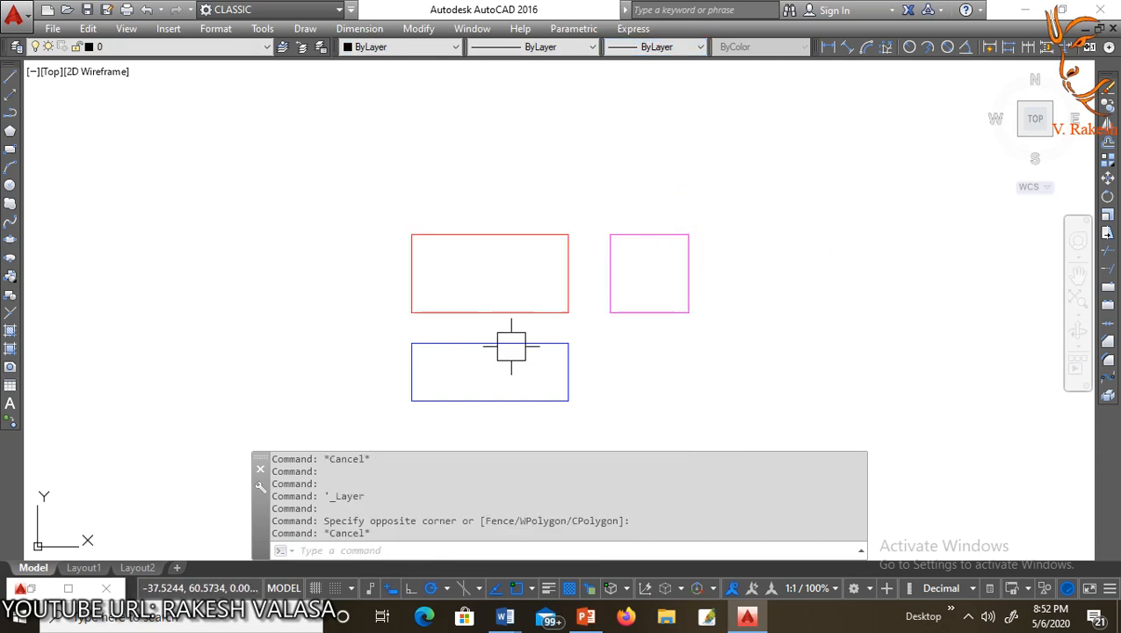
{"action": "key", "text": "Escape"}
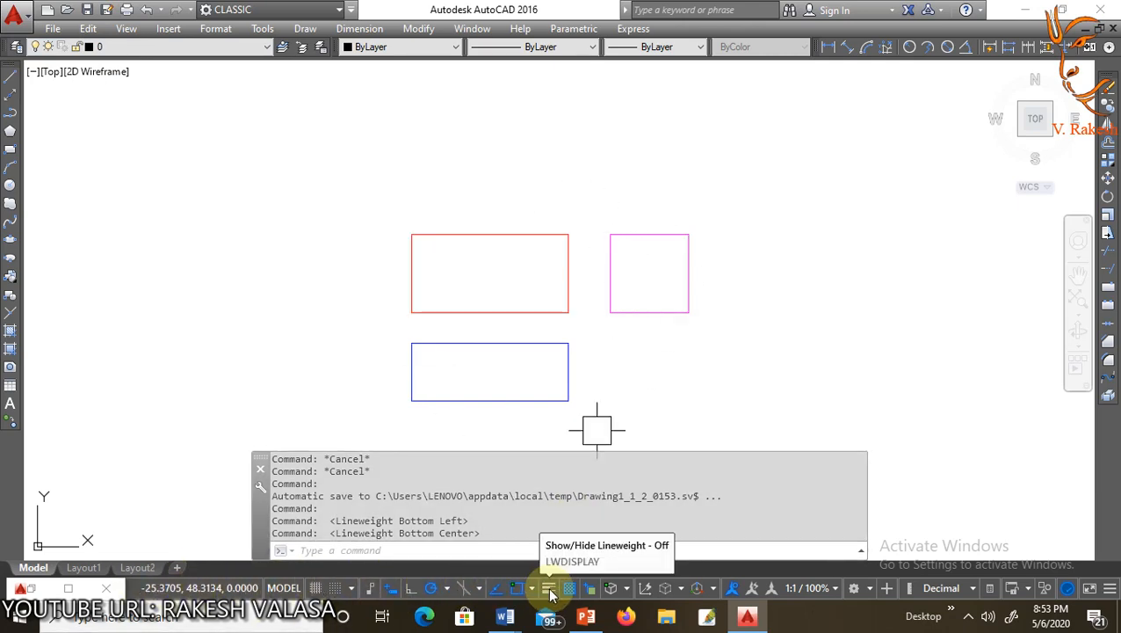
{"action": "left_click", "coordinate": [549, 590]}
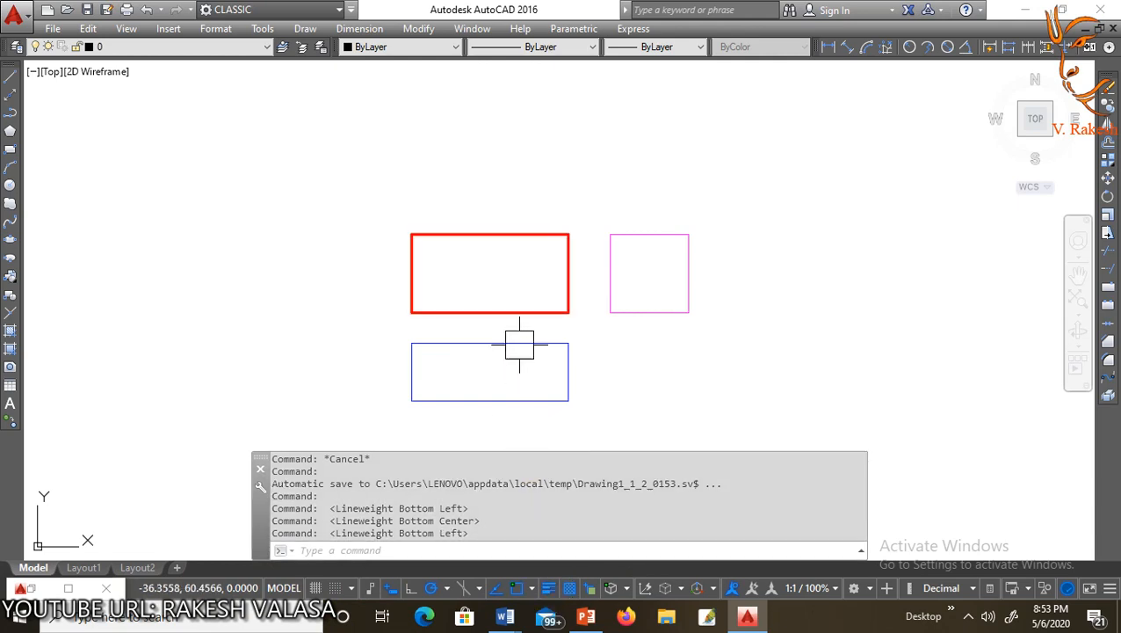